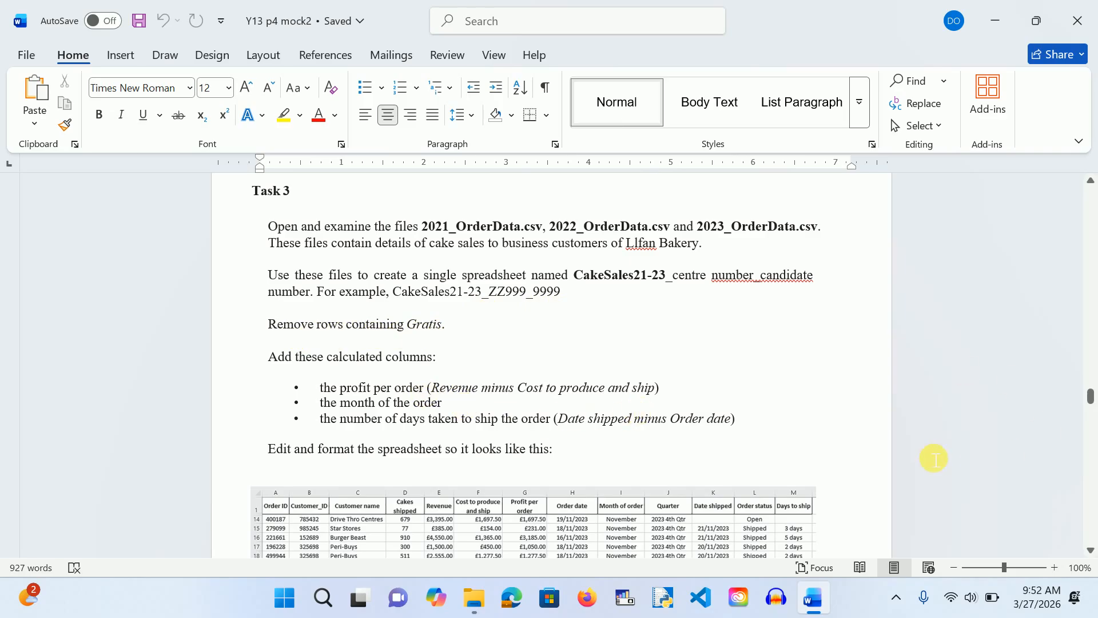
Step: Review the Task 3 example spreadsheet picture in 'Y13 p4 mock2', then minimise Word
scroll(934, 459, "down", 3)
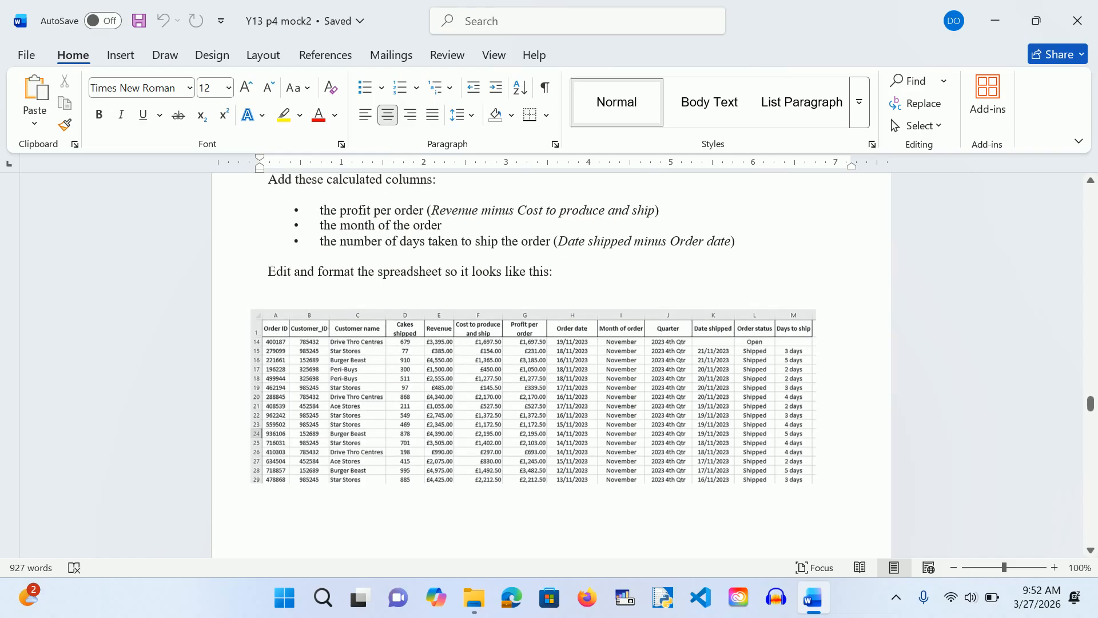
scroll(553, 361, "up", 4)
left_click(533, 397)
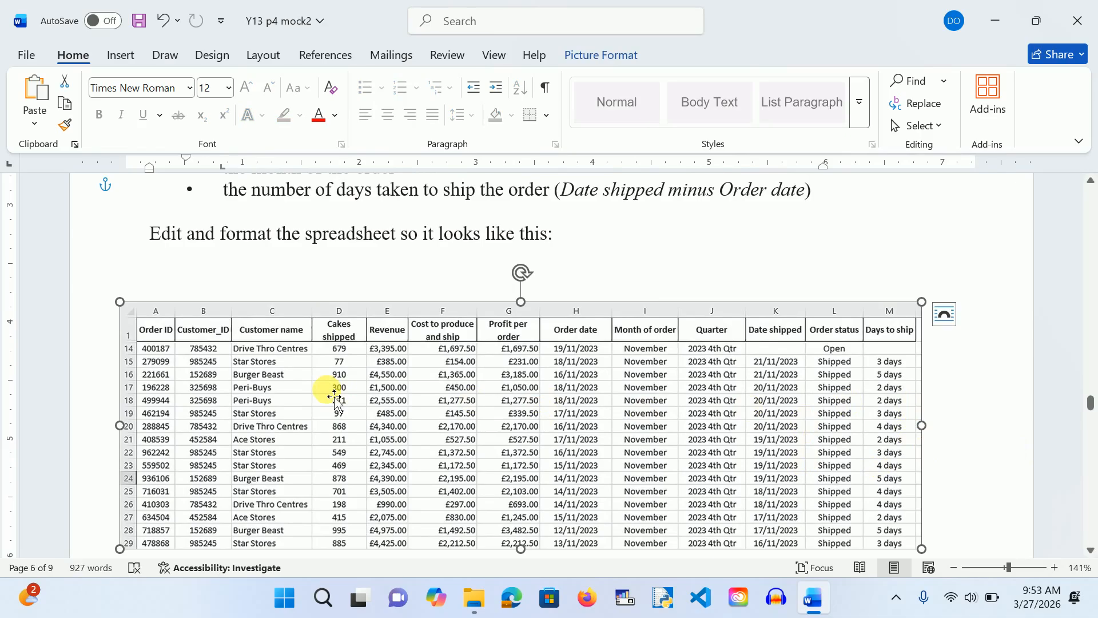
scroll(335, 397, "up", 2)
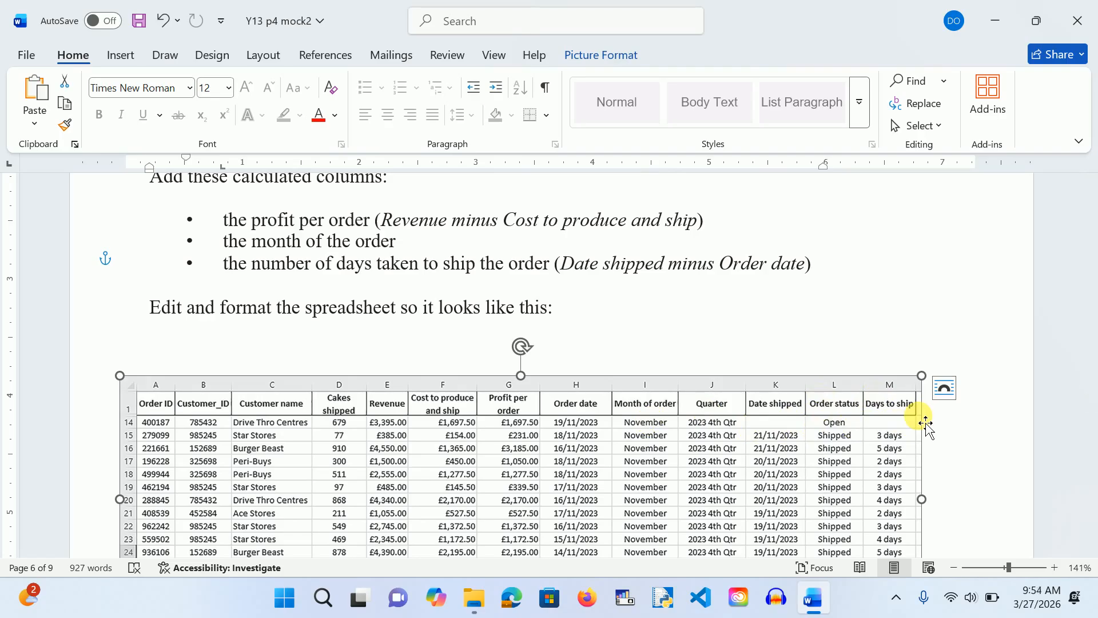
left_click(990, 17)
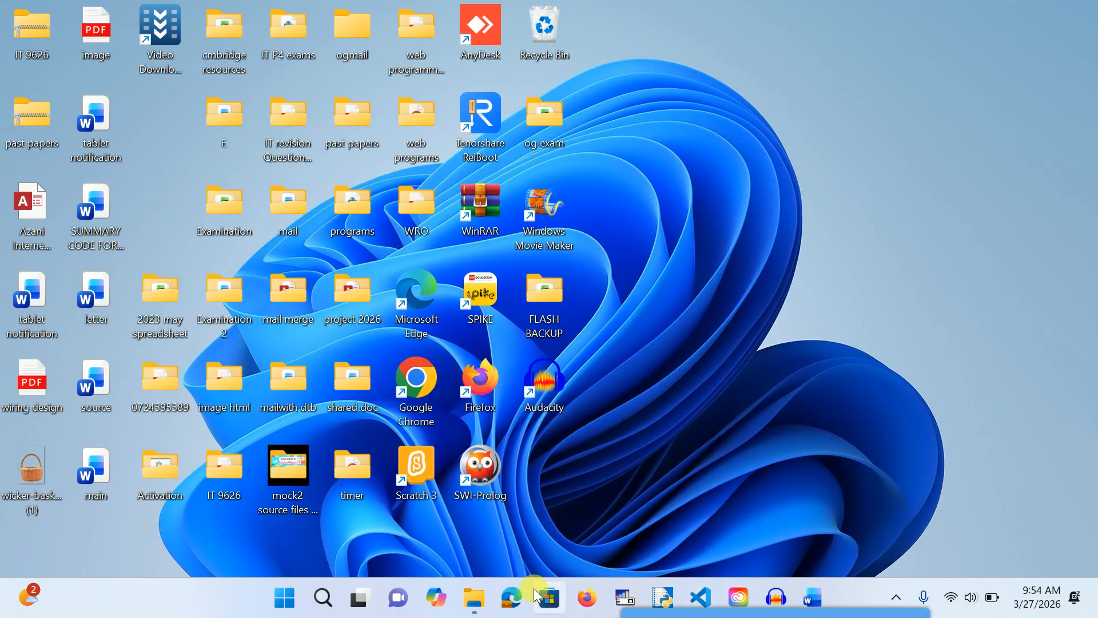
Step: Copy all 2021_OrderData rows into a new blank workbook, Book1
mouse_move(474, 610)
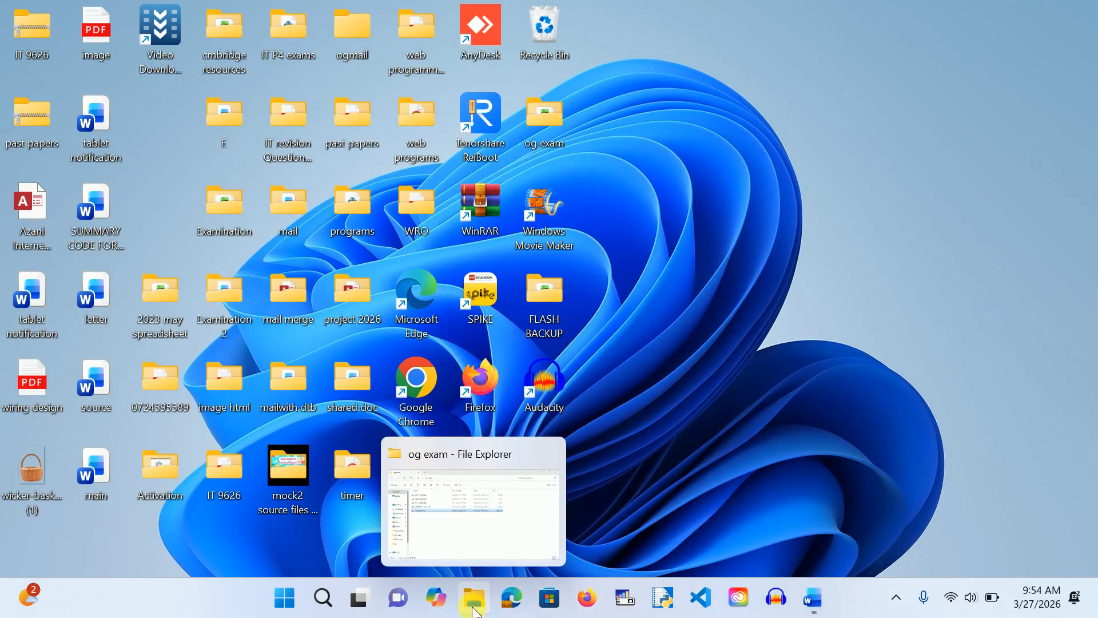
left_click(504, 558)
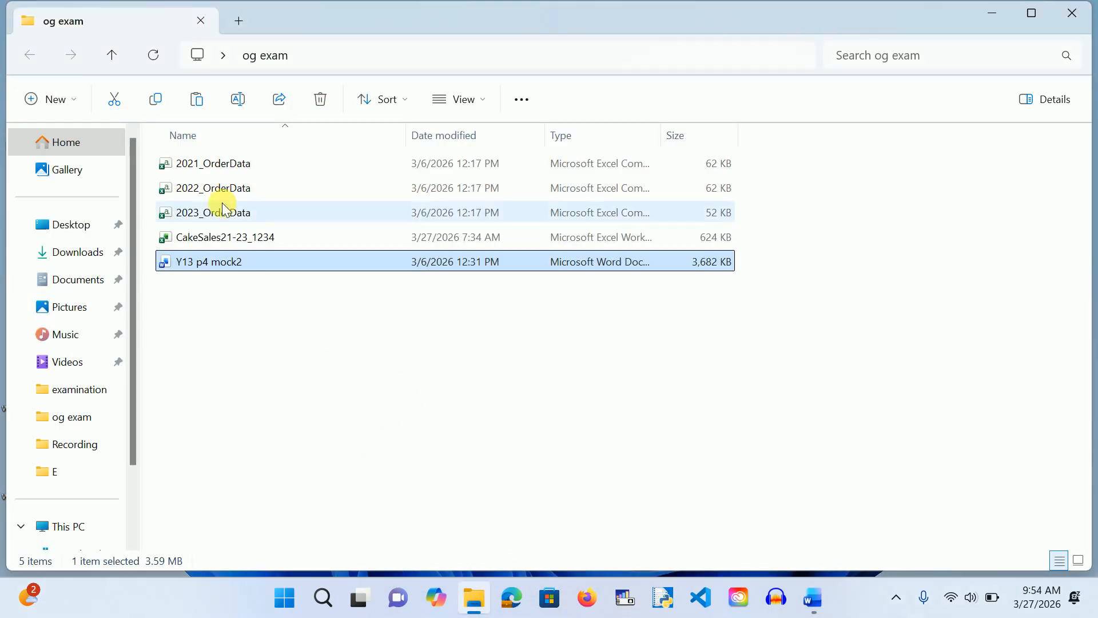
double_click(203, 166)
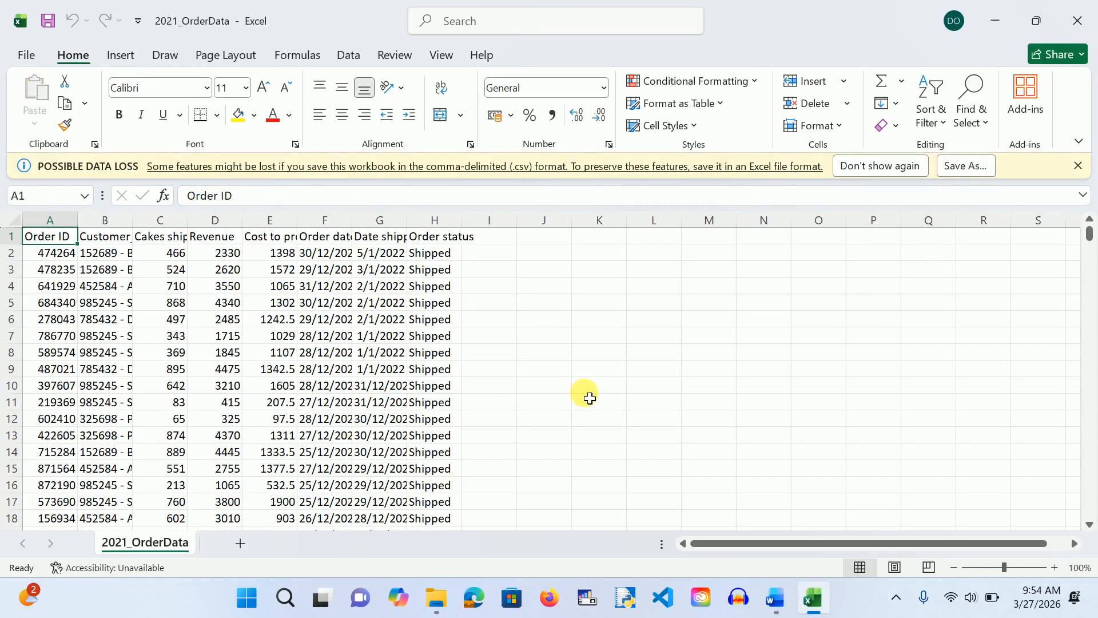
key("ctrl+shift+End")
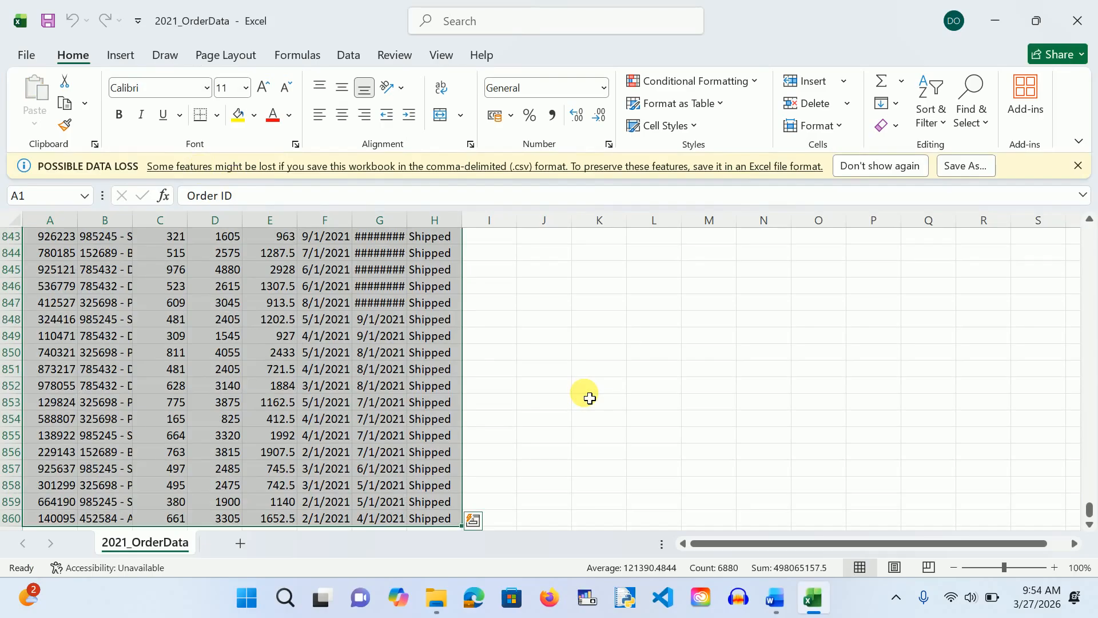
key("ctrl+c")
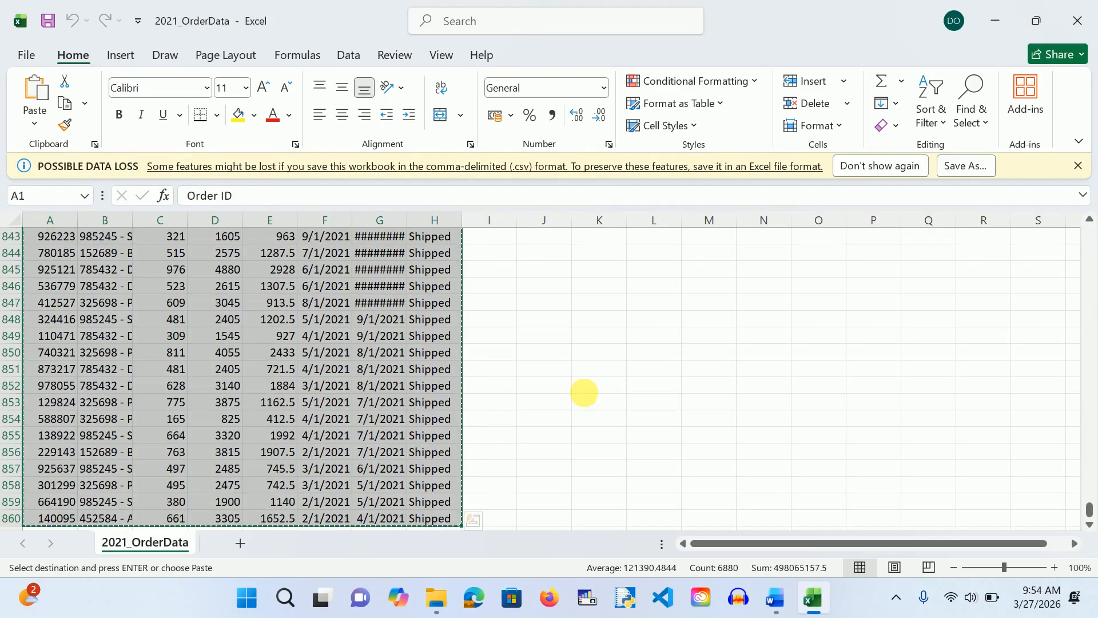
key("ctrl+n")
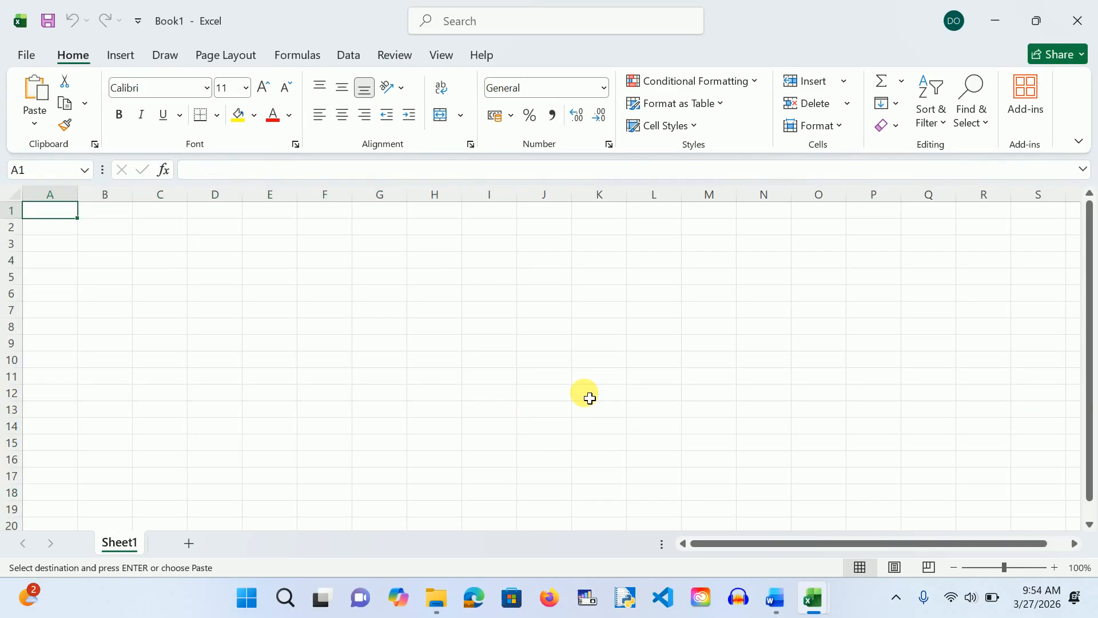
key("ctrl+v")
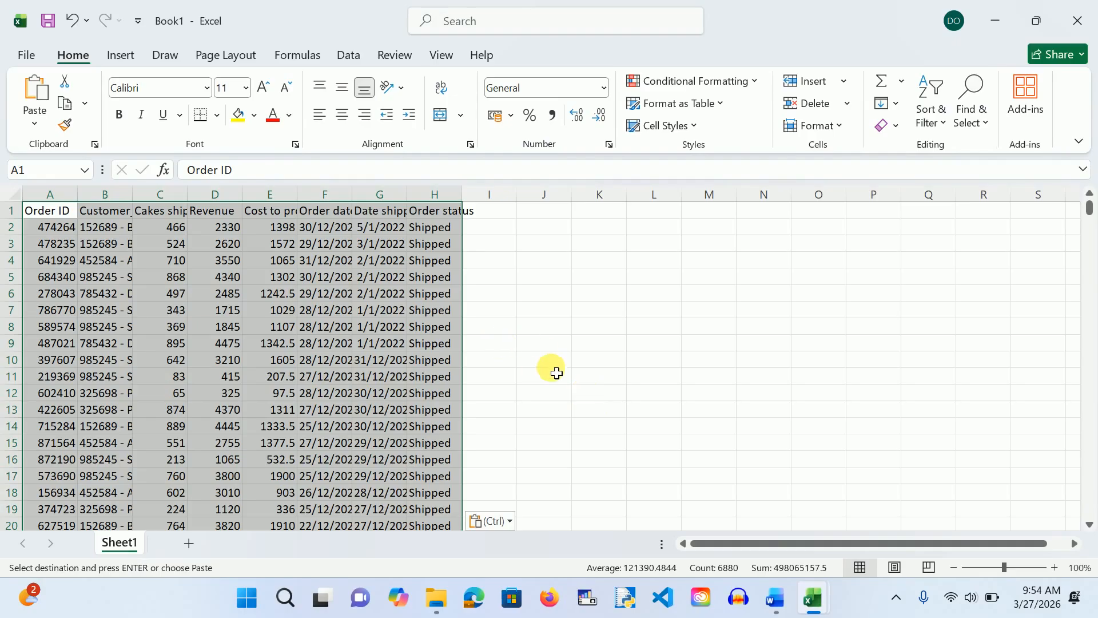
Step: Close 2021_OrderData without keeping the copied data on the clipboard
left_click(998, 24)
left_click(1079, 23)
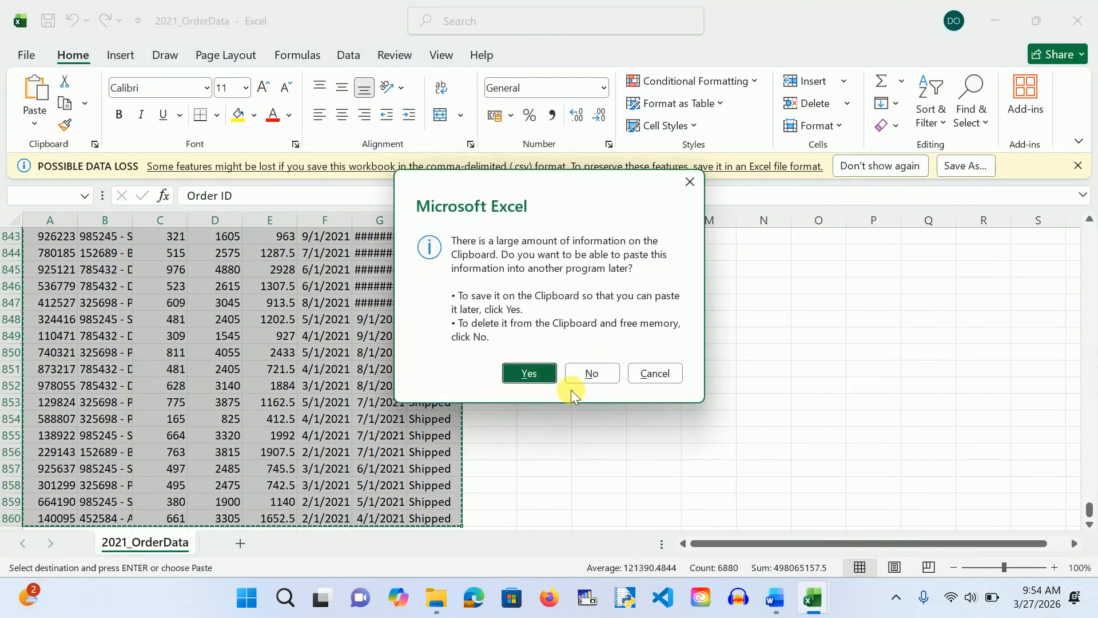
left_click(589, 377)
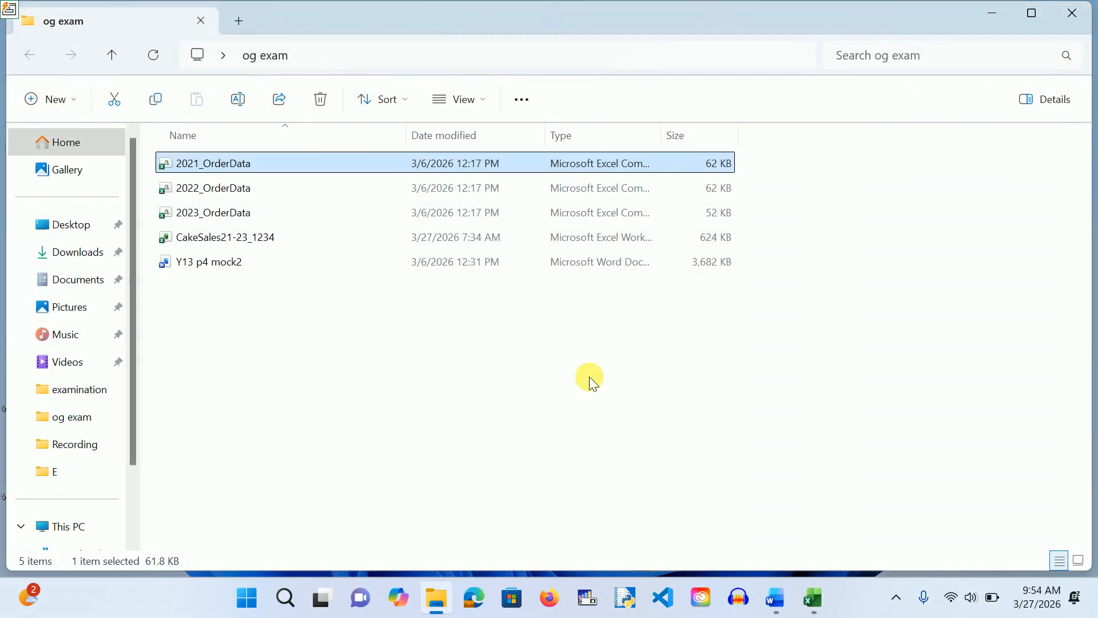
Step: Copy all 2022_OrderData rows and paste them into Book1 starting at A861
left_click(234, 188)
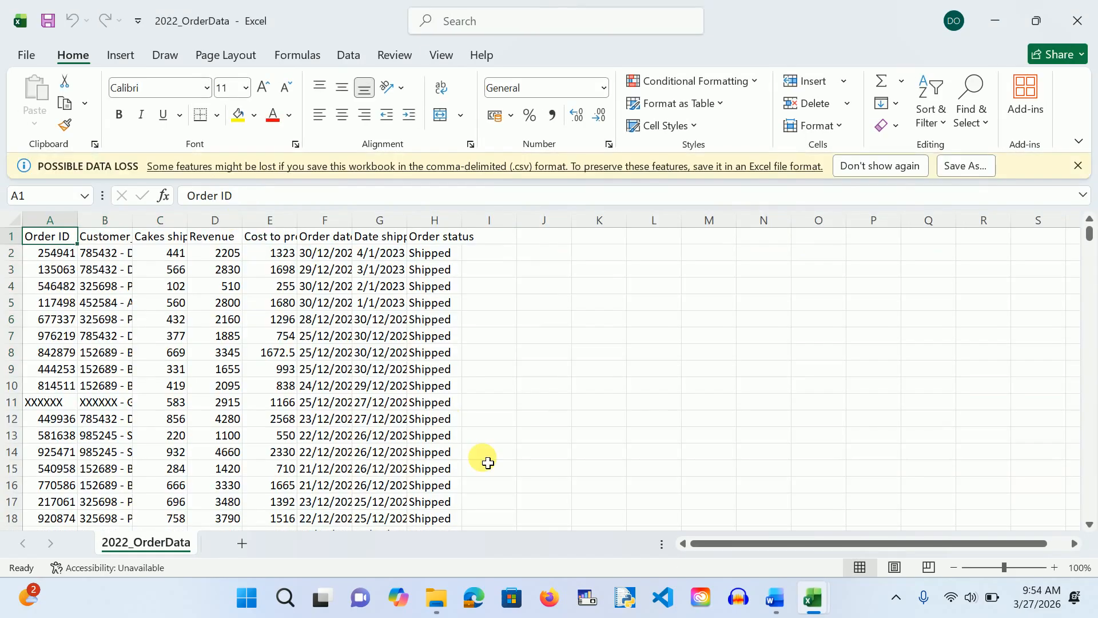
key("ctrl+shift+End")
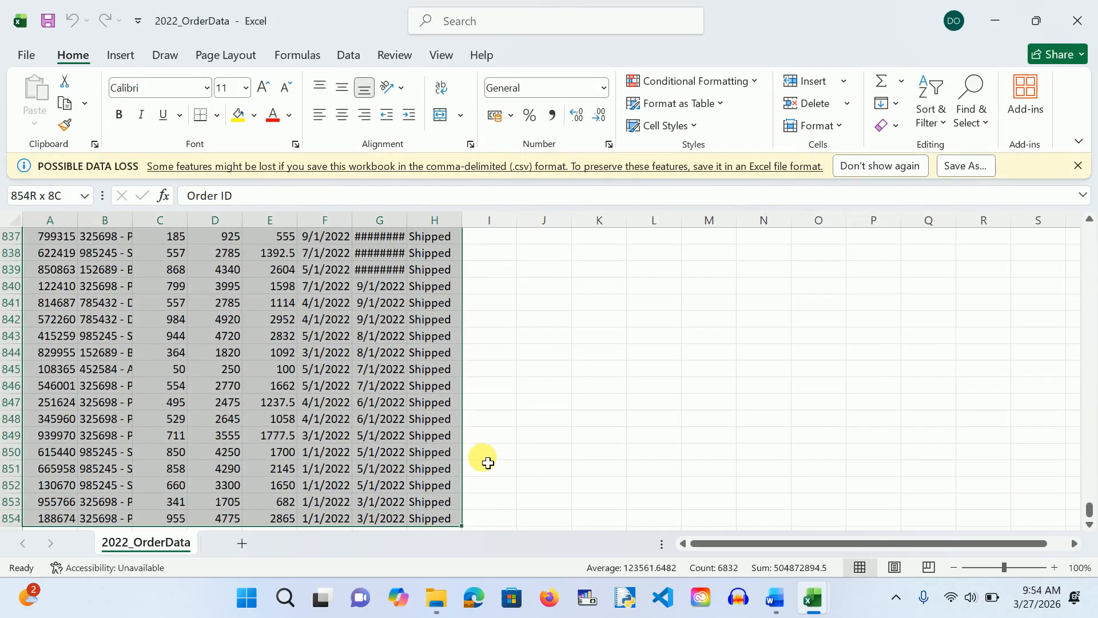
key("ctrl+c")
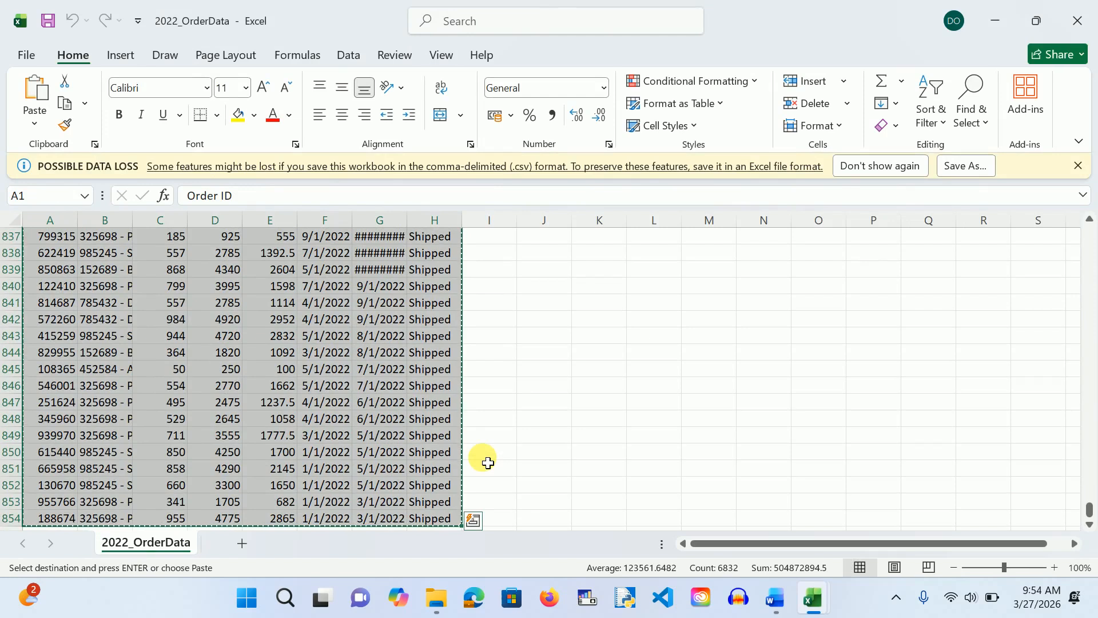
mouse_move(811, 598)
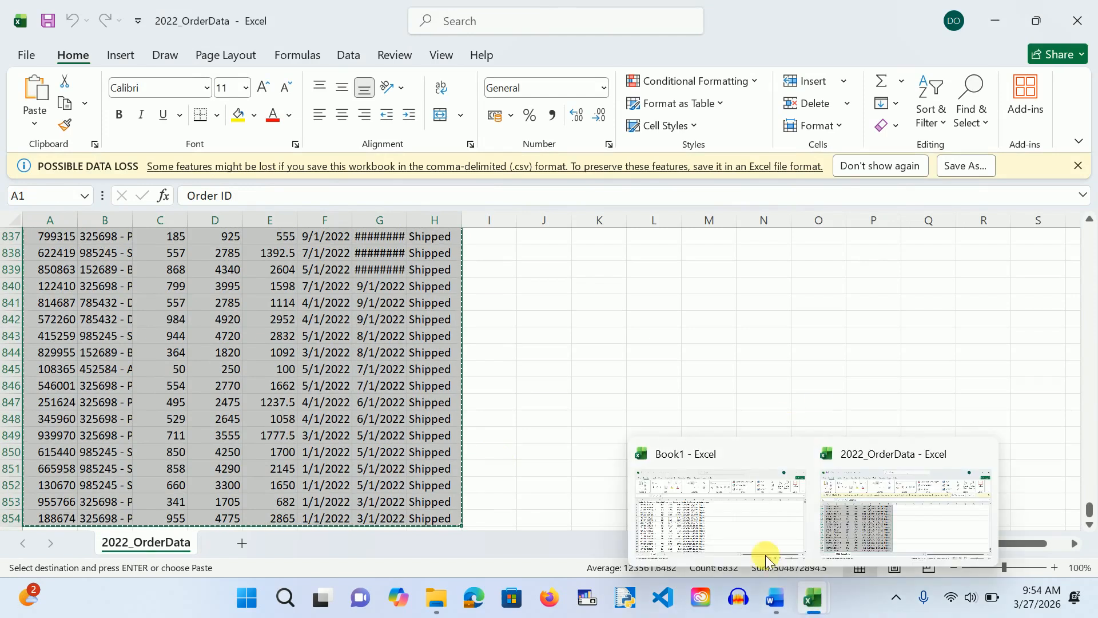
left_click(750, 536)
key("ctrl+v")
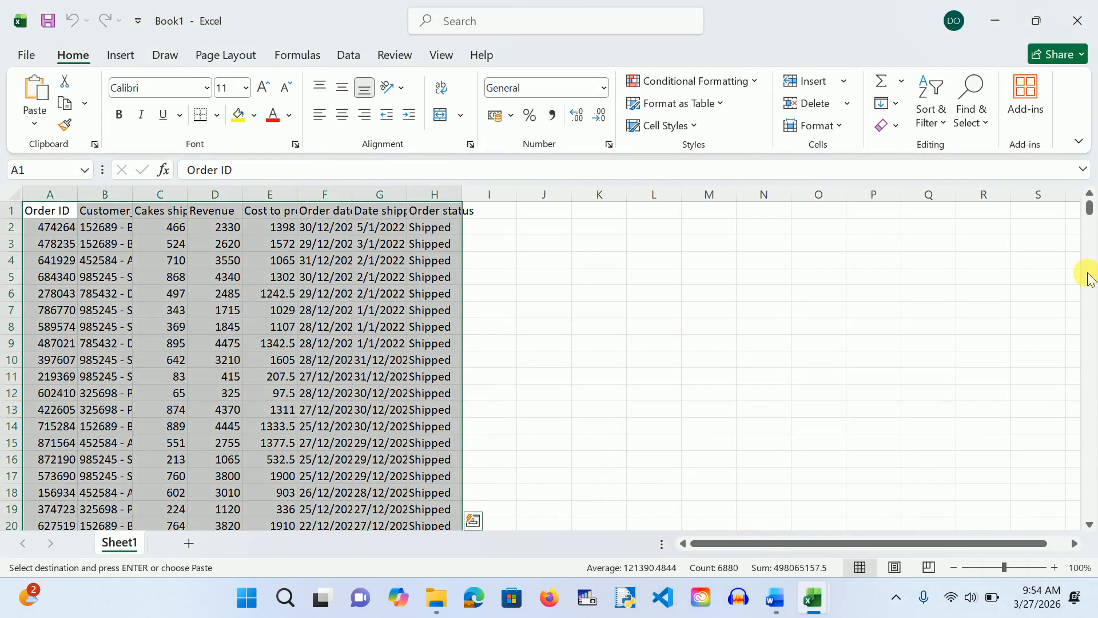
left_click_drag(1090, 207, 1050, 578)
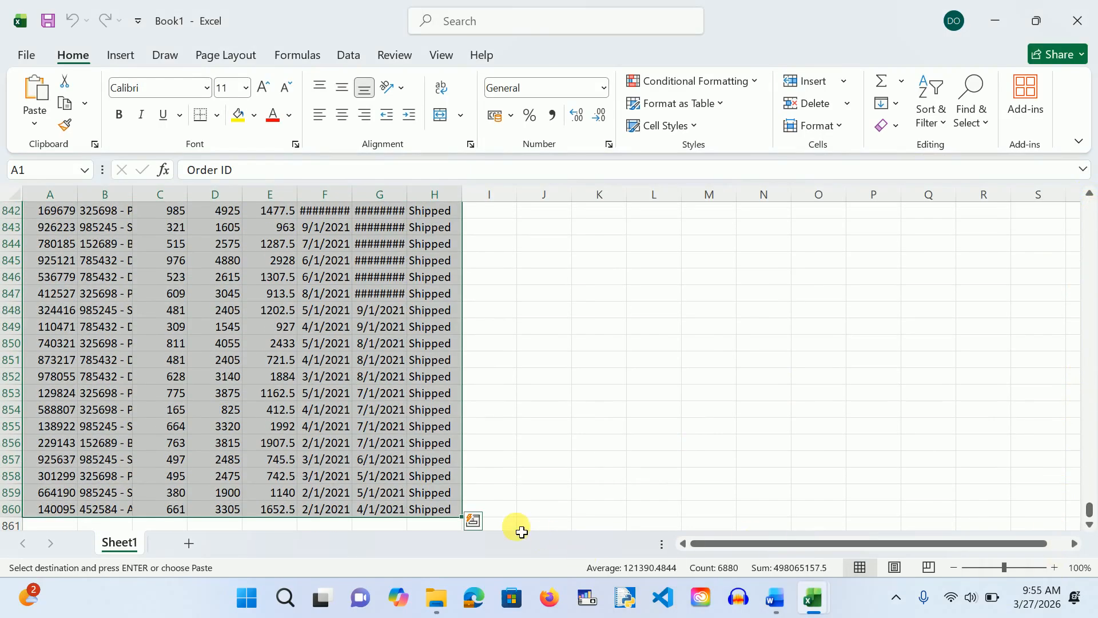
left_click(523, 527)
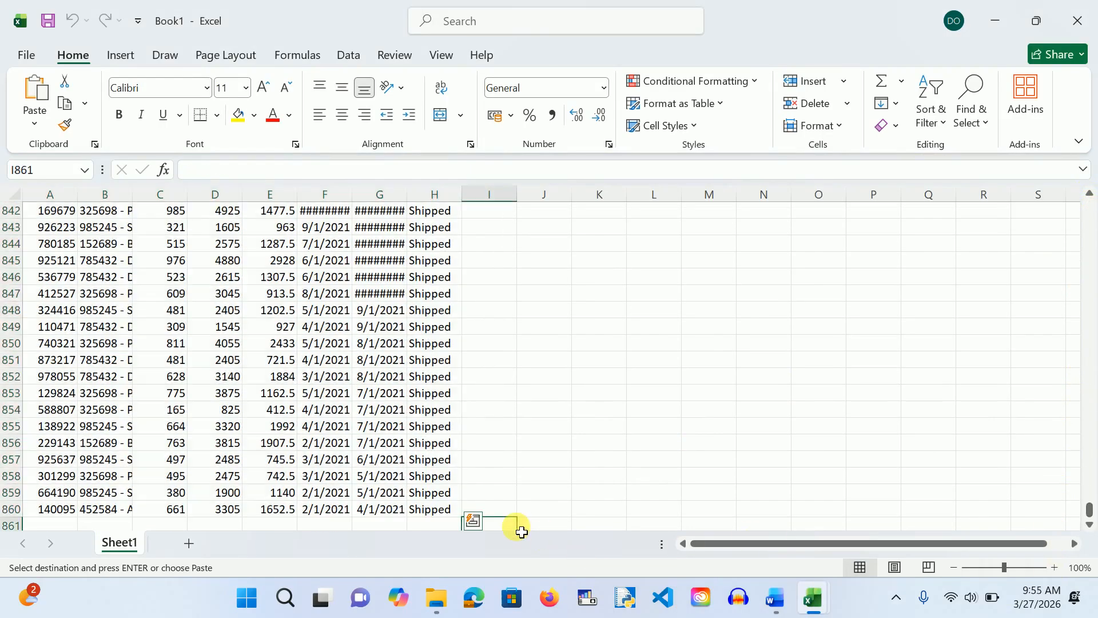
left_click(64, 527)
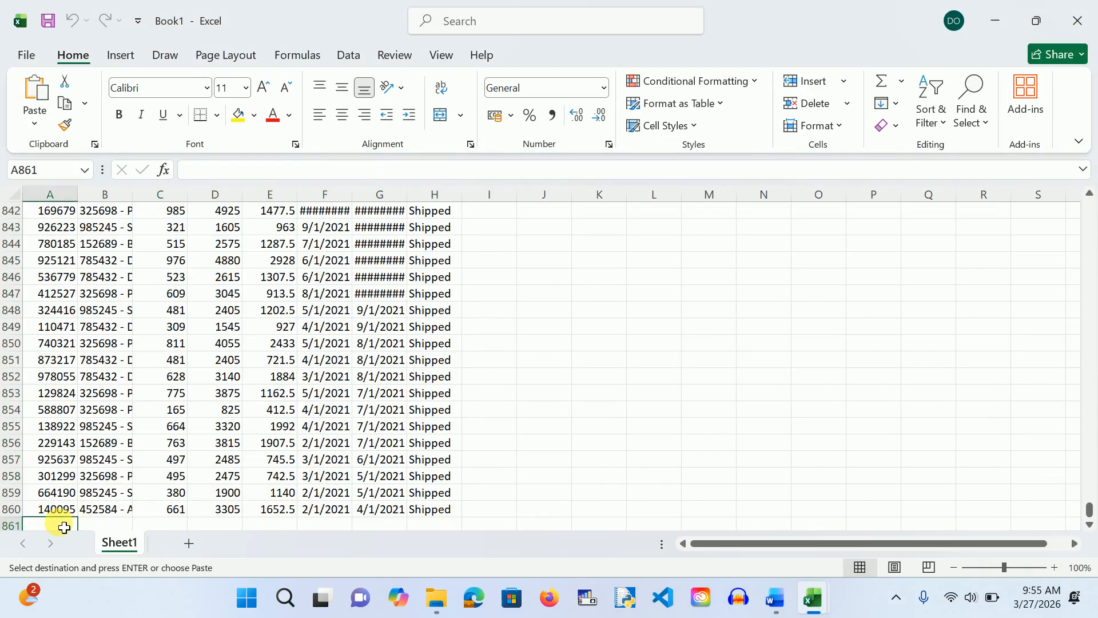
key("ctrl+v")
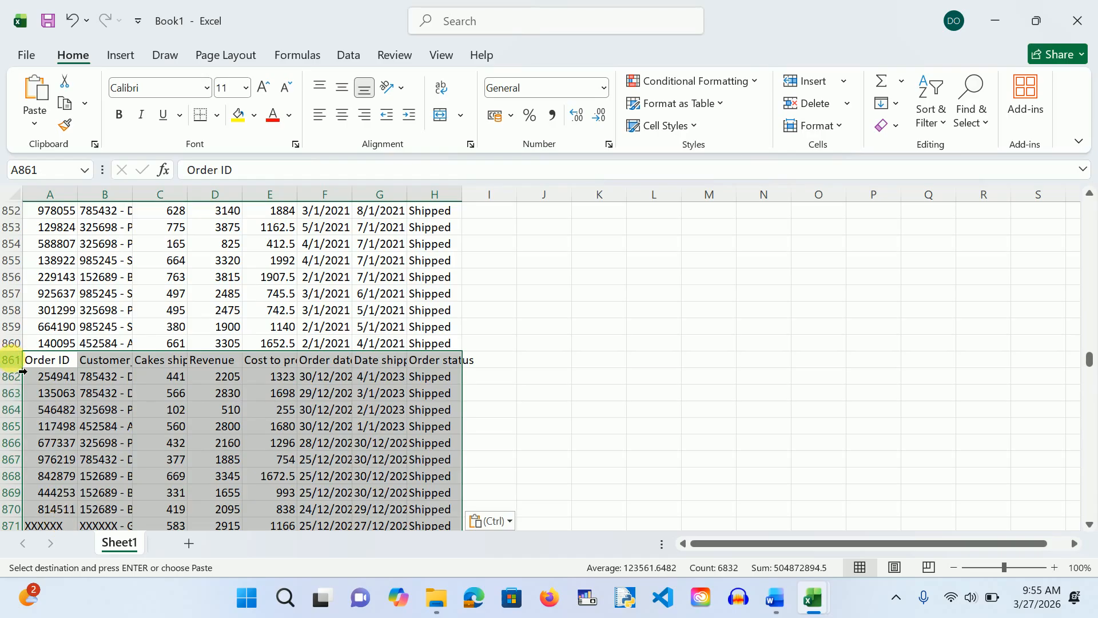
Step: Delete the duplicate header row 861 from Book1
left_click(9, 359)
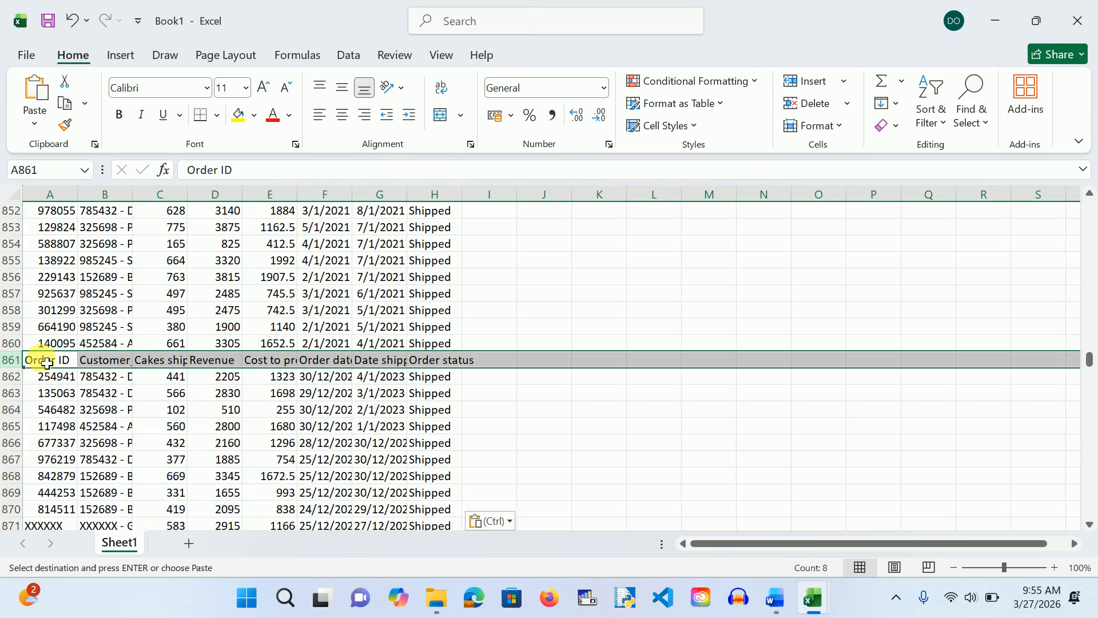
right_click(96, 366)
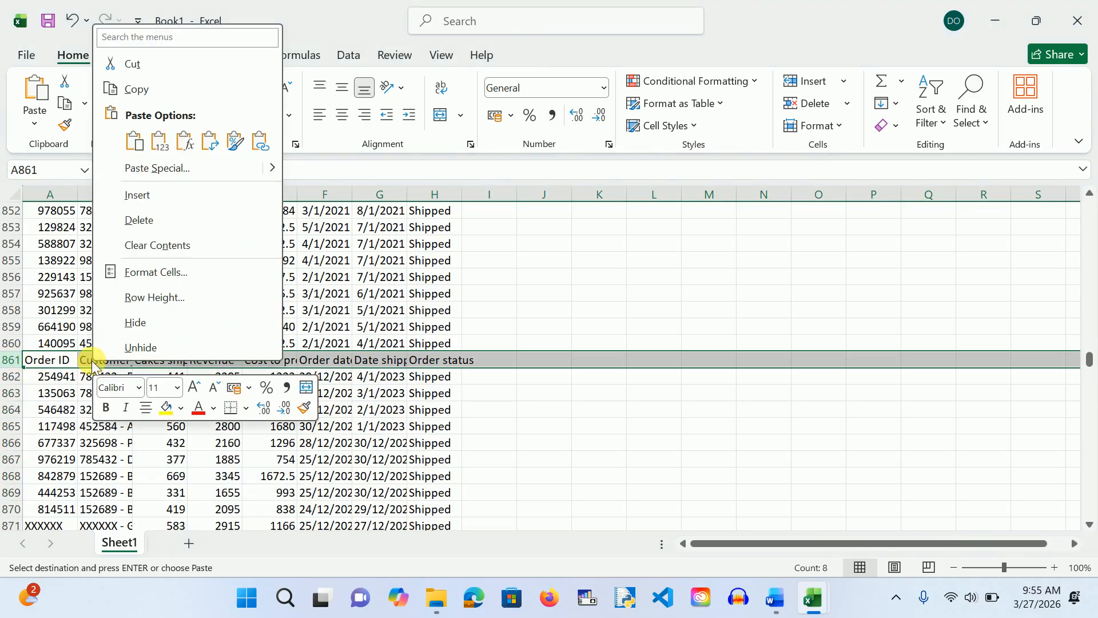
left_click(153, 222)
left_click(605, 412)
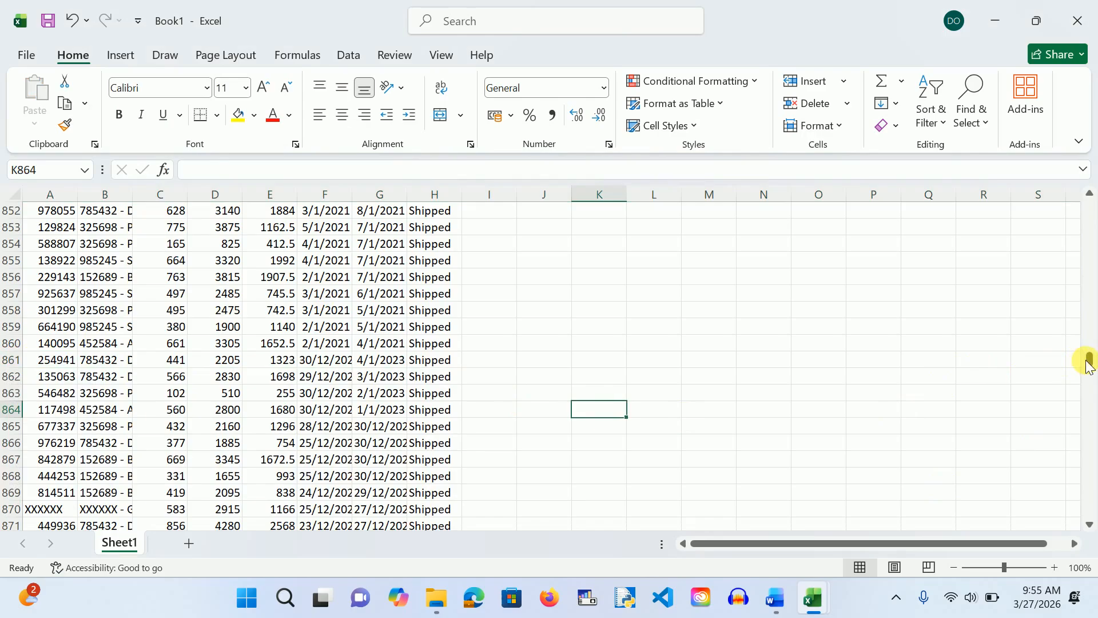
left_click_drag(1089, 361, 1068, 565)
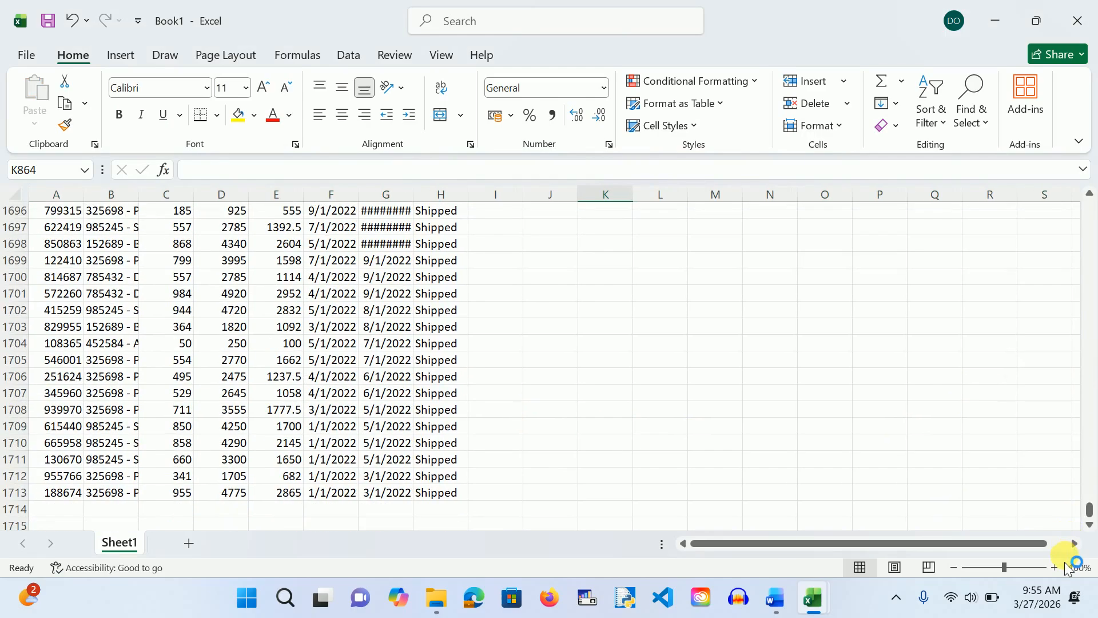
left_click(72, 510)
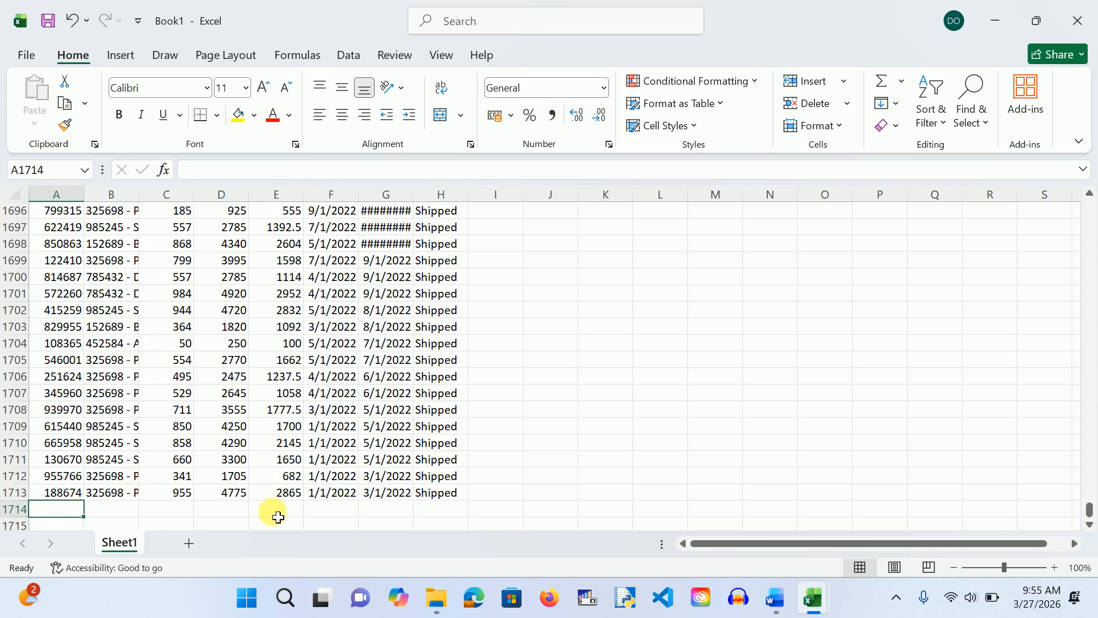
Step: Close 2022_OrderData and hide Book1 to return to the og exam folder
mouse_move(821, 611)
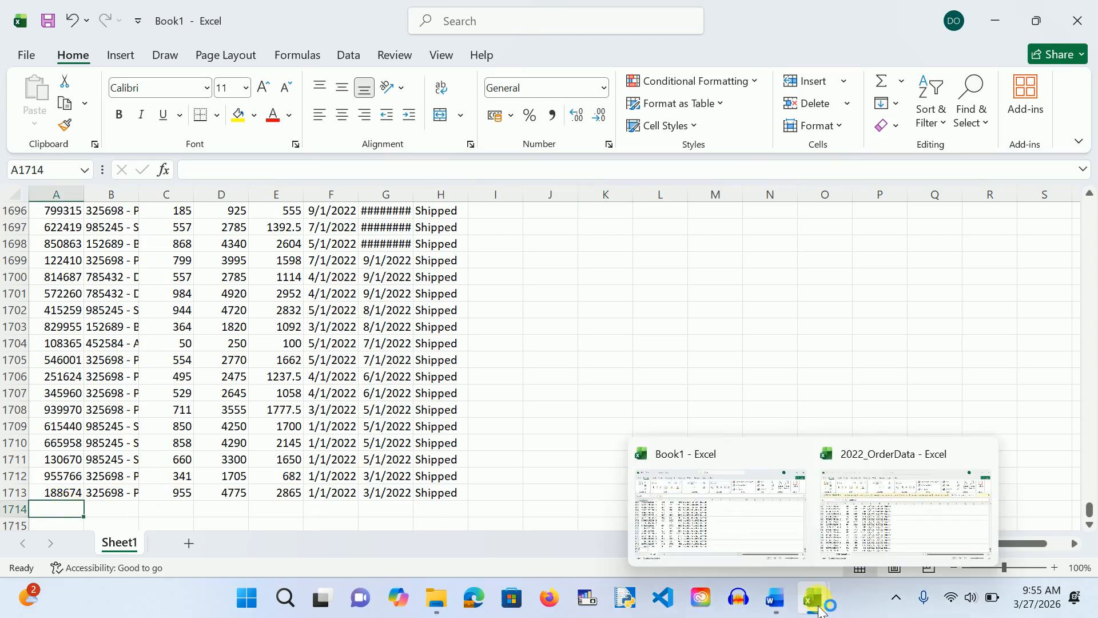
mouse_move(878, 525)
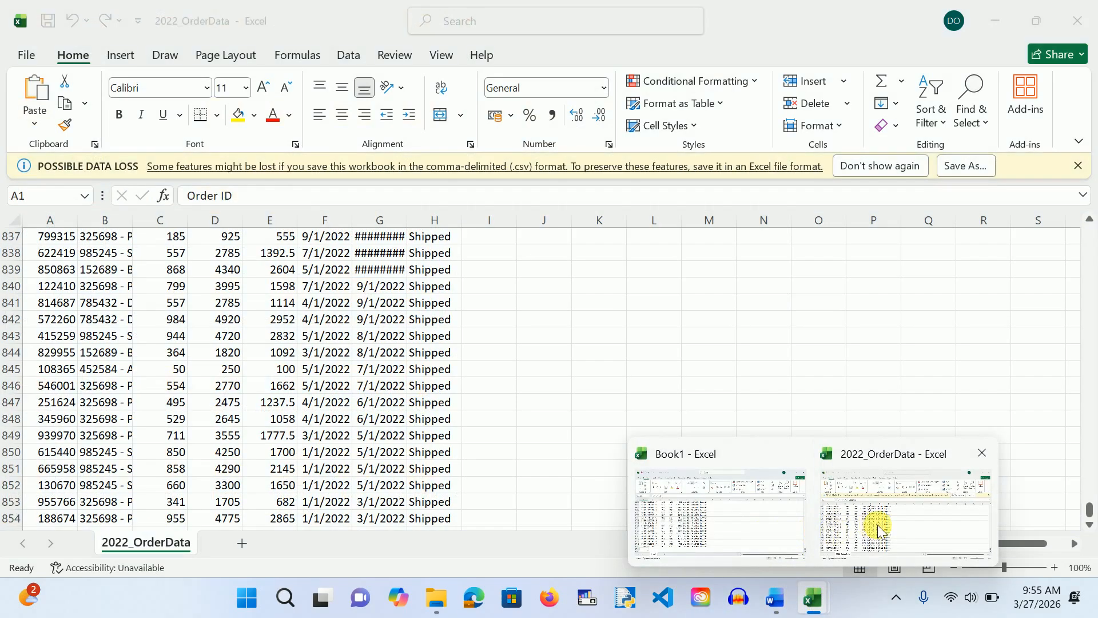
left_click(983, 453)
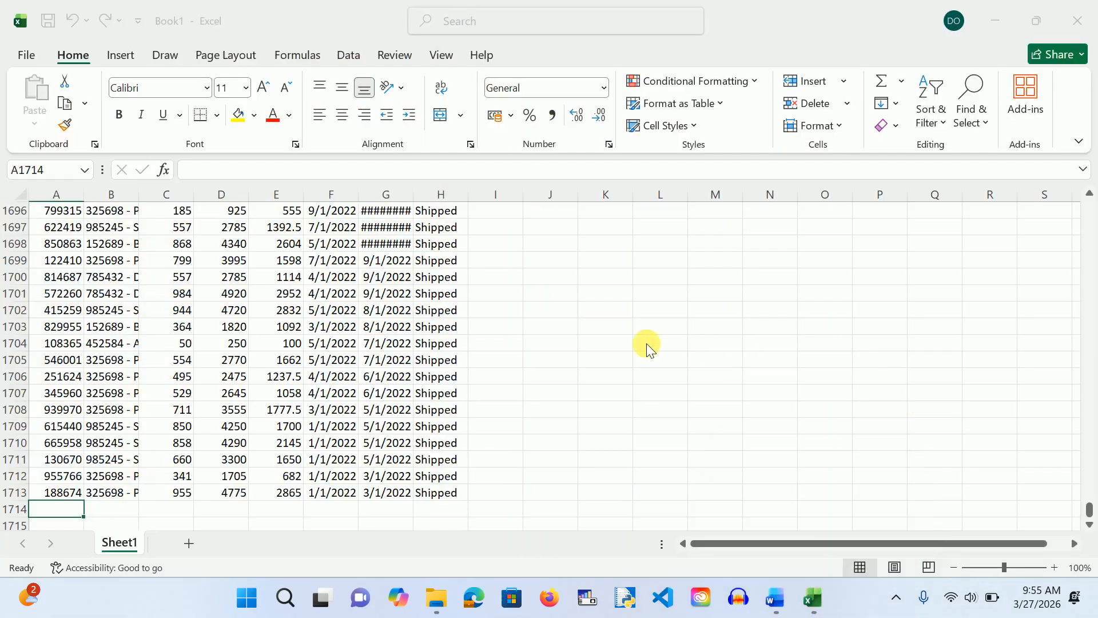
left_click(993, 13)
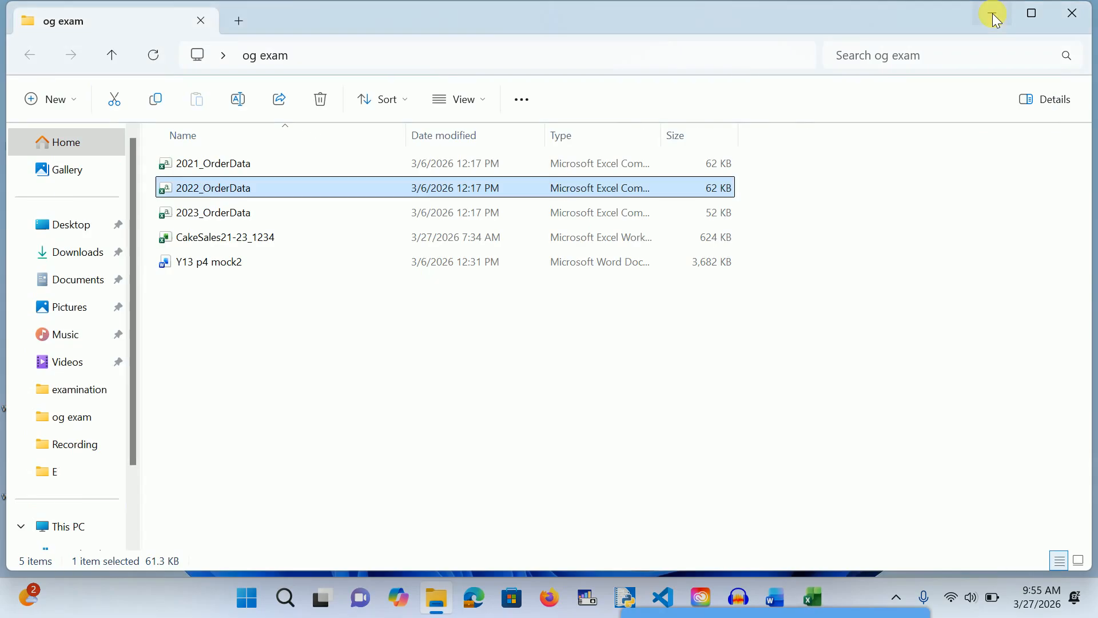
Step: Copy all 2023_OrderData rows and paste them into Book1 at A1714
double_click(246, 213)
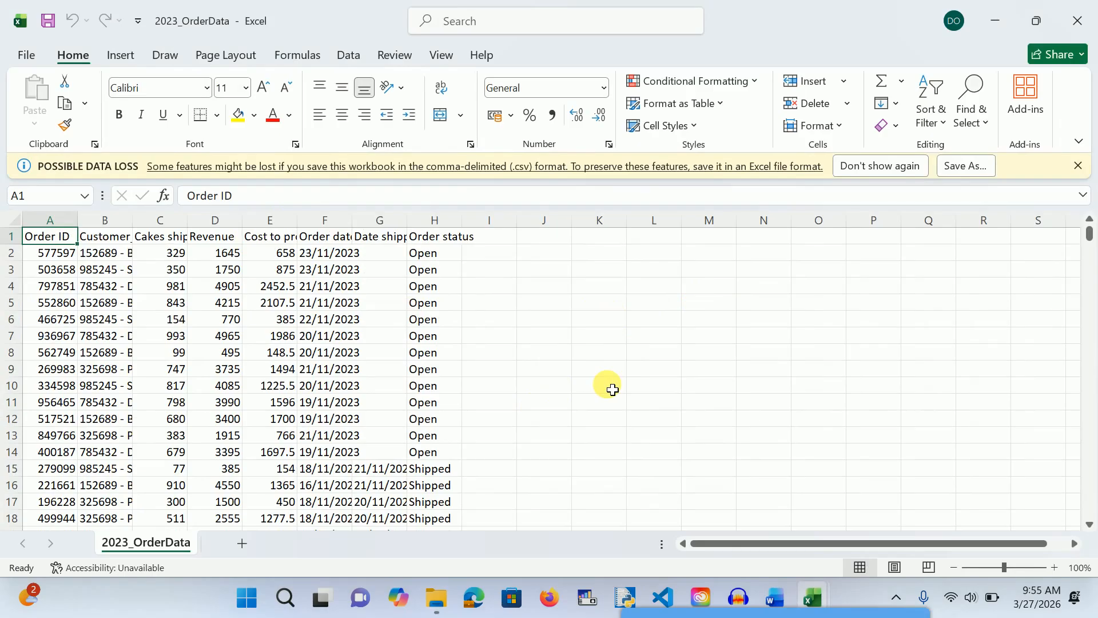
key("ctrl+shift+End")
key("ctrl+c")
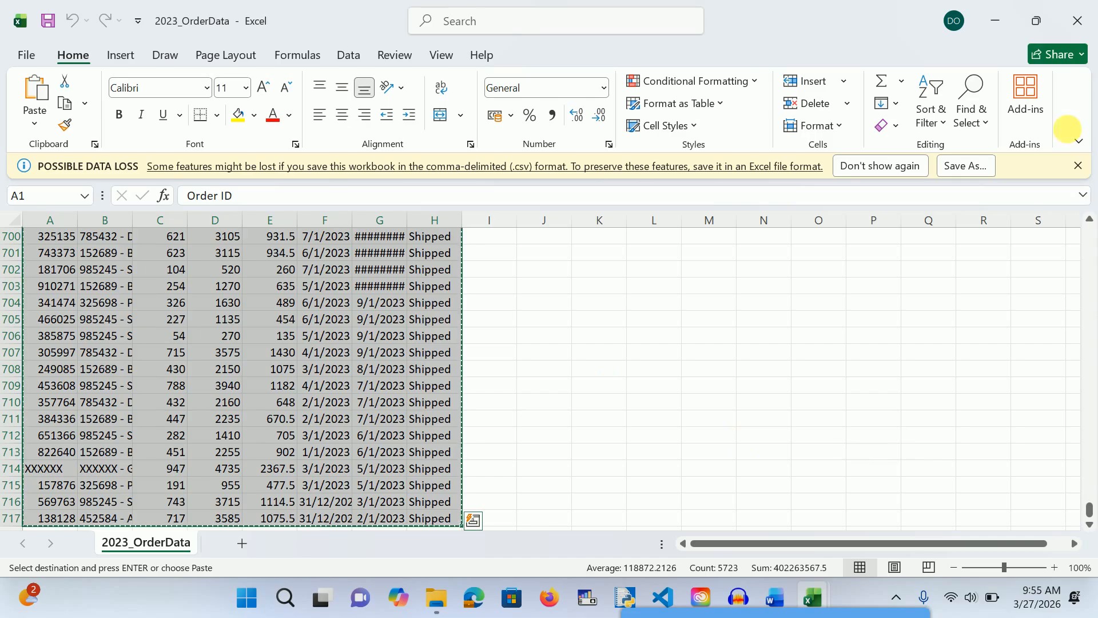
mouse_move(813, 594)
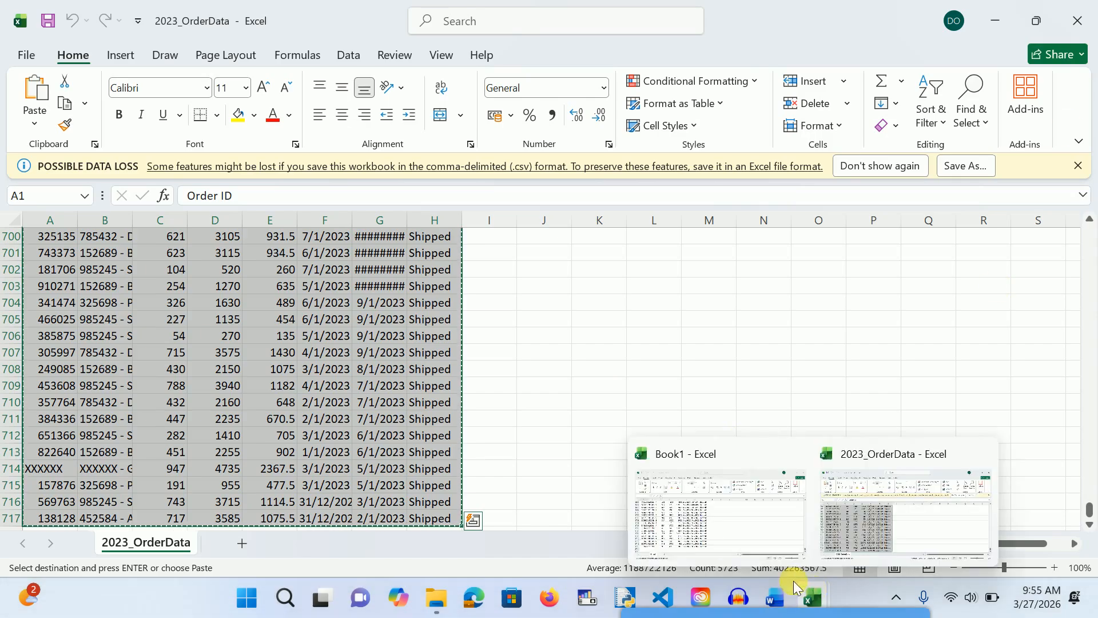
left_click(740, 523)
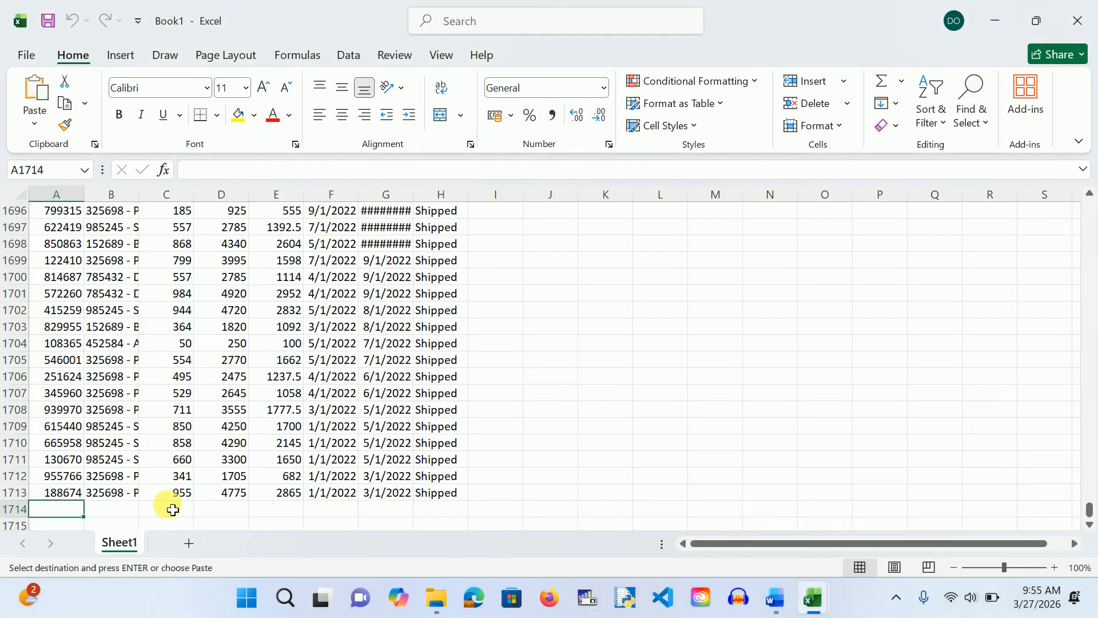
key("ctrl+v")
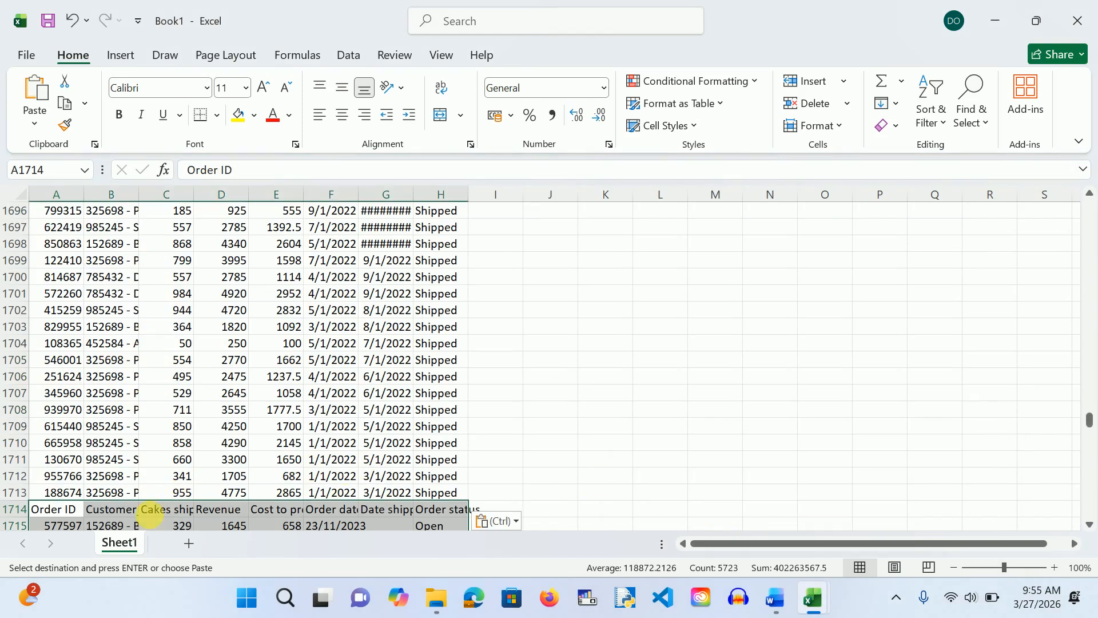
Step: Delete the duplicated header row 1714
left_click(23, 514)
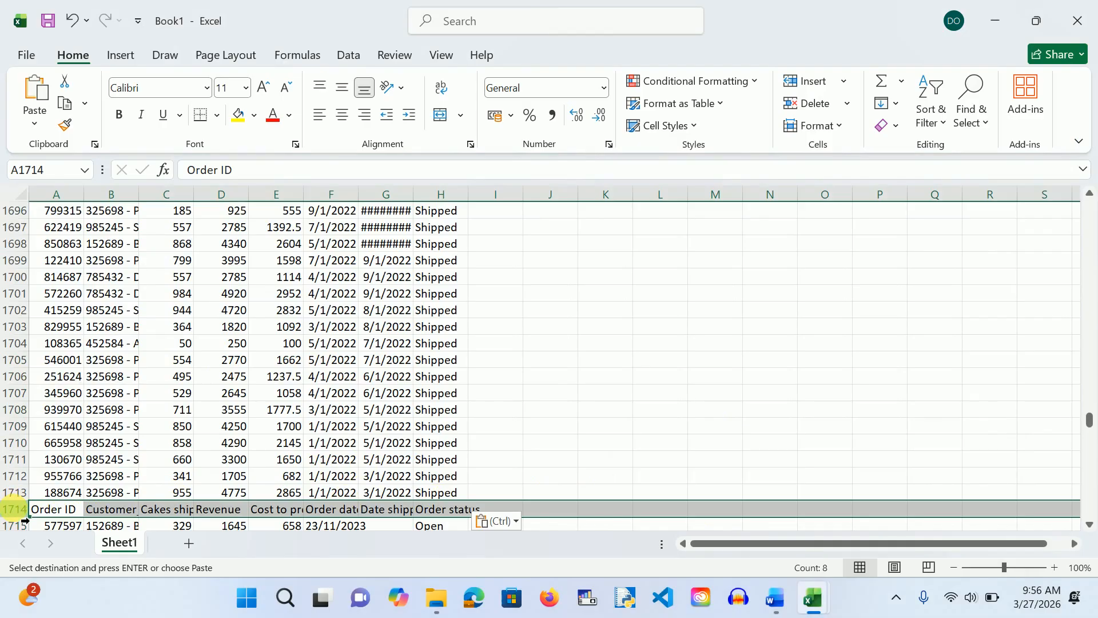
right_click(108, 513)
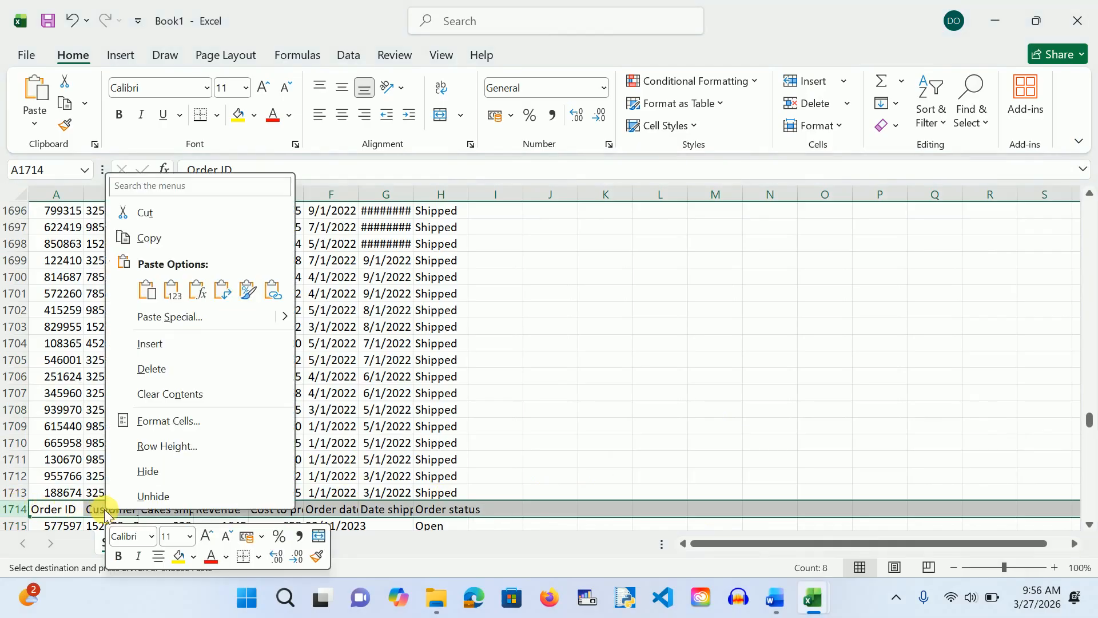
left_click(171, 364)
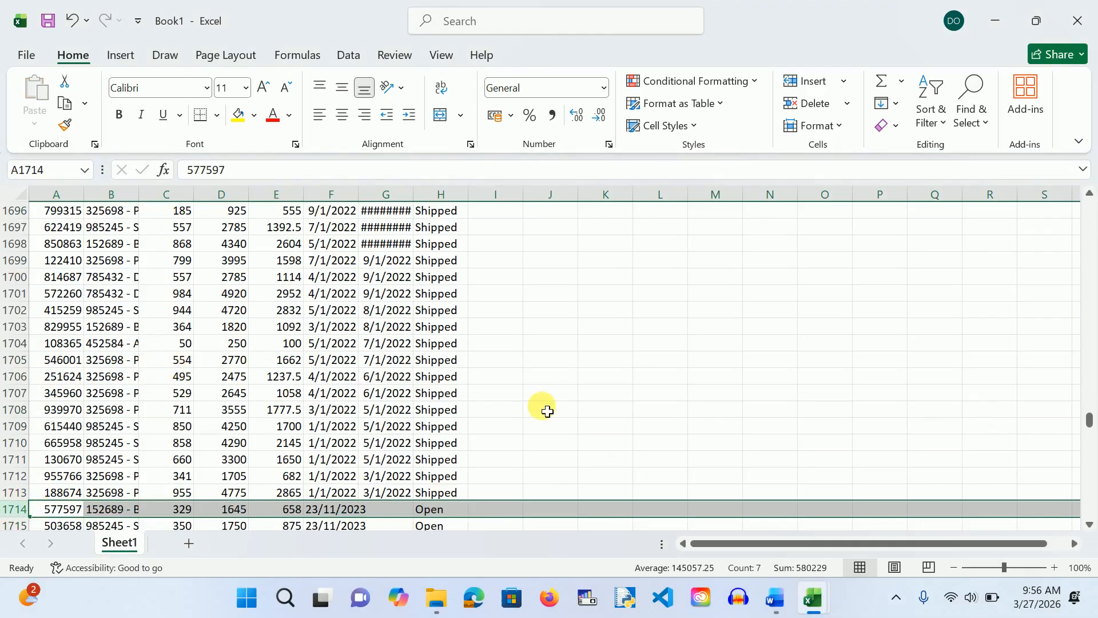
left_click(650, 395)
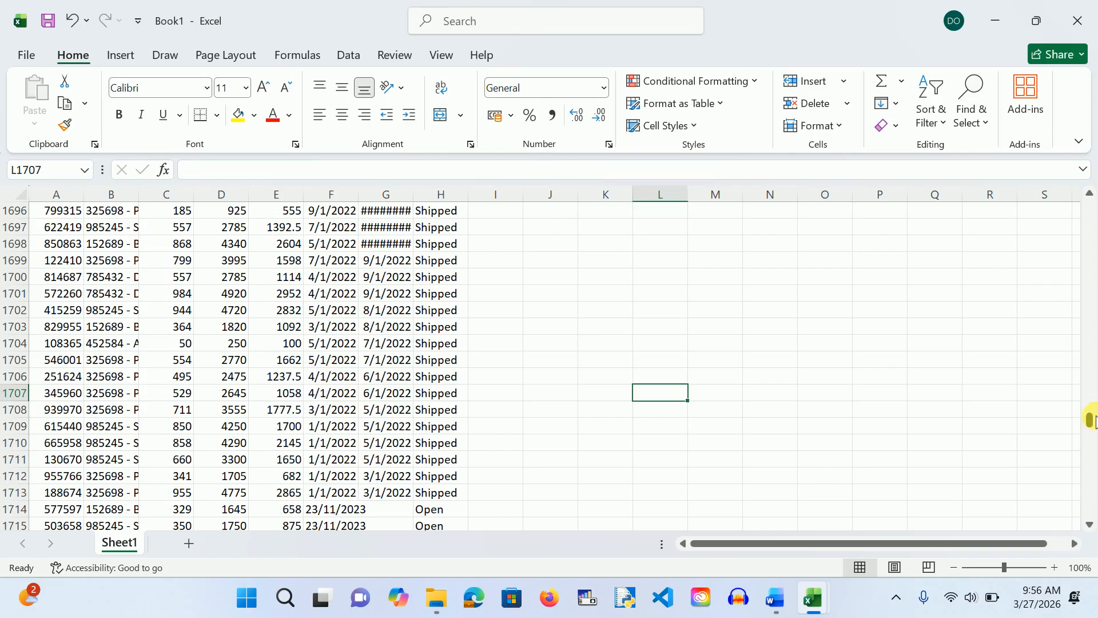
Step: AutoFit columns A through H, Order ID to Order status, so every value shows fully
left_click_drag(1090, 417, 1093, 180)
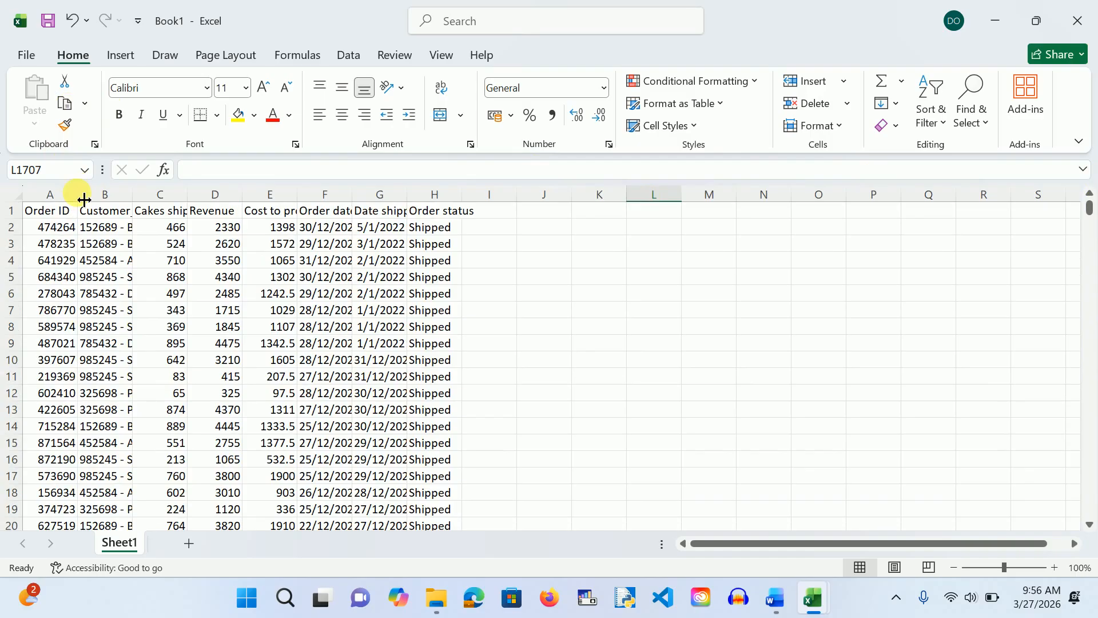
left_click_drag(84, 199, 79, 195)
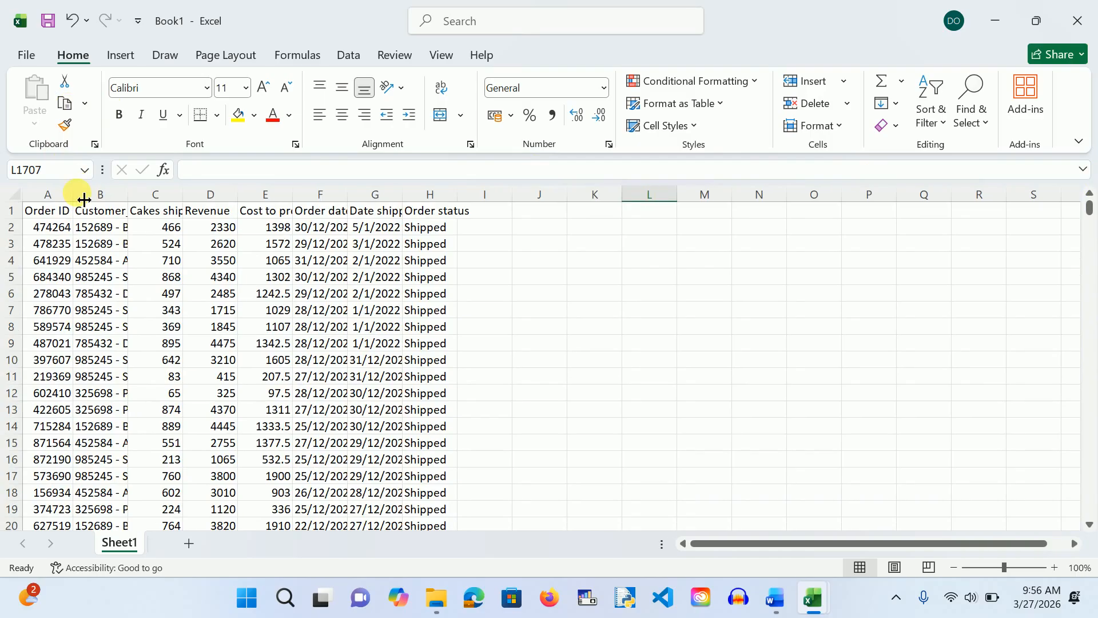
double_click(128, 190)
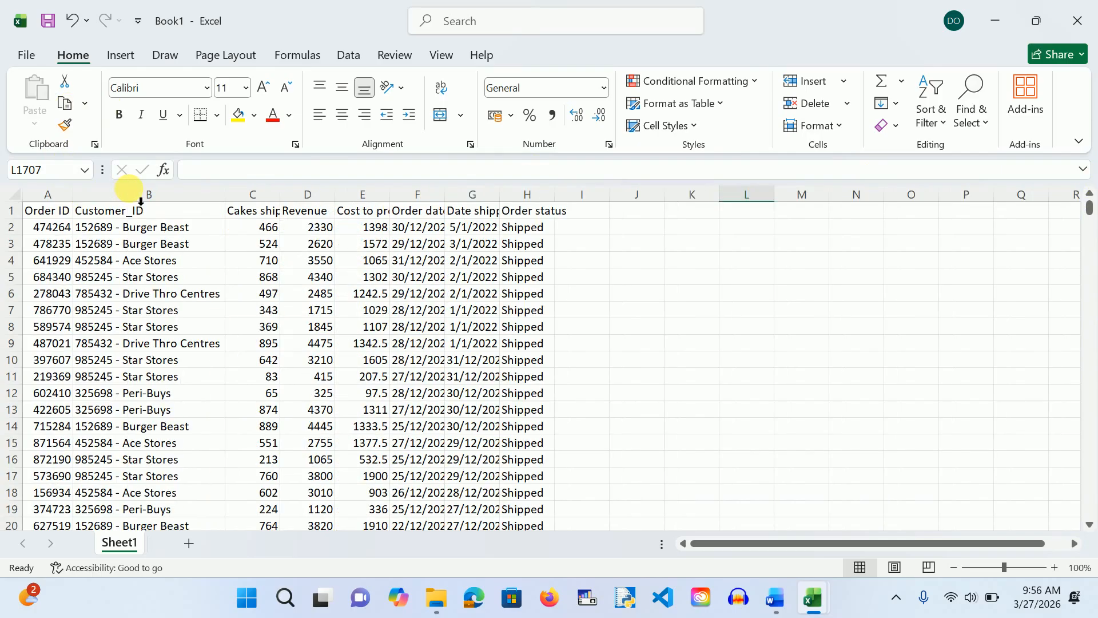
double_click(288, 200)
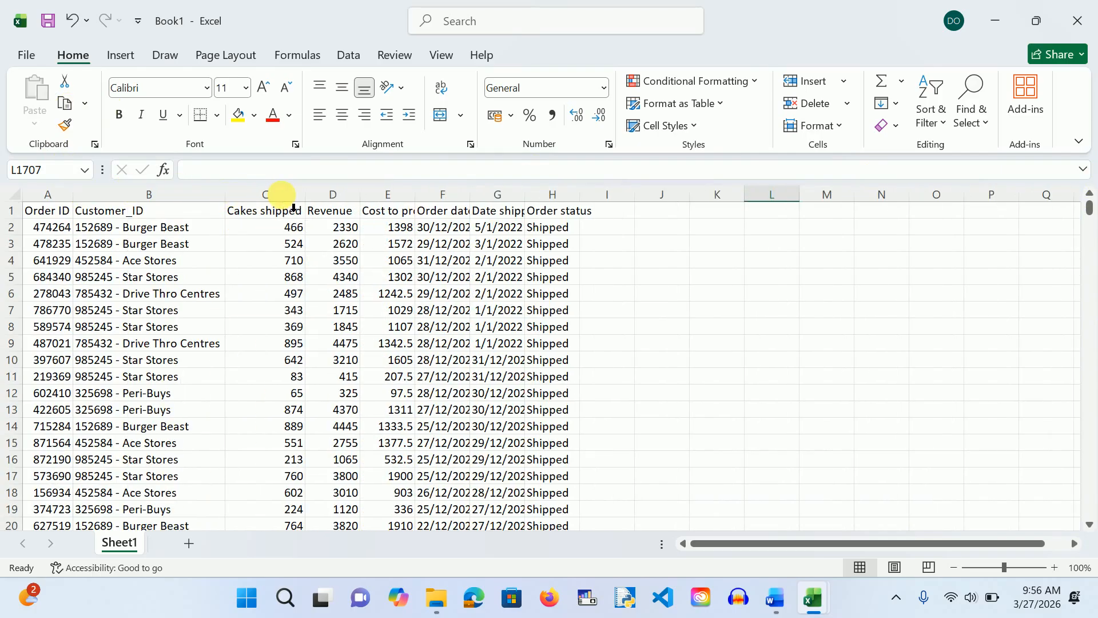
double_click(368, 203)
left_click_drag(420, 204, 421, 204)
double_click(421, 204)
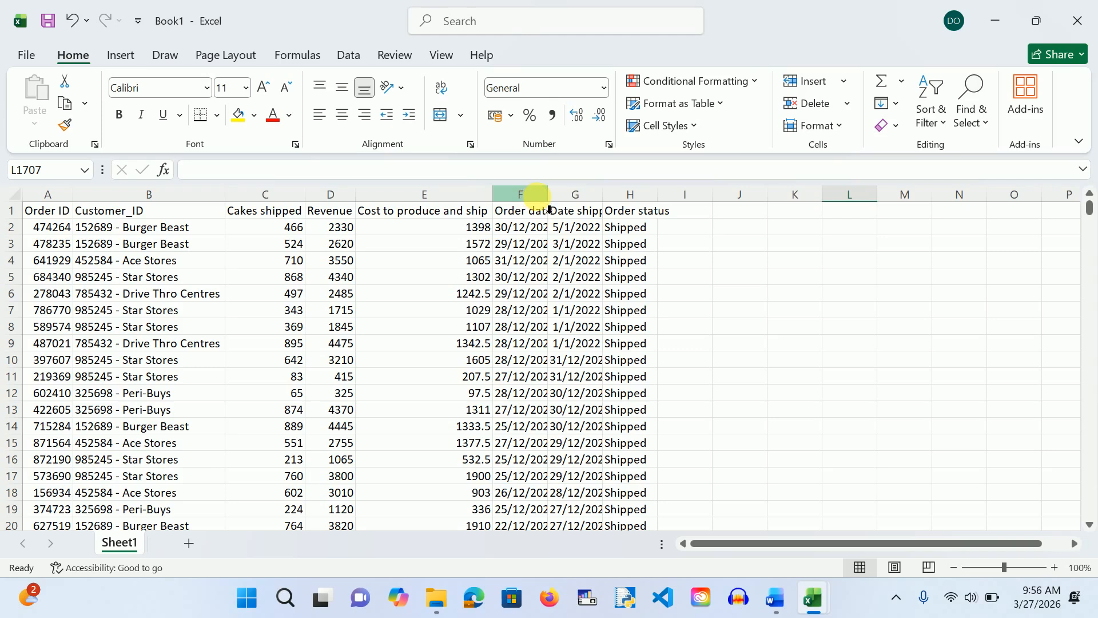
double_click(548, 204)
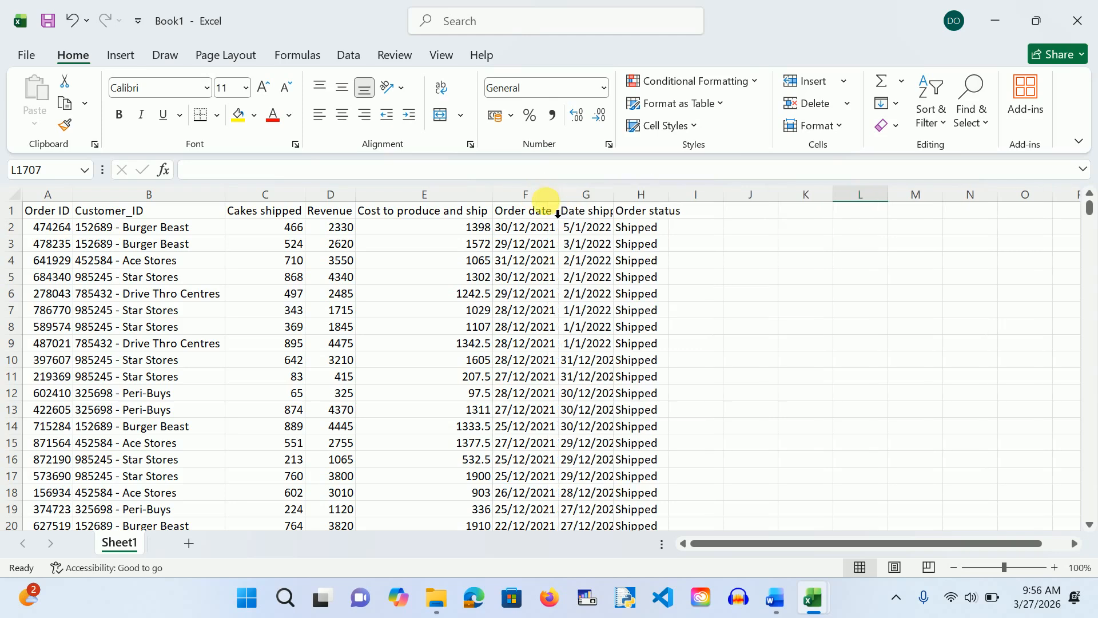
double_click(614, 201)
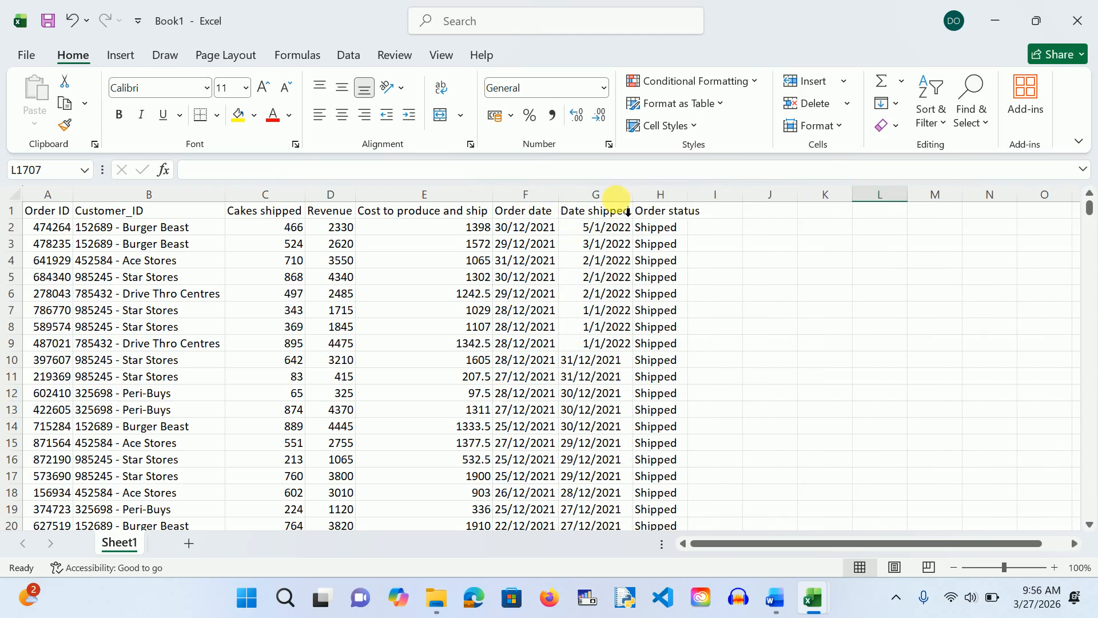
double_click(688, 199)
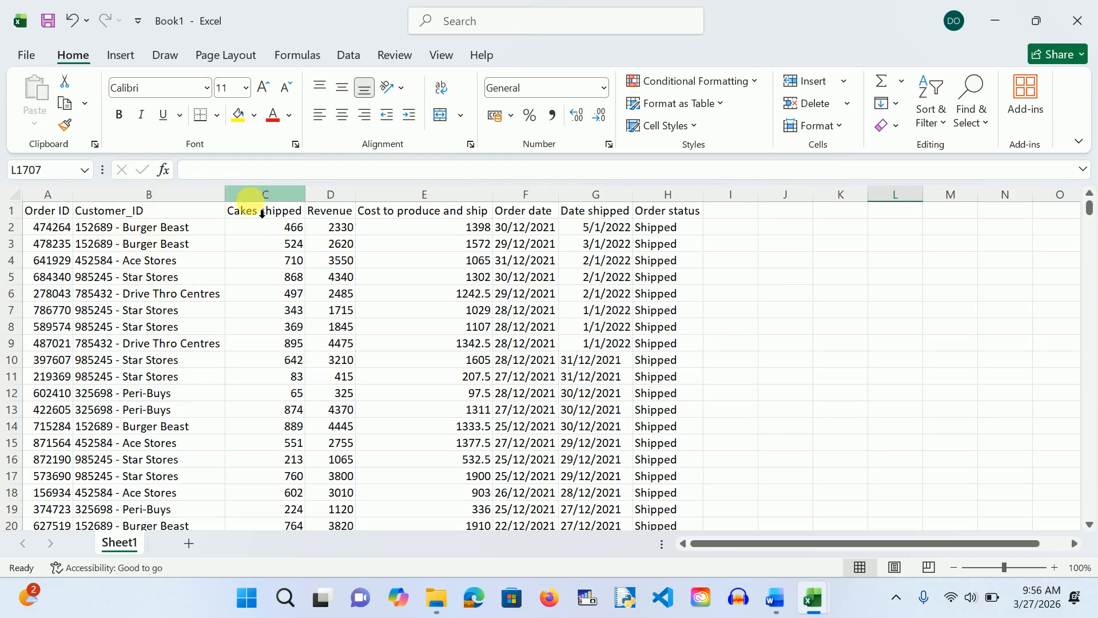
Step: Insert two blank columns, C and D, in front of Cakes shipped
left_click(287, 205)
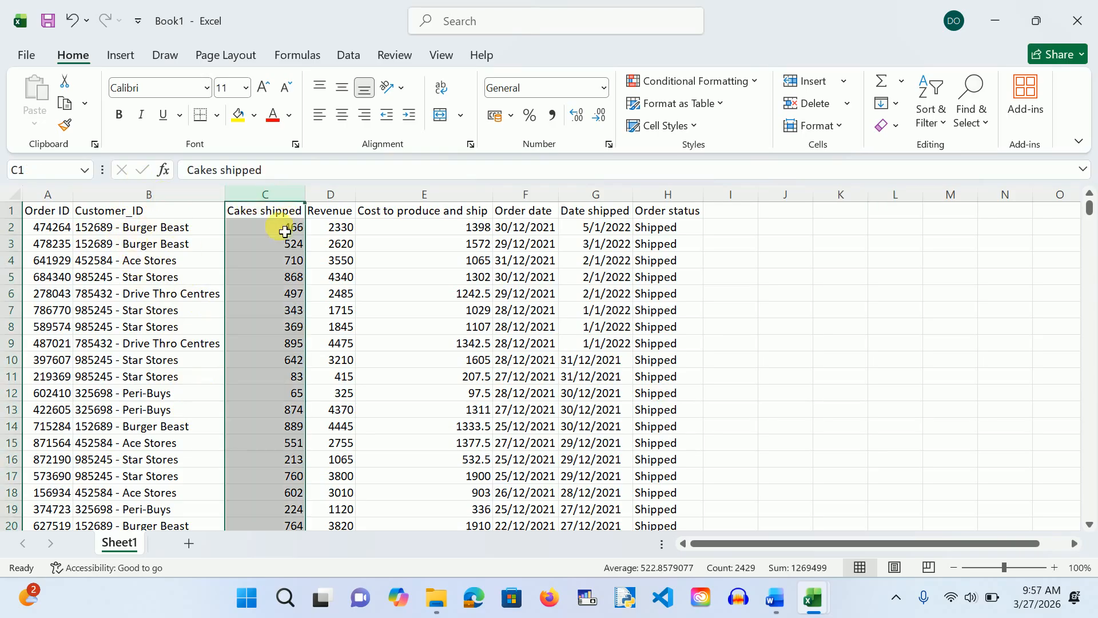
right_click(275, 262)
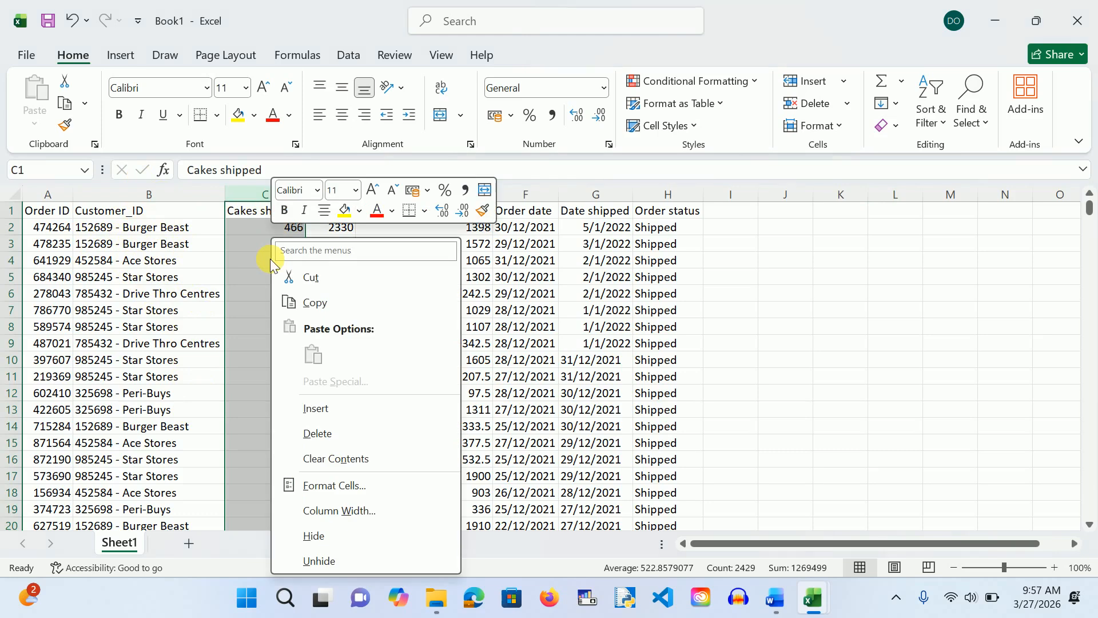
left_click(318, 410)
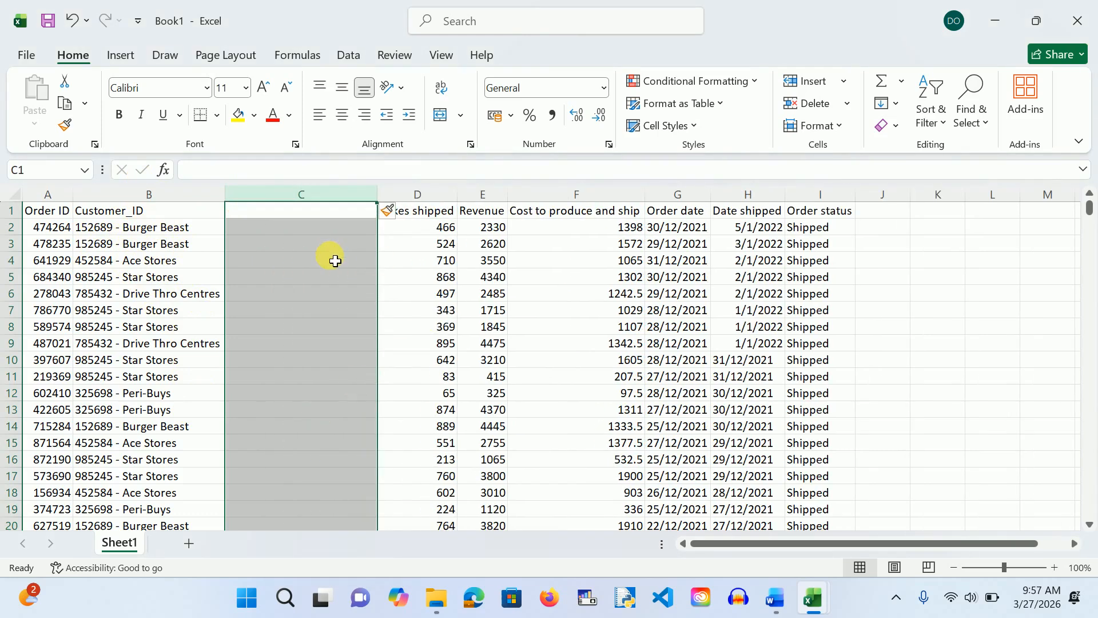
right_click(330, 239)
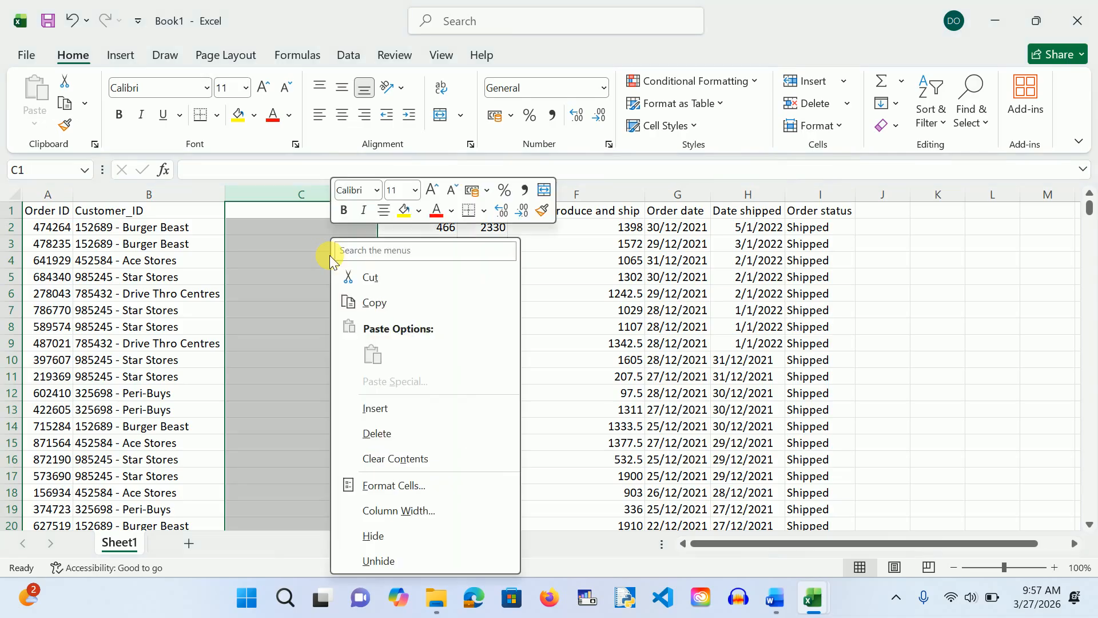
left_click(381, 415)
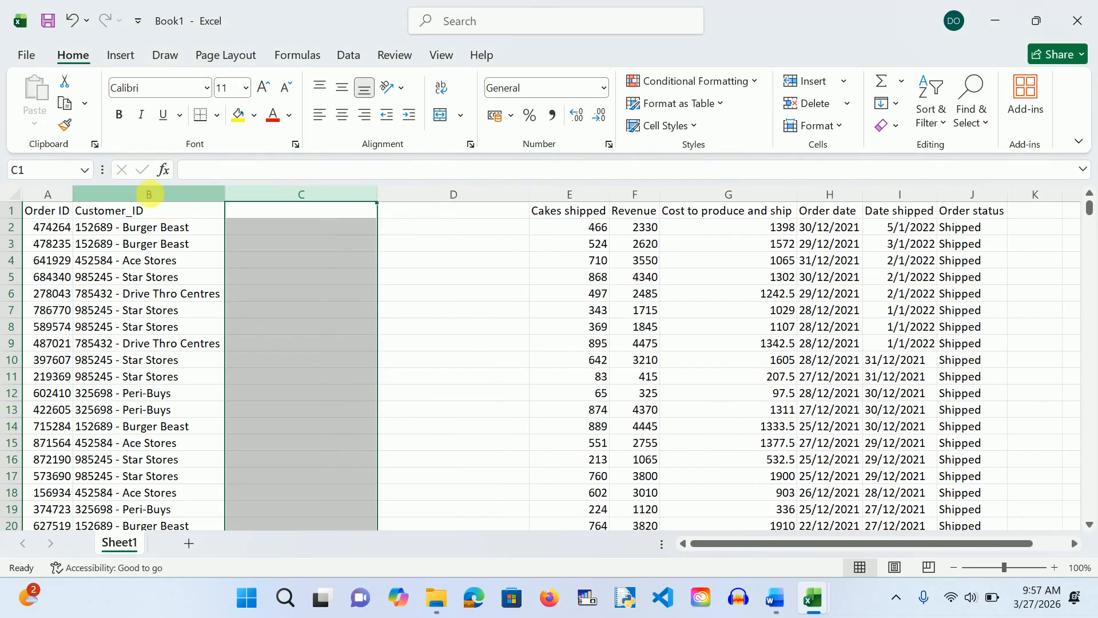
left_click(149, 194)
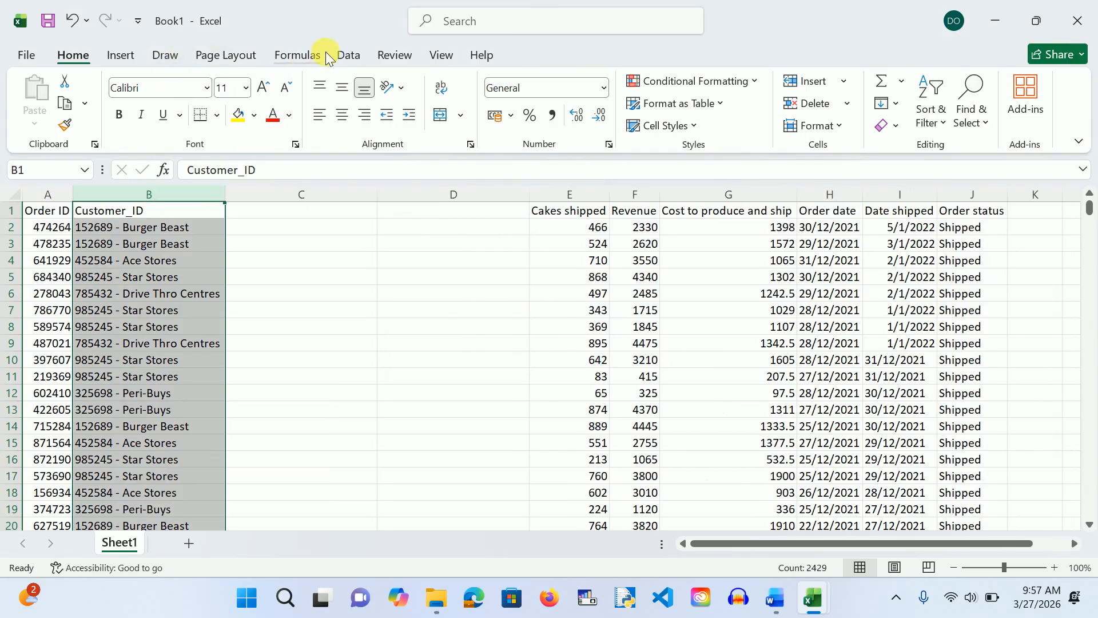
Step: Split Customer_ID with Text to Columns, delimited on '-' with no text qualifier
left_click(348, 52)
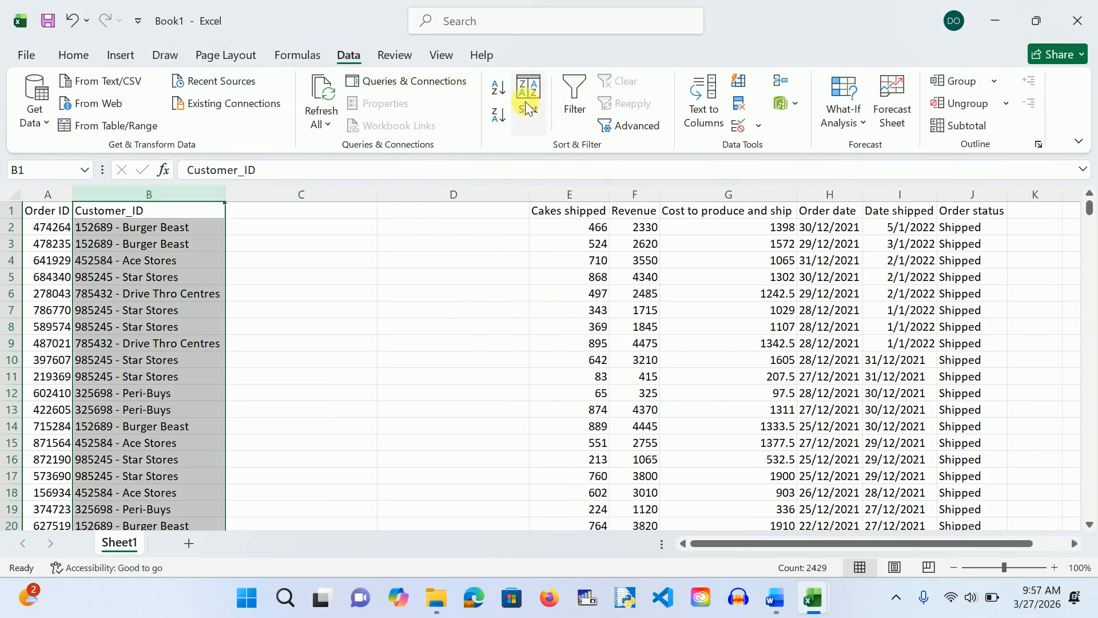
left_click(703, 111)
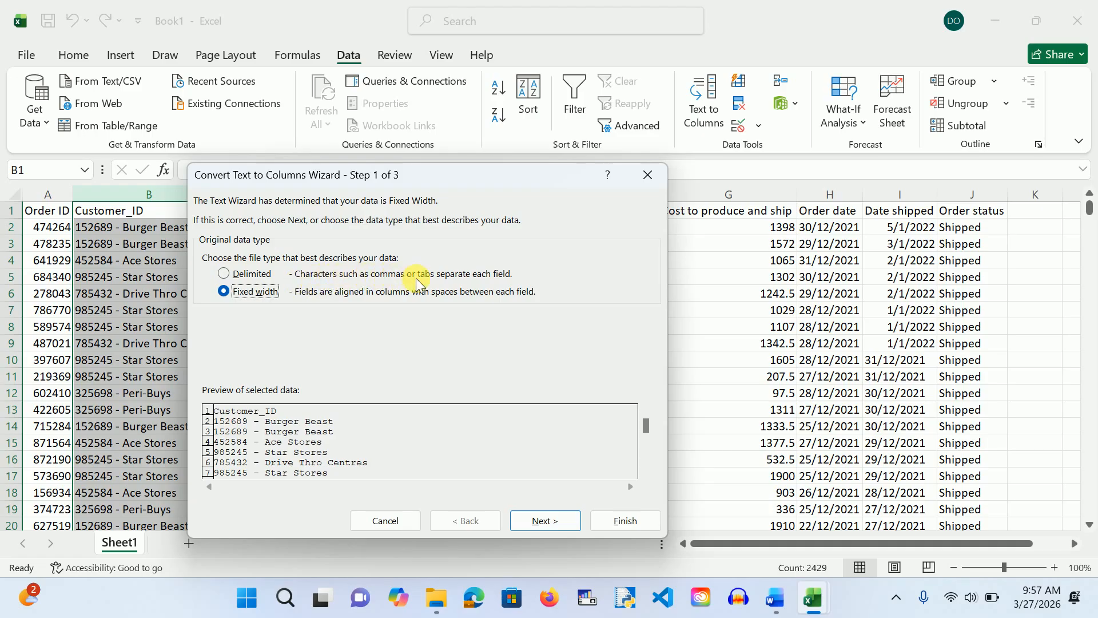
left_click(227, 275)
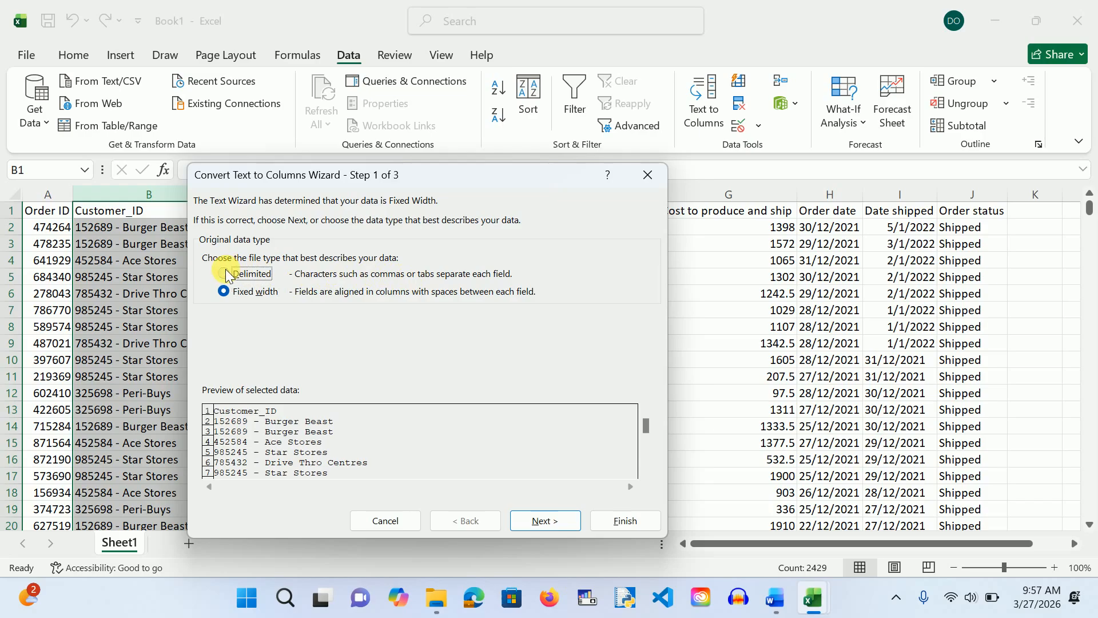
left_click(539, 521)
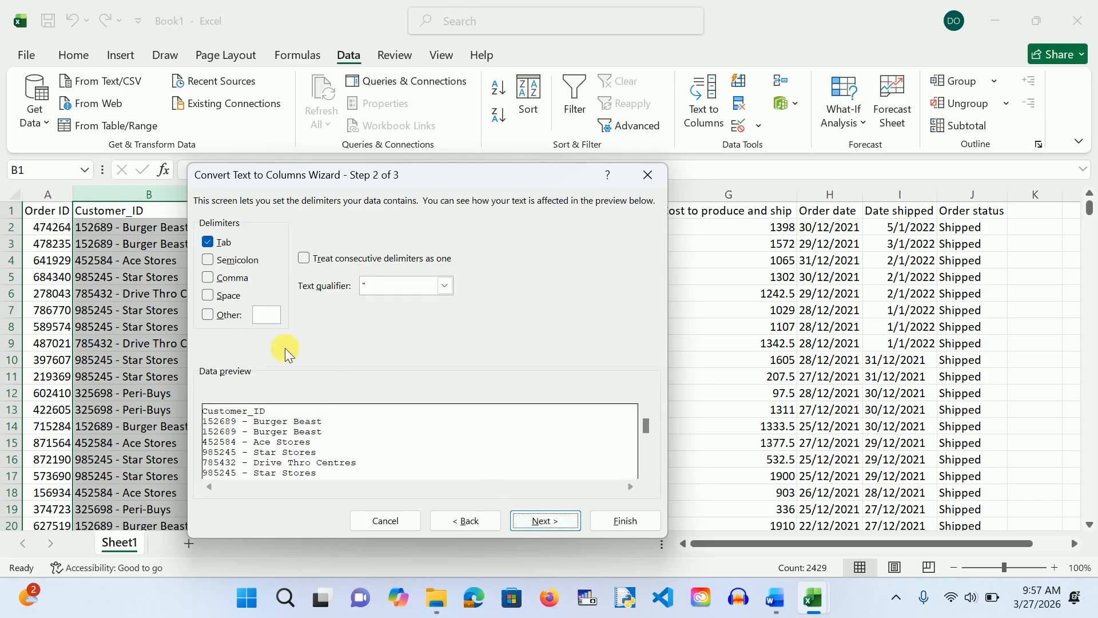
left_click(211, 236)
left_click(206, 317)
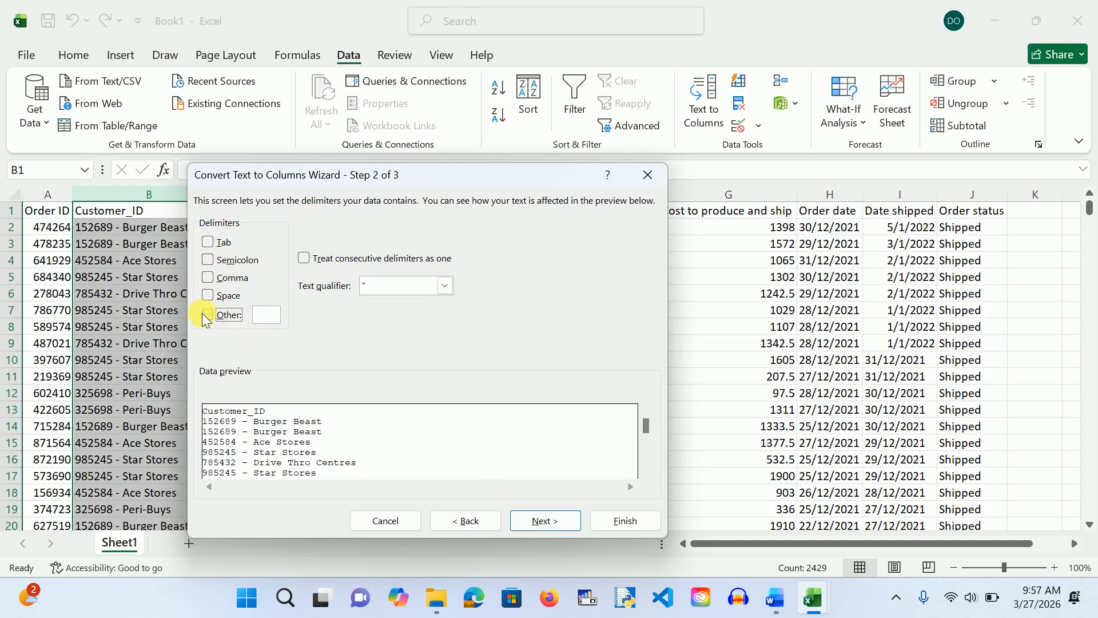
type("-")
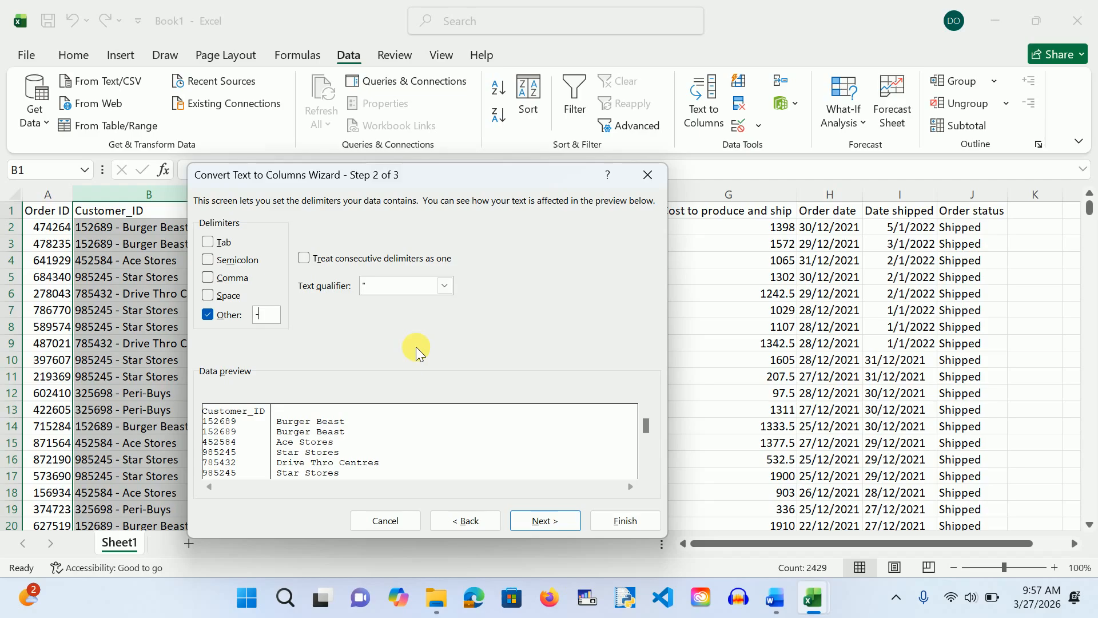
left_click(444, 286)
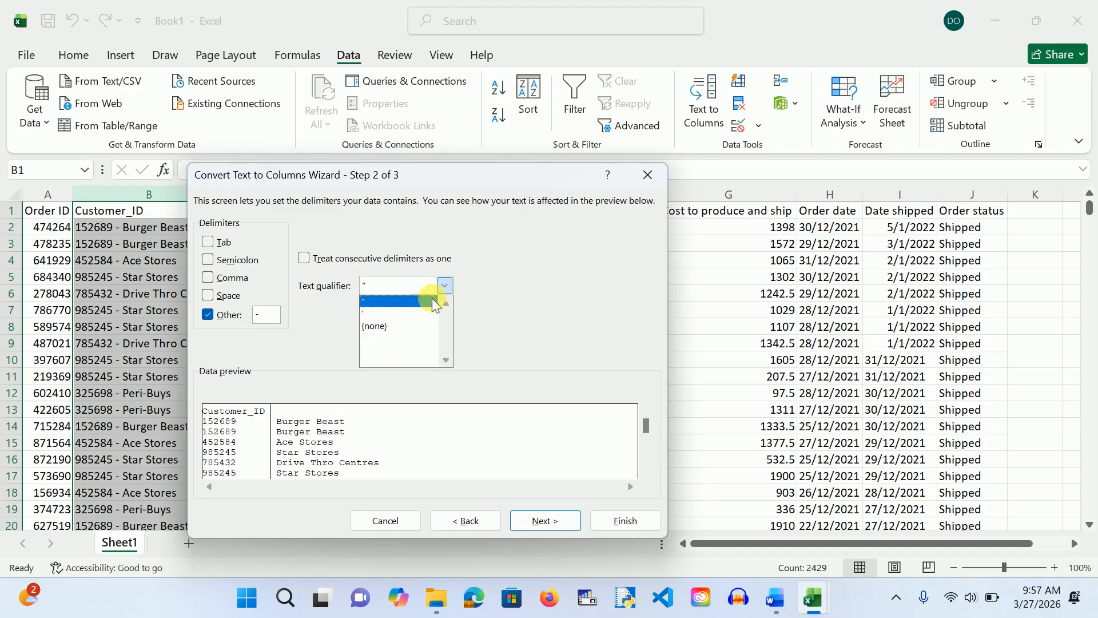
left_click(390, 324)
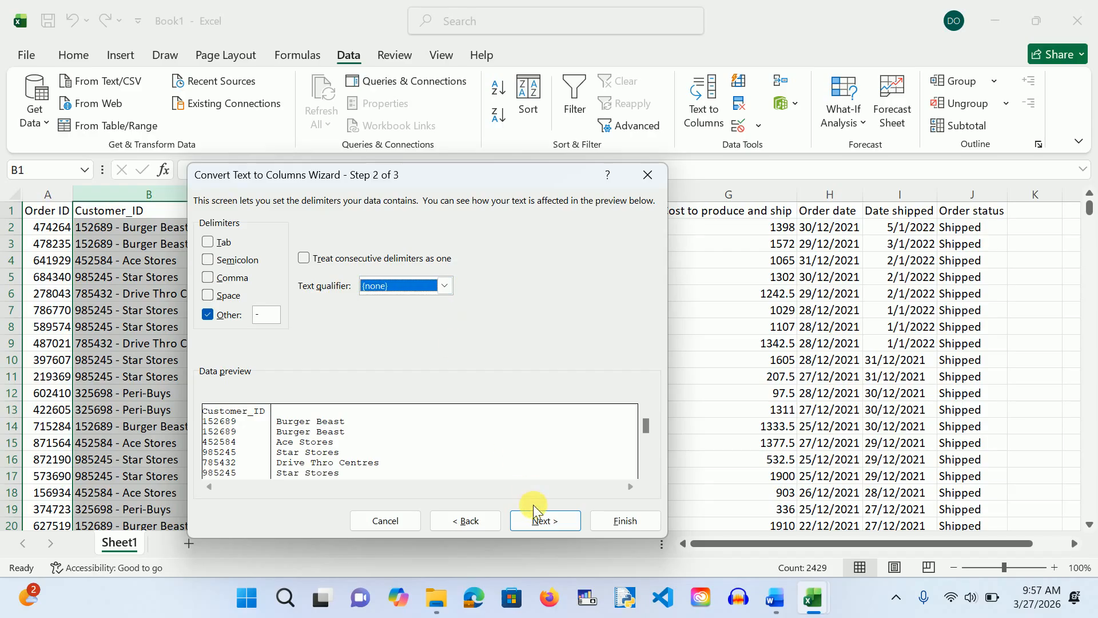
left_click(542, 523)
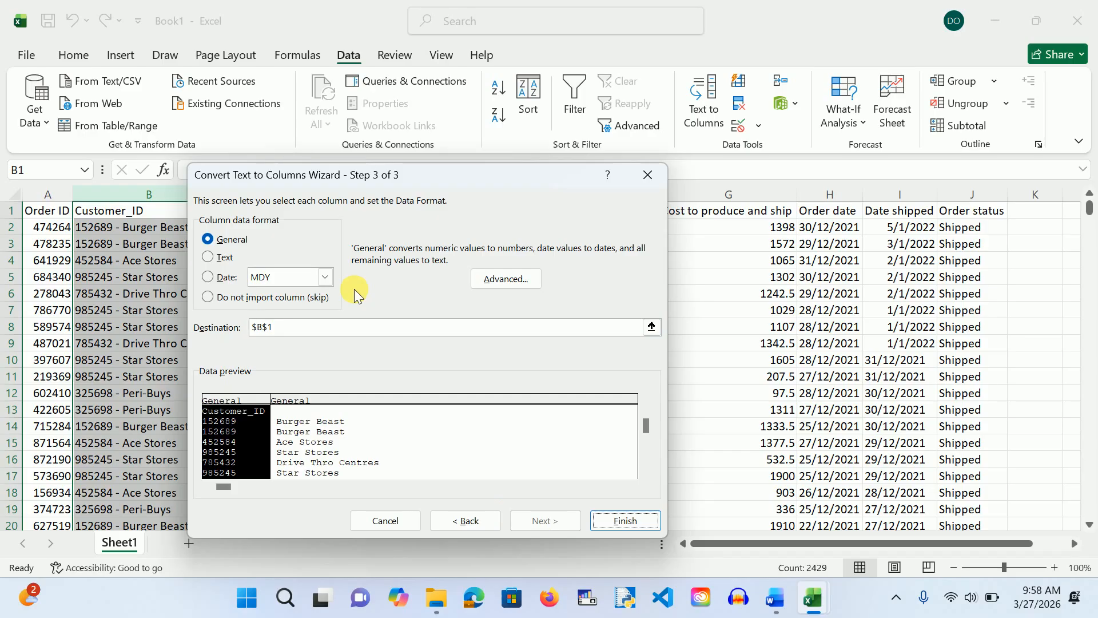
left_click(625, 521)
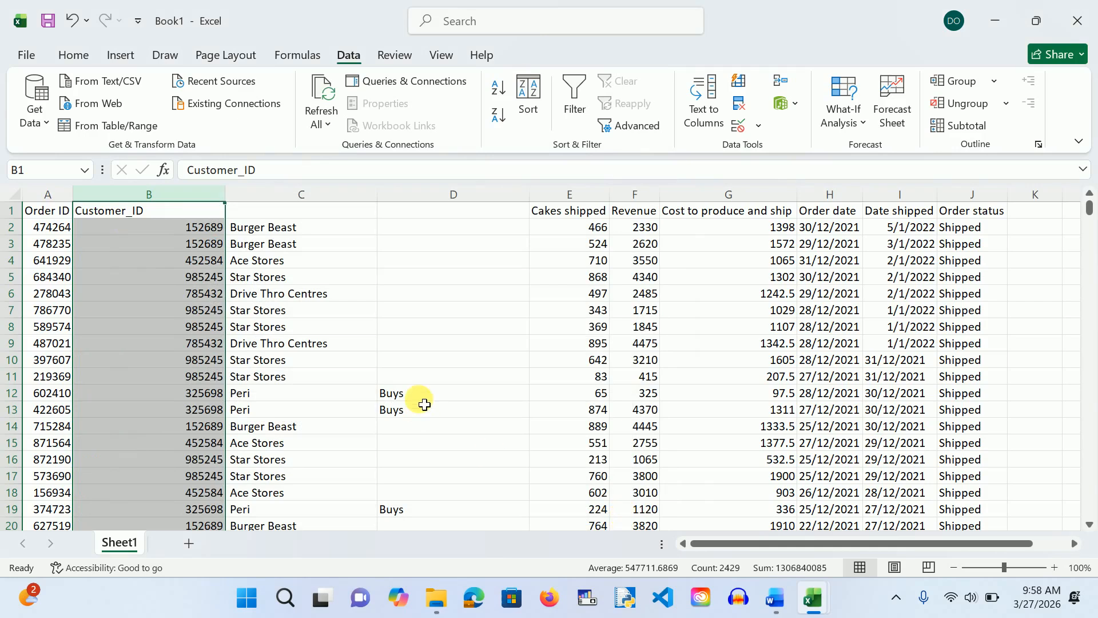
Step: Enter the heading 'Customer name' in cell C1 above the split-out names
left_click(476, 346)
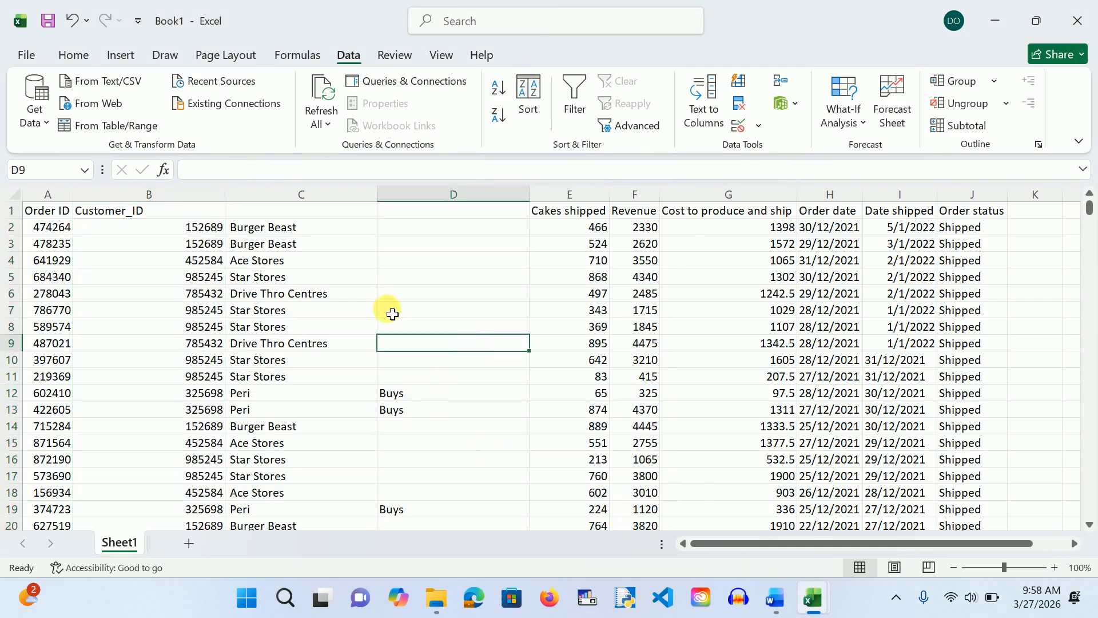
left_click(261, 220)
type("Customer ")
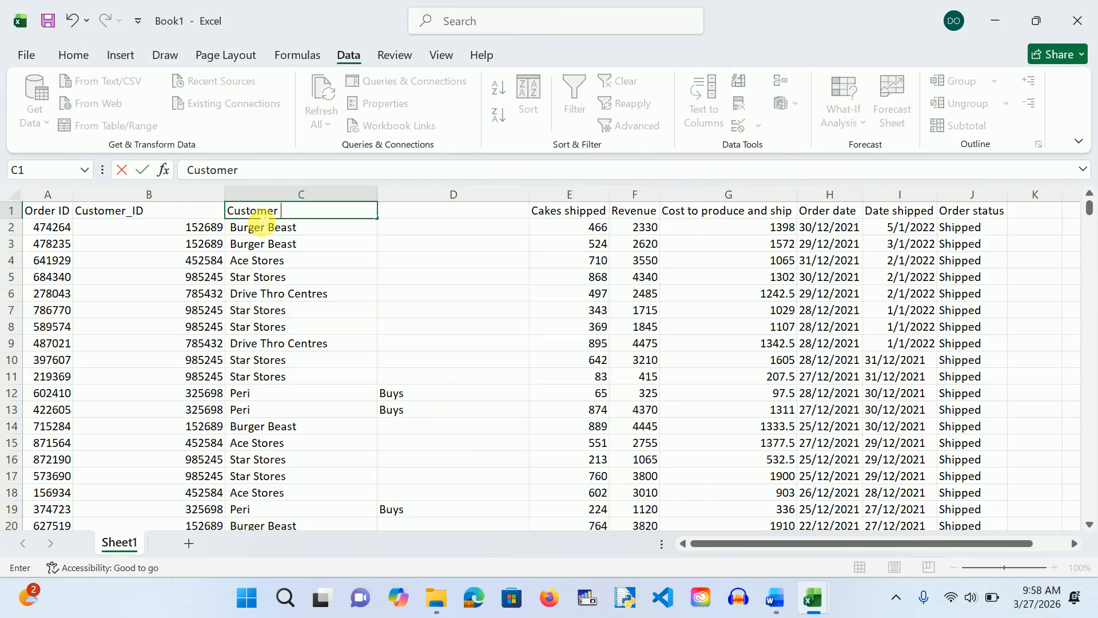
type("name")
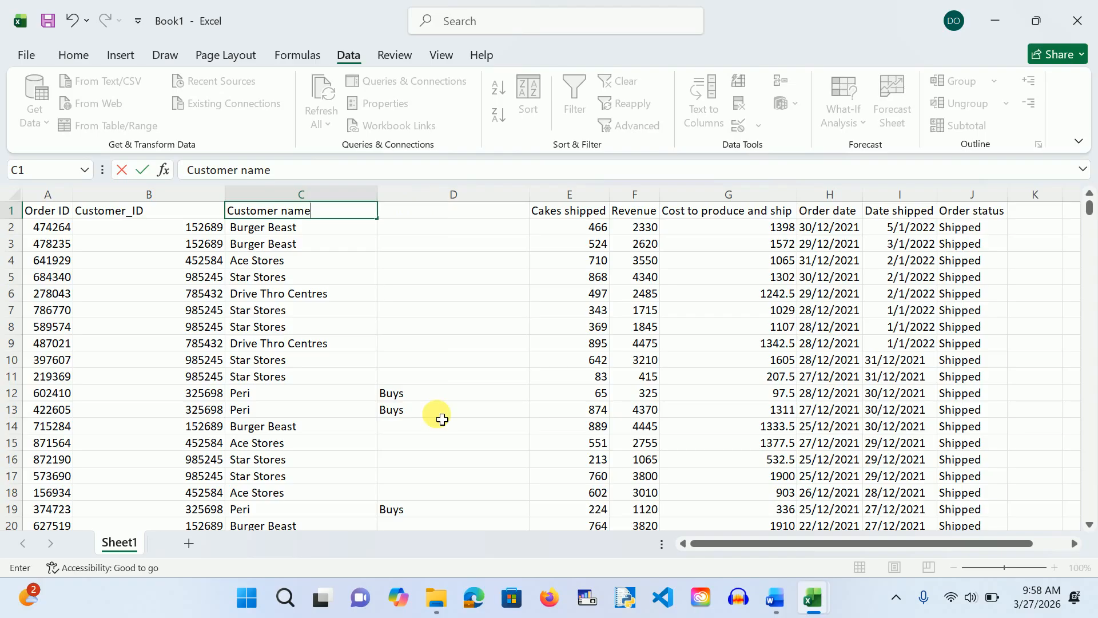
left_click(283, 393)
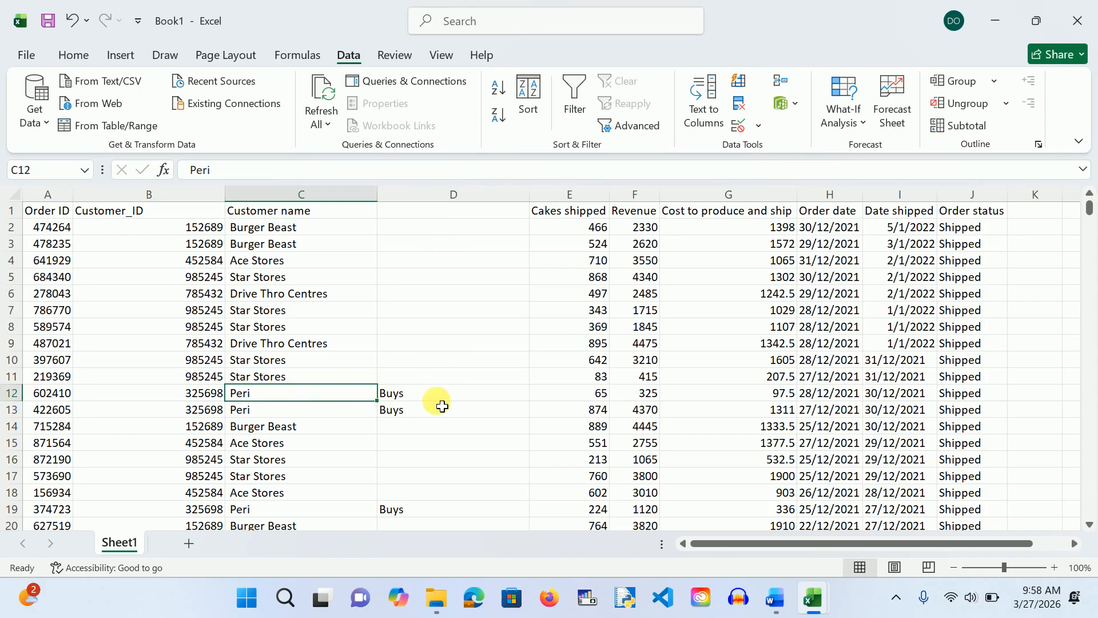
double_click(273, 400)
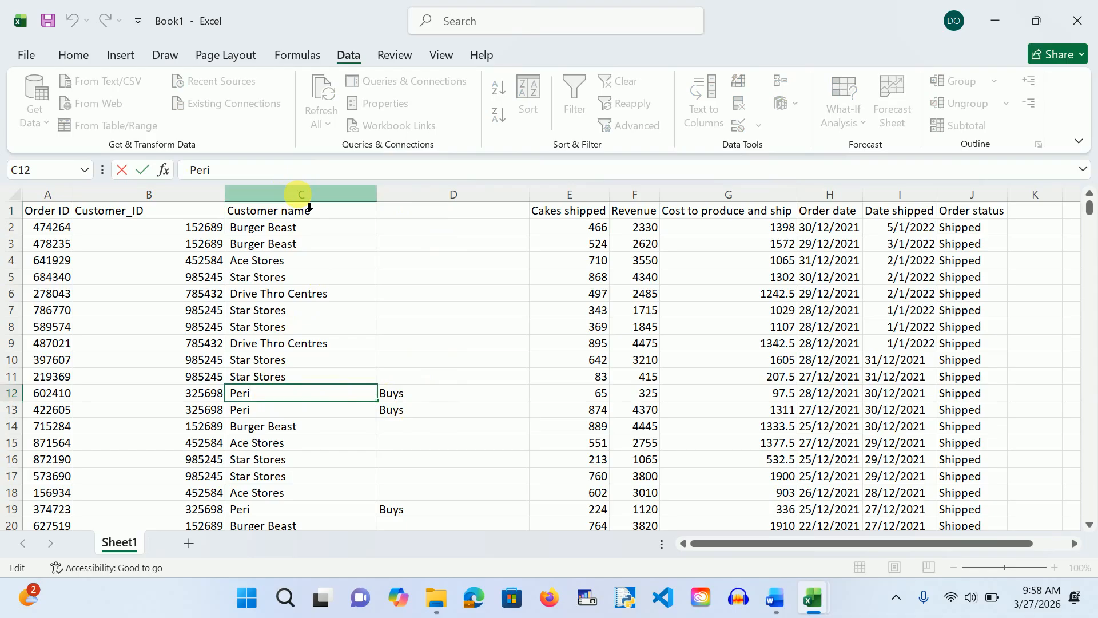
left_click(301, 195)
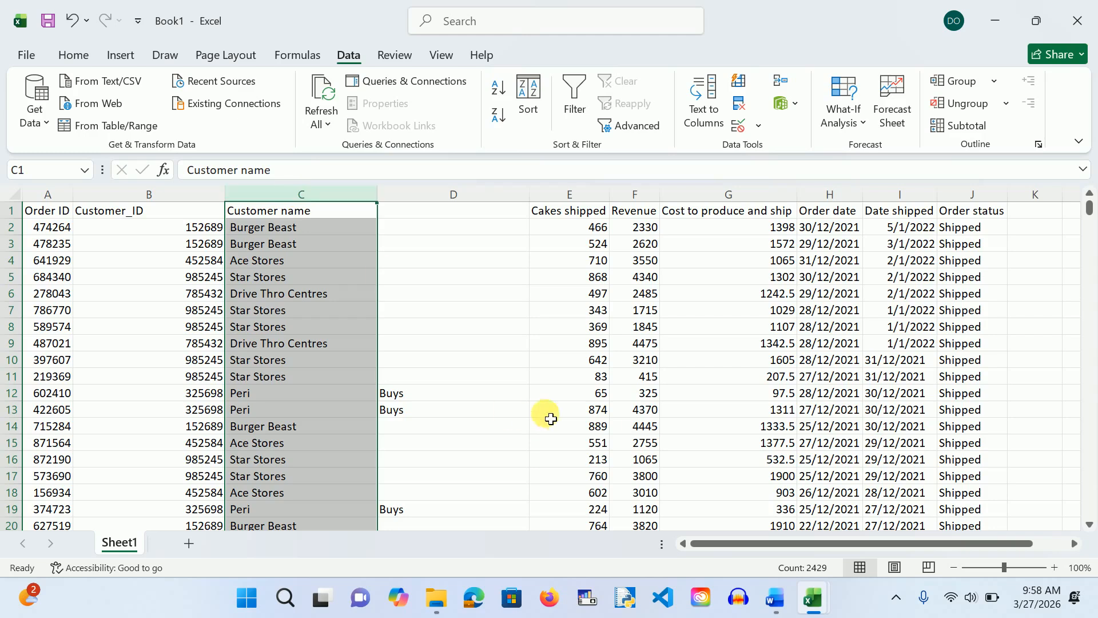
Step: Scroll through the split customer data to check the results
left_click(439, 308)
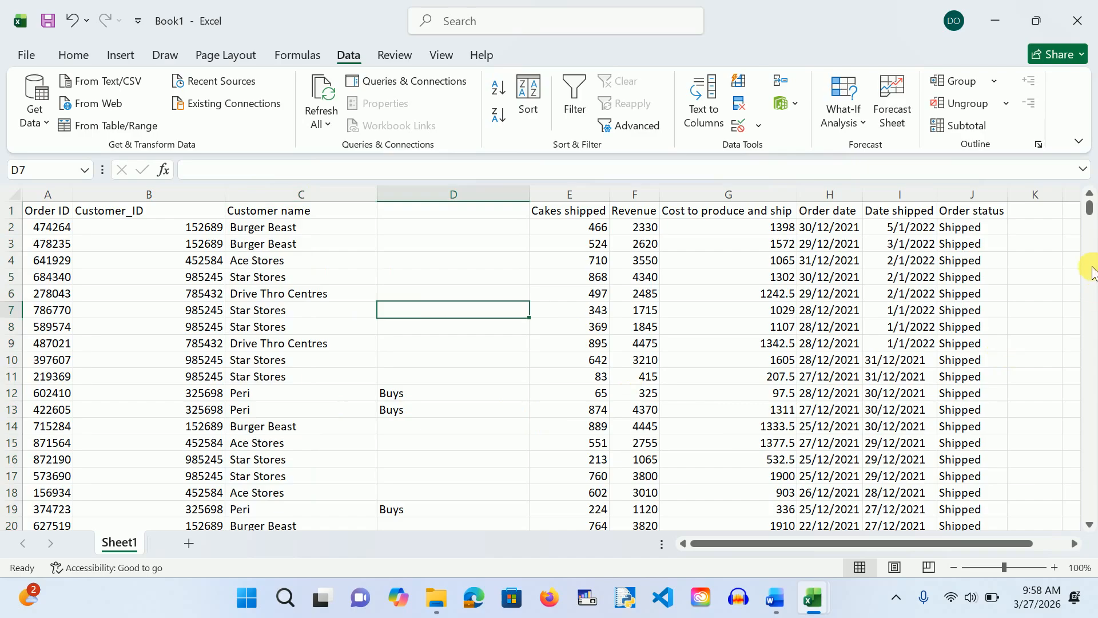
left_click(669, 393)
scroll(505, 381, "down", 5)
scroll(506, 380, "down", 5)
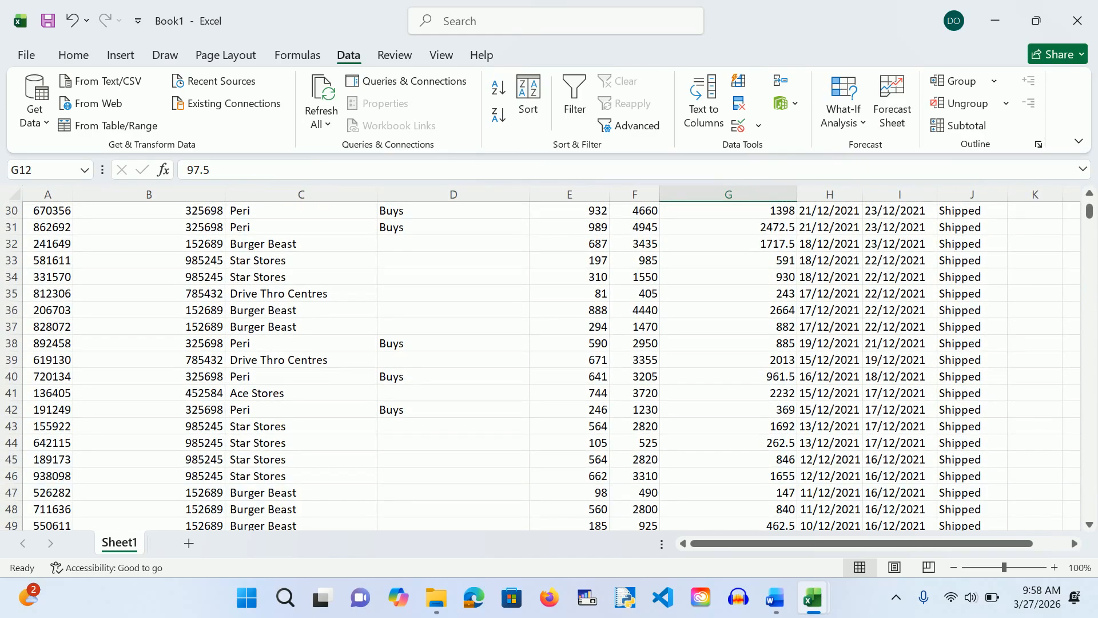
scroll(482, 480, "down", 9)
scroll(482, 480, "up", 16)
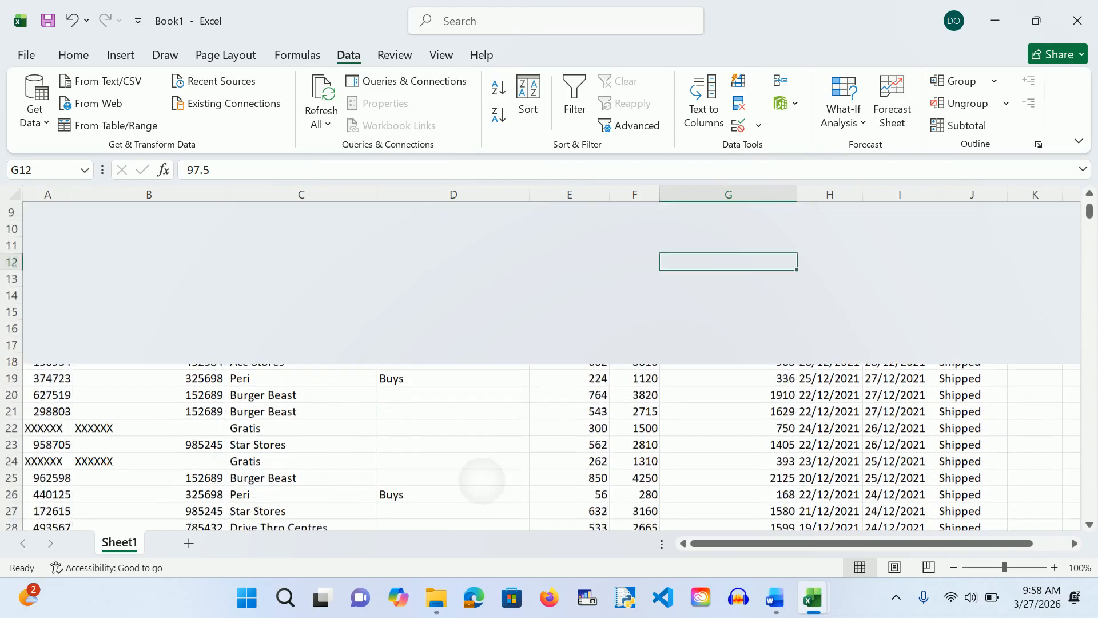
scroll(482, 481, "up", 3)
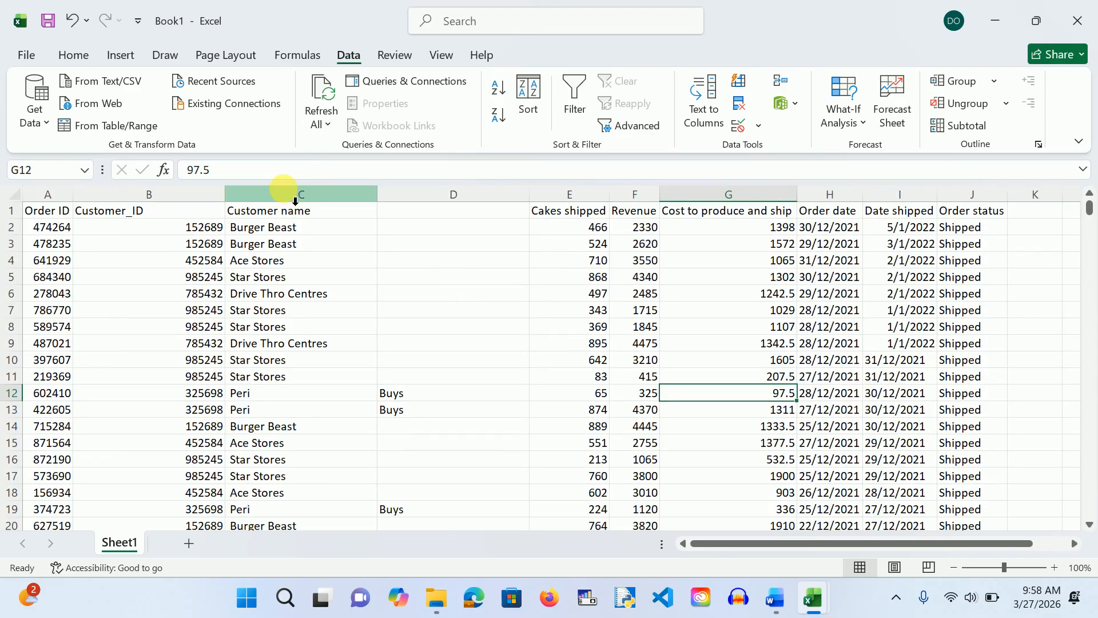
Step: Sort the table A to Z by Customer name, expanding the selection, and review the grouped rows
left_click(295, 197)
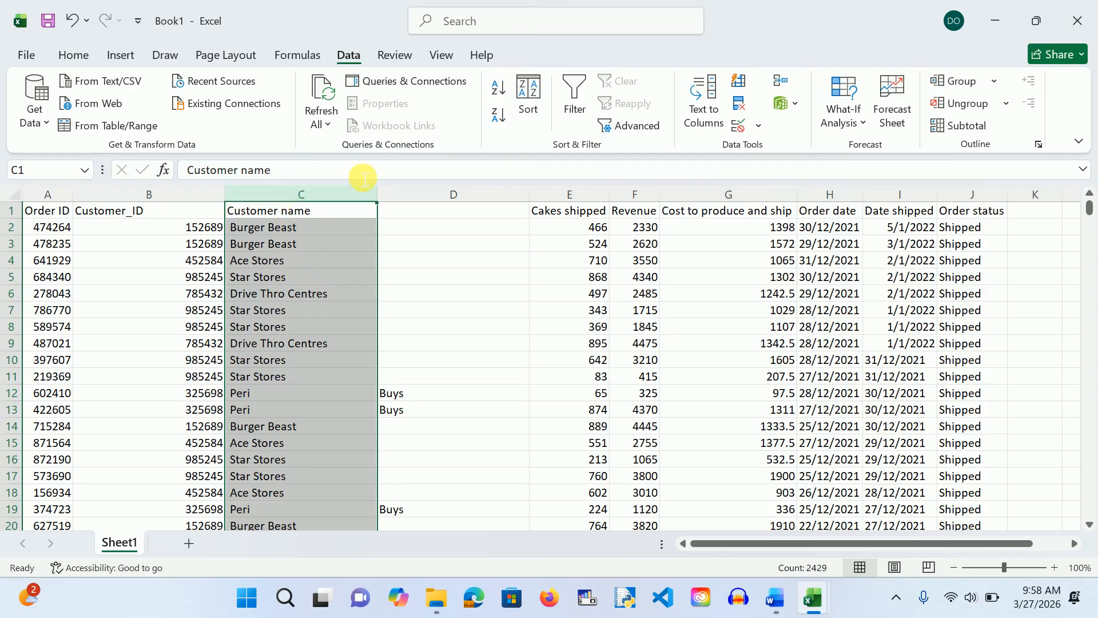
left_click(503, 100)
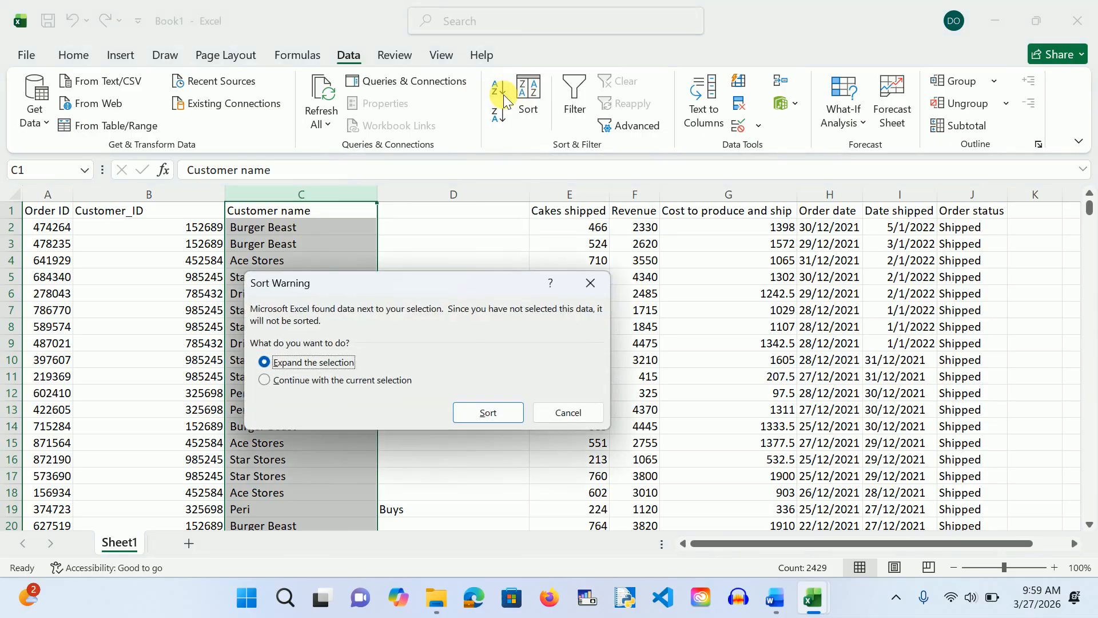
left_click(489, 413)
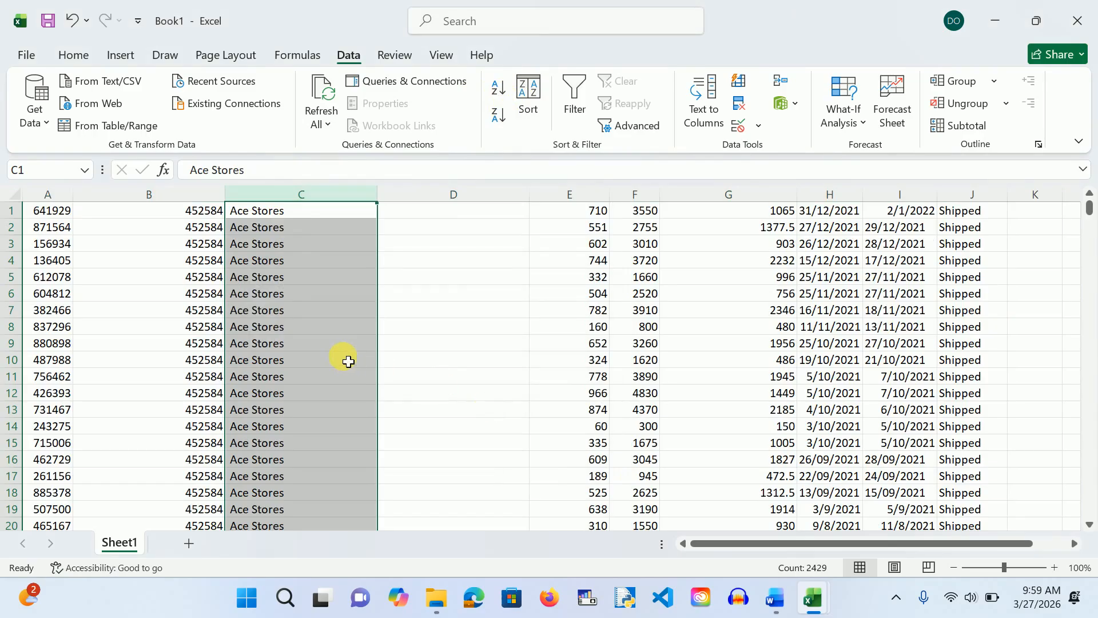
scroll(348, 361, "down", 20)
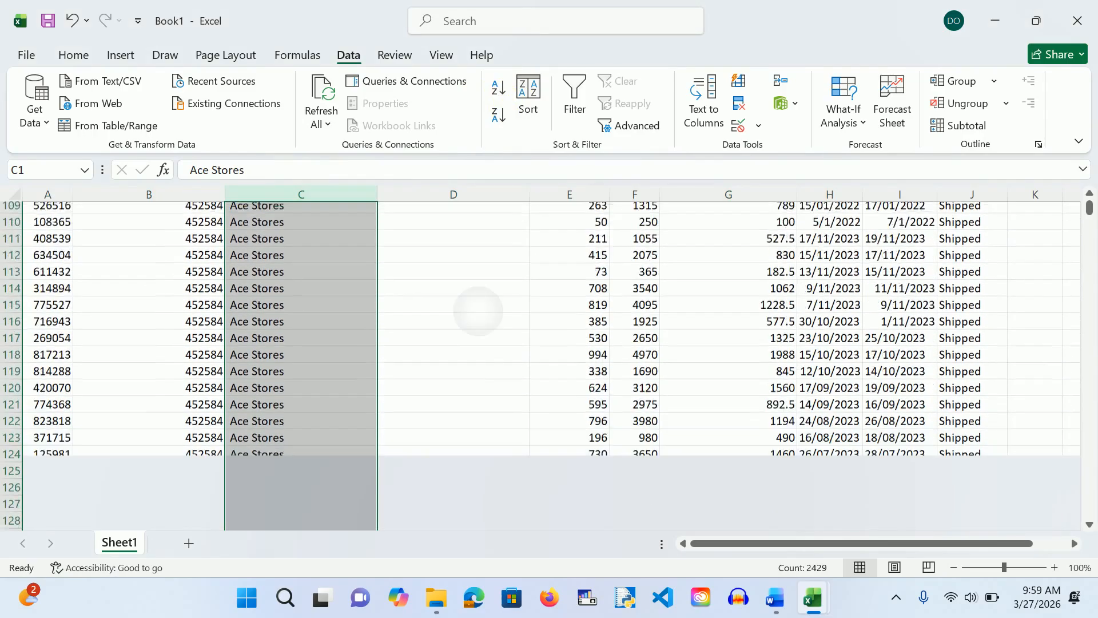
scroll(549, 349, "down", 20)
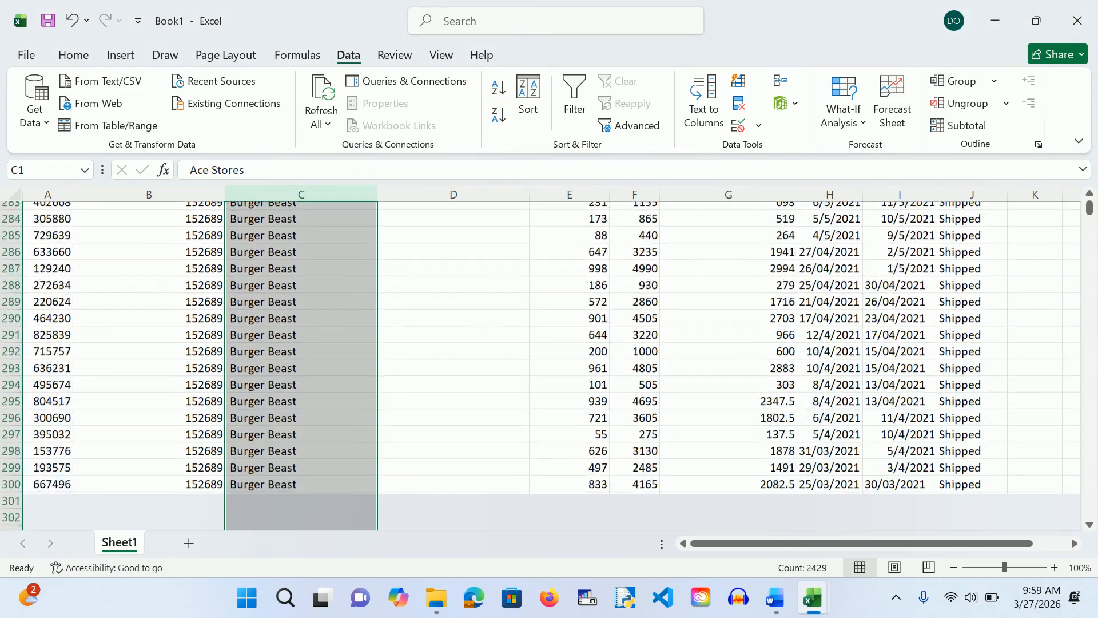
scroll(549, 349, "down", 20)
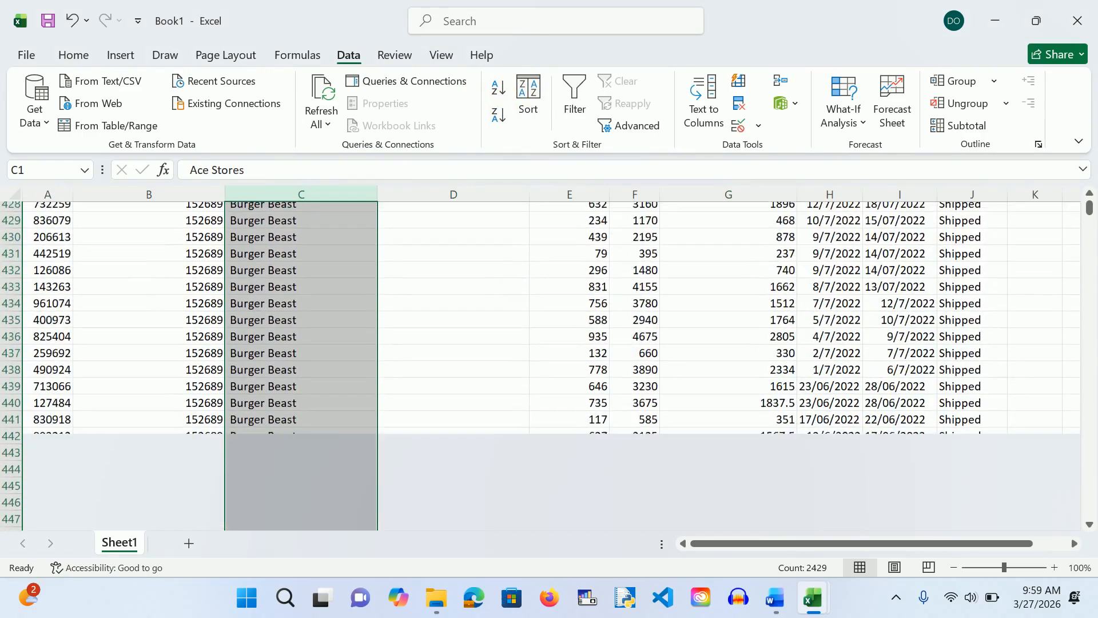
scroll(549, 349, "down", 20)
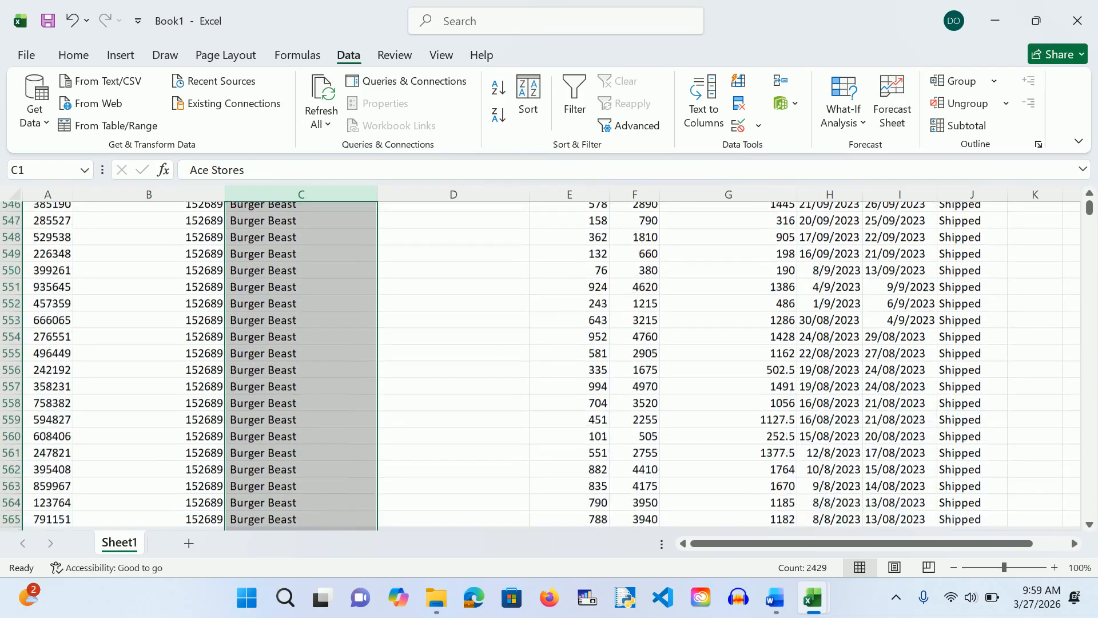
scroll(501, 323, "down", 20)
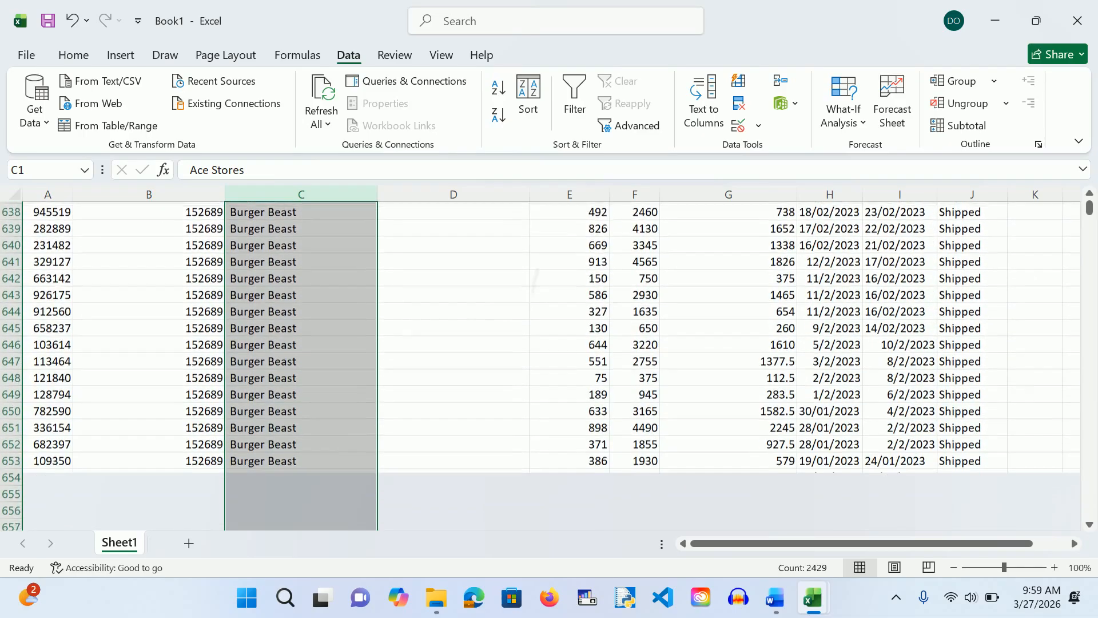
scroll(501, 324, "down", 3)
scroll(501, 323, "down", 20)
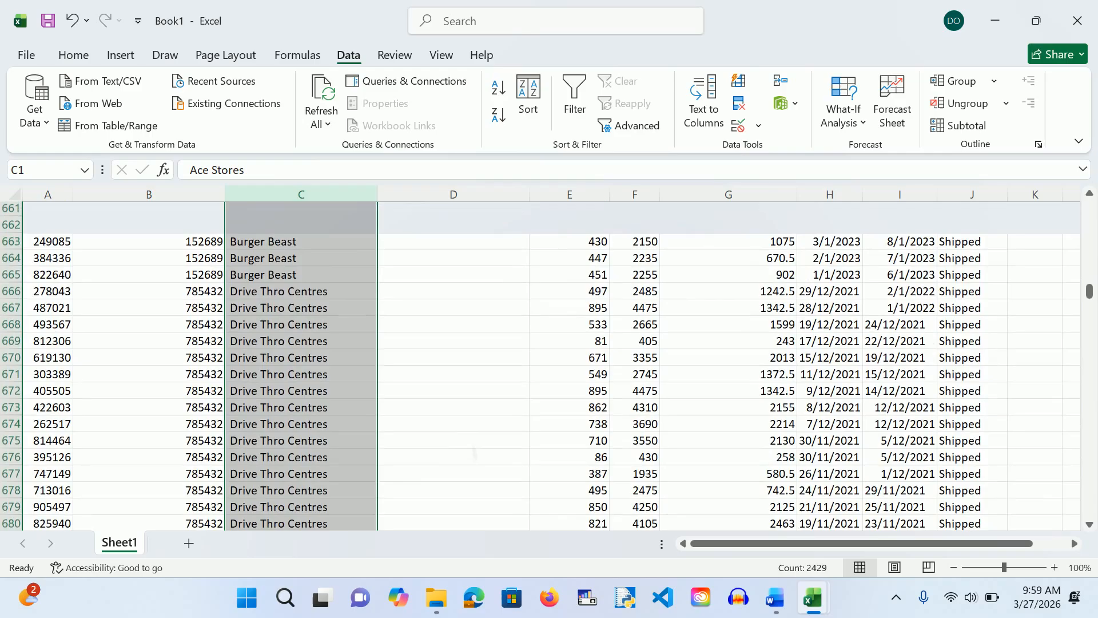
scroll(501, 323, "down", 20)
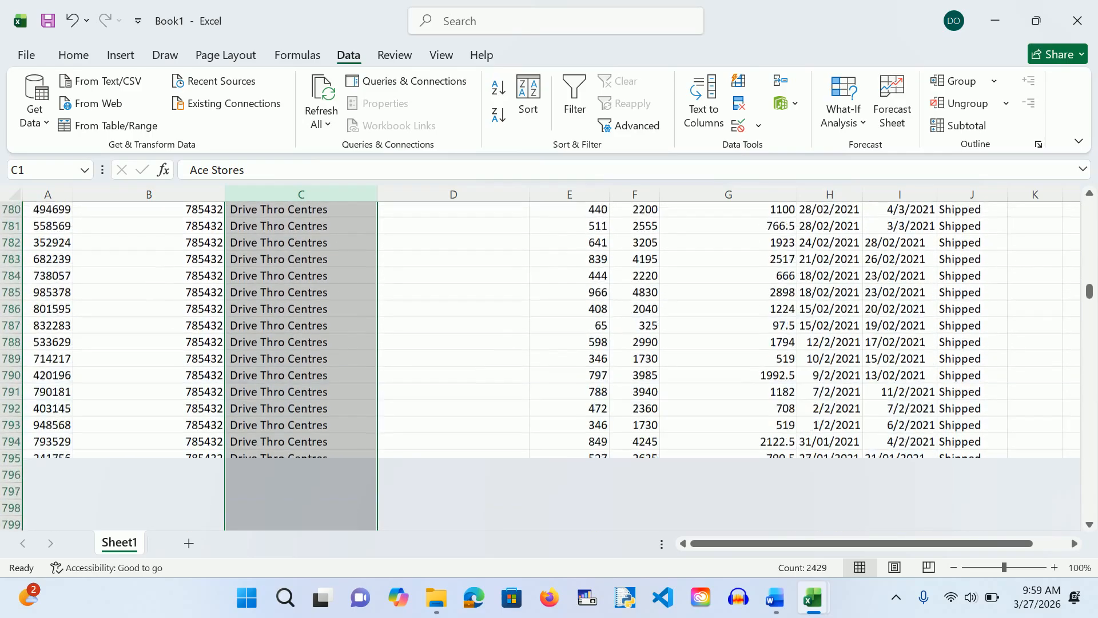
scroll(501, 323, "down", 20)
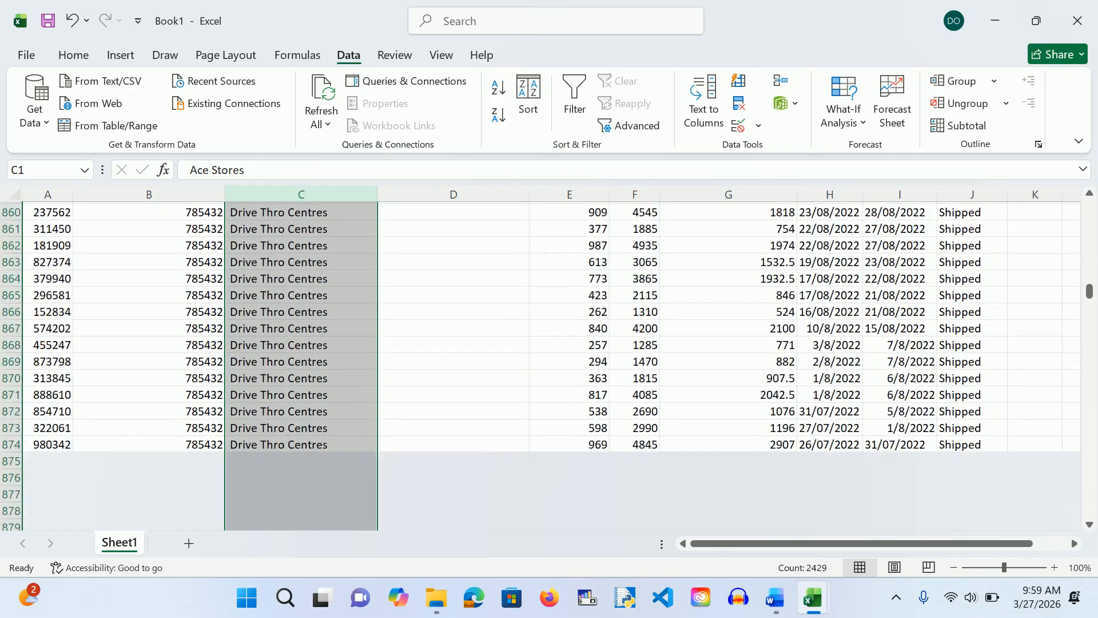
scroll(501, 324, "down", 20)
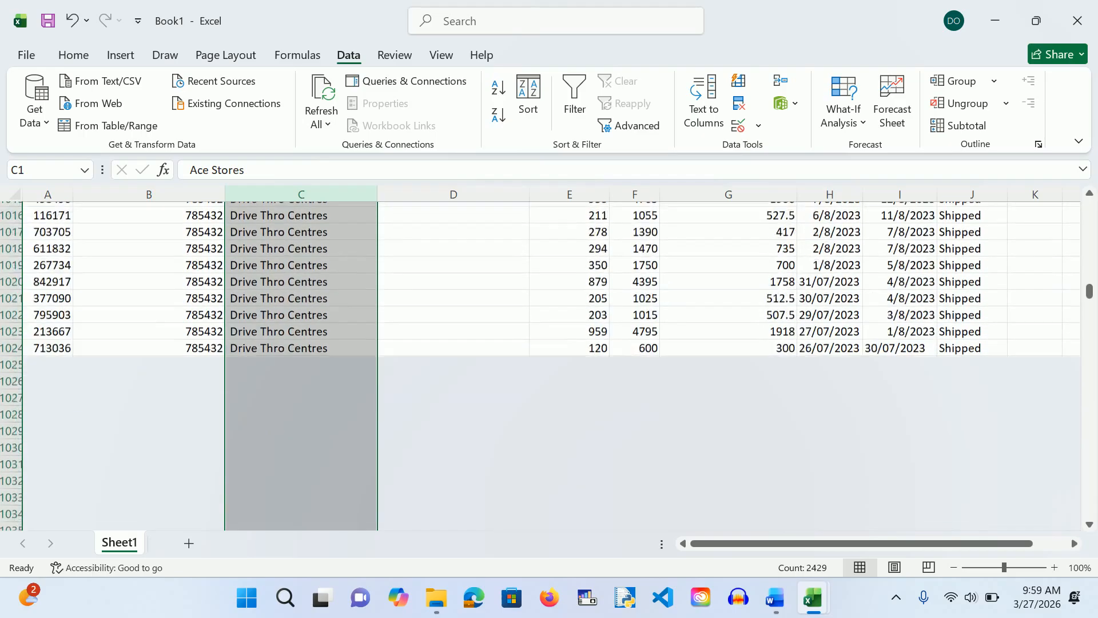
scroll(501, 323, "up", 8)
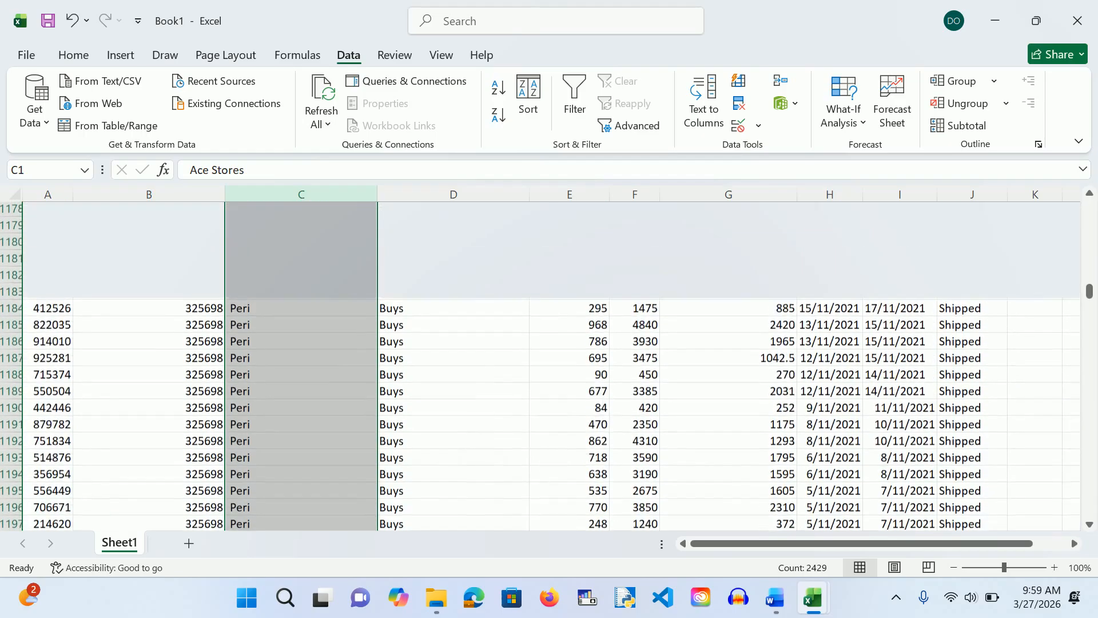
scroll(501, 323, "up", 4)
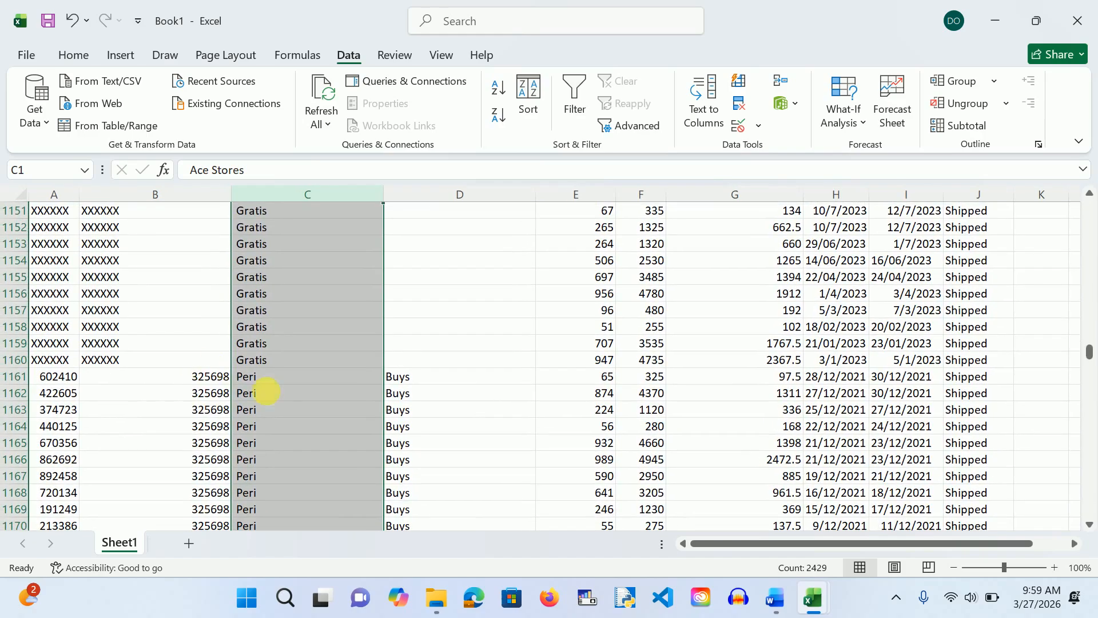
Step: Fill 'Peri-Buys' down the Peri rows of column C through row 1838
left_click(271, 383)
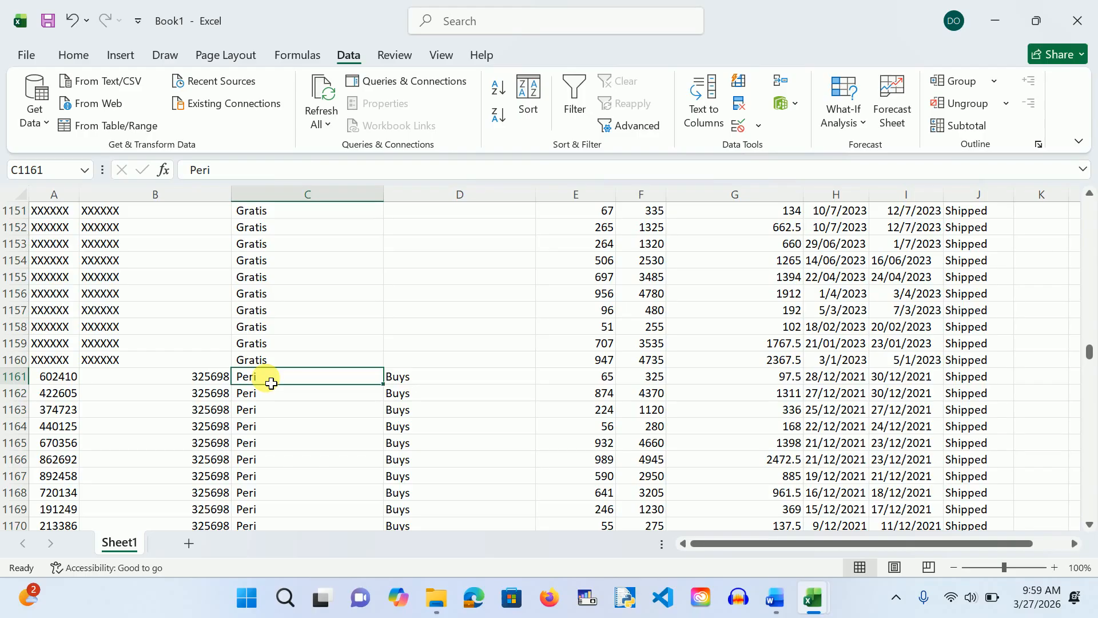
type("-")
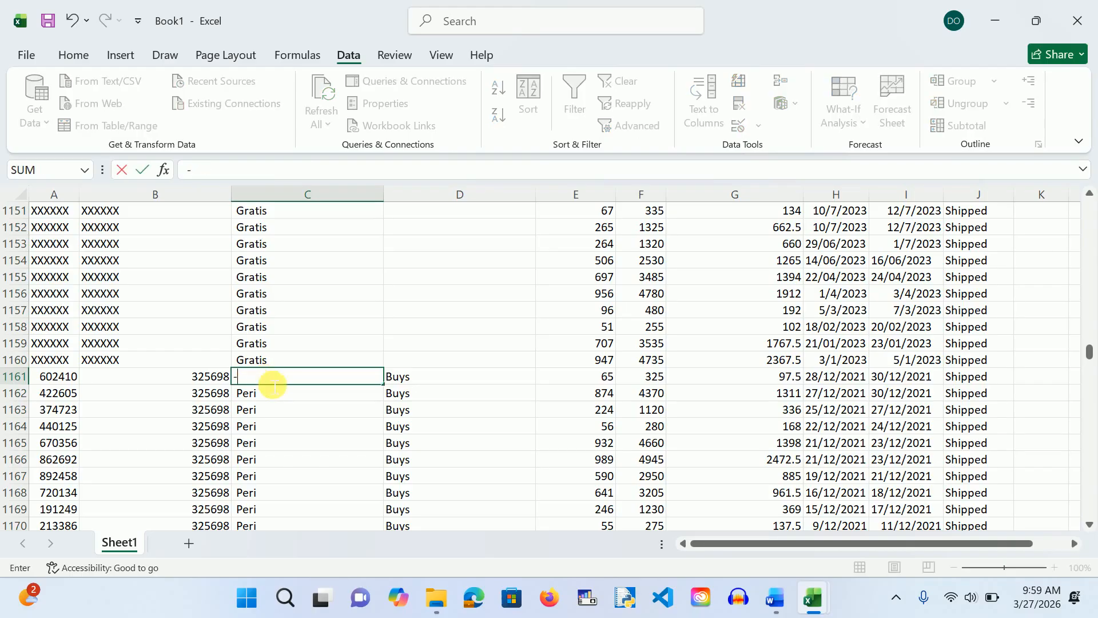
key("ctrl+z")
key("ctrl+z")
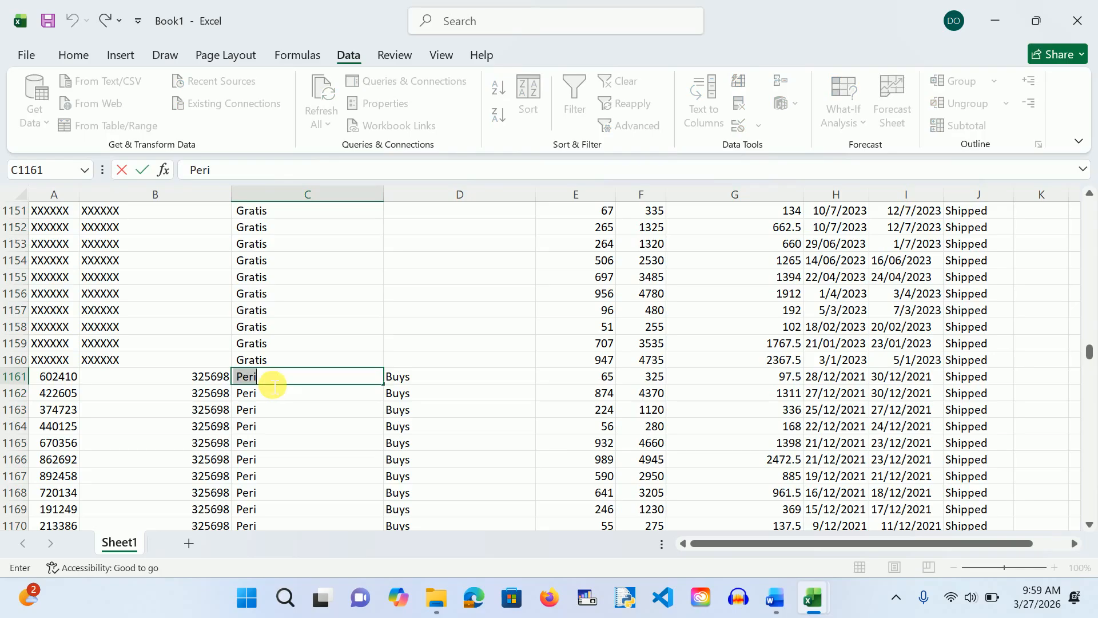
left_click(282, 383)
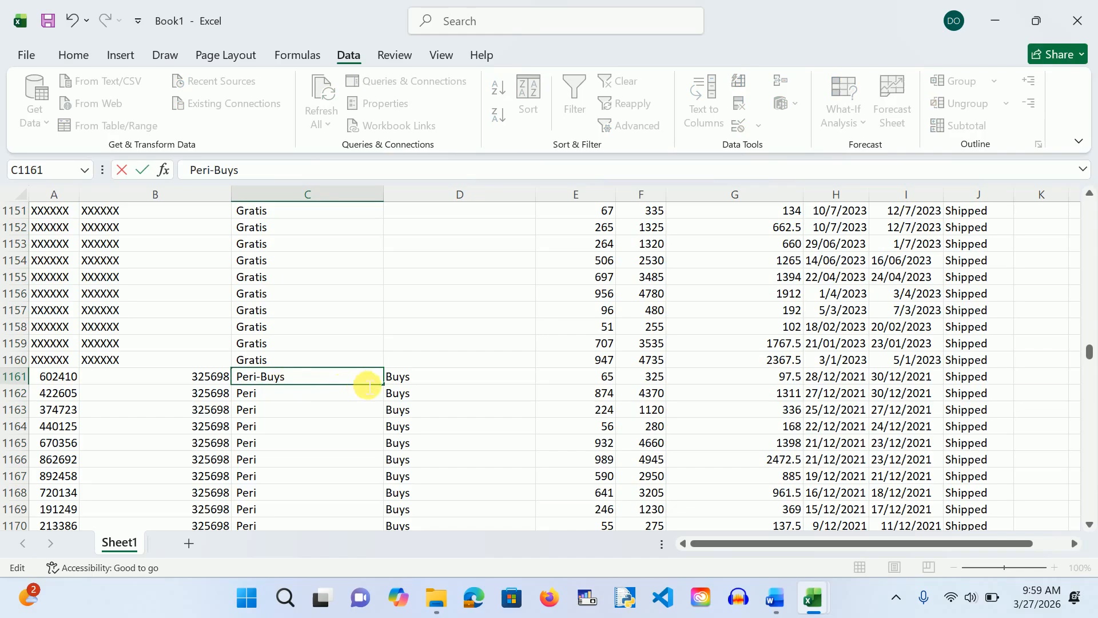
left_click_drag(392, 390, 320, 315)
left_click(472, 294)
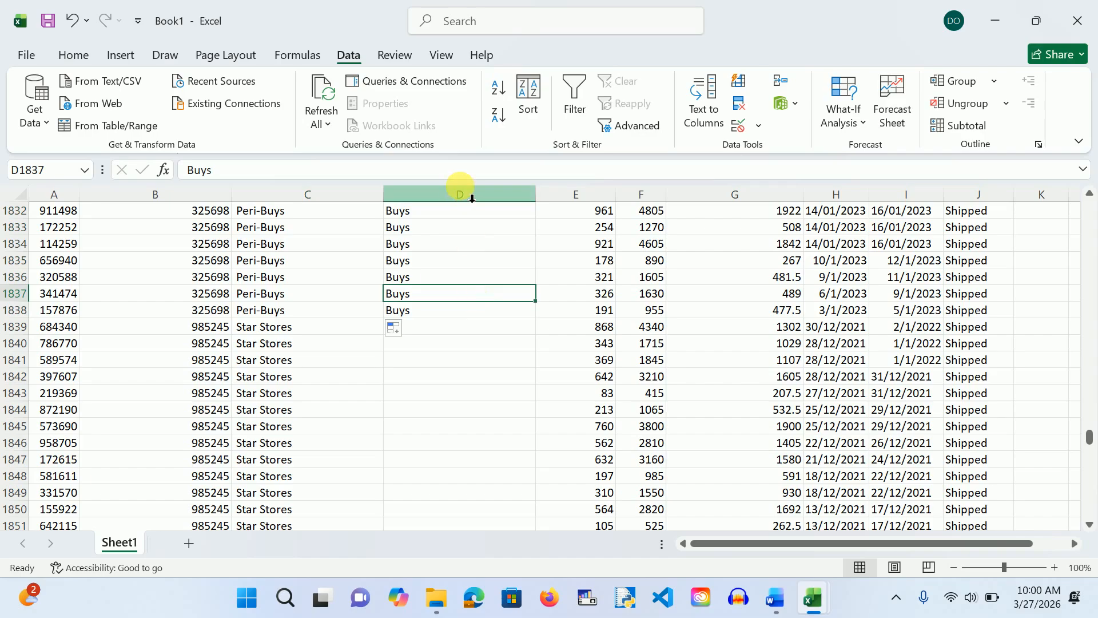
left_click(459, 194)
Step: Delete the leftover Buys column D so Cakes shipped moves into column D
right_click(459, 313)
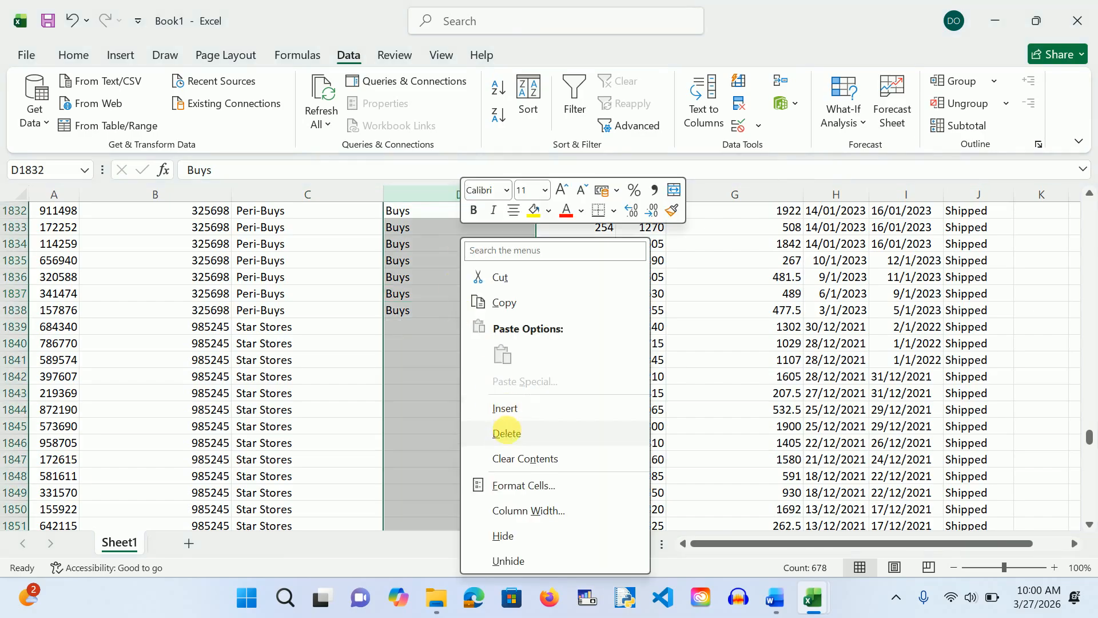
left_click(506, 433)
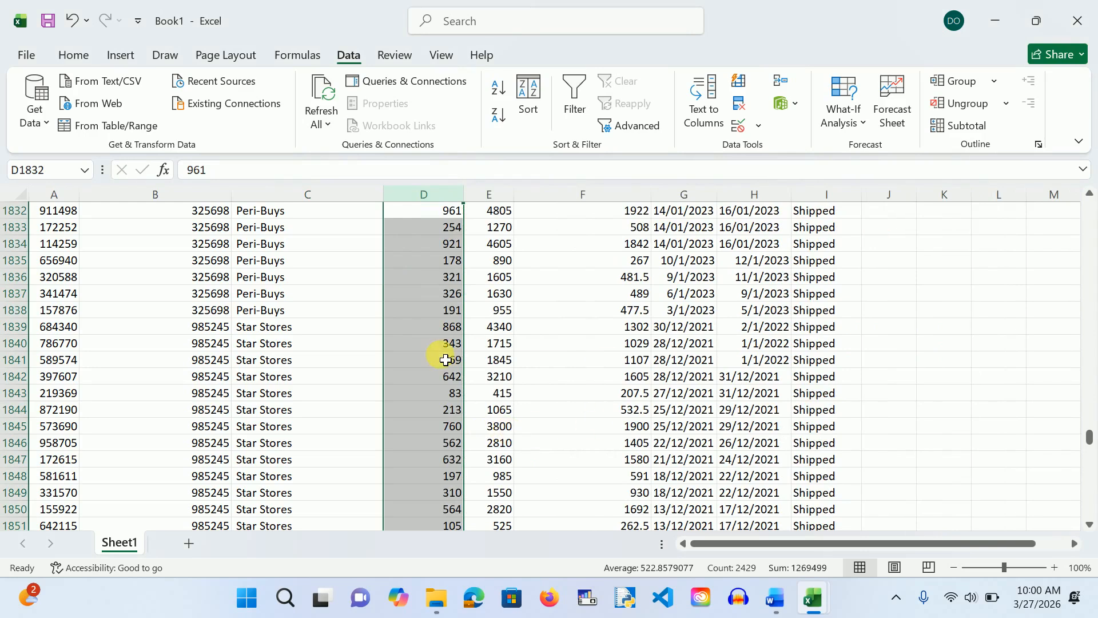
scroll(445, 359, "up", 20)
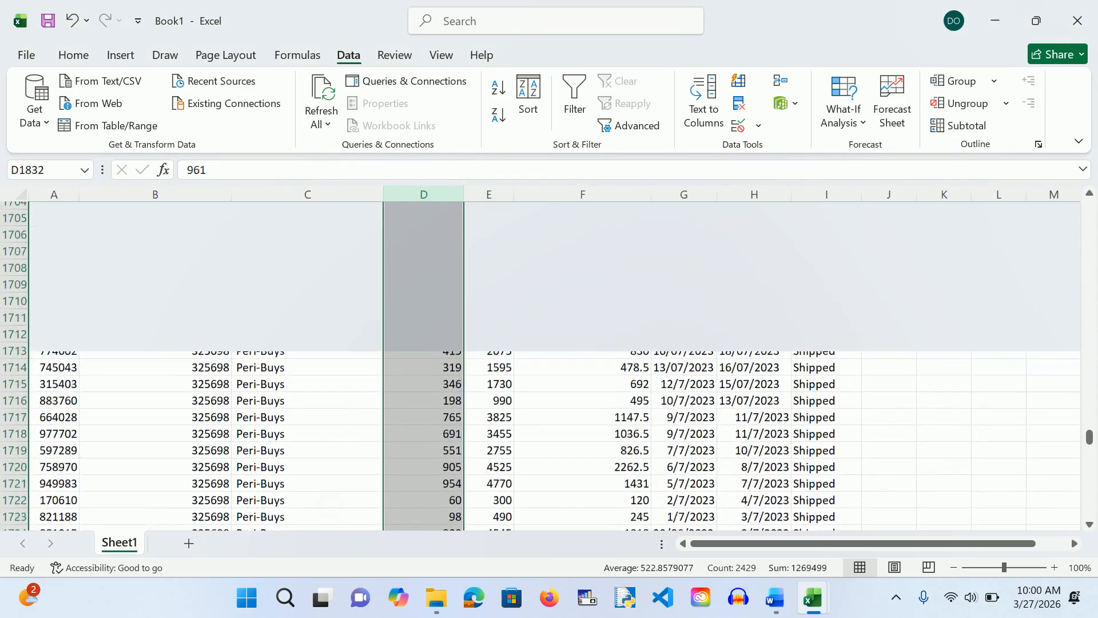
left_click_drag(1087, 432, 1087, 108)
left_click(553, 262)
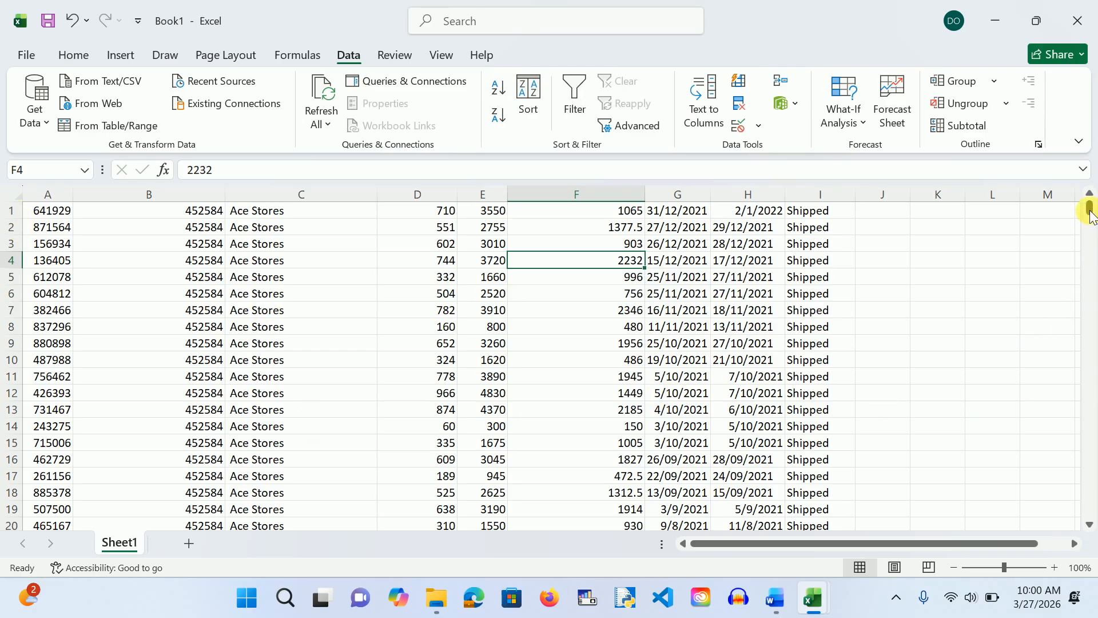
Step: Cut the heading row from row 2429 and insert it above the data as row 1
left_click_drag(1090, 215, 1072, 564)
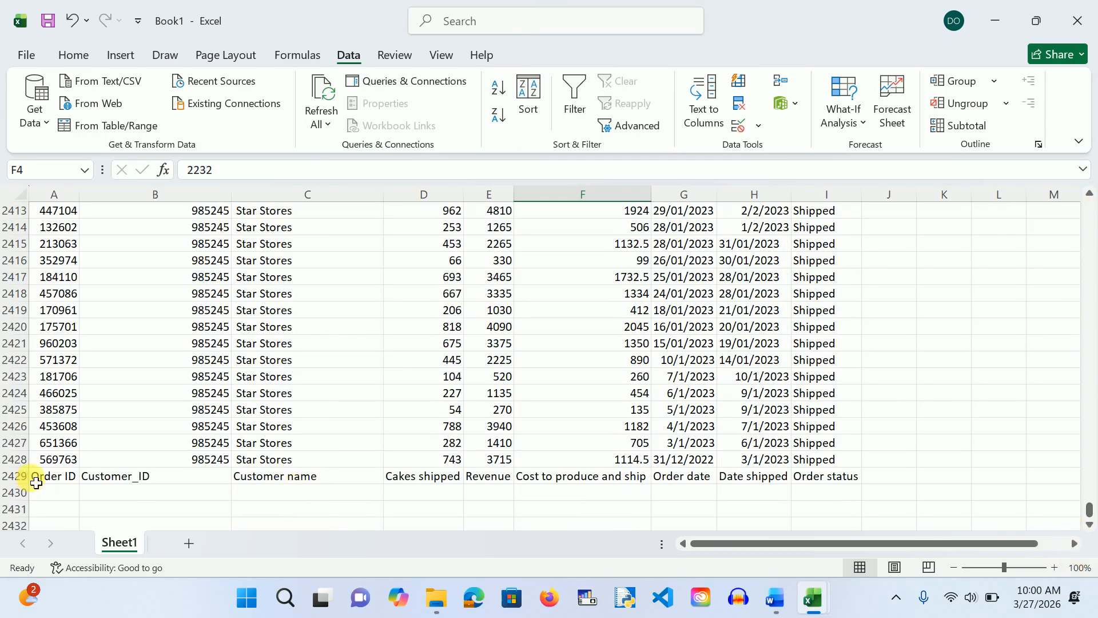
left_click_drag(38, 479, 841, 475)
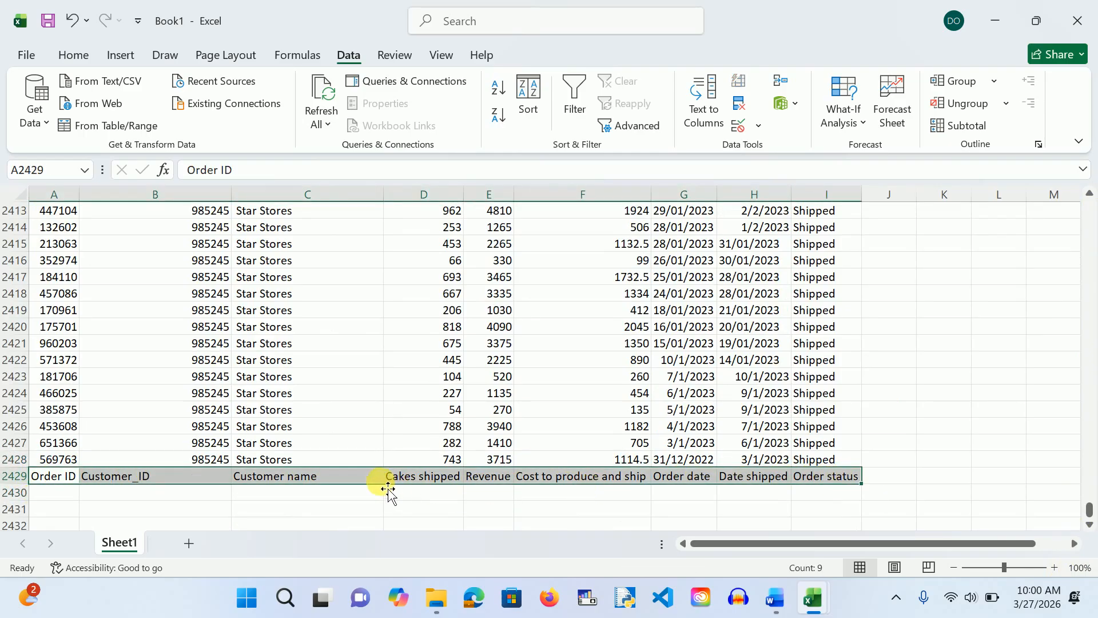
key("ctrl+c")
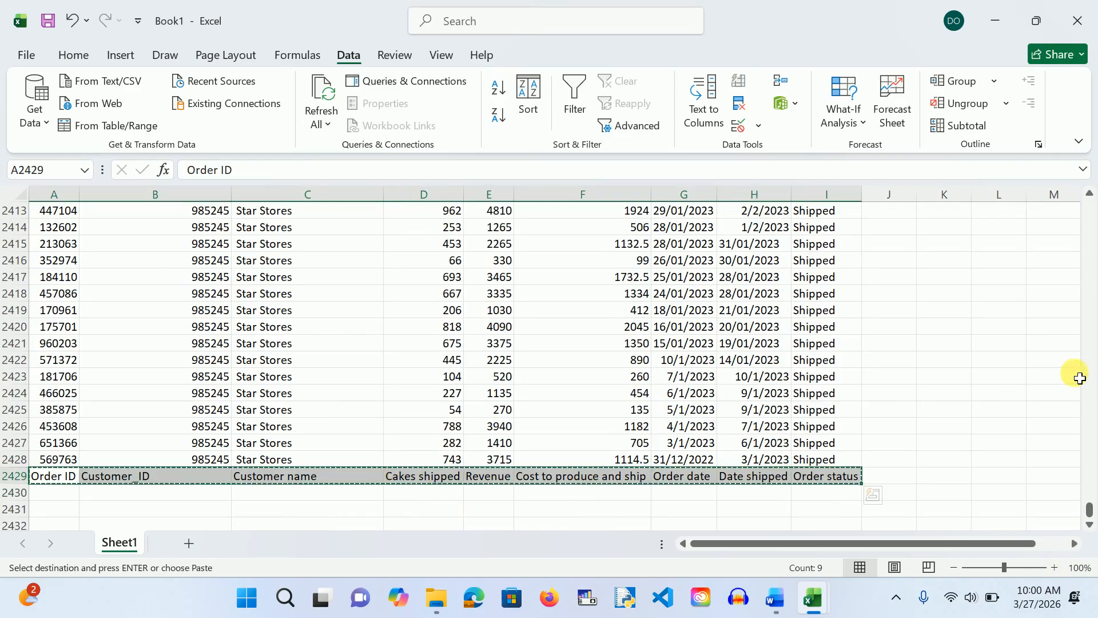
left_click_drag(1086, 510, 1093, 169)
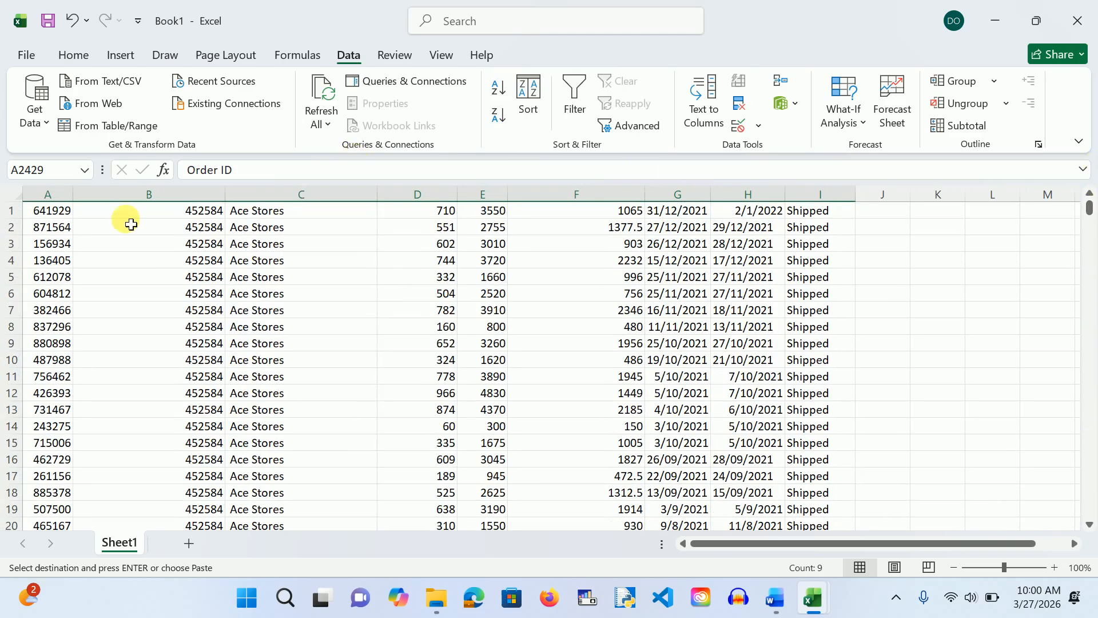
left_click(11, 210)
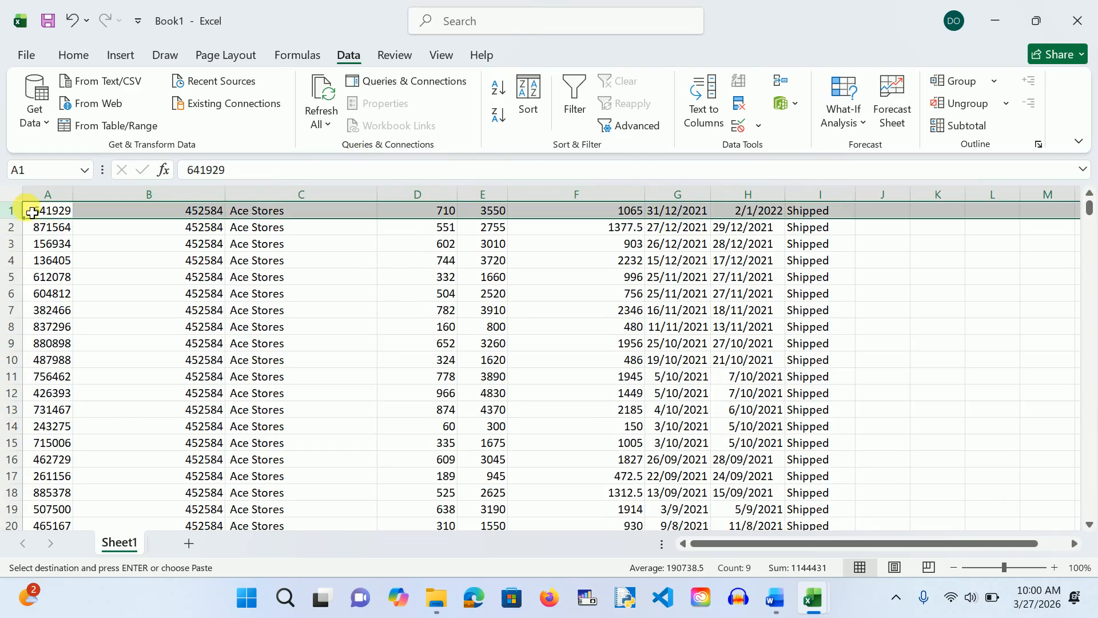
right_click(32, 213)
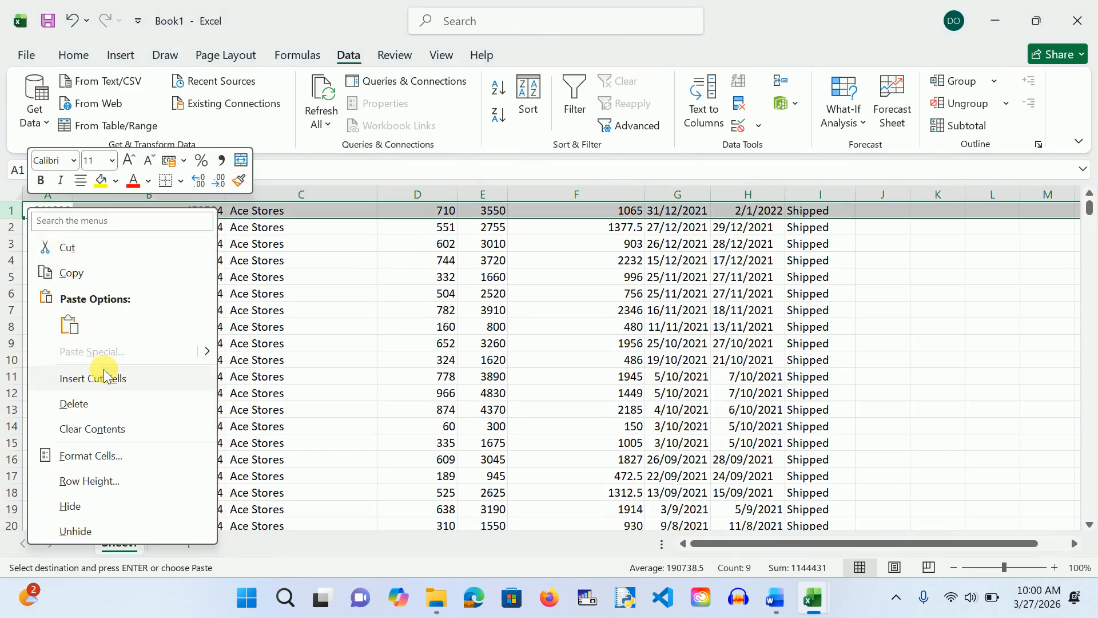
left_click(105, 385)
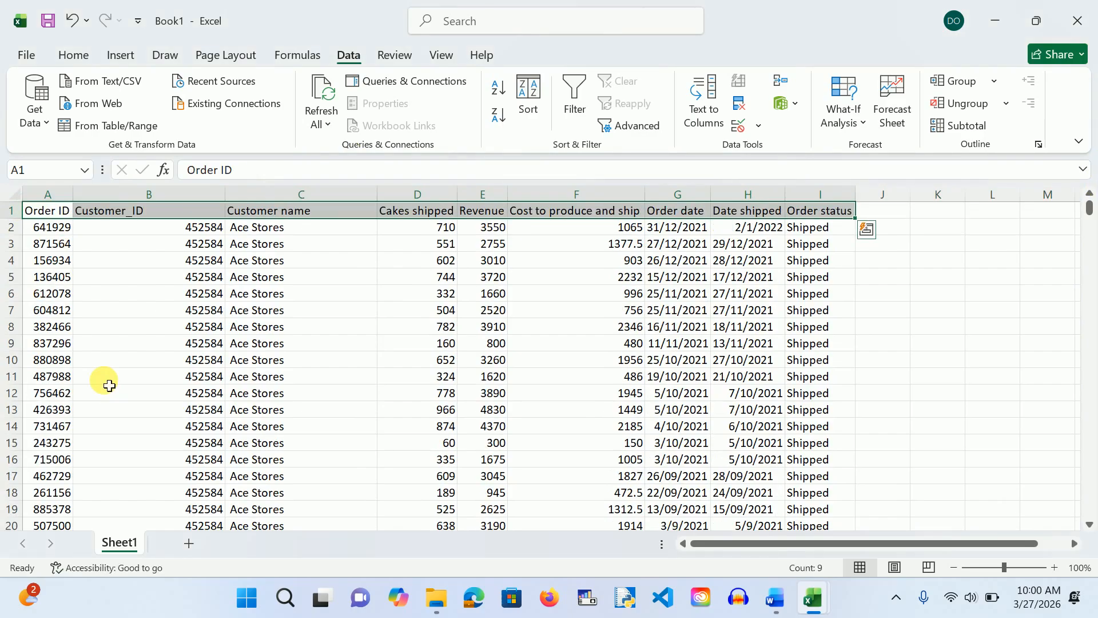
left_click(945, 302)
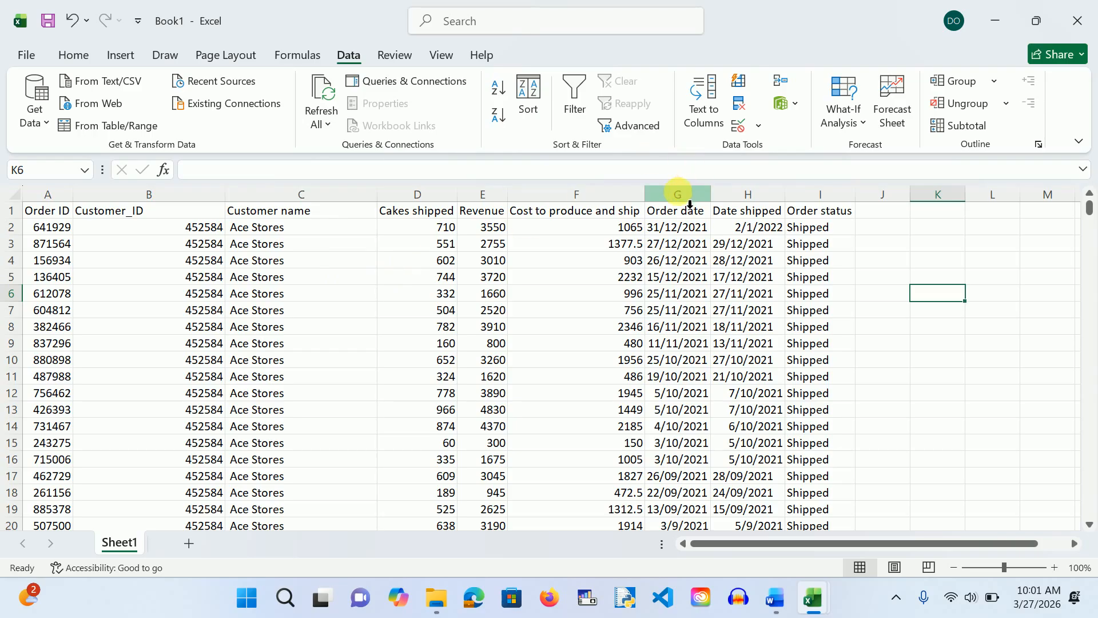
Step: Insert a new column G before Order date headed 'Profit Per Order'
left_click(678, 194)
right_click(670, 244)
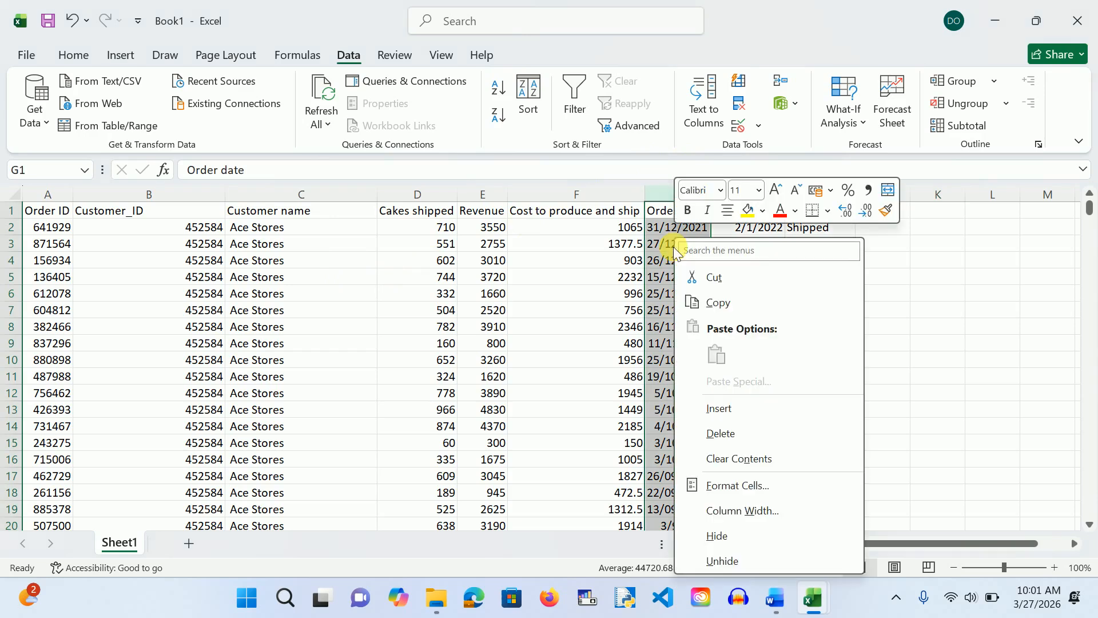
left_click(721, 409)
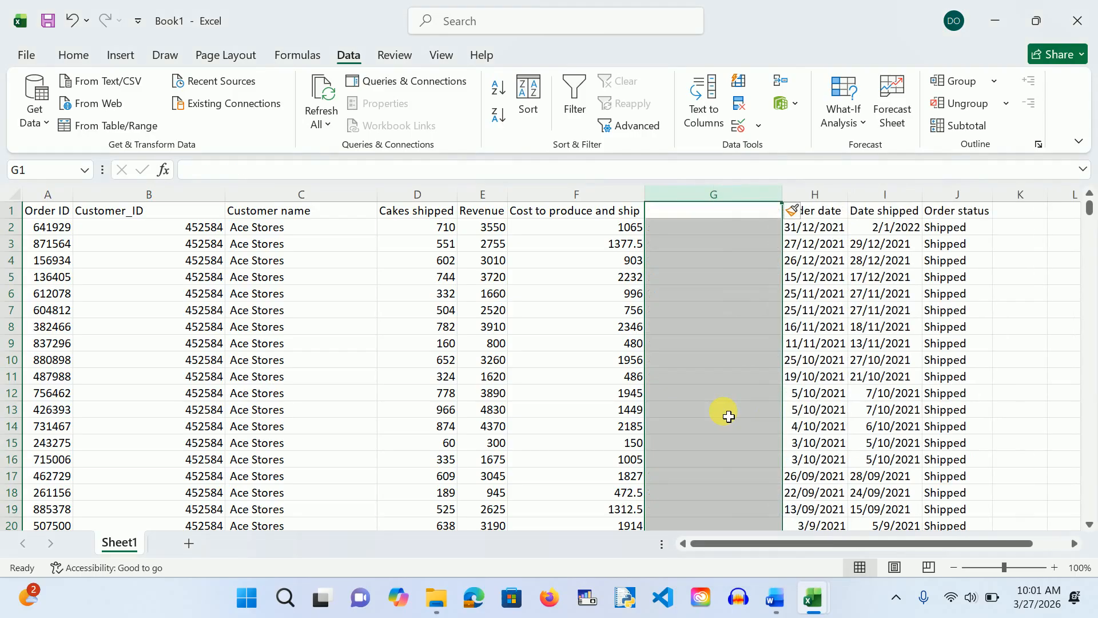
type("Profit Per Order")
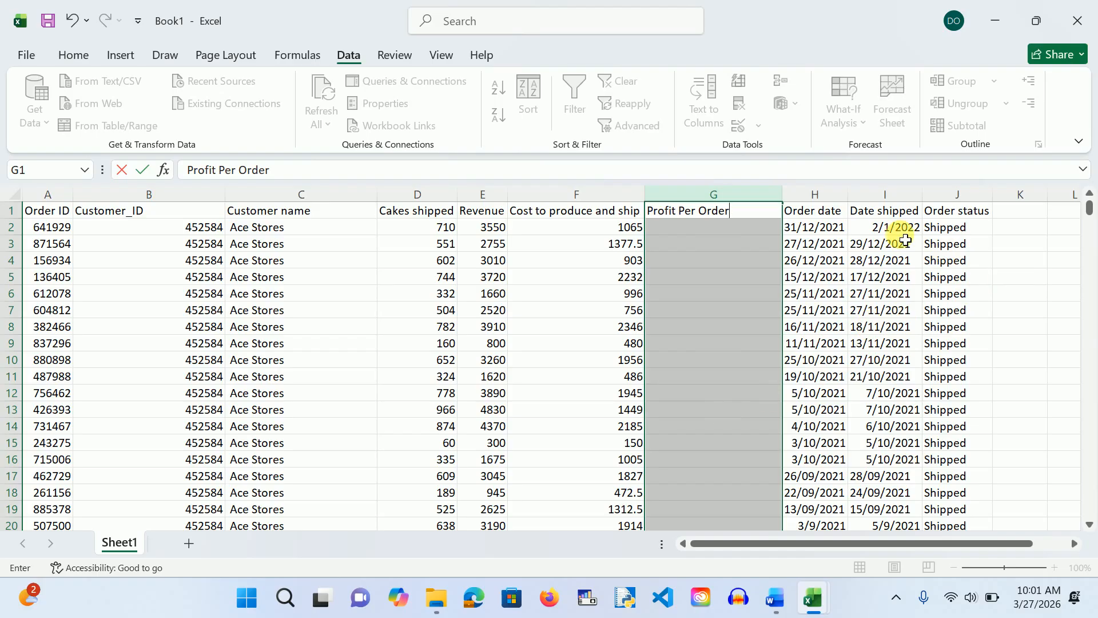
Step: Insert another column before Order date and head it 'Month Of order'
left_click(833, 201)
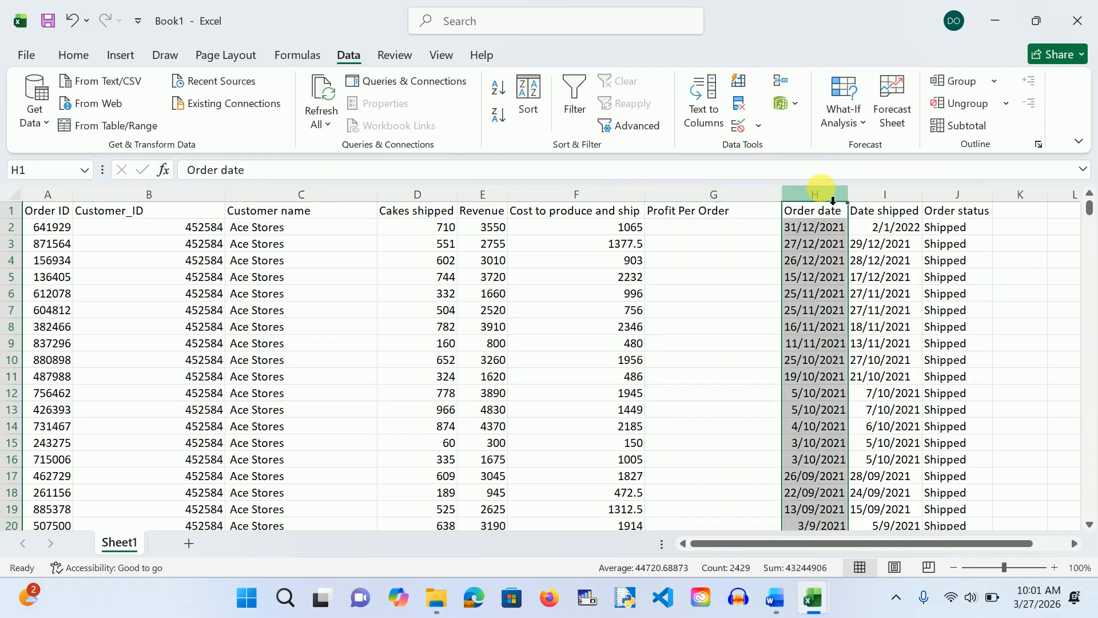
right_click(818, 243)
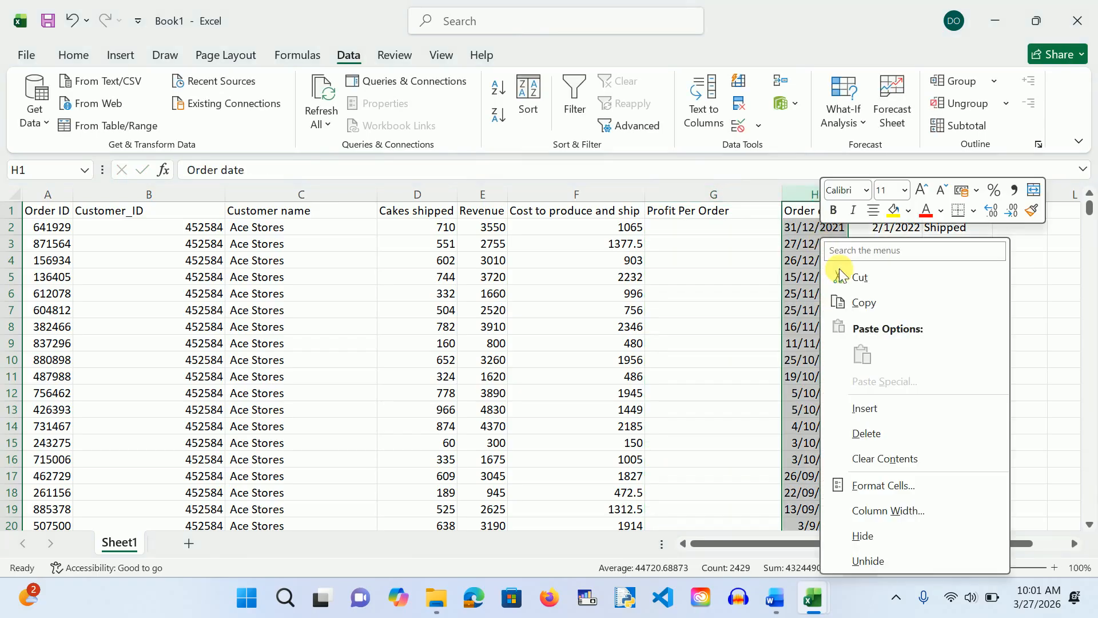
left_click(864, 408)
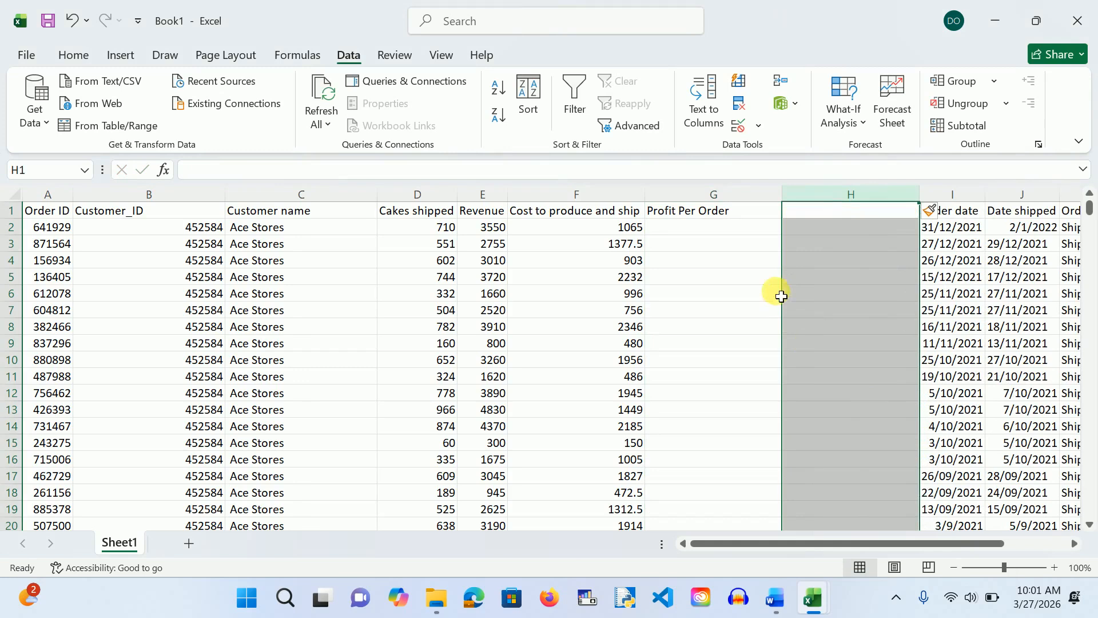
left_click(844, 217)
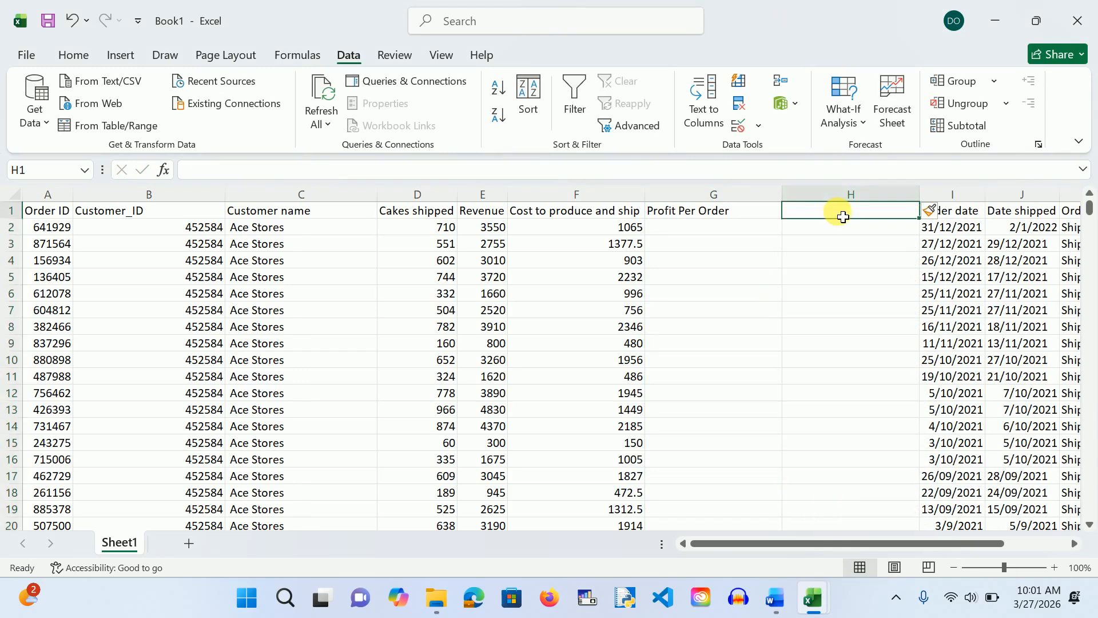
type("Month")
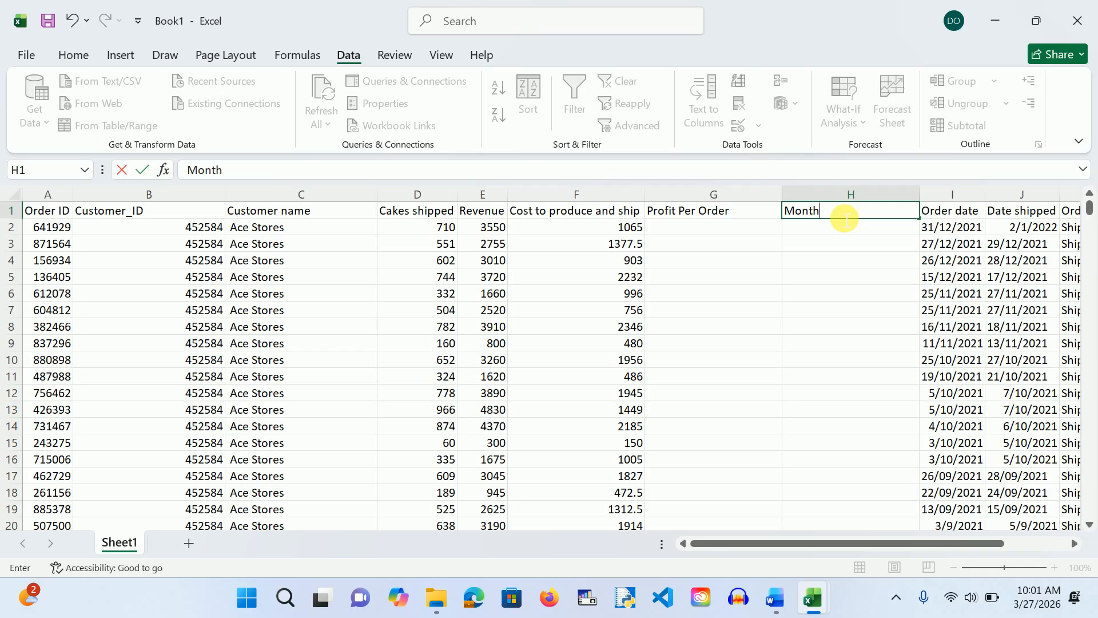
type("Of order")
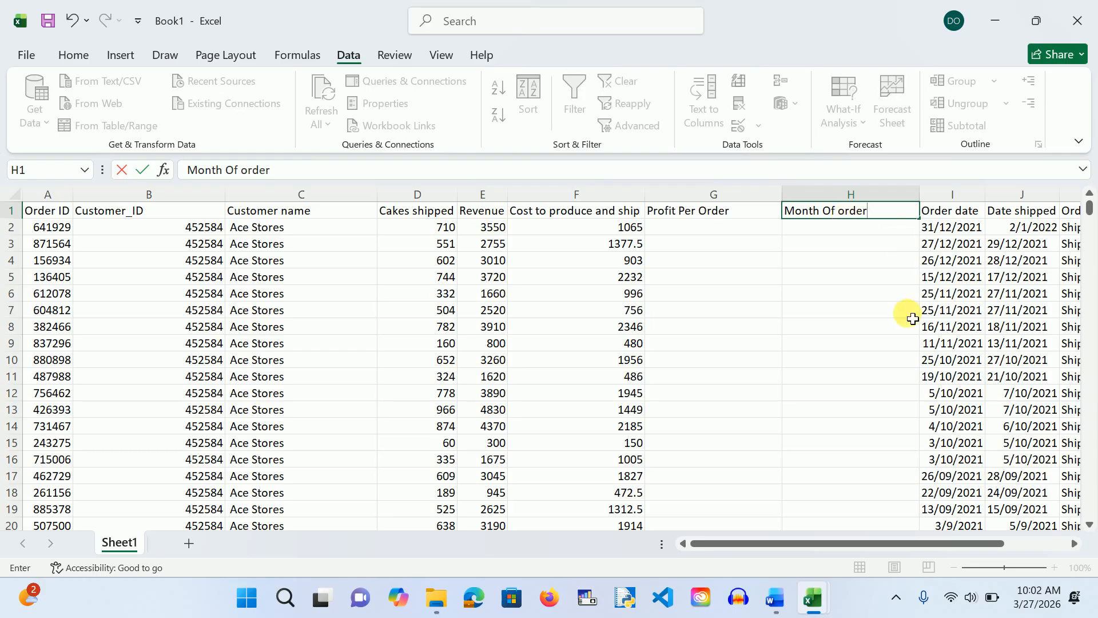
left_click(909, 316)
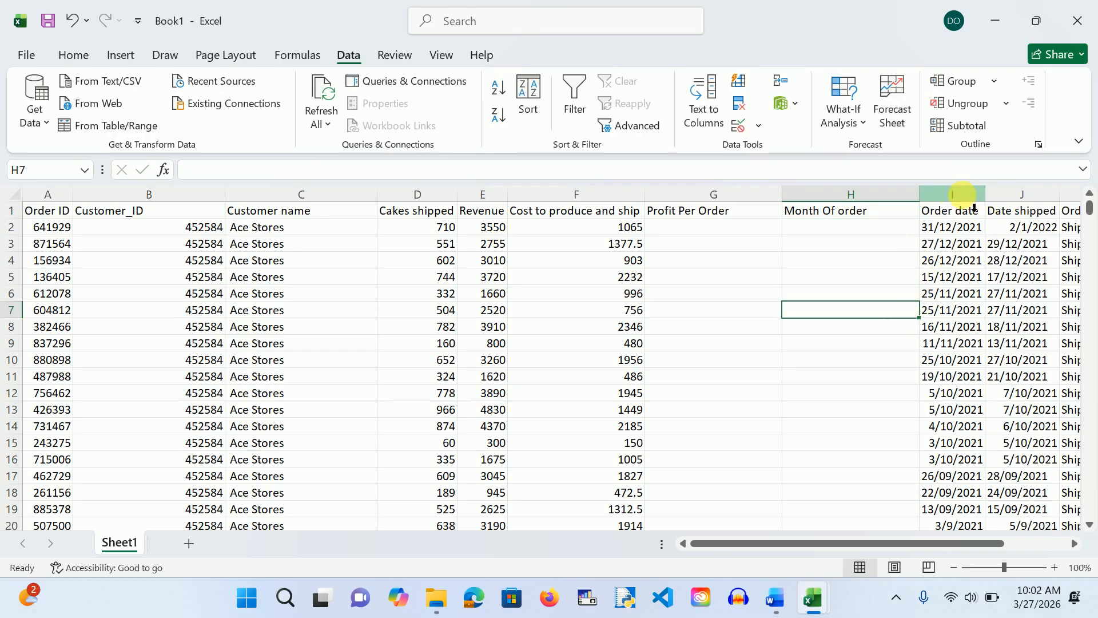
Step: Insert column I before Order date with the heading 'Quarter'
left_click(964, 197)
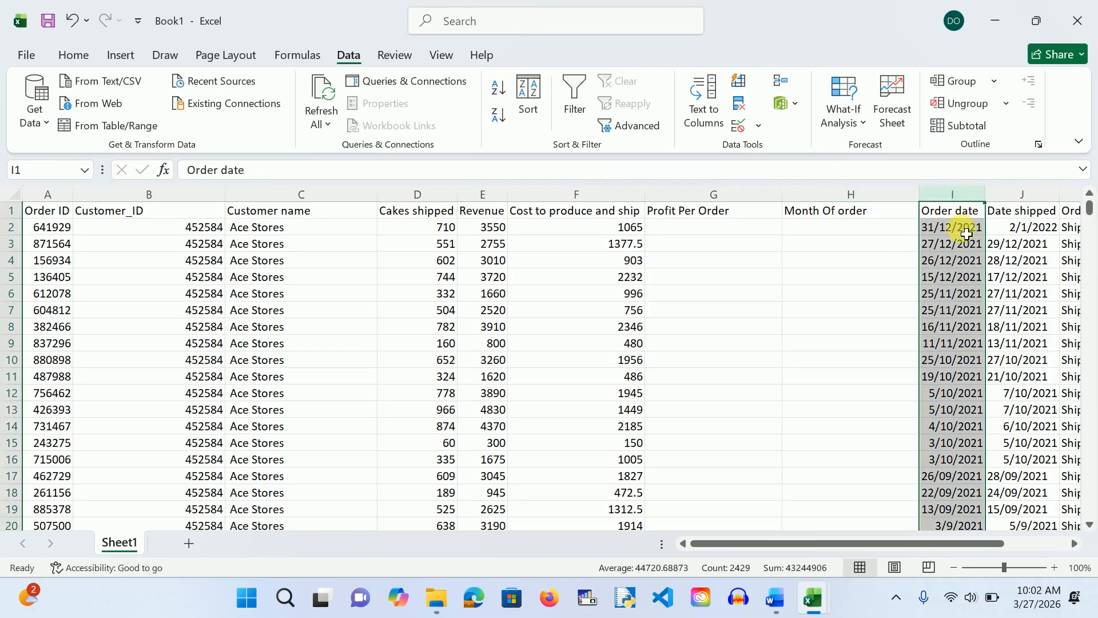
right_click(960, 237)
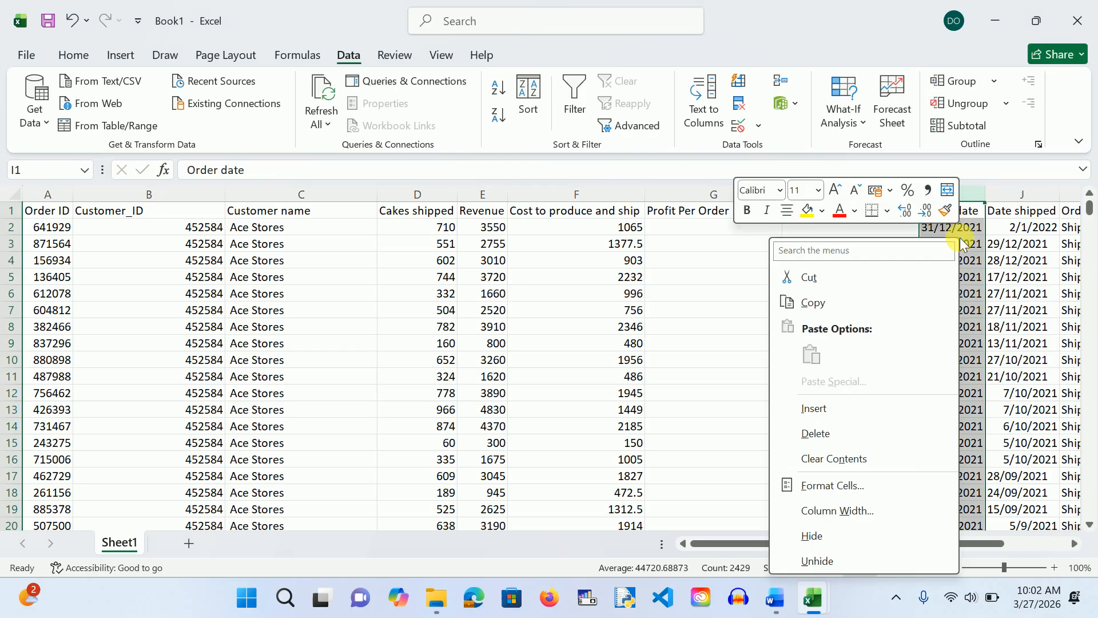
left_click(818, 410)
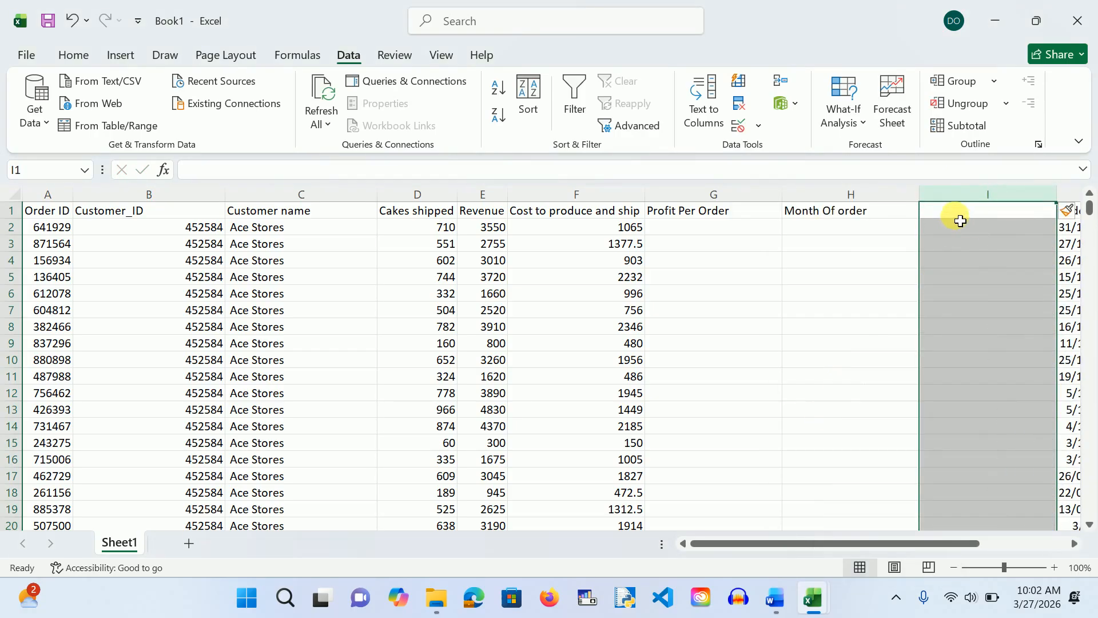
left_click(959, 216)
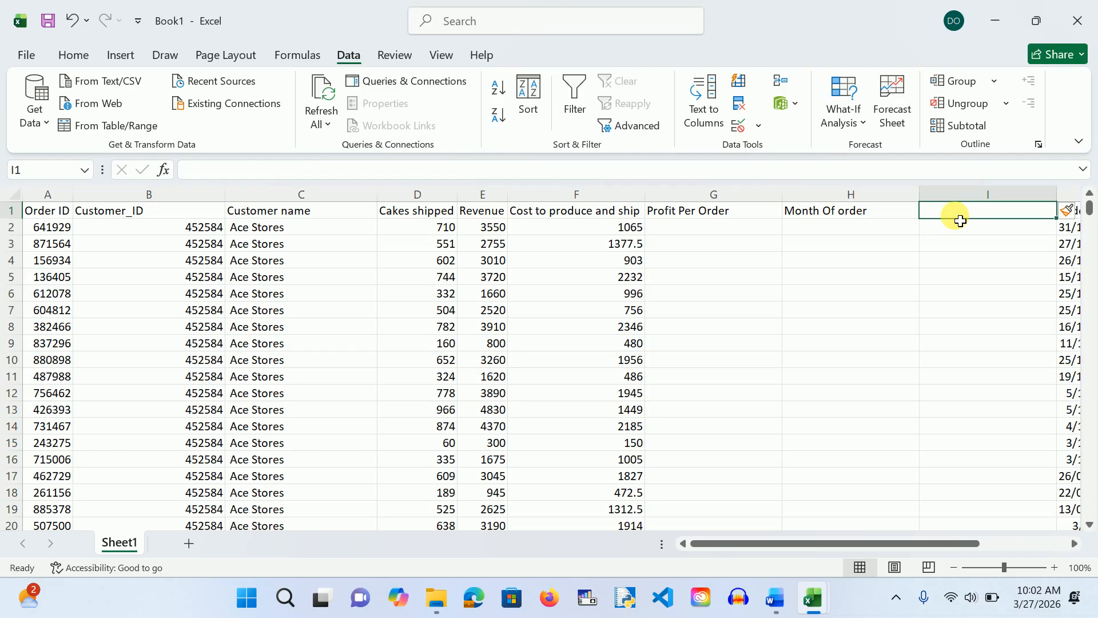
type("Qu")
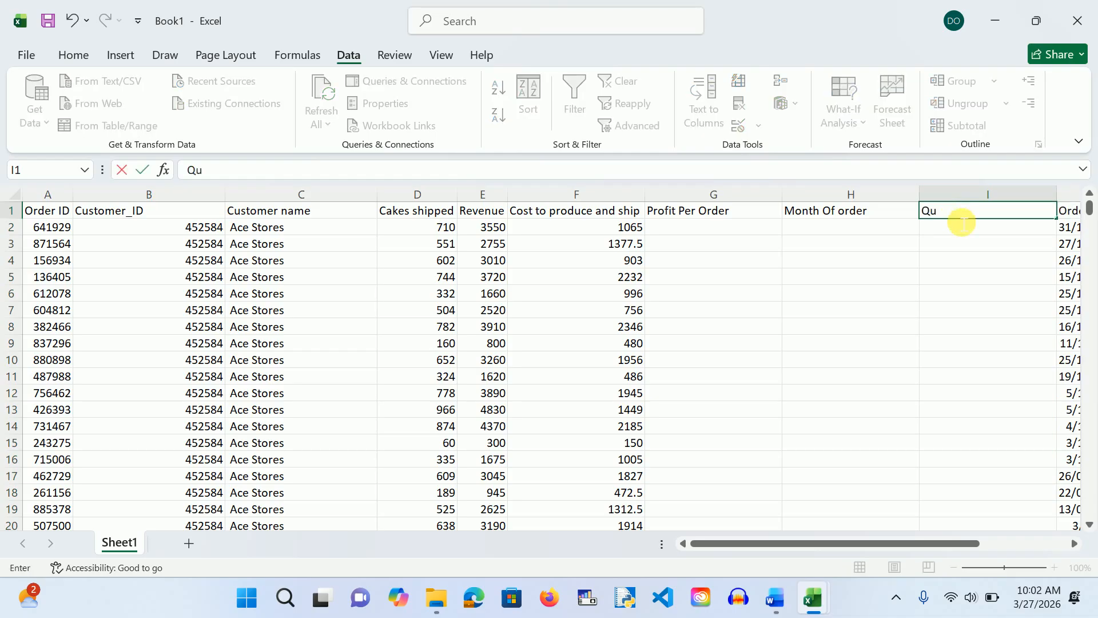
type("arter")
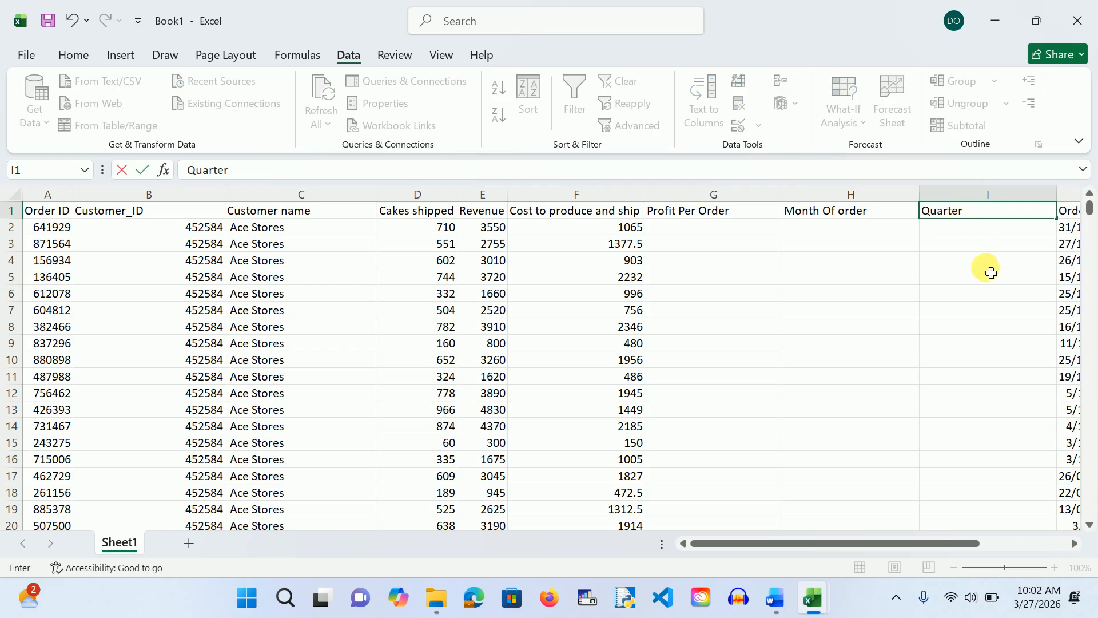
left_click(991, 277)
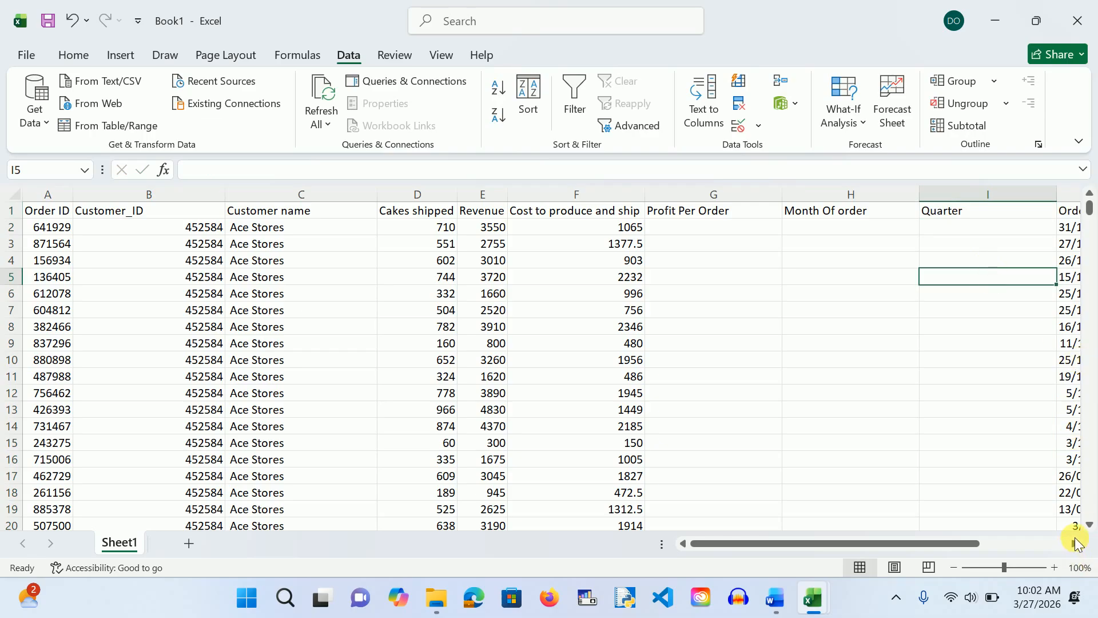
left_click(1075, 544)
left_click(1075, 544)
left_click(1075, 544)
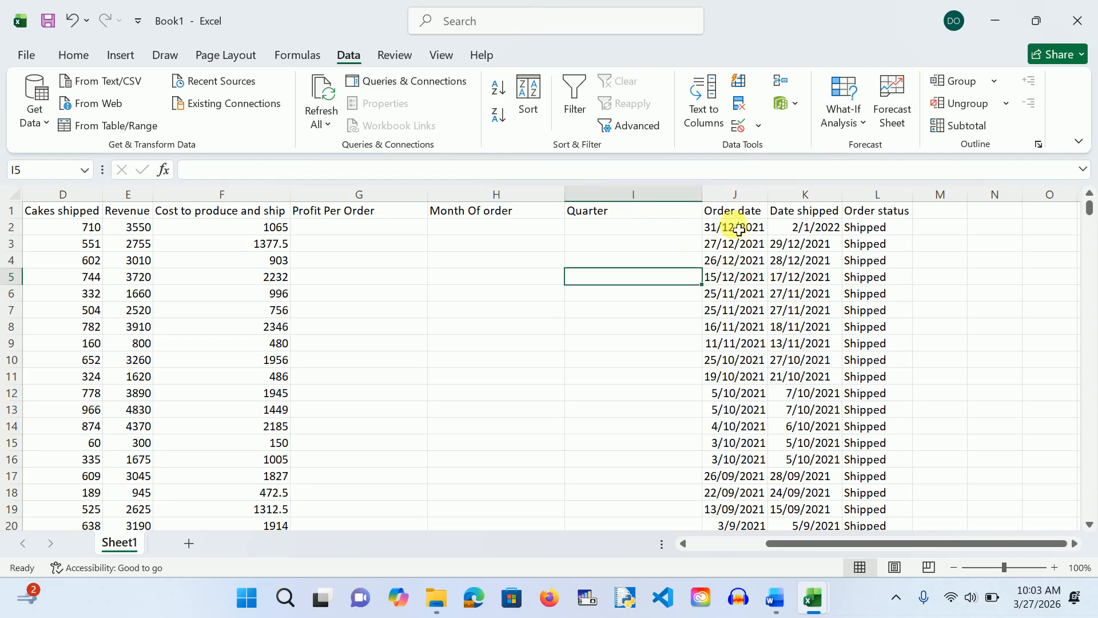
Step: Delete the Month Of order and Quarter columns H and I together
left_click(630, 204)
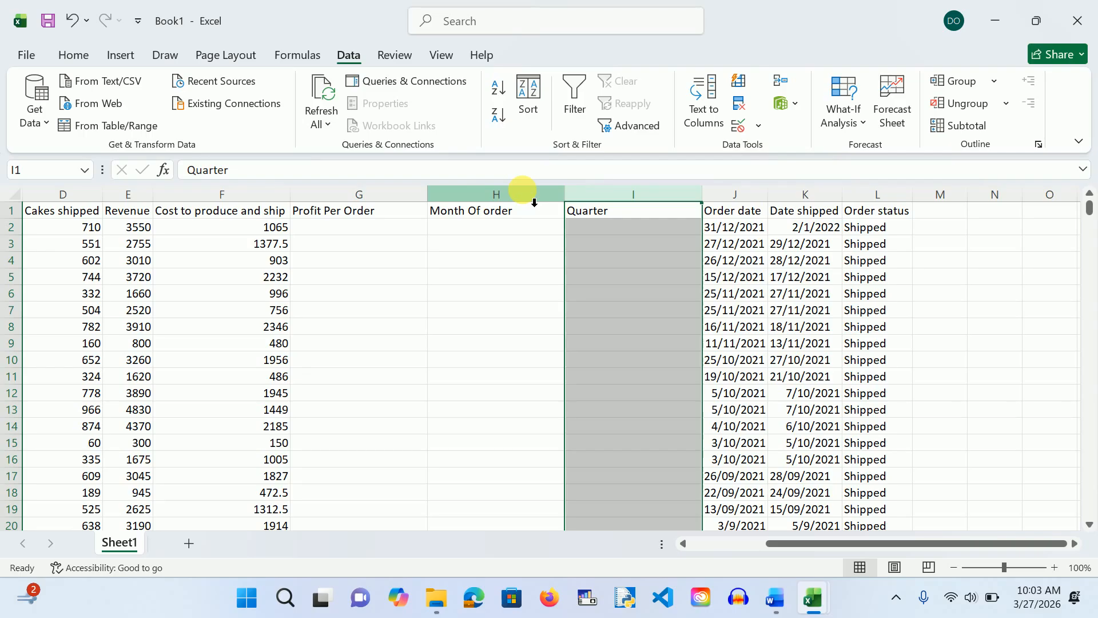
left_click(534, 202, "ctrl")
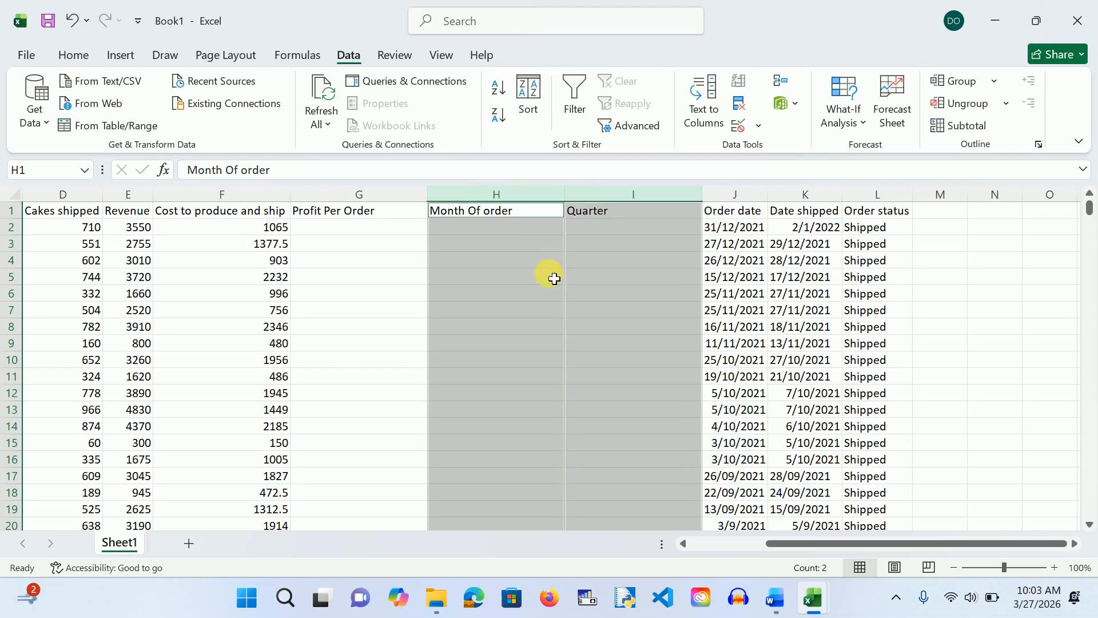
right_click(554, 278)
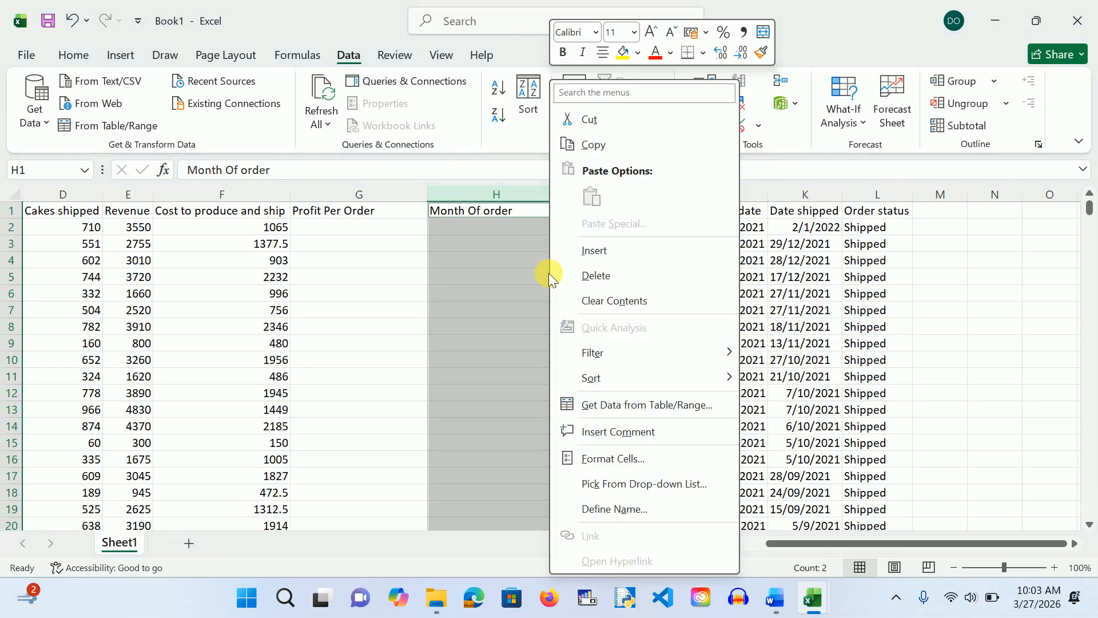
left_click(596, 275)
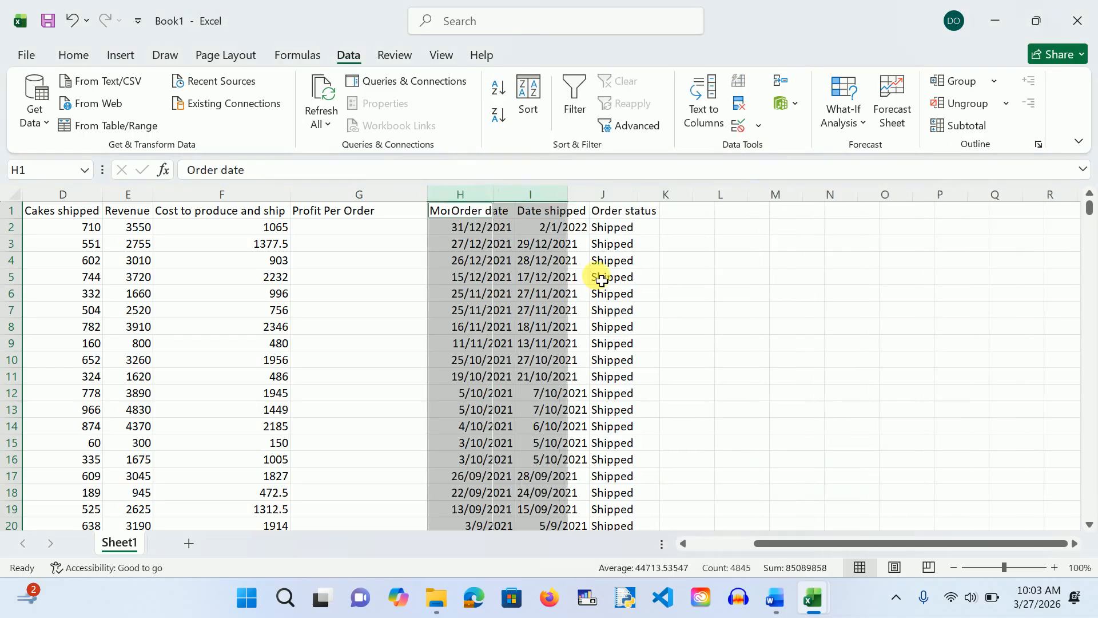
left_click(740, 290)
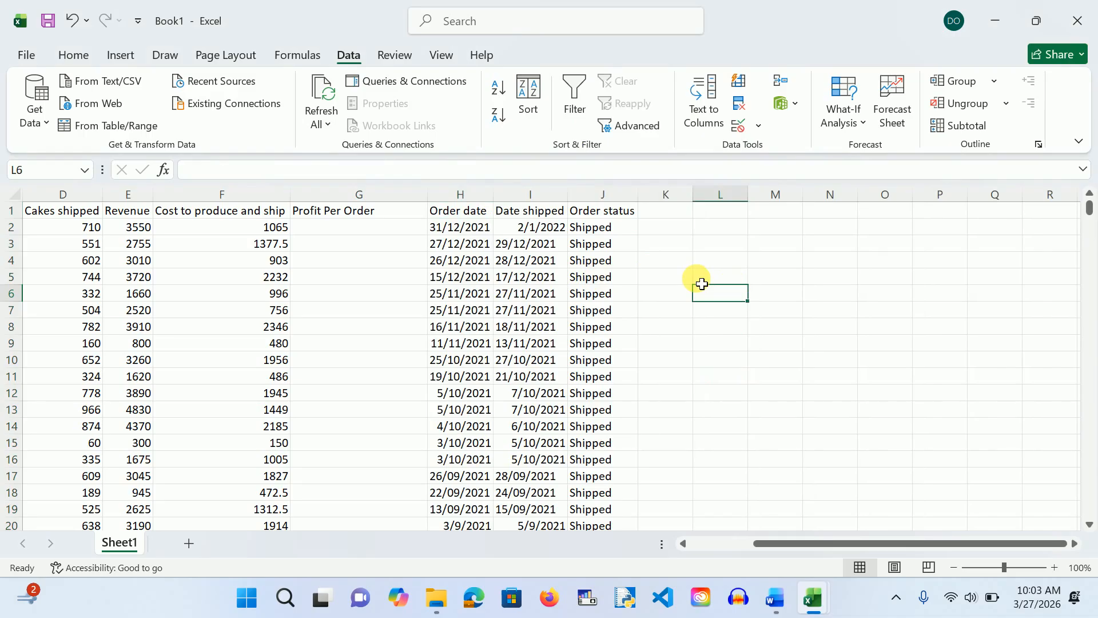
Step: Insert two empty columns before the Date shipped column
left_click(535, 195)
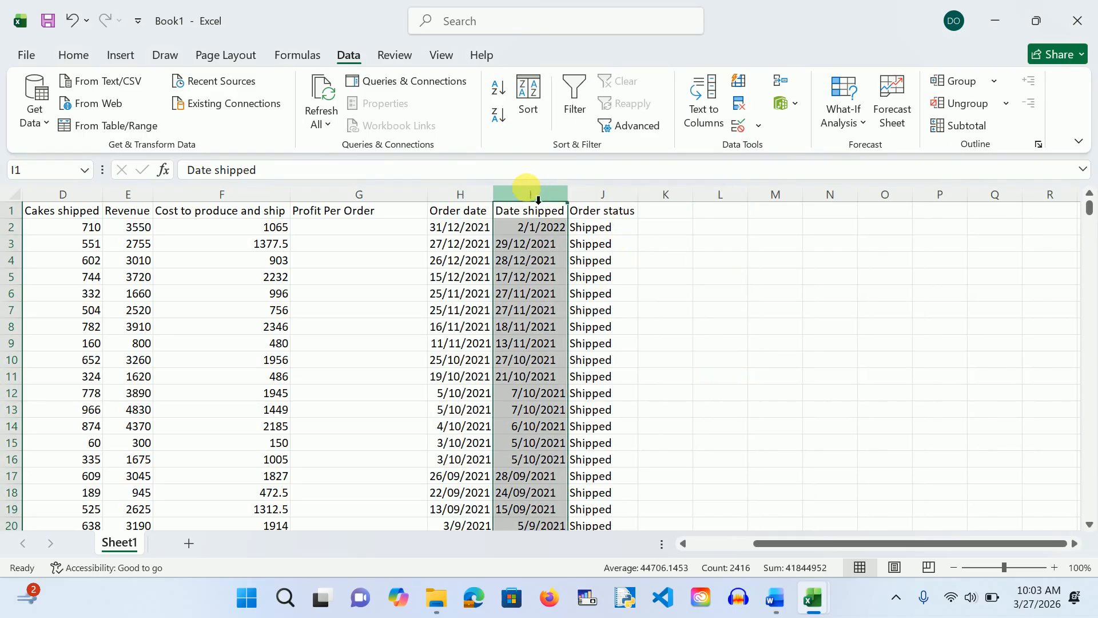
right_click(537, 242)
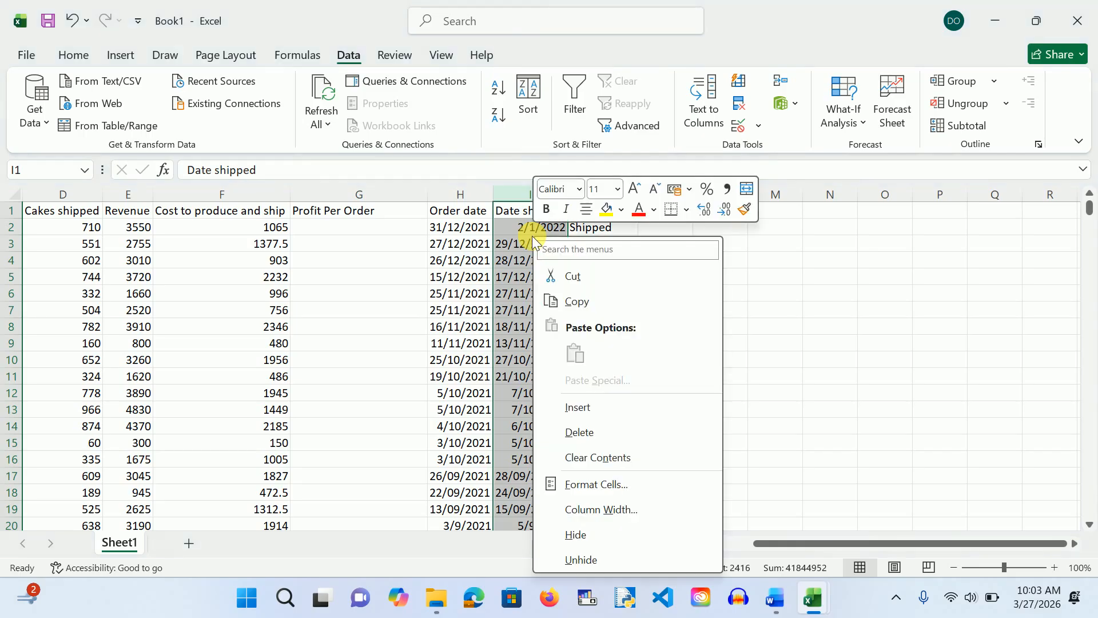
left_click(583, 403)
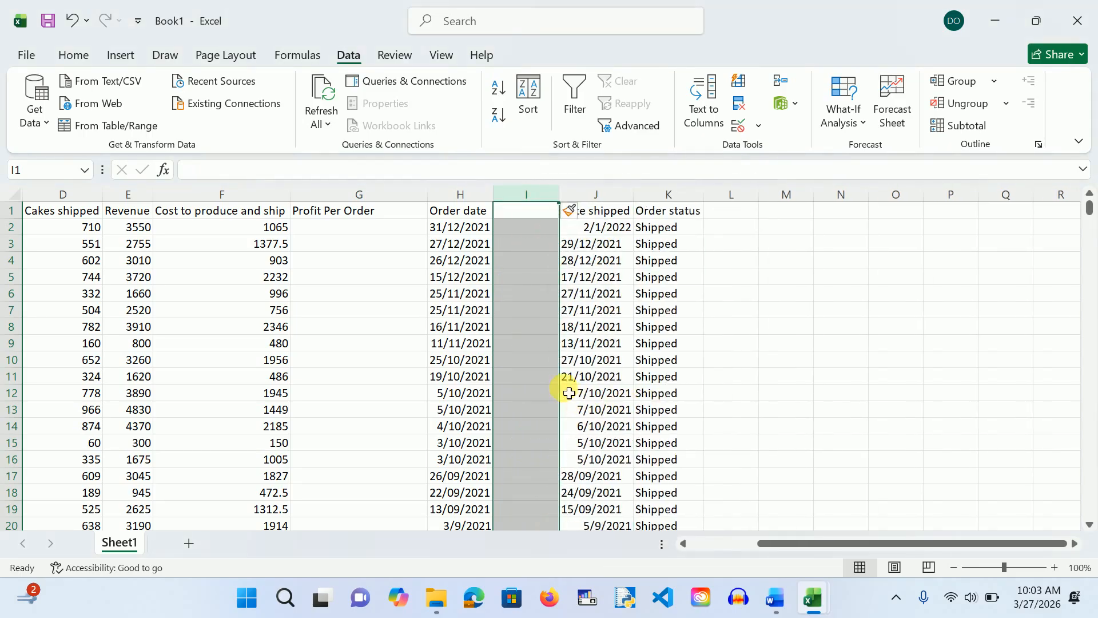
right_click(544, 380)
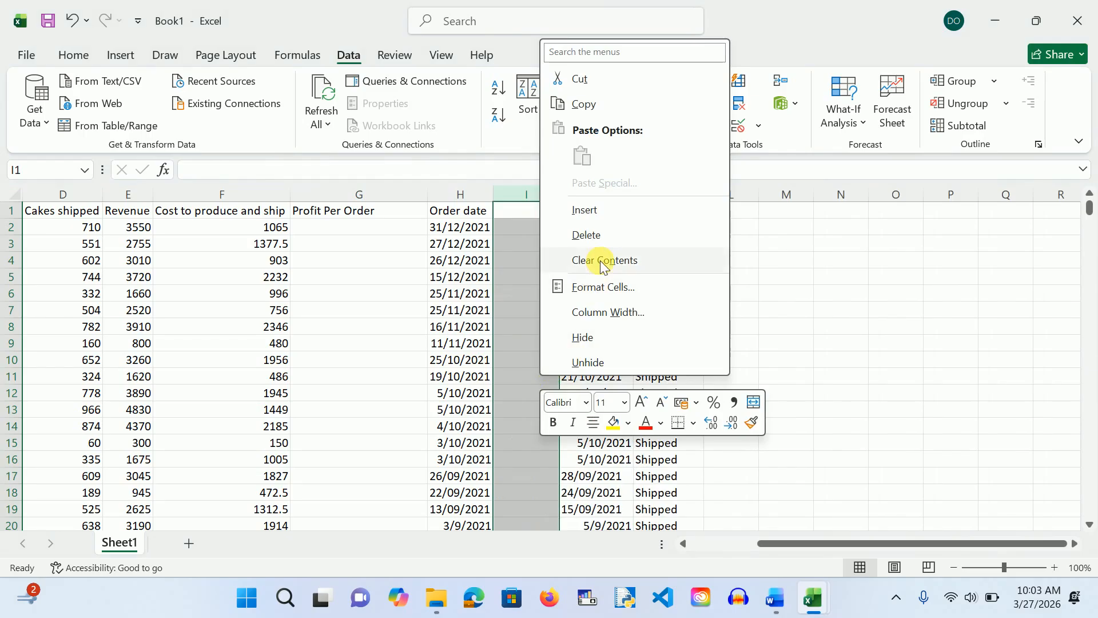
left_click(583, 209)
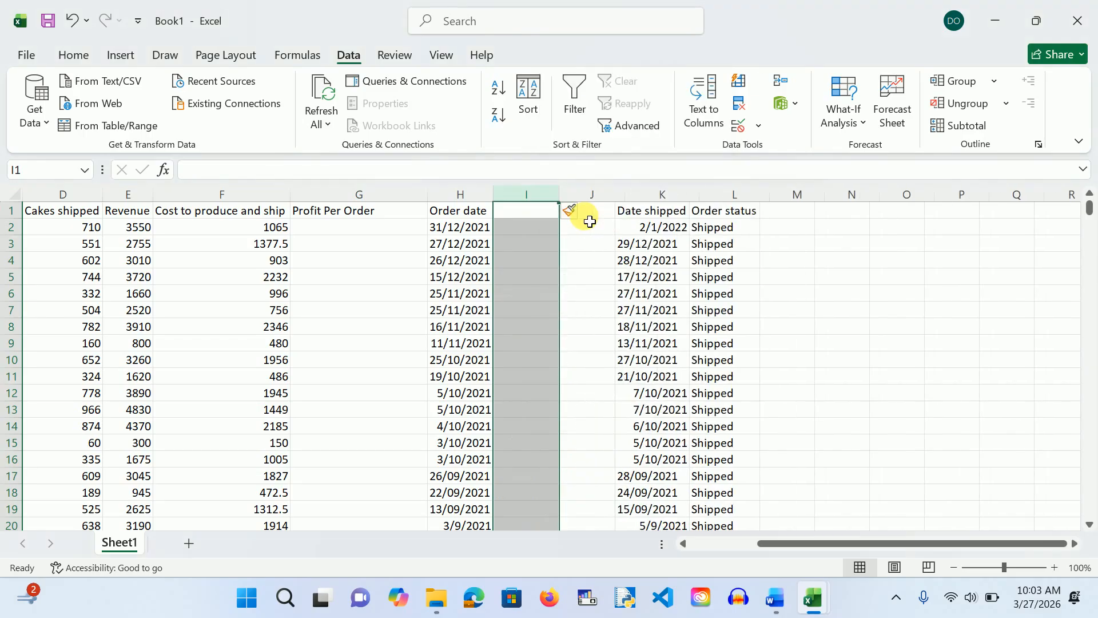
Step: Head the new columns 'Month of order' in I1 and 'Quarter' in J1, autofitting column I
left_click(523, 216)
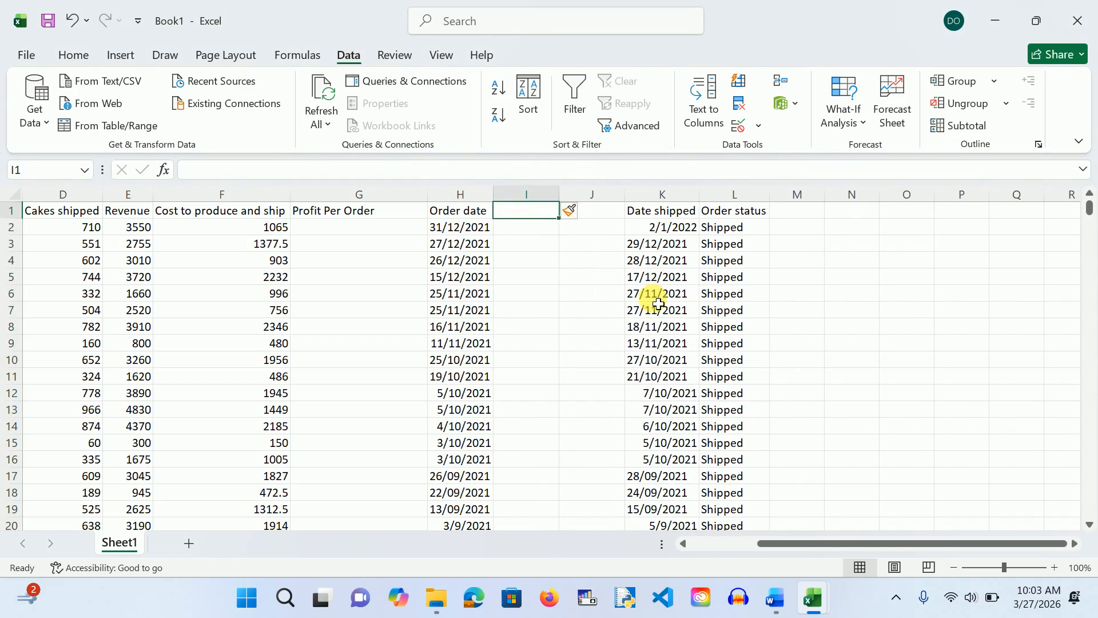
type("Month of order")
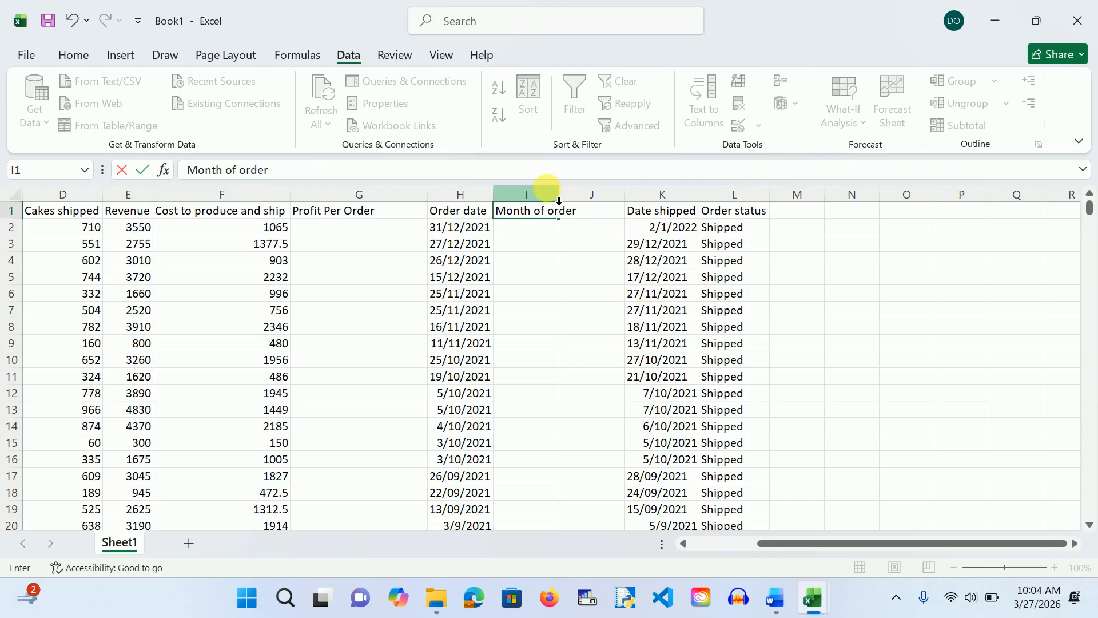
left_click(549, 254)
left_click_drag(549, 253, 564, 195)
left_click(557, 295)
left_click_drag(556, 295, 568, 329)
left_click(568, 329)
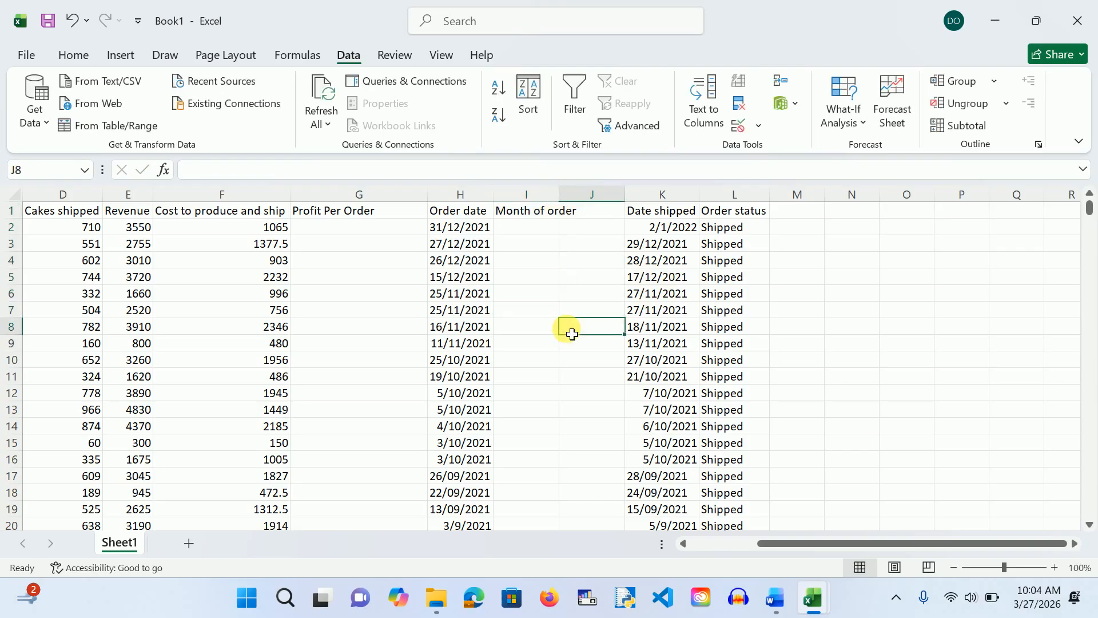
double_click(560, 194)
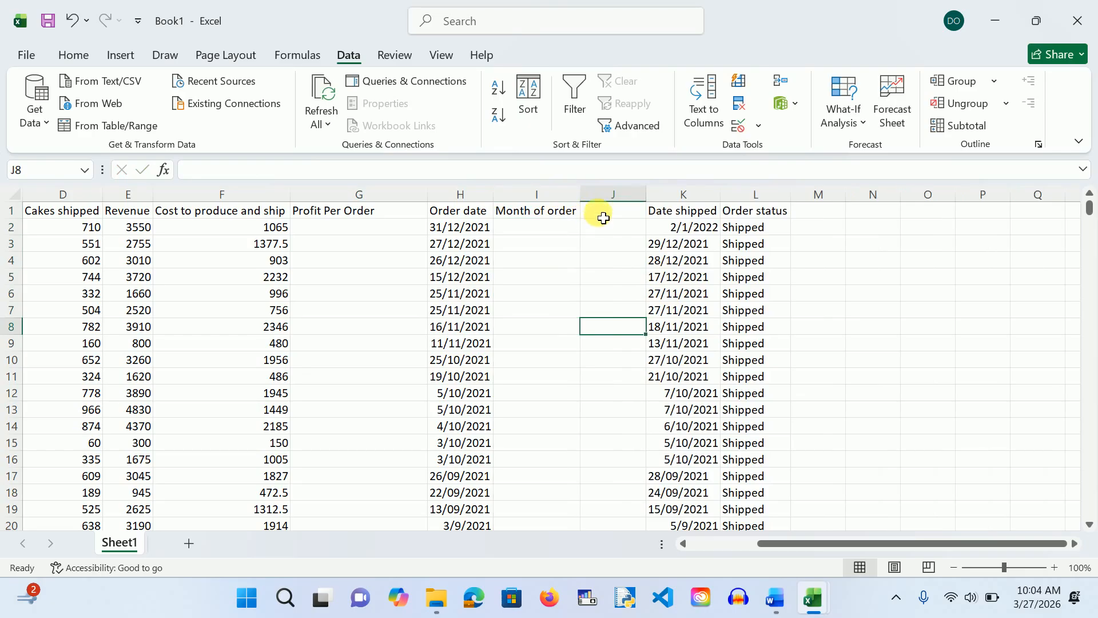
left_click(599, 221)
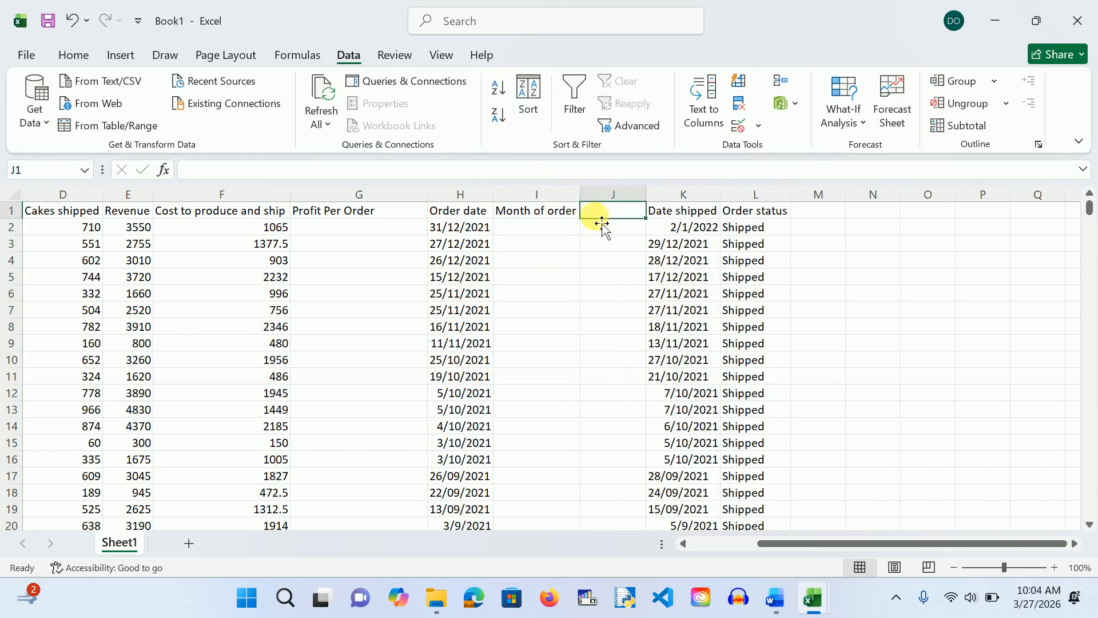
type("Quarter")
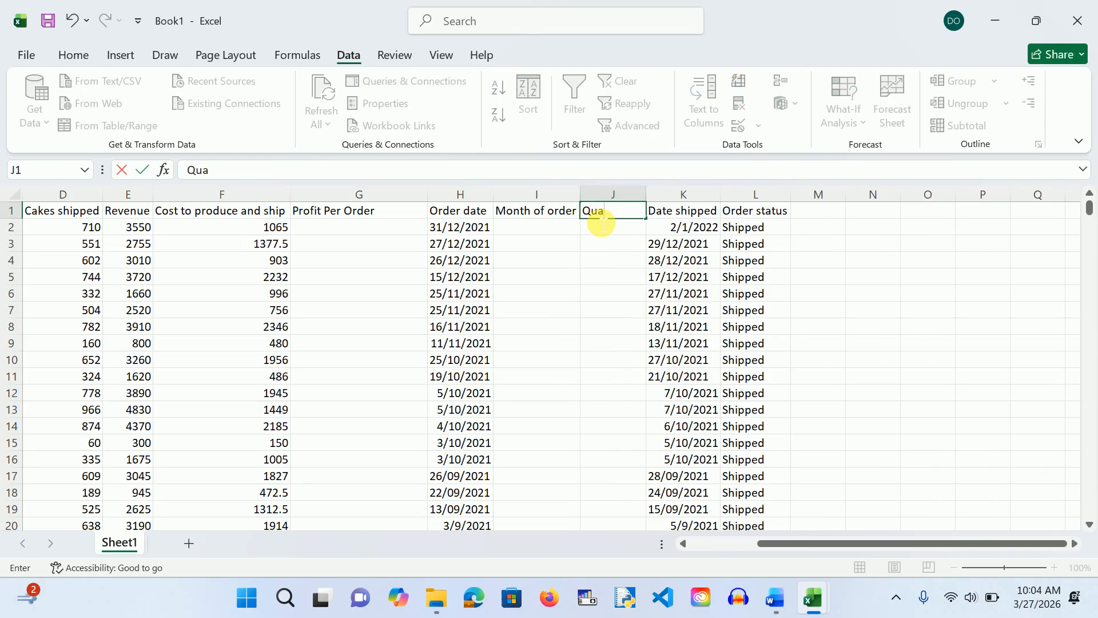
left_click(603, 256)
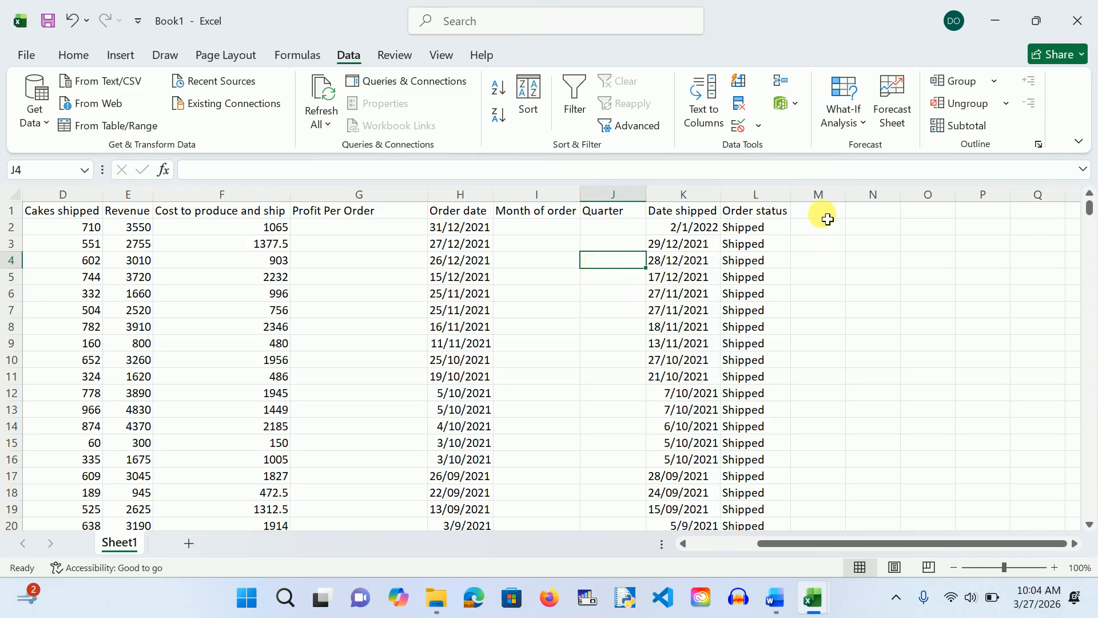
Step: Add the header 'Days to ship' in M1 and widen column M to fit
left_click(808, 211)
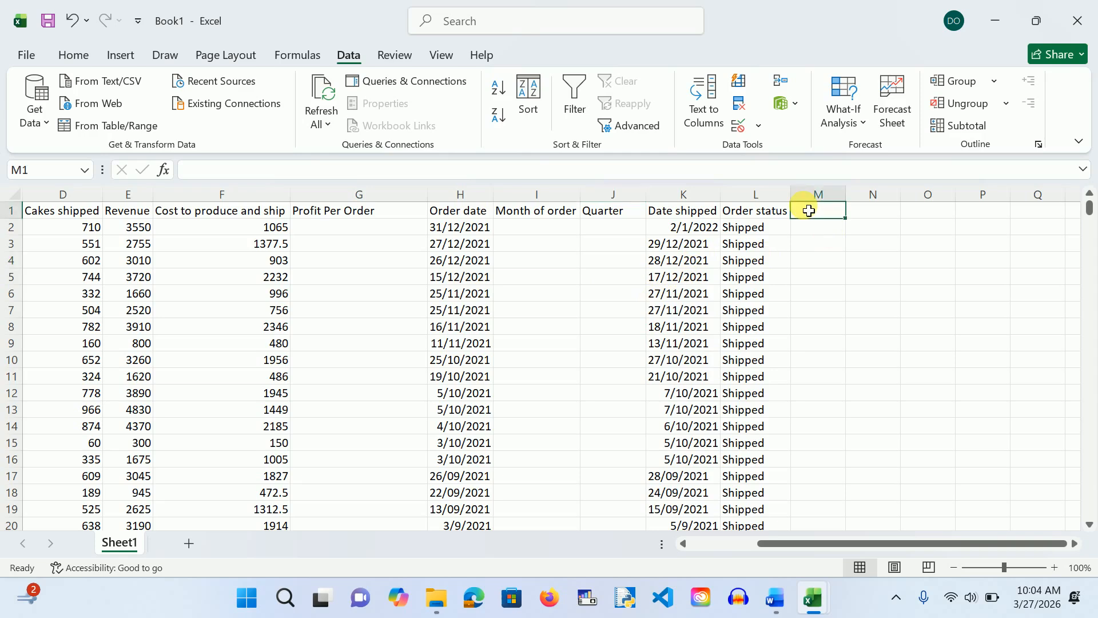
type("D")
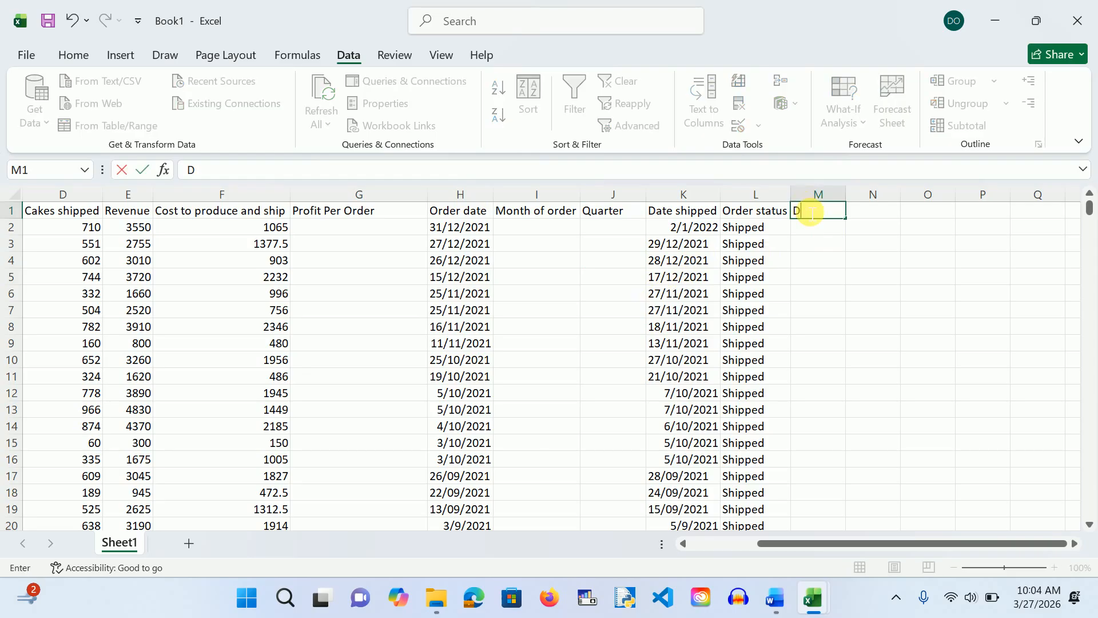
type("ays to ship")
left_click(837, 291)
left_click_drag(854, 199, 860, 197)
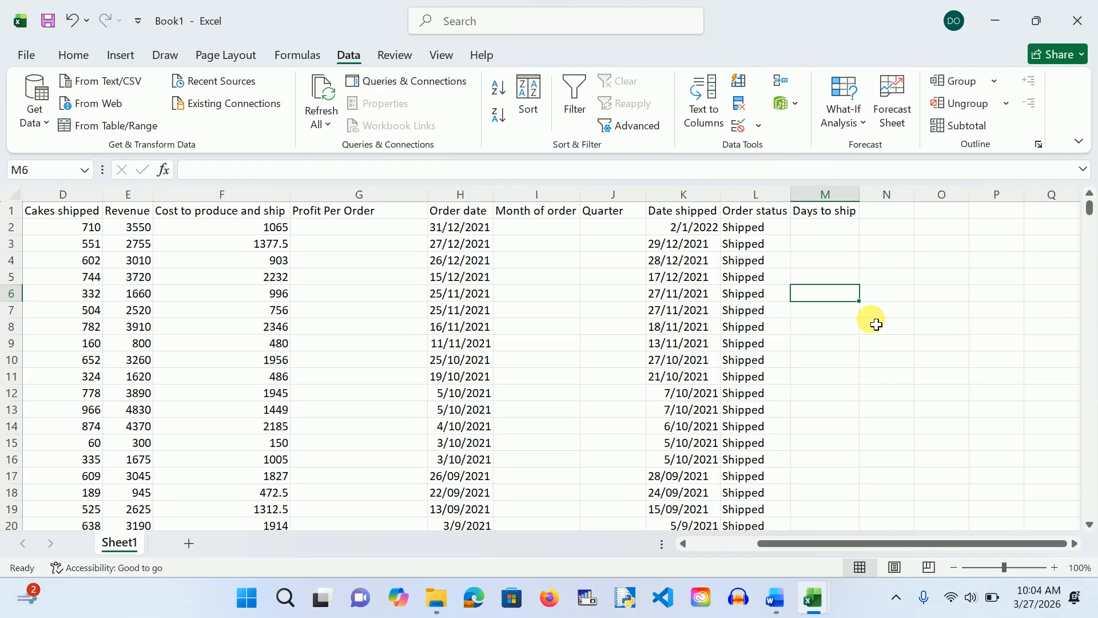
scroll(876, 324, "left", 5)
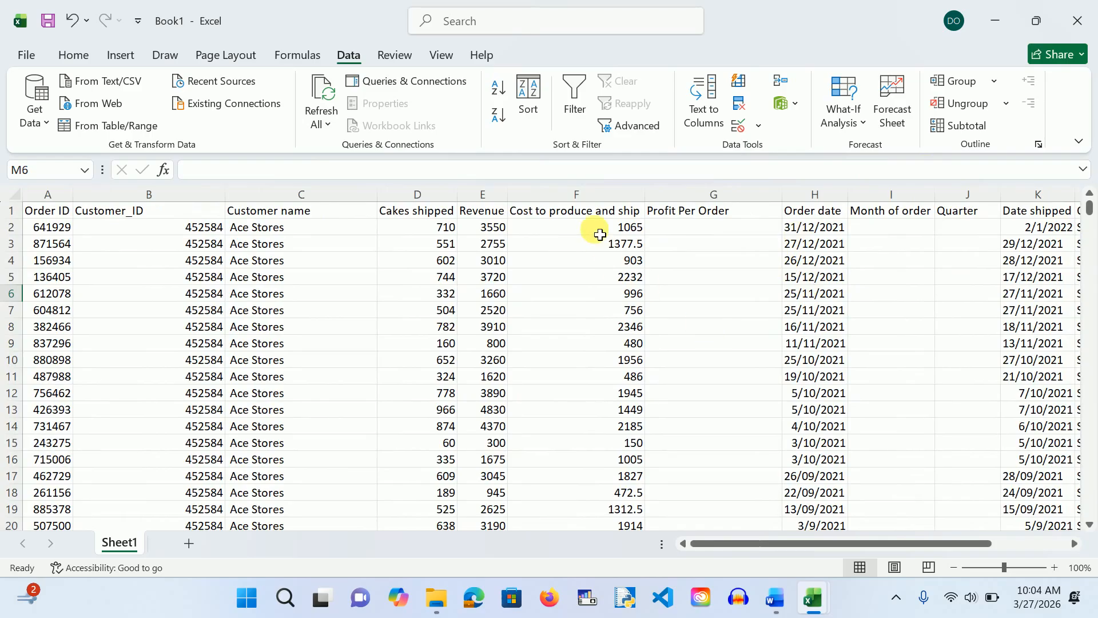
Step: Format the Revenue column E as Currency with the € symbol and 2 decimal places
left_click(437, 212)
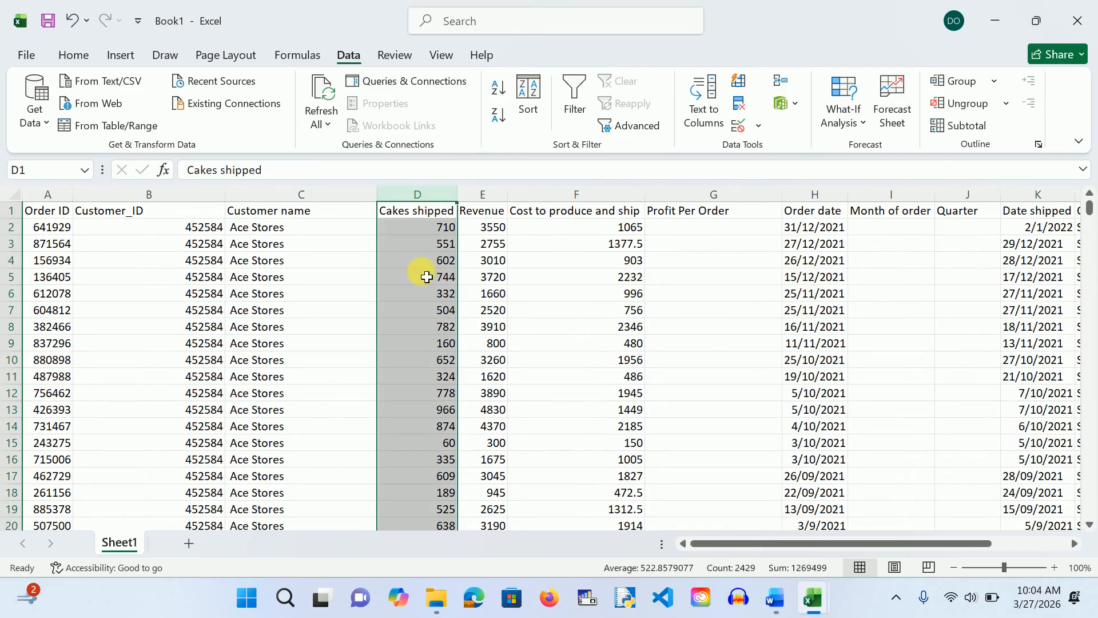
left_click(427, 277)
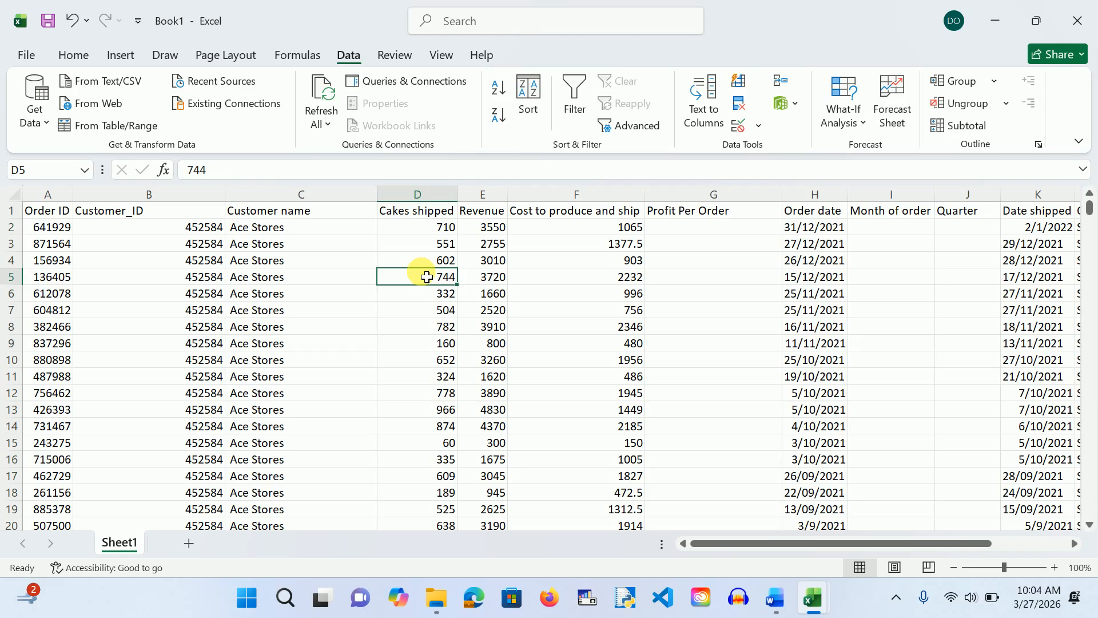
left_click(482, 194)
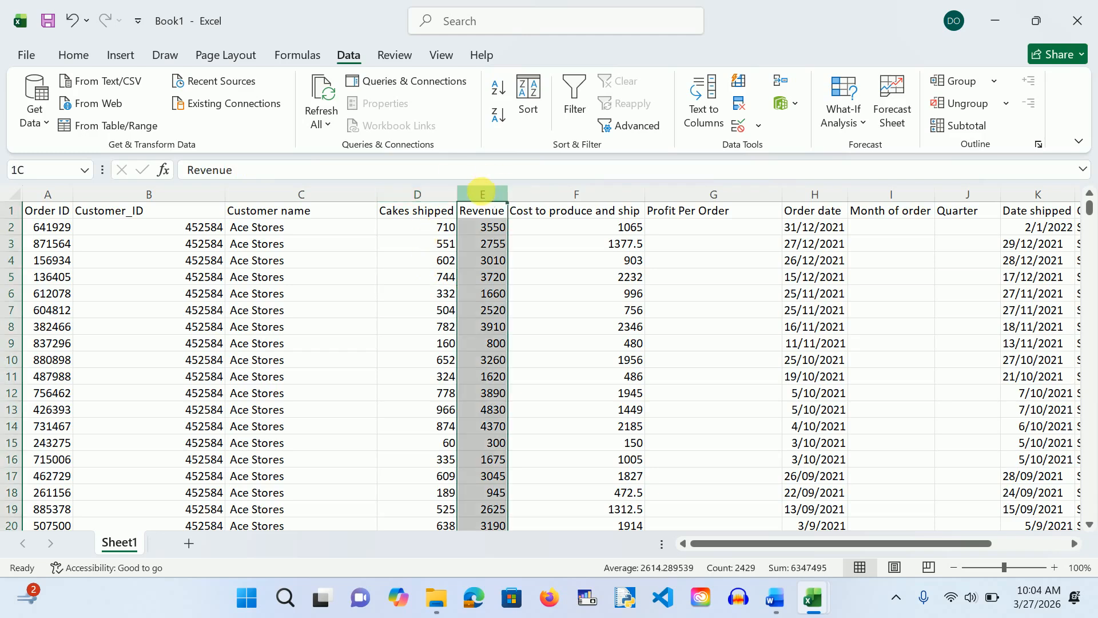
right_click(489, 273)
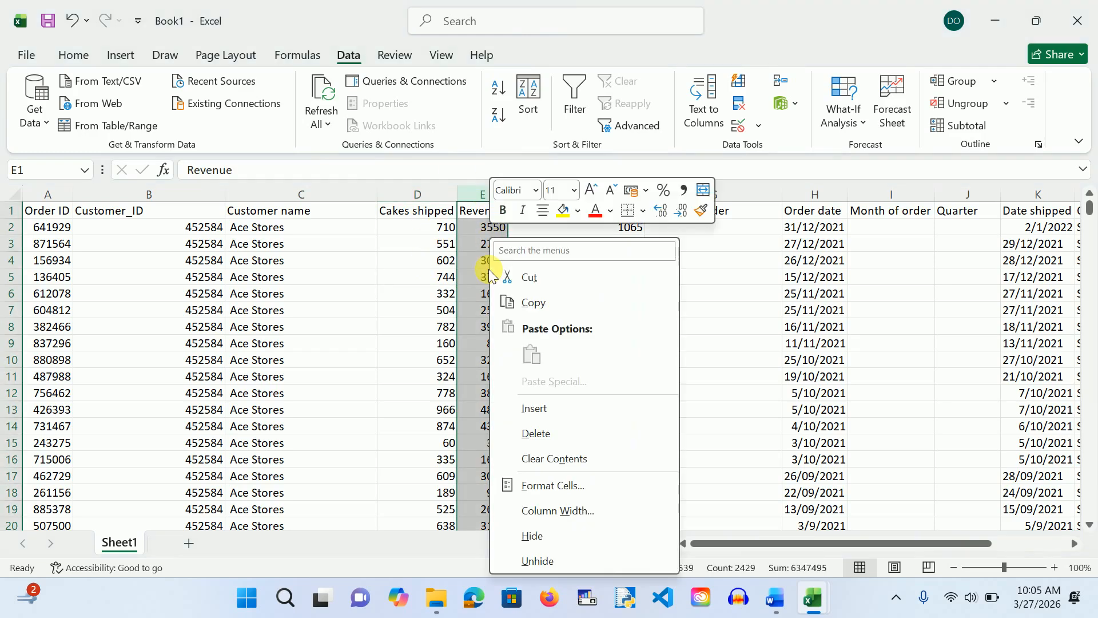
left_click(566, 488)
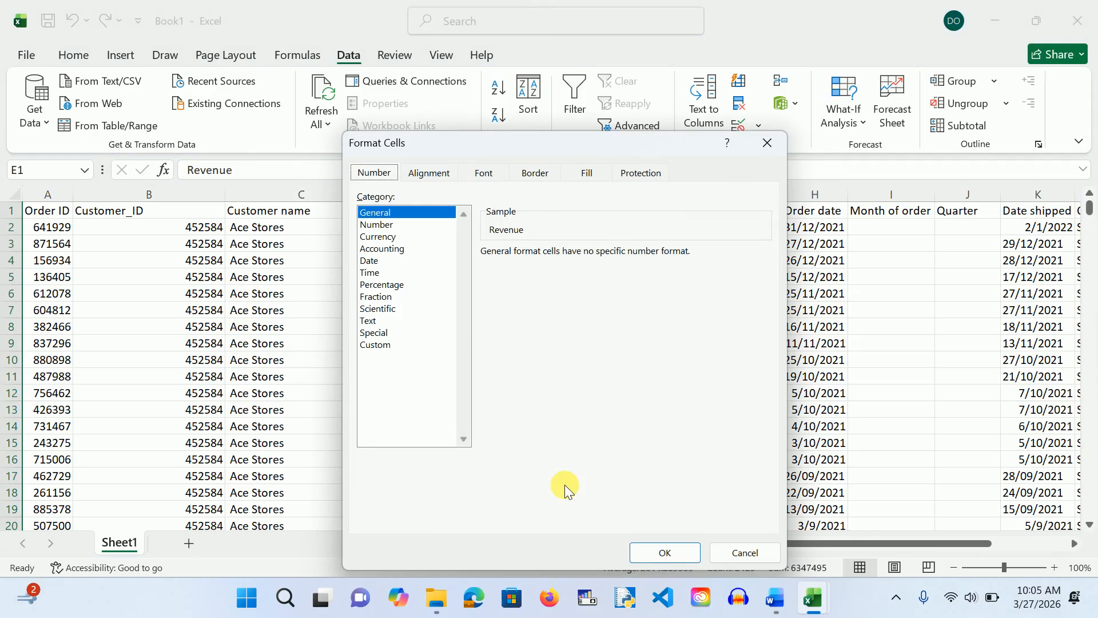
left_click(374, 237)
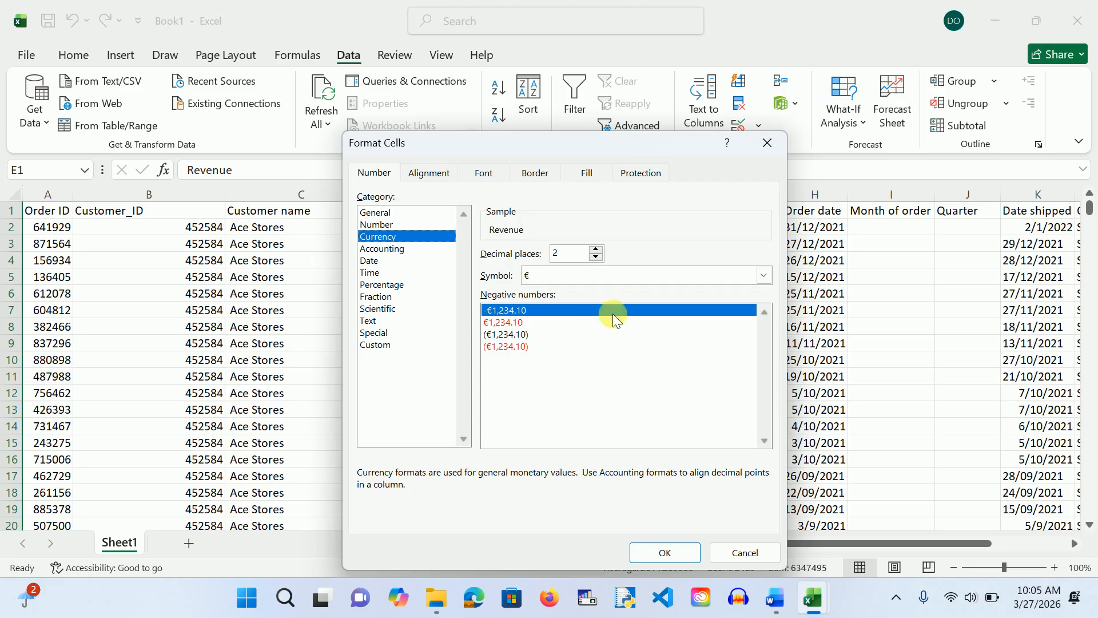
left_click(763, 277)
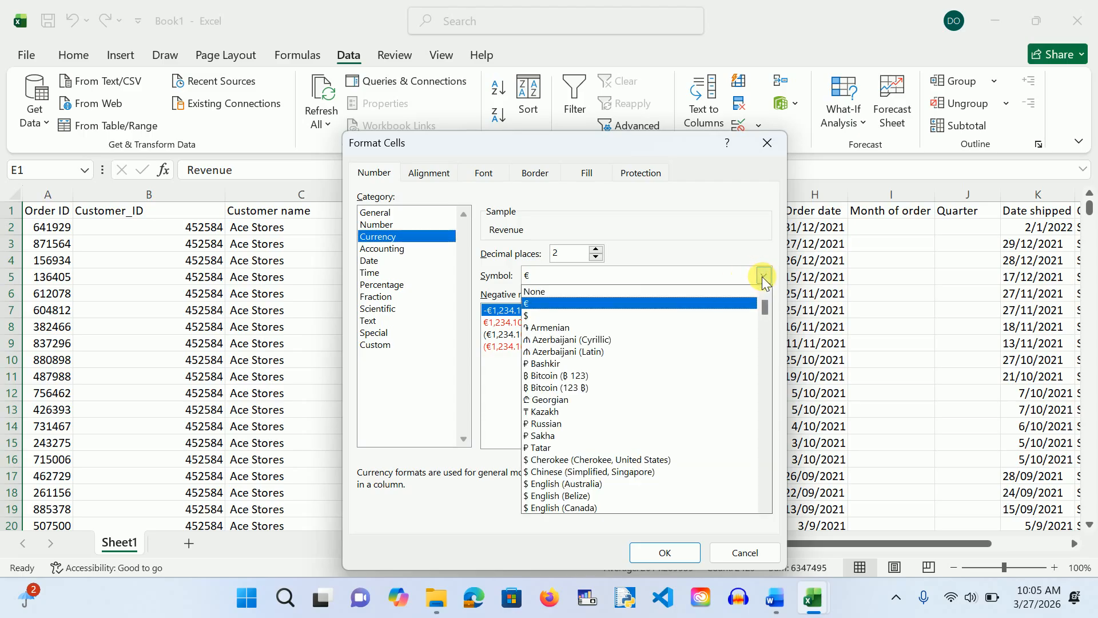
left_click(657, 305)
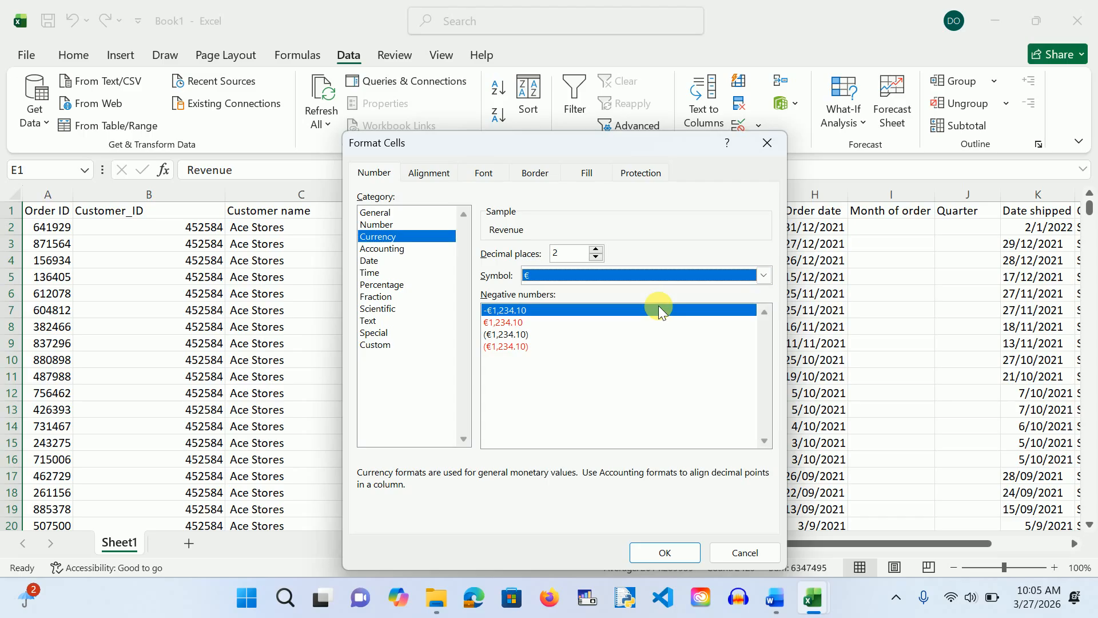
left_click(650, 551)
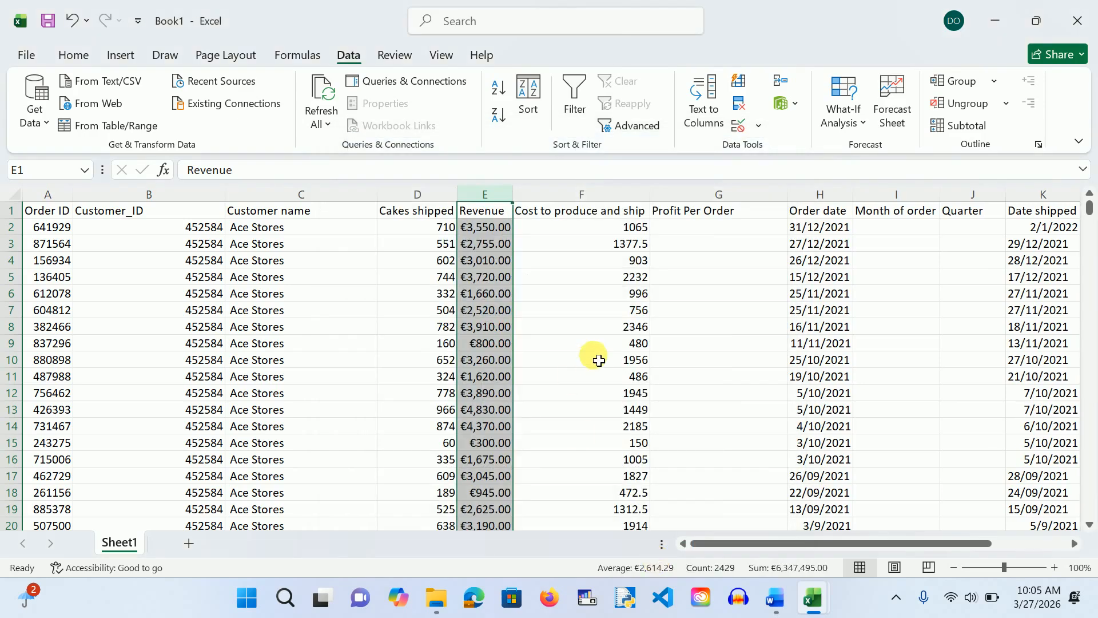
left_click(594, 210)
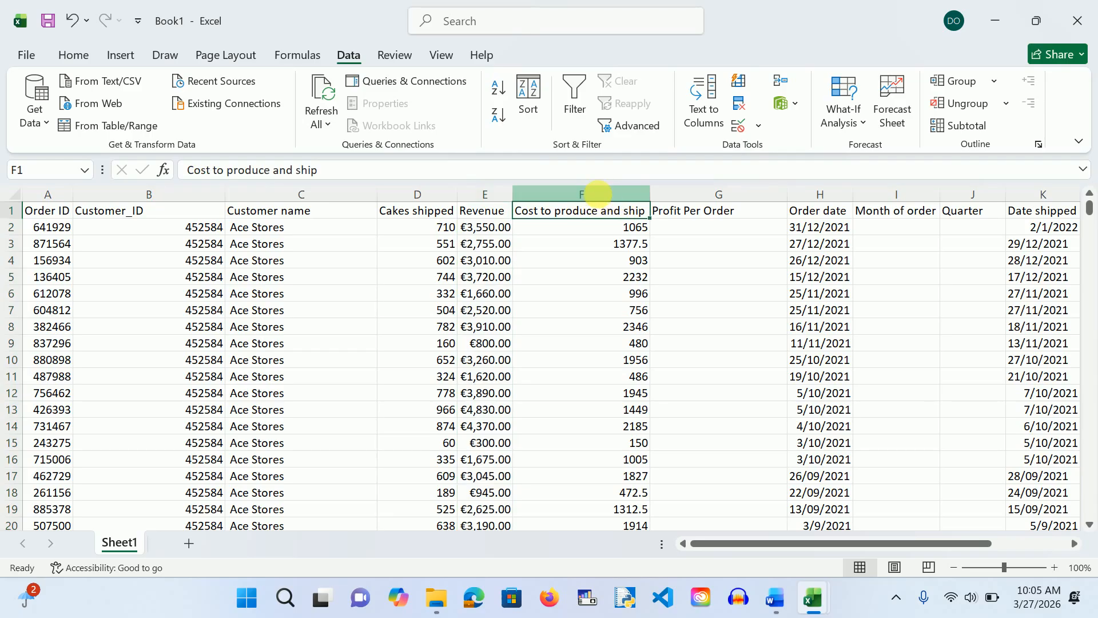
Step: Format the Cost to produce and ship column F as € currency with 2 decimals
left_click(598, 195)
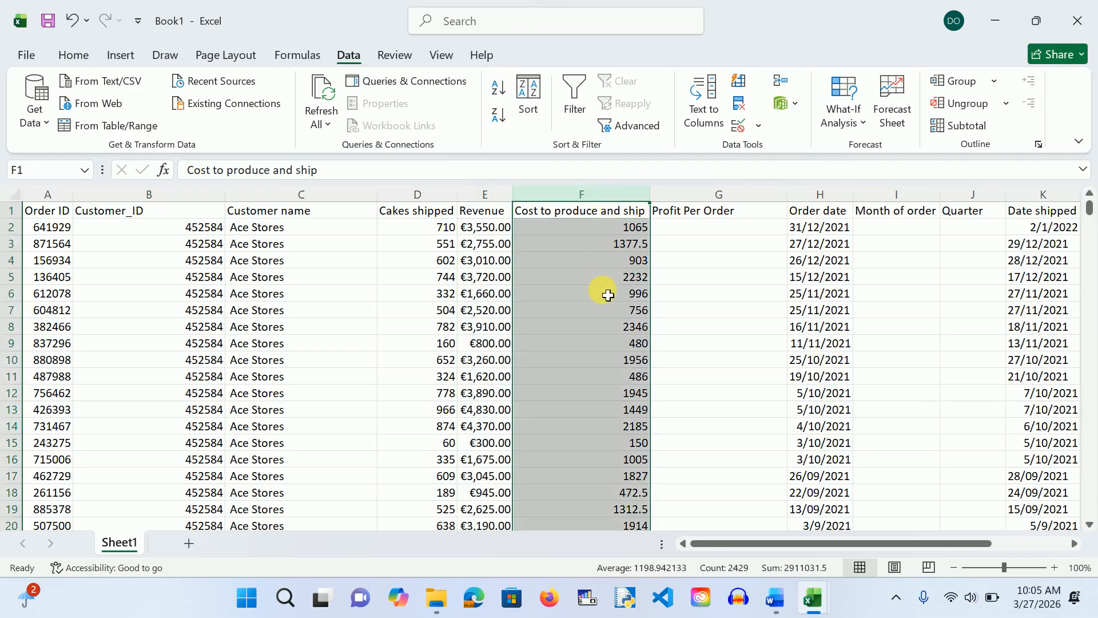
key("ctrl+1")
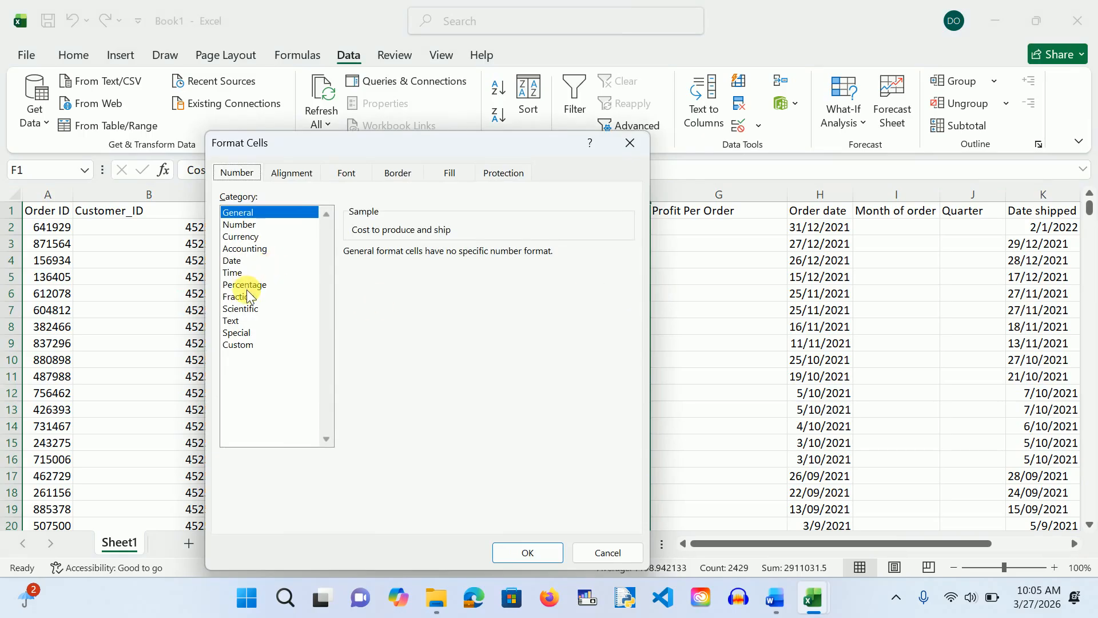
left_click(252, 237)
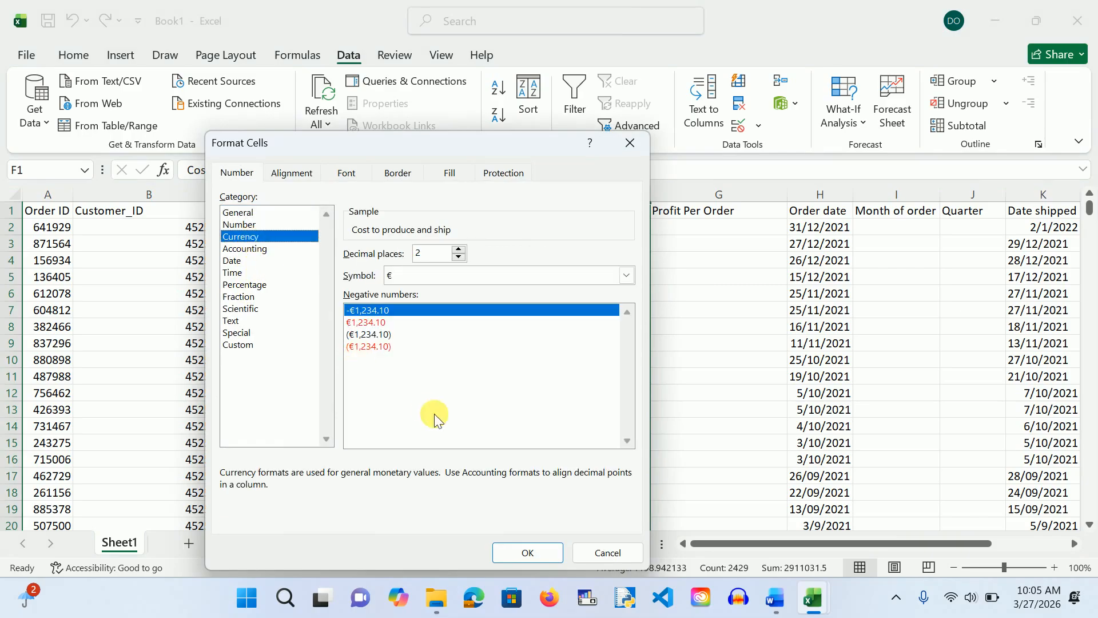
left_click(531, 549)
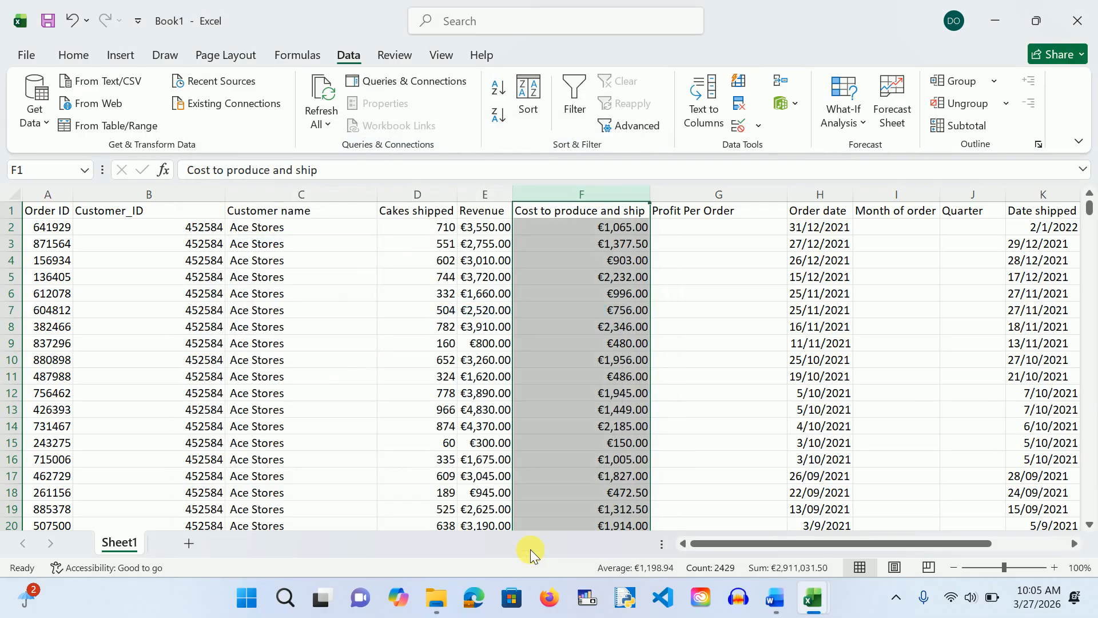
left_click(711, 375)
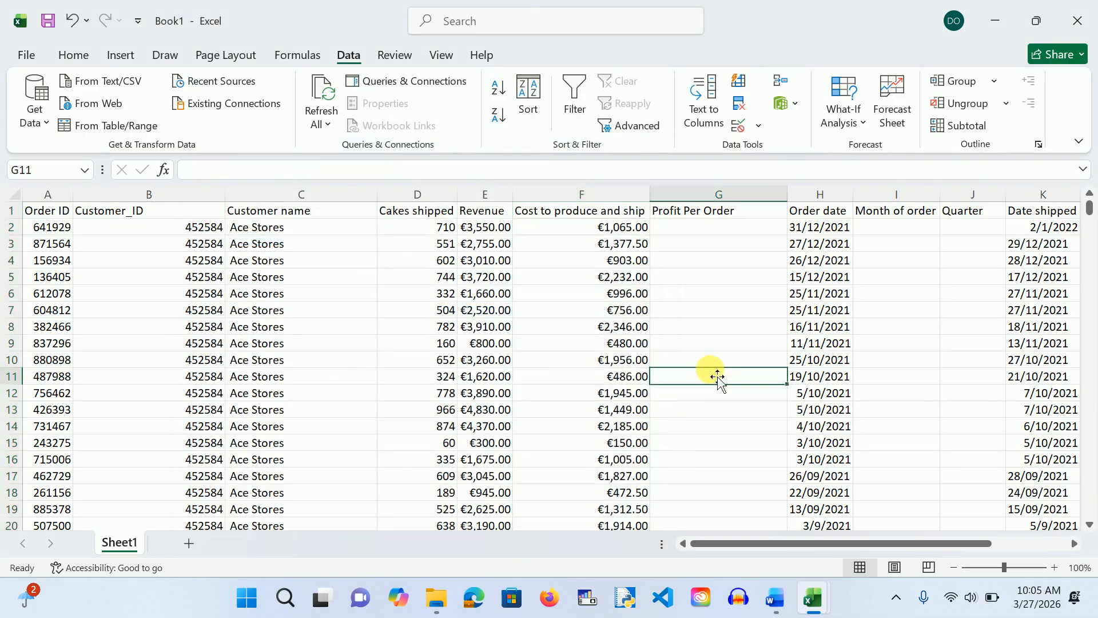
Step: Format the Profit Per Order column G as € currency with 2 decimals
left_click(709, 209)
key("ctrl+shift+Down")
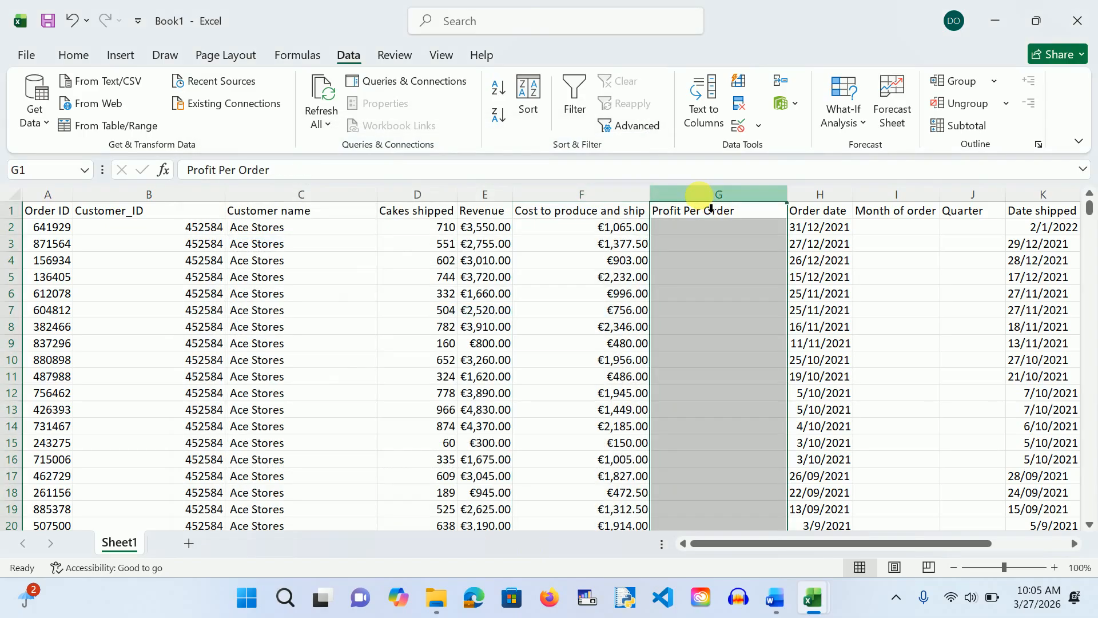
left_click(687, 233)
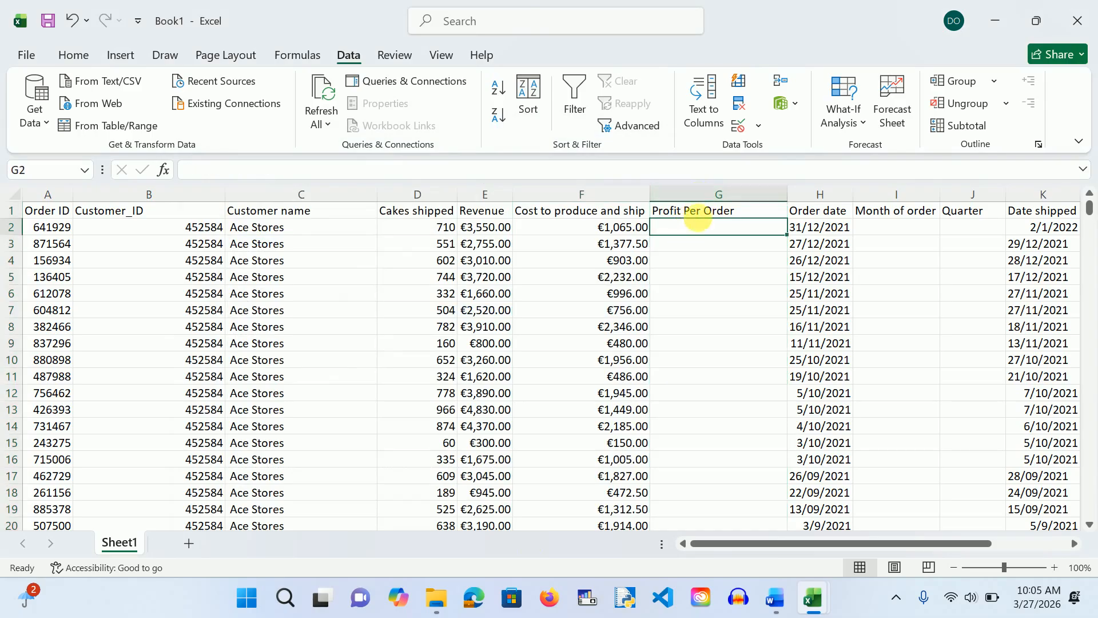
left_click(719, 195)
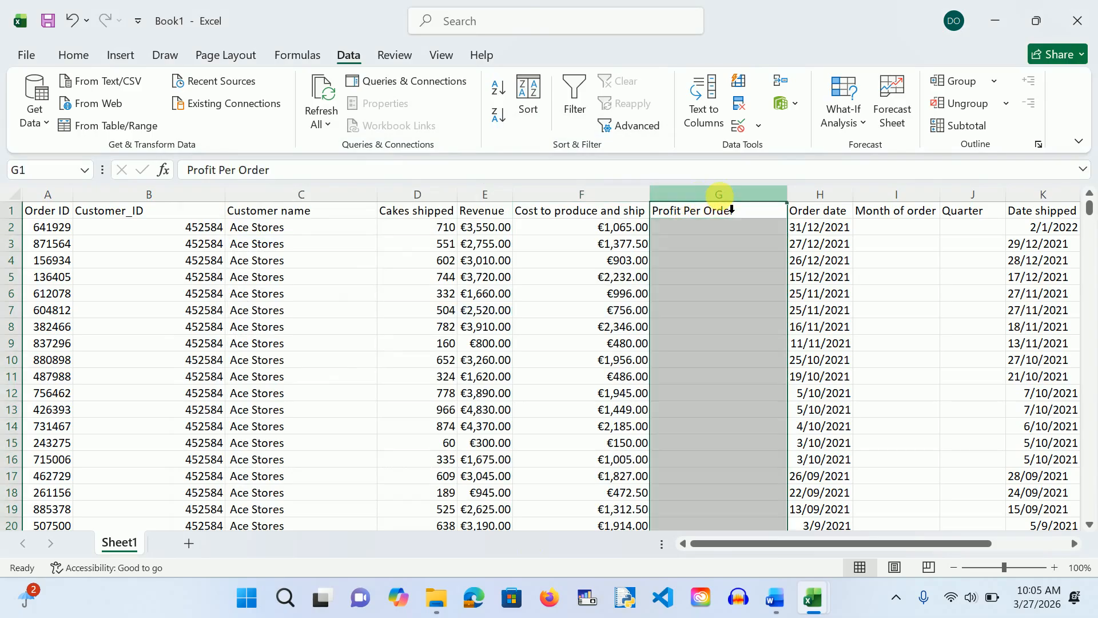
key("ctrl+1")
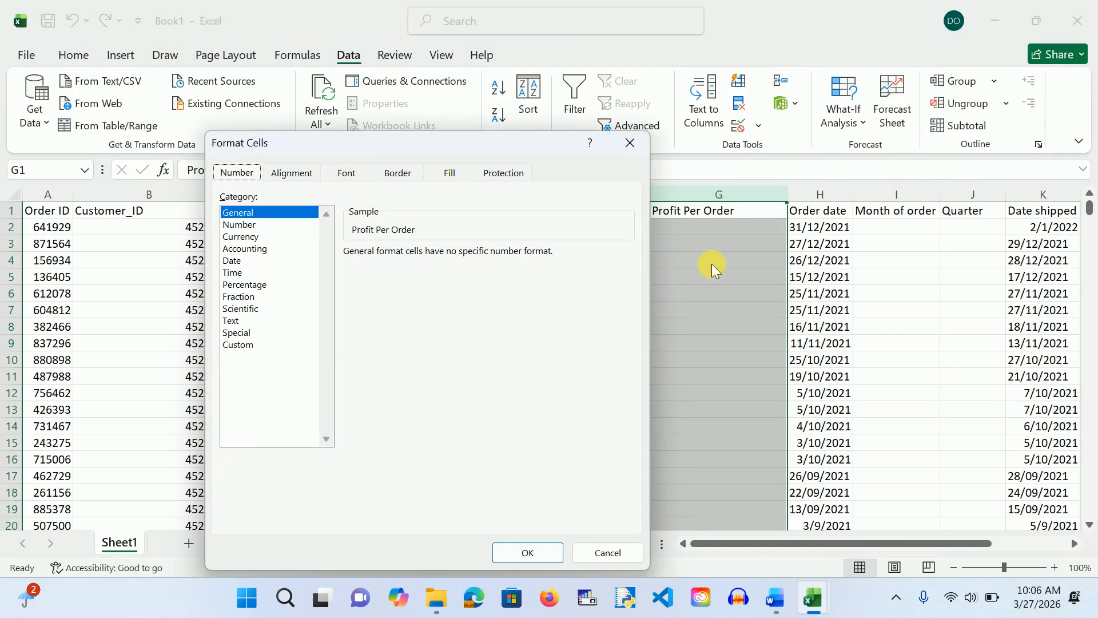
left_click(240, 237)
left_click(527, 552)
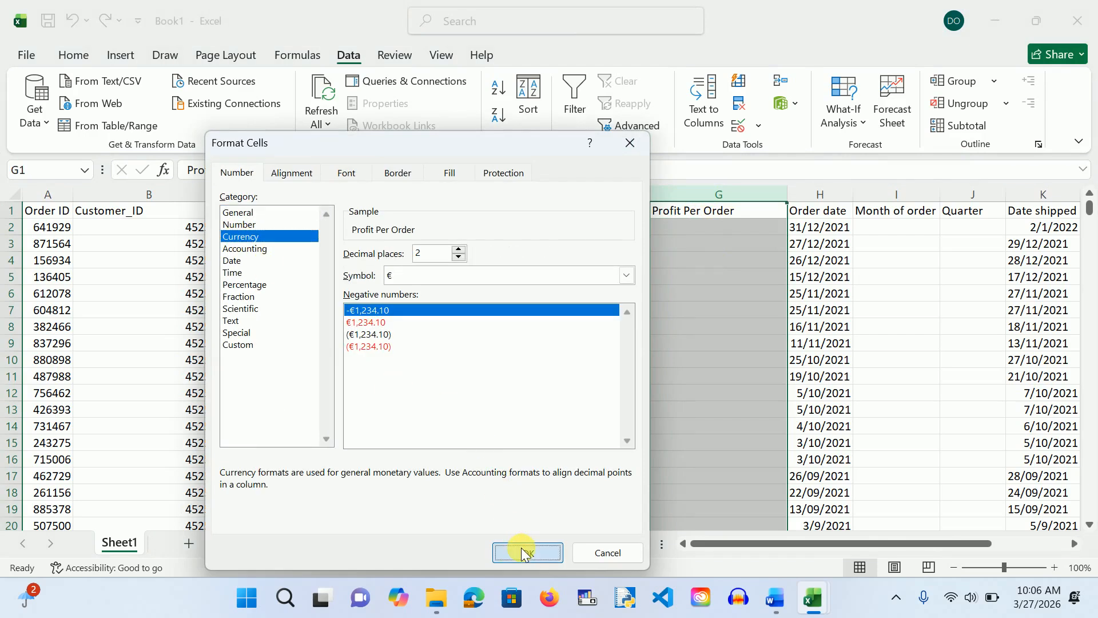
left_click_drag(733, 255, 677, 231)
left_click(677, 232)
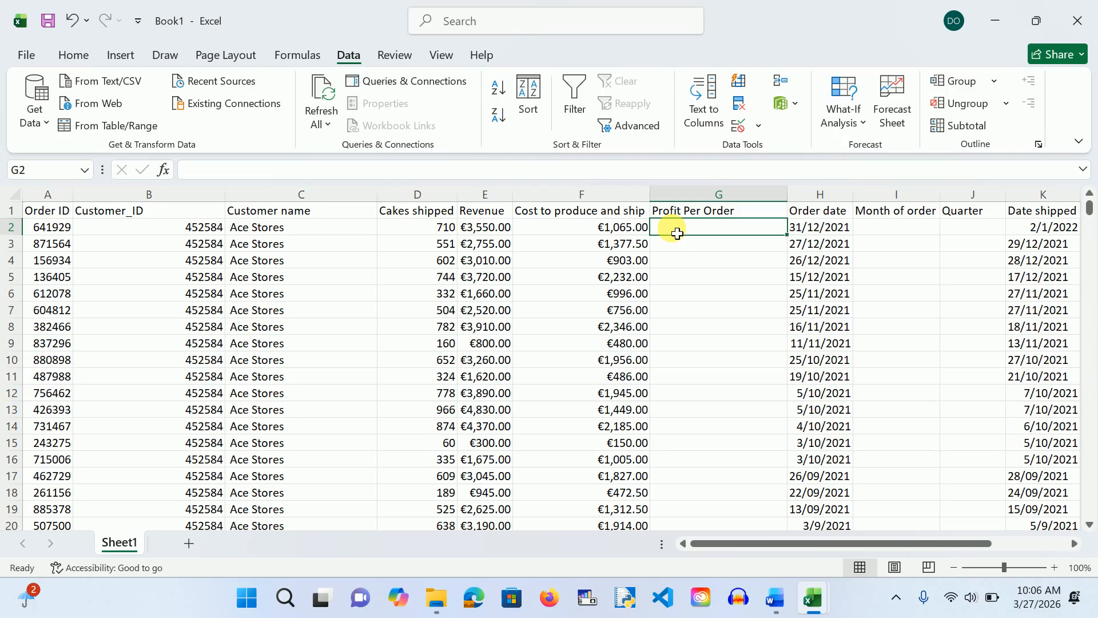
Step: Enter =E2-F2 in G2 and fill it down the whole Profit Per Order column
type("=")
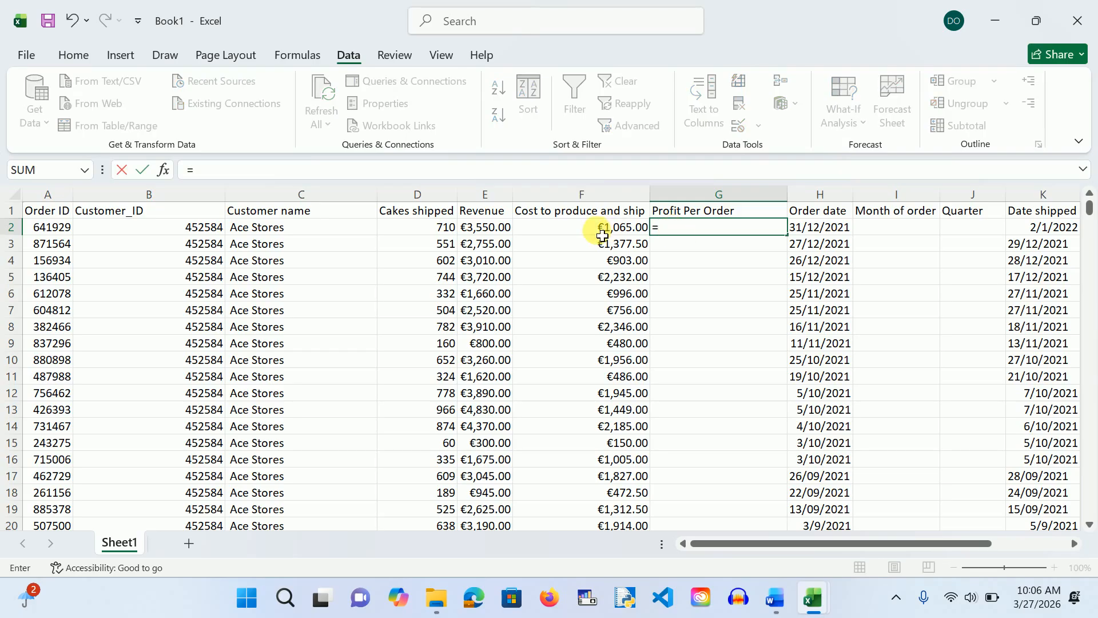
left_click(492, 230)
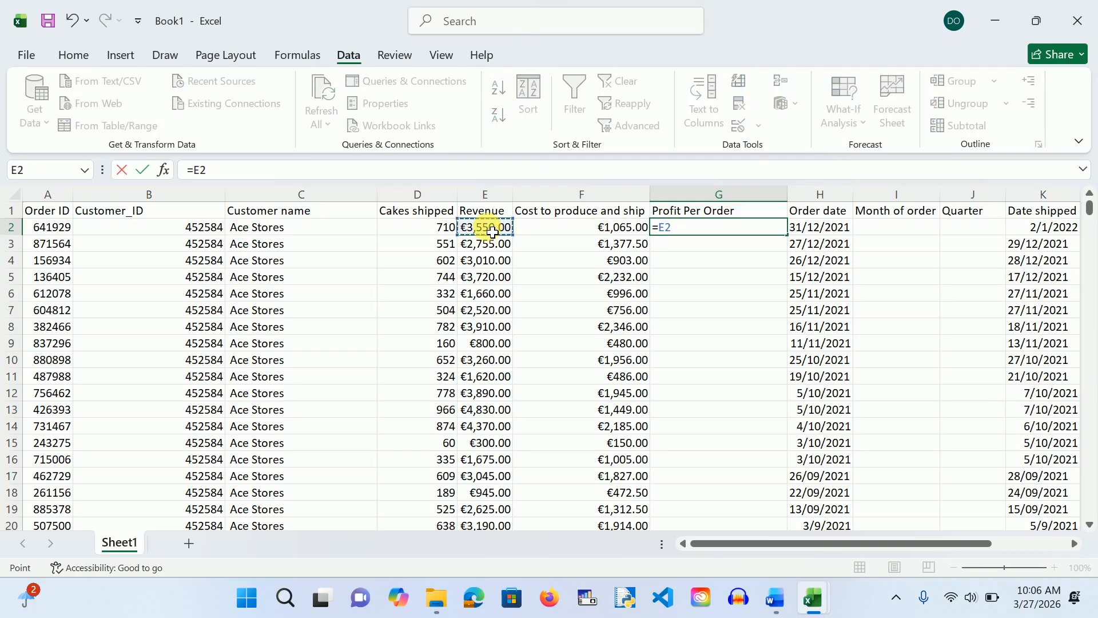
type("-")
left_click(579, 229)
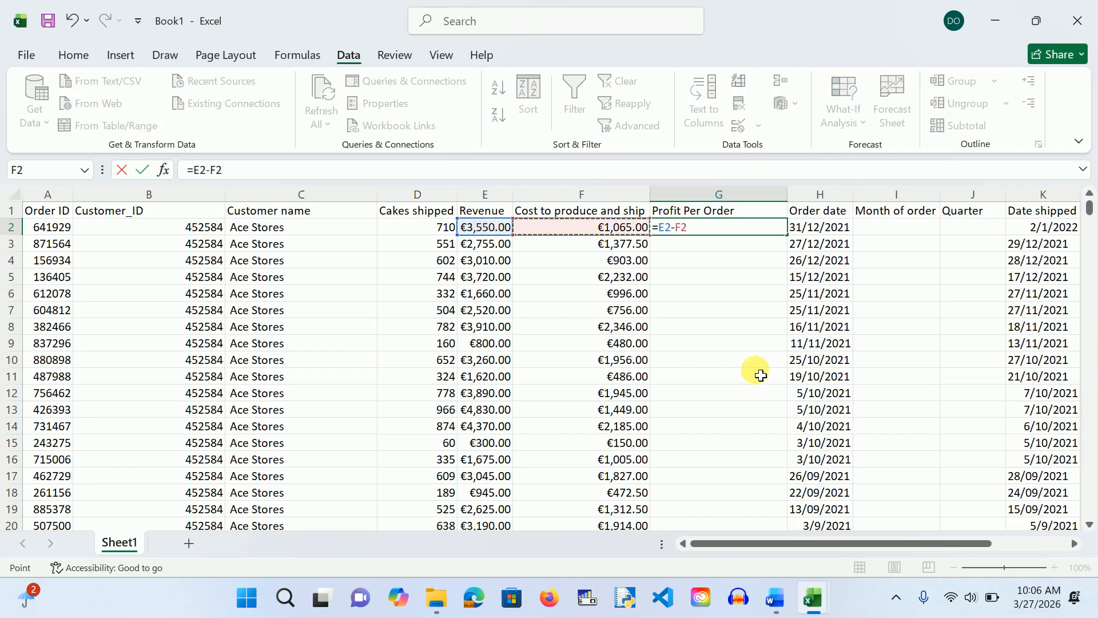
key("Return")
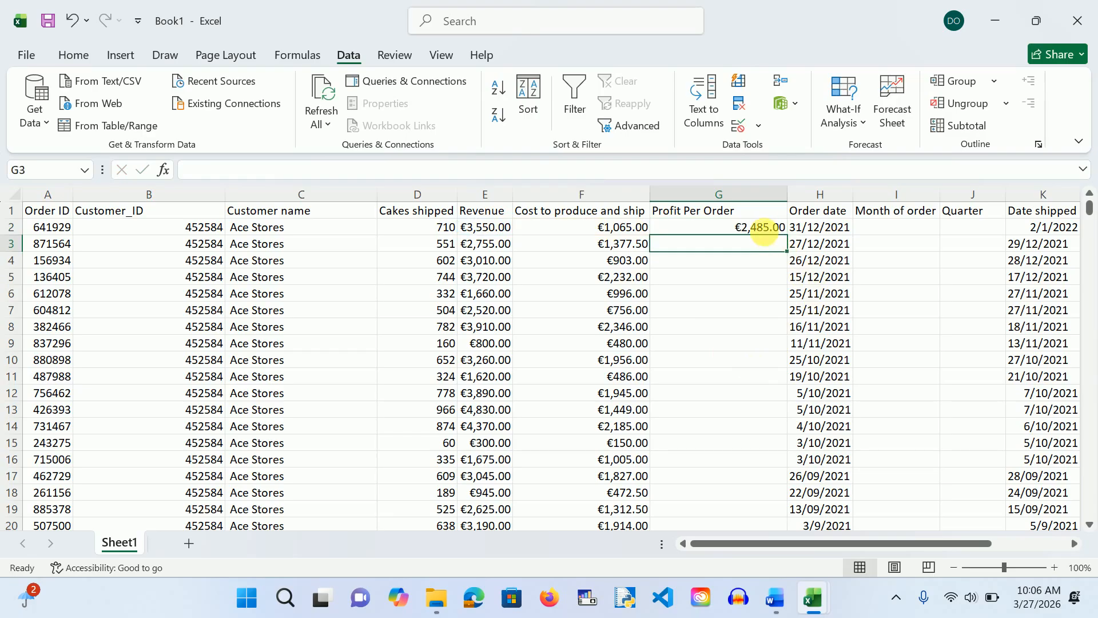
left_click(763, 229)
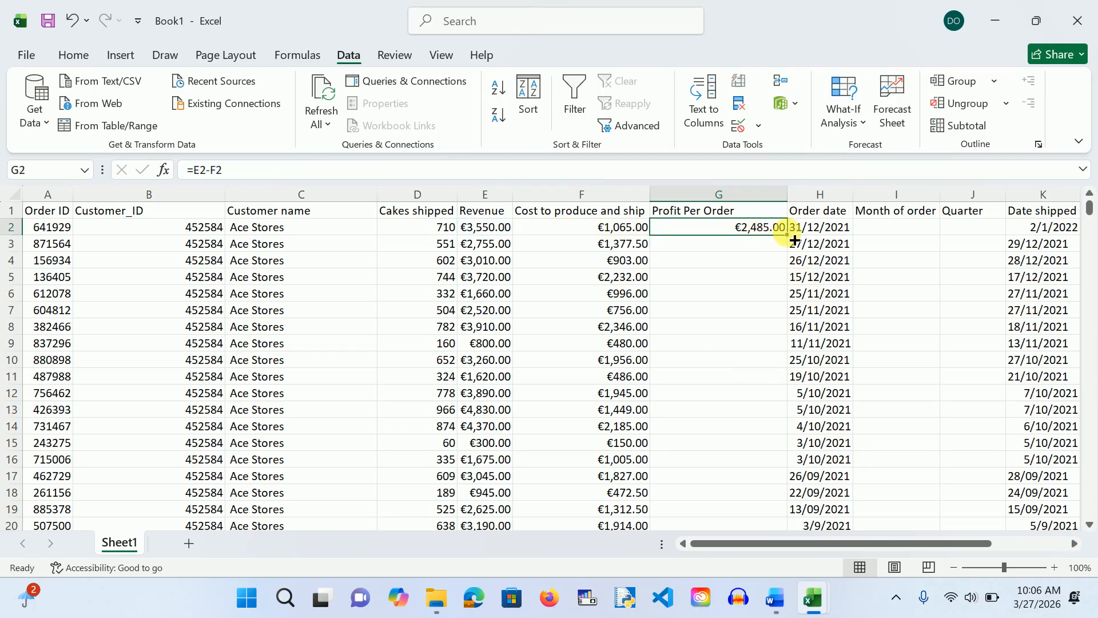
double_click(793, 239)
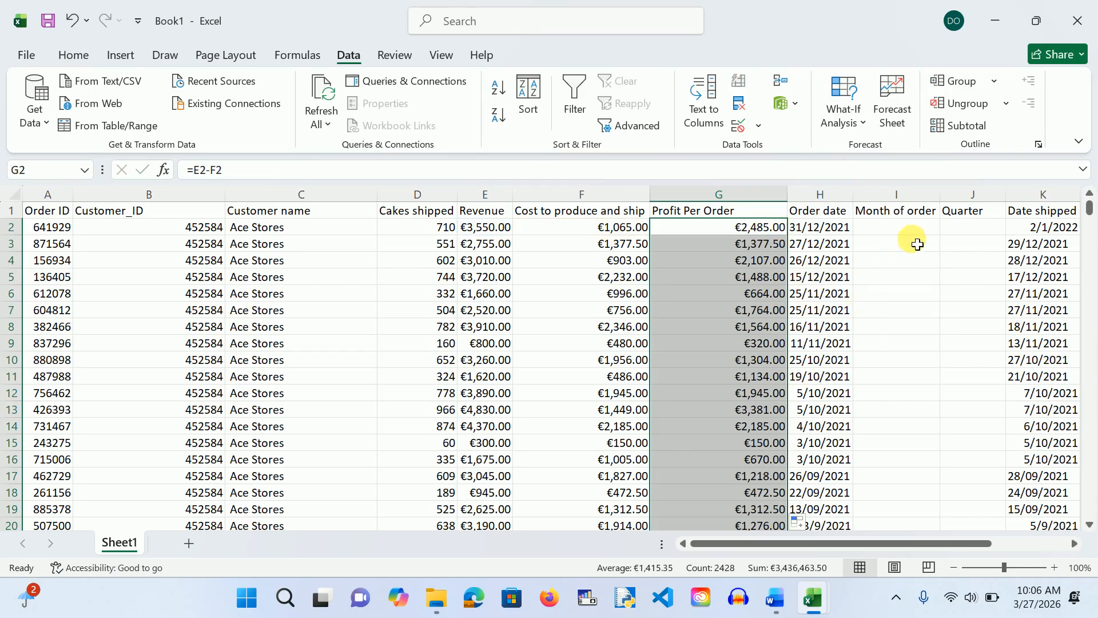
left_click(877, 233)
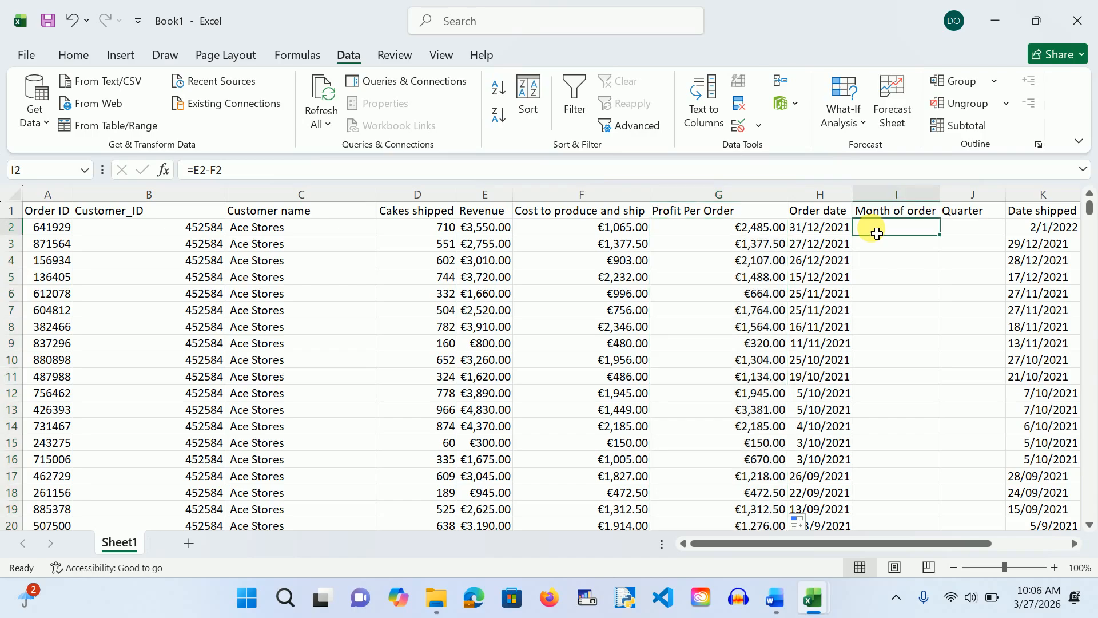
Step: Format Order date column H as Date with English (United Kingdom) locale, 14/03/2012 style
left_click(834, 234)
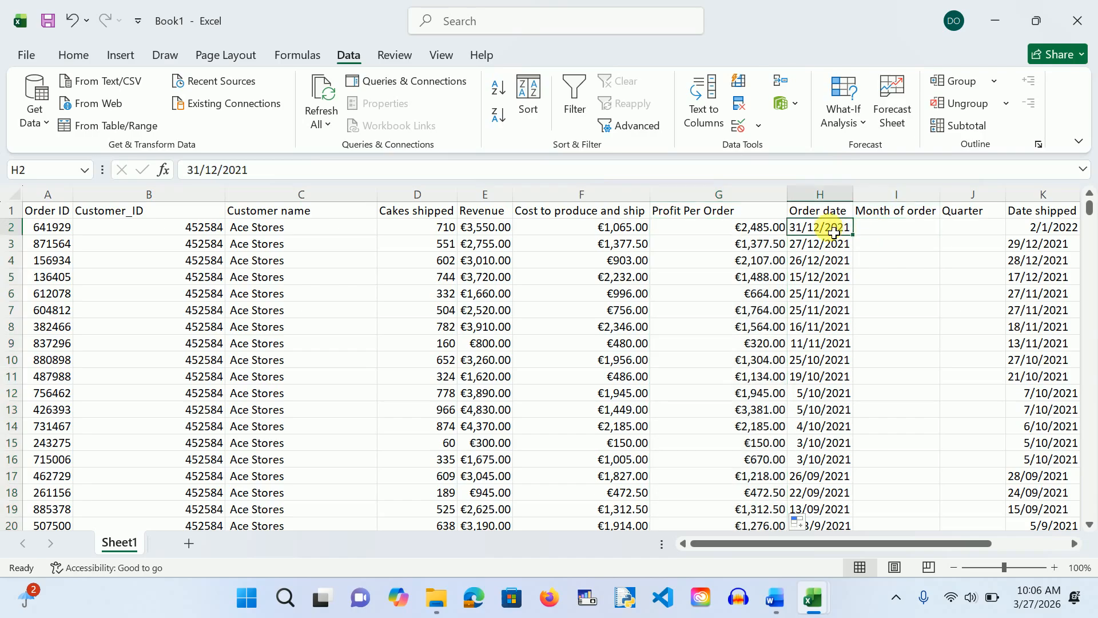
left_click(831, 201)
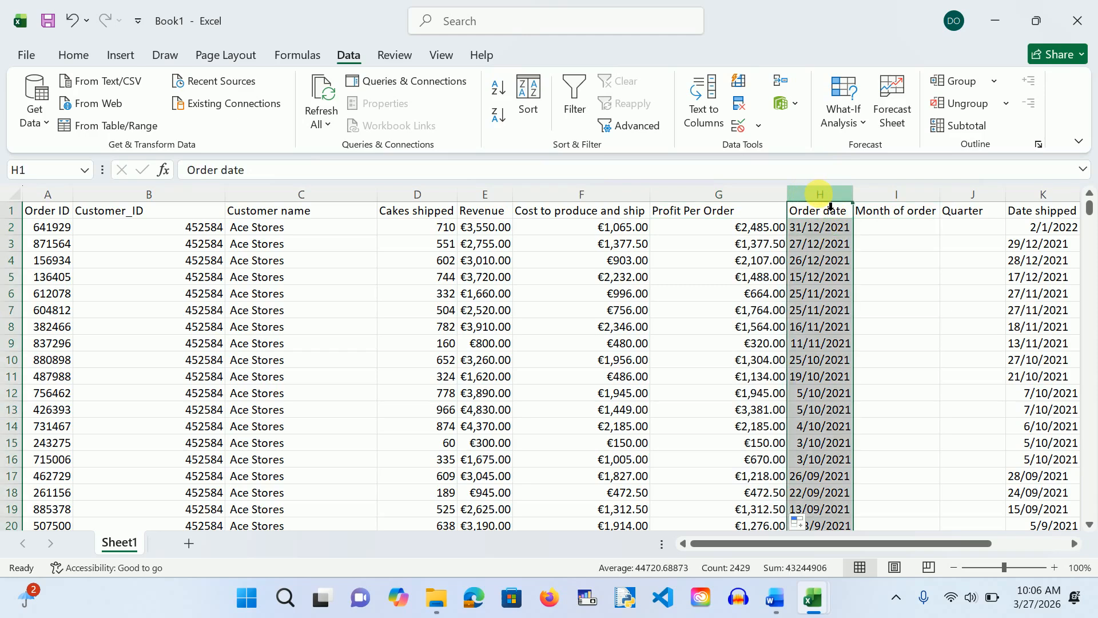
right_click(837, 252)
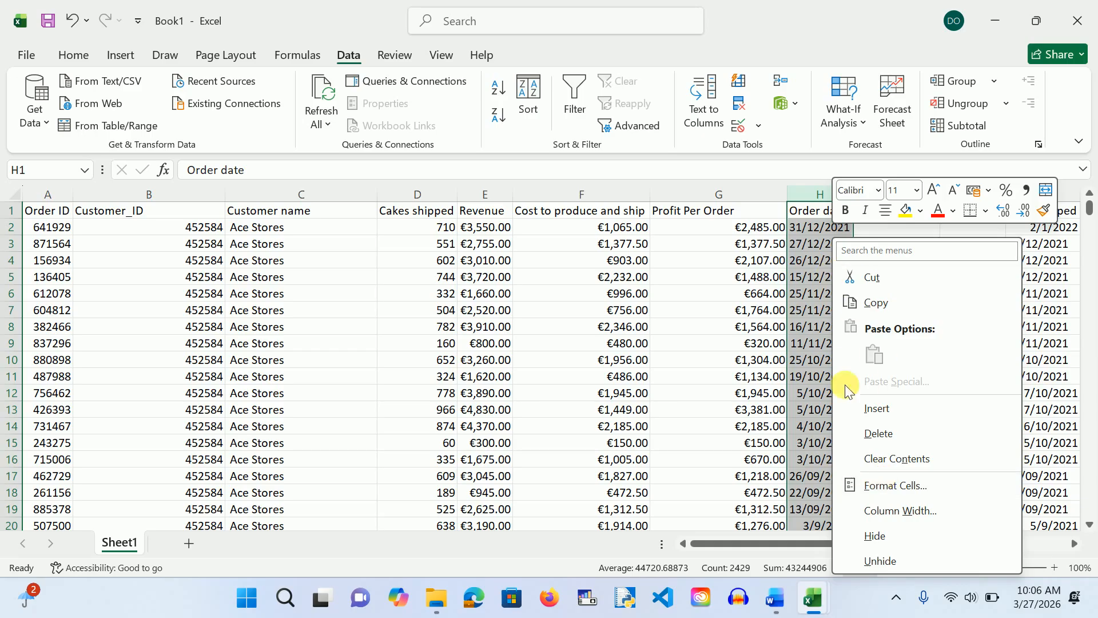
left_click(890, 486)
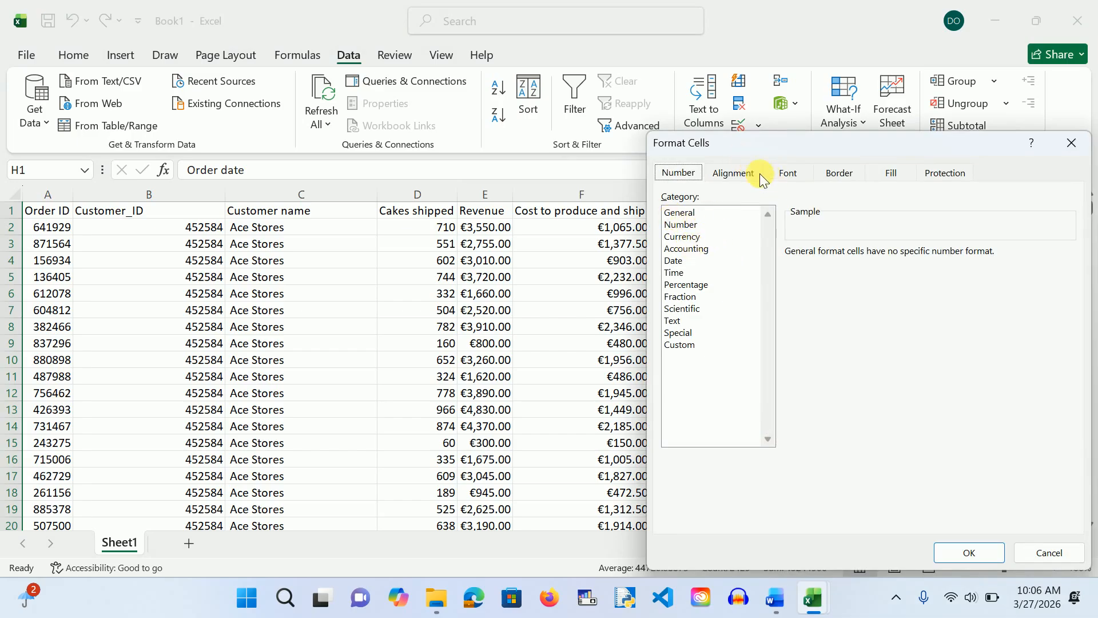
left_click(678, 262)
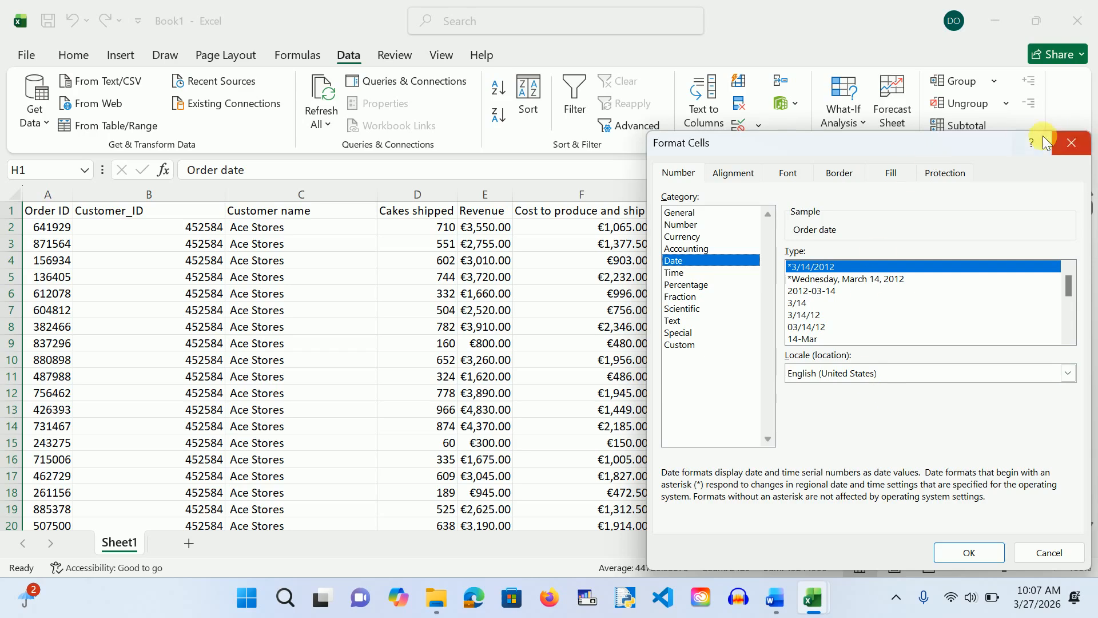
left_click_drag(980, 148, 547, 223)
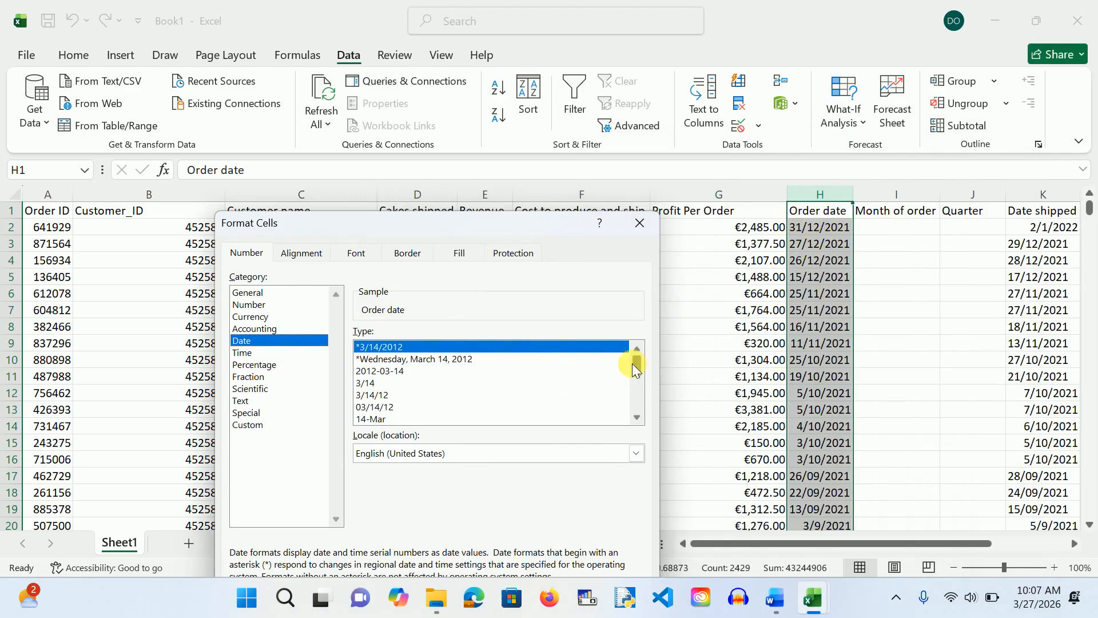
scroll(629, 363, "down", 1)
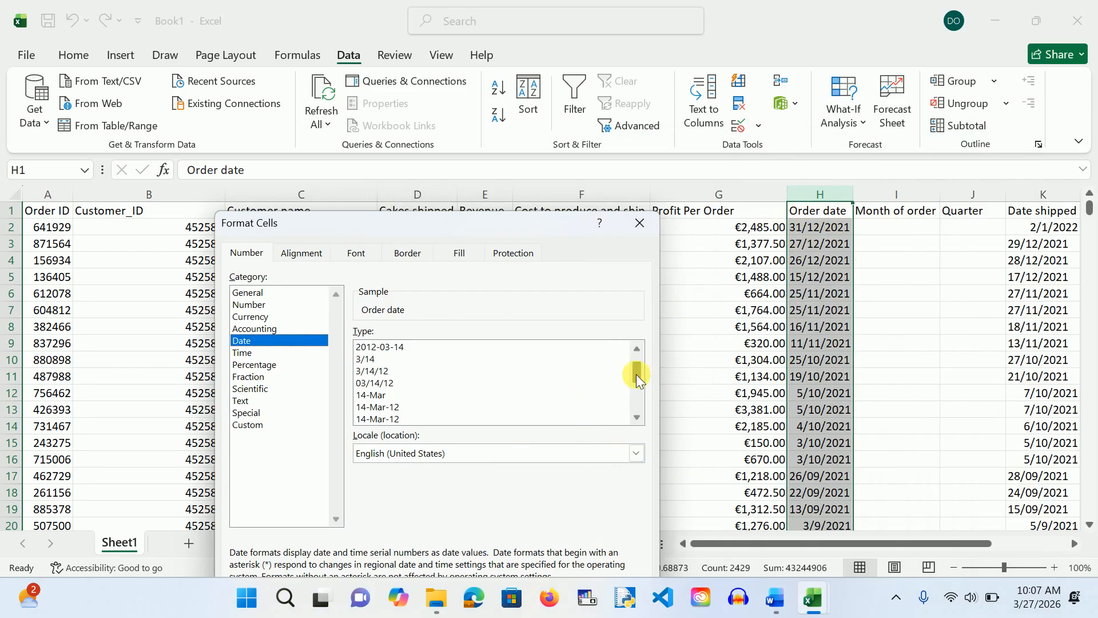
scroll(639, 359, "up", 1)
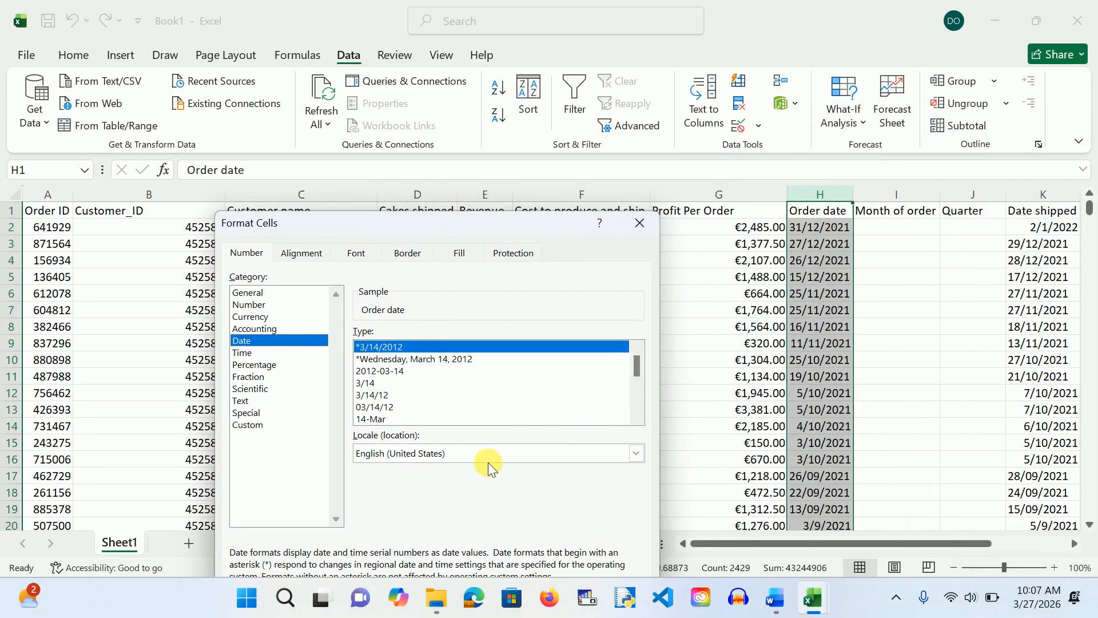
left_click(637, 453)
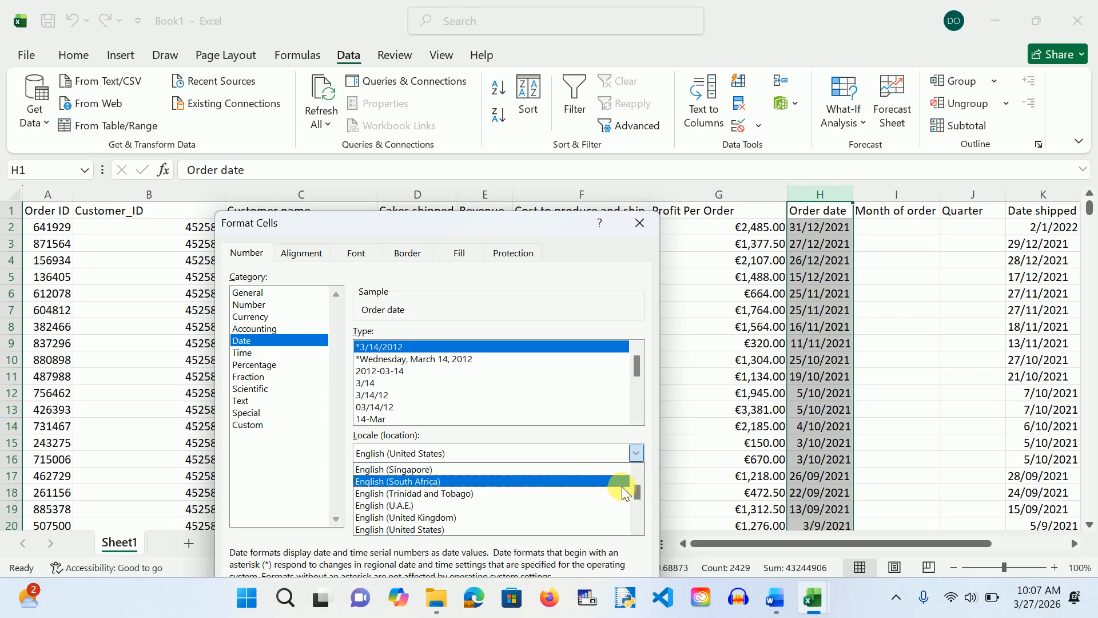
left_click(510, 519)
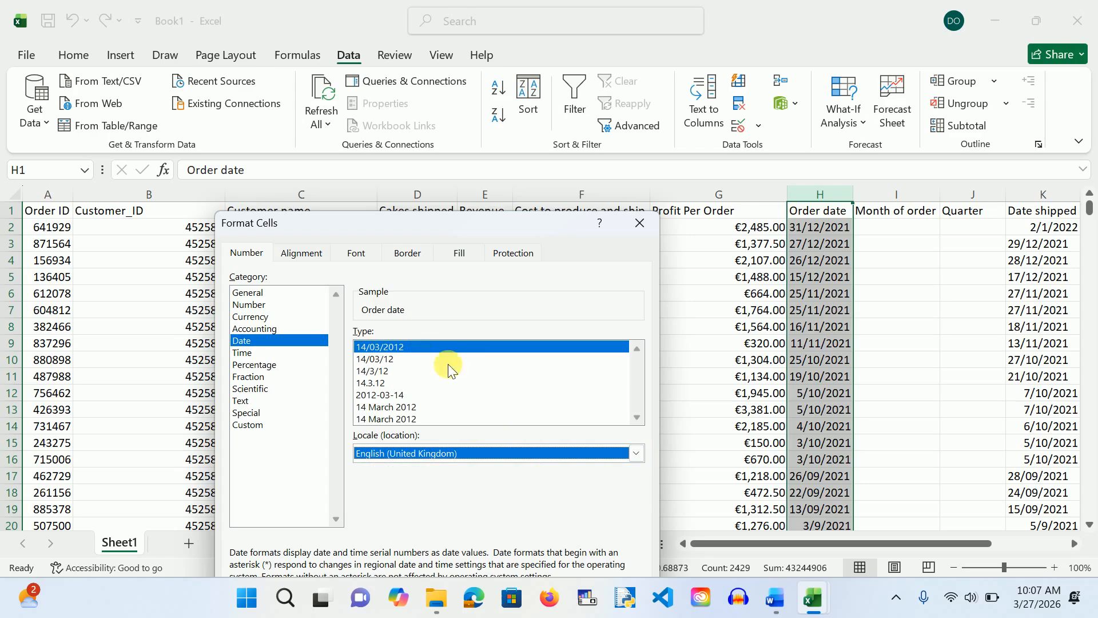
left_click(393, 346)
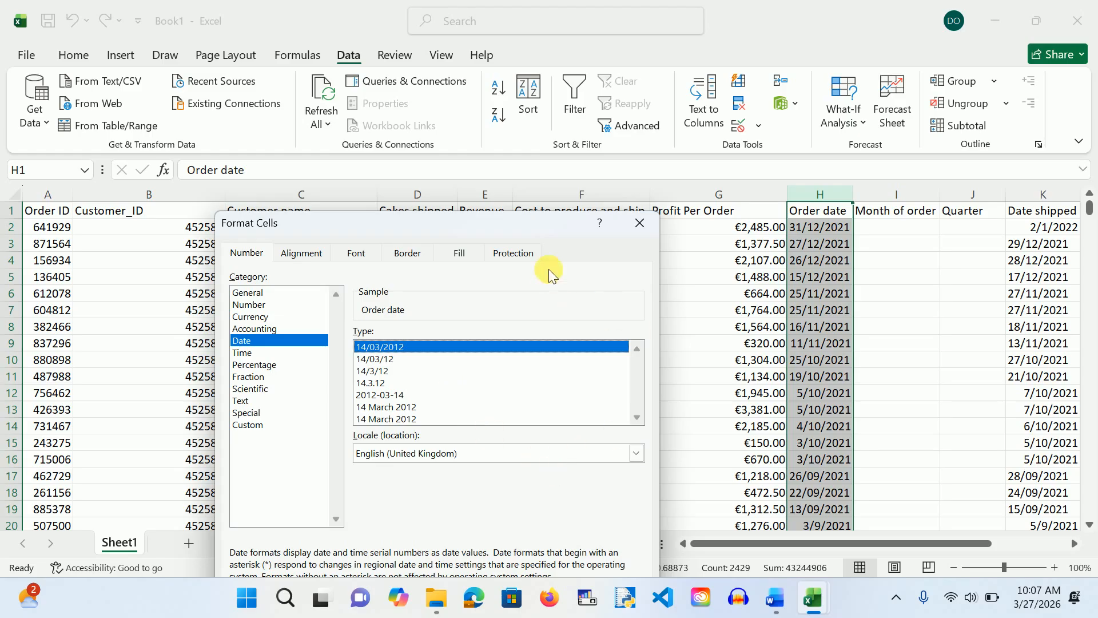
left_click_drag(533, 233, 547, 103)
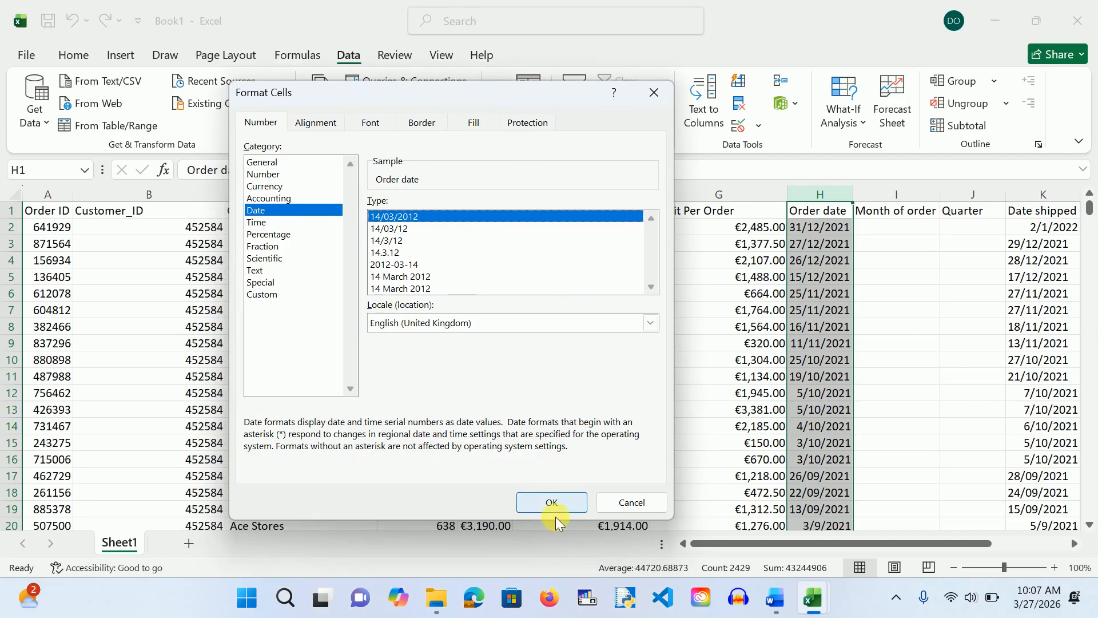
left_click(545, 501)
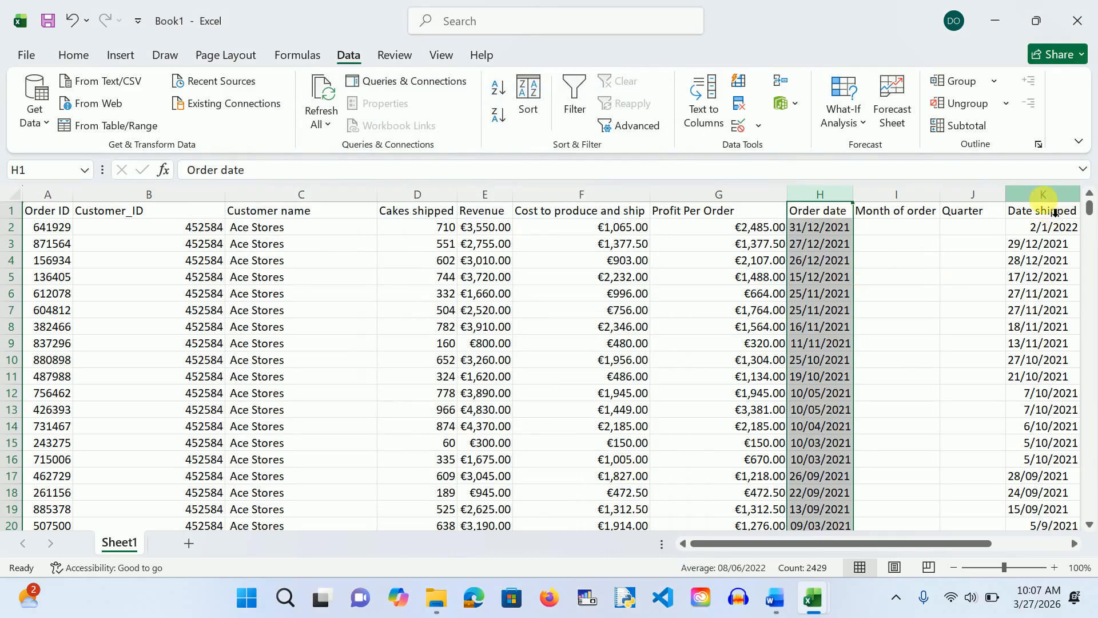
Step: Apply the Date number format to the Date shipped column (column K)
left_click(1047, 195)
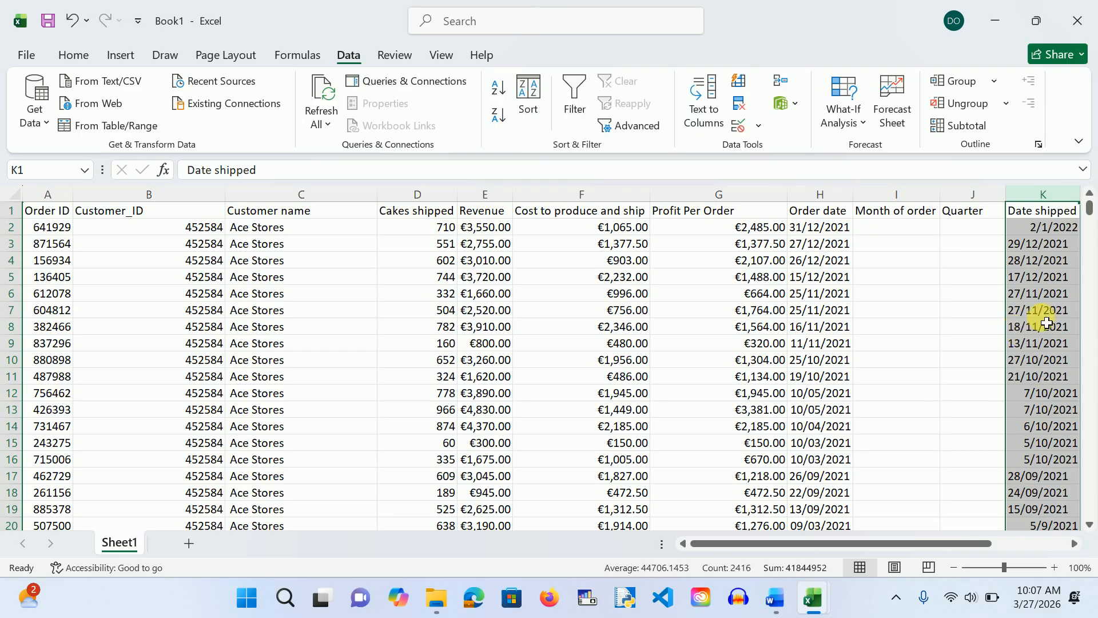
right_click(1061, 267)
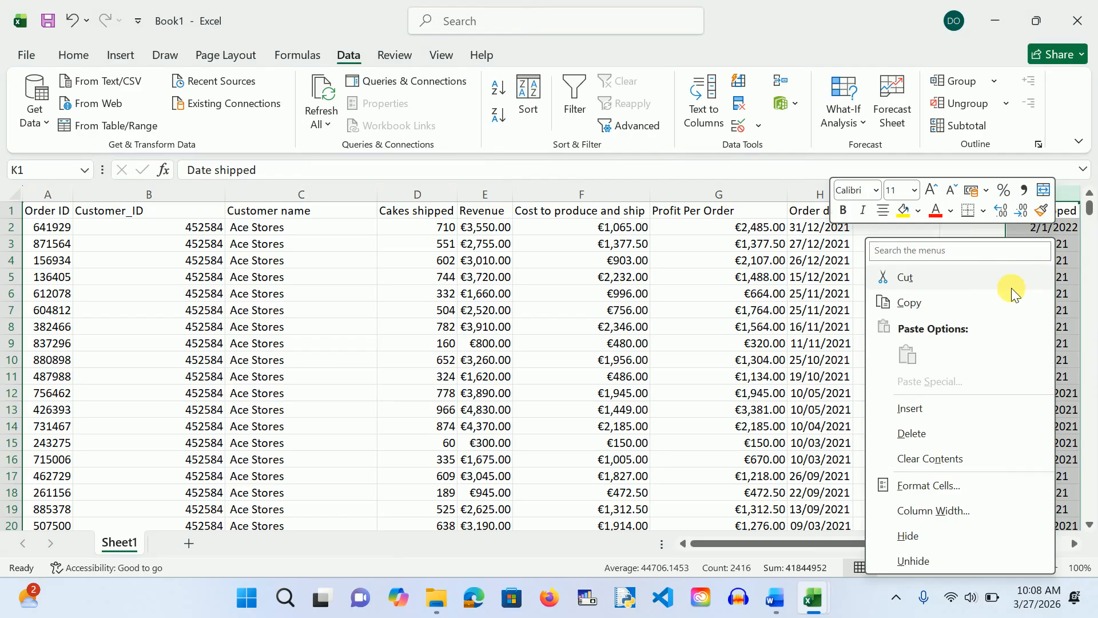
left_click(1080, 277)
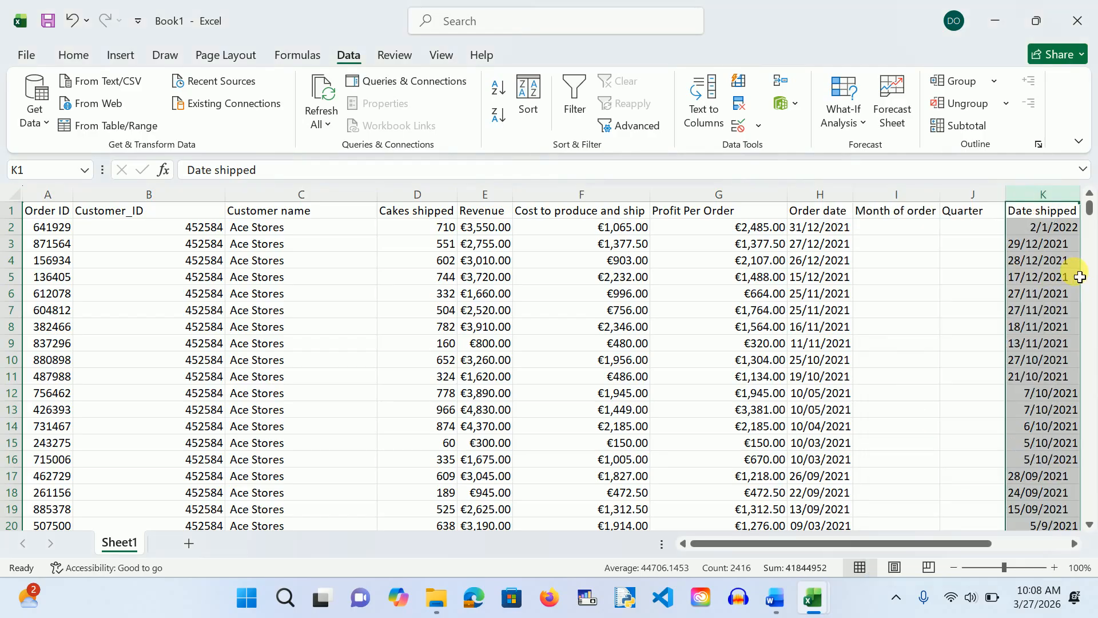
key("ctrl+1")
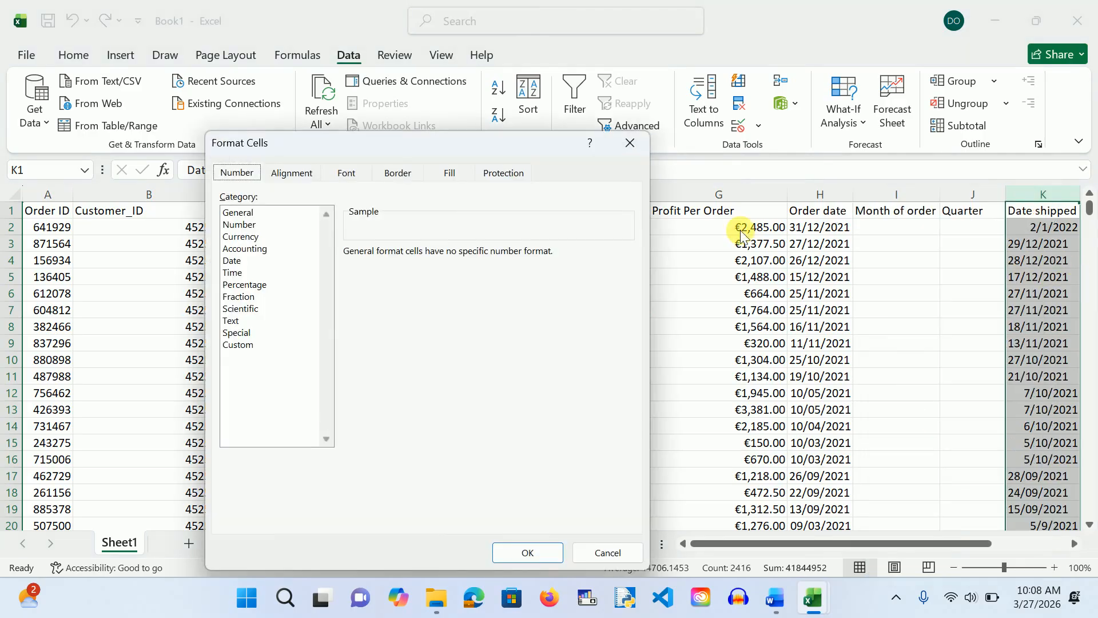
left_click(238, 261)
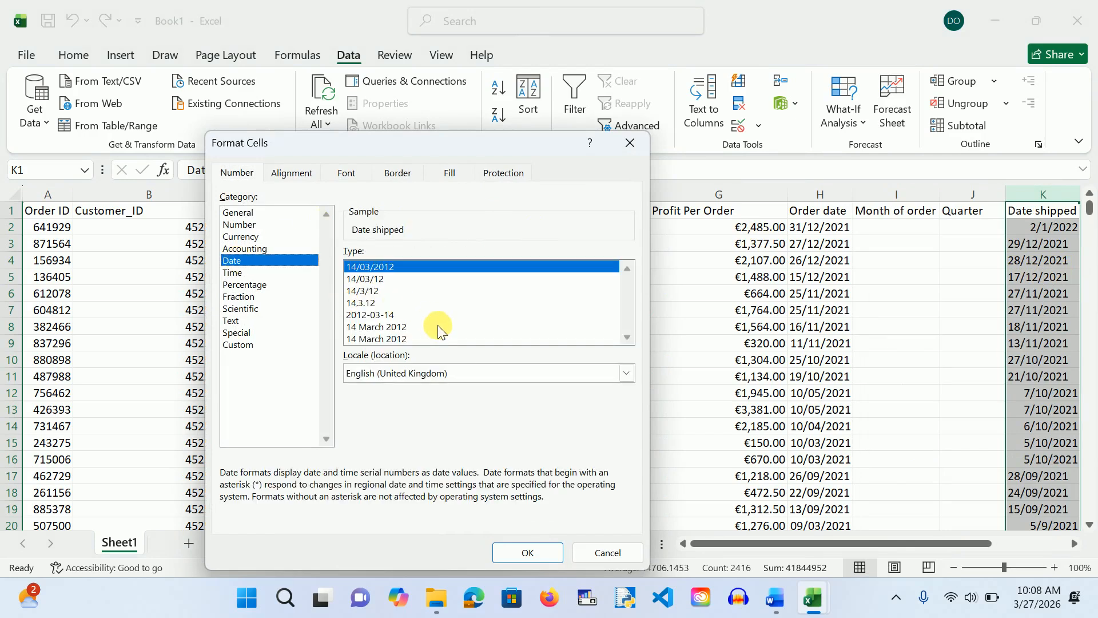
left_click(527, 553)
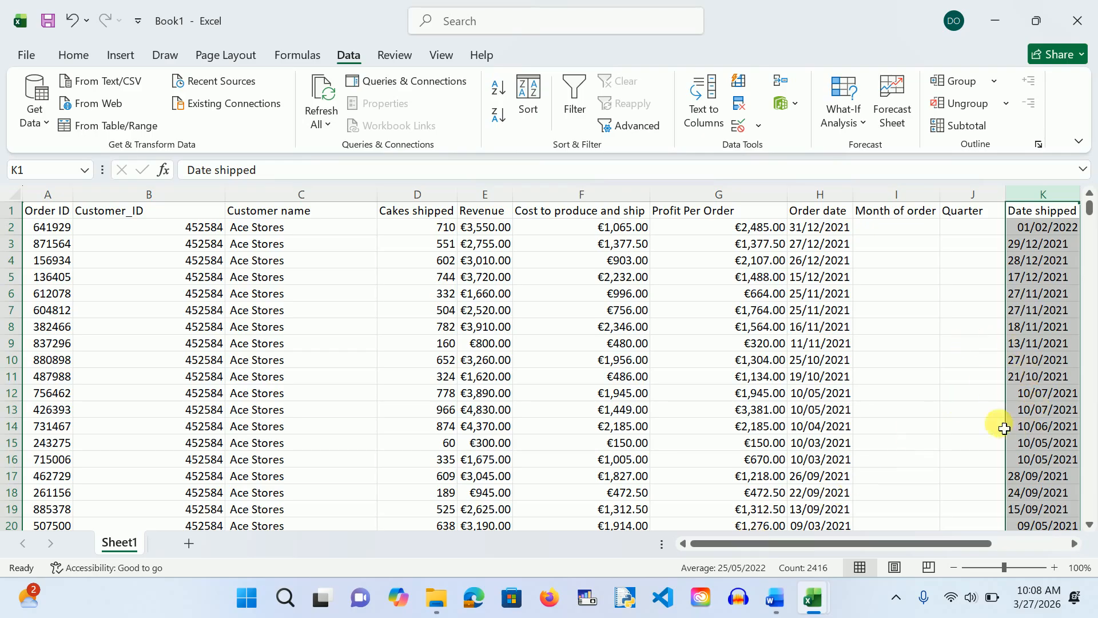
Step: Check the order date in H6, then select the Order date column H
left_click(827, 291)
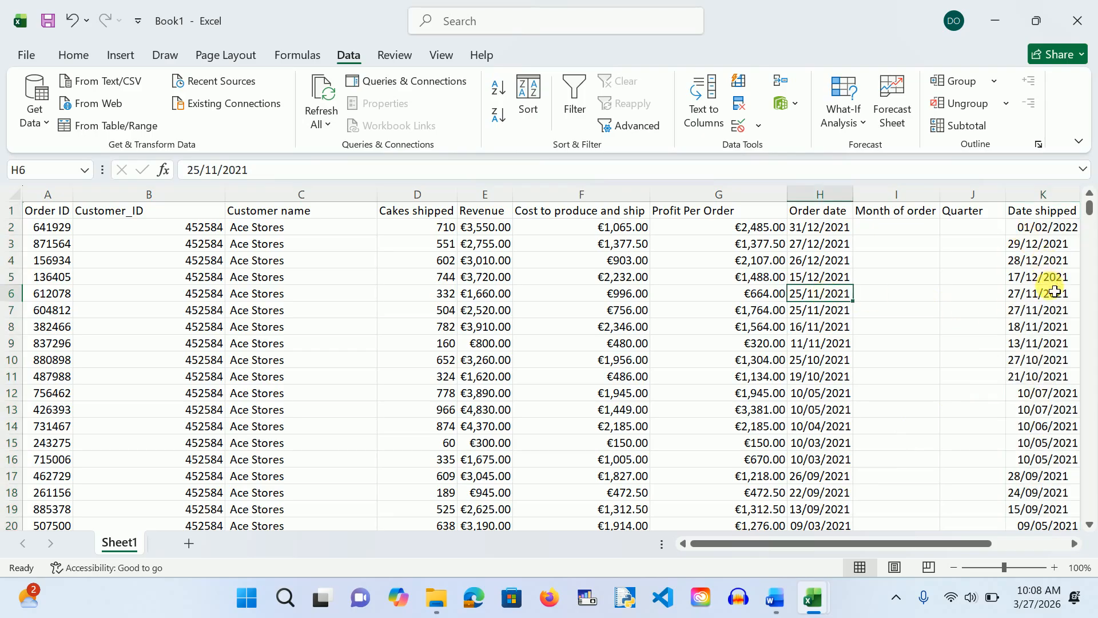
left_click(1046, 199)
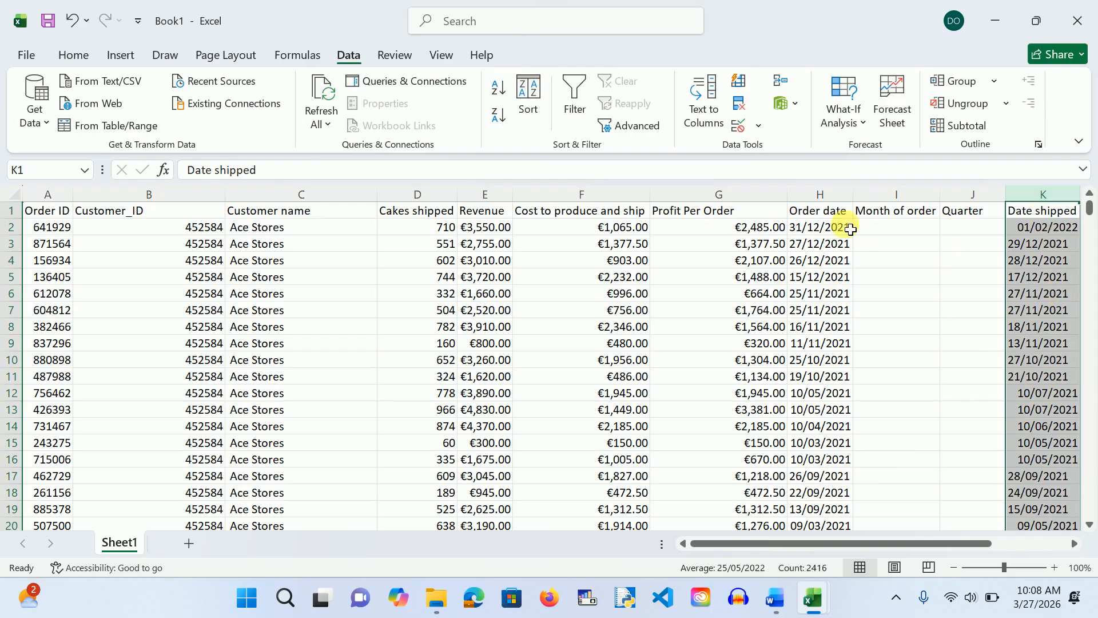
left_click(821, 198)
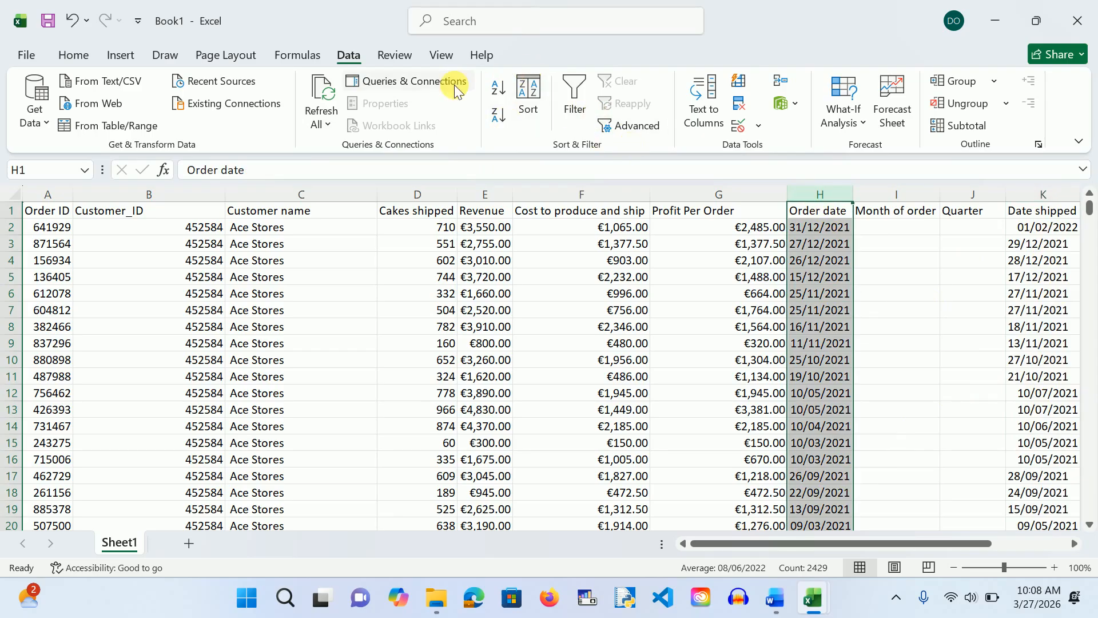
Step: Run Text to Columns on Order date with Tab as the only delimiter
left_click(695, 113)
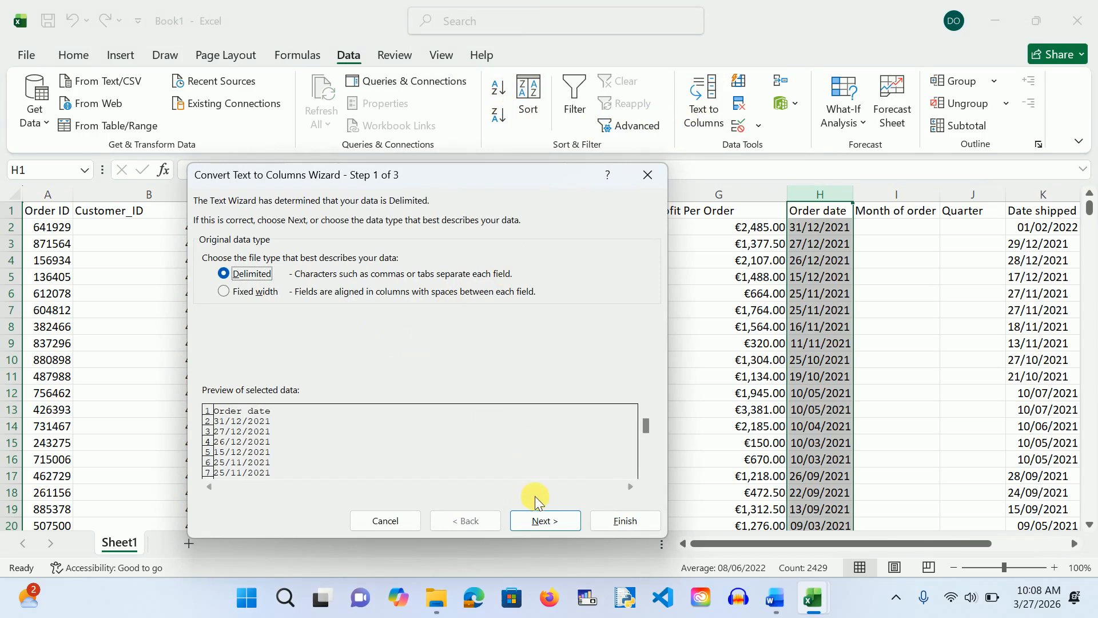
left_click(543, 522)
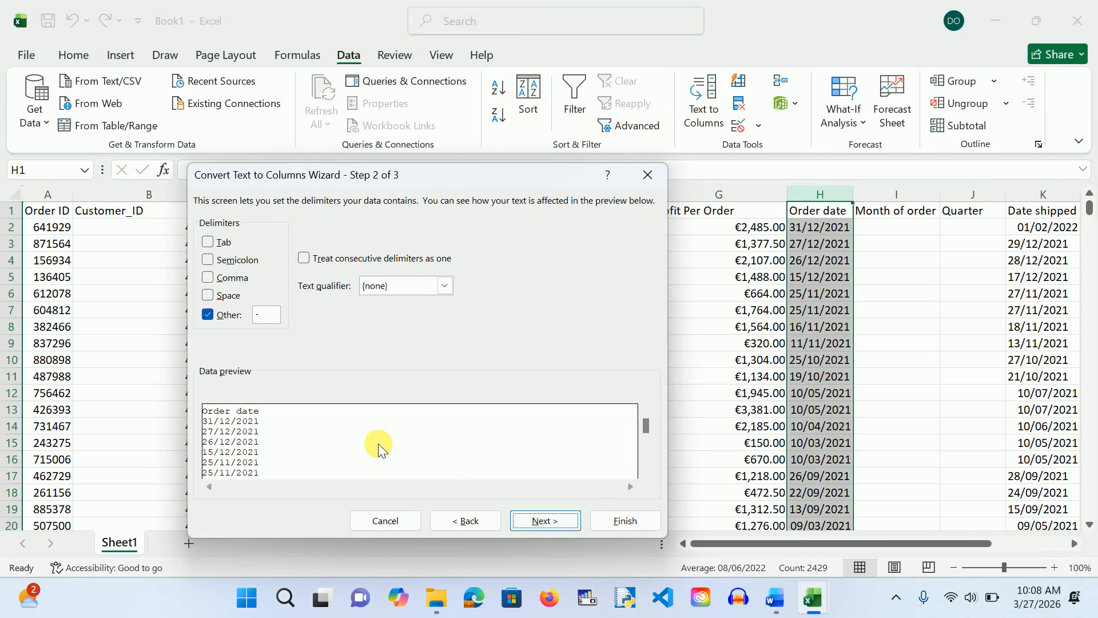
left_click(207, 242)
left_click(210, 317)
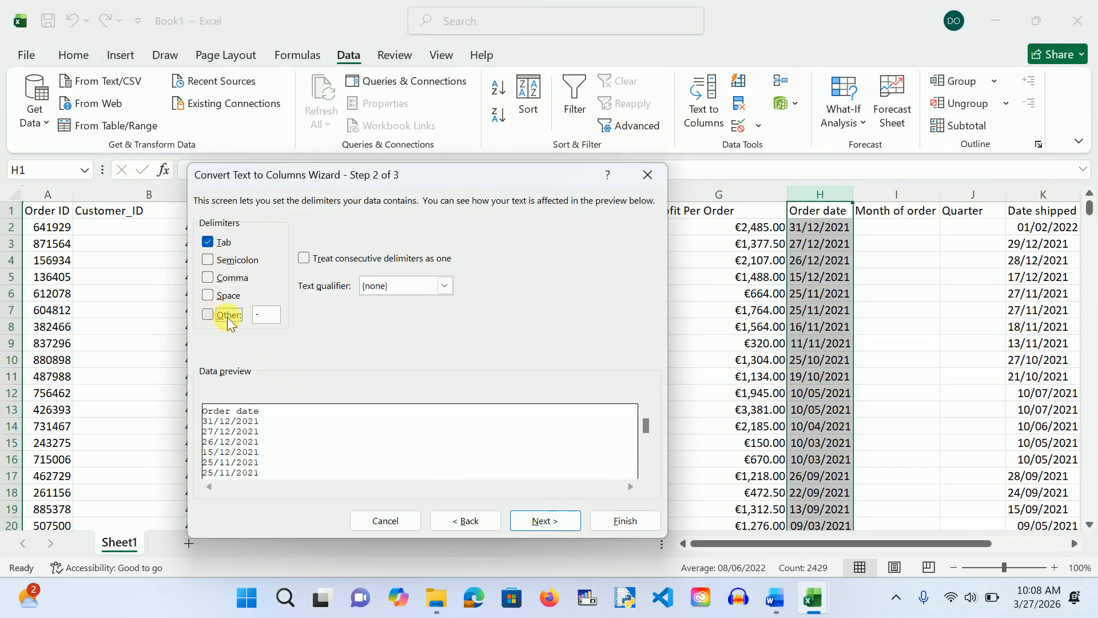
left_click(270, 315)
key("BackSpace")
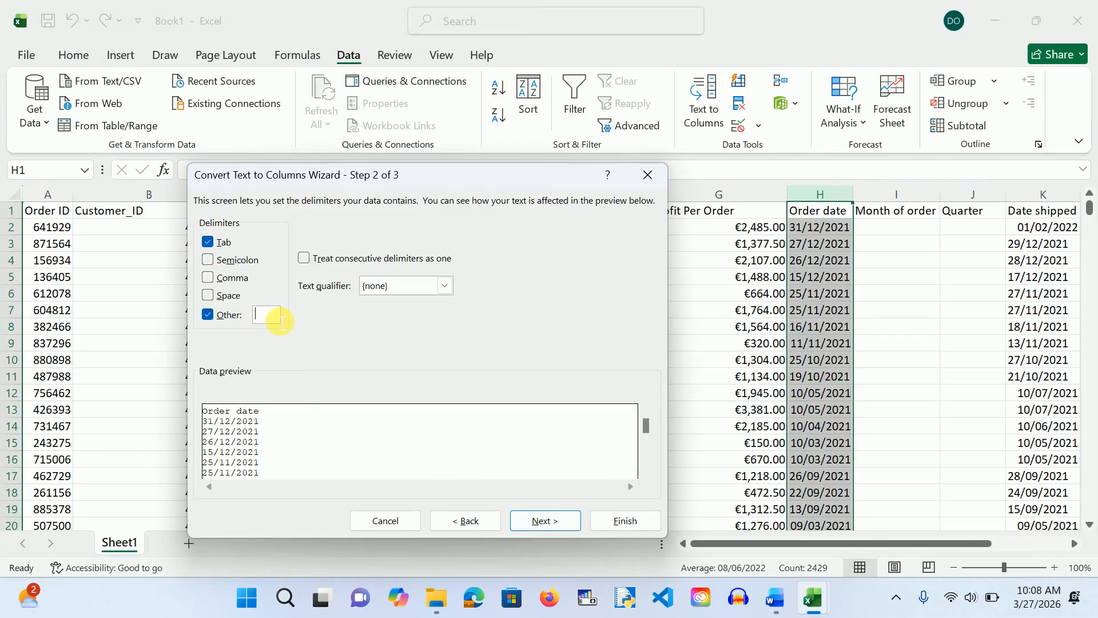
left_click(212, 315)
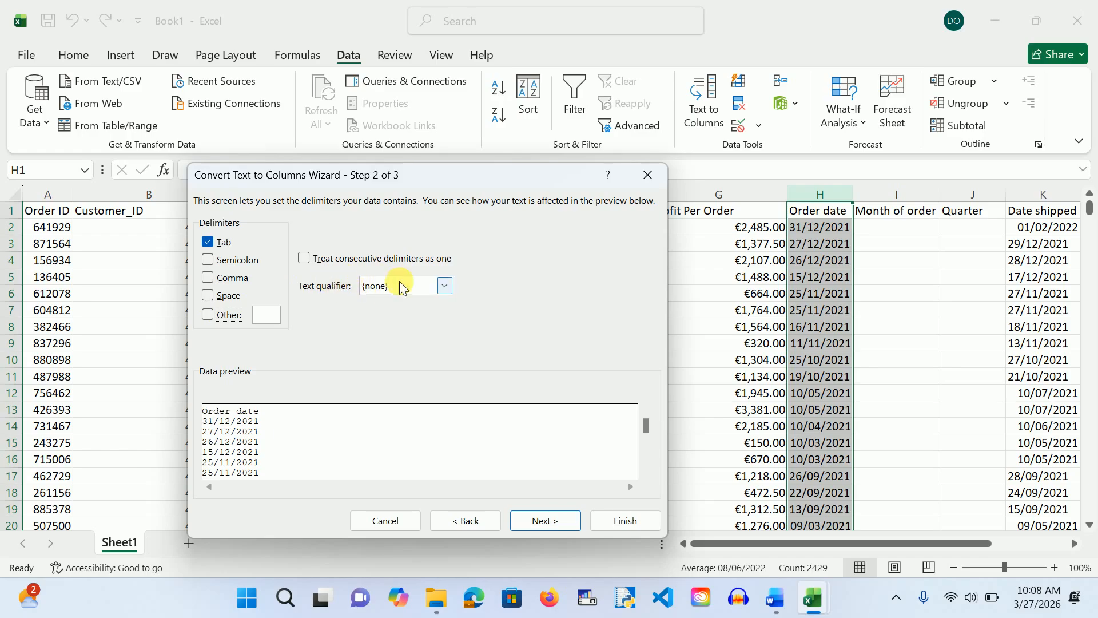
Step: Import the Order date column as DMY dates and finish the conversion
left_click(544, 520)
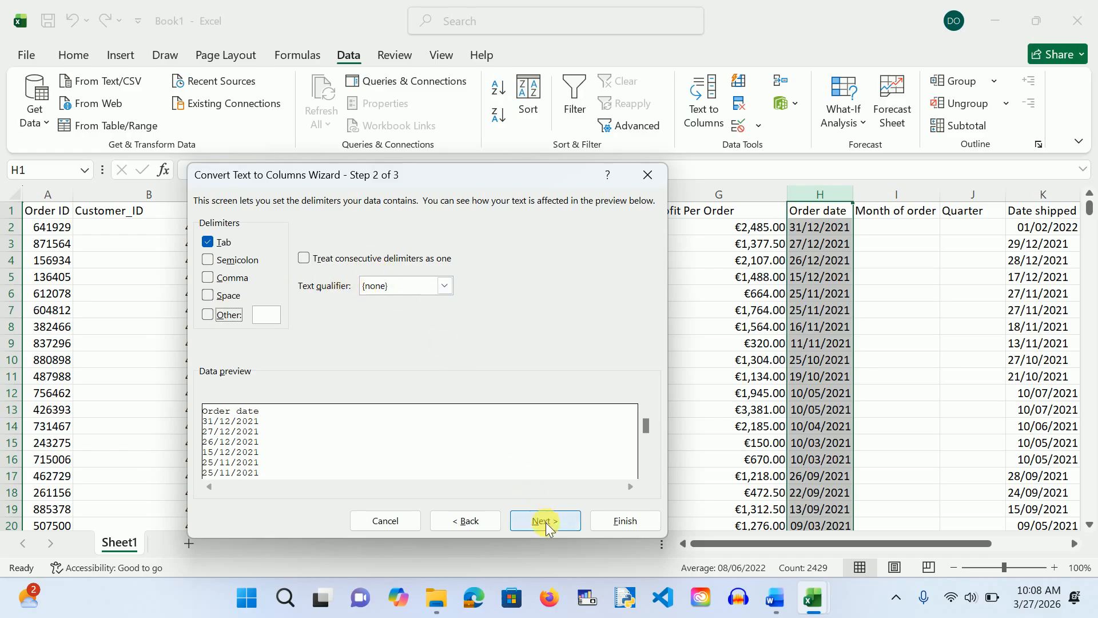
left_click(218, 282)
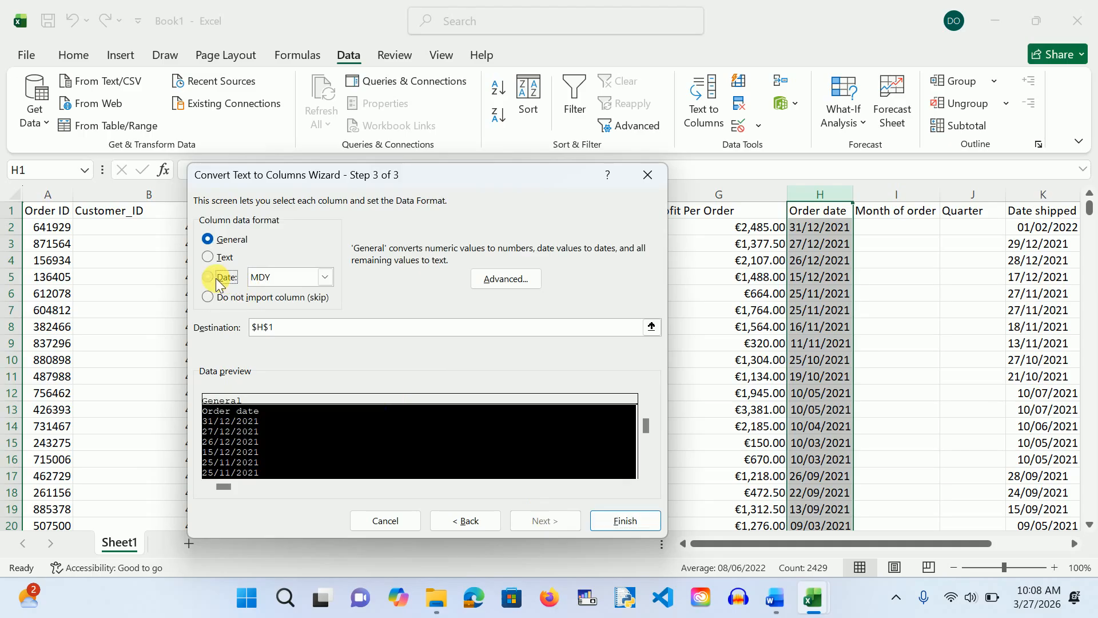
left_click(327, 277)
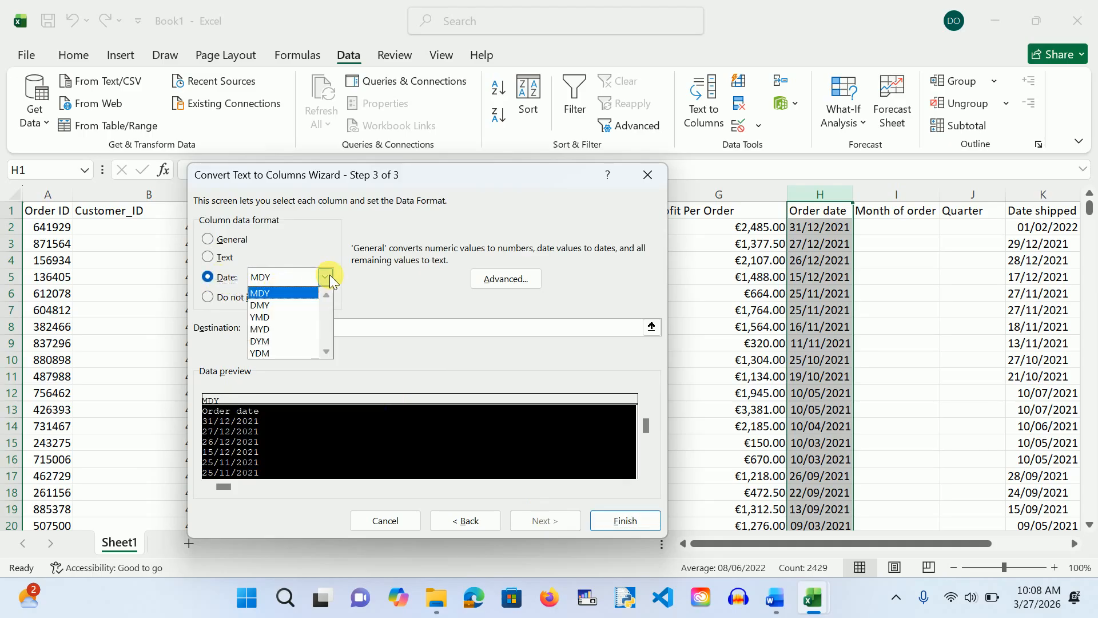
left_click(308, 309)
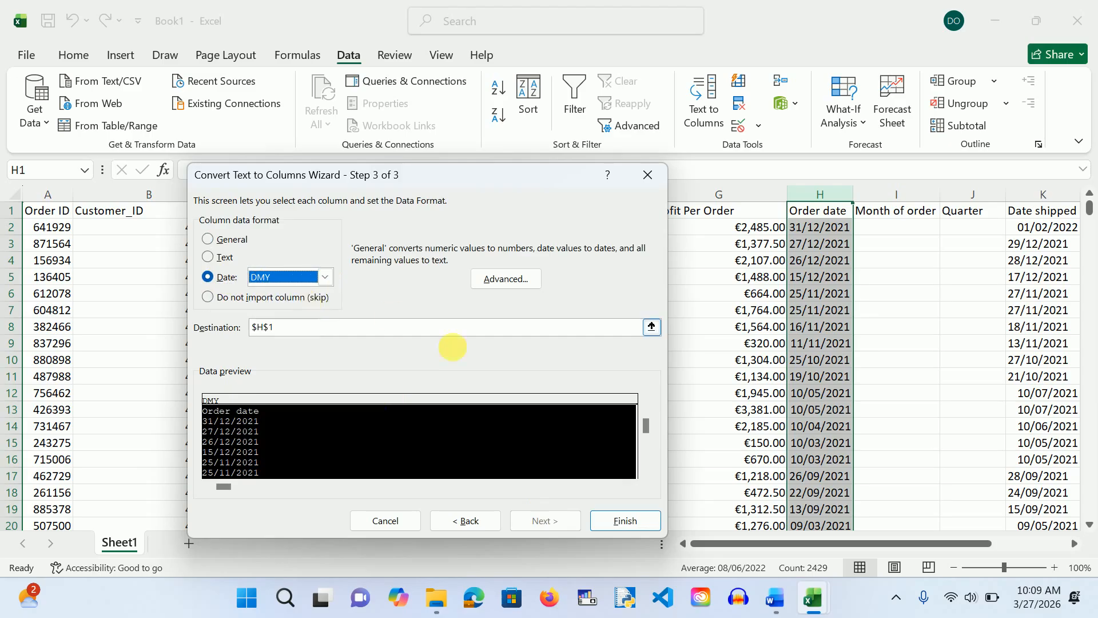
left_click(613, 521)
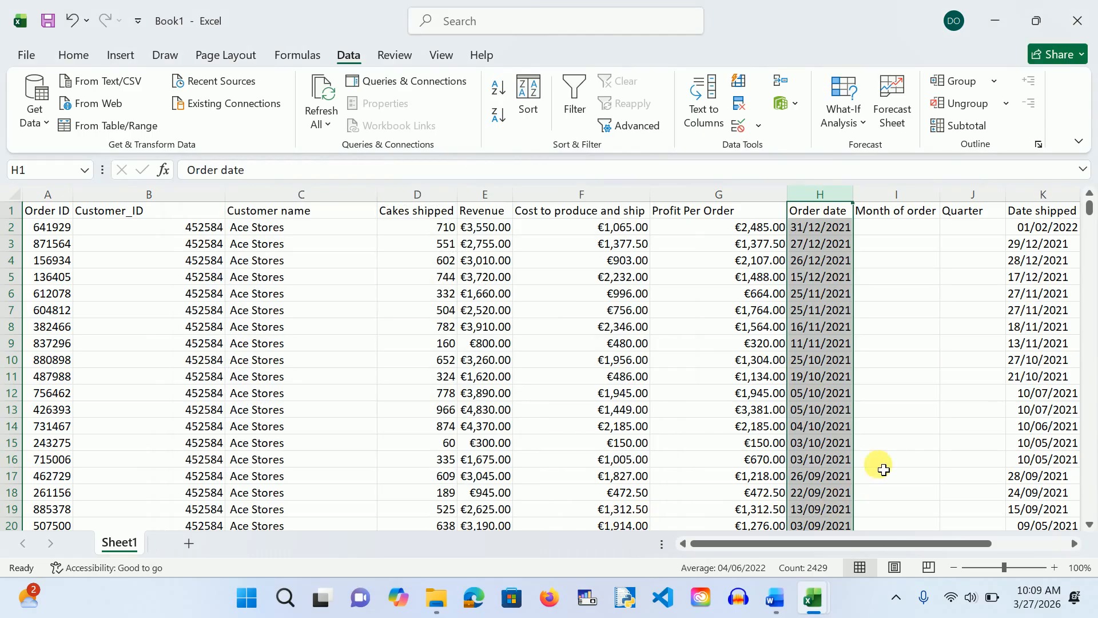
left_click(912, 443)
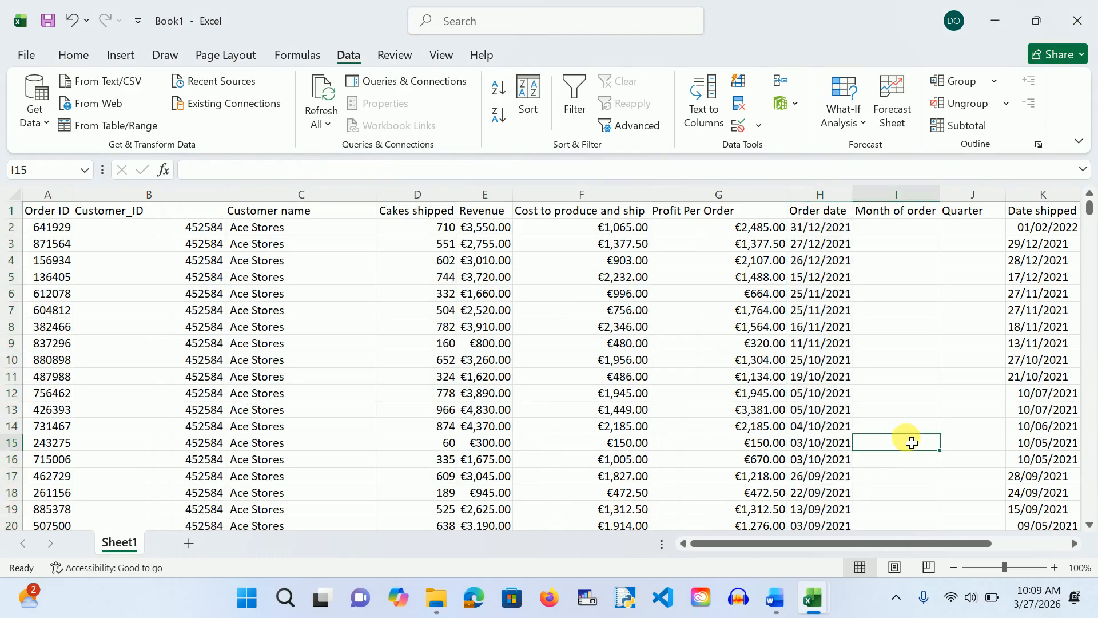
Step: Re-convert the Date shipped column K with Text to Columns as DMY dates
left_click(1045, 197)
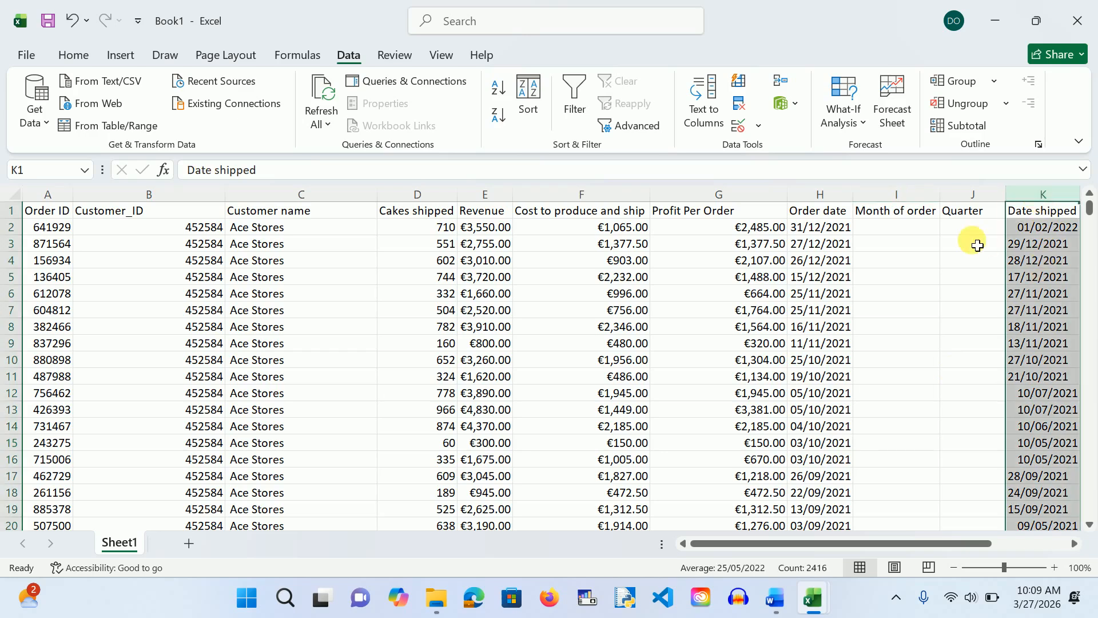
left_click(702, 109)
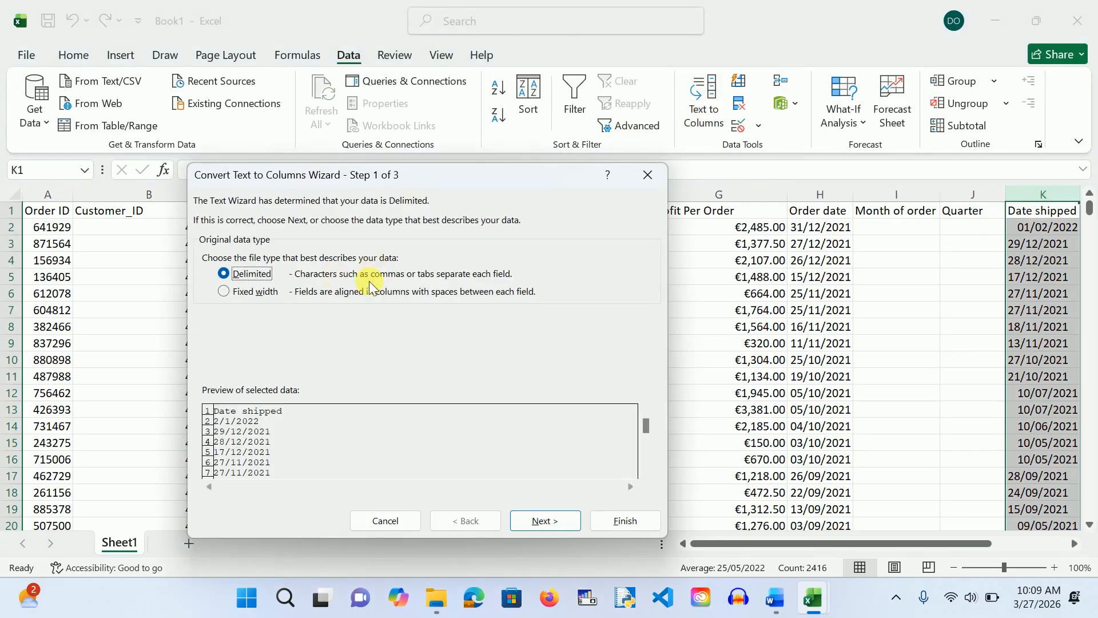
left_click(546, 521)
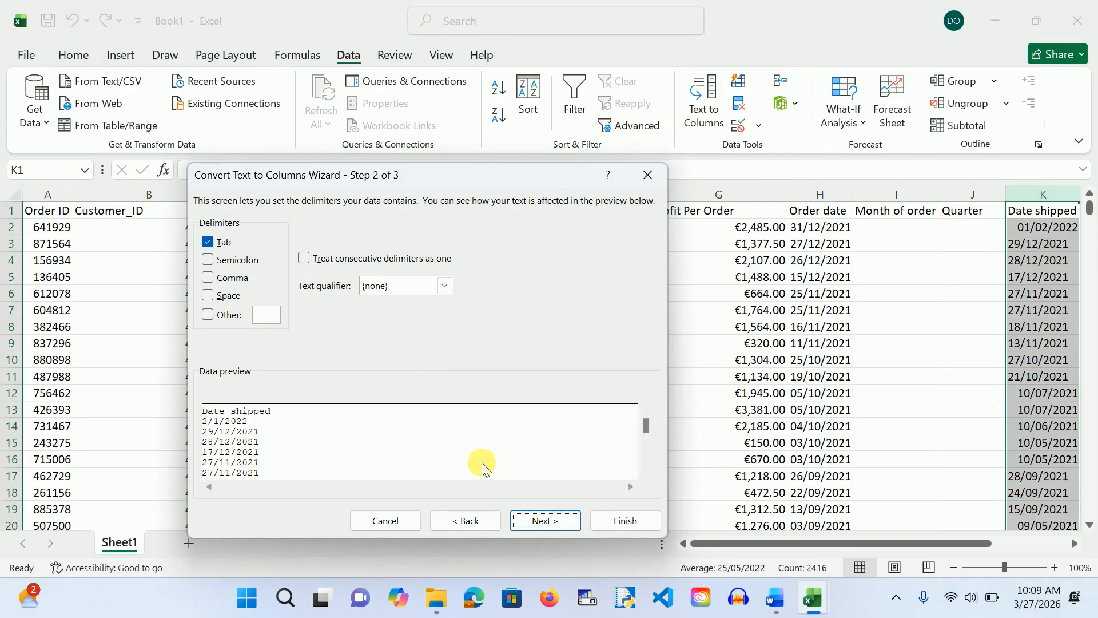
left_click(532, 518)
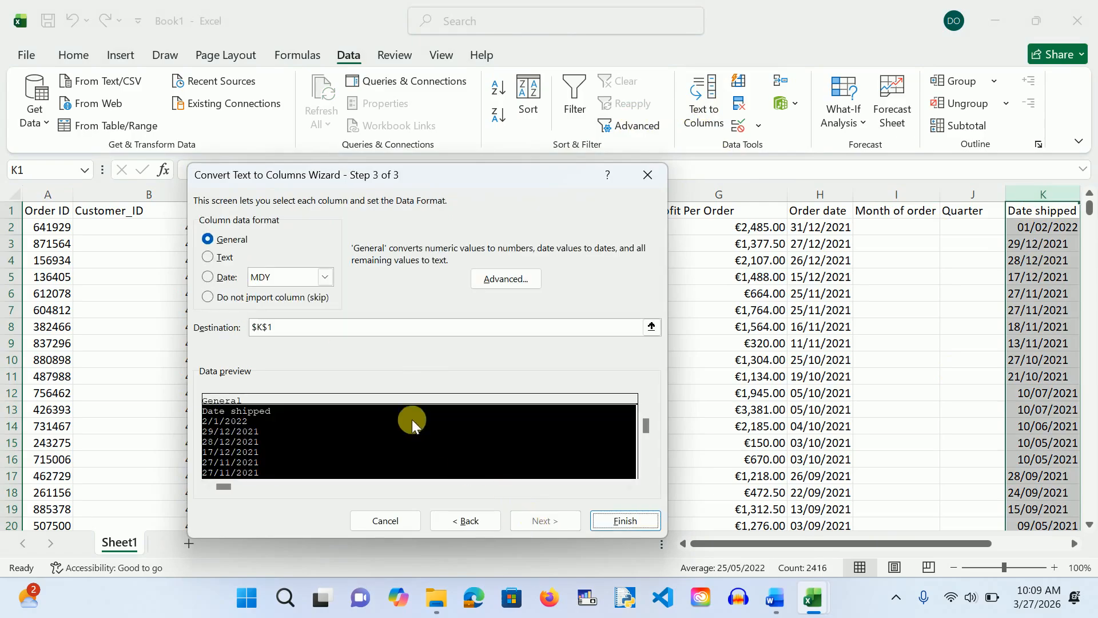
left_click(324, 278)
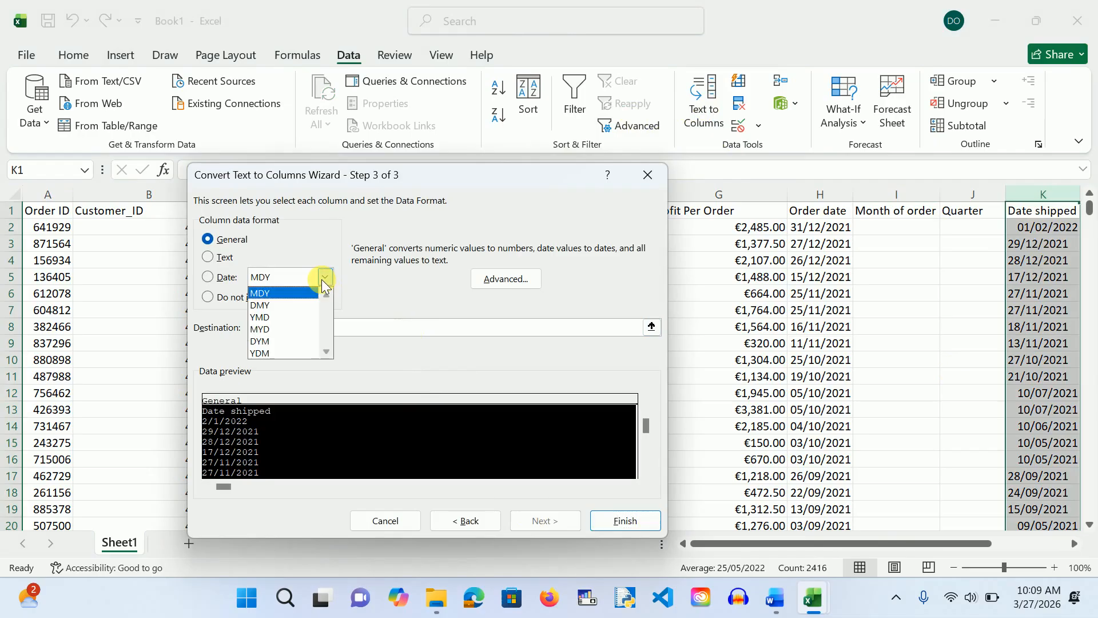
left_click(209, 278)
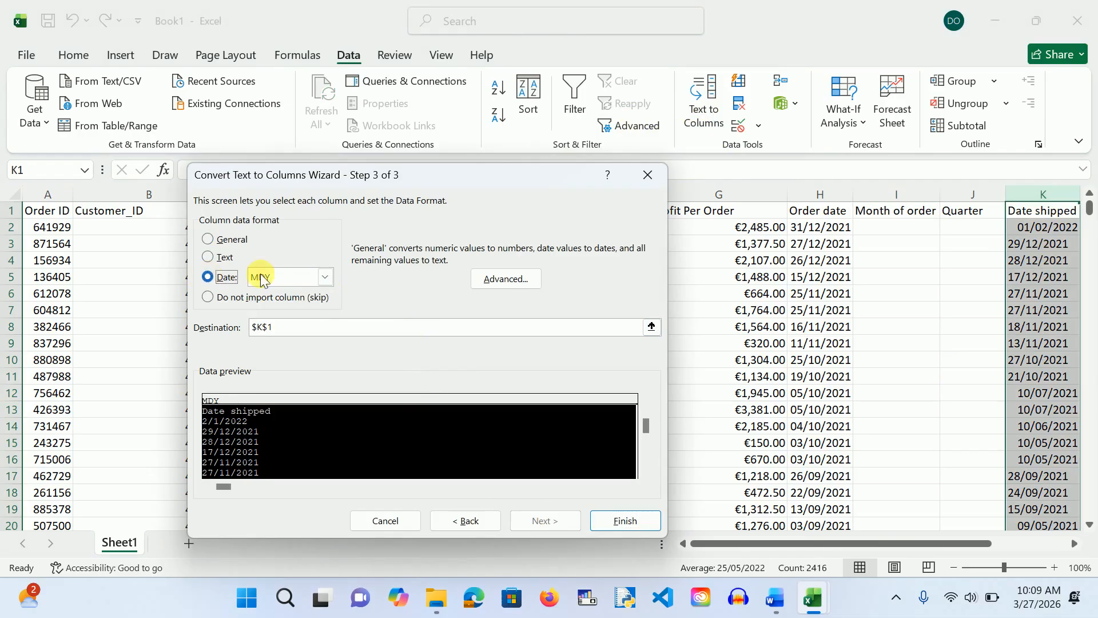
left_click(323, 278)
left_click(296, 305)
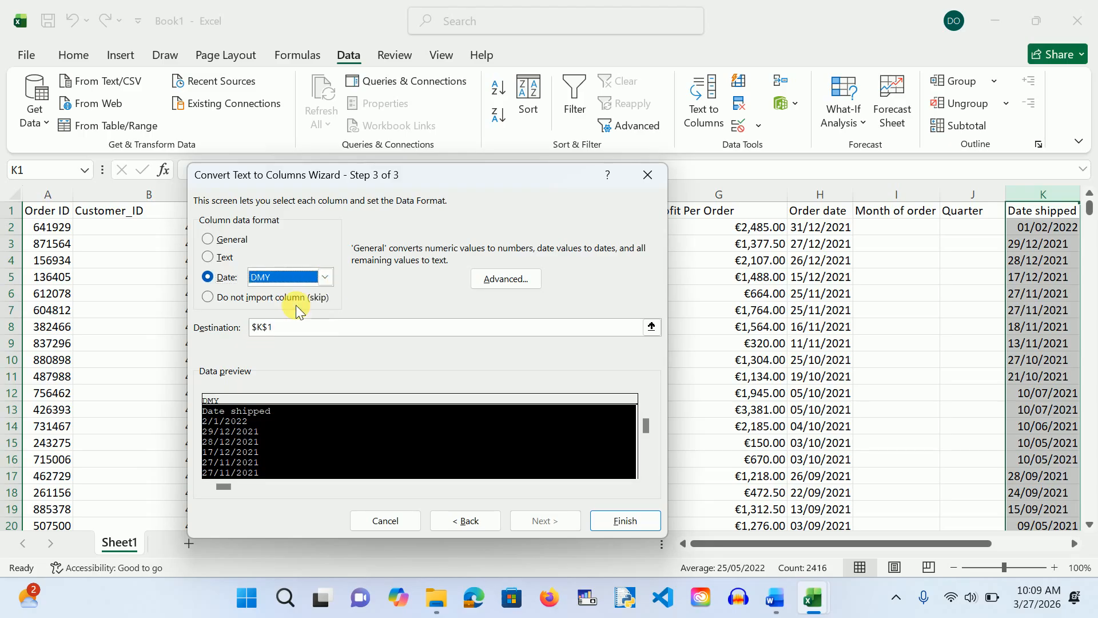
left_click(623, 523)
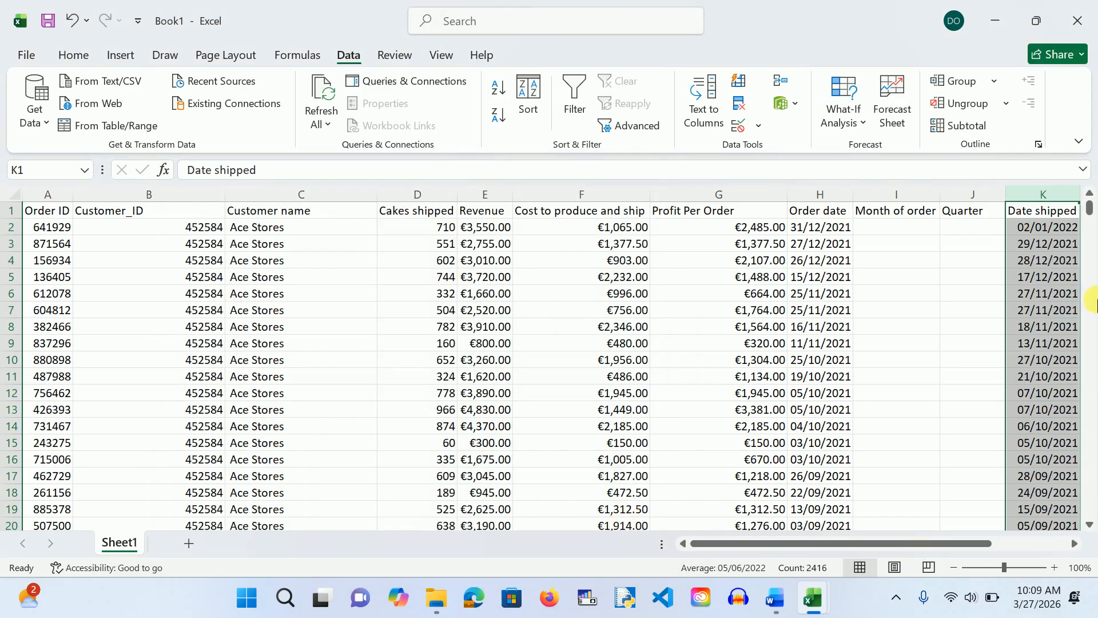
left_click(893, 235)
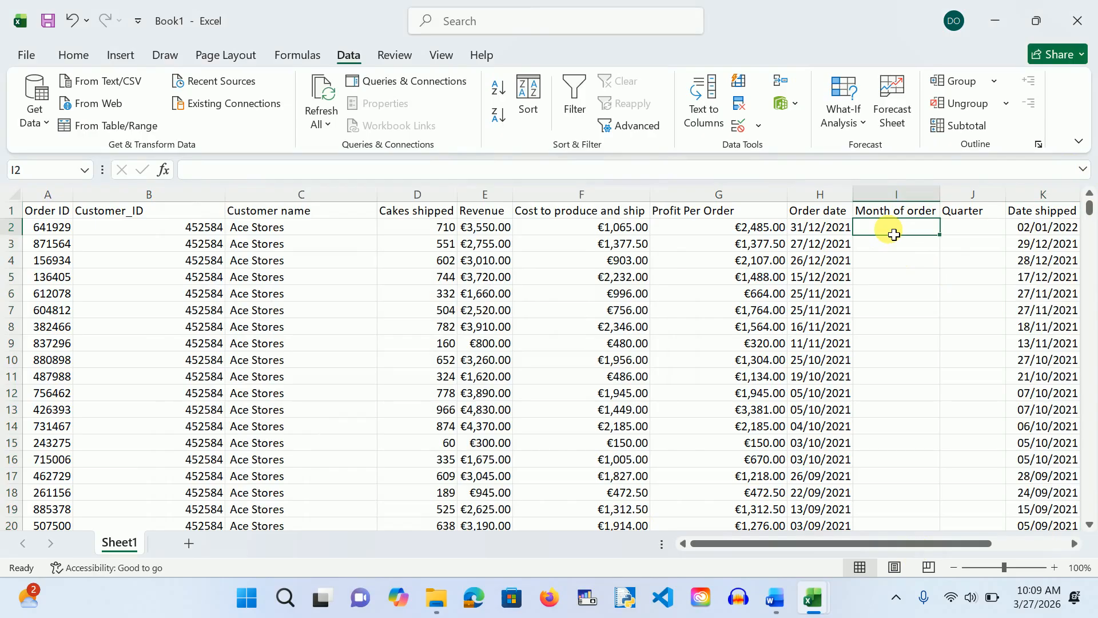
Step: Enter =TEXT(H2,"mmmm") in I2 and fill it down the Month of order column
type("=")
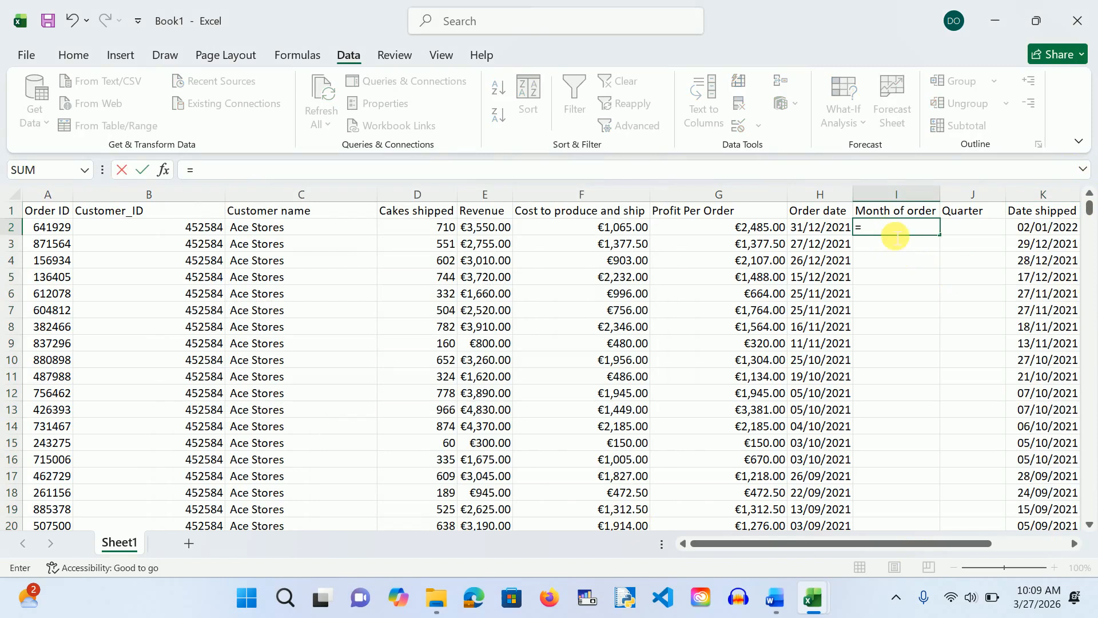
type("te")
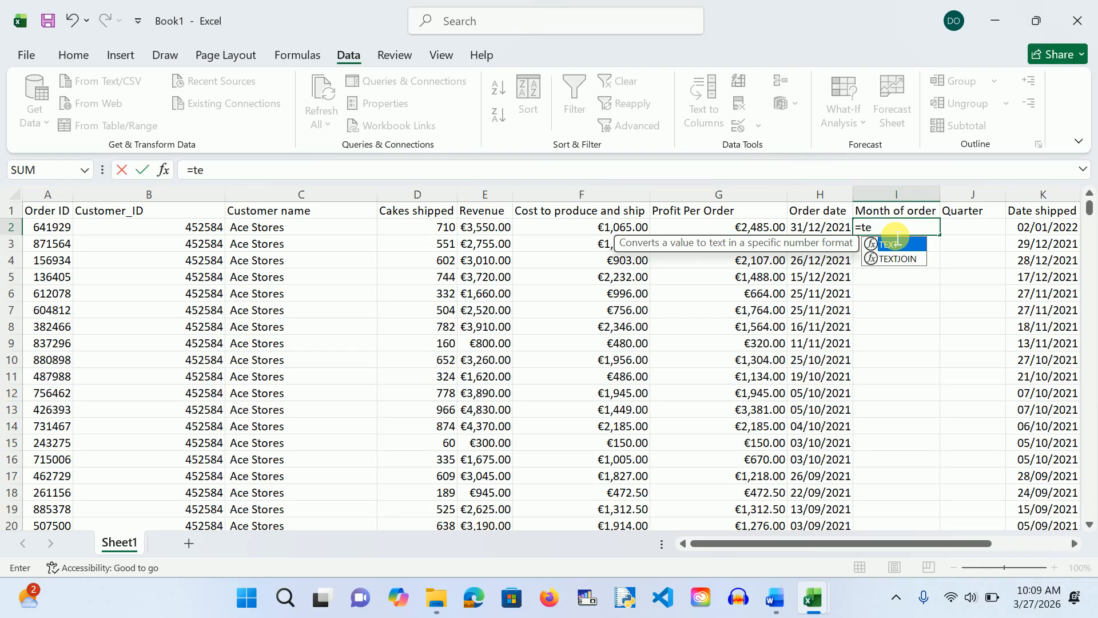
double_click(902, 245)
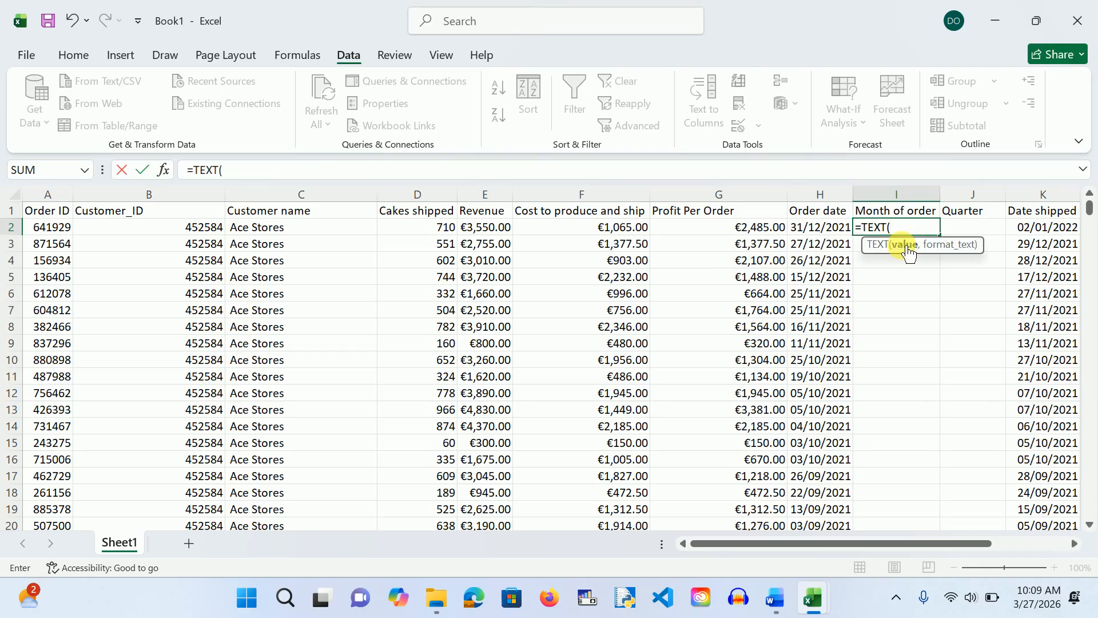
left_click(827, 231)
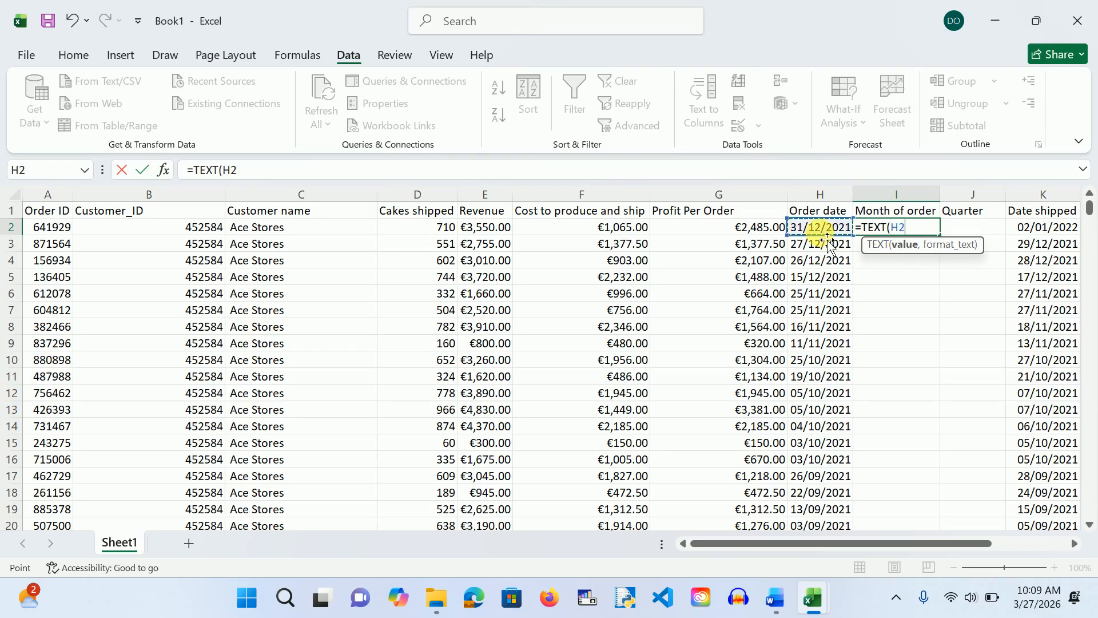
type(",")
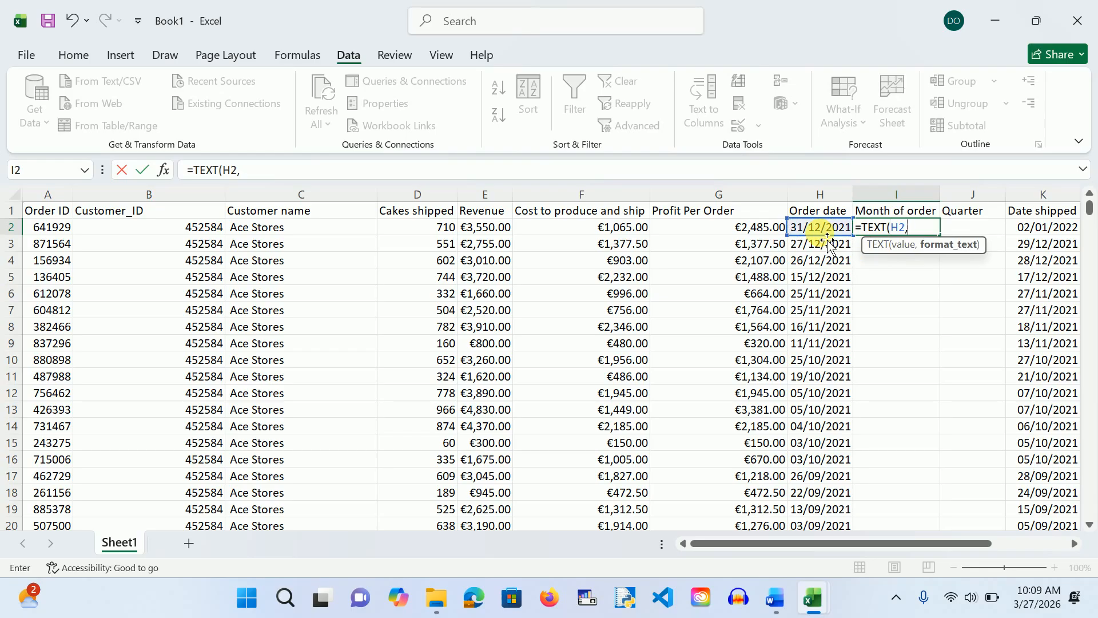
type("\"mmmm\")")
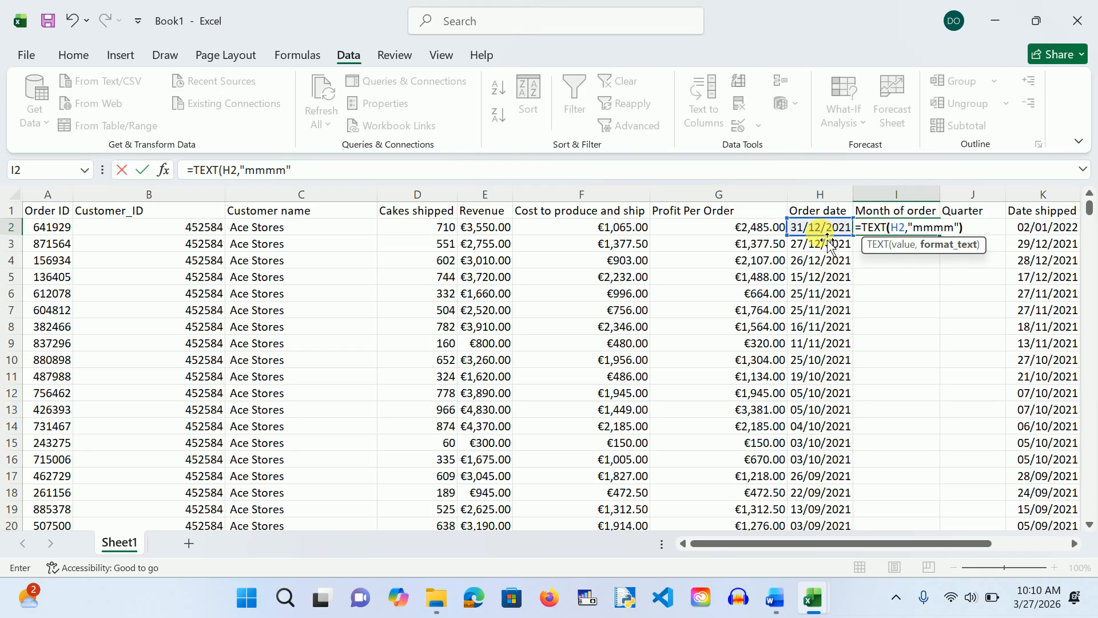
key("Return")
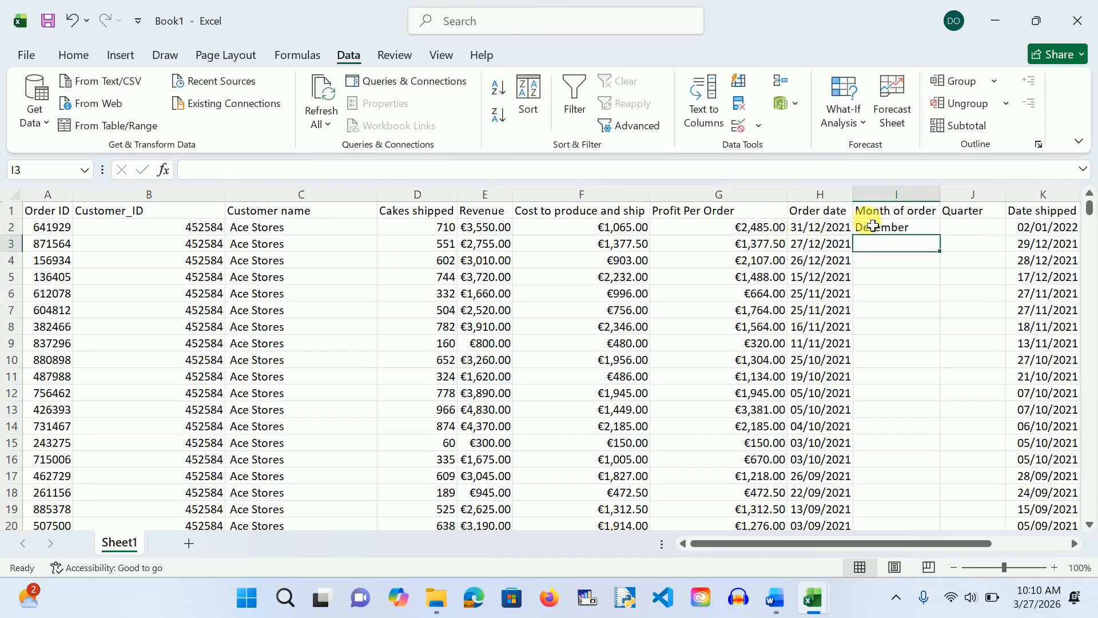
left_click(894, 230)
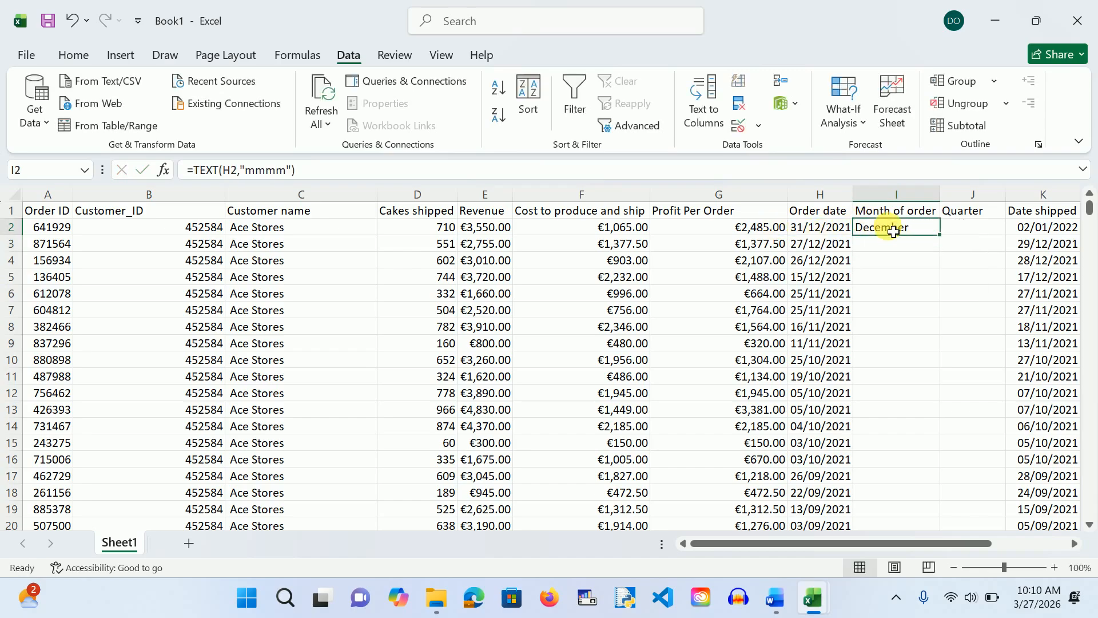
double_click(940, 235)
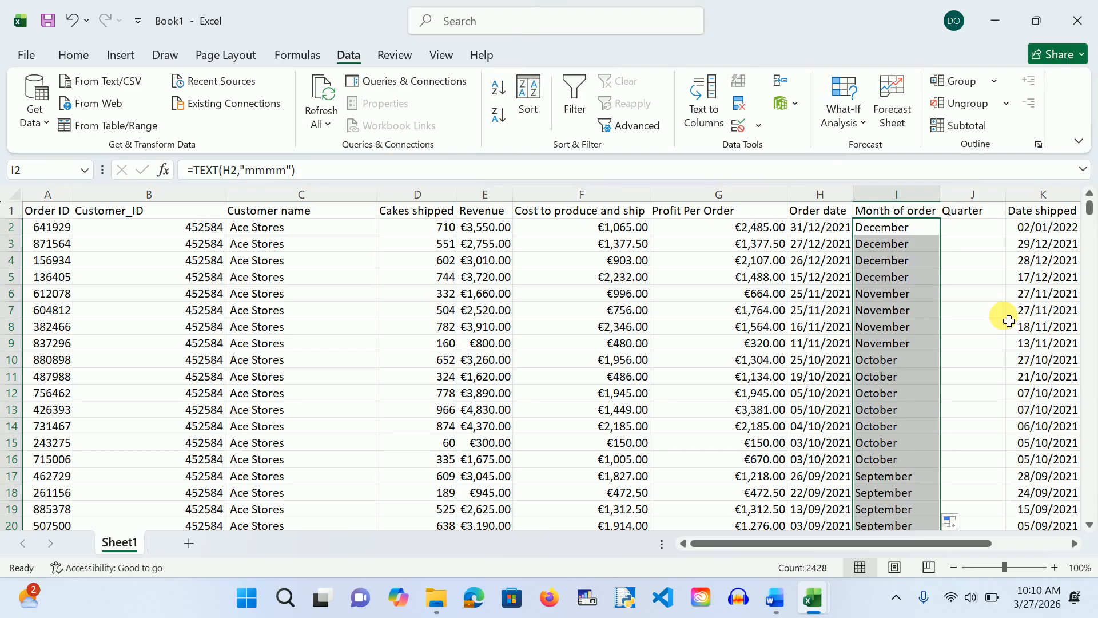
left_click(972, 227)
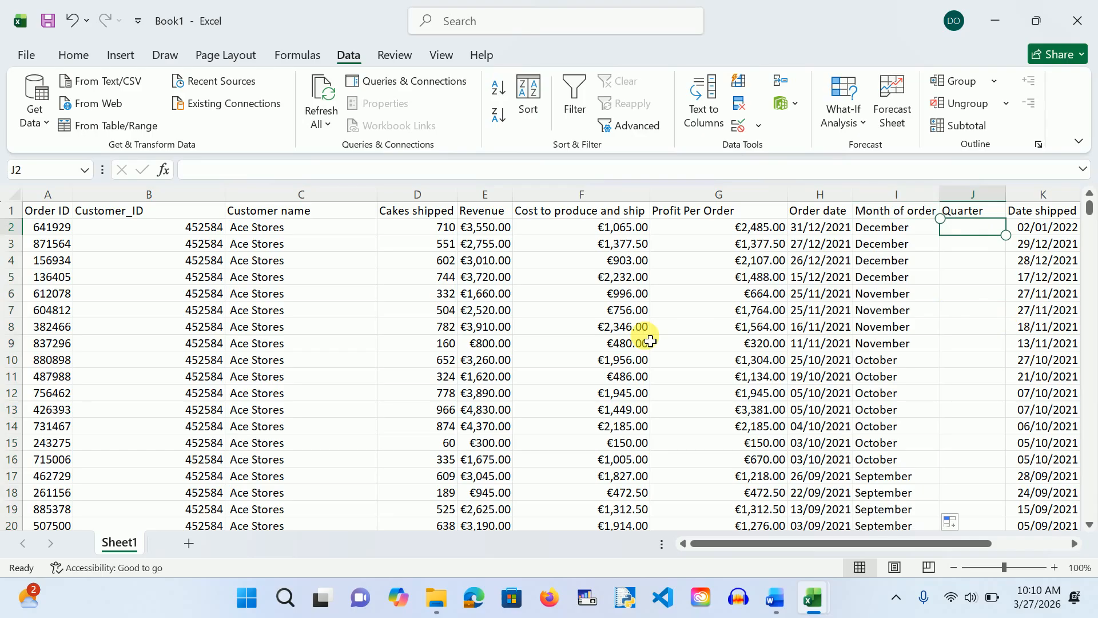
Step: Scroll right to the Days to ship column and select cell M2
scroll(651, 341, "right", 5)
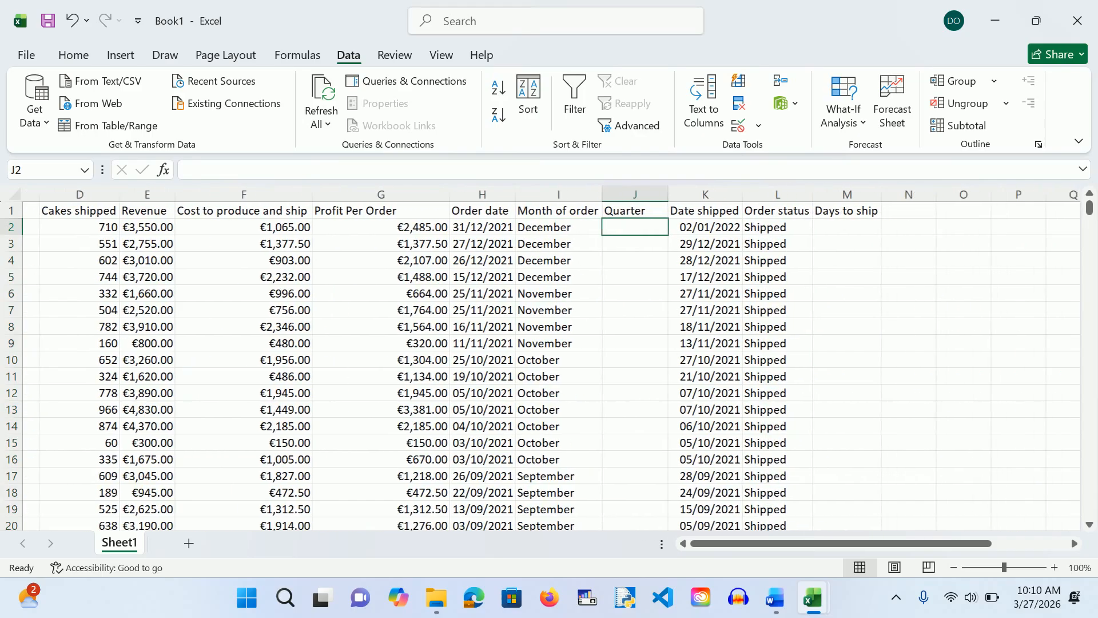
left_click(822, 230)
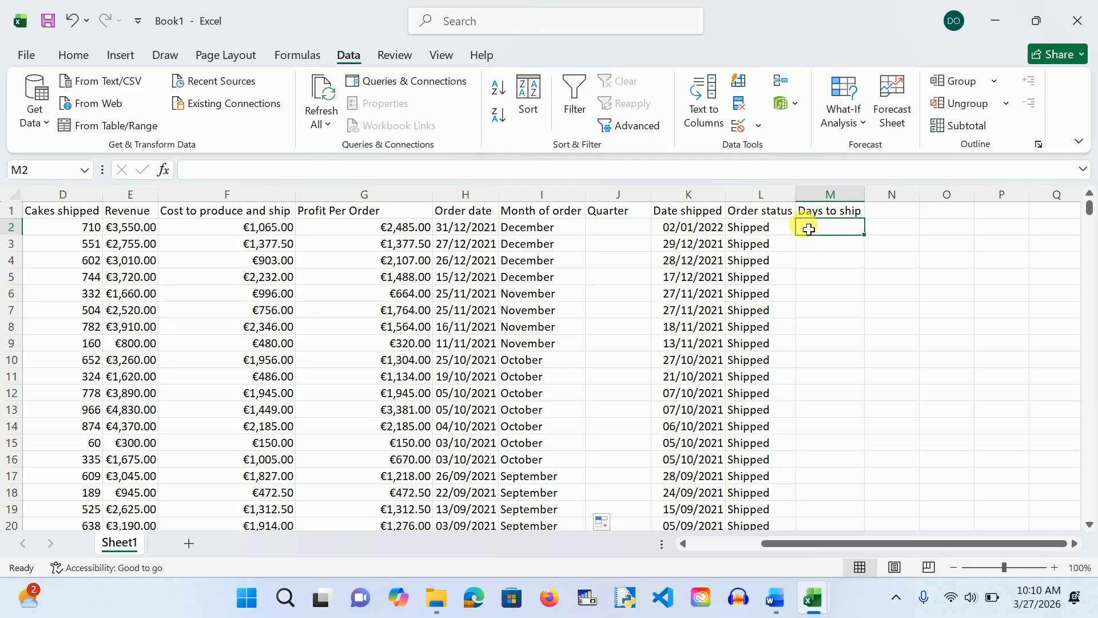
Step: Enter a formula in M2 subtracting H2 from K2 and appending " days "
type("=")
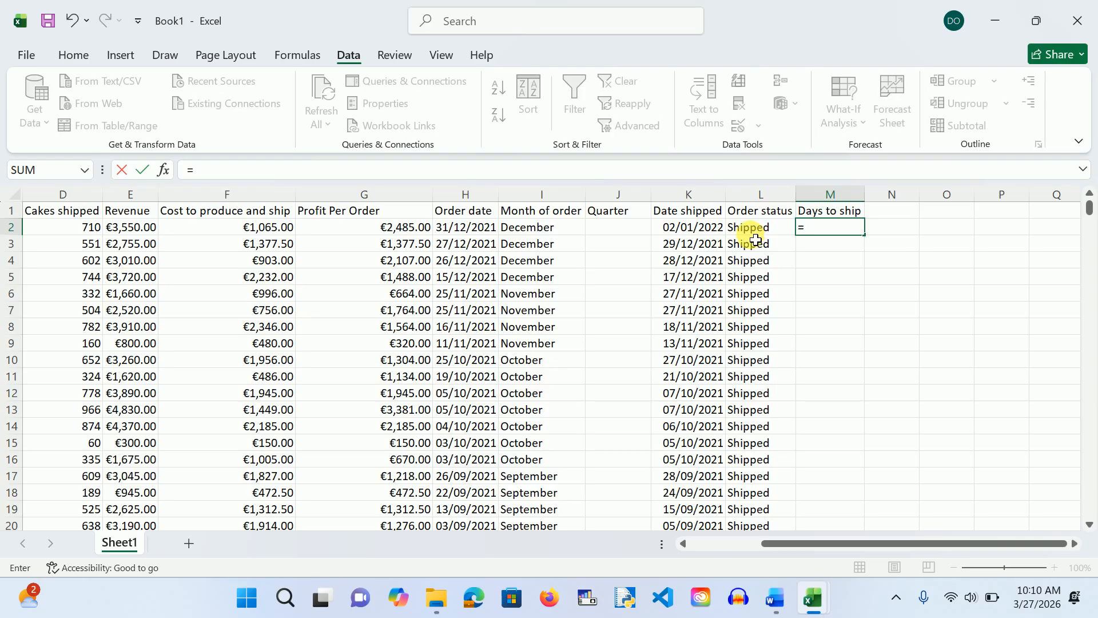
left_click(704, 230)
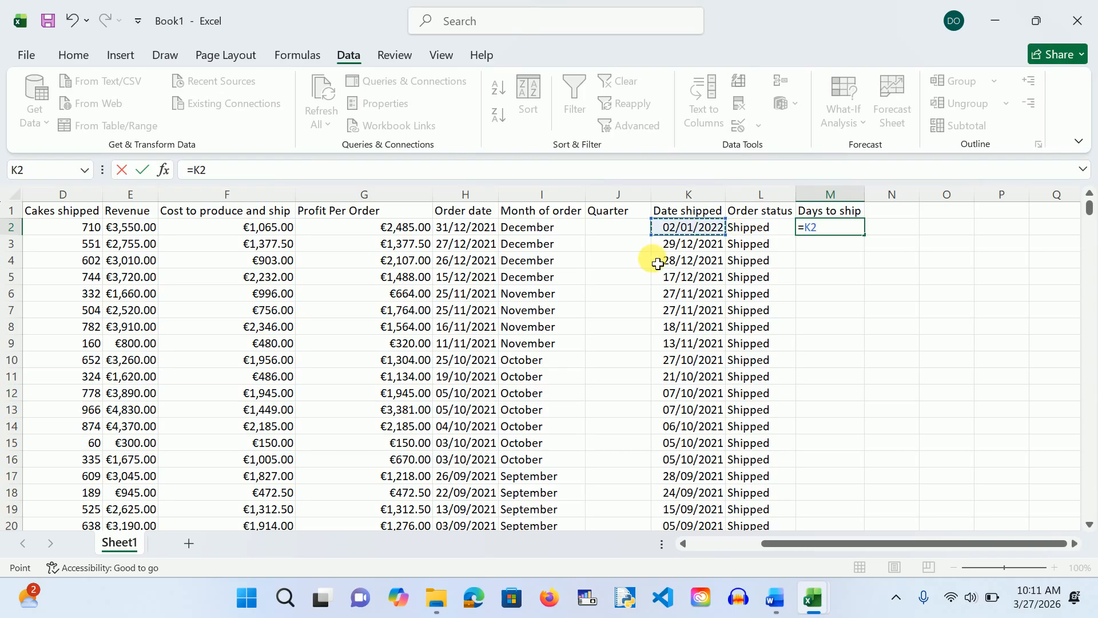
type("-")
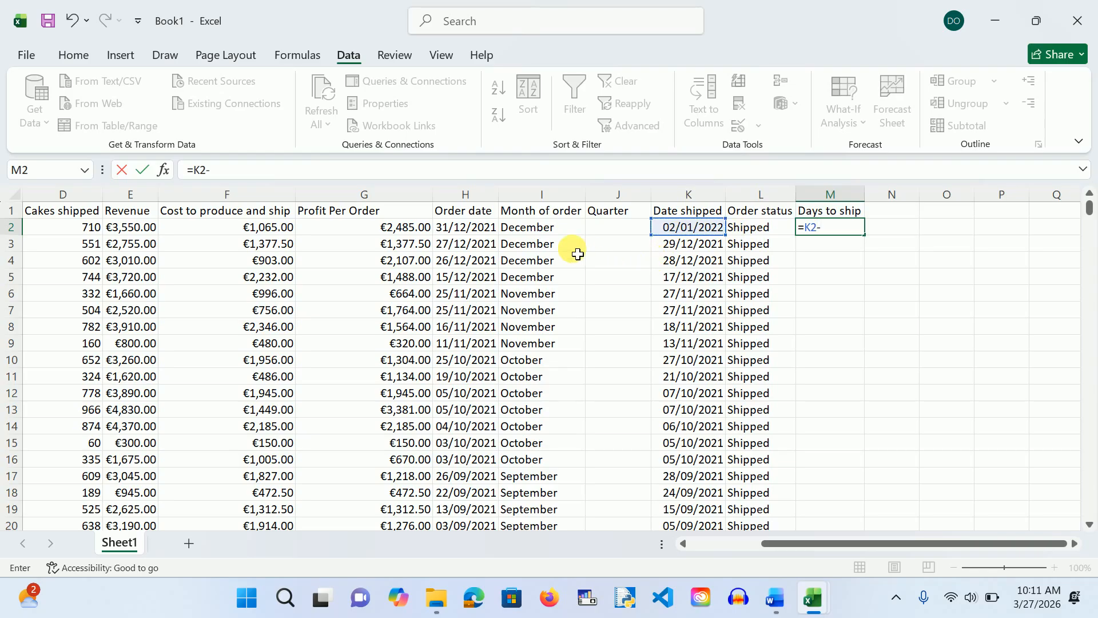
left_click(472, 234)
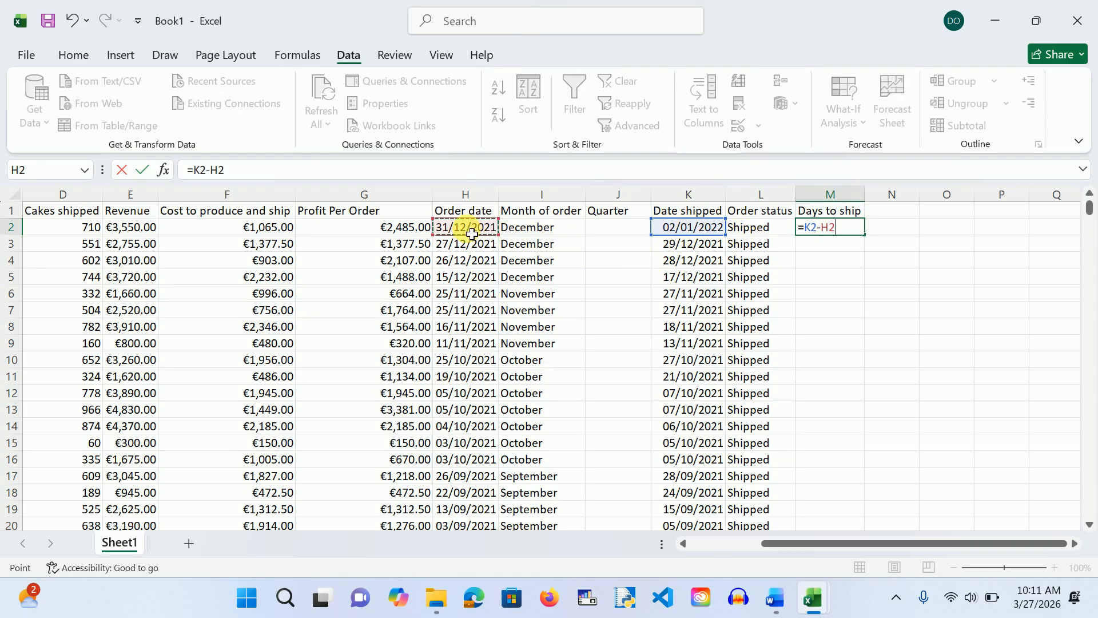
type(",")
key("BackSpace")
type("&")
type("\" \"")
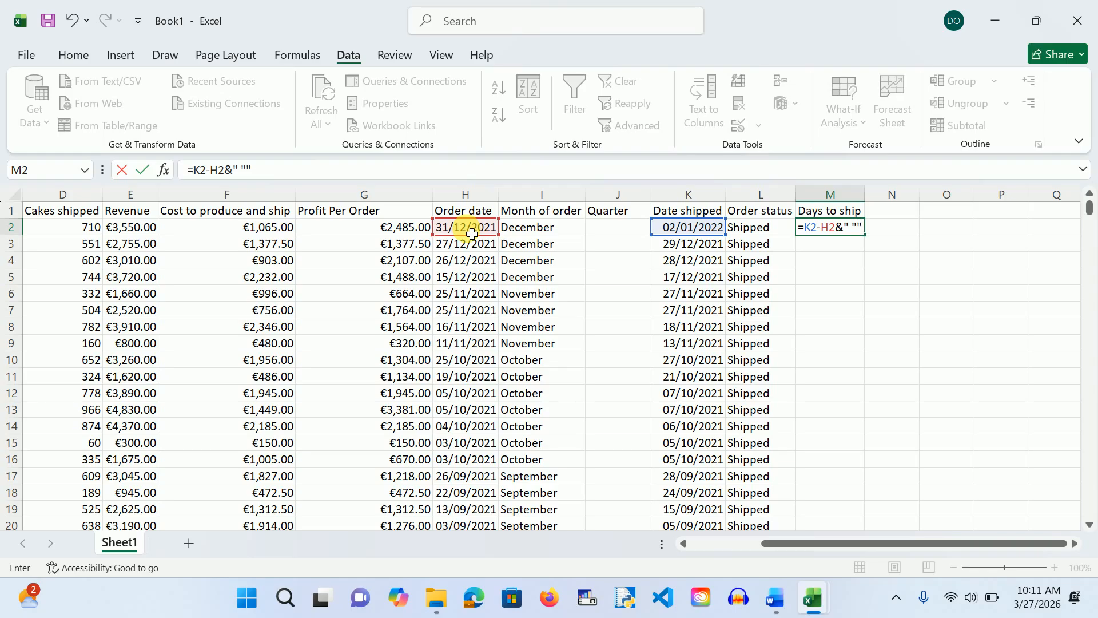
type("days \"")
key("Return")
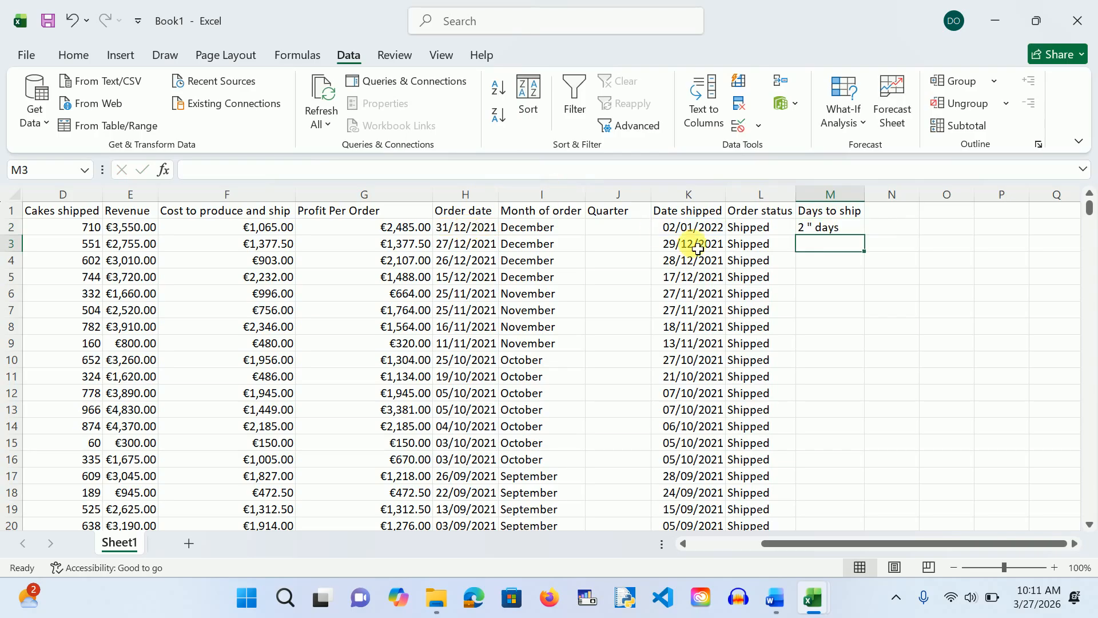
Step: Remove the extra quote marks so M2 reads =K2-H2&" days ", showing 2 days
left_click(835, 232)
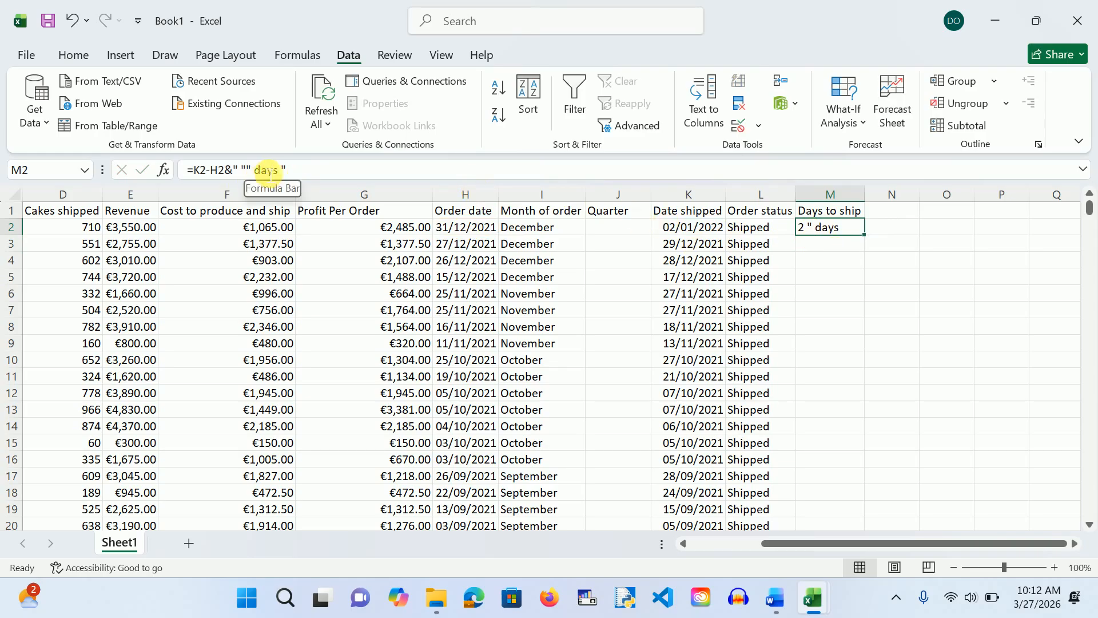
left_click(249, 172)
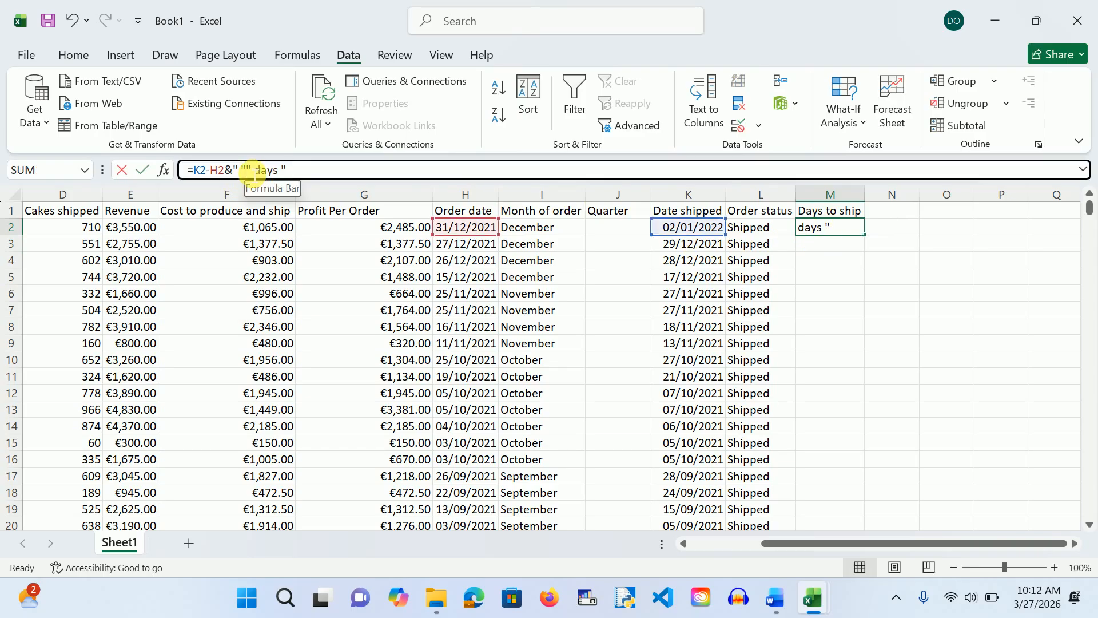
key("BackSpace")
key("BackSpace")
key("BackSpace")
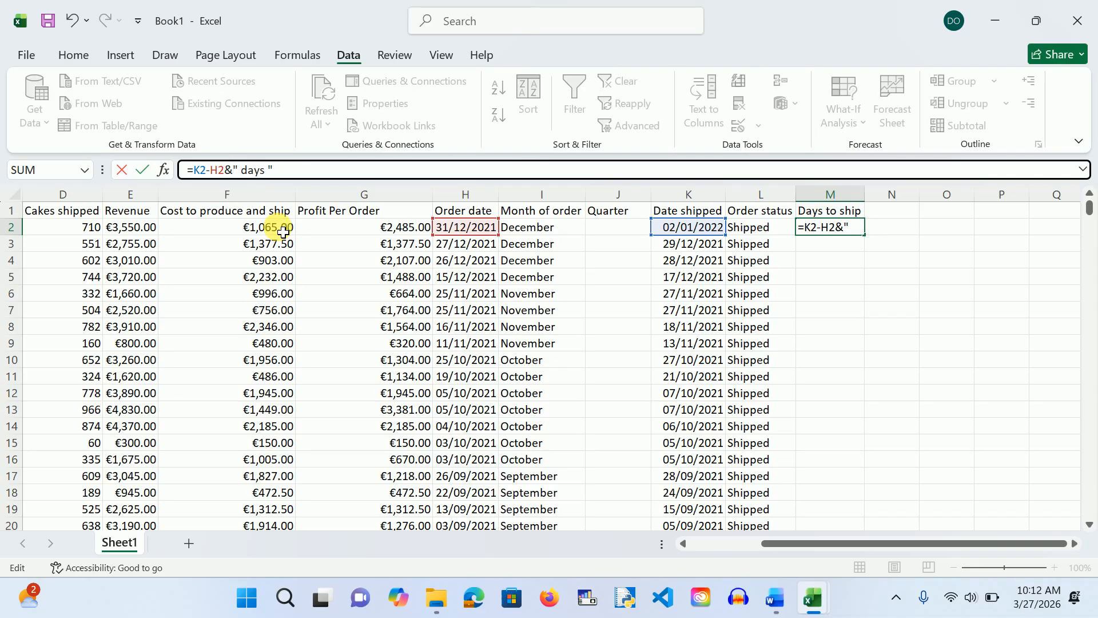
key("Return")
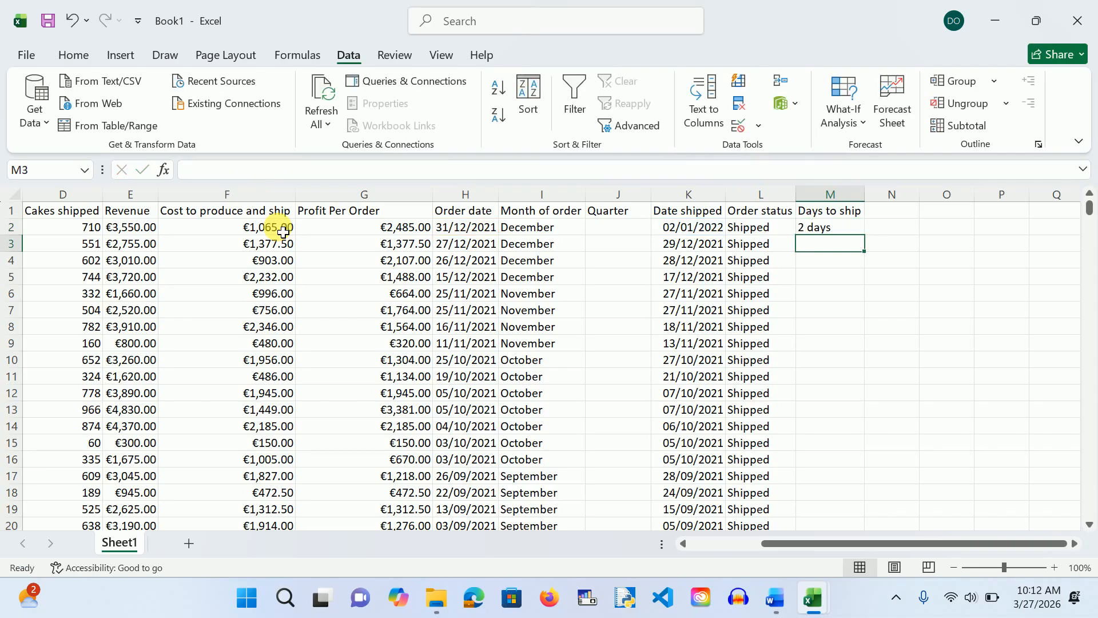
left_click(834, 230)
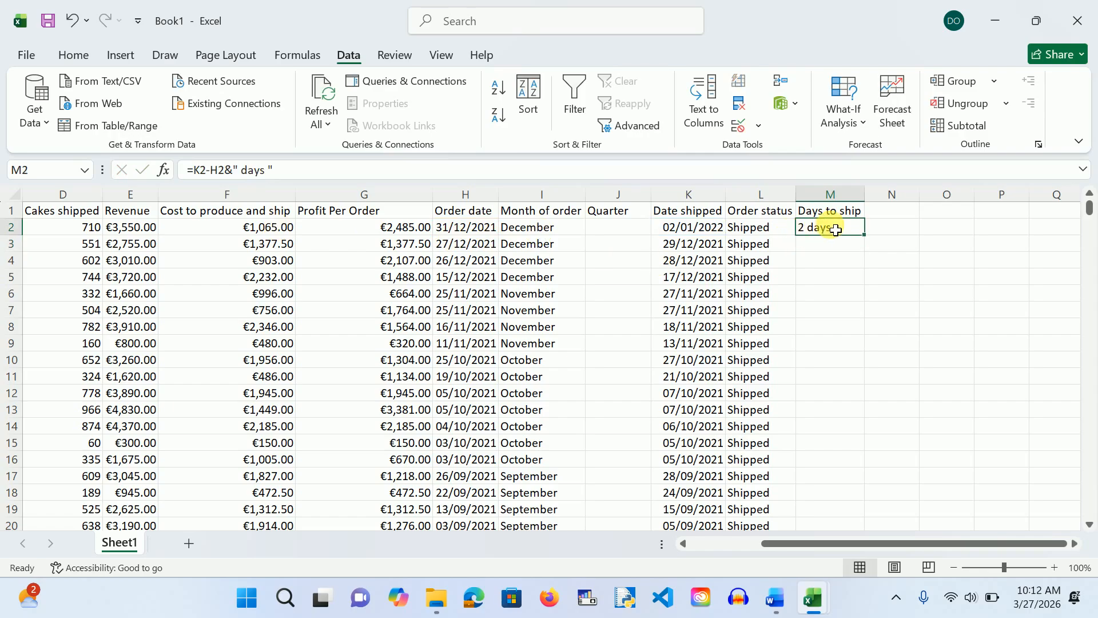
double_click(864, 235)
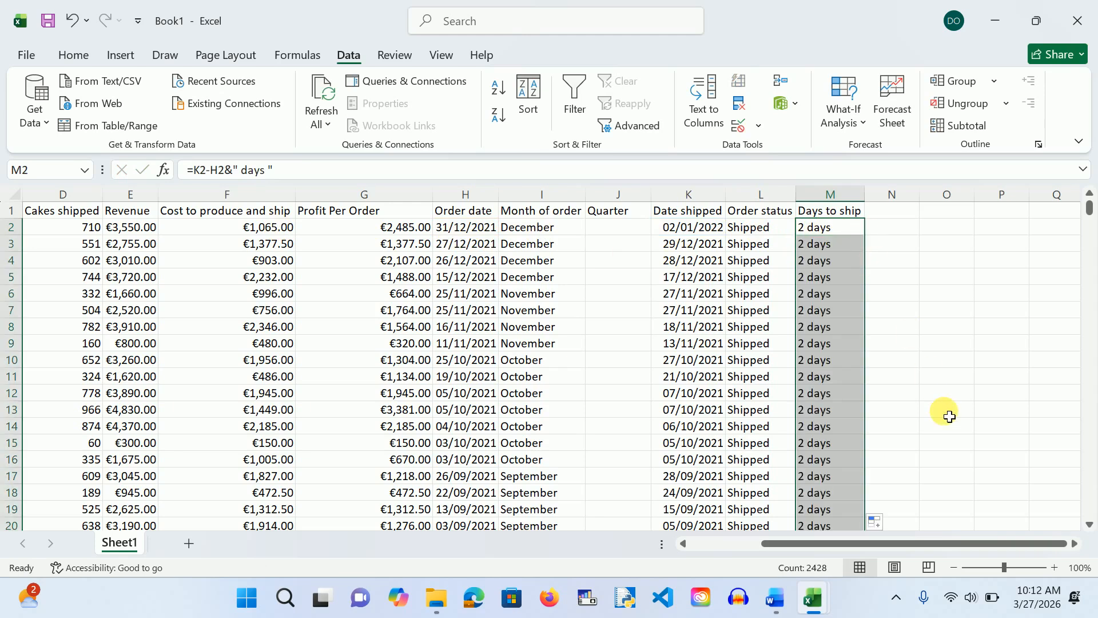
scroll(950, 416, "down", 20)
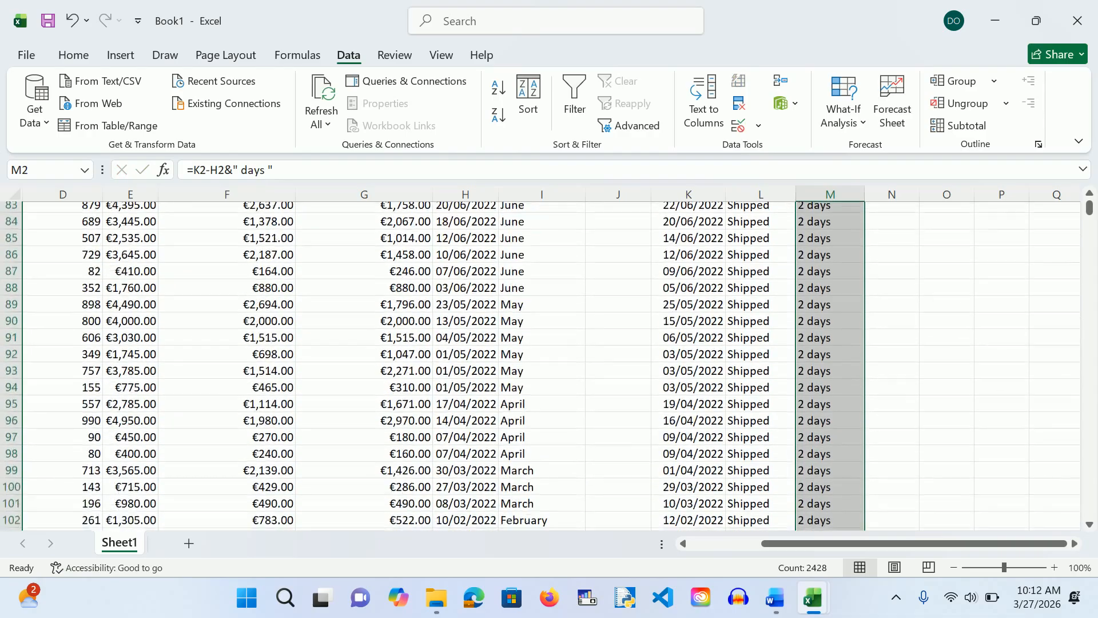
scroll(950, 416, "down", 20)
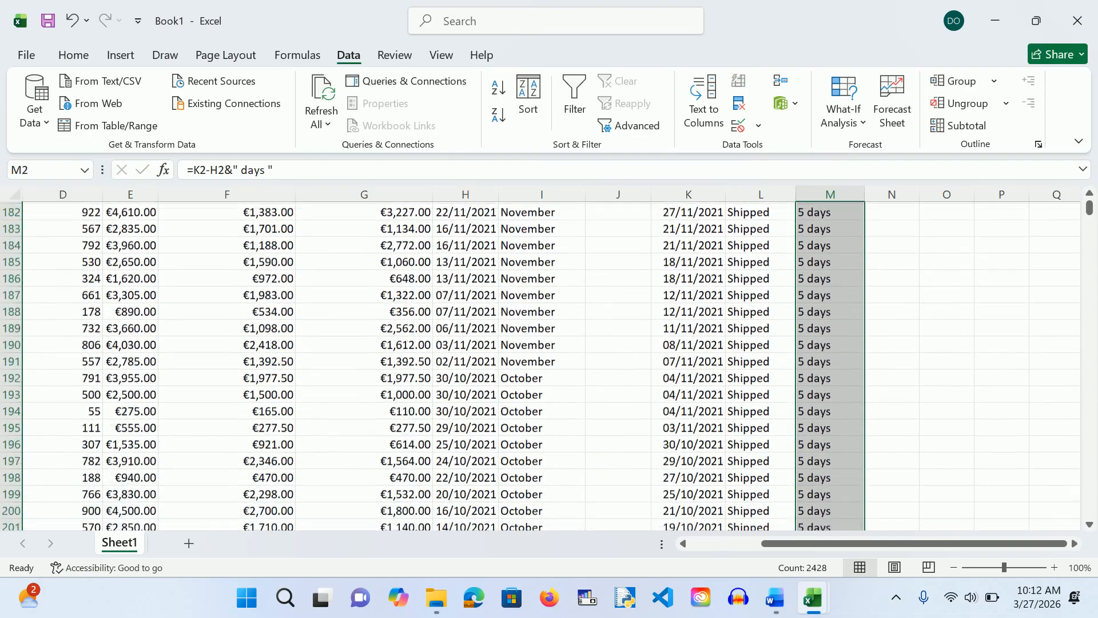
scroll(936, 312, "down", 20)
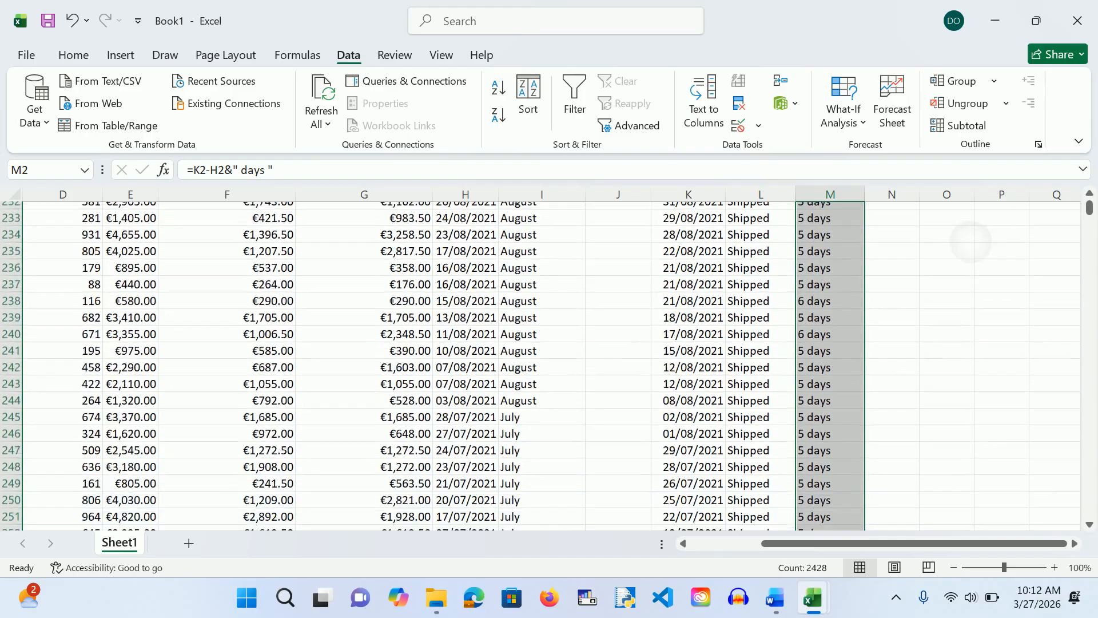
scroll(935, 312, "down", 20)
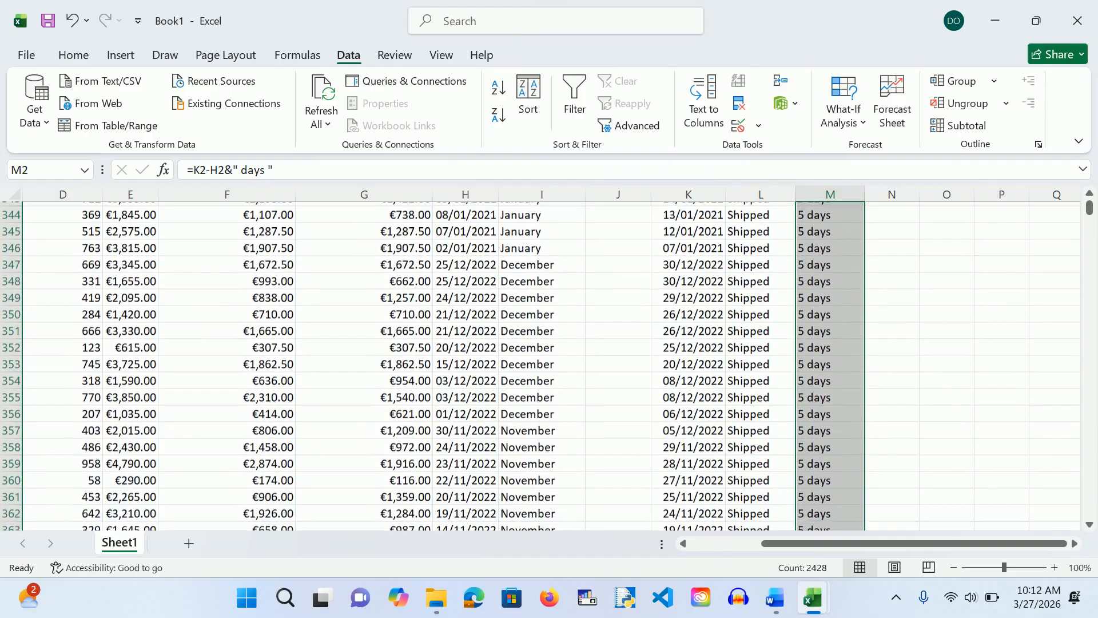
scroll(580, 374, "up", 15)
scroll(580, 375, "down", 11)
scroll(580, 375, "down", 20)
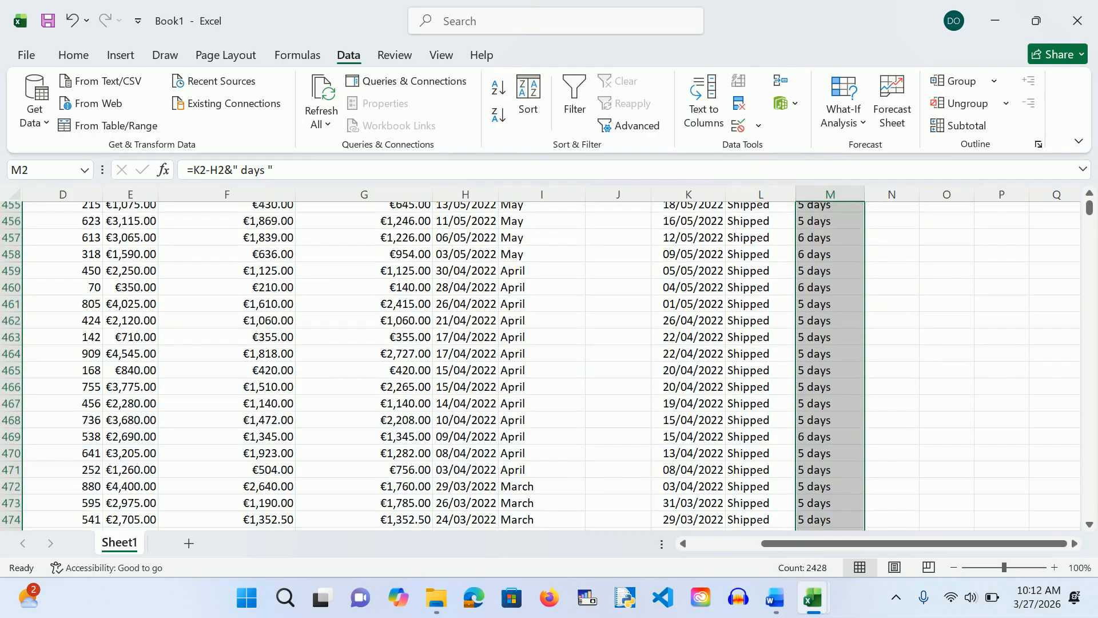
scroll(580, 374, "down", 15)
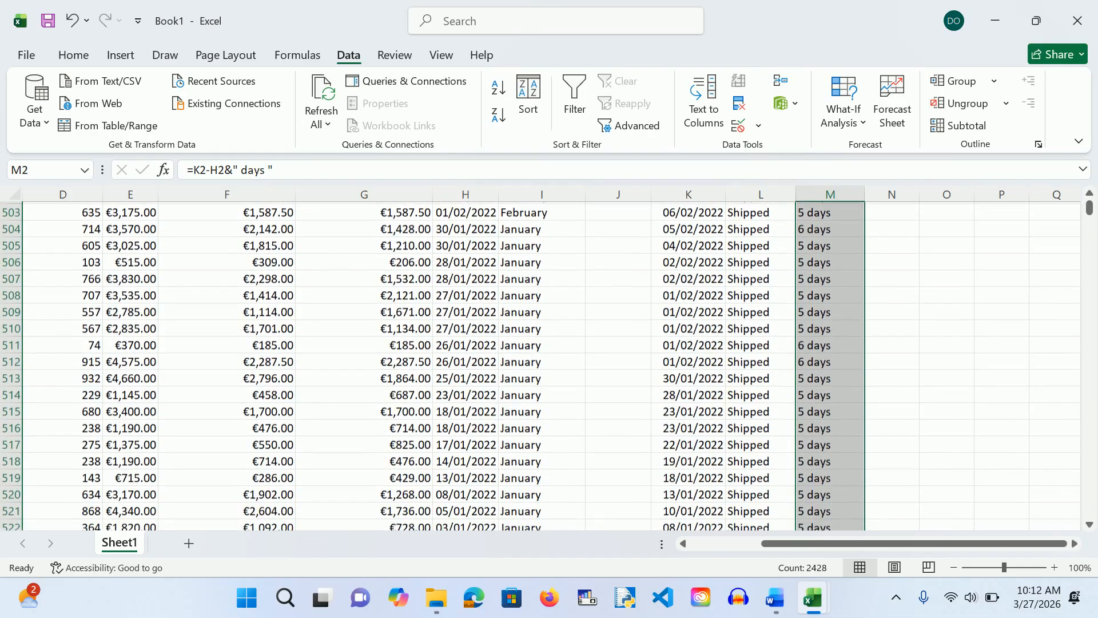
scroll(580, 375, "down", 2)
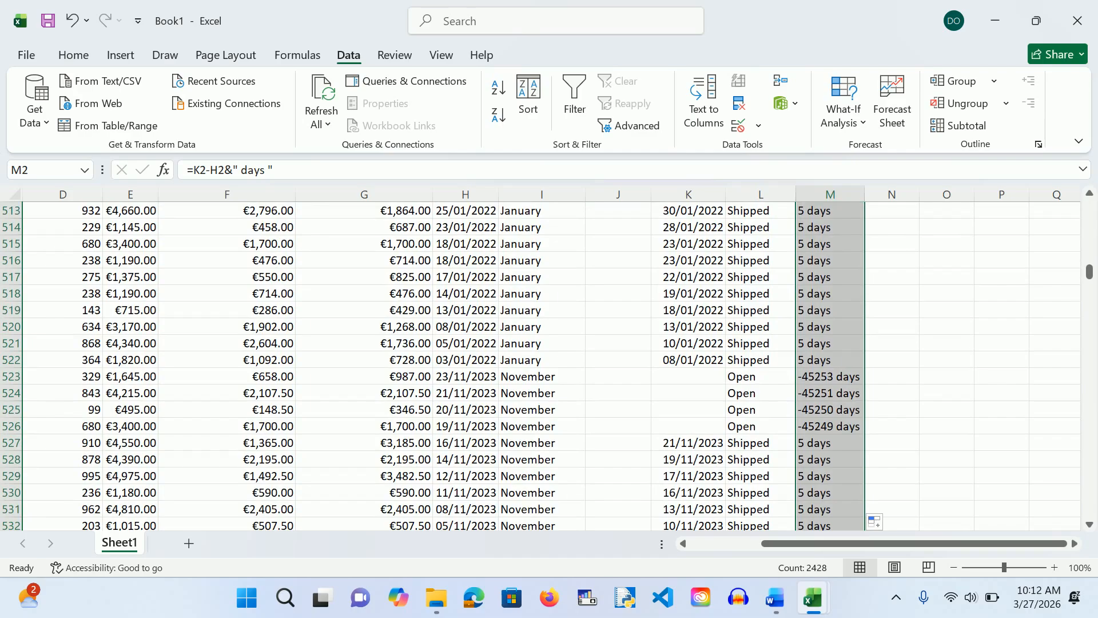
scroll(580, 374, "down", 4)
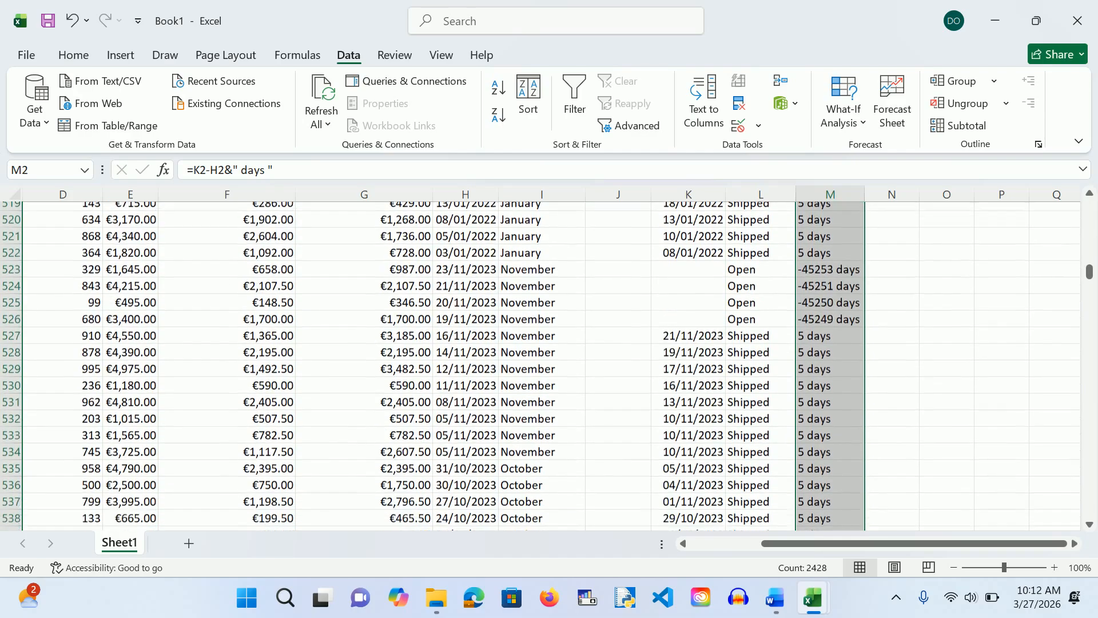
scroll(580, 374, "up", 4)
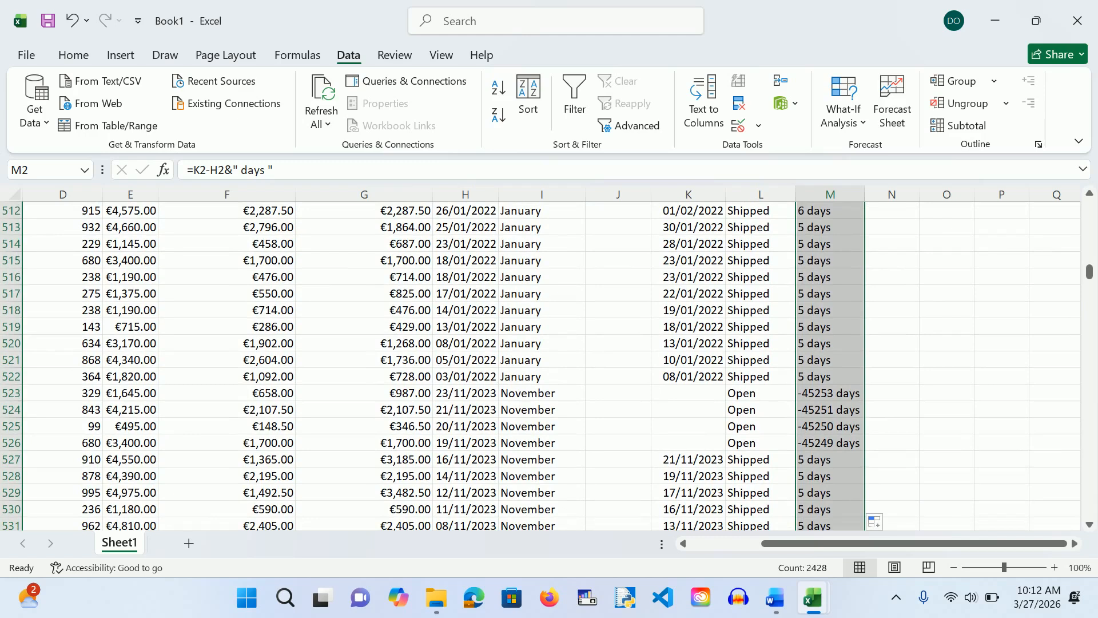
scroll(580, 374, "up", 20)
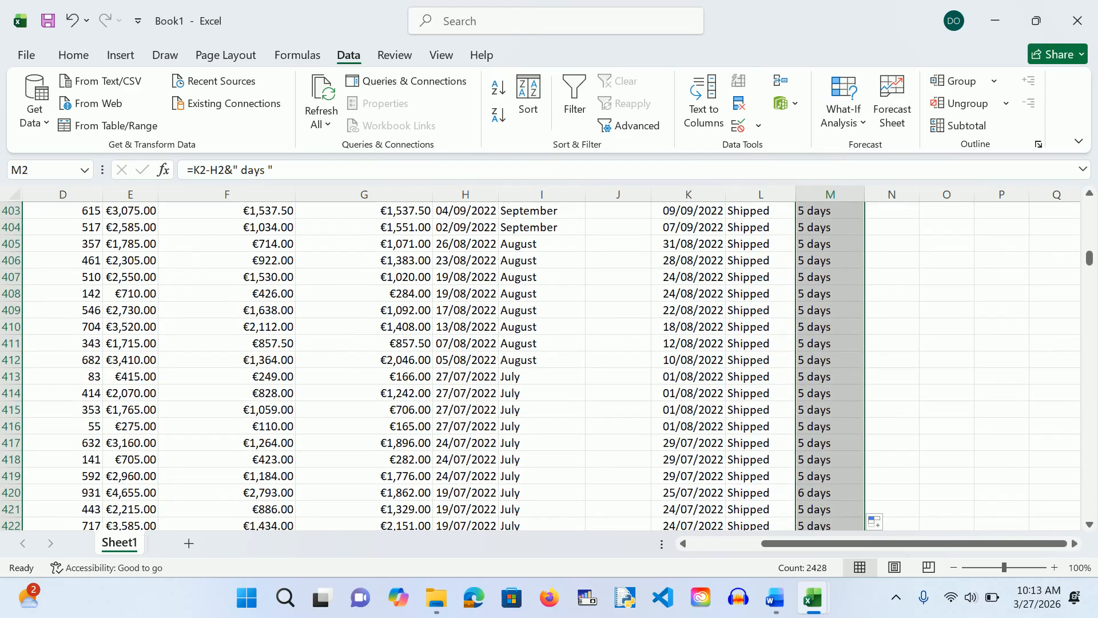
scroll(580, 375, "up", 20)
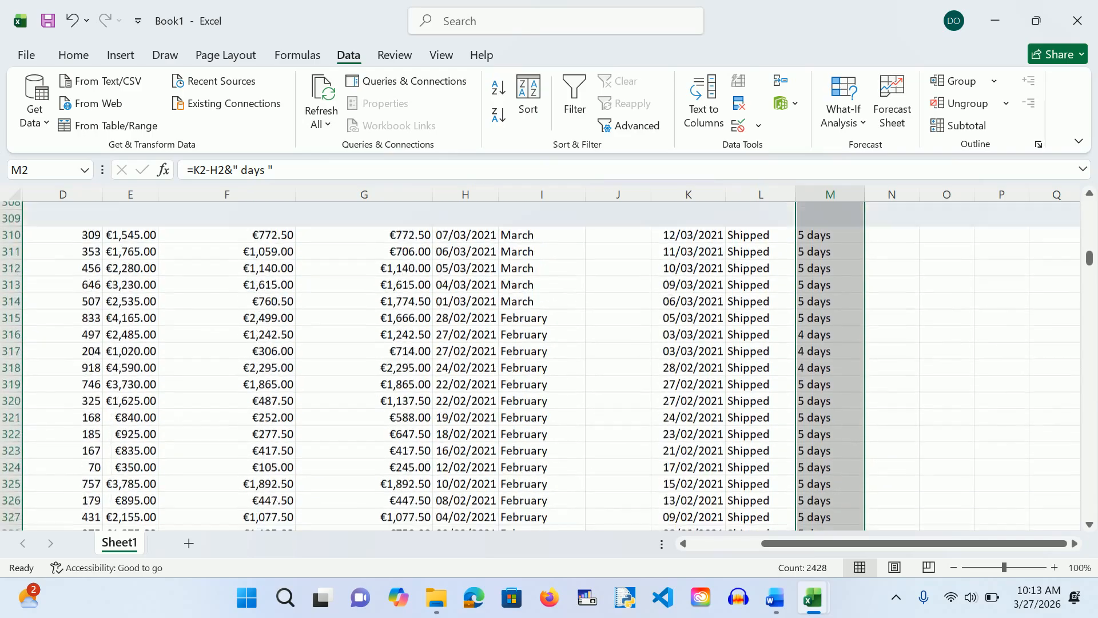
scroll(580, 375, "up", 20)
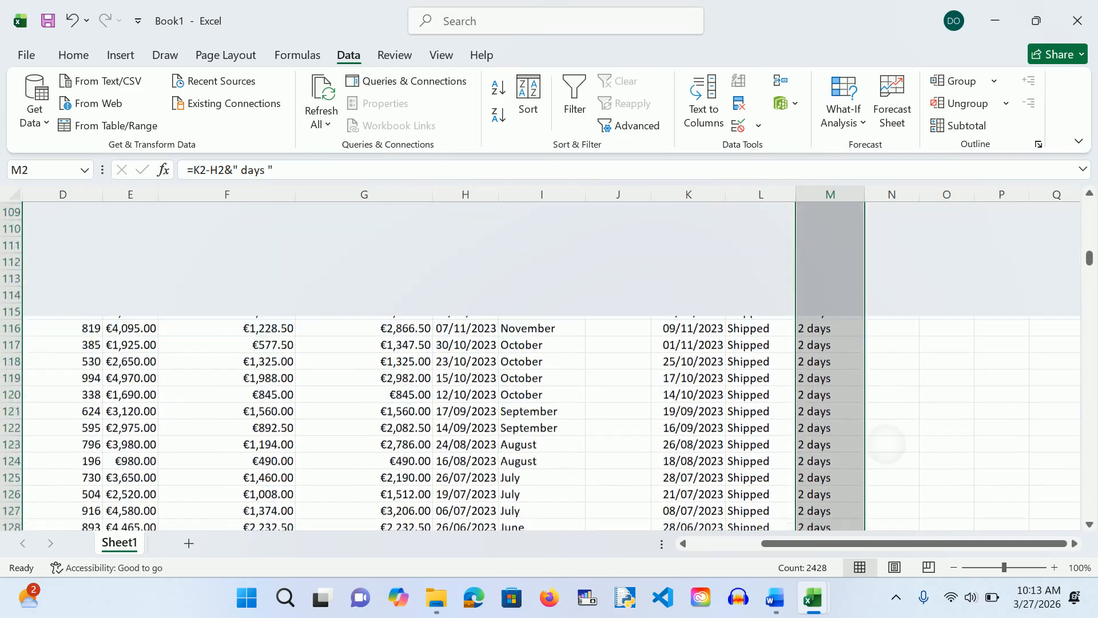
scroll(580, 375, "up", 18)
scroll(580, 374, "down", 7)
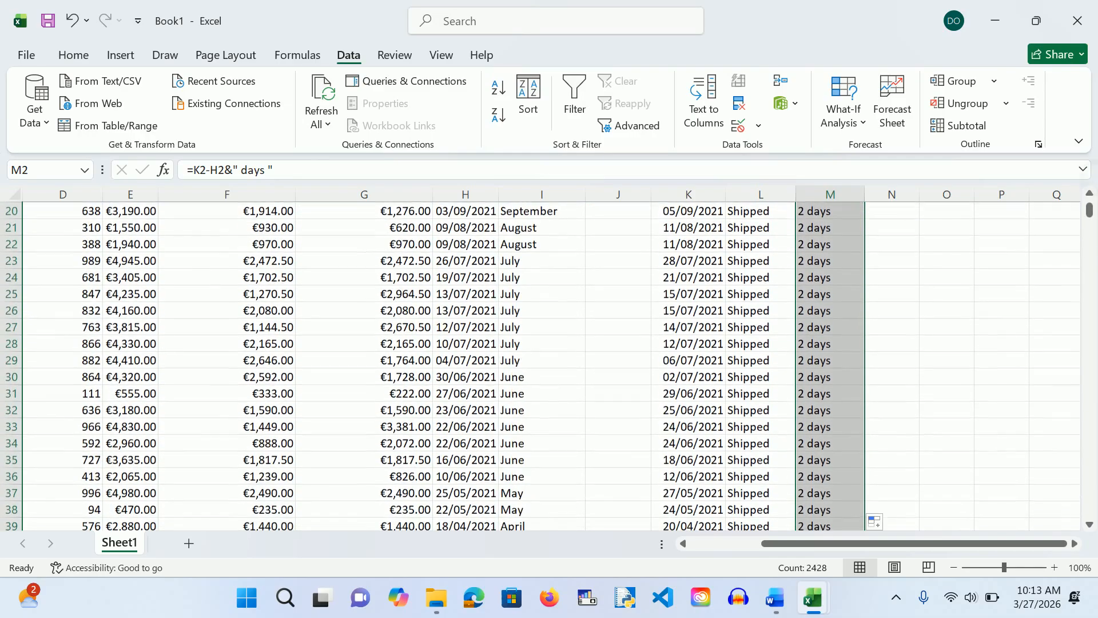
scroll(580, 375, "up", 6)
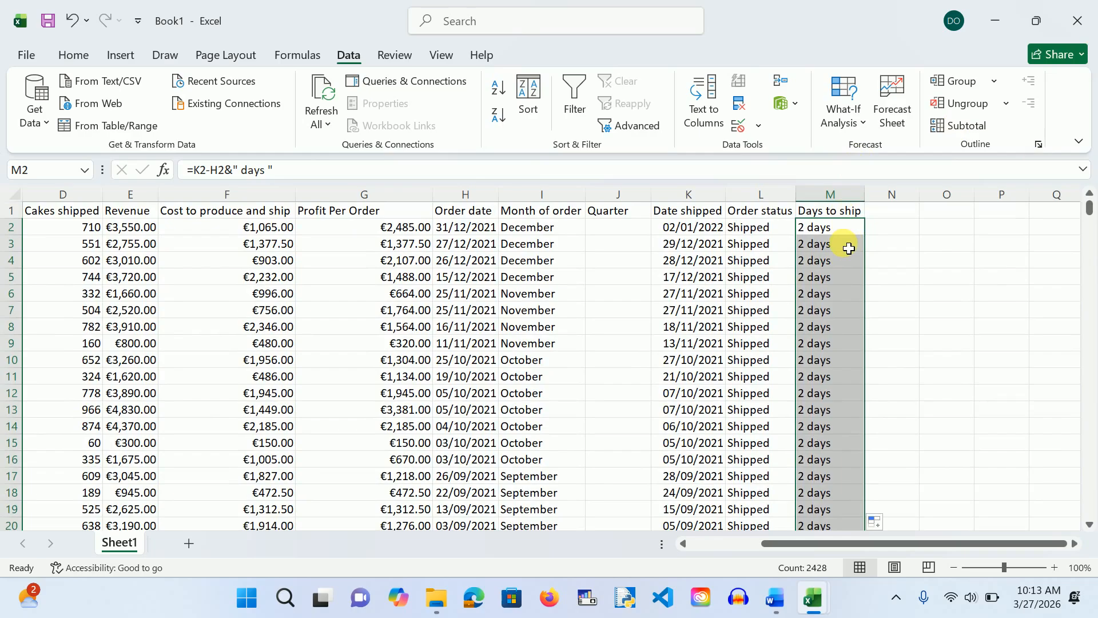
Step: Rewrite M2 as =IF(L2="open"," ",K2-H2&" days ")
left_click(835, 227)
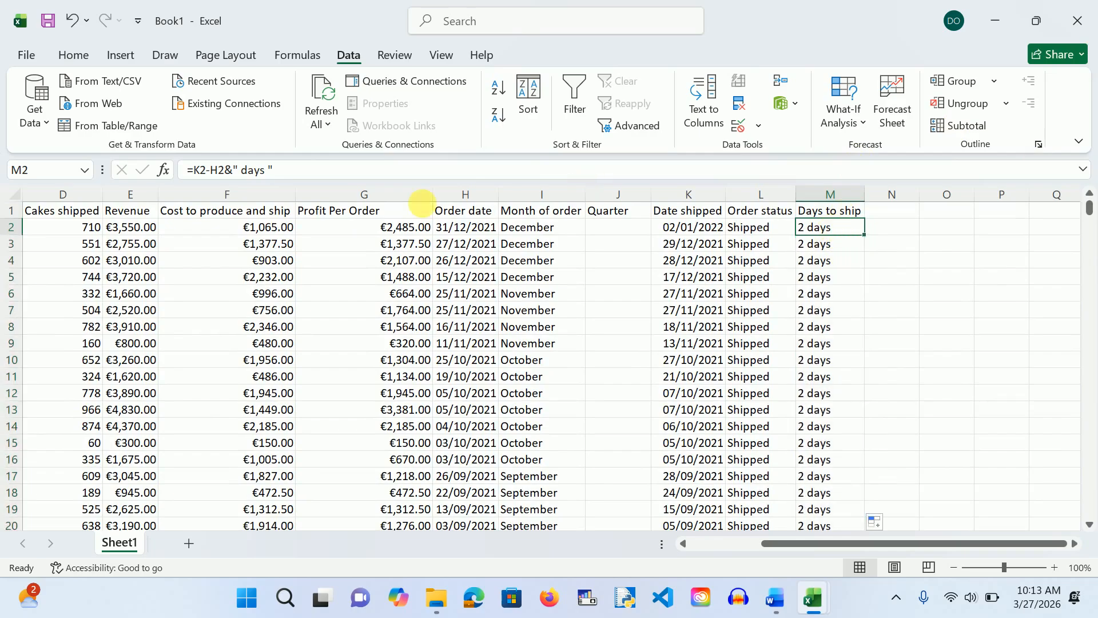
left_click(201, 173)
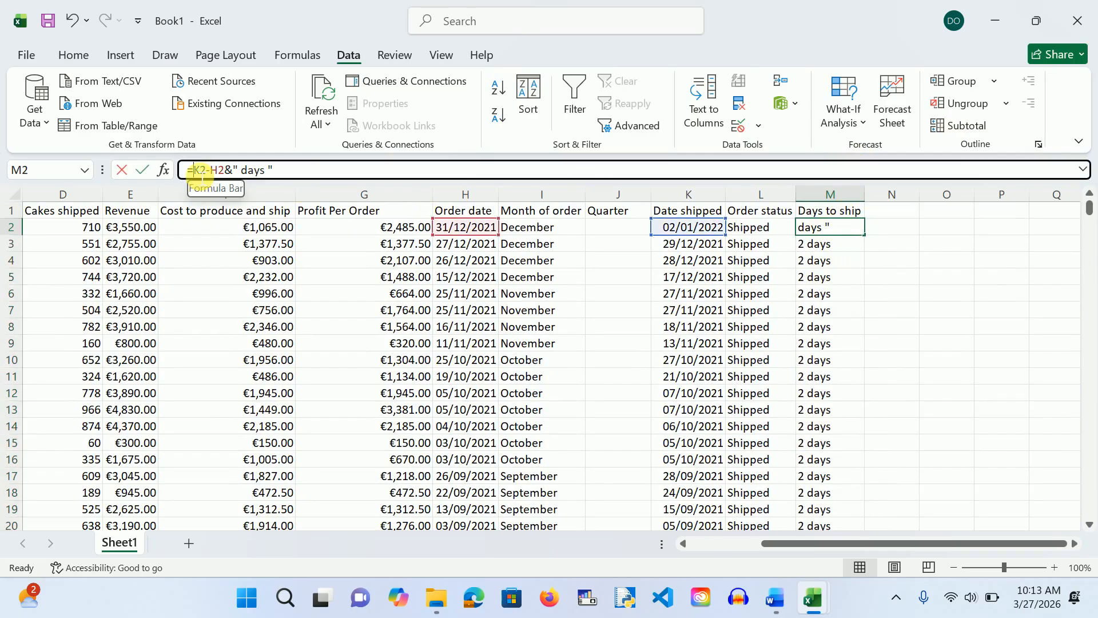
type("if")
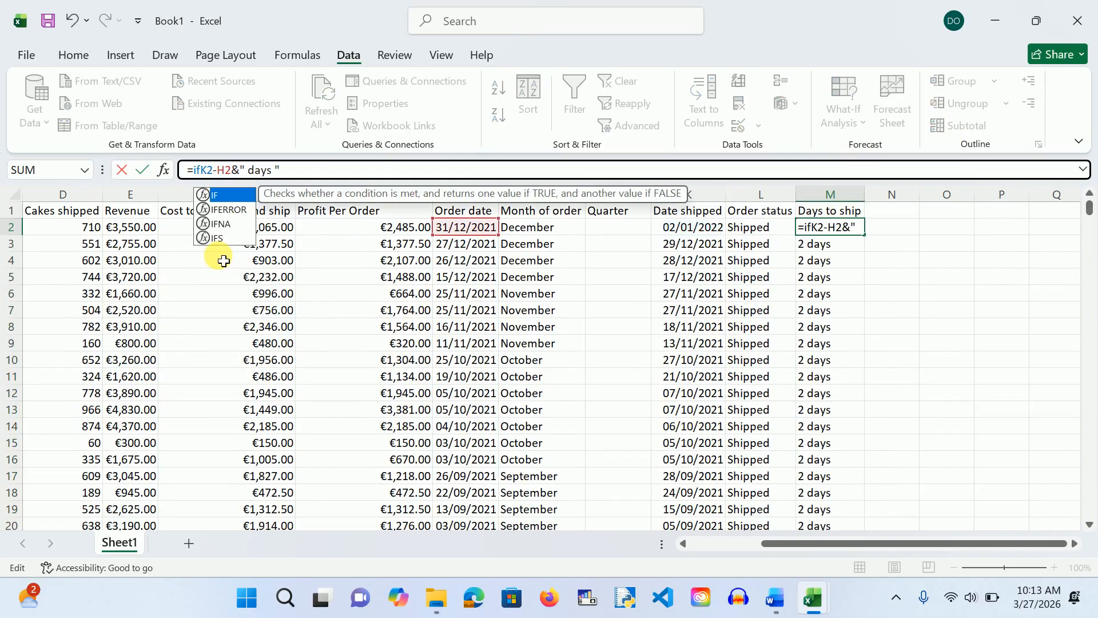
double_click(226, 195)
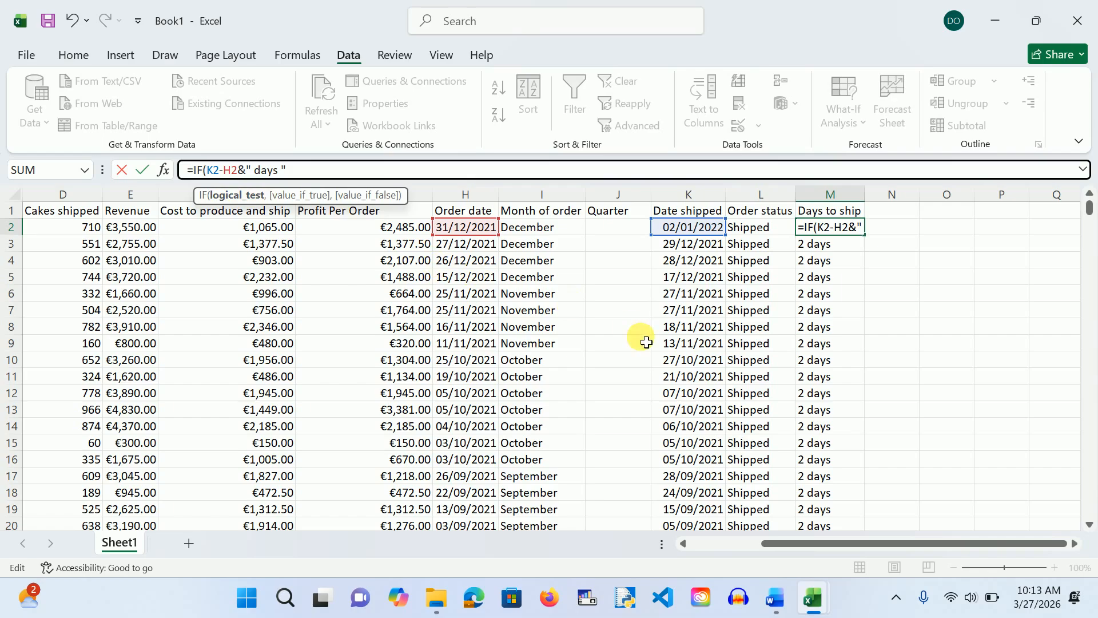
left_click(775, 231)
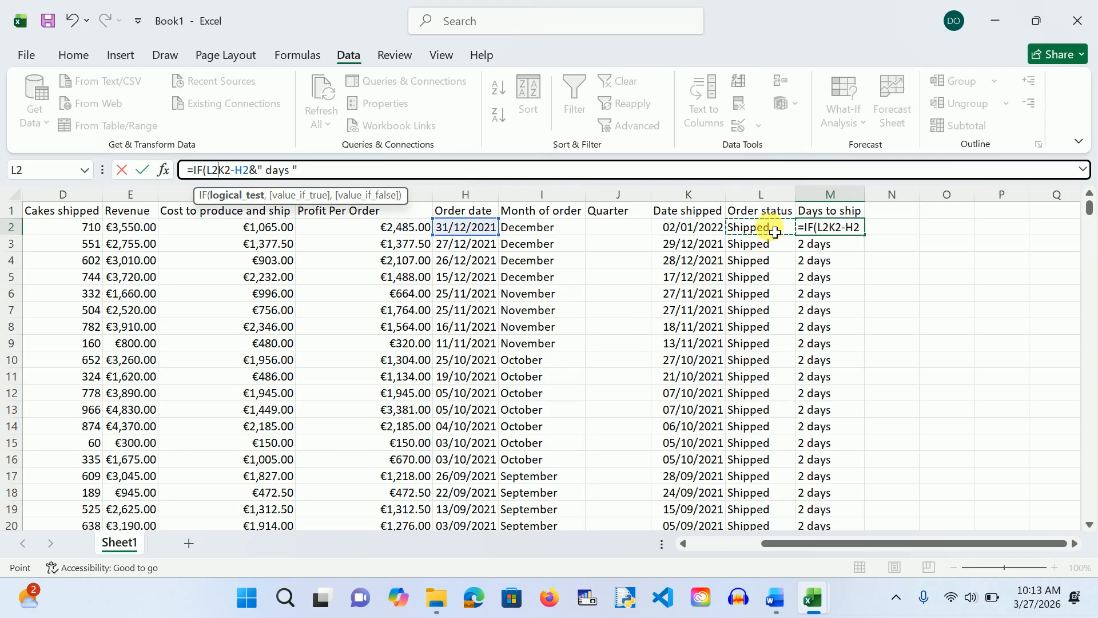
type("=")
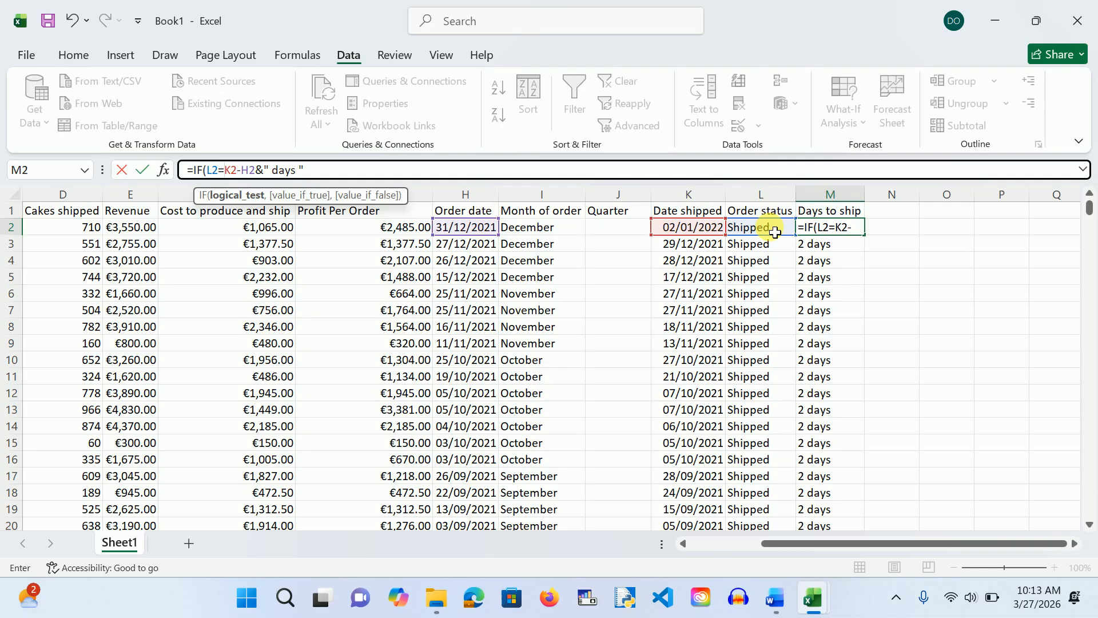
type("@")
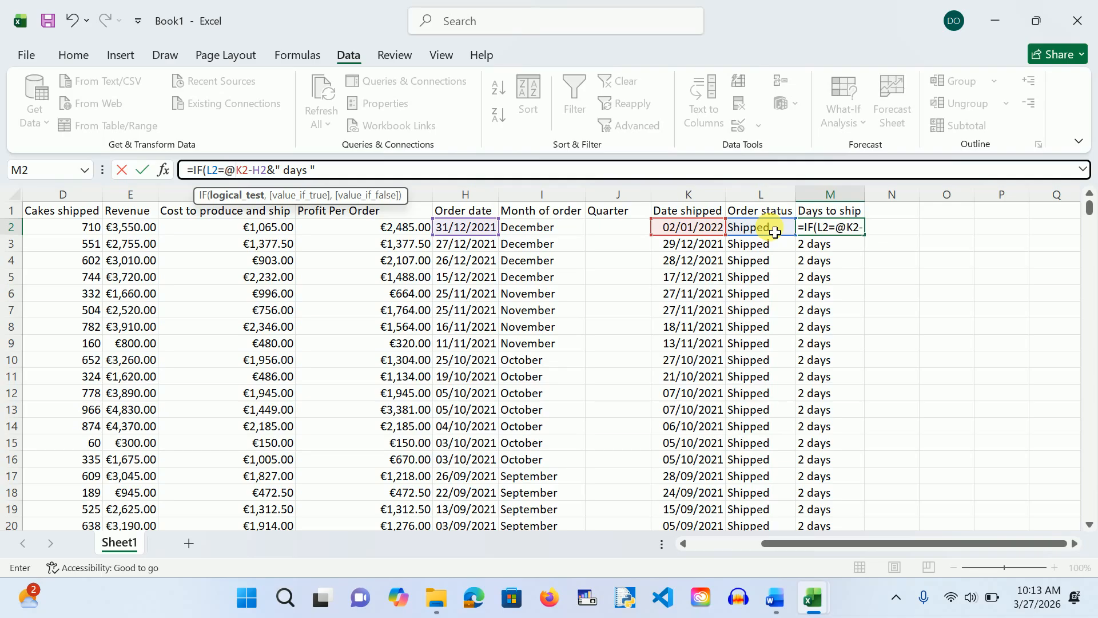
key("BackSpace")
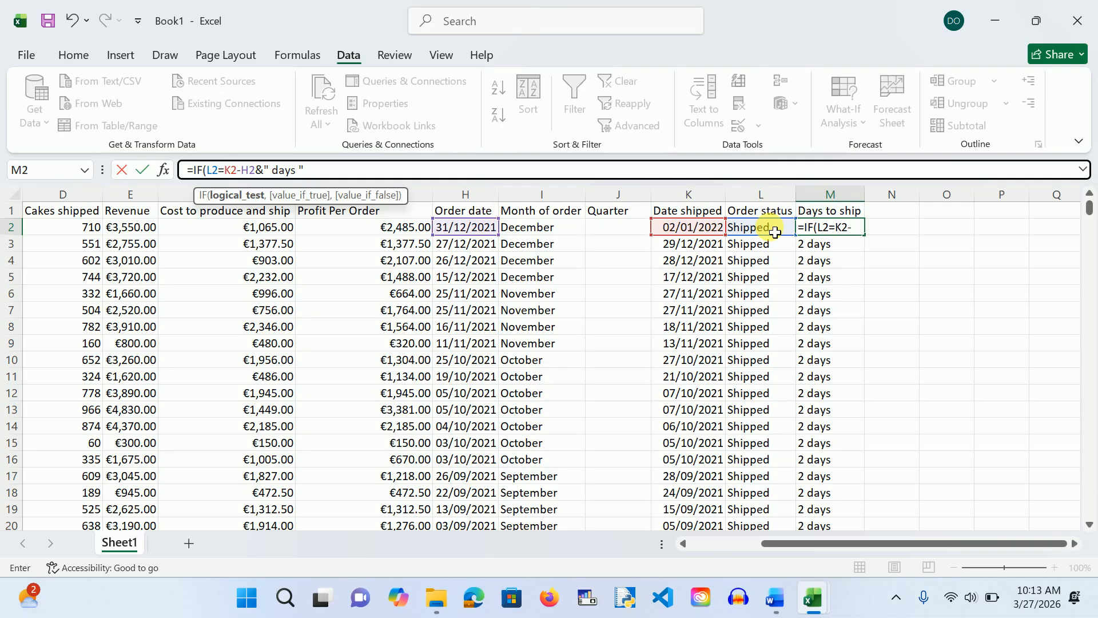
type("\"open")
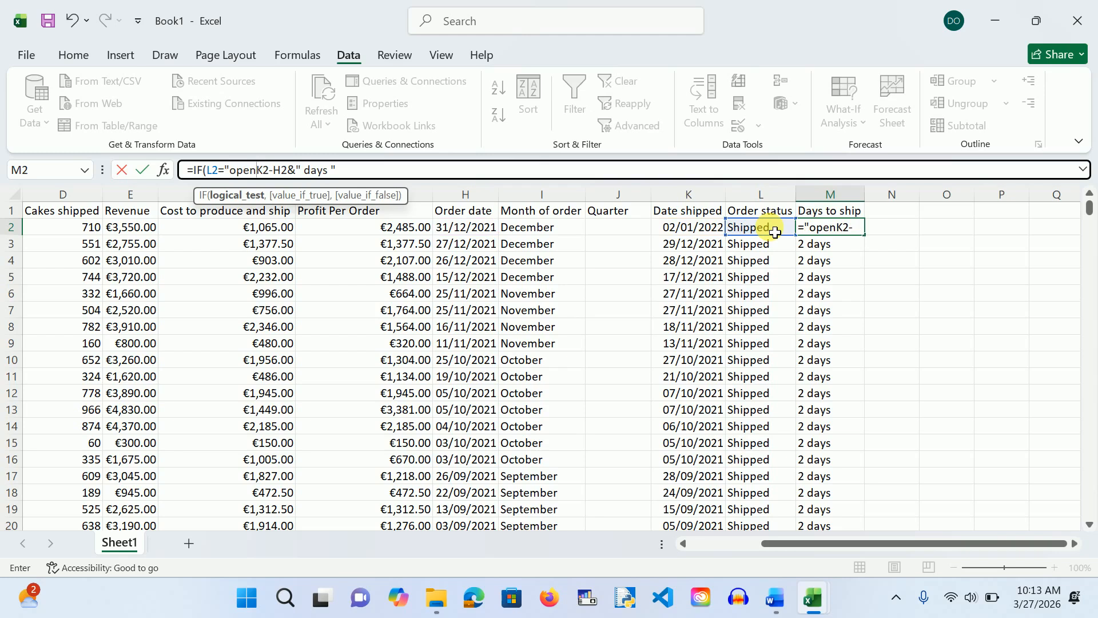
type("\"")
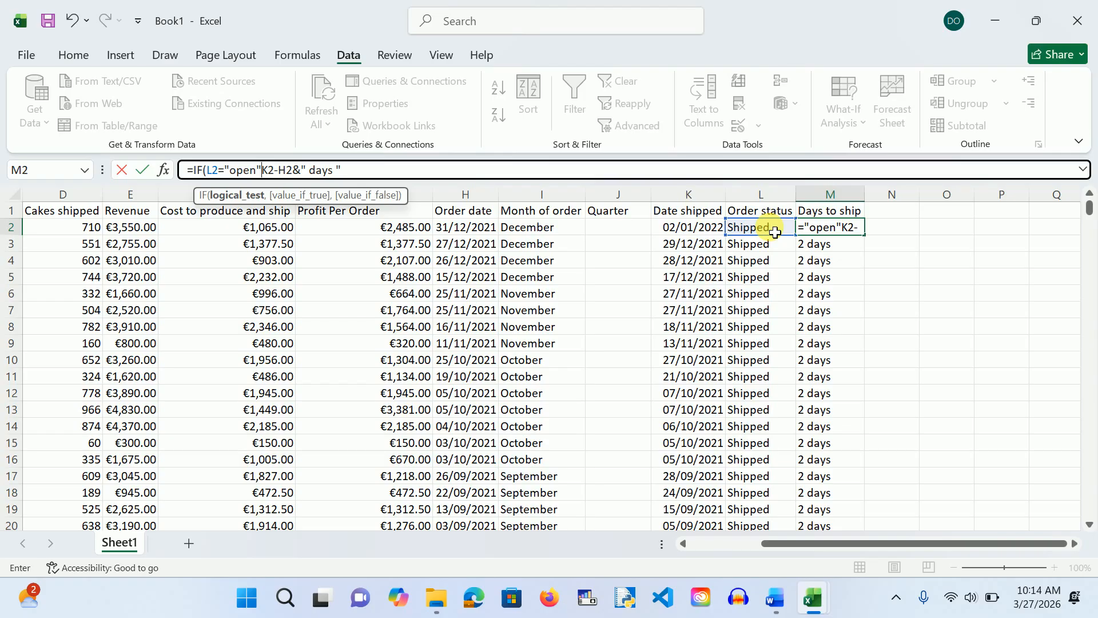
type(",")
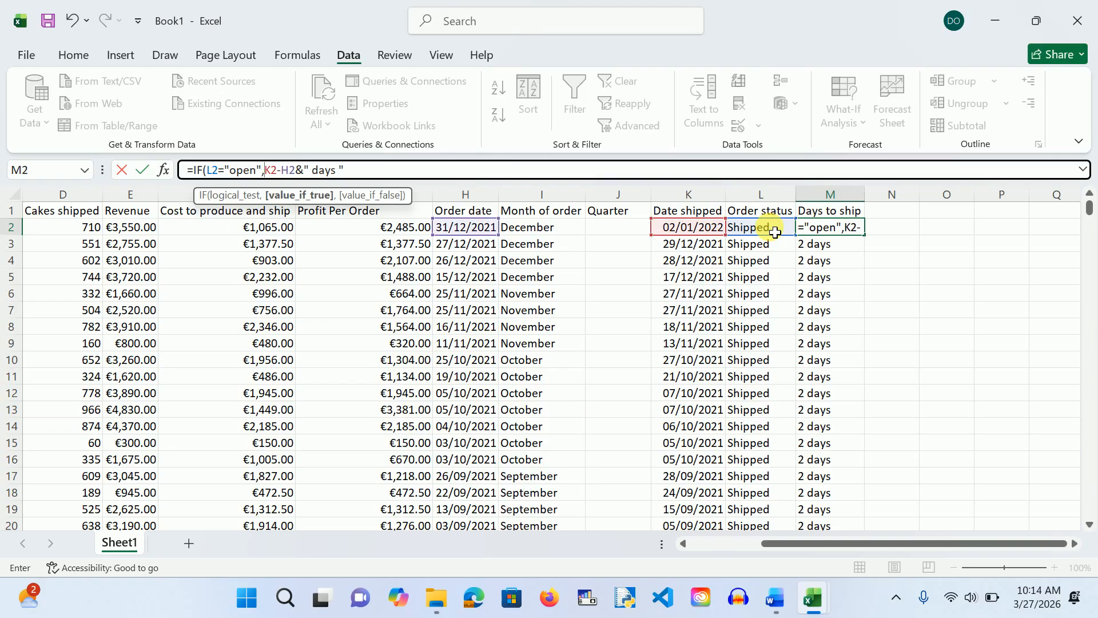
type("\"")
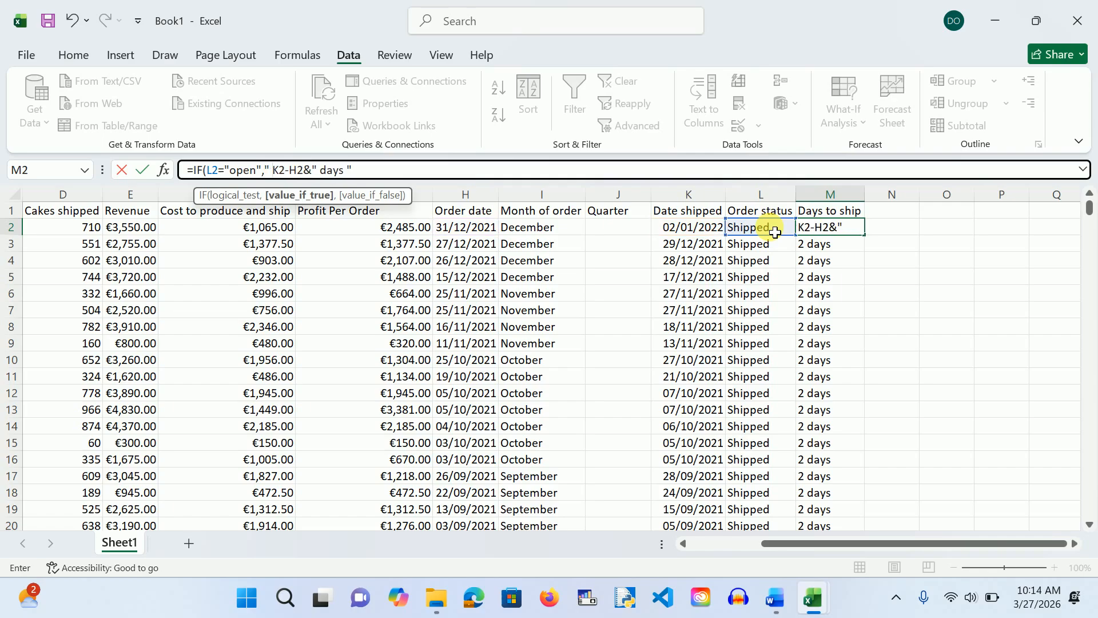
type(" \"")
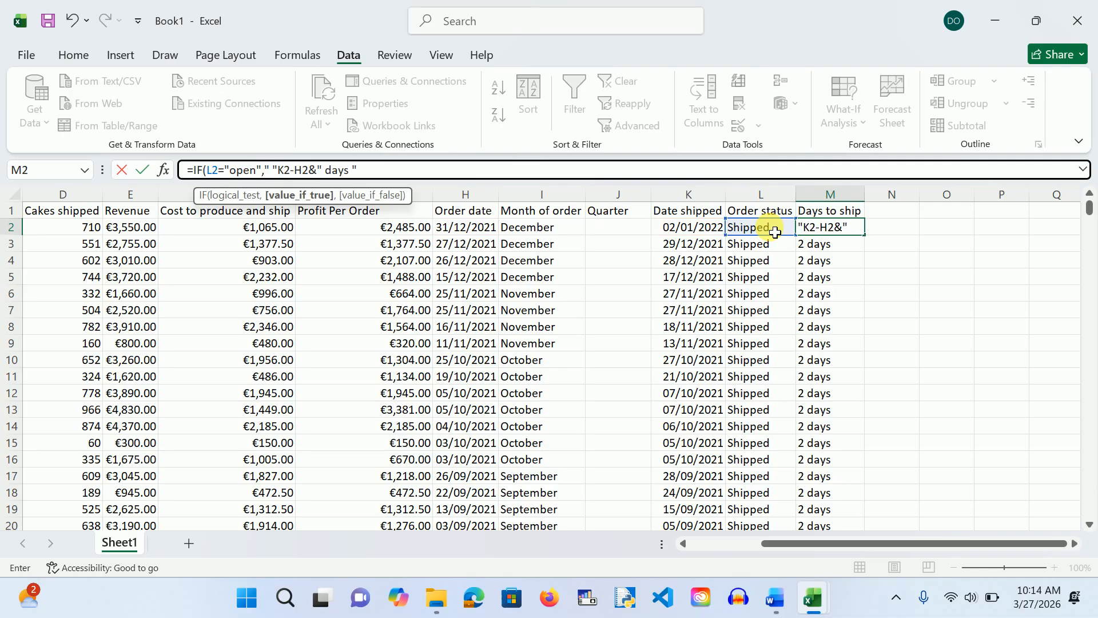
type(",")
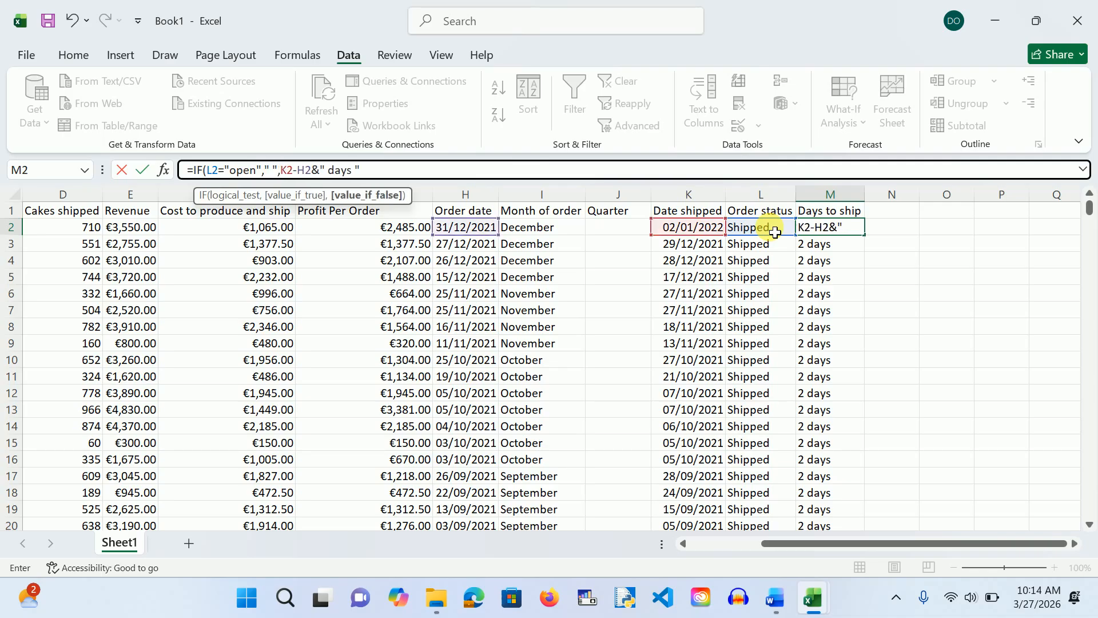
key("Return")
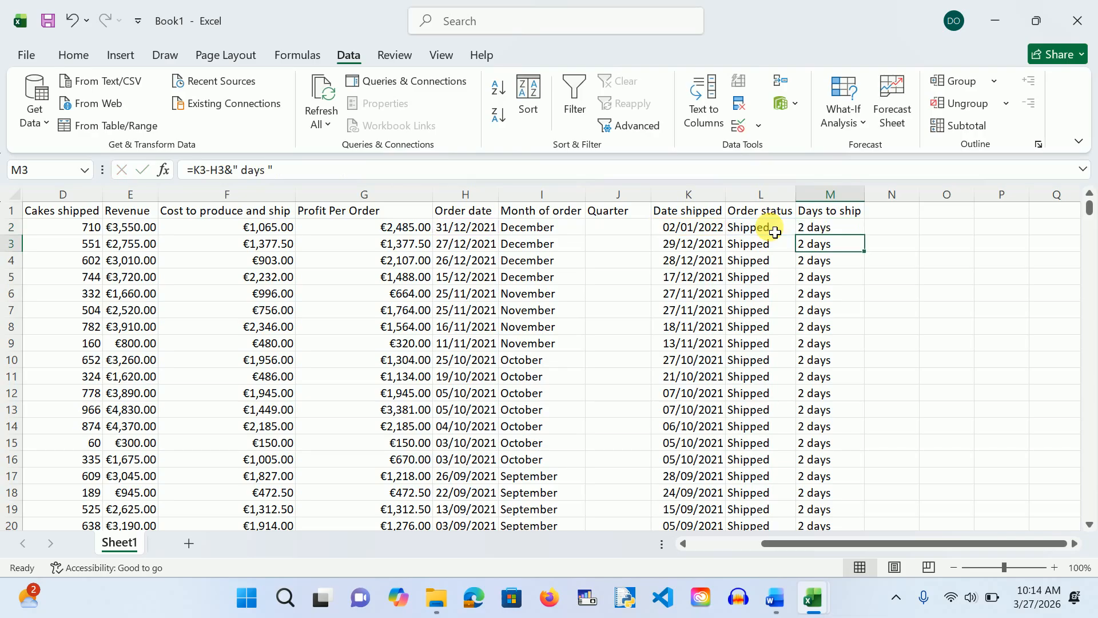
left_click(833, 229)
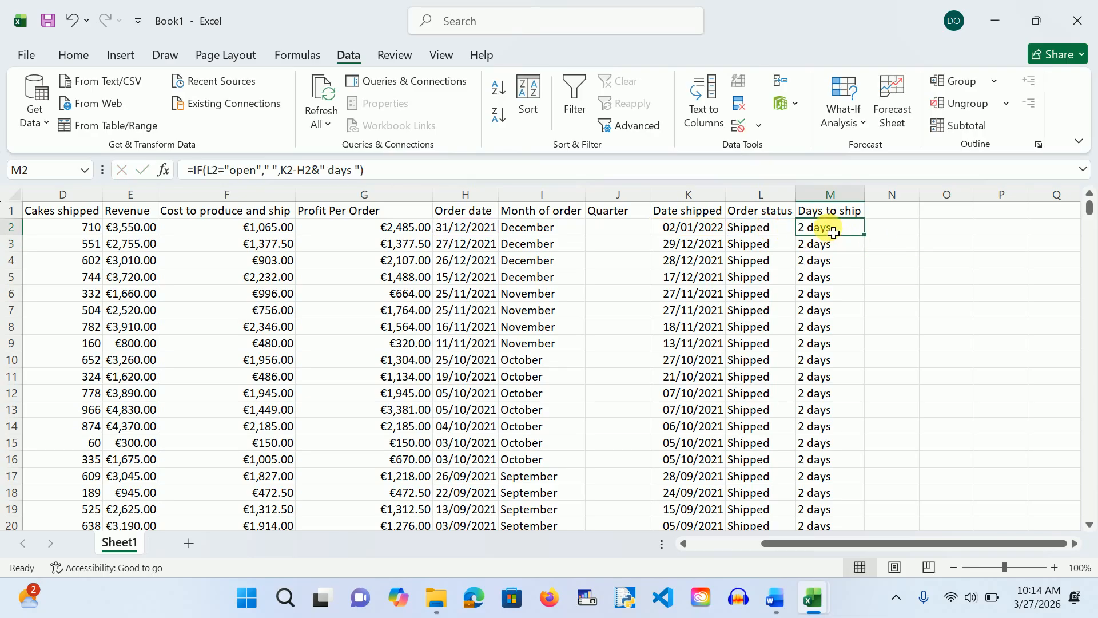
Step: Fill the IF formula down column M and confirm Open orders show blank
double_click(865, 235)
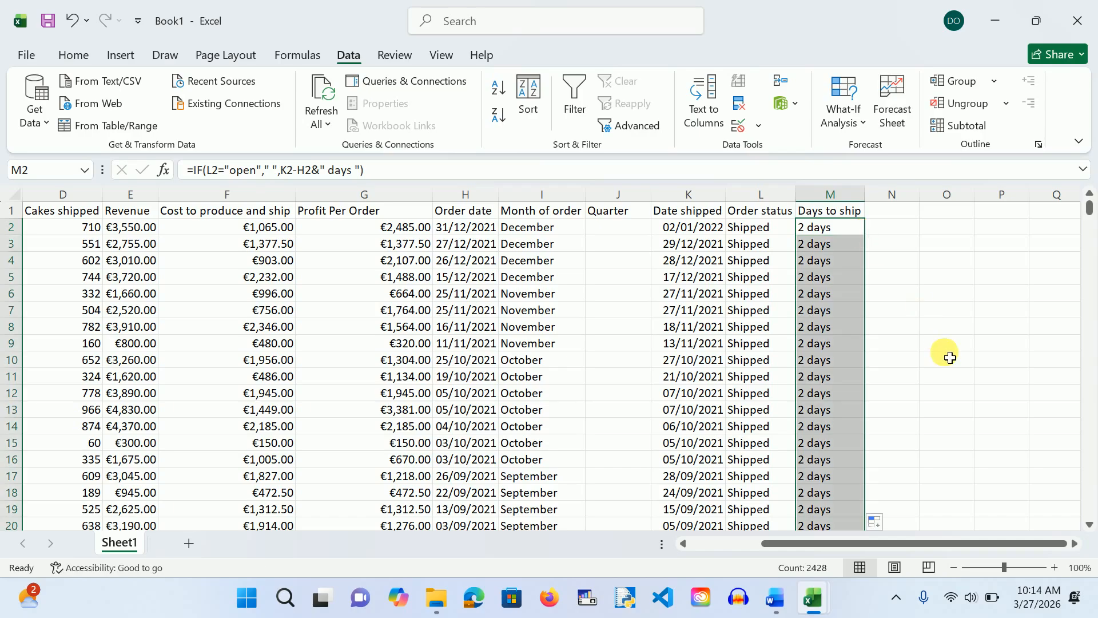
scroll(898, 319, "down", 20)
scroll(922, 326, "down", 20)
scroll(905, 323, "down", 16)
scroll(891, 343, "down", 20)
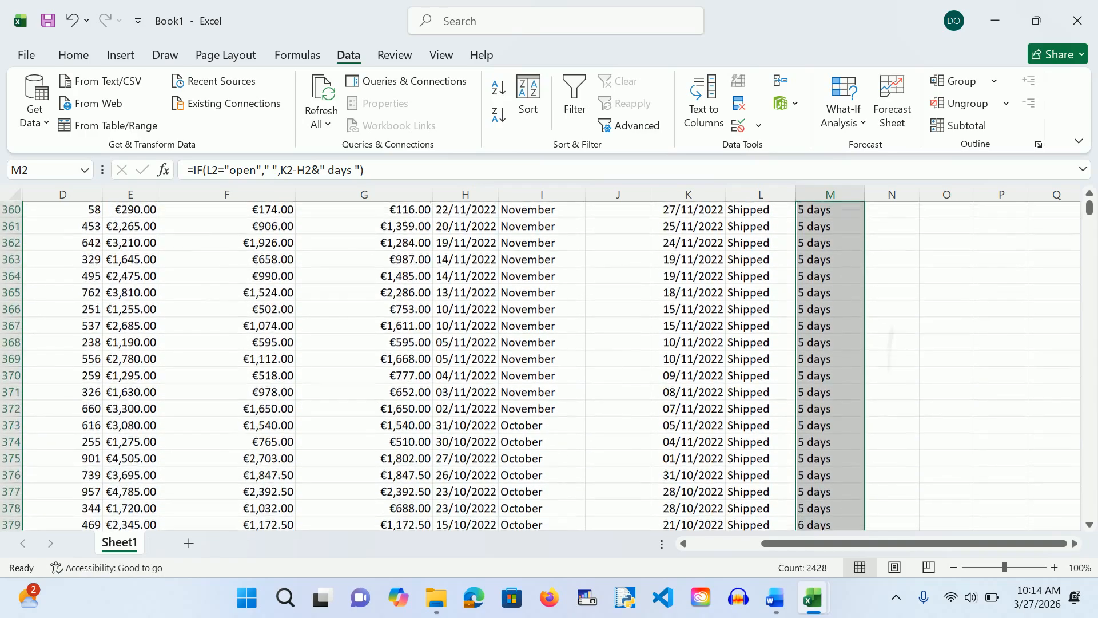
scroll(890, 346, "down", 20)
scroll(883, 375, "down", 15)
scroll(882, 366, "down", 16)
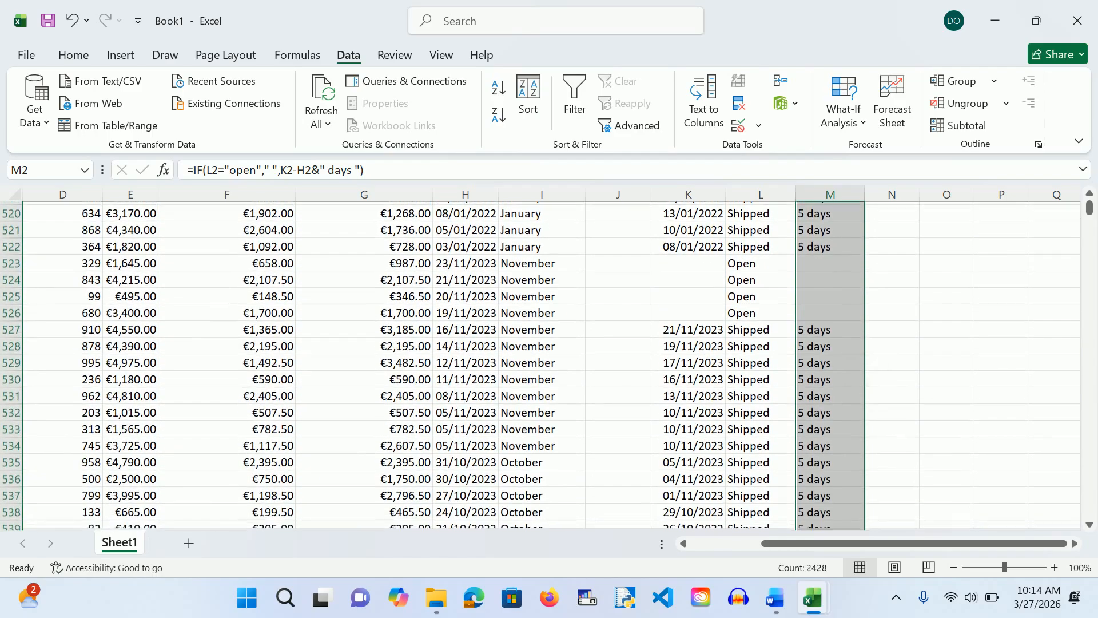
scroll(636, 361, "up", 1)
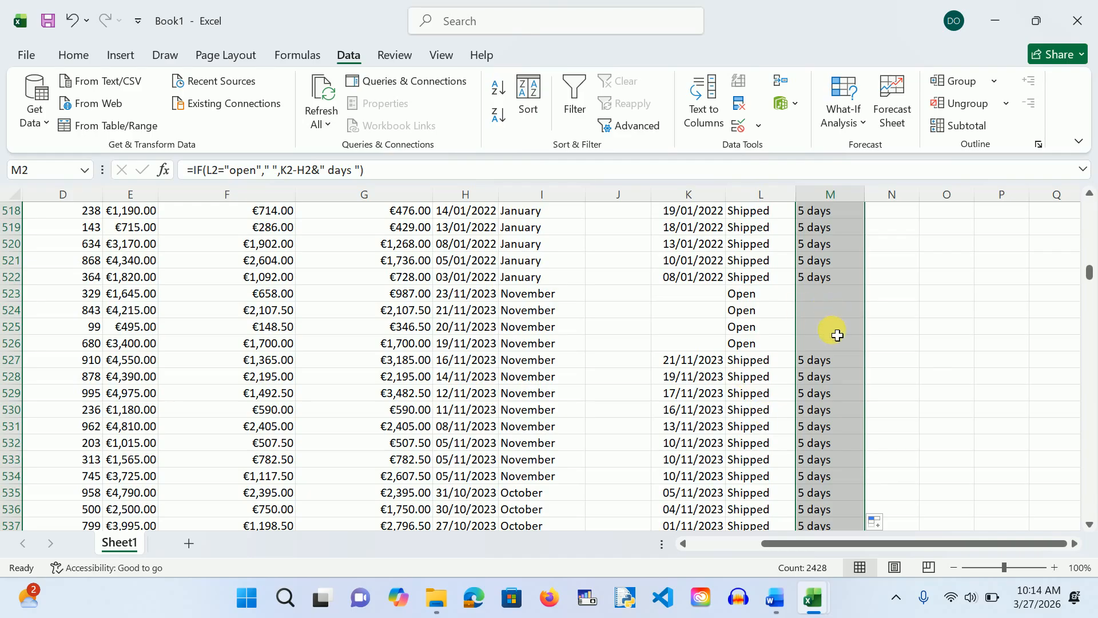
left_click(838, 332)
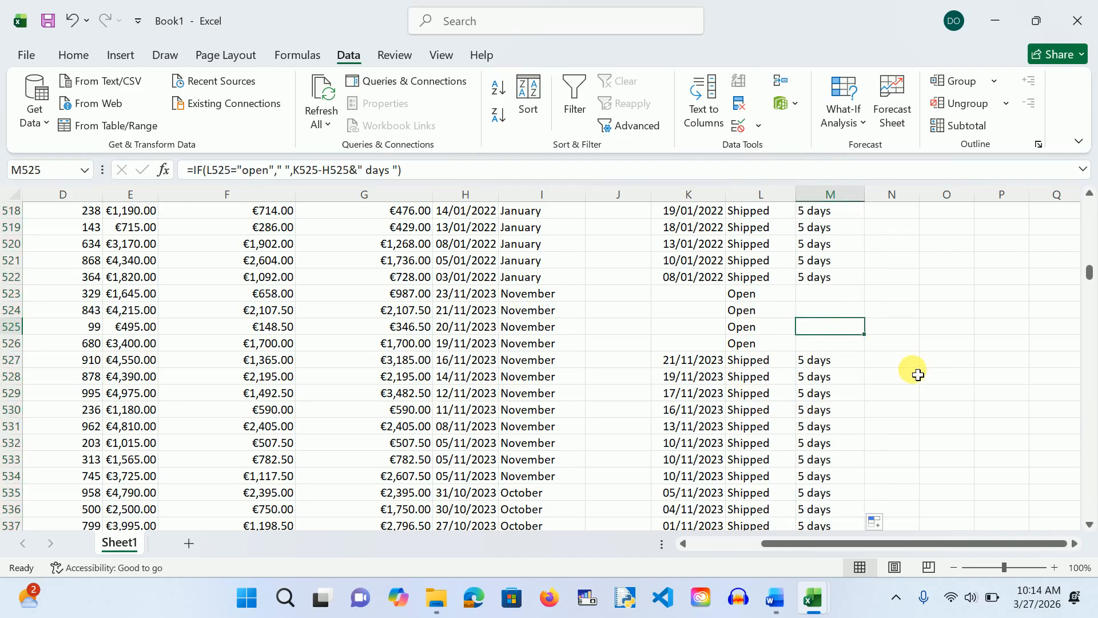
scroll(917, 375, "down", 2)
scroll(918, 375, "up", 20)
scroll(1030, 237, "up", 4)
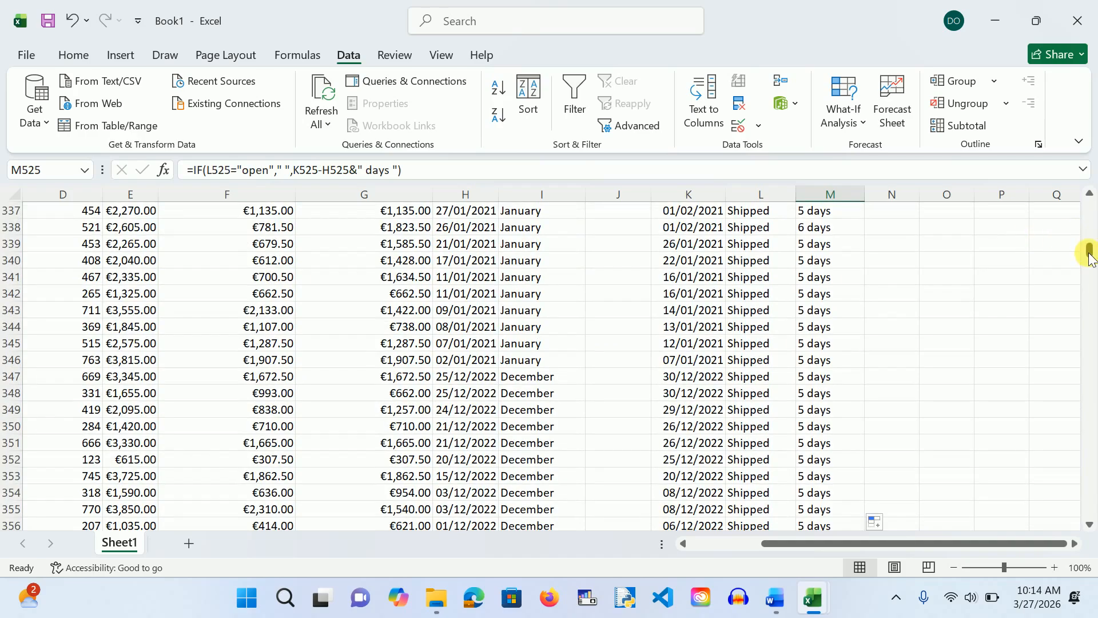
left_click_drag(1090, 250, 1089, 213)
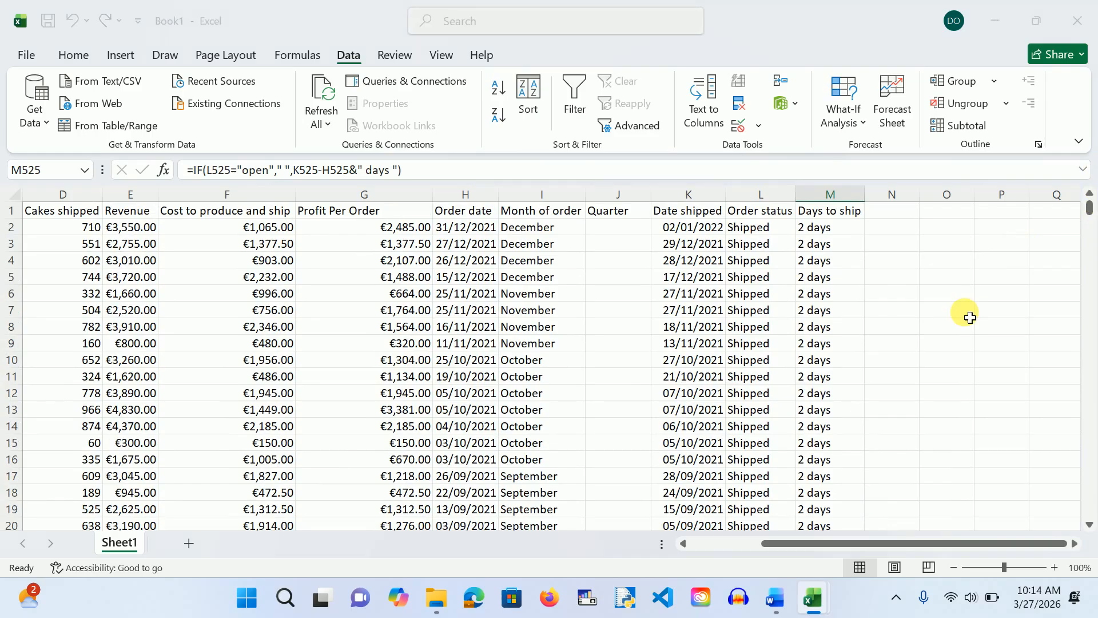
Step: Save the workbook, entering CakeSales21-23 as the file name
key("ctrl+s")
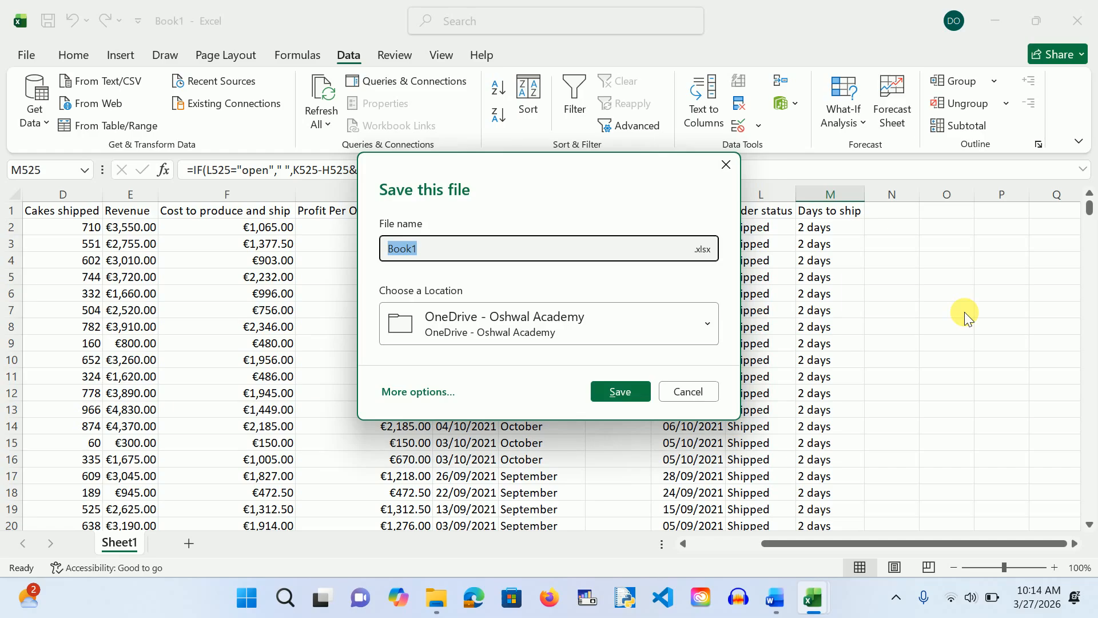
type("CakeSales21-23_")
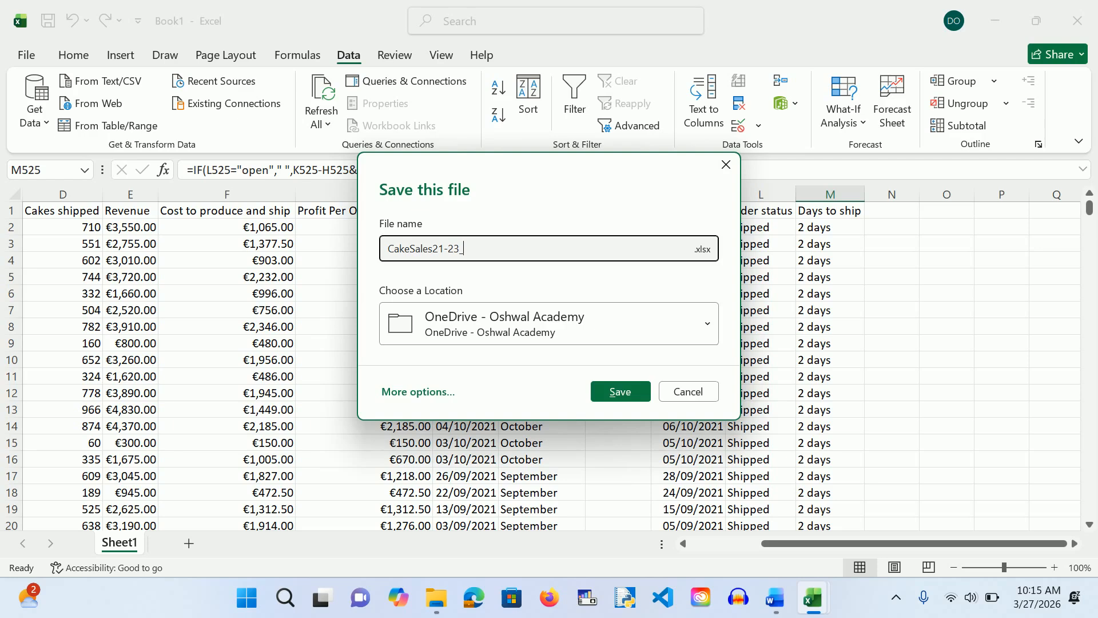
Step: Append _12343 to the file name and save it to the Desktop's og exam folder
type("12343")
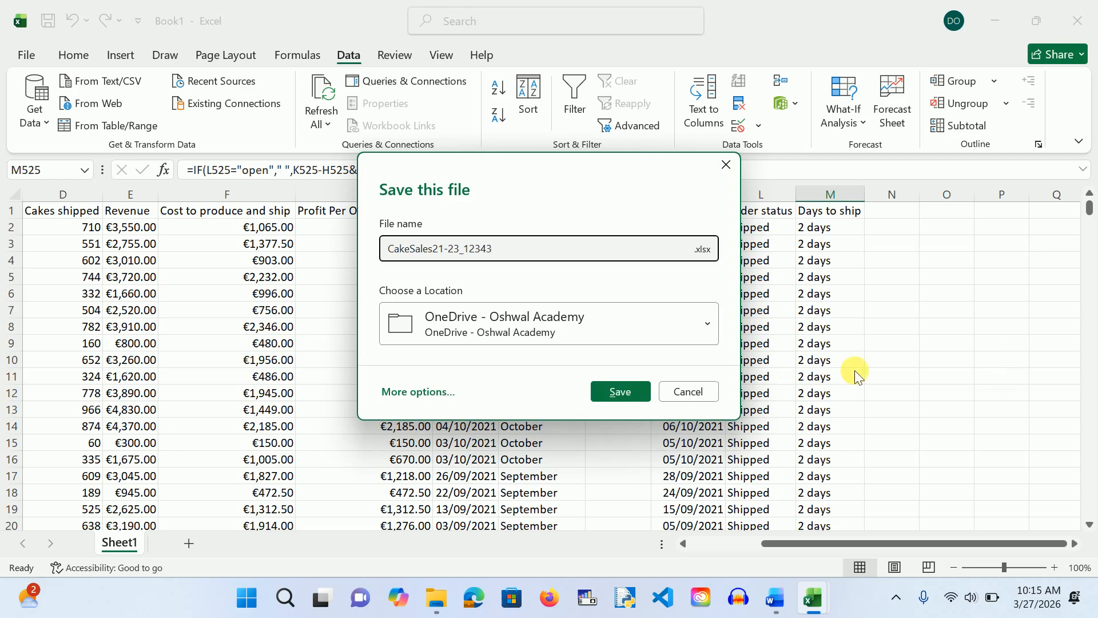
left_click(706, 322)
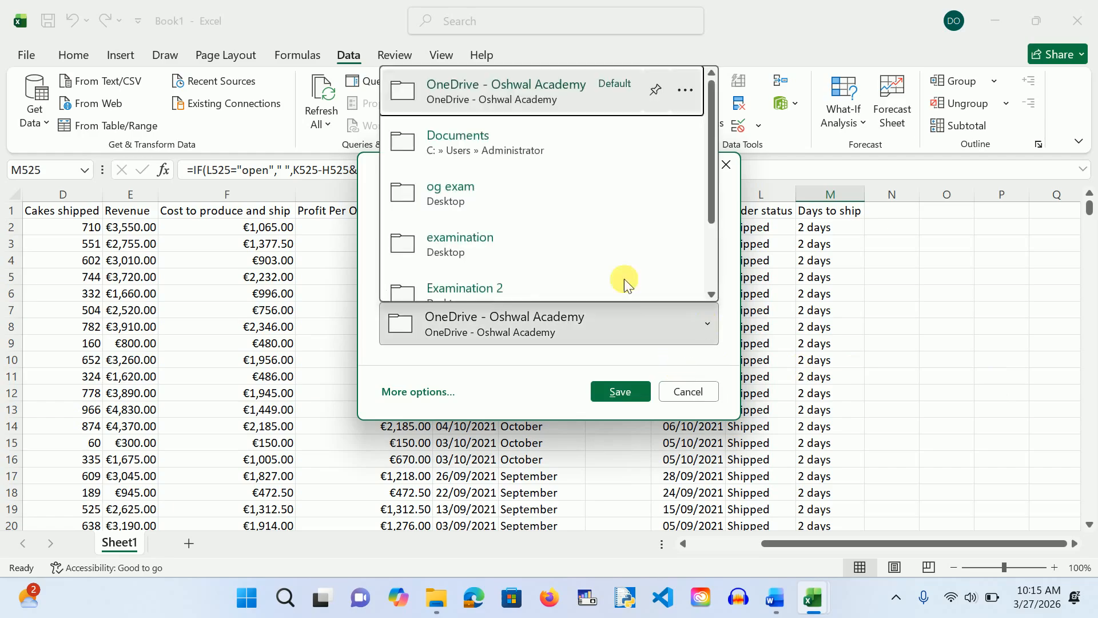
left_click(451, 190)
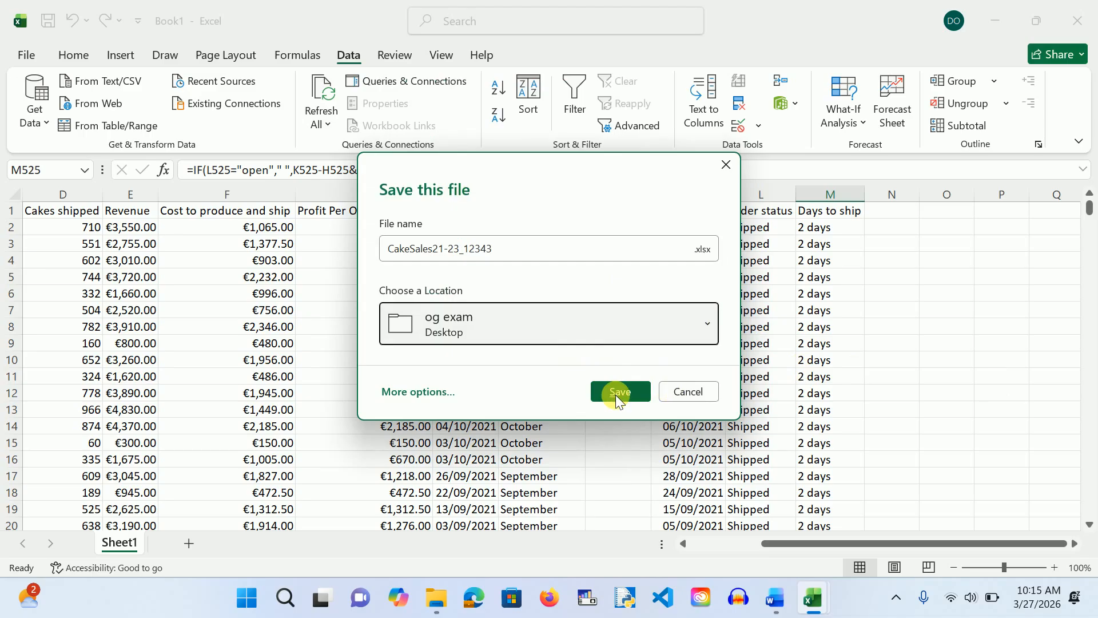
left_click(630, 390)
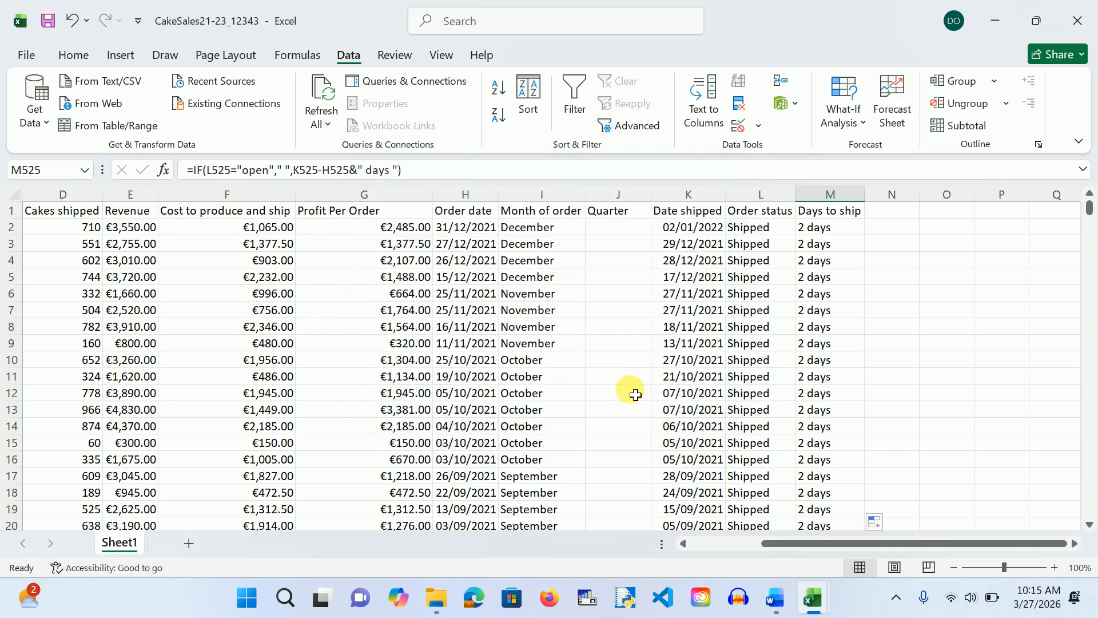
left_click(963, 334)
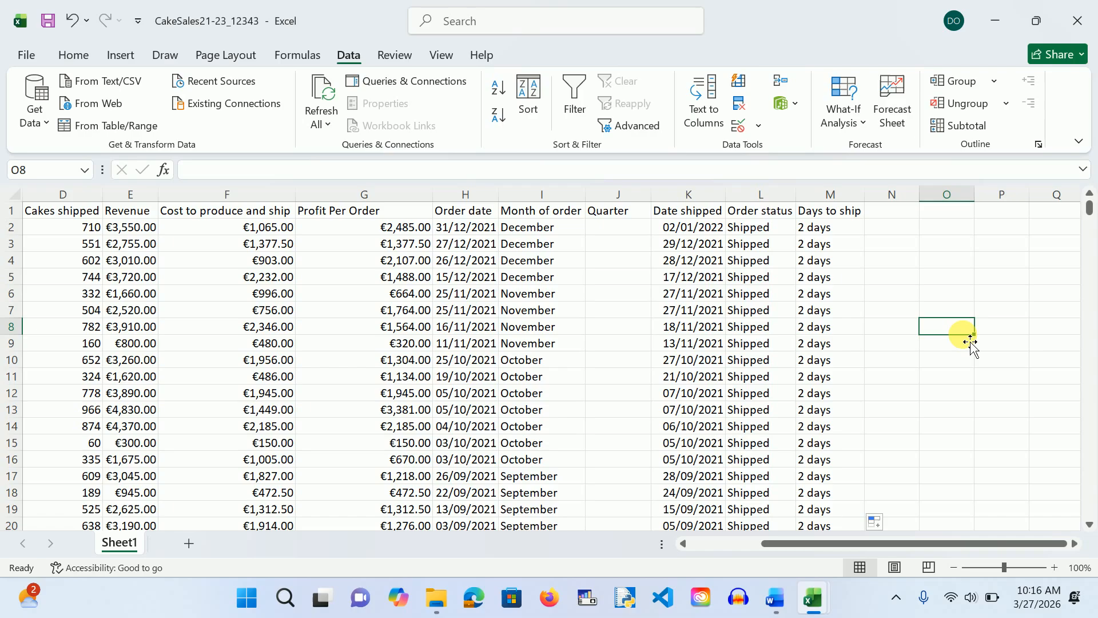
Step: Rename the Sheet1 tab to CakeSales21-23
scroll(971, 343, "down", 20)
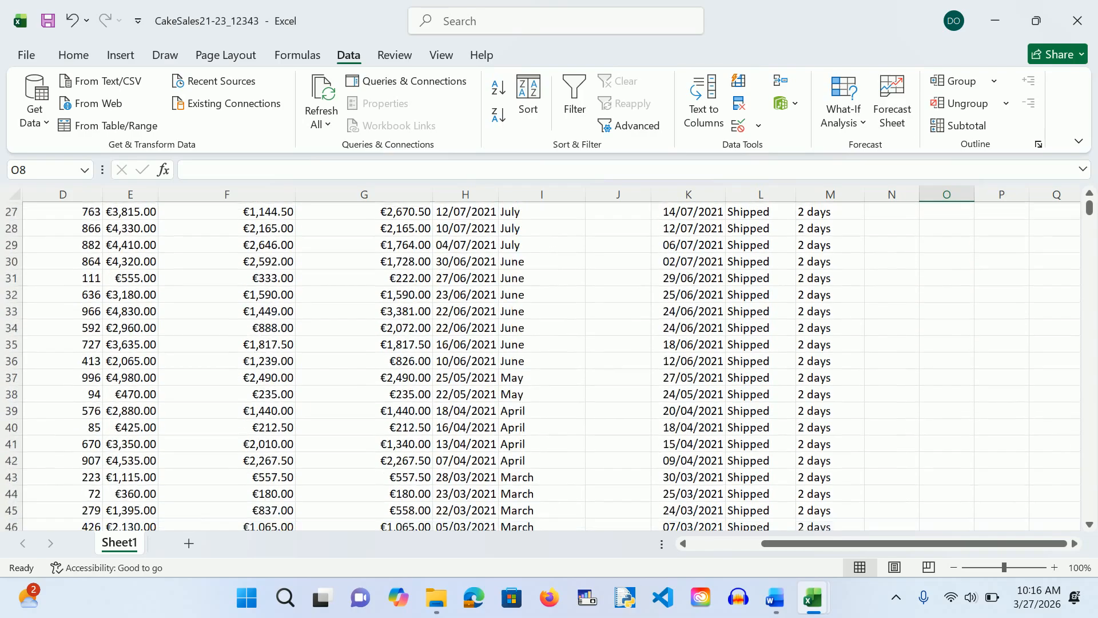
scroll(503, 515, "up", 20)
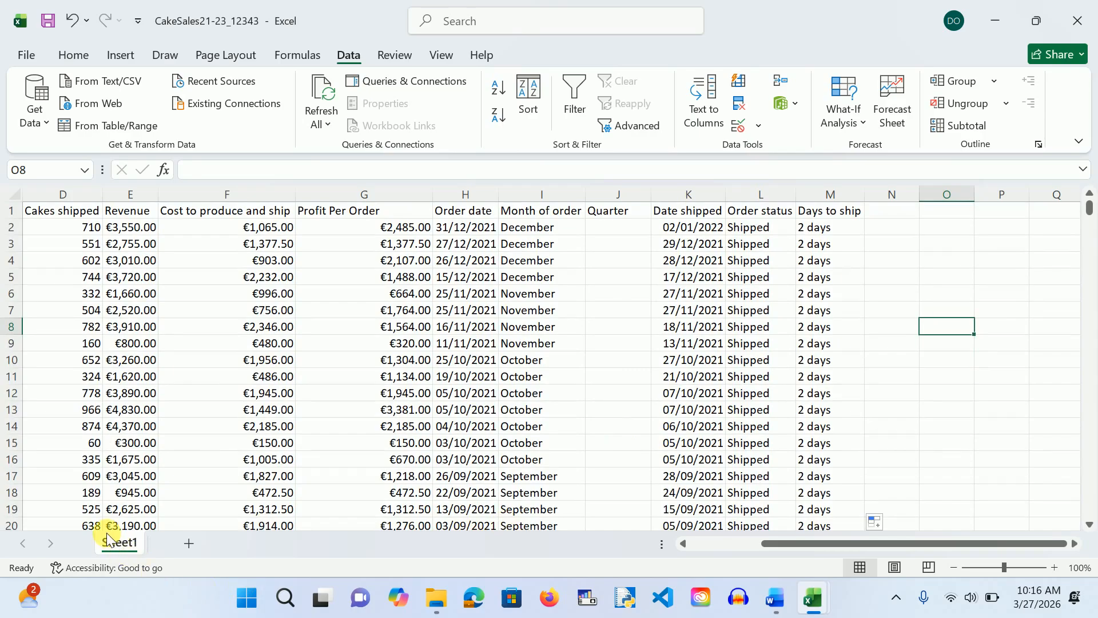
right_click(116, 550)
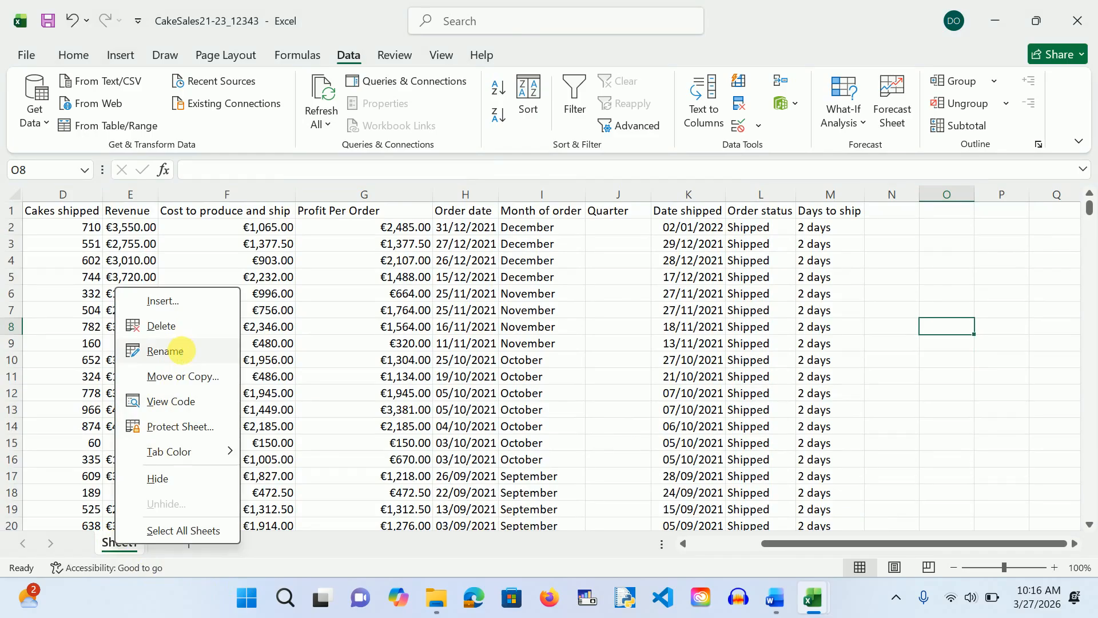
left_click(182, 350)
type("Cake")
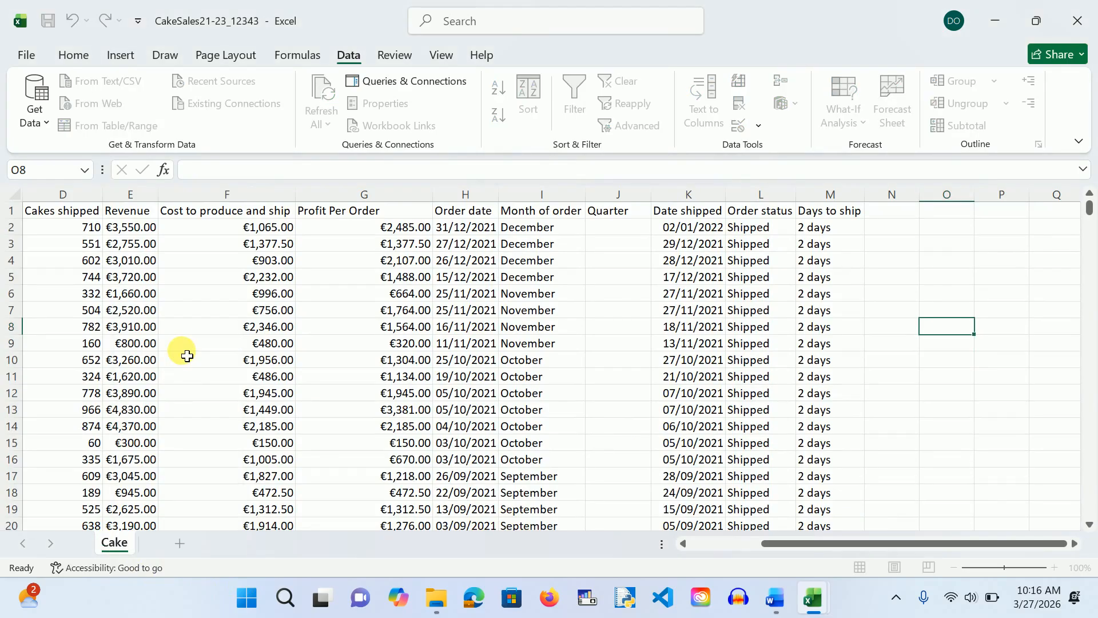
type("Sales")
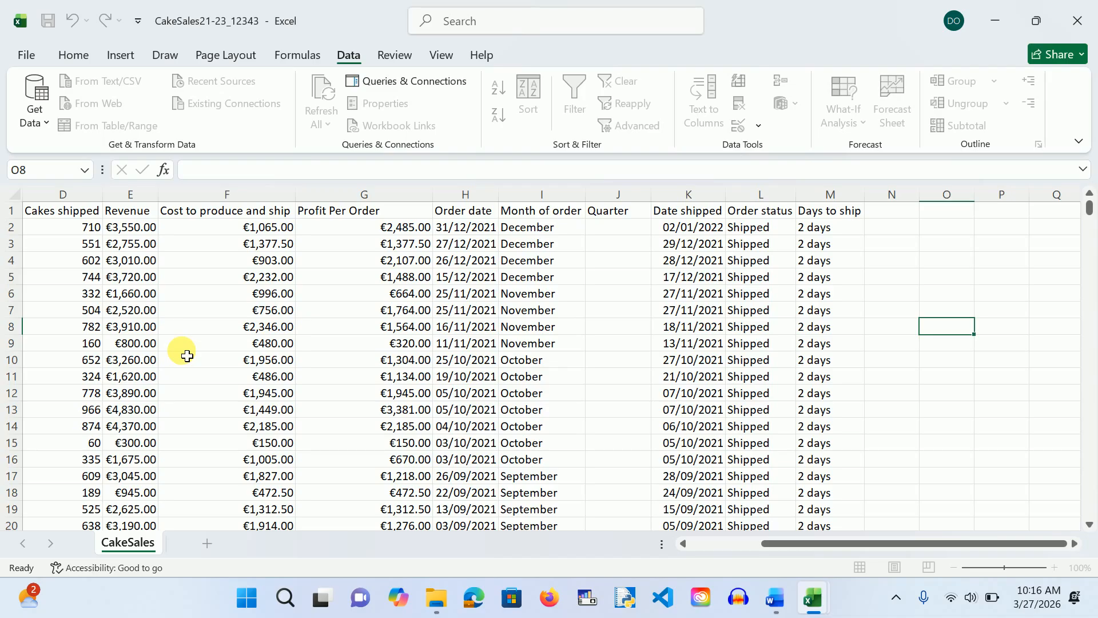
type("21-23")
Step: Add a new sheet after the data sheet and name it chart dashboard
left_click(234, 540)
left_click(235, 540)
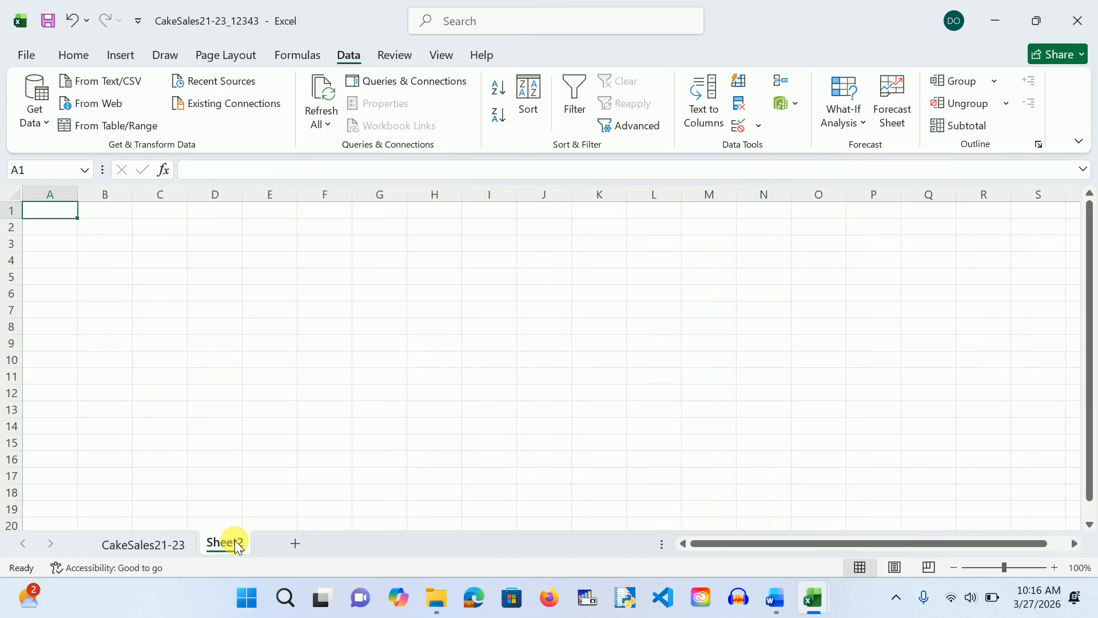
right_click(237, 545)
left_click(297, 350)
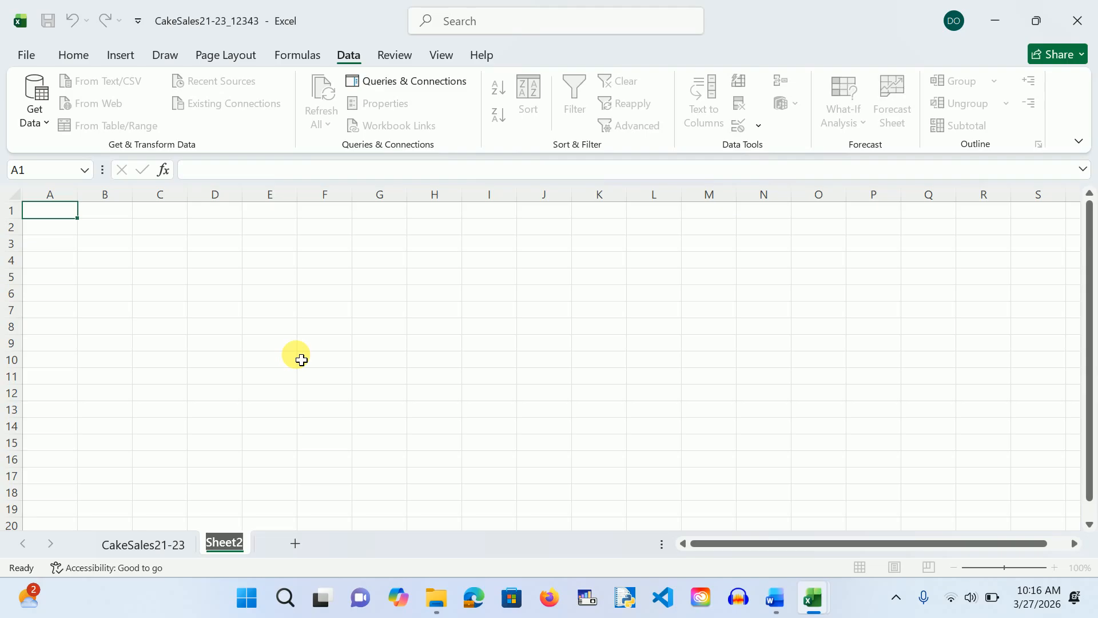
type("chart")
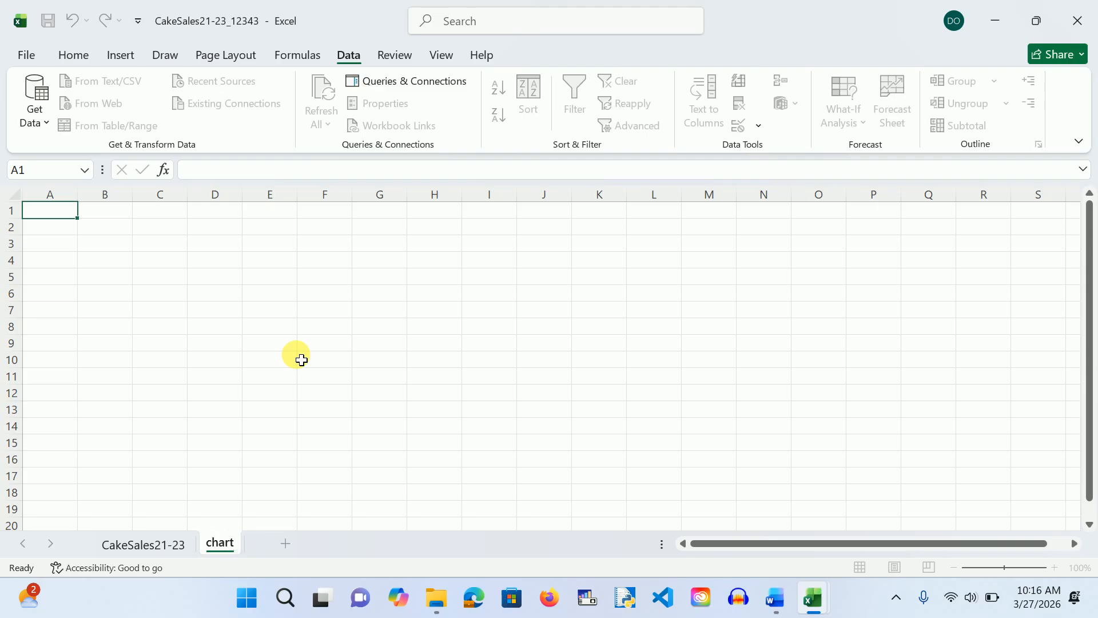
key("Return")
type("dashboard")
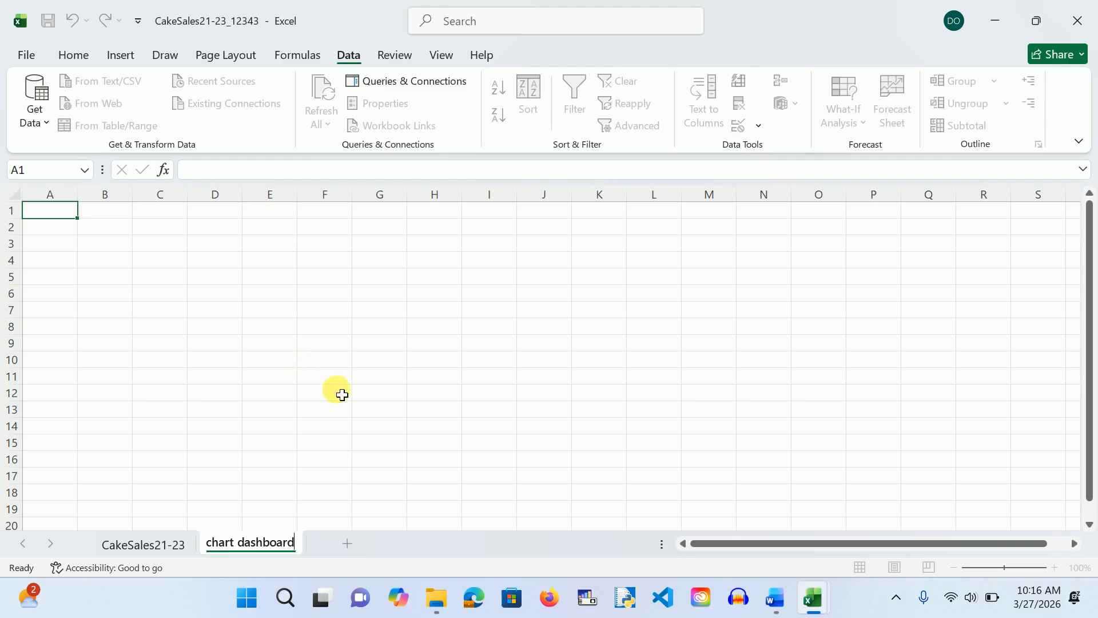
key("Return")
Step: Add a third sheet and rename it chart works
left_click(347, 544)
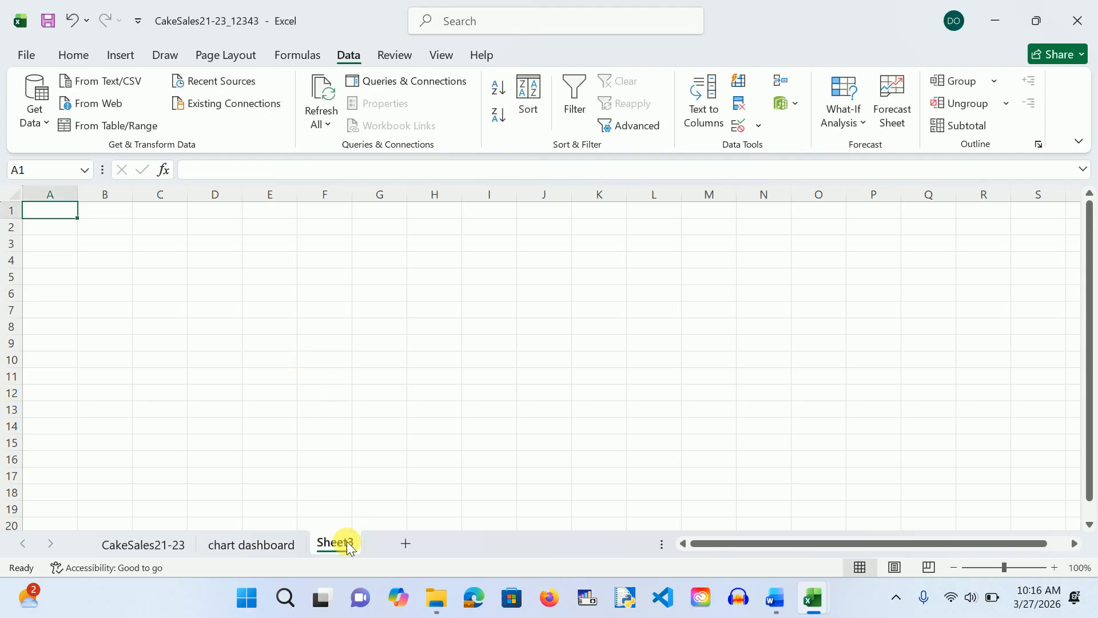
right_click(350, 547)
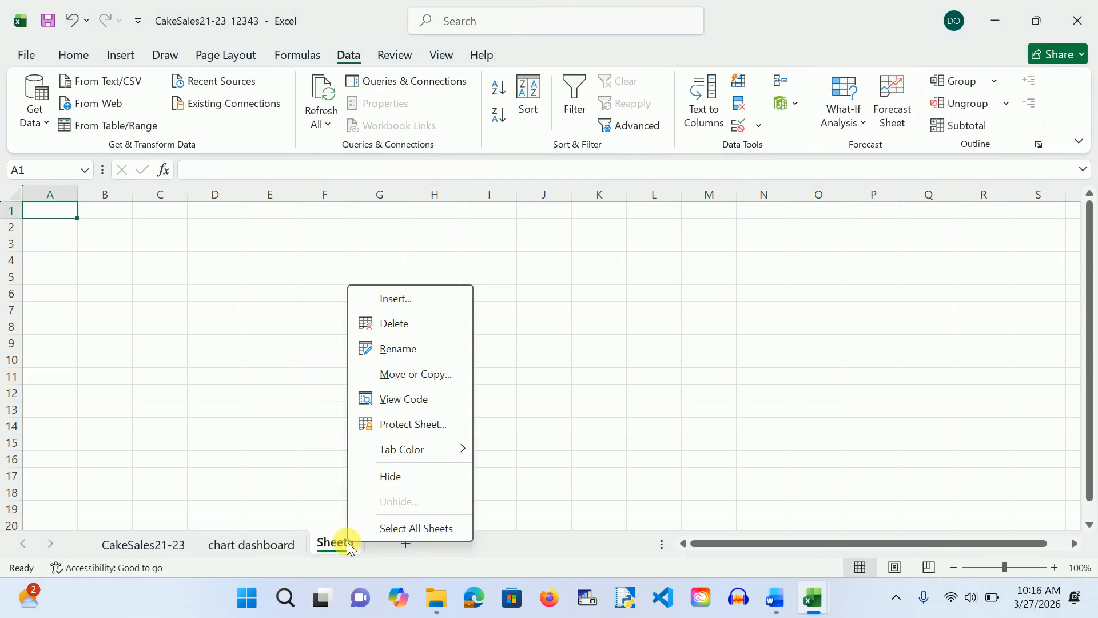
left_click(416, 348)
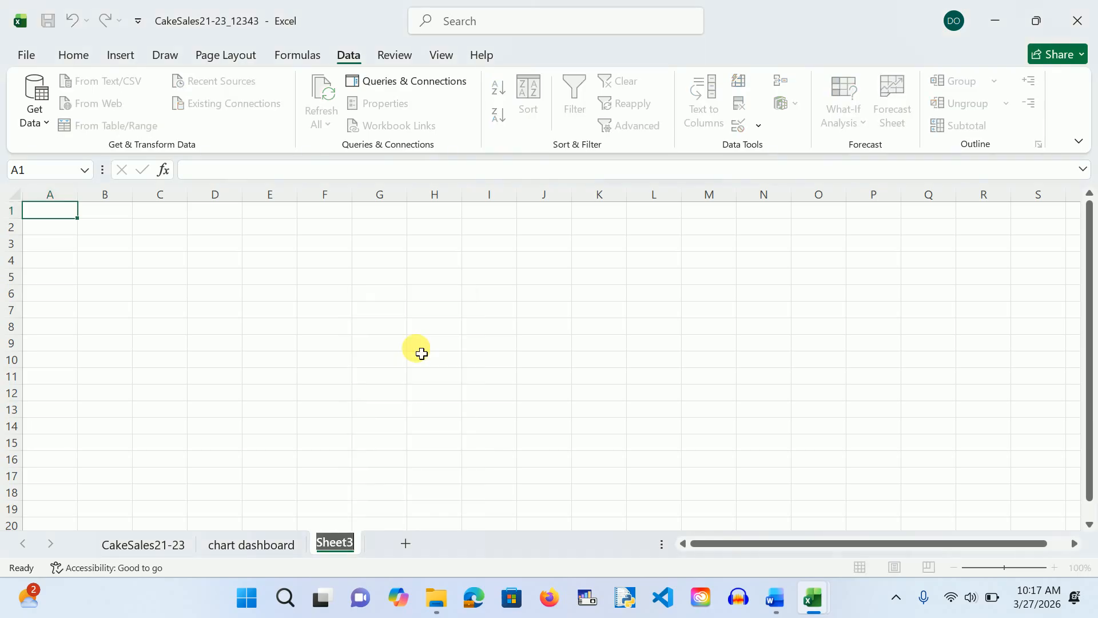
type("char")
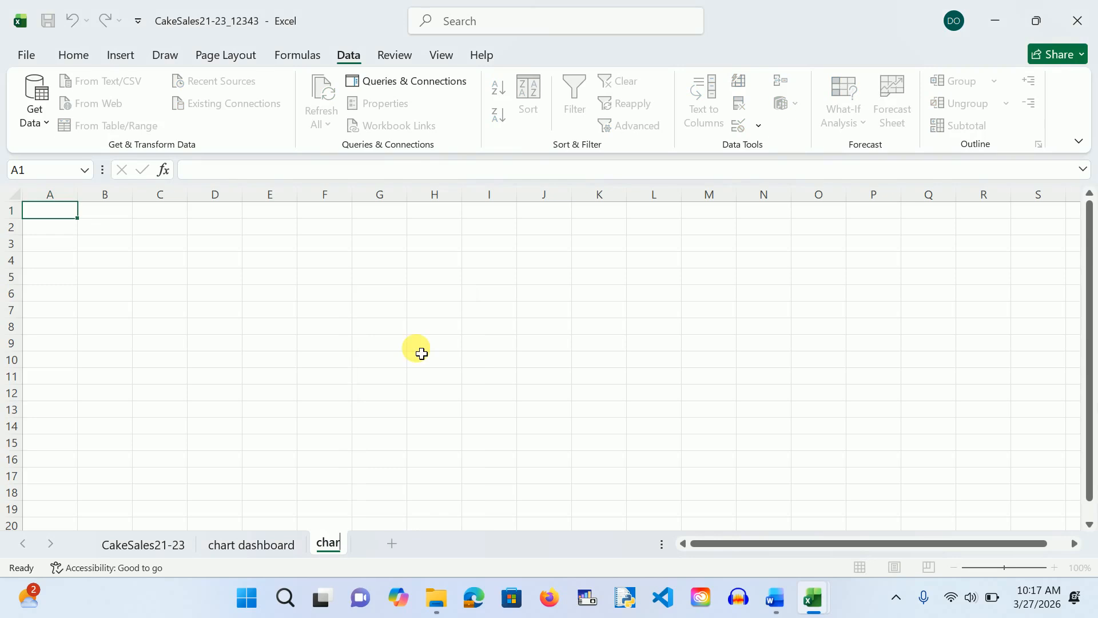
type("t works")
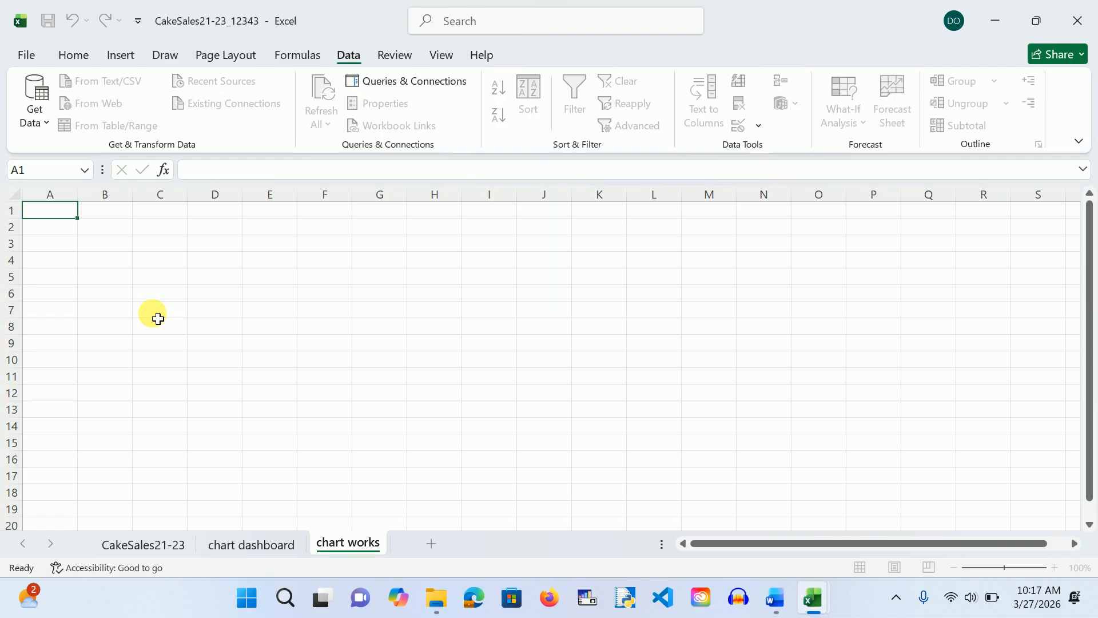
Step: Scroll the Word task document to the example cakes, revenue, profit and orders chart dashboard
left_click(786, 598)
left_click_drag(663, 452, 715, 198)
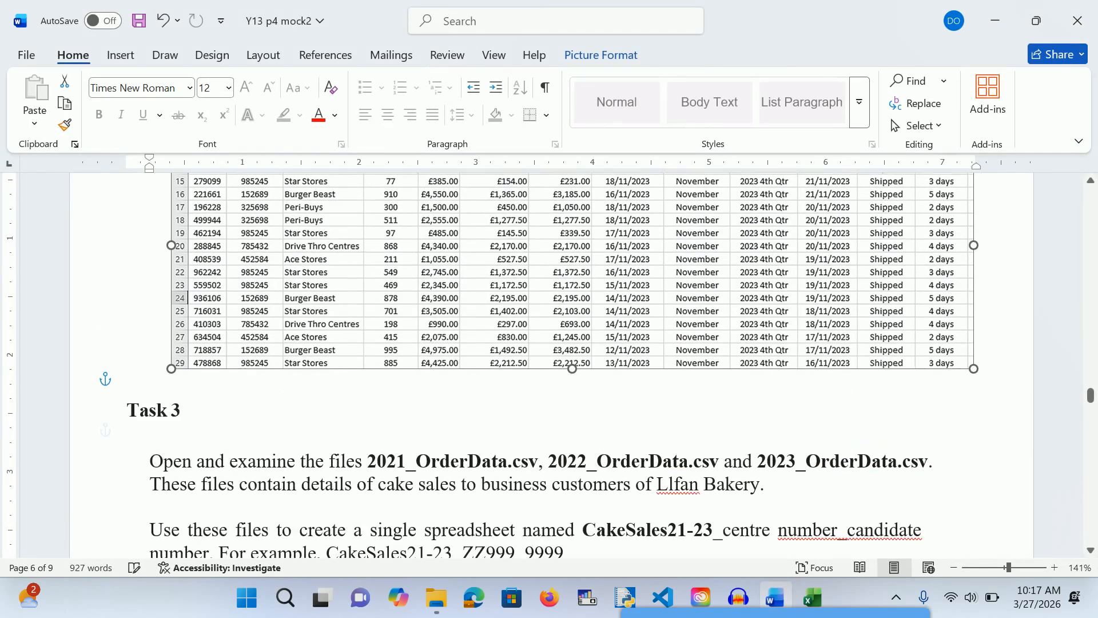
scroll(804, 363, "down", 7)
scroll(804, 364, "up", 1)
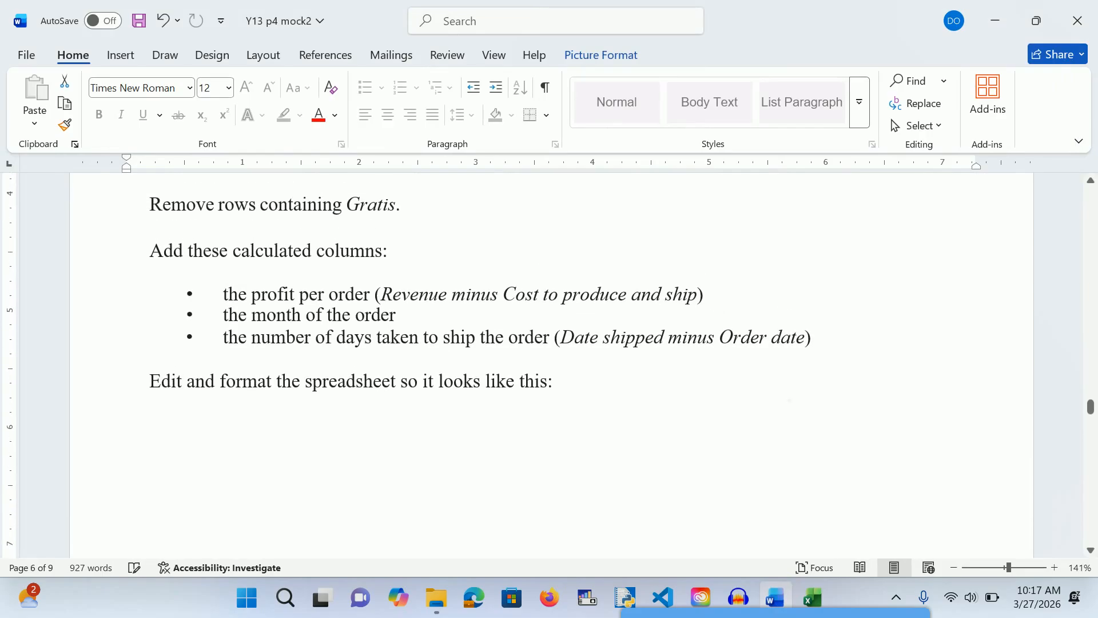
scroll(552, 366, "down", 10)
scroll(552, 366, "down", 4)
scroll(551, 367, "up", 3)
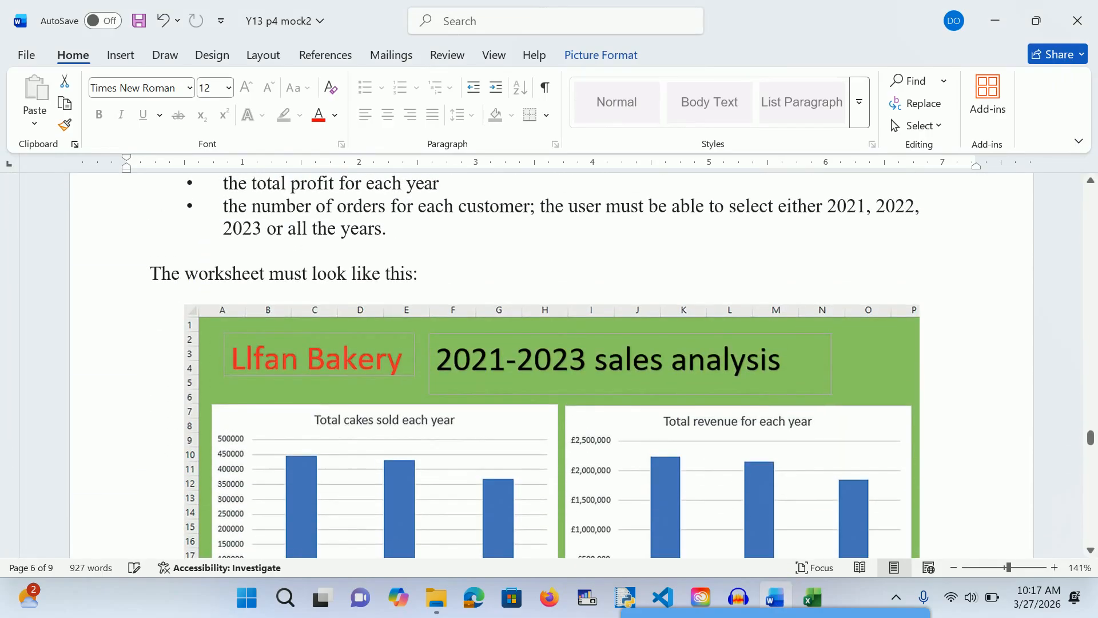
scroll(552, 366, "down", 4)
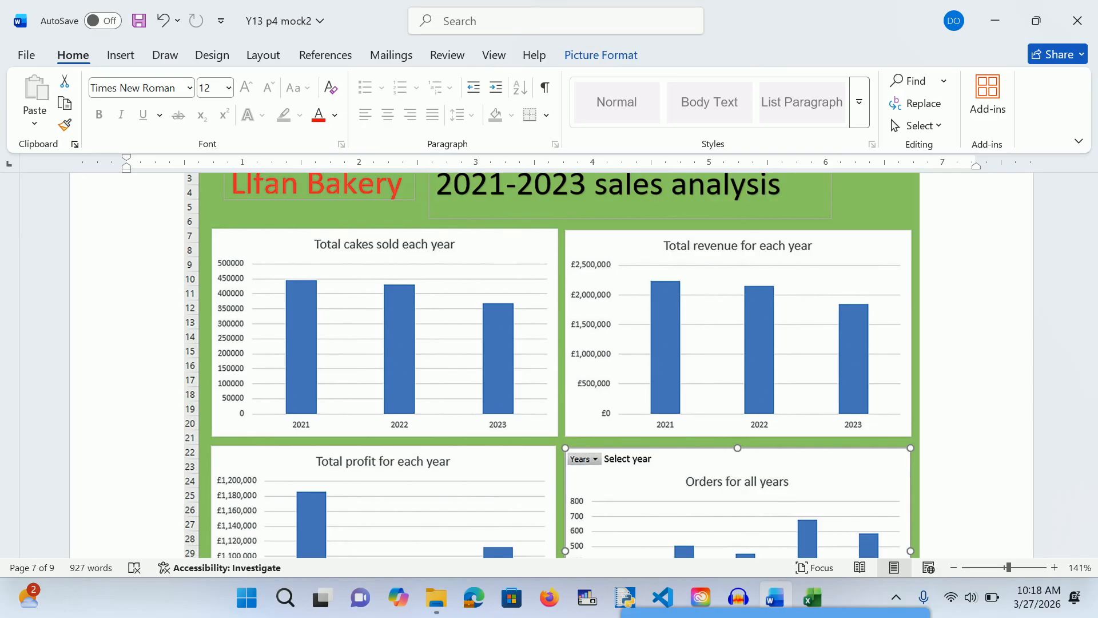
scroll(549, 367, "down", 3)
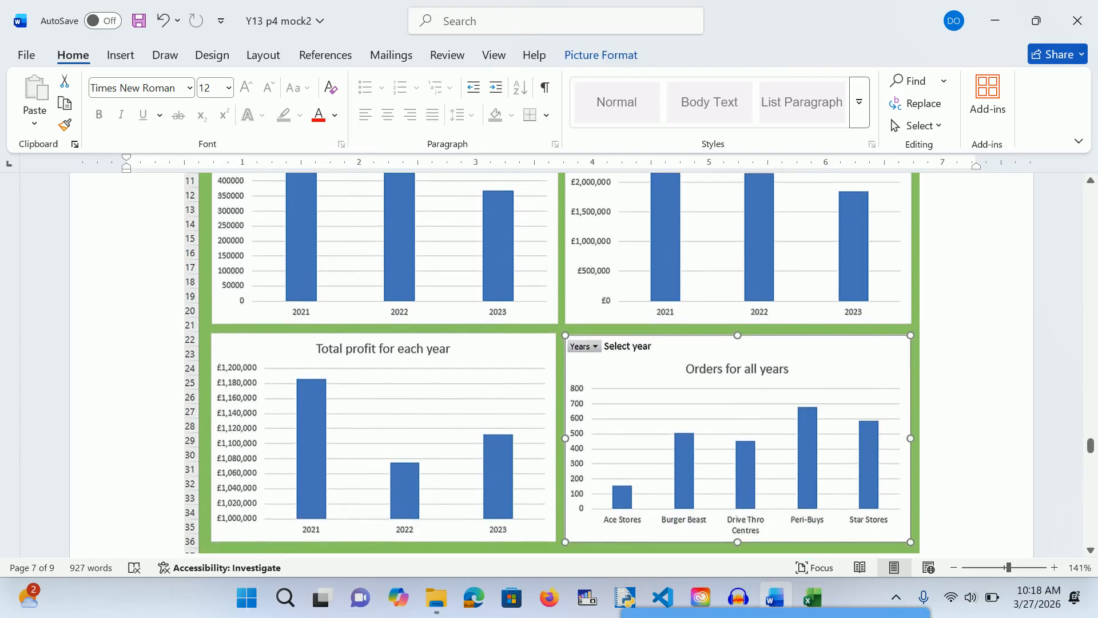
scroll(549, 366, "up", 2)
scroll(549, 366, "up", 1)
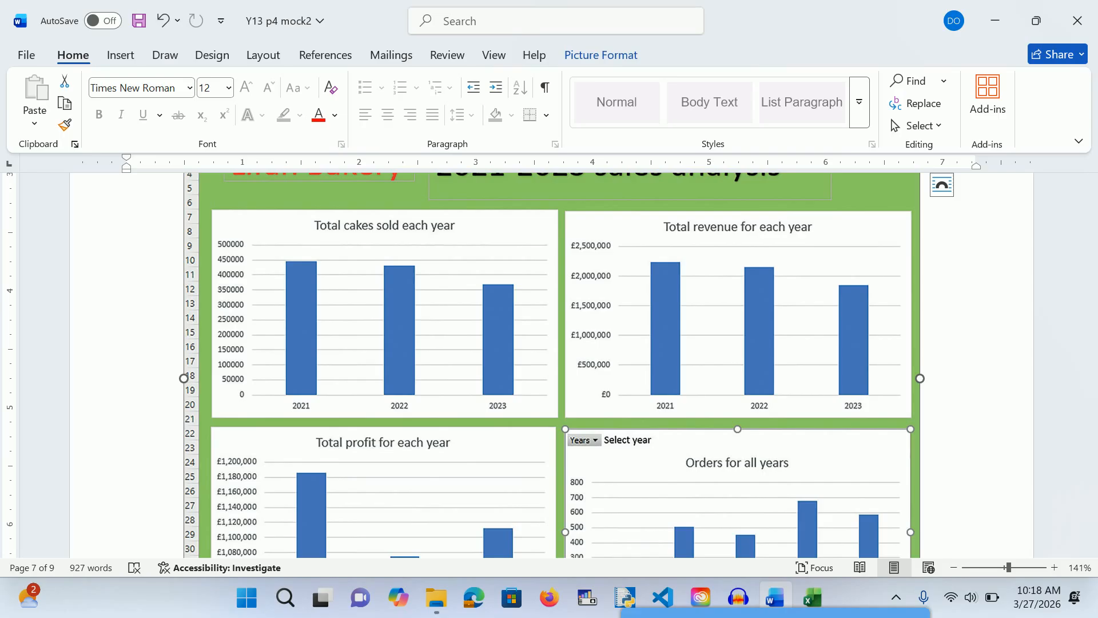
left_click(812, 600)
Step: Close the 2023_OrderData workbook and go back to the CakeSales21-23 sheet
left_click(858, 527)
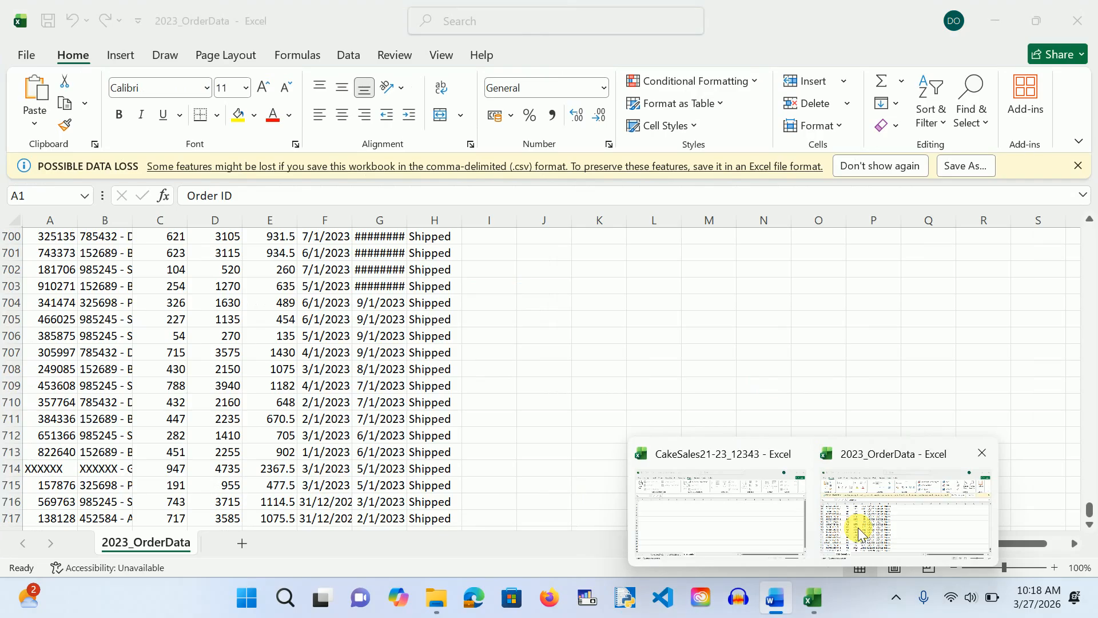
key("ctrl+a")
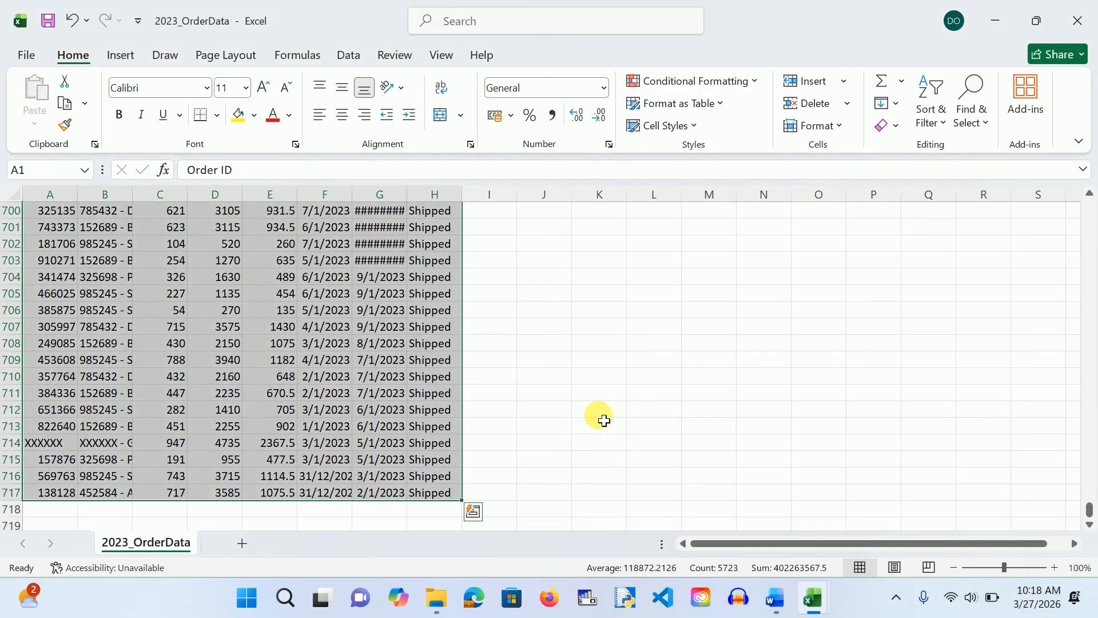
left_click(1093, 6)
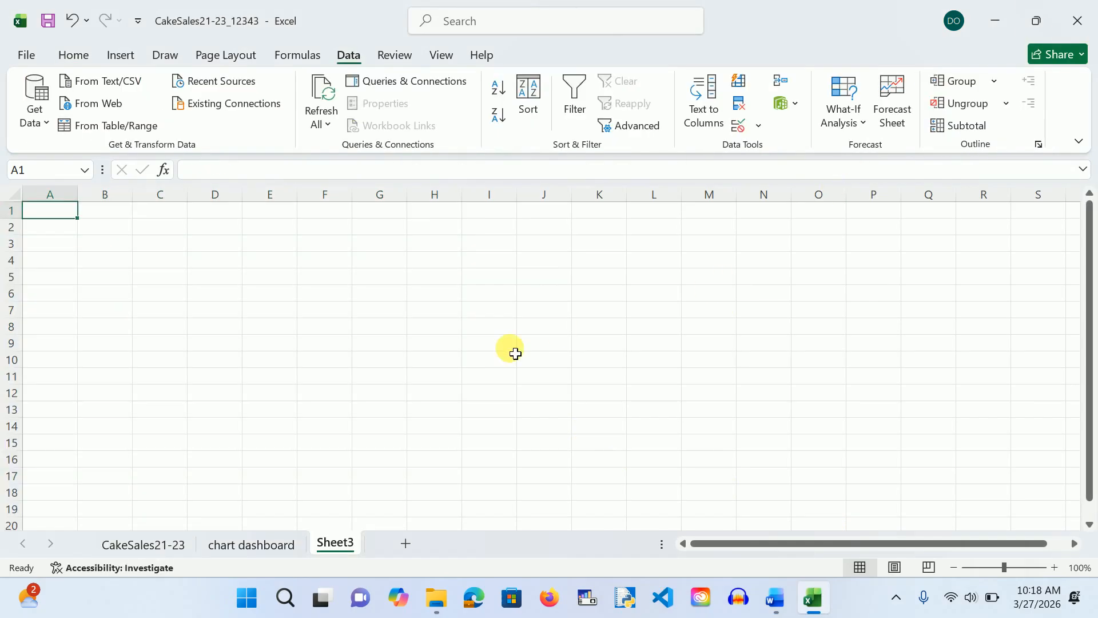
left_click(150, 545)
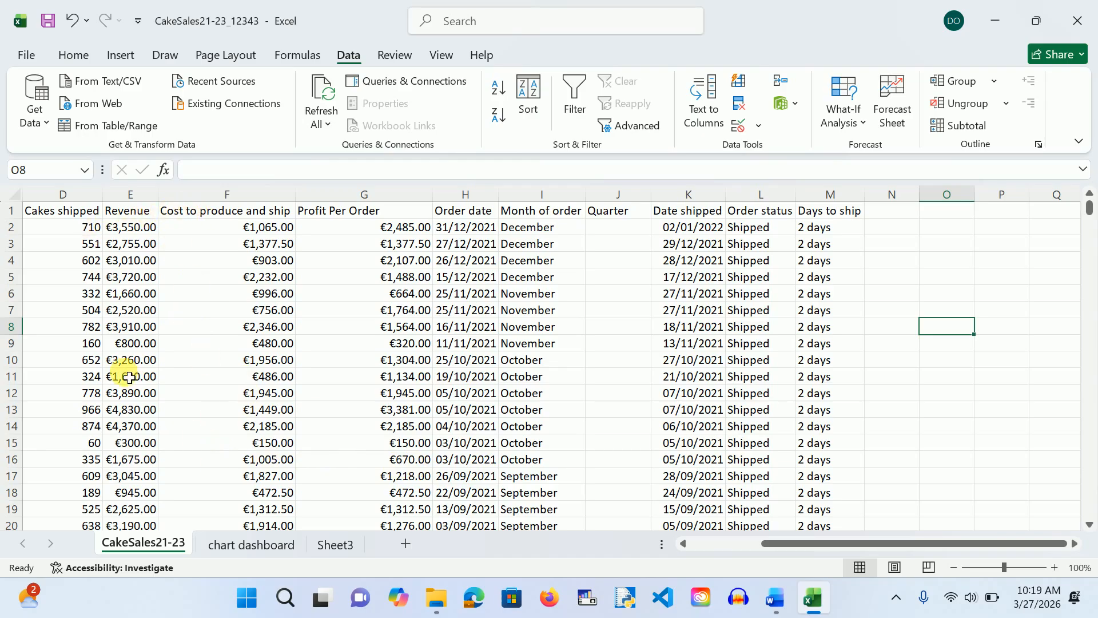
Step: Copy columns C, D, E, G and H (Customer name through Order date), then go to Sheet3
scroll(129, 378, "left", 6)
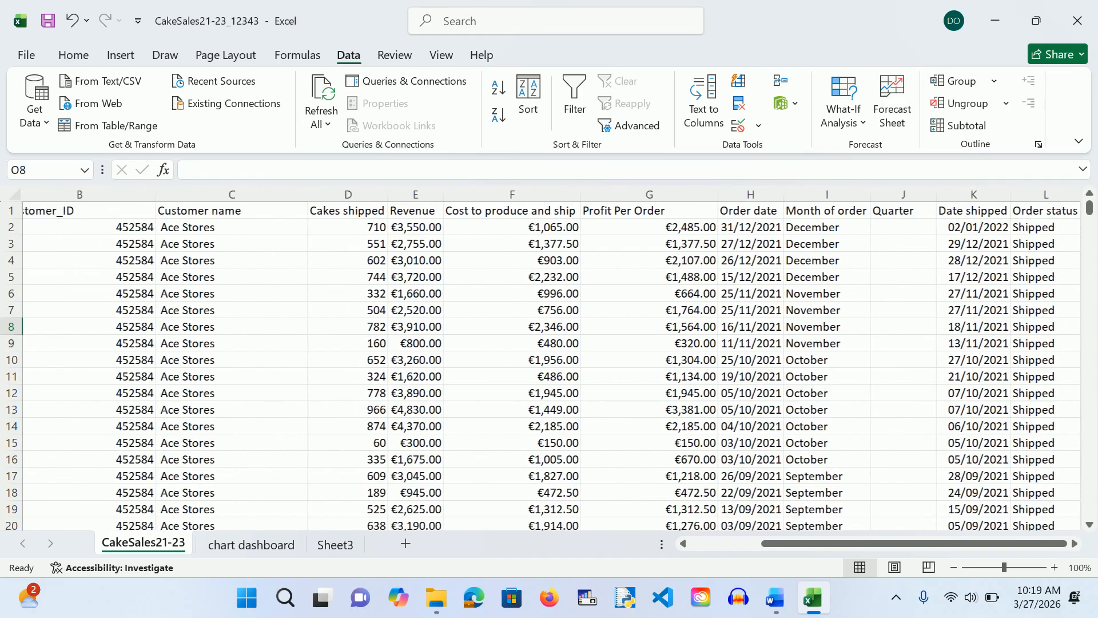
left_click(295, 205)
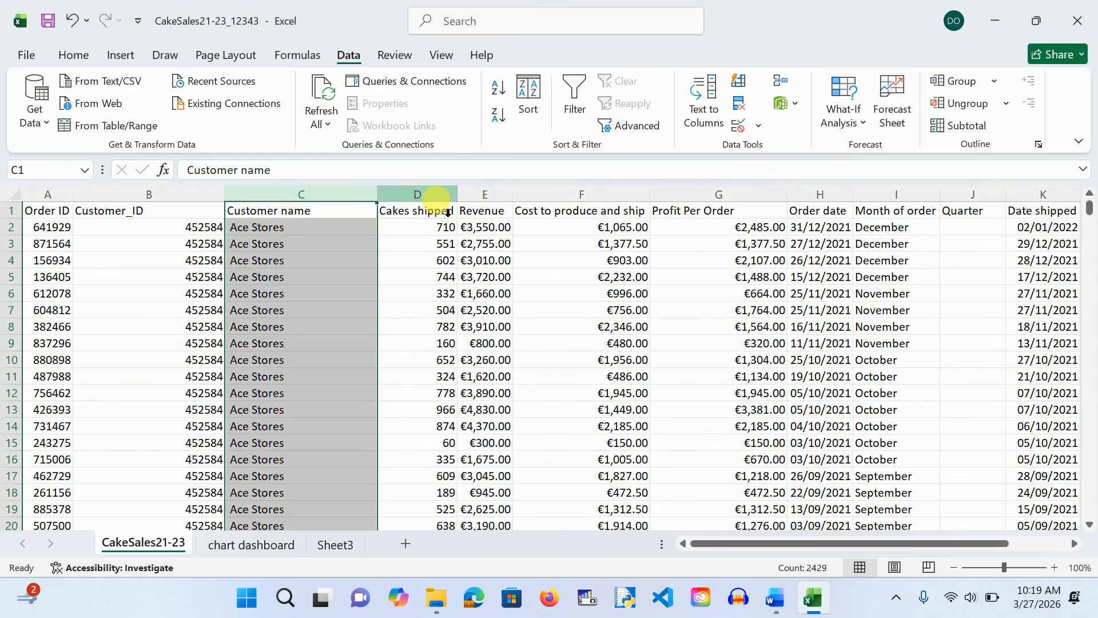
left_click(441, 198, "ctrl")
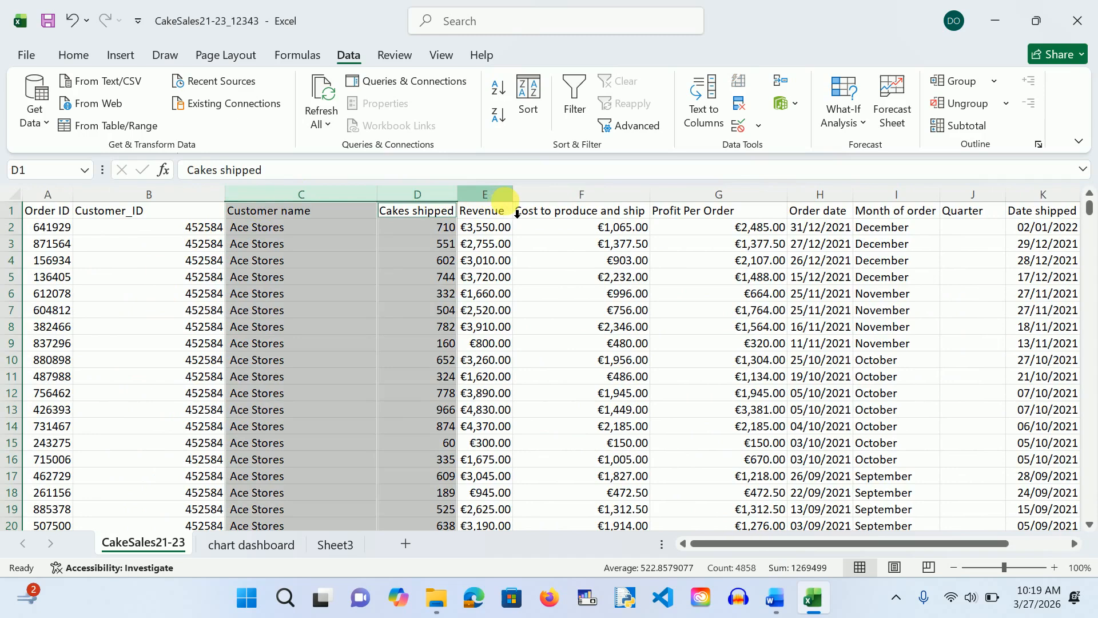
left_click(497, 201, "ctrl")
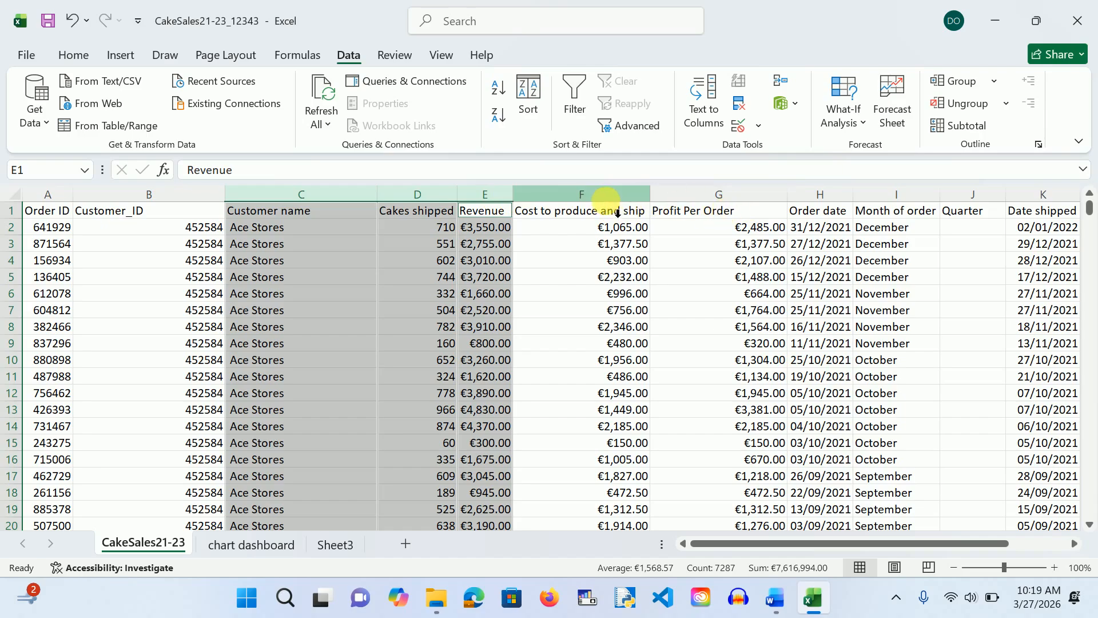
left_click(755, 199, "ctrl")
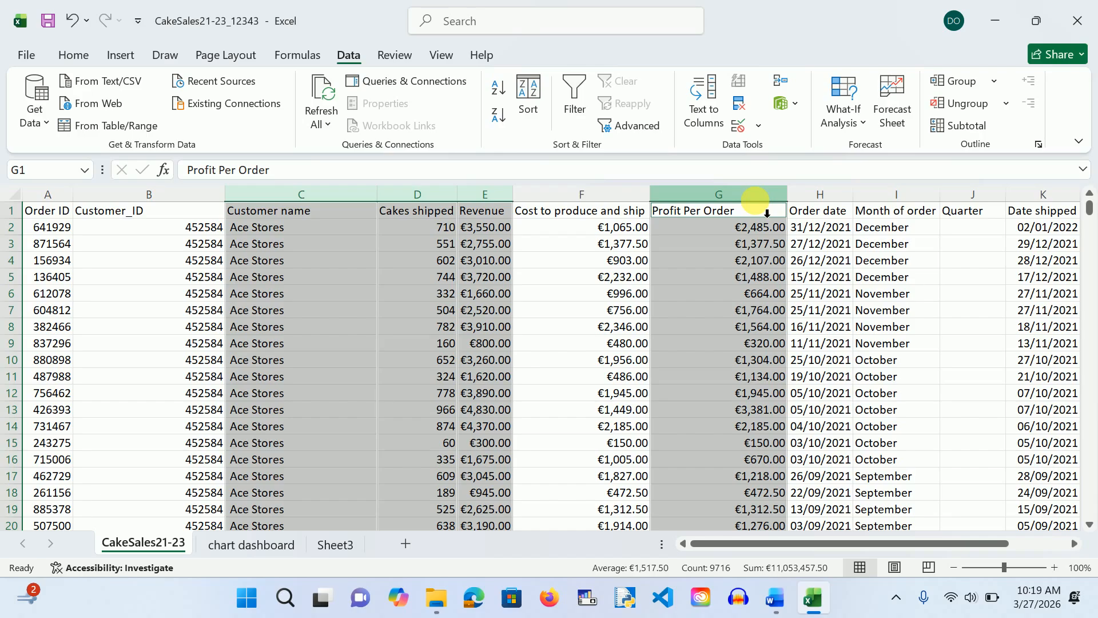
left_click(835, 211, "ctrl")
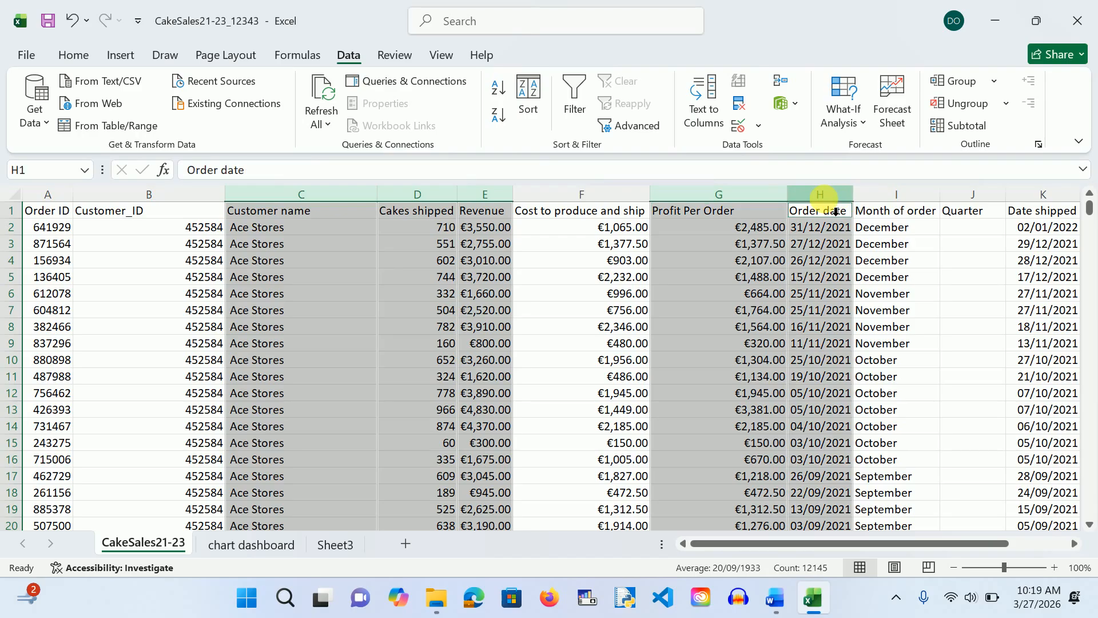
key("ctrl+c")
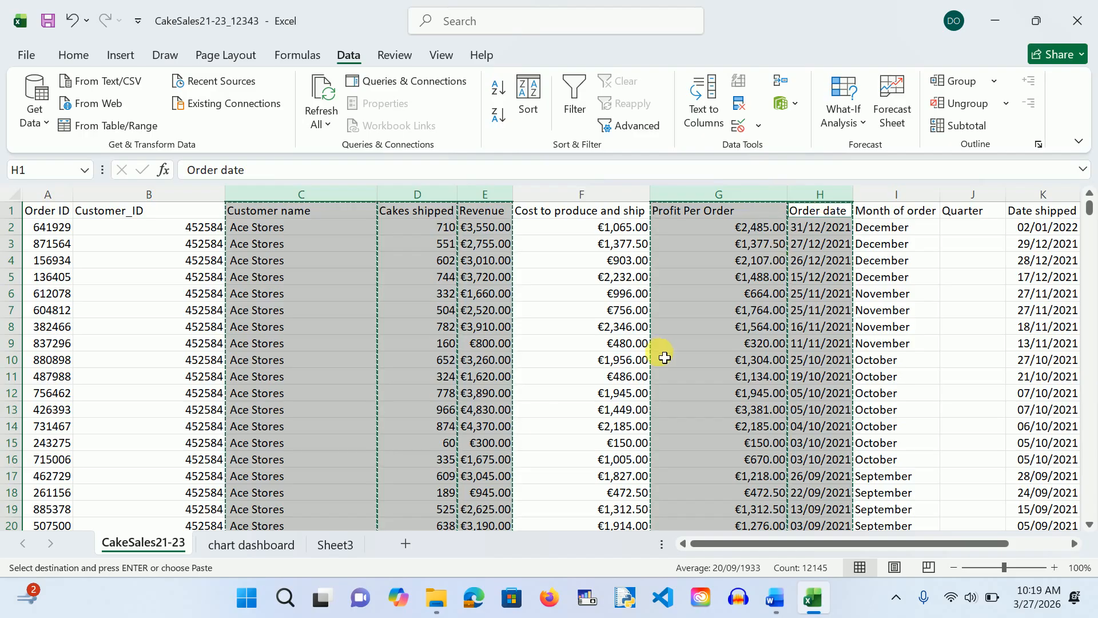
left_click(338, 544)
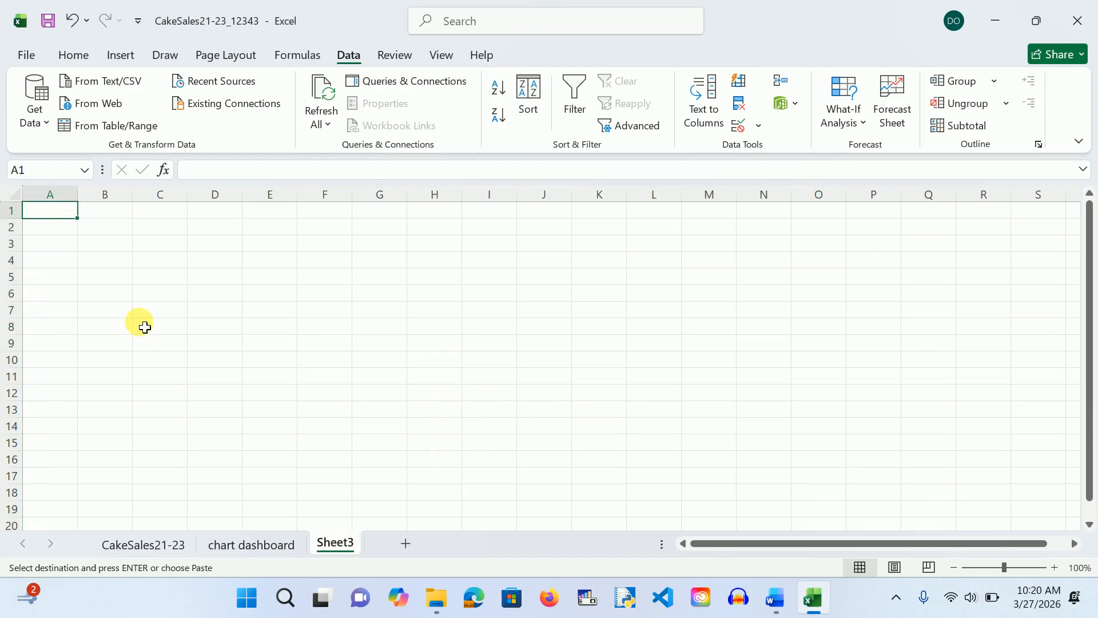
Step: Paste the five copied sales columns into Sheet3 at A1
key("ctrl+v")
left_click_drag(670, 375, 322, 494)
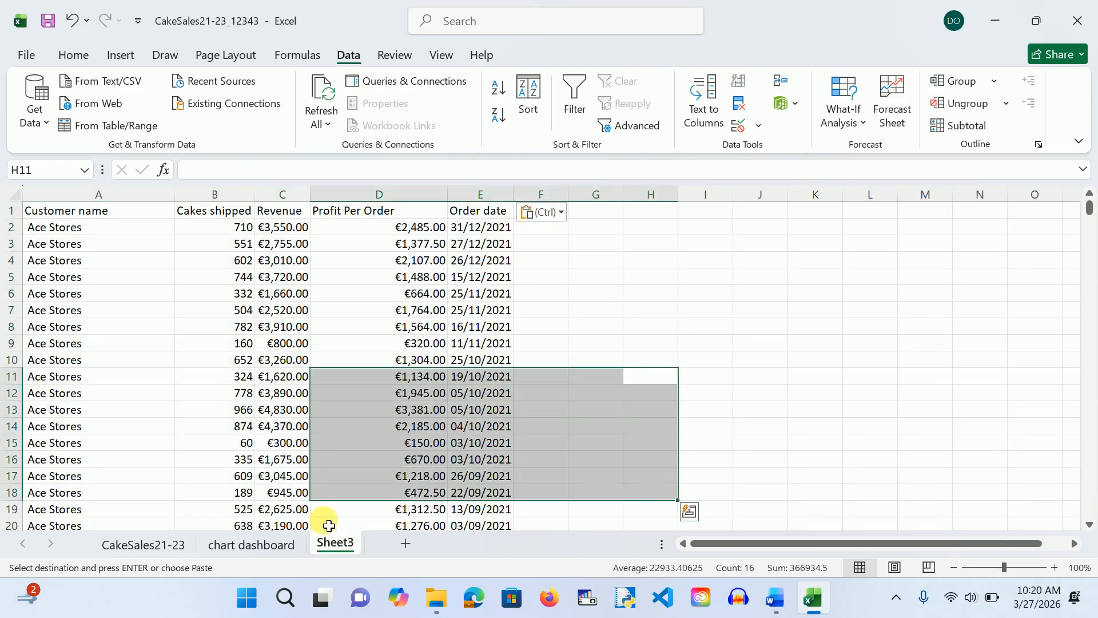
left_click(819, 428)
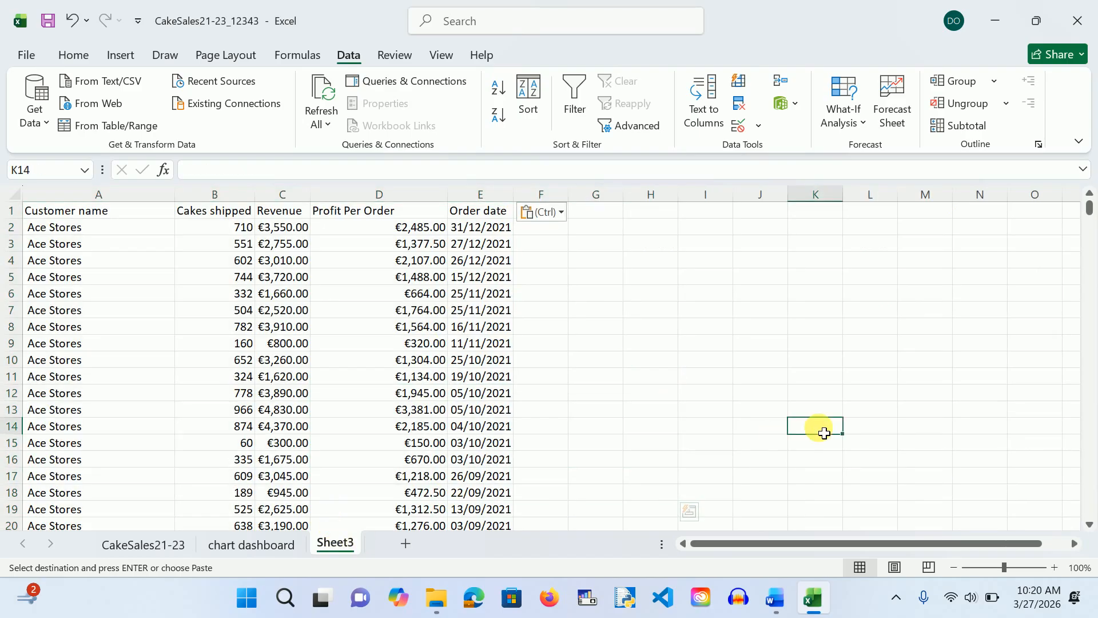
Step: Rename Sheet3 to chzrt workd
right_click(342, 542)
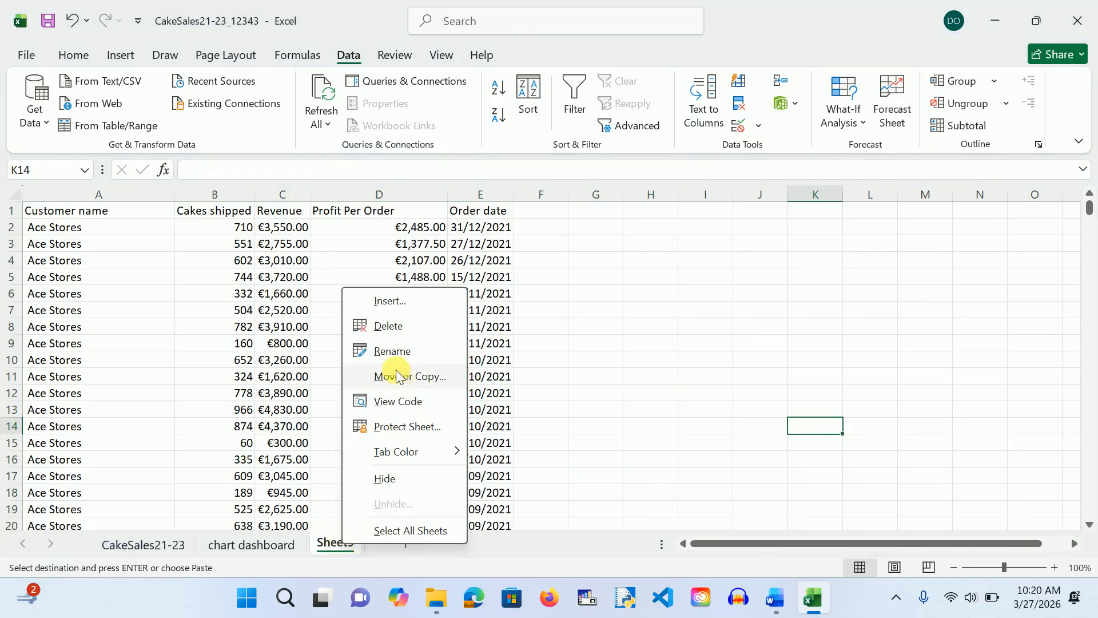
left_click(389, 351)
type("chzrt workd")
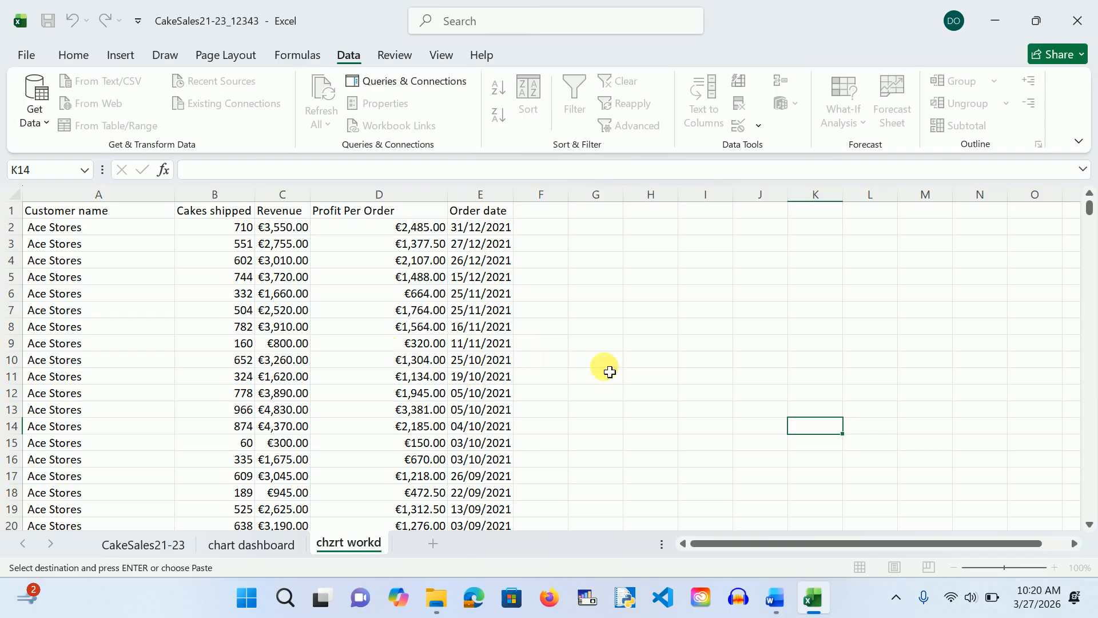
left_click(621, 423)
left_click(541, 213)
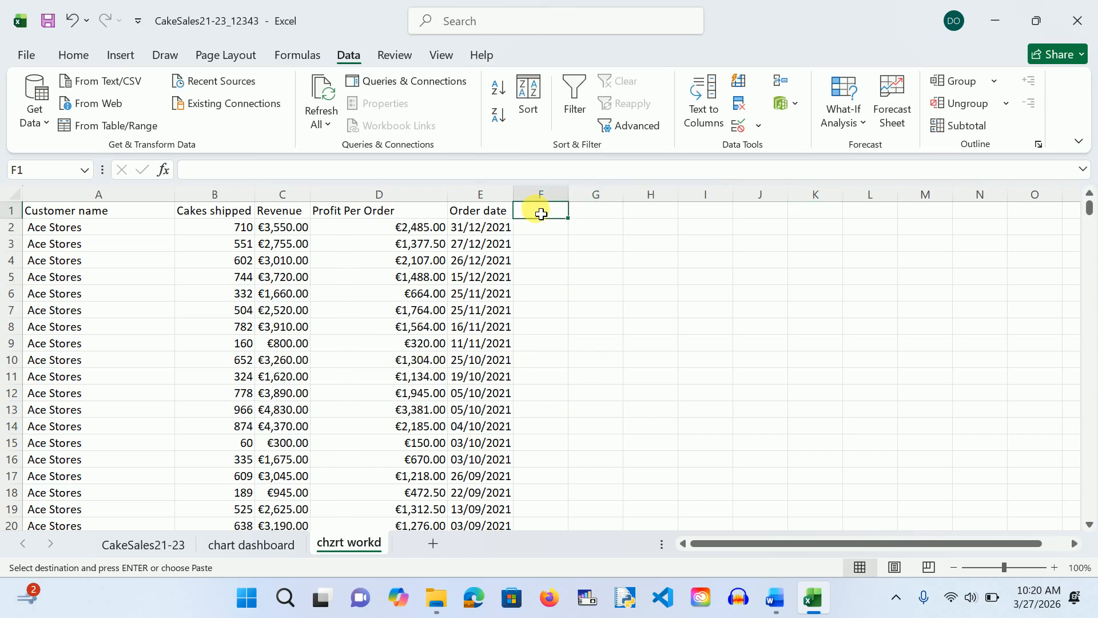
Step: Head F1 'year' and fill =YEAR(E2) down the column, showing each order's year
type("year")
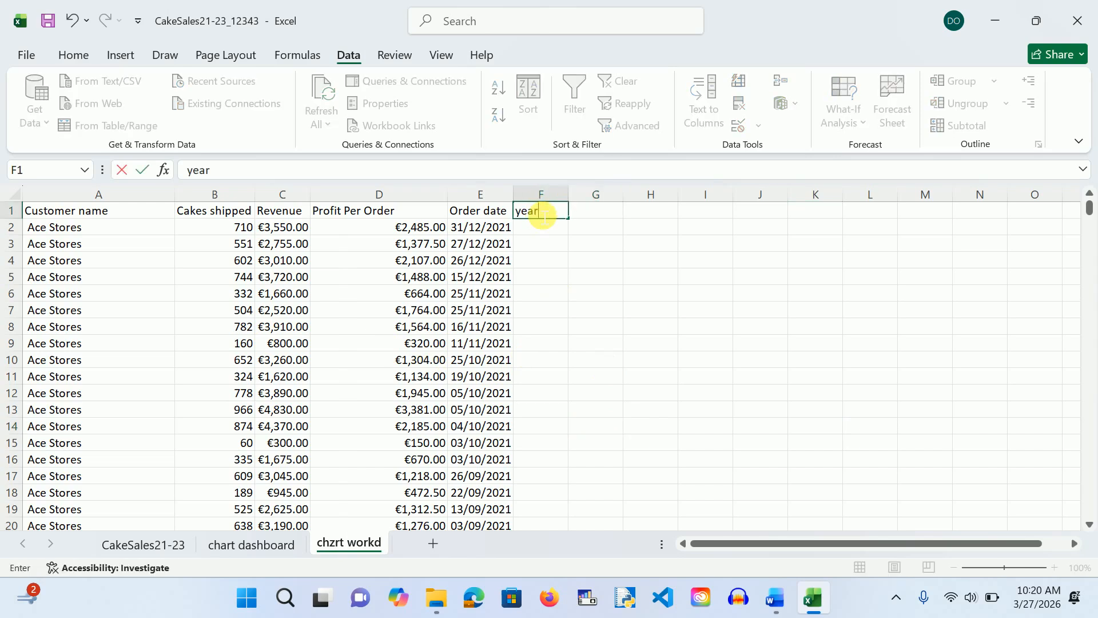
key("Return")
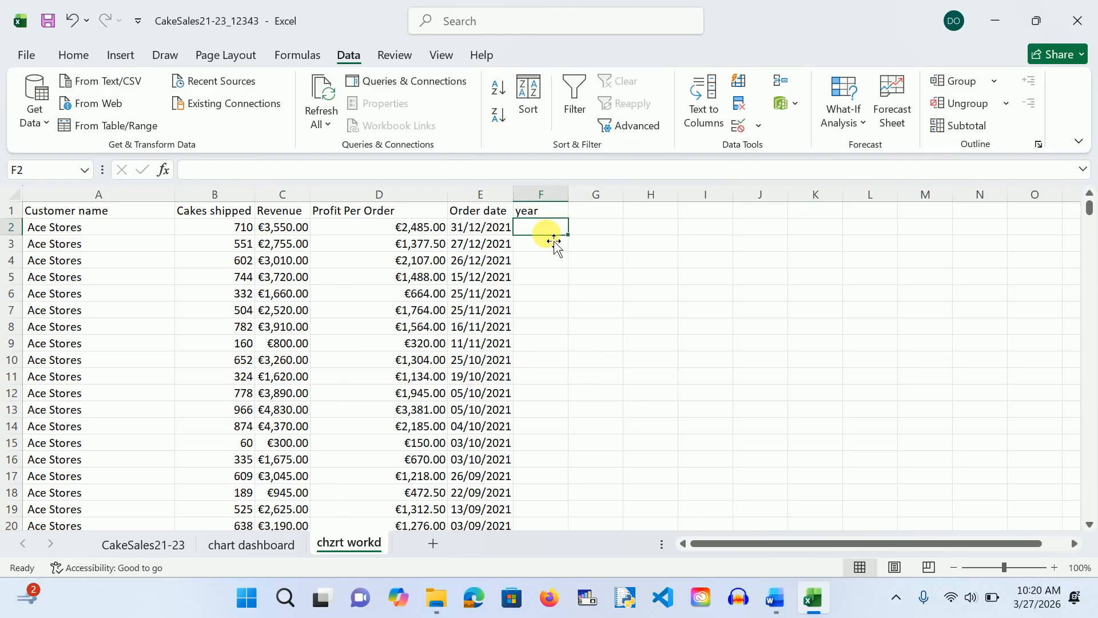
type("=y")
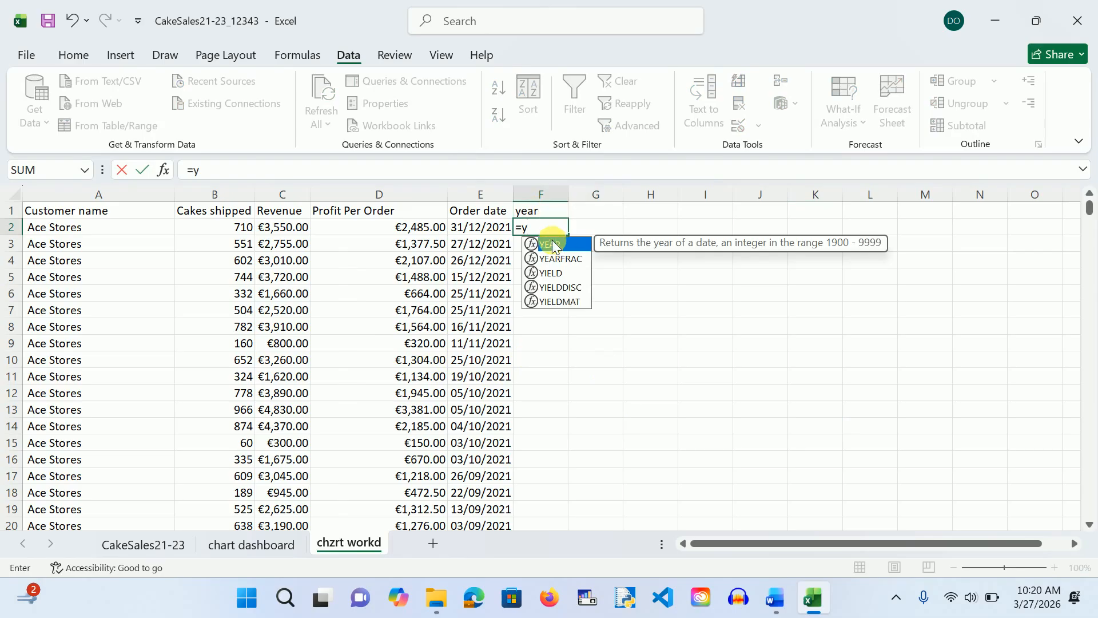
double_click(560, 245)
left_click(490, 231)
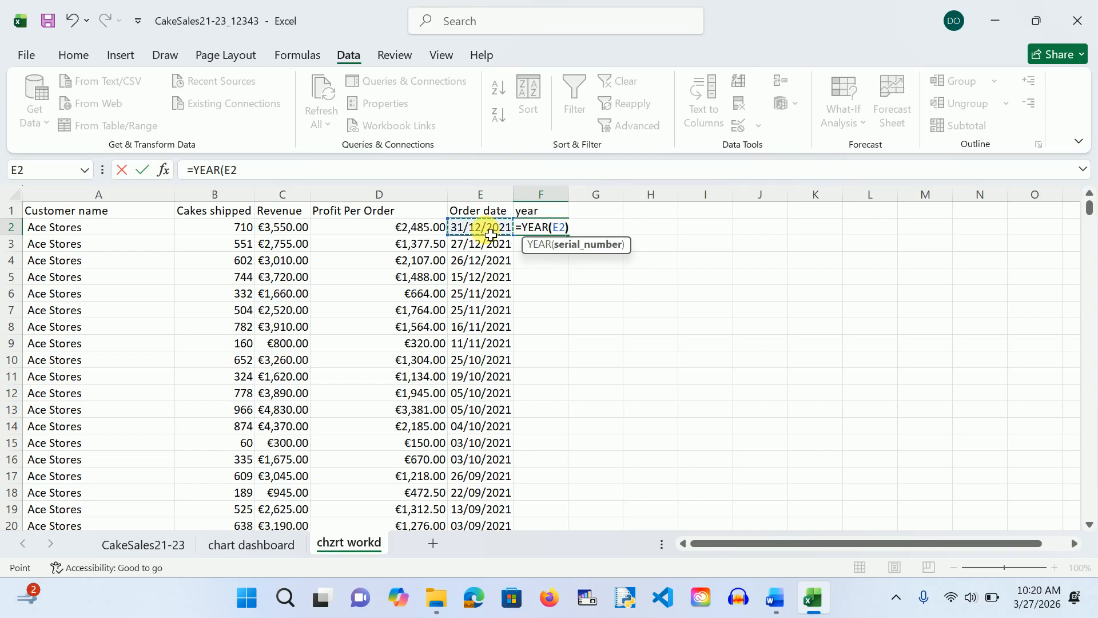
key("Return")
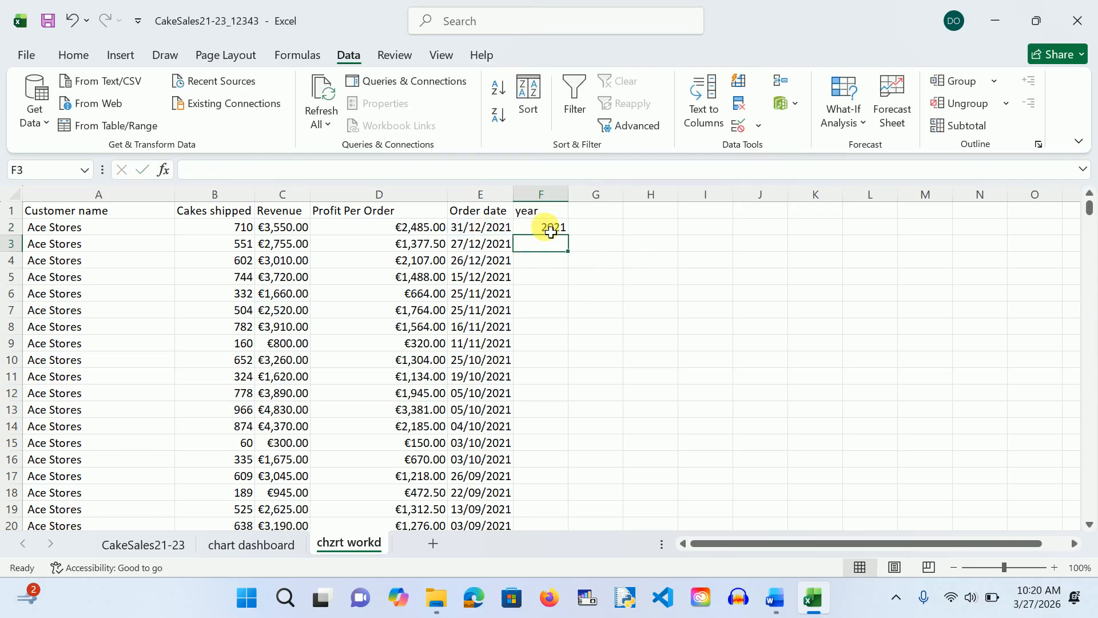
left_click(552, 227)
double_click(576, 237)
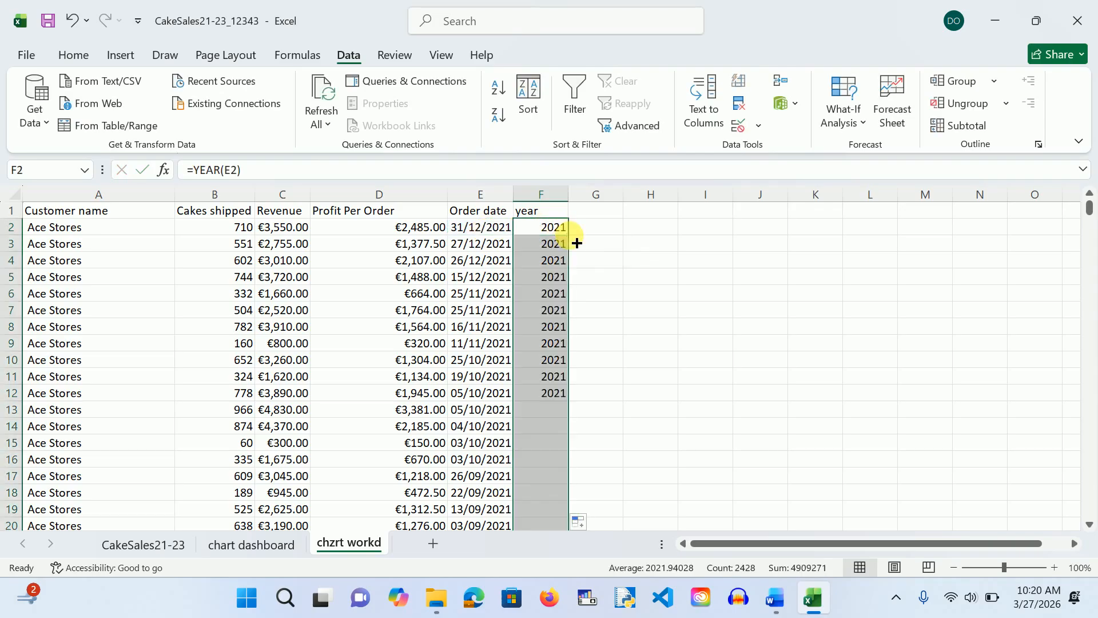
left_click(651, 314)
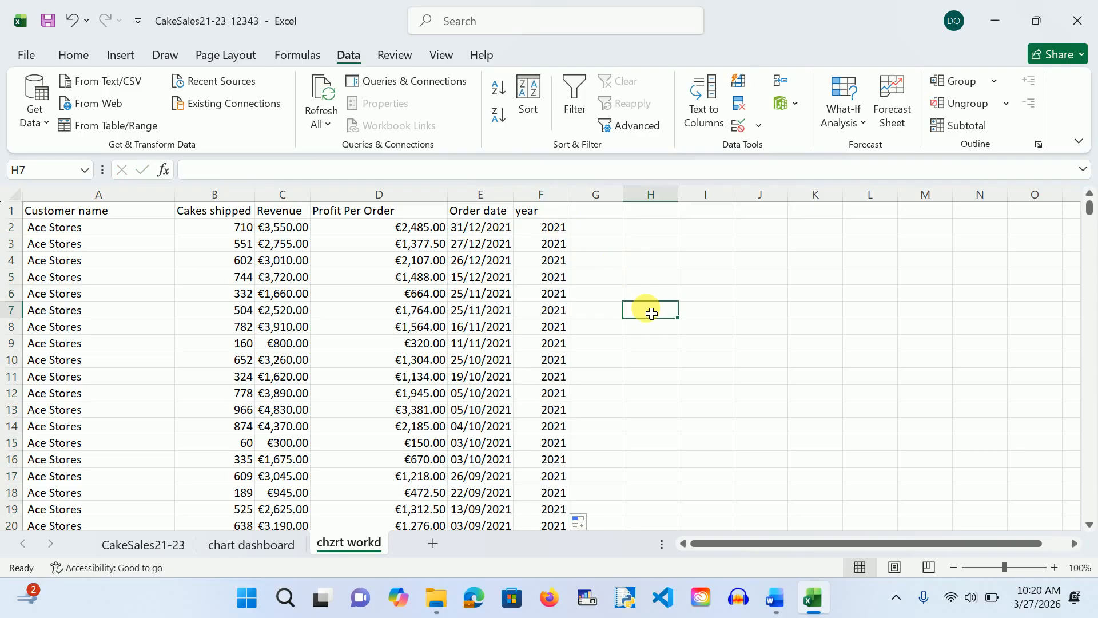
key("ctrl+a")
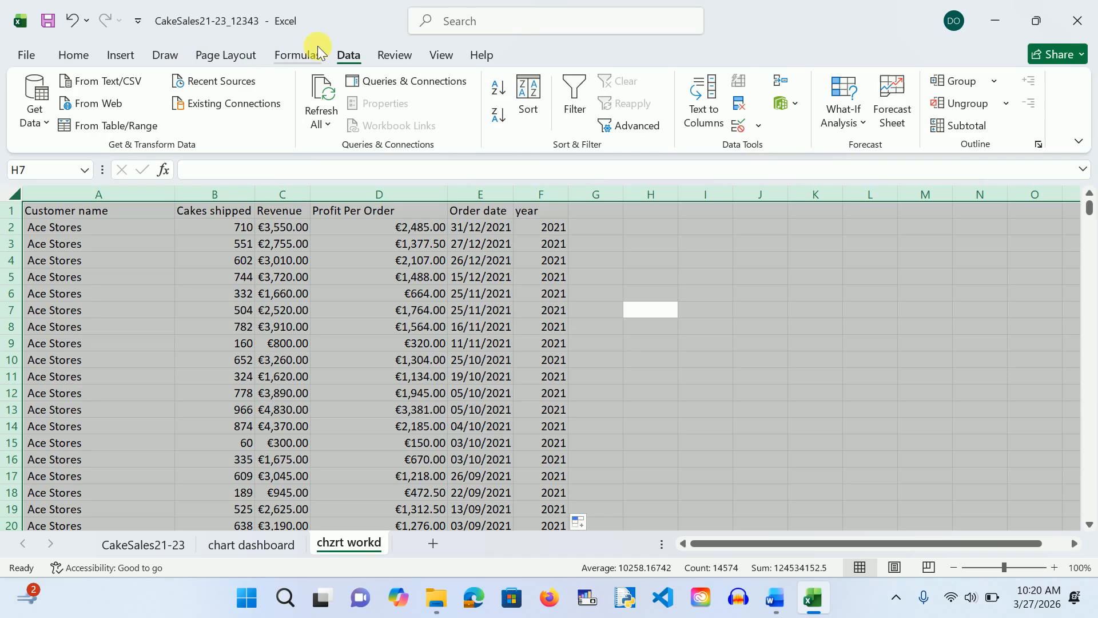
Step: Insert a PivotTable from columns A:F, placed at L8 on the chzrt workd sheet
left_click(114, 55)
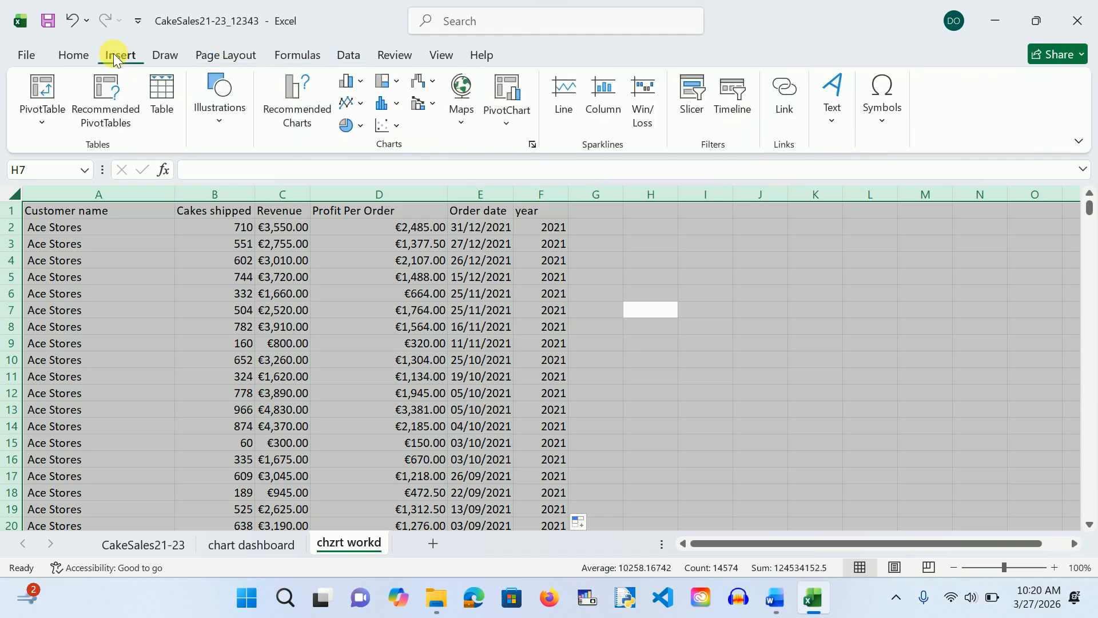
left_click(41, 117)
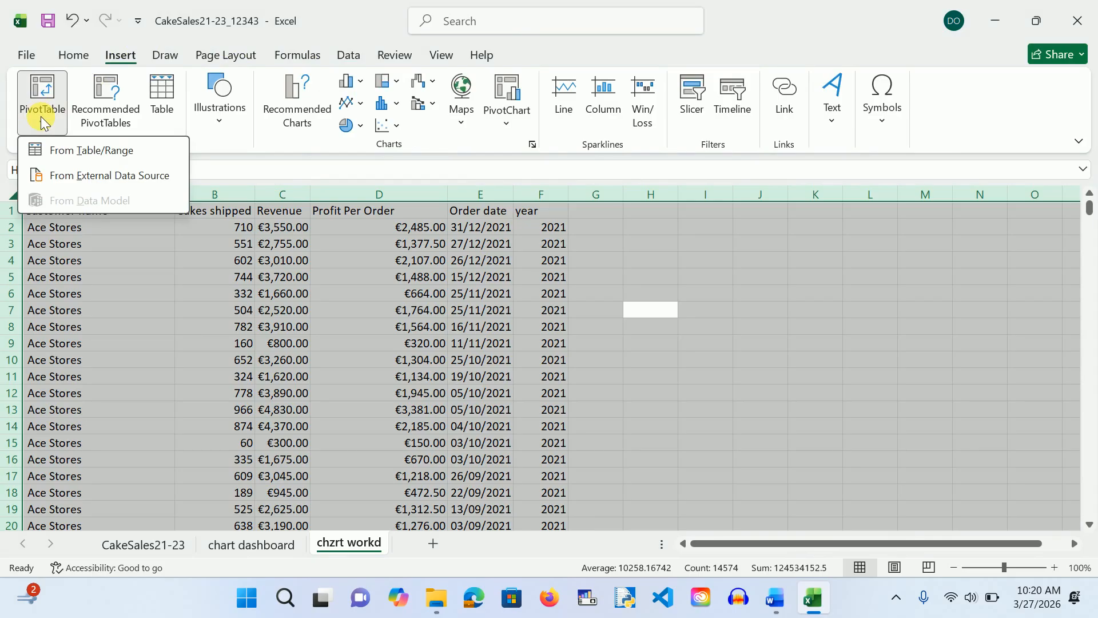
left_click(84, 149)
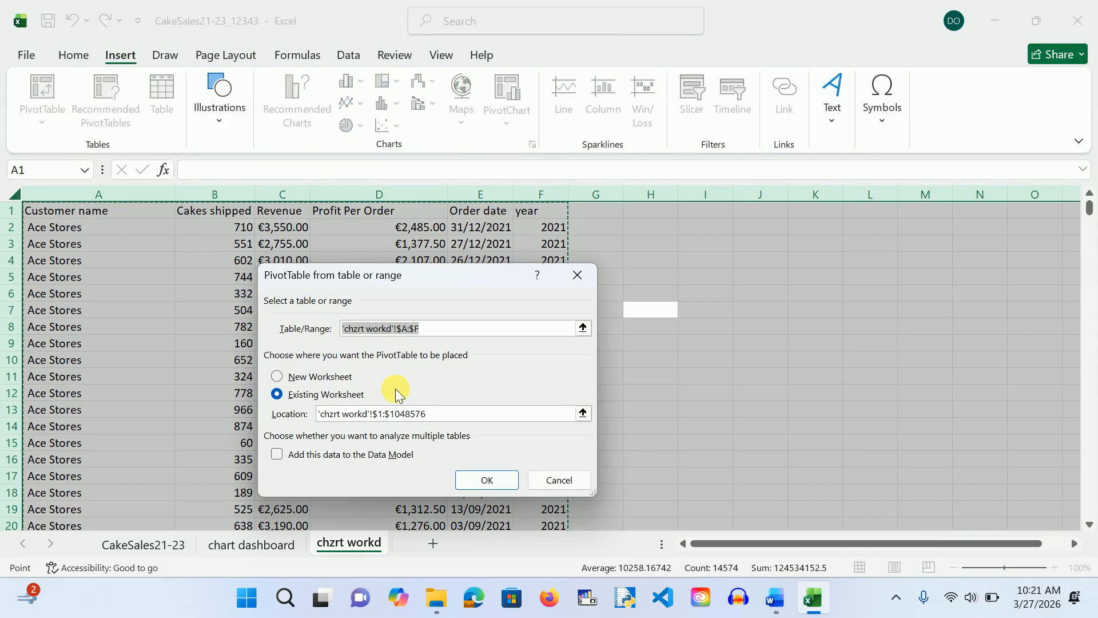
left_click(449, 414)
key("BackSpace")
key("BackSpace")
key("BackSpace")
key("BackSpace")
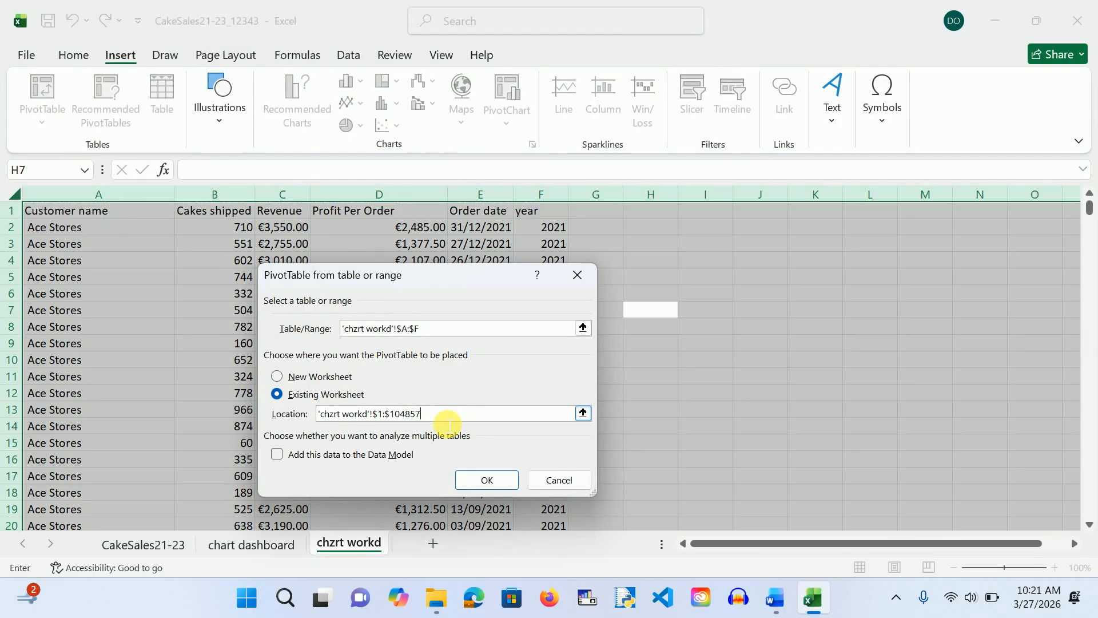
key("BackSpace")
key("BackSpace")
key("BackSpace")
key("BackSpace")
key("BackSpace")
key("BackSpace")
key("BackSpace")
key("BackSpace")
key("BackSpace")
key("BackSpace")
key("BackSpace")
key("BackSpace")
key("BackSpace")
key("BackSpace")
key("BackSpace")
key("BackSpace")
key("BackSpace")
key("BackSpace")
key("BackSpace")
key("BackSpace")
key("BackSpace")
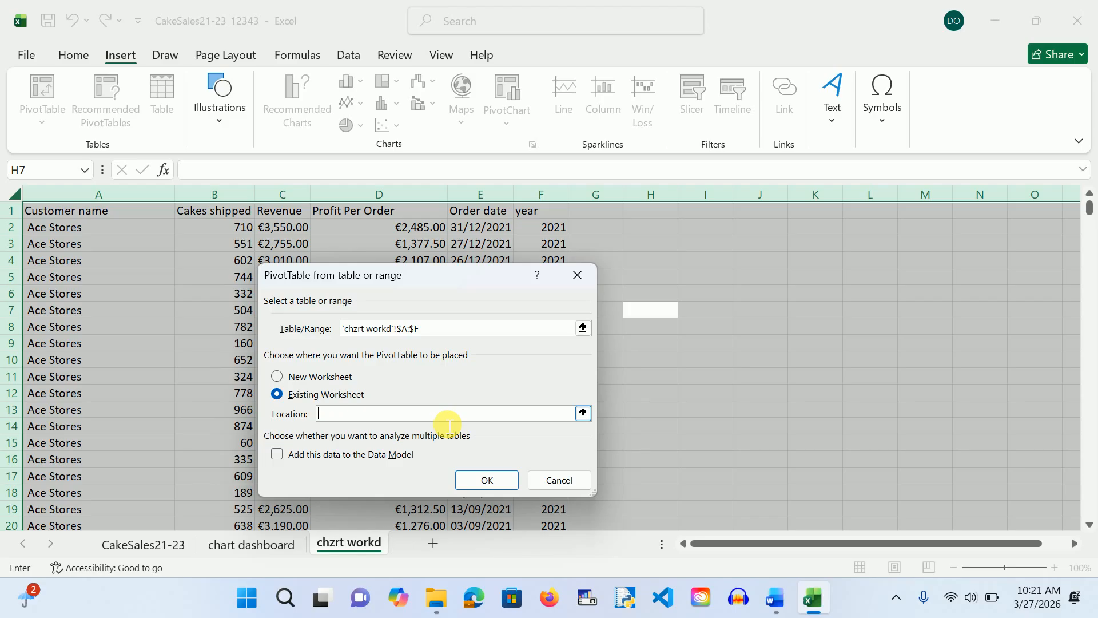
left_click(887, 328)
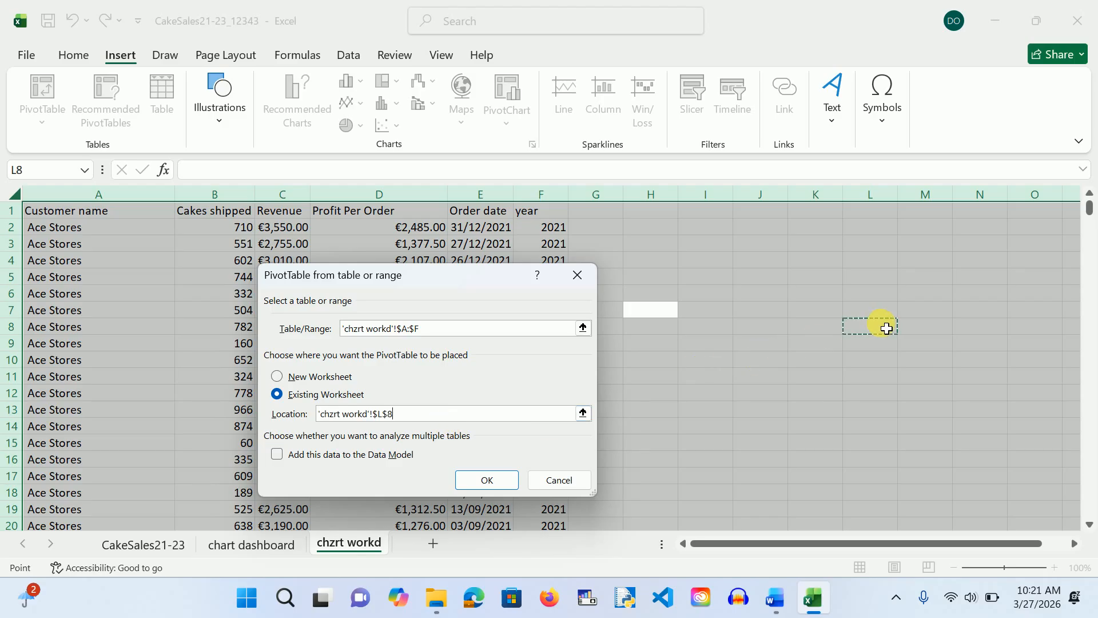
left_click(486, 481)
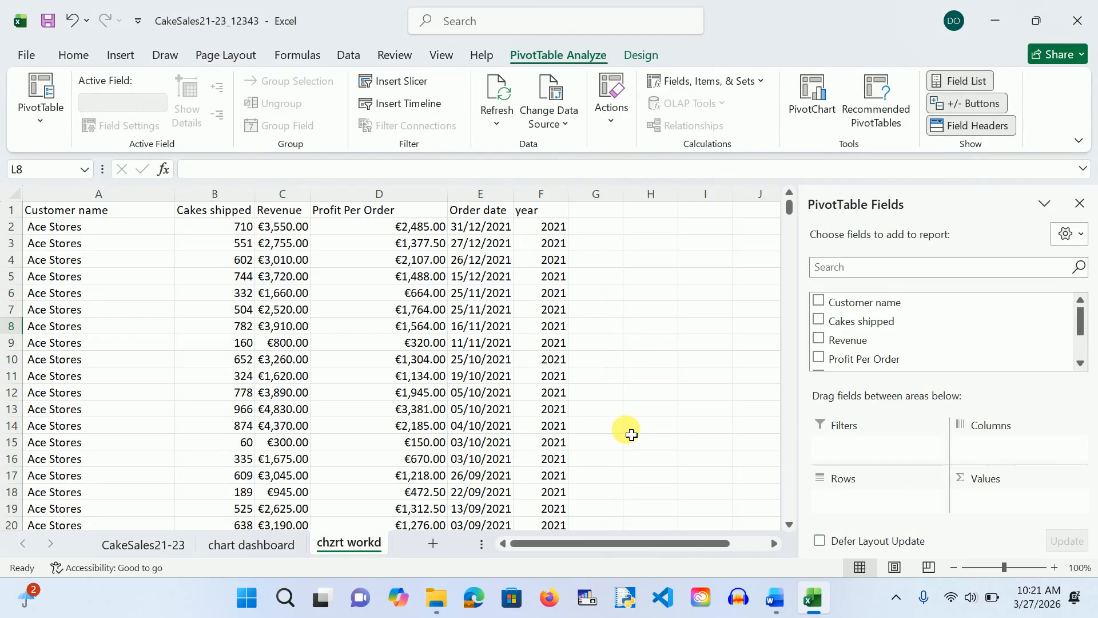
mouse_move(776, 597)
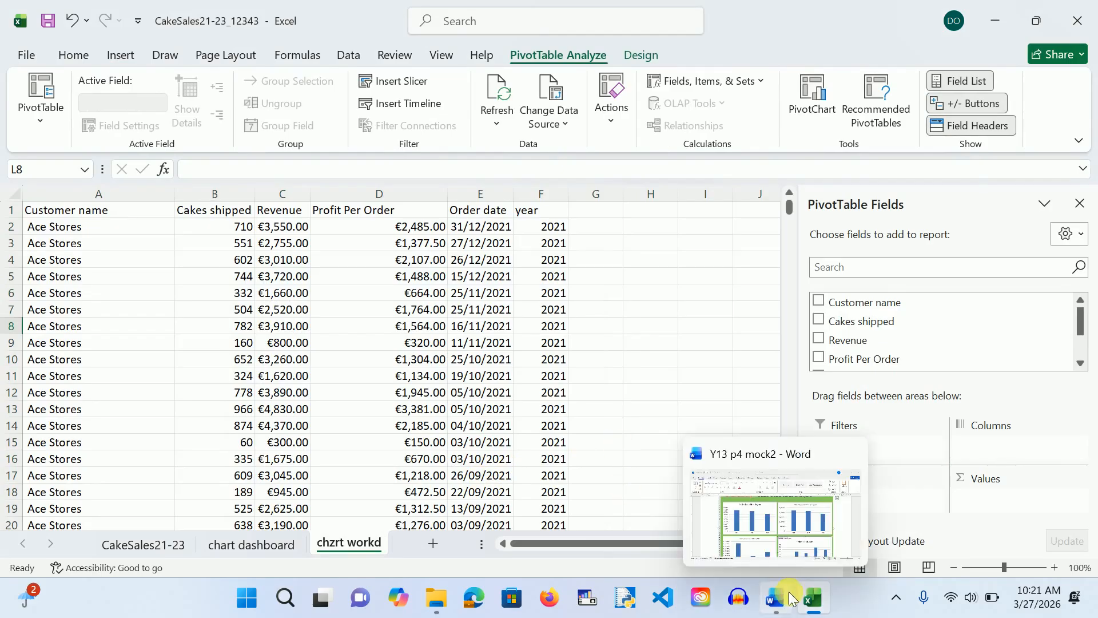
left_click(757, 531)
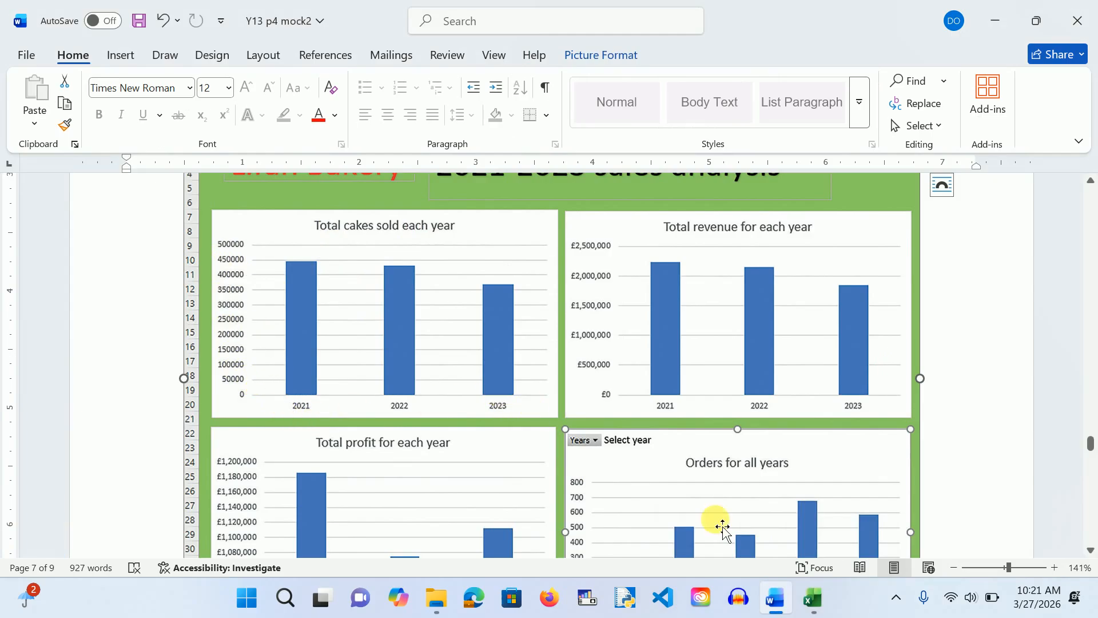
mouse_move(820, 603)
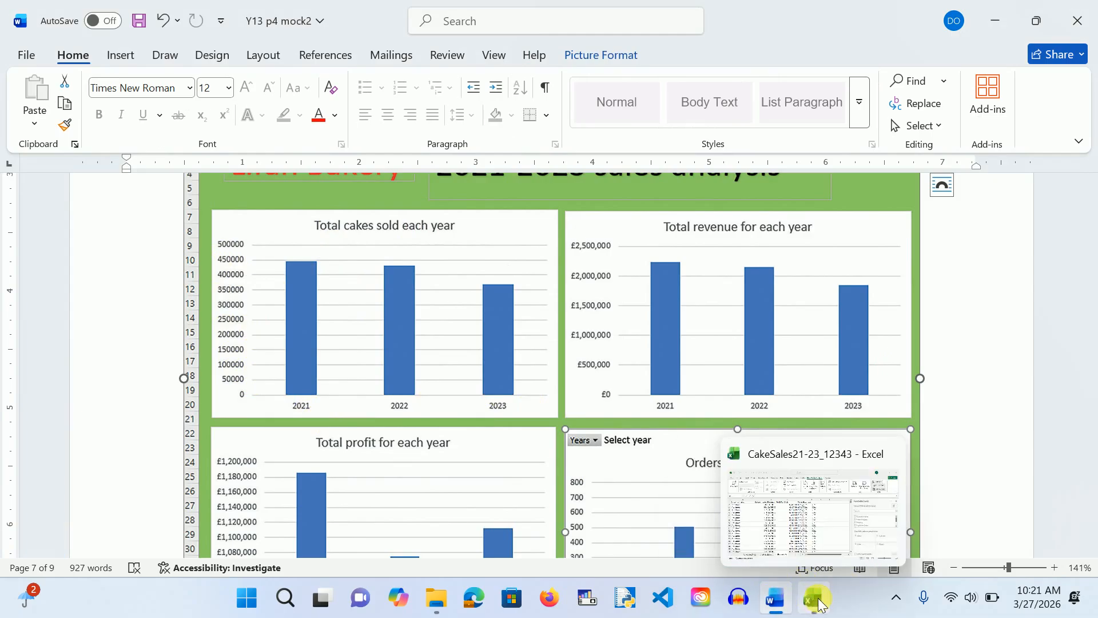
left_click(819, 513)
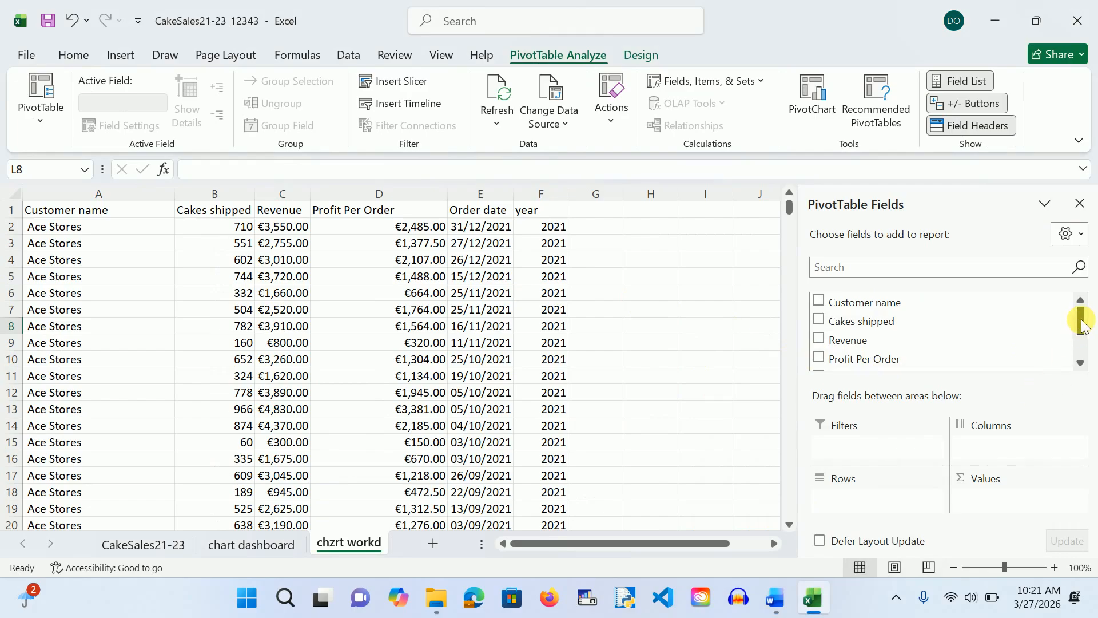
left_click_drag(1083, 323, 1079, 346)
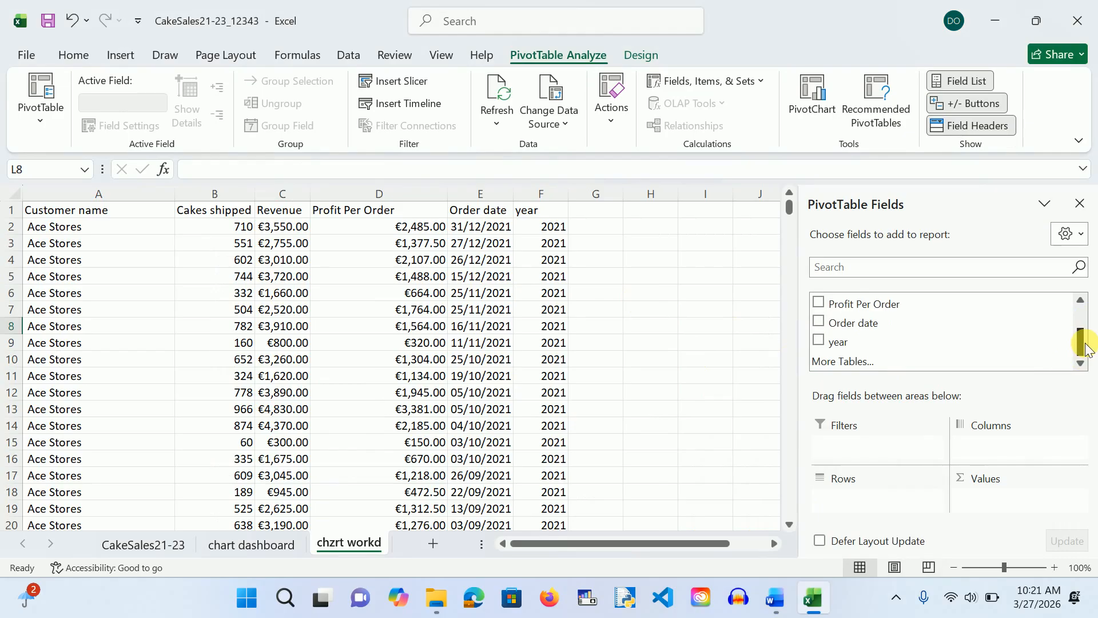
left_click_drag(1083, 345, 1081, 295)
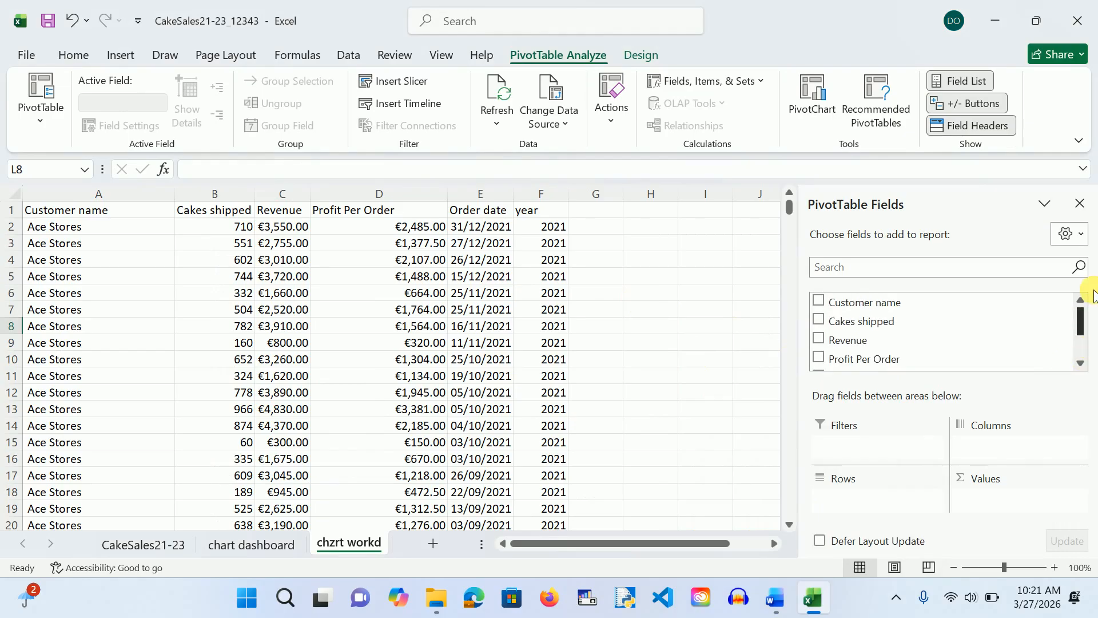
left_click_drag(903, 327, 1009, 552)
left_click_drag(1005, 490, 1011, 501)
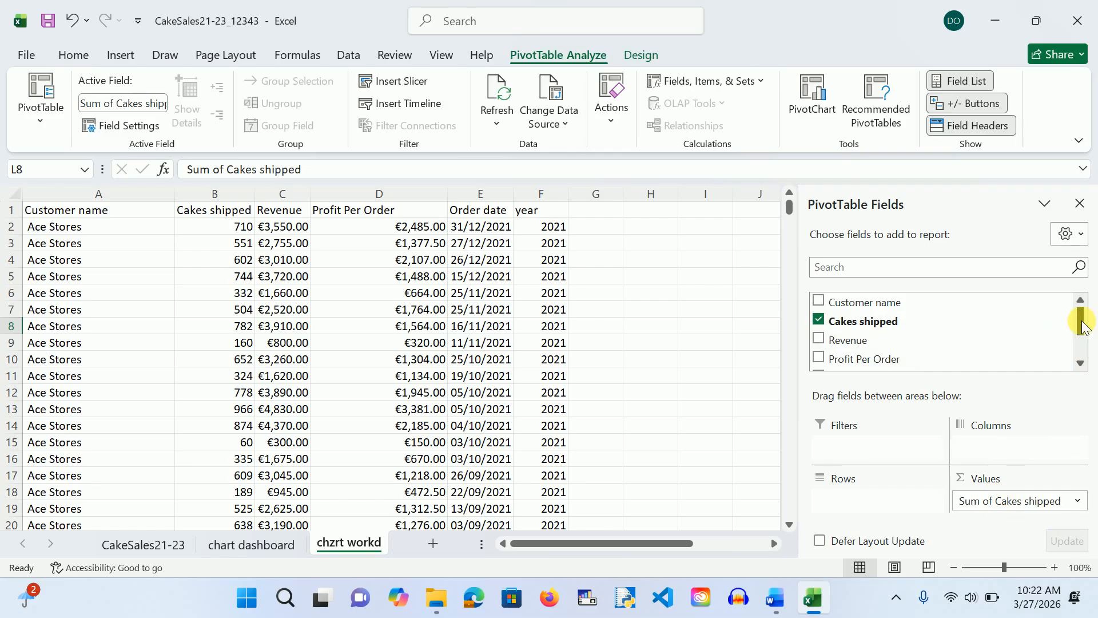
left_click_drag(1083, 324, 1082, 351)
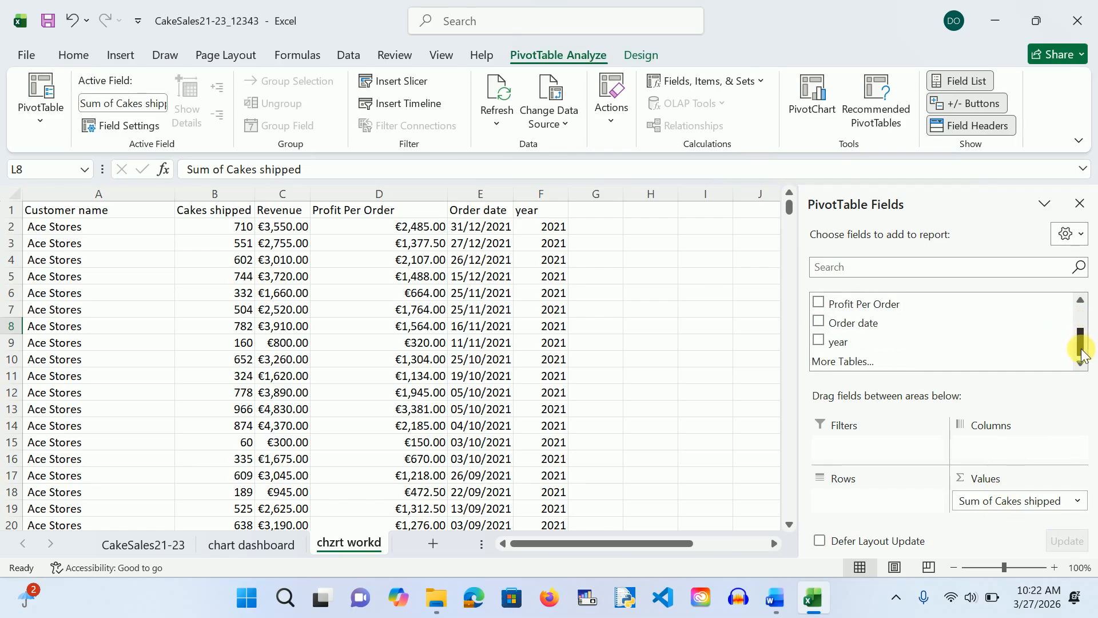
left_click_drag(848, 343, 861, 513)
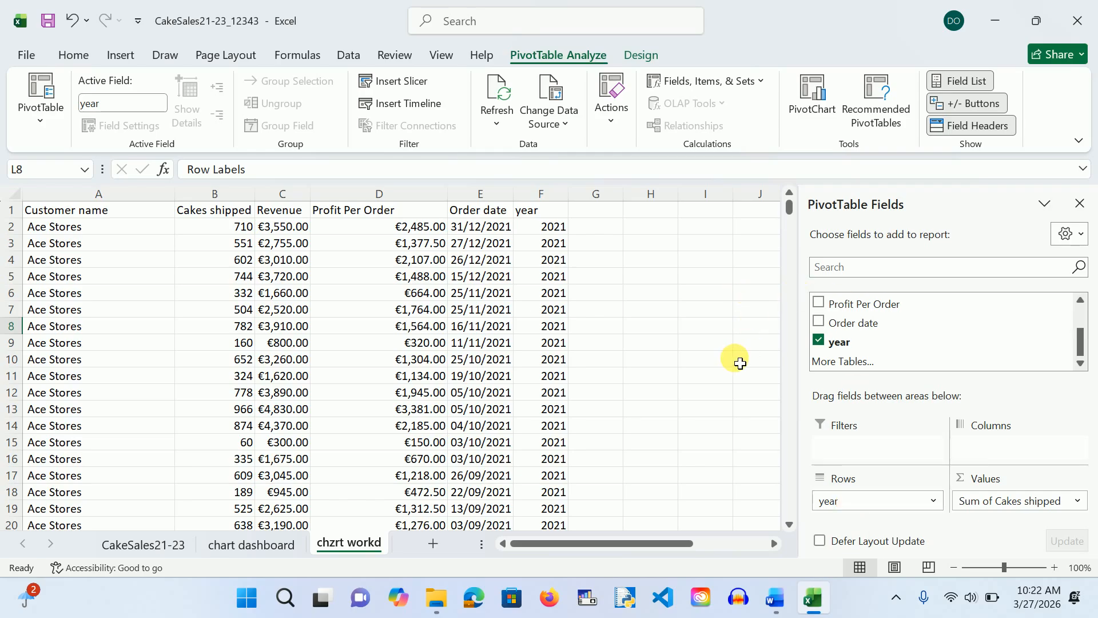
scroll(740, 363, "right", 6)
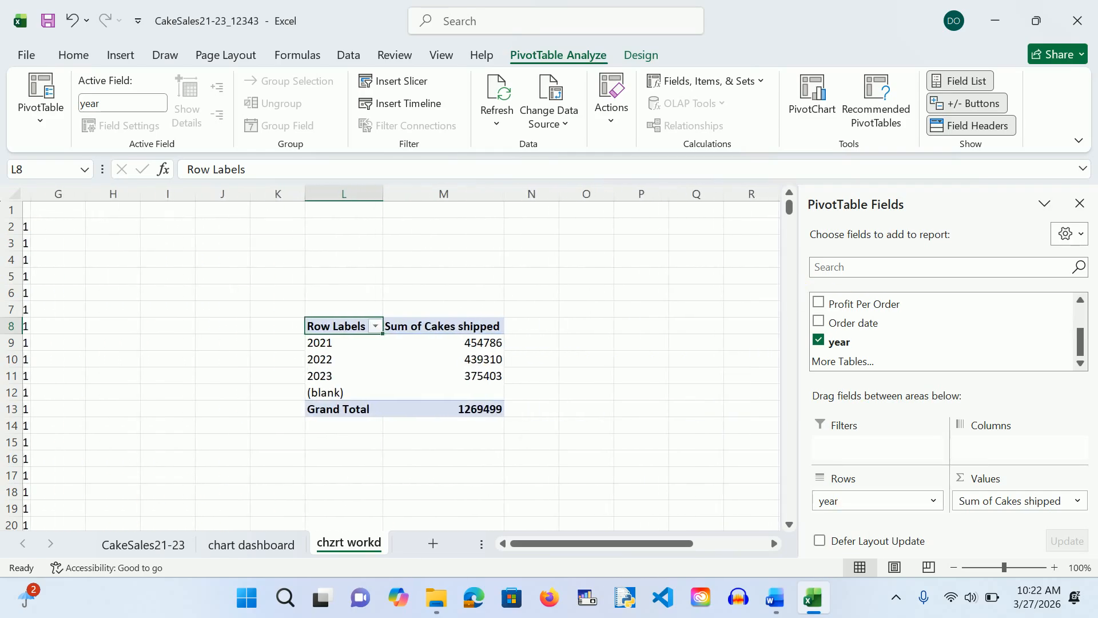
left_click(602, 346)
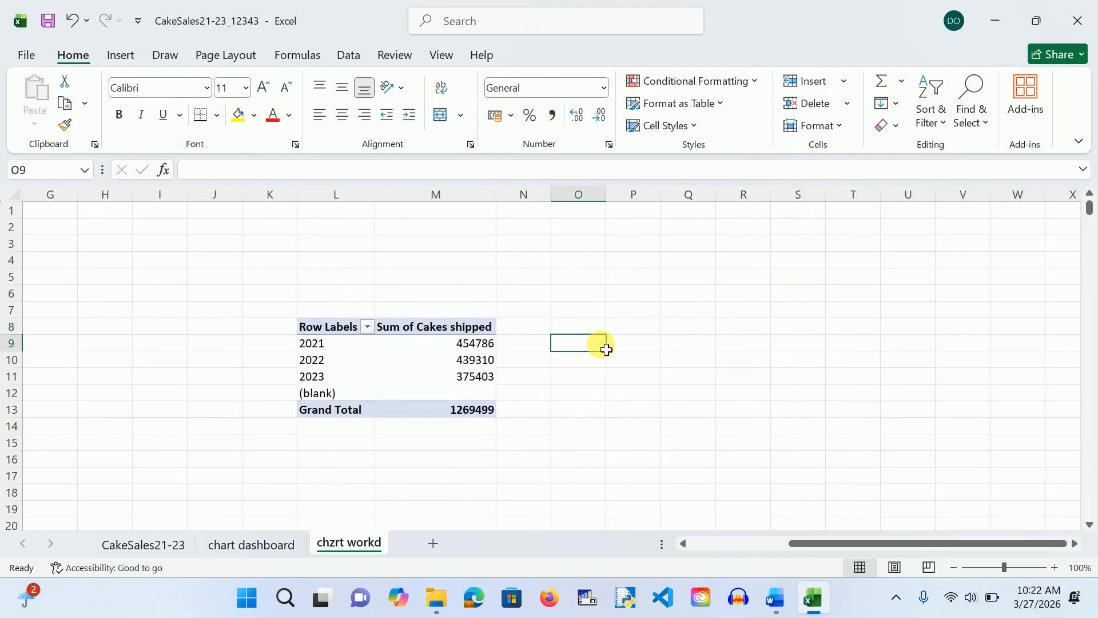
Step: Select the yearly totals pivot table and insert a Clustered Column chart of cakes shipped
left_click_drag(343, 333, 456, 412)
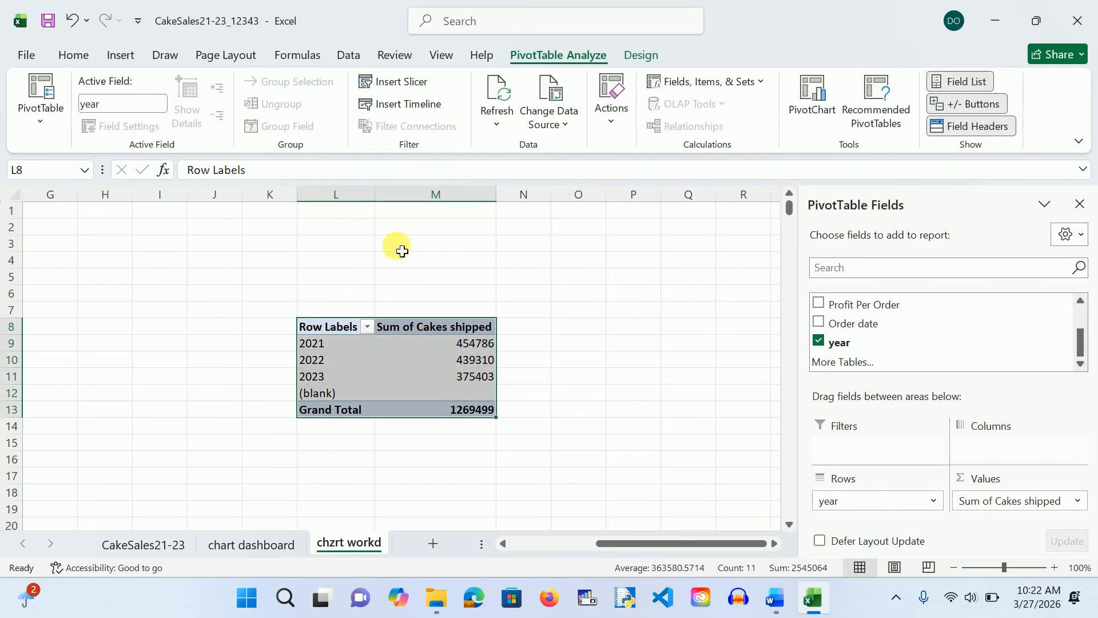
left_click(120, 57)
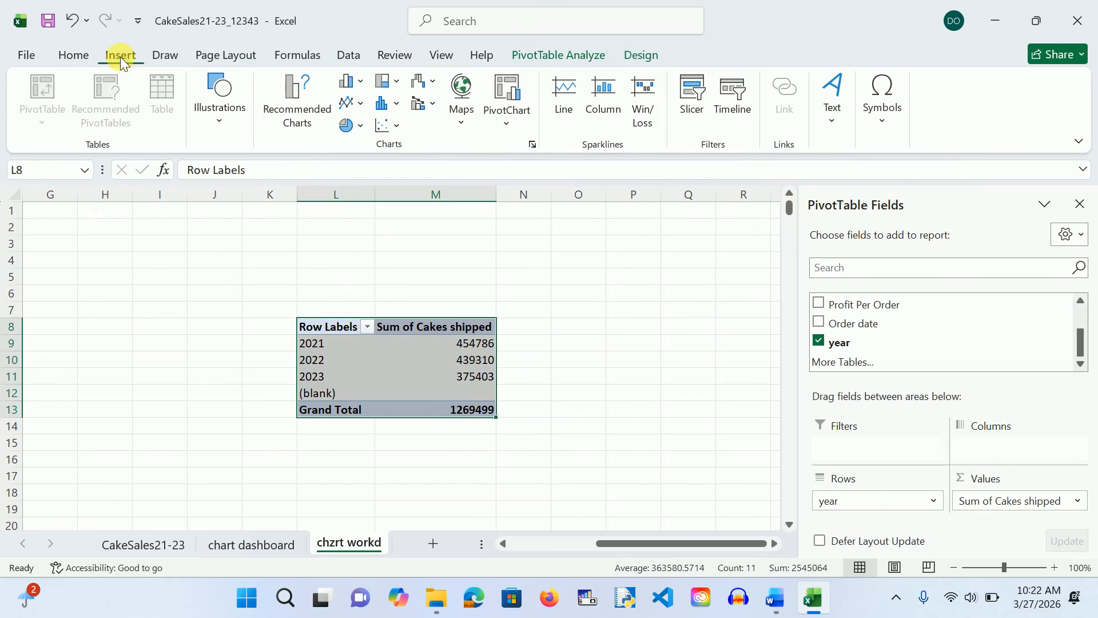
left_click(354, 80)
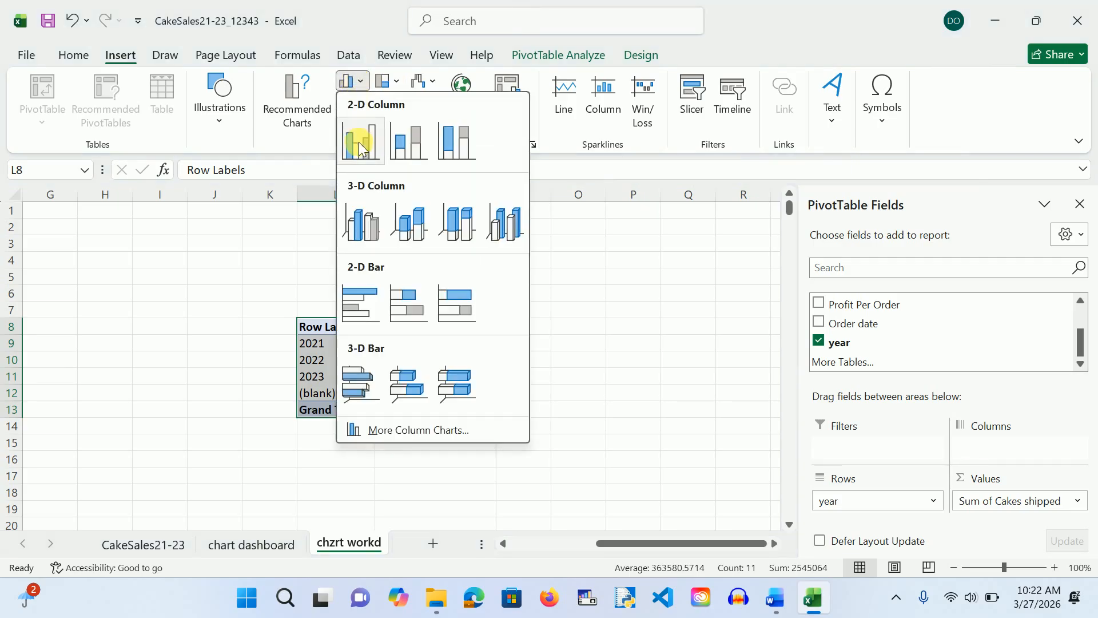
left_click(358, 142)
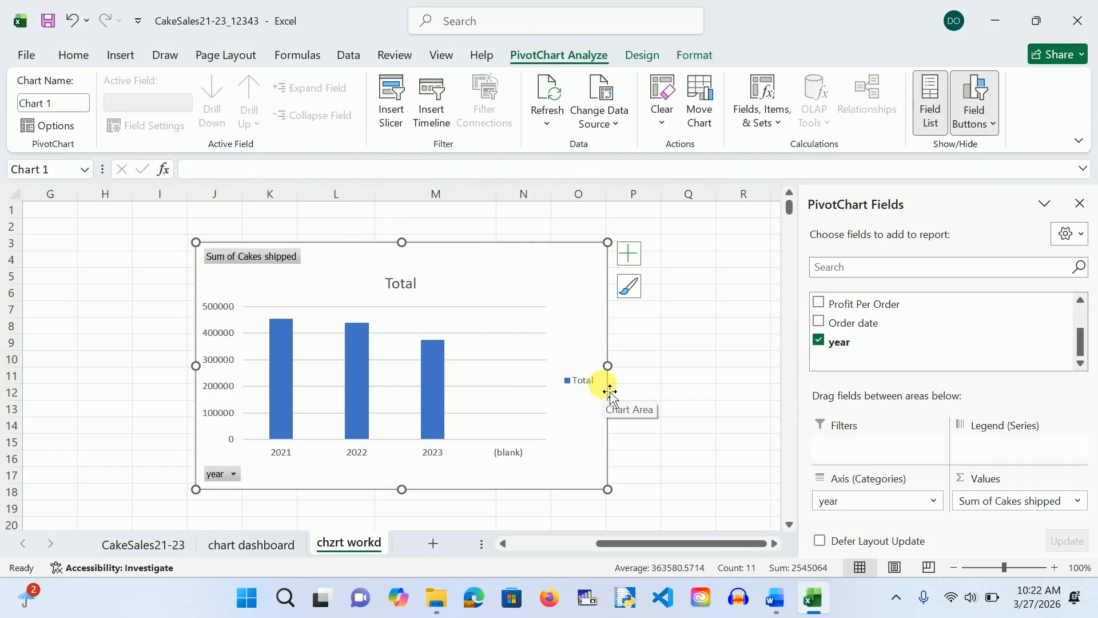
Step: Glance at the Word dashboard for reference, then minimize Word
mouse_move(775, 598)
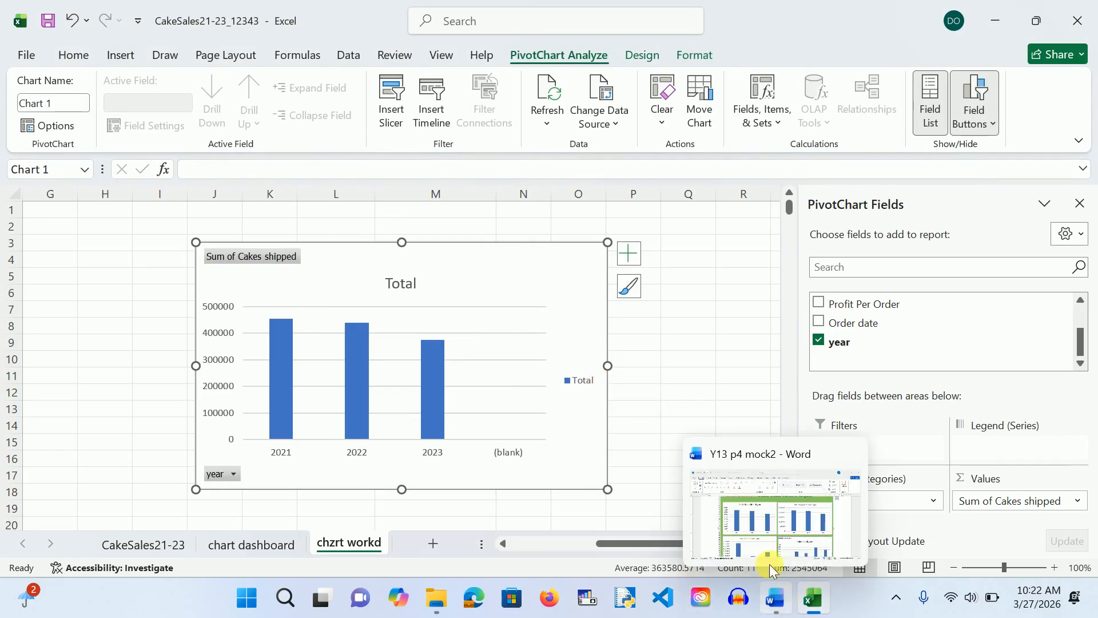
left_click(764, 522)
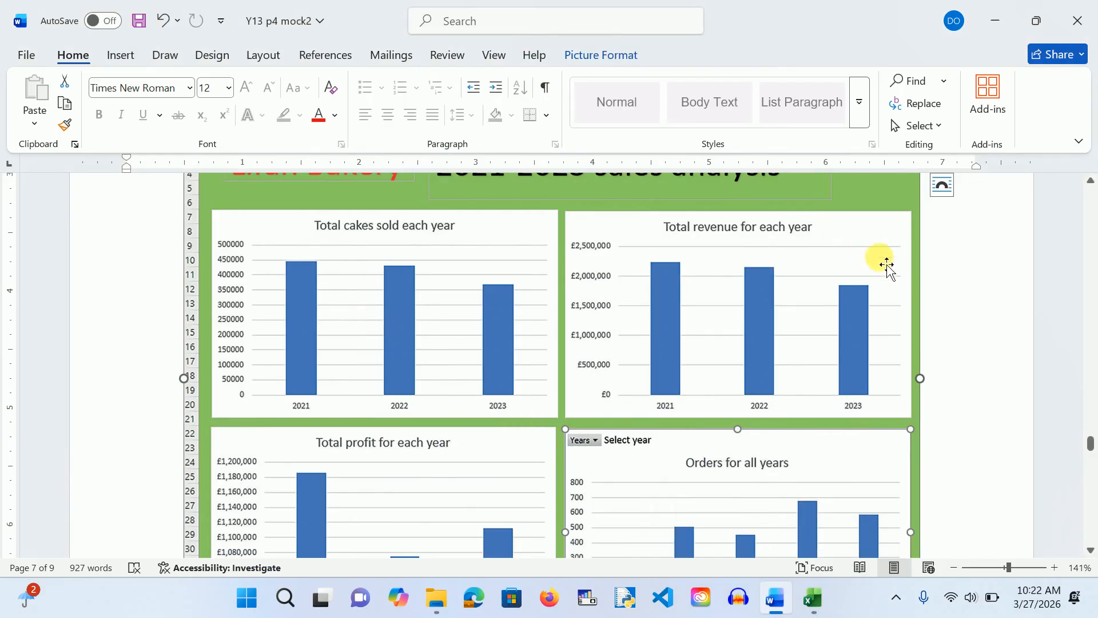
left_click(995, 22)
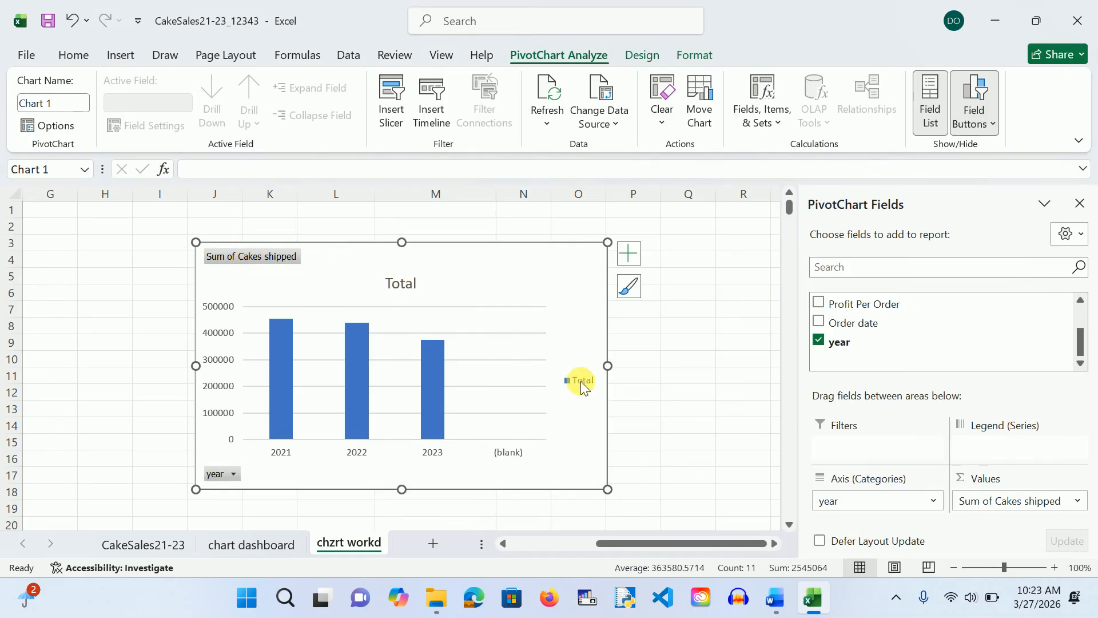
Step: Turn off the chart legend and change the title from 'Total' to 'Total cakes sold each year'
left_click(628, 254)
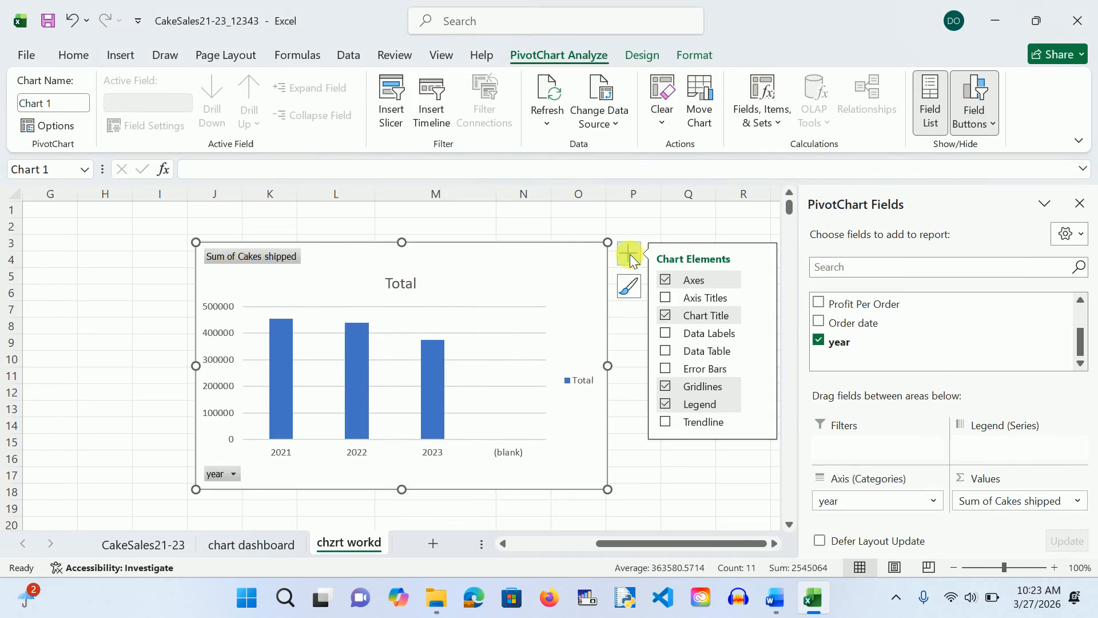
left_click(665, 404)
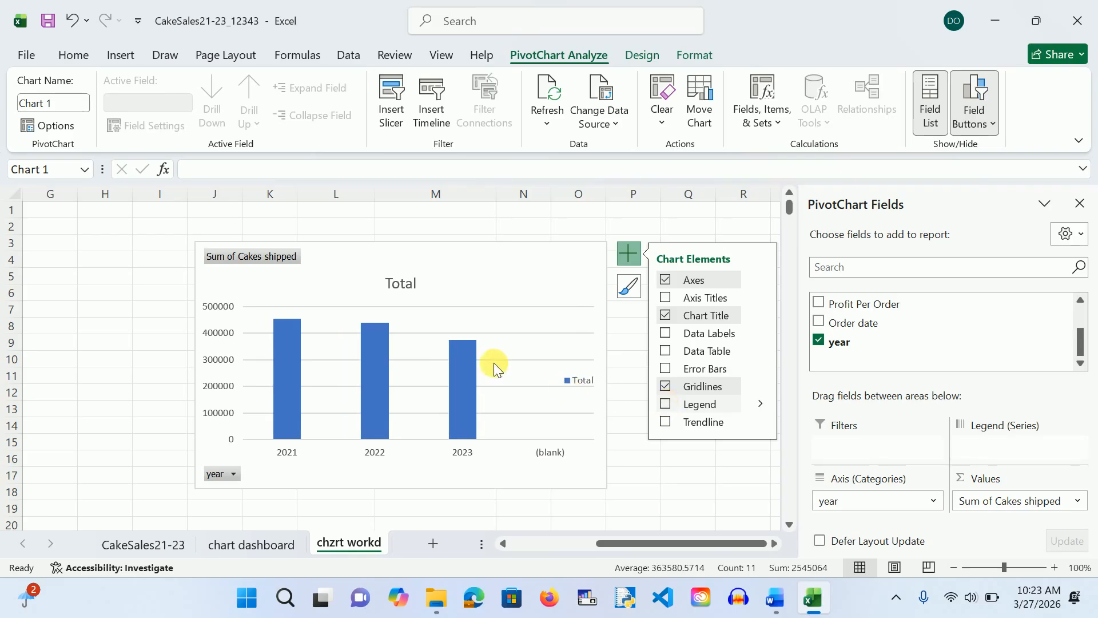
left_click(412, 289)
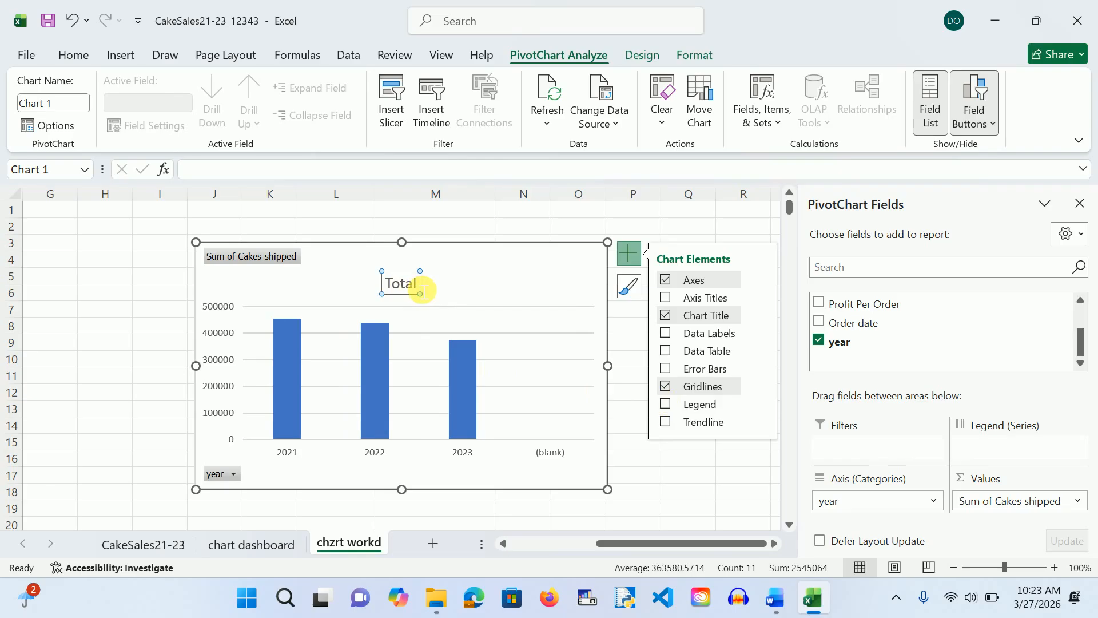
left_click(421, 286)
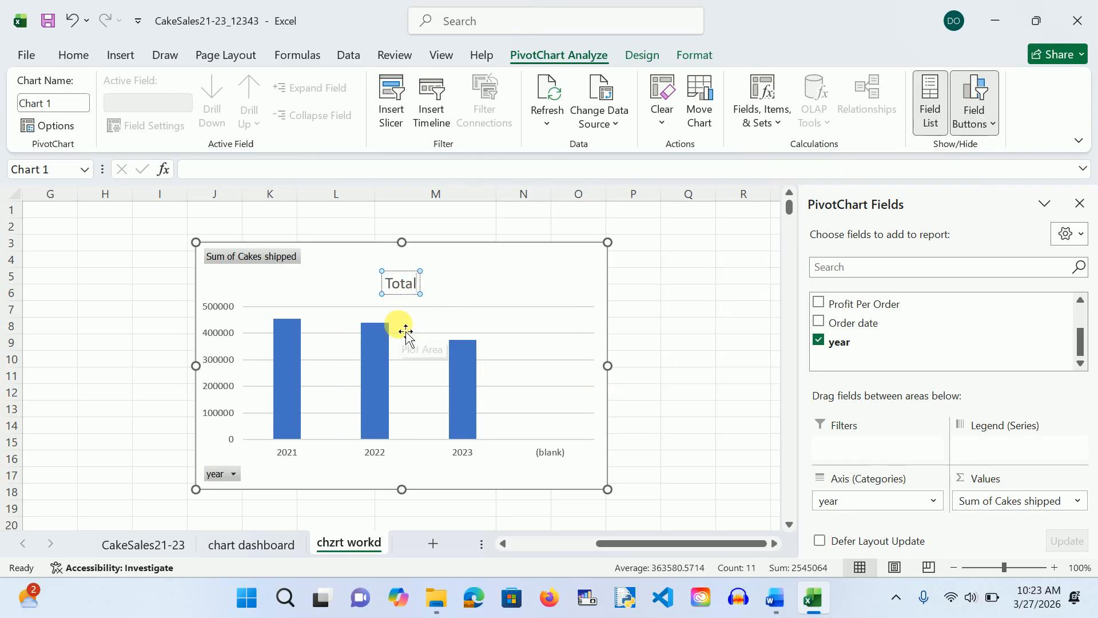
key("BackSpace")
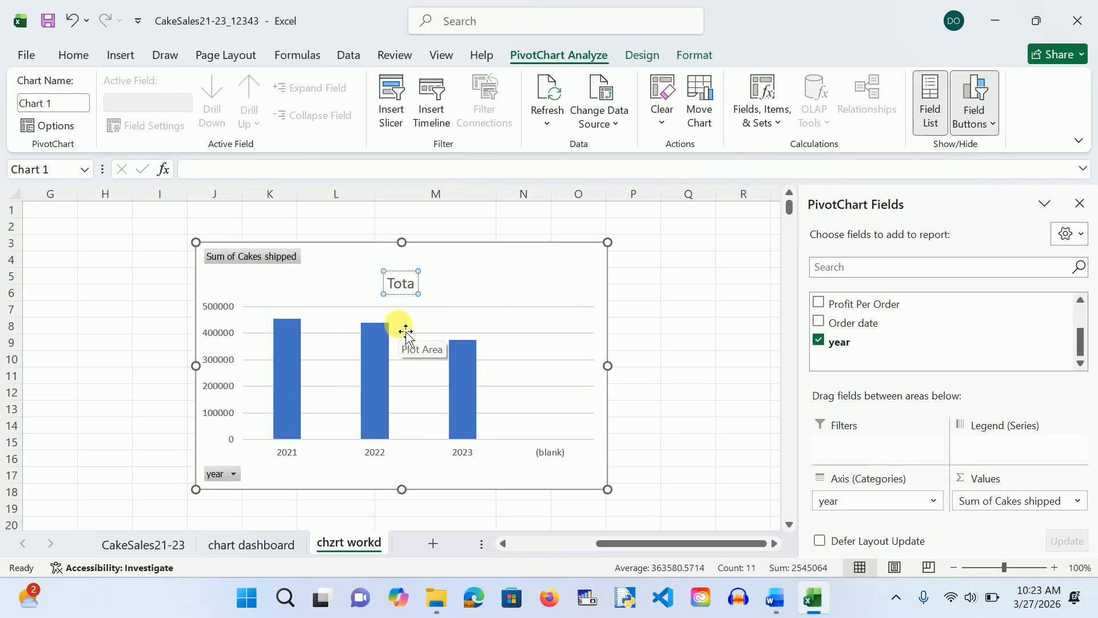
type("l cakes")
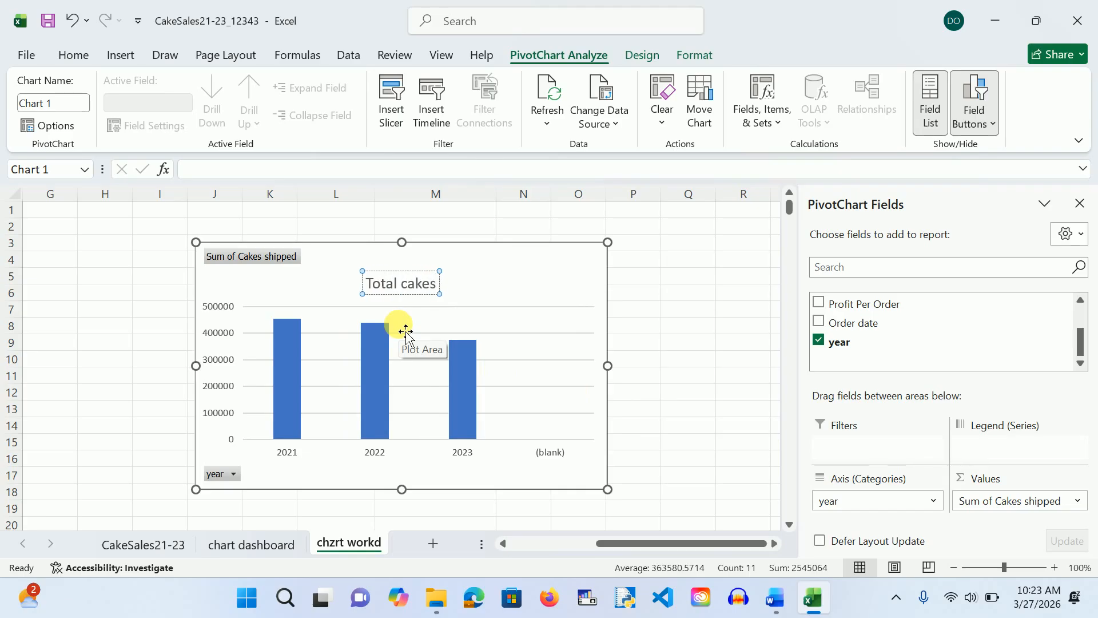
type(" s")
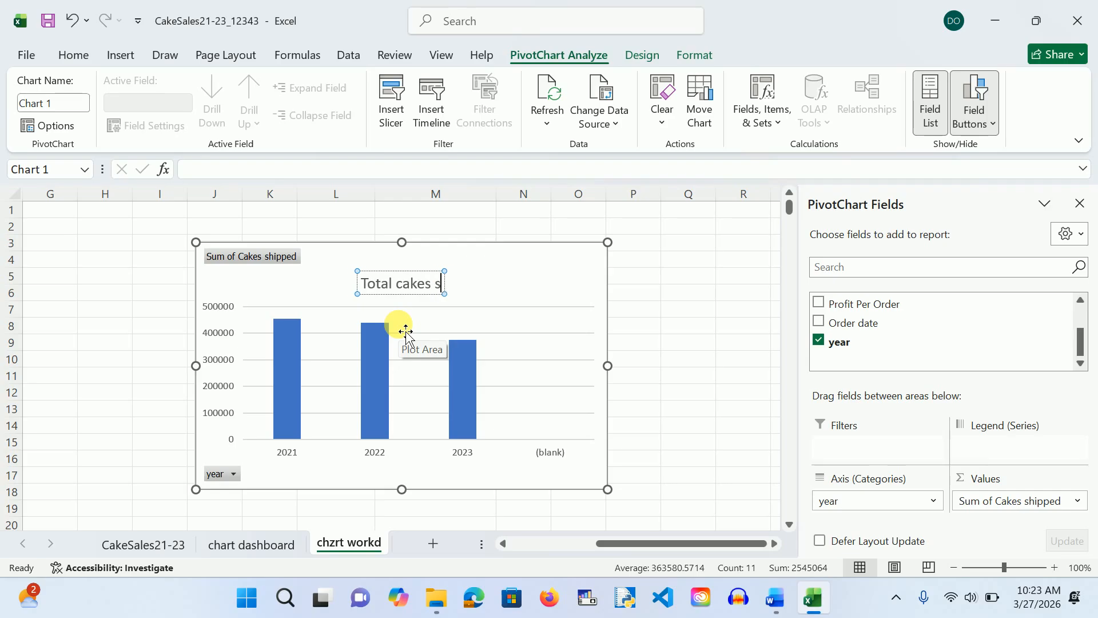
type("old each e")
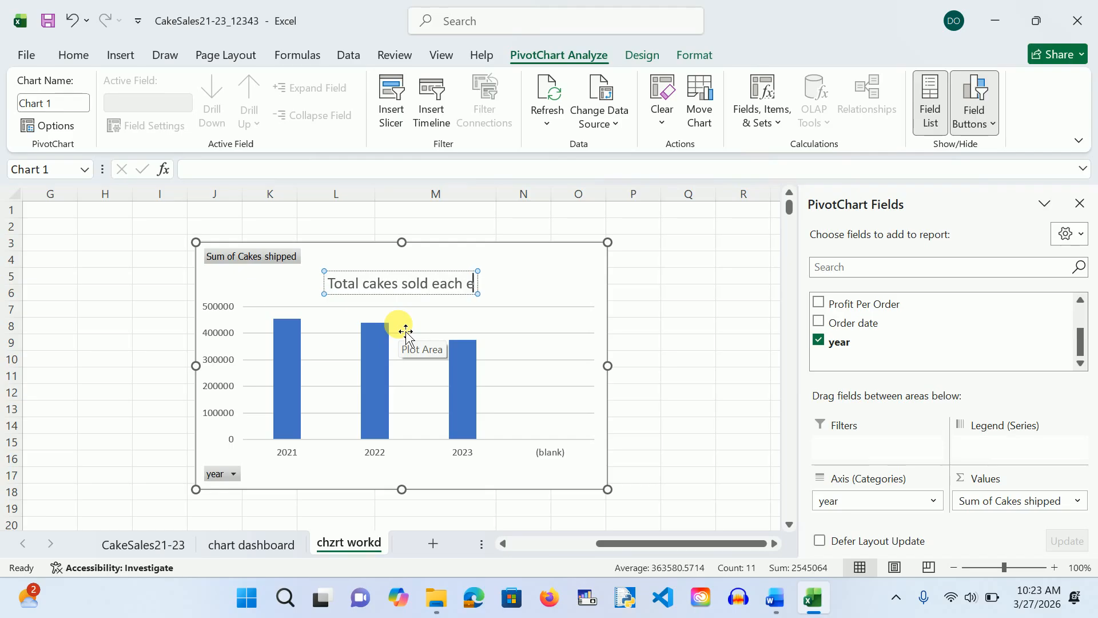
key("BackSpace")
type("yerar")
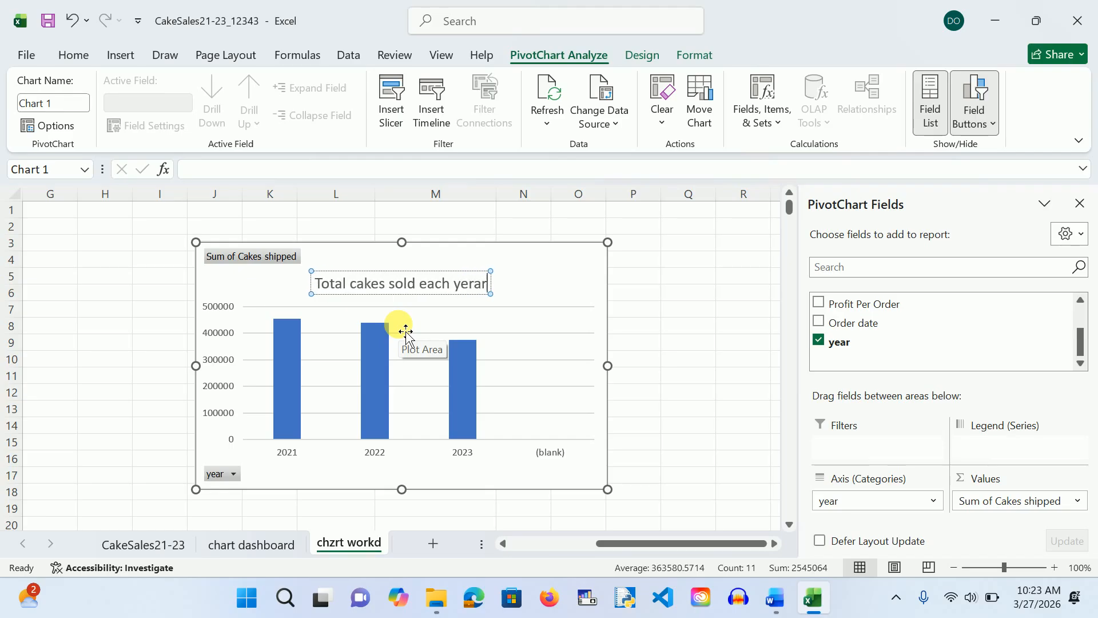
key("BackSpace")
key("BackSpace")
key("BackSpace")
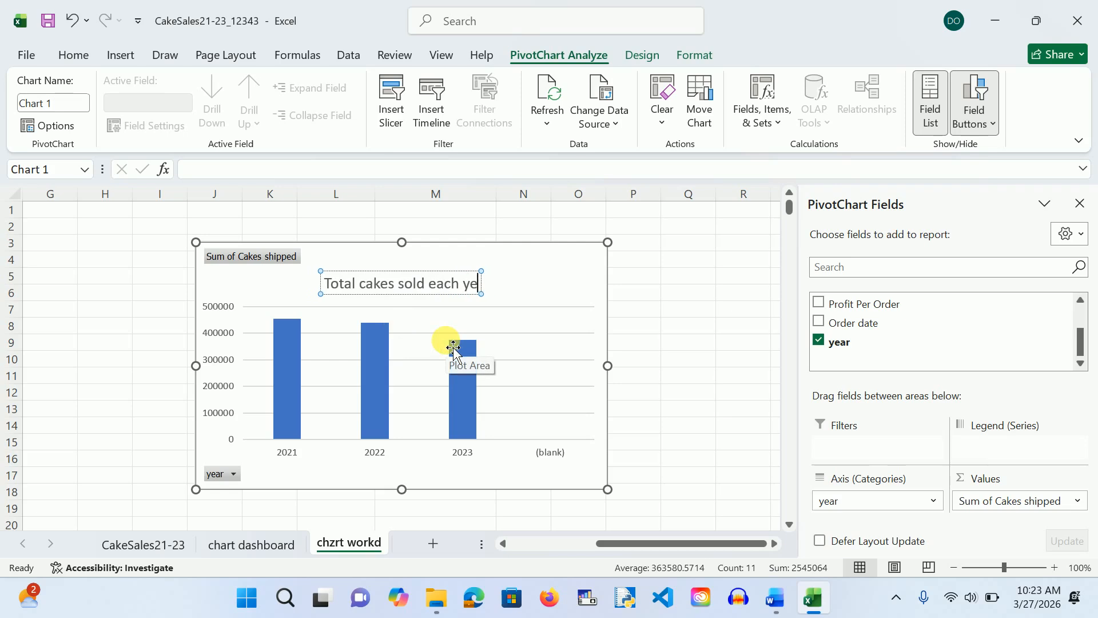
type("ar")
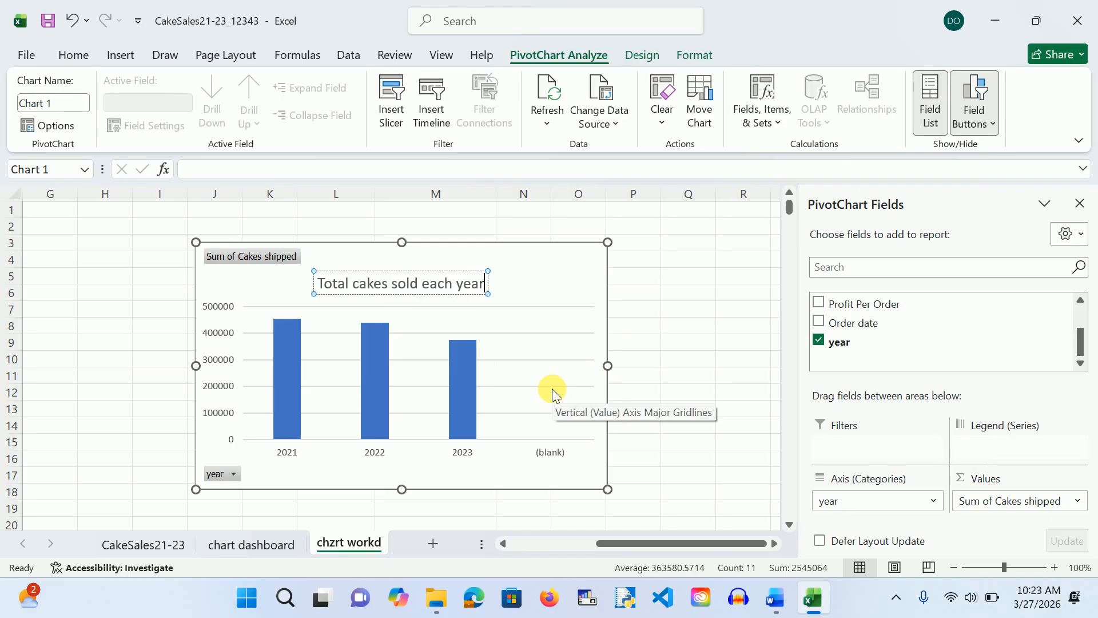
Step: Hide the Sum of Cakes shipped and year field buttons, and filter out the (blank) year
left_click(652, 338)
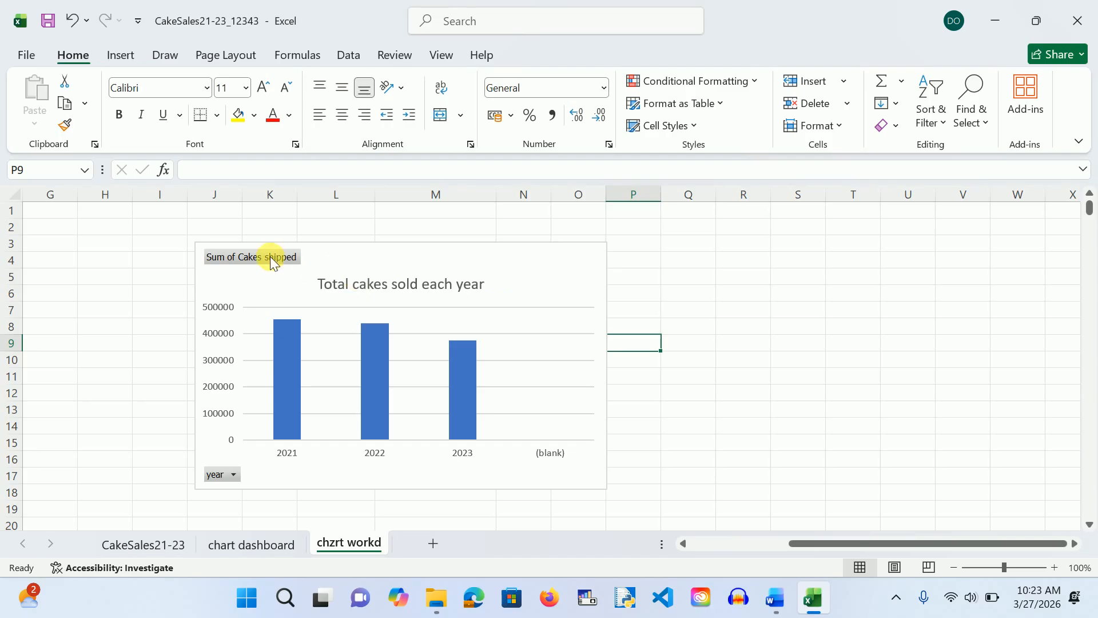
right_click(270, 256)
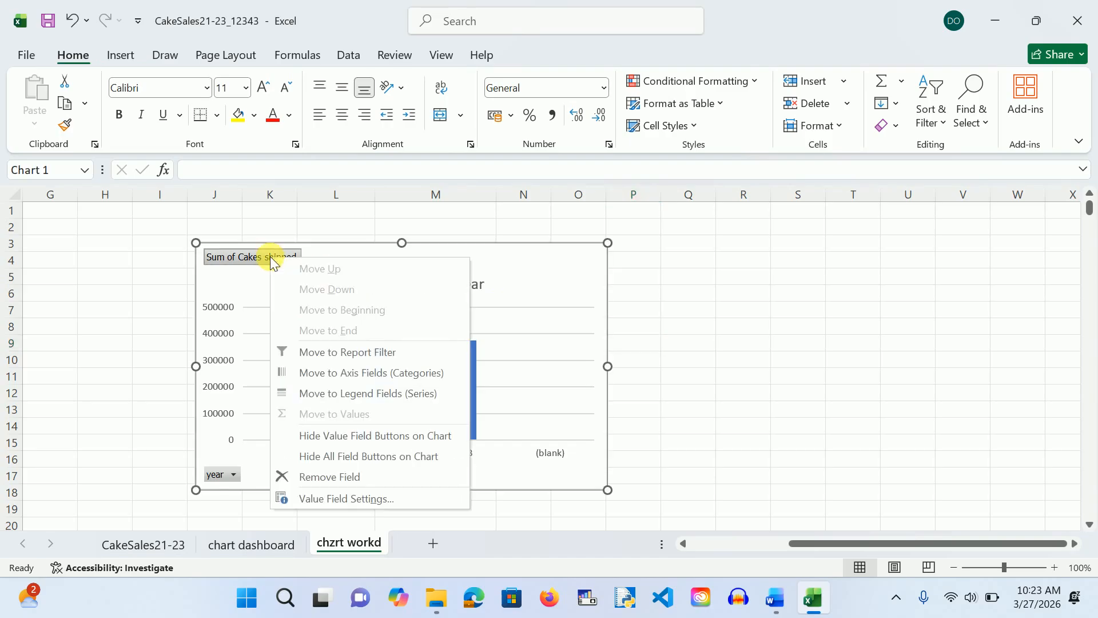
left_click(333, 444)
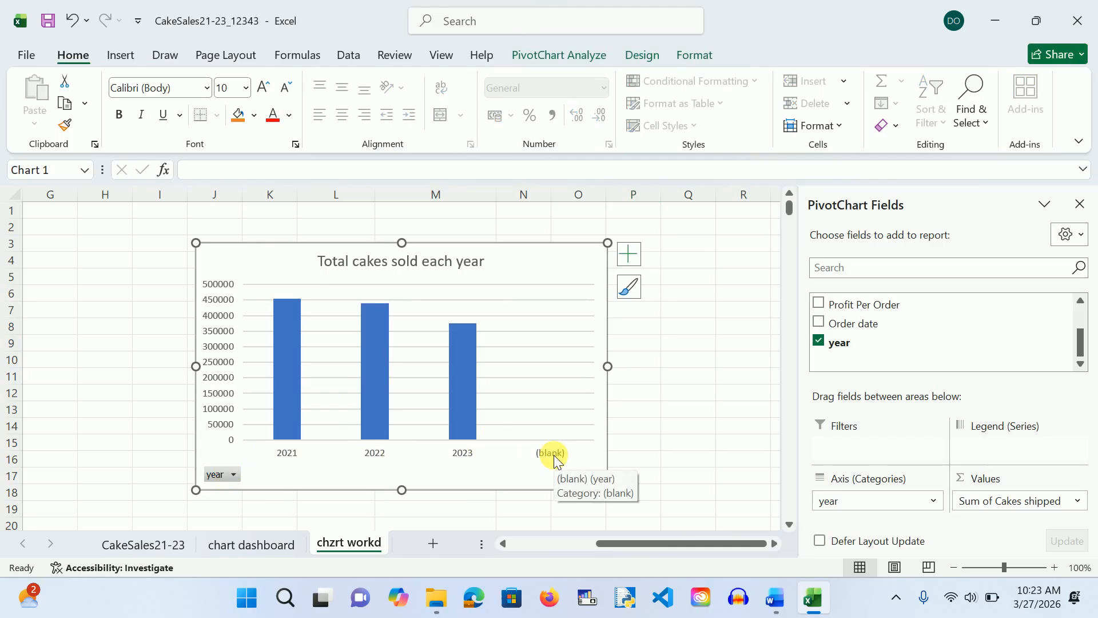
left_click(234, 475)
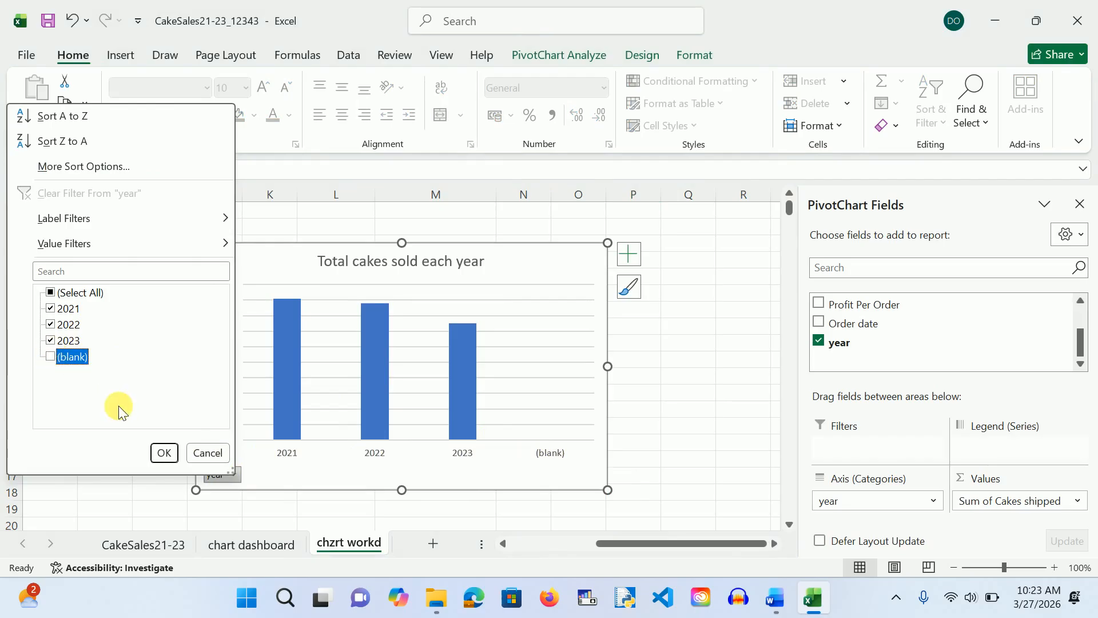
left_click(163, 454)
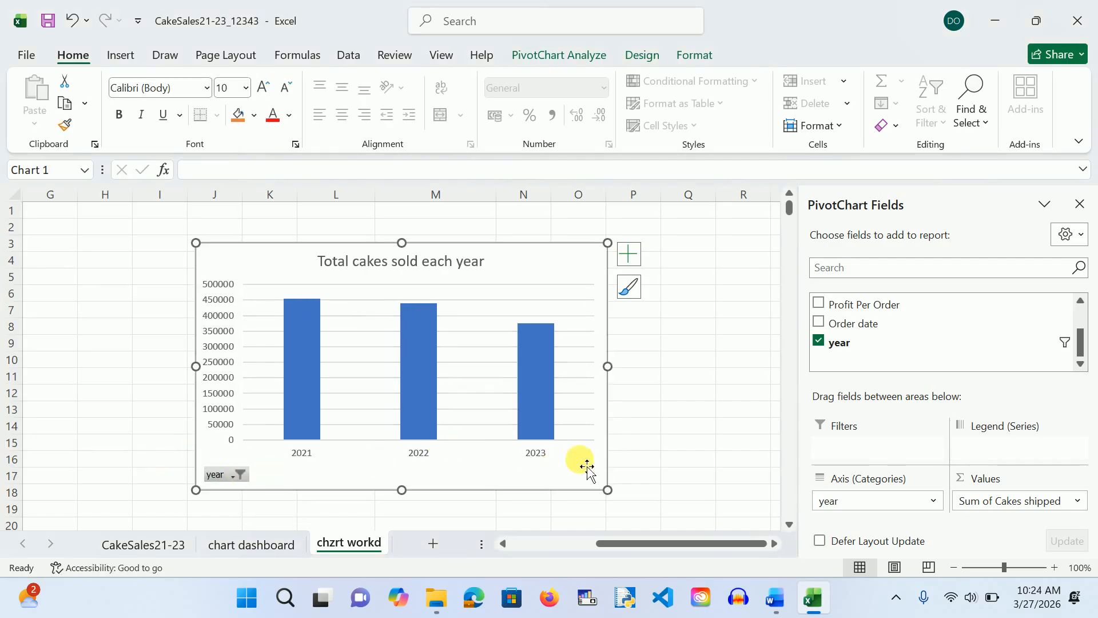
right_click(221, 473)
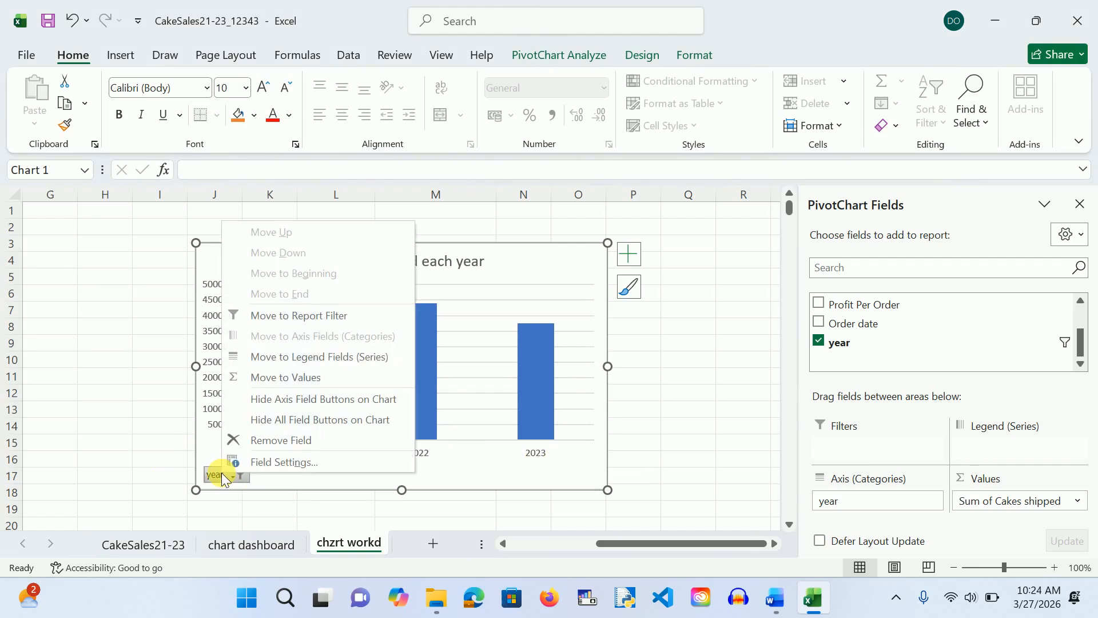
left_click(305, 403)
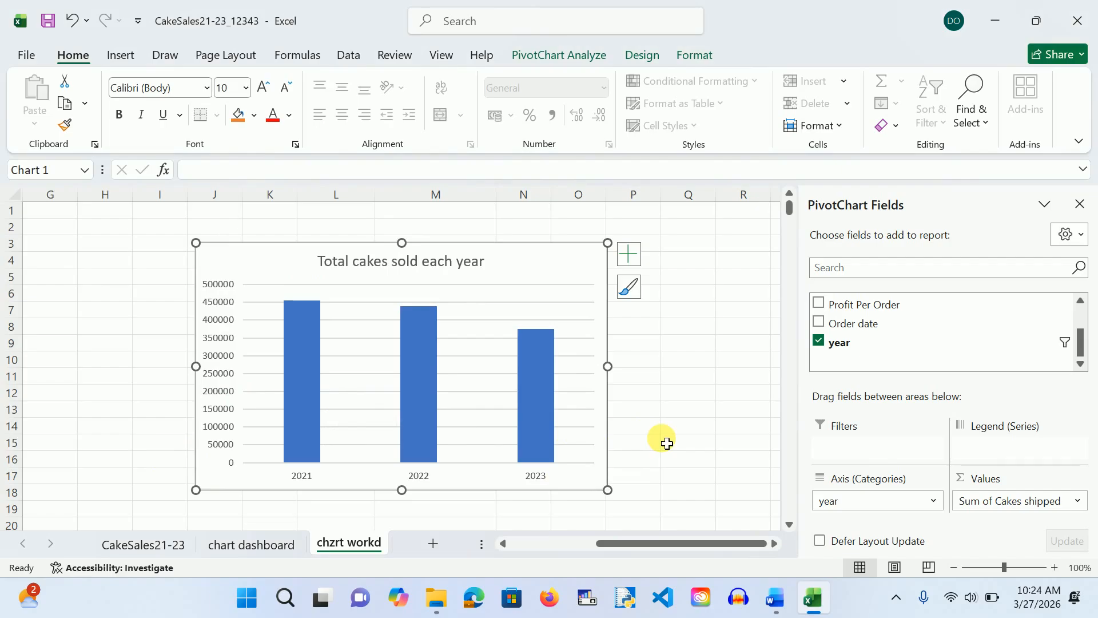
Step: Move the cakes-sold chart to a new spot on chzrt workd, then go to the chart dashboard sheet
left_click(695, 441)
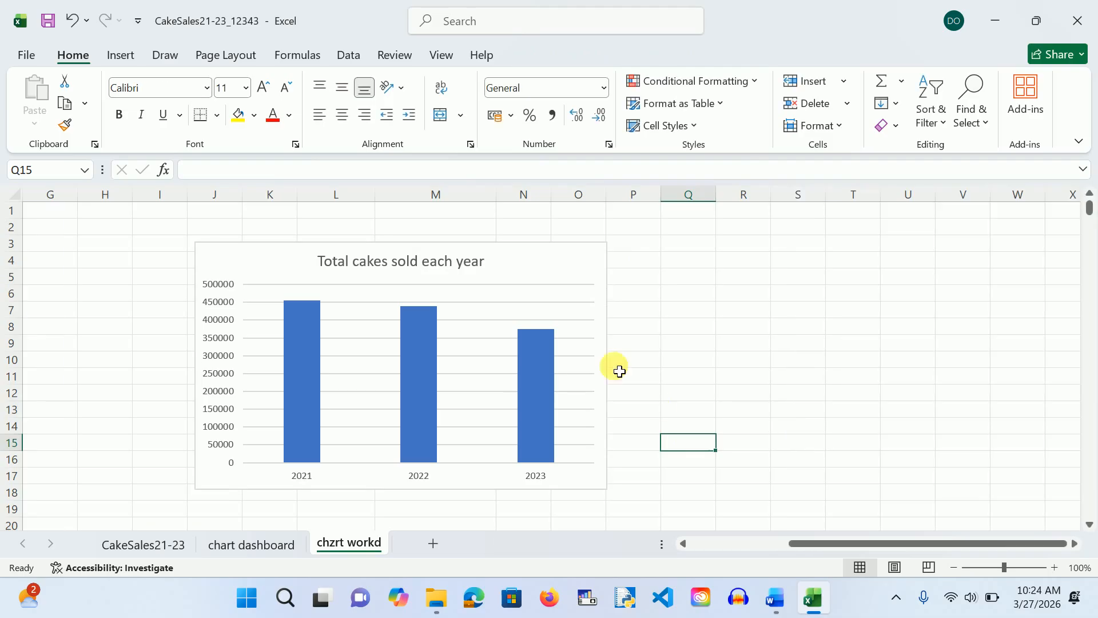
left_click(719, 342)
left_click_drag(497, 282, 253, 229)
scroll(665, 412, "left", 8)
scroll(394, 360, "right", 6)
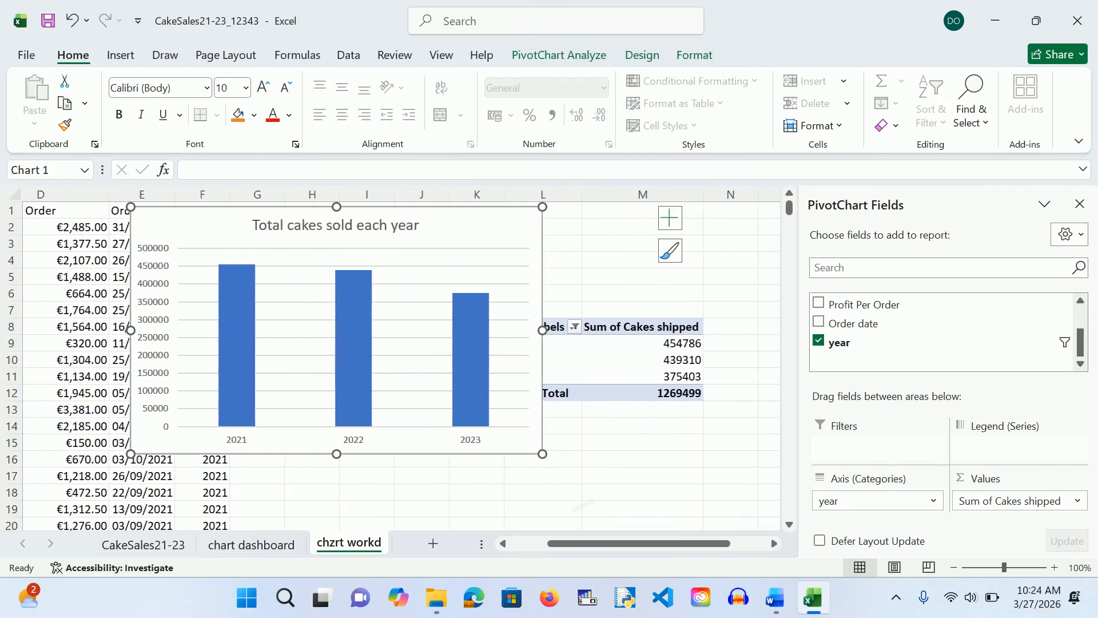
scroll(529, 457, "right", 4)
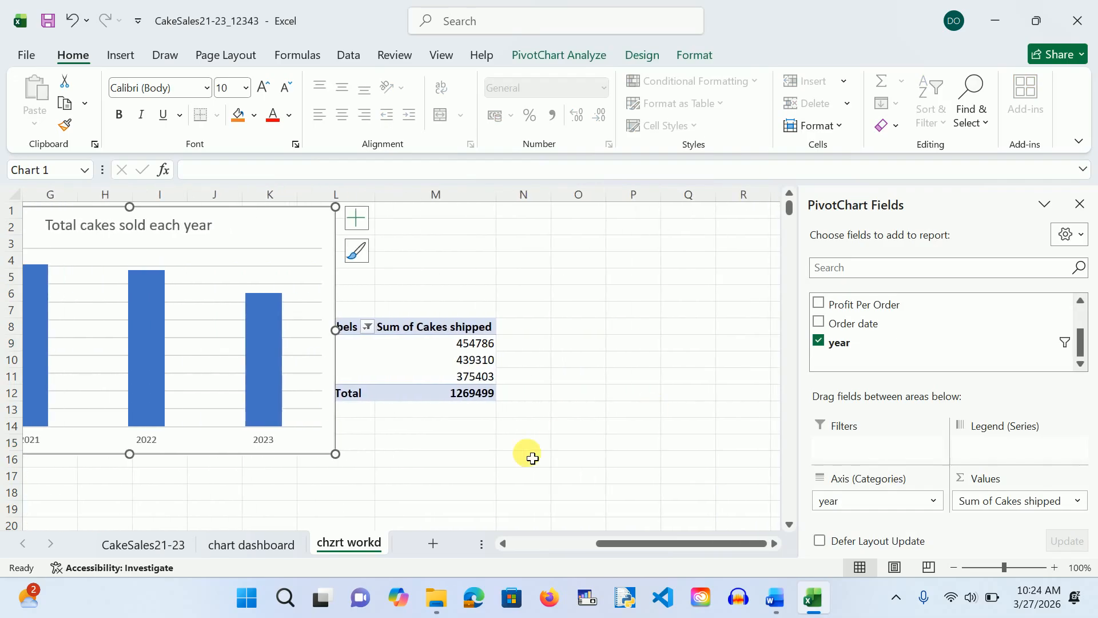
left_click(260, 548)
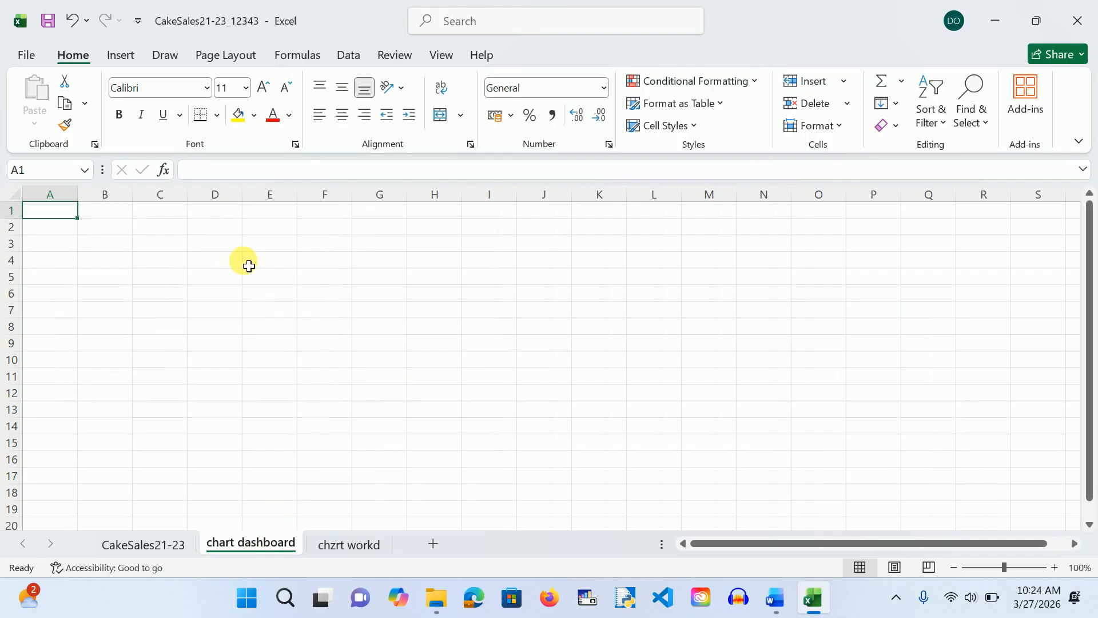
Step: Give every cell of the chart dashboard sheet the standard Green fill
key("ctrl+a")
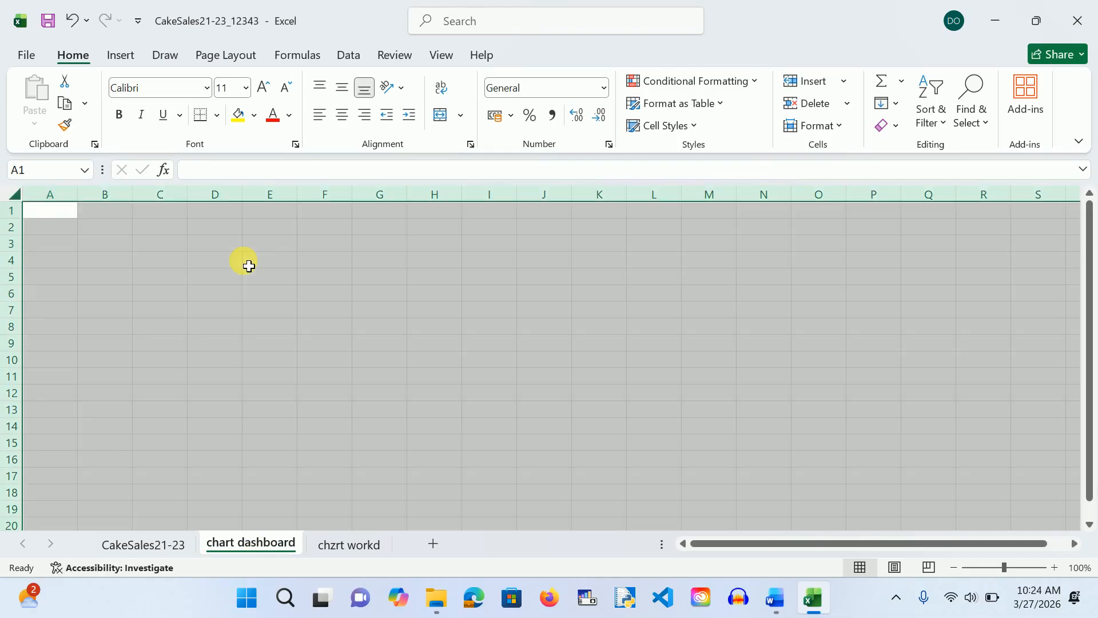
left_click(254, 116)
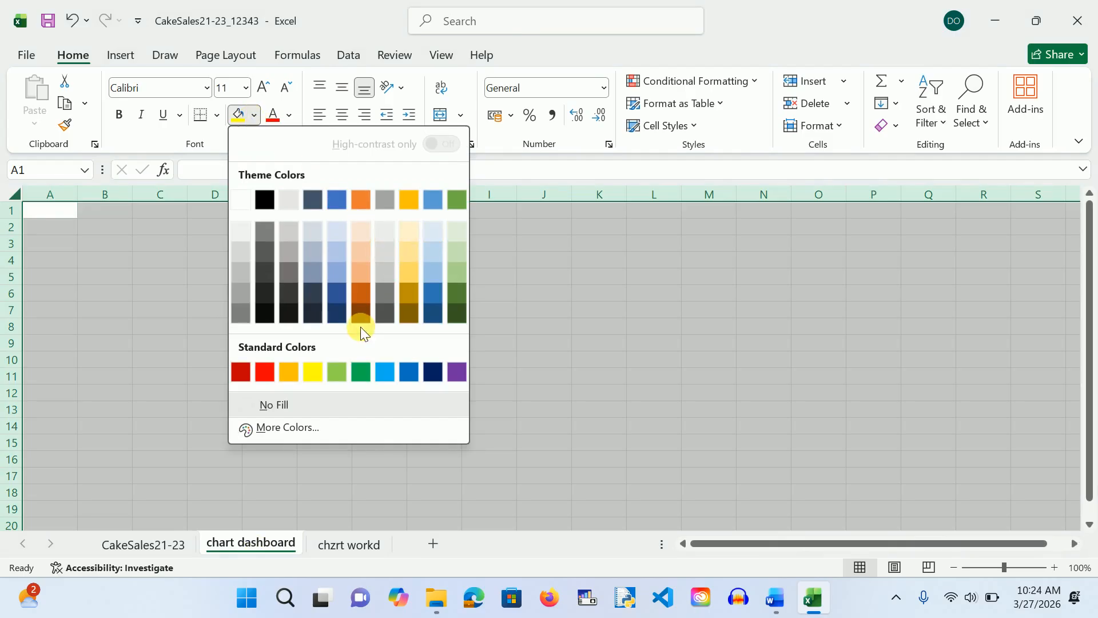
left_click(367, 372)
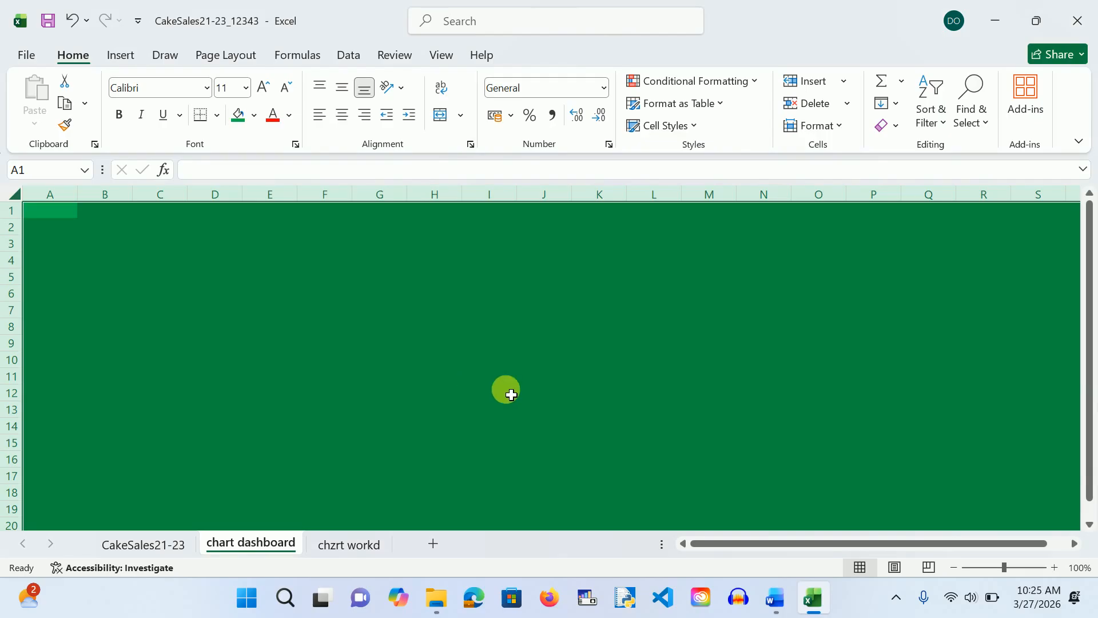
left_click(552, 411)
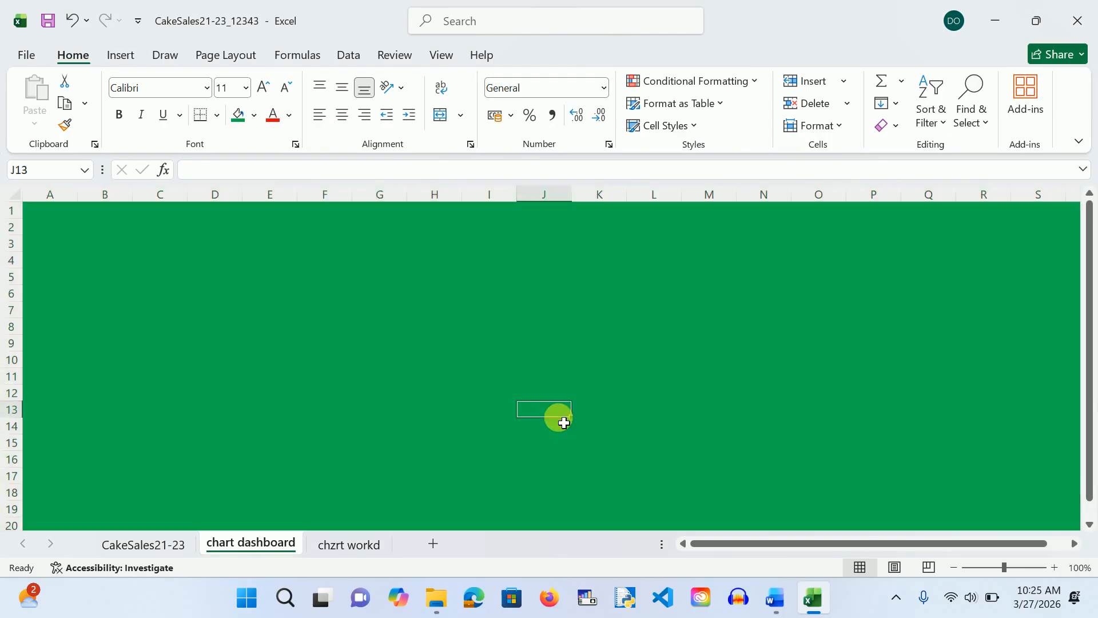
Step: Copy the Total cakes sold each year chart from the chzrt workd sheet
left_click(349, 544)
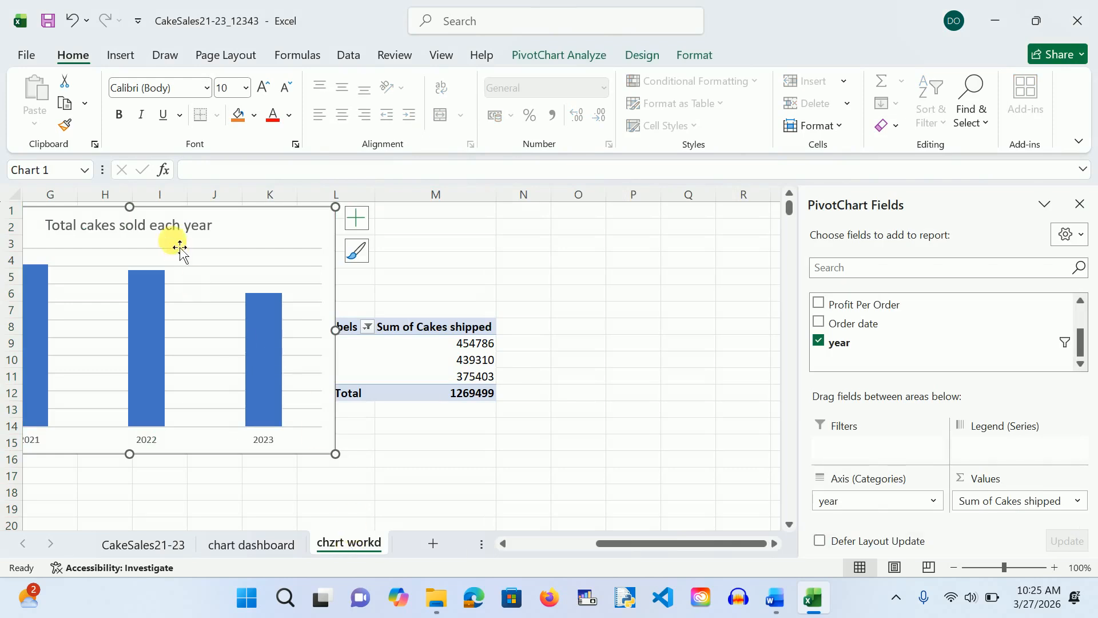
right_click(211, 231)
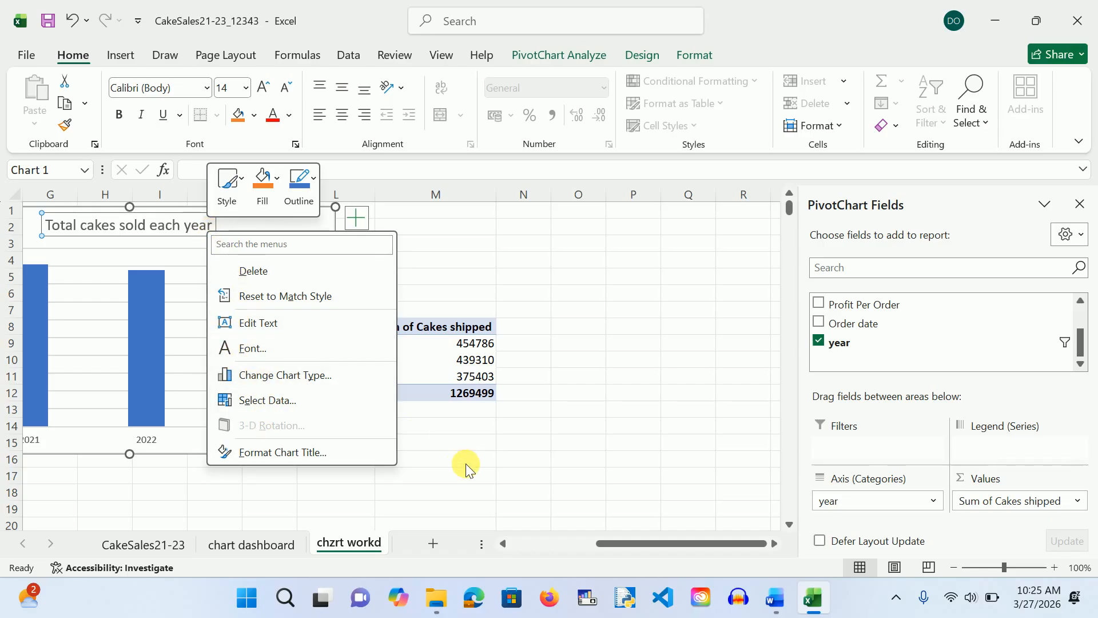
left_click(512, 462)
left_click(296, 239)
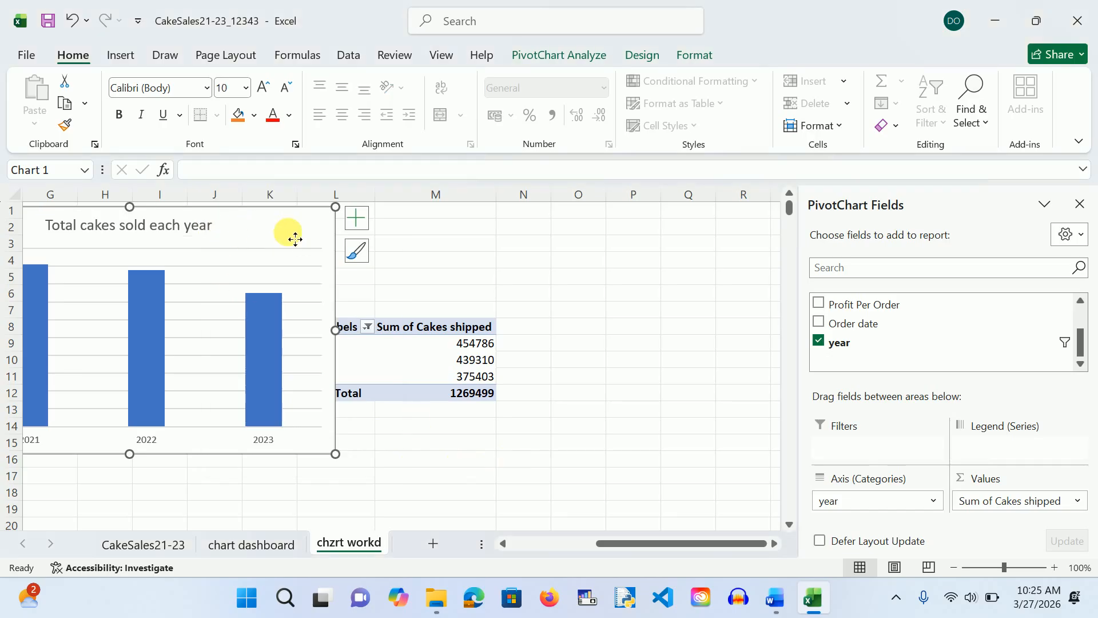
right_click(297, 233)
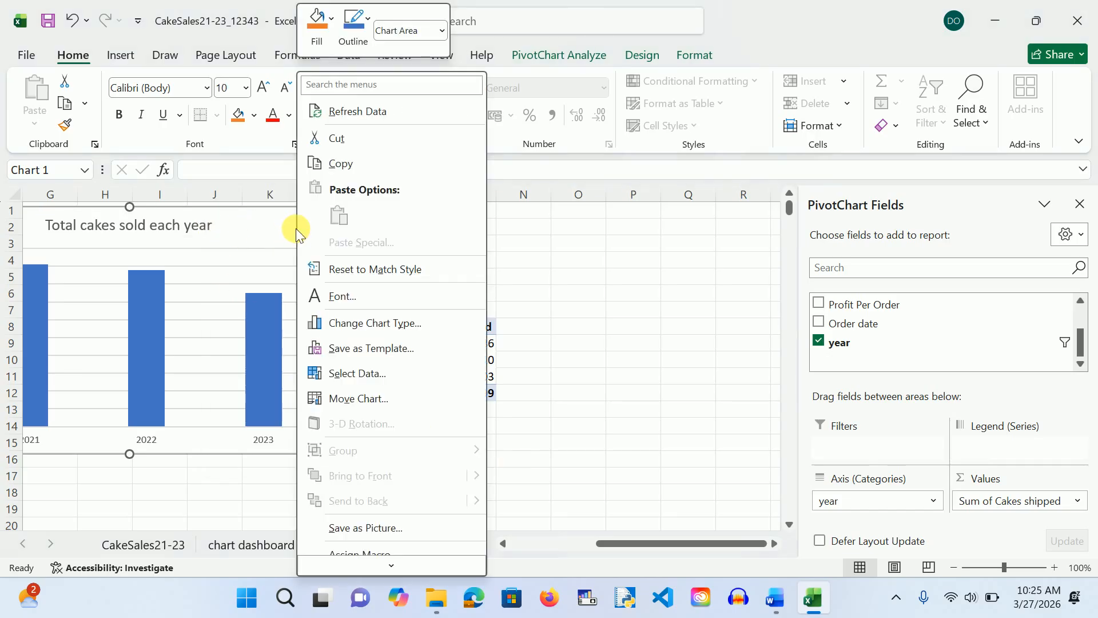
left_click(341, 164)
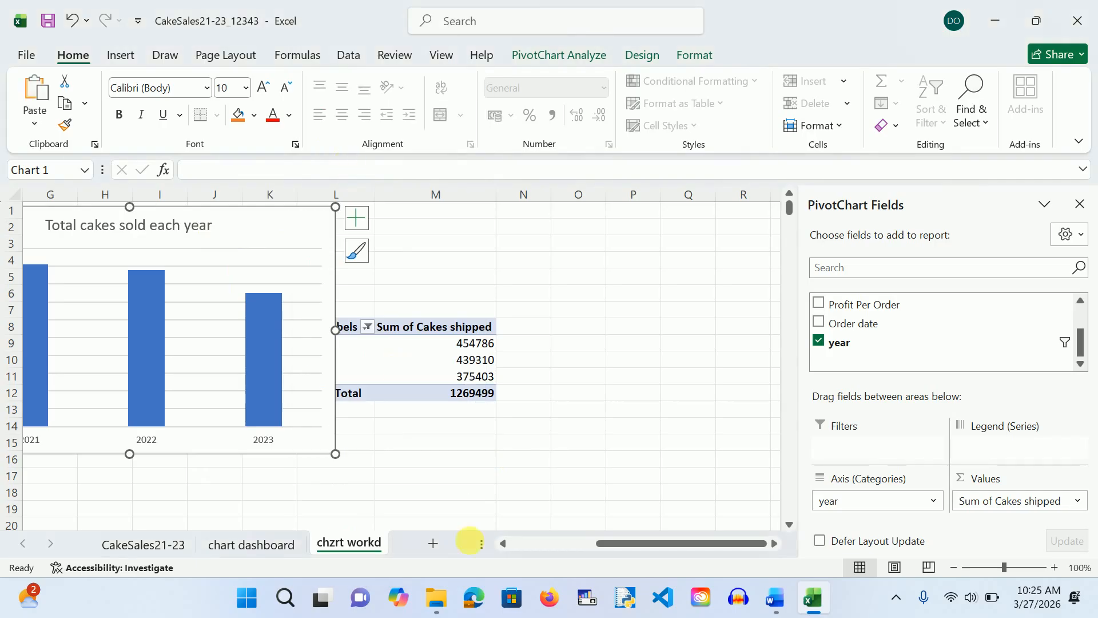
Step: Paste the chart onto the chart dashboard at B2 and drag it to the top-left corner
left_click(262, 548)
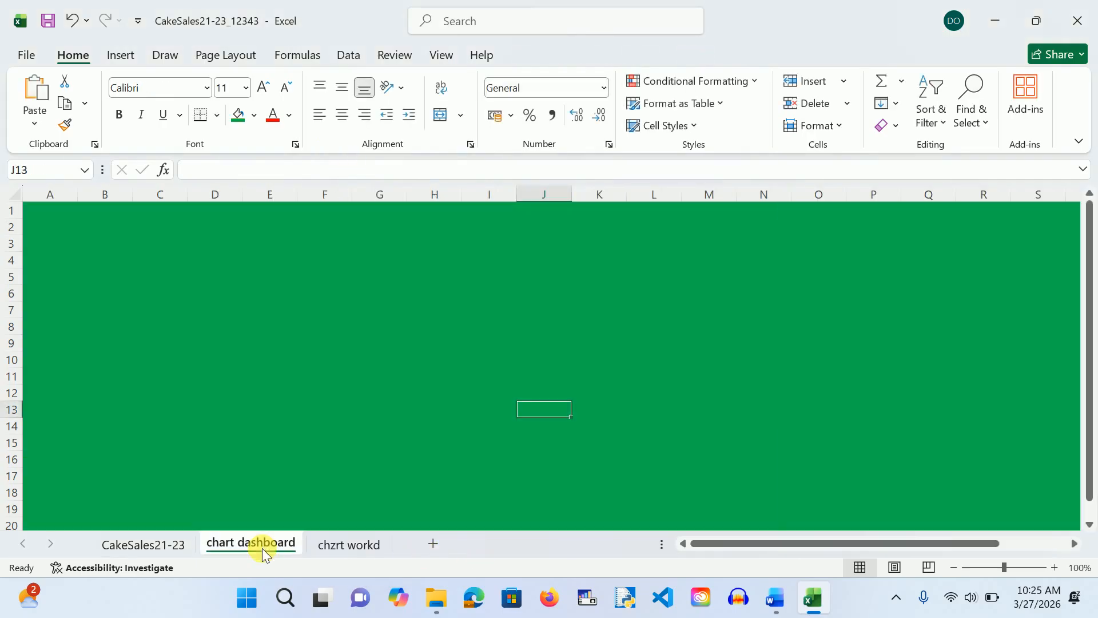
left_click(86, 230)
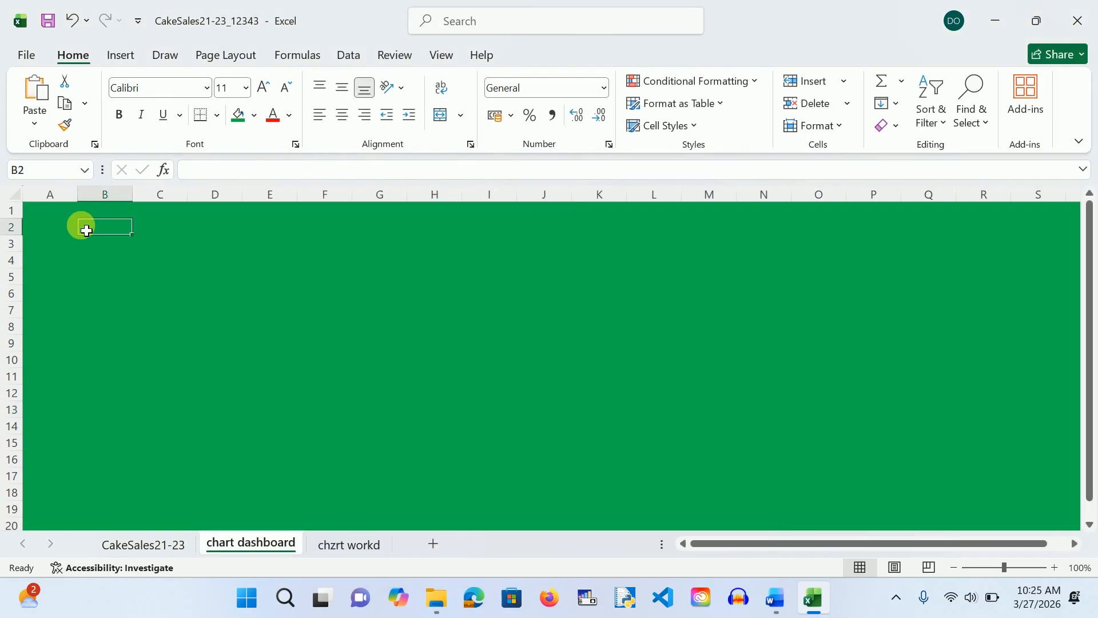
key("ctrl+c")
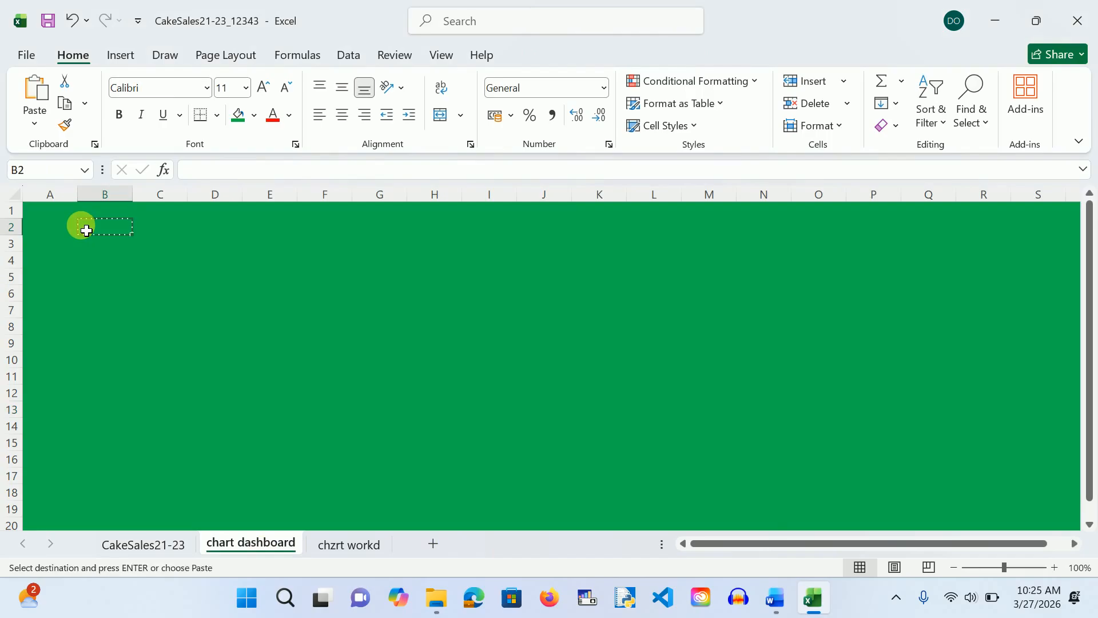
left_click(324, 544)
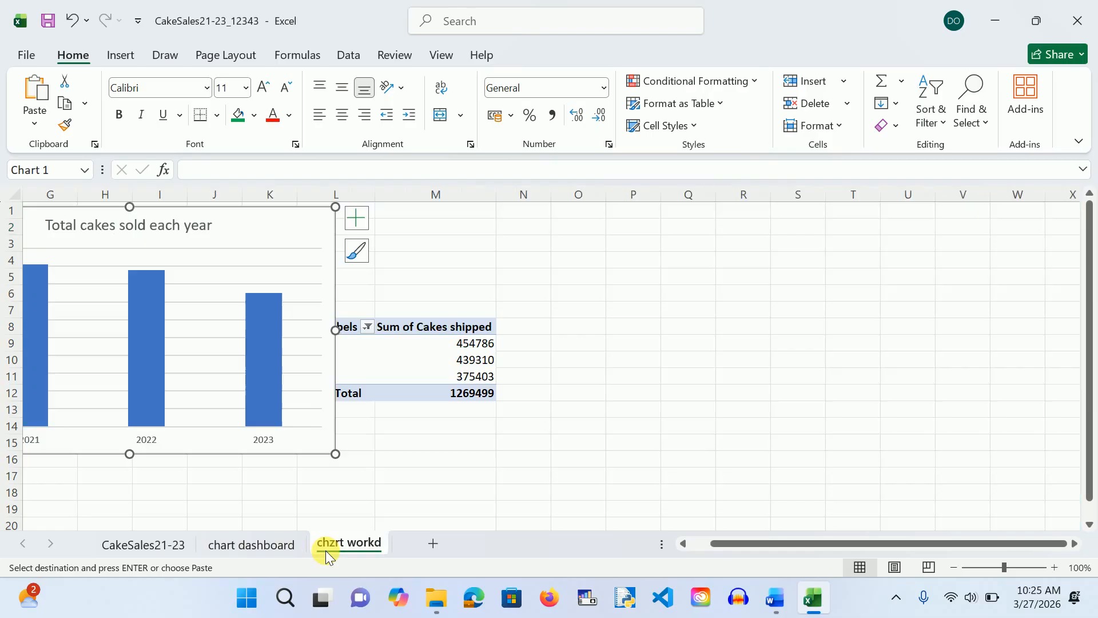
left_click(282, 241)
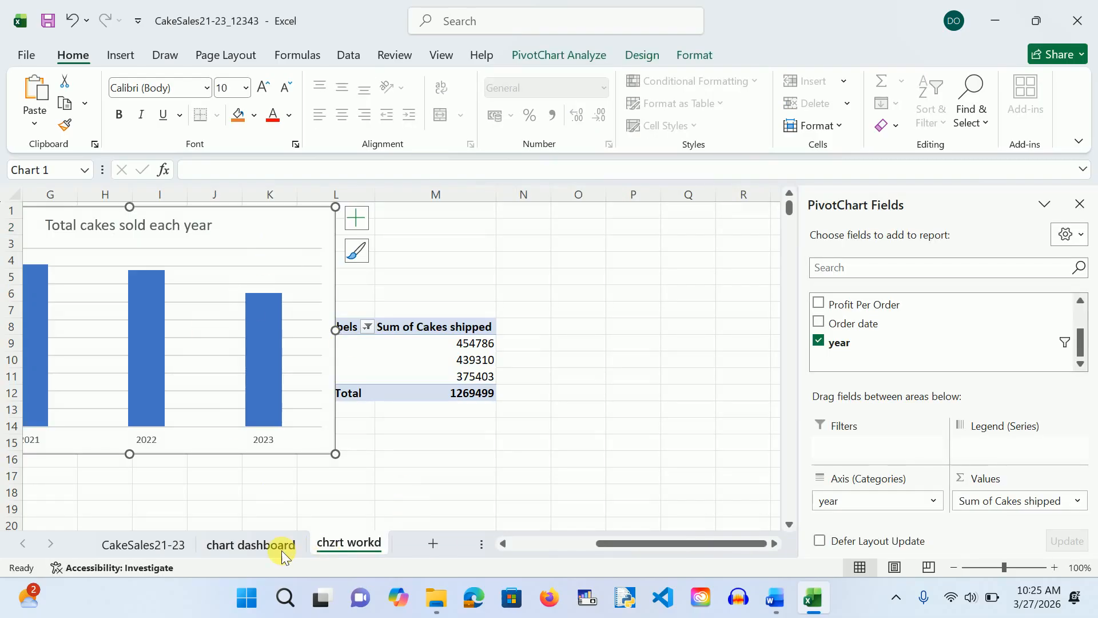
left_click(259, 544)
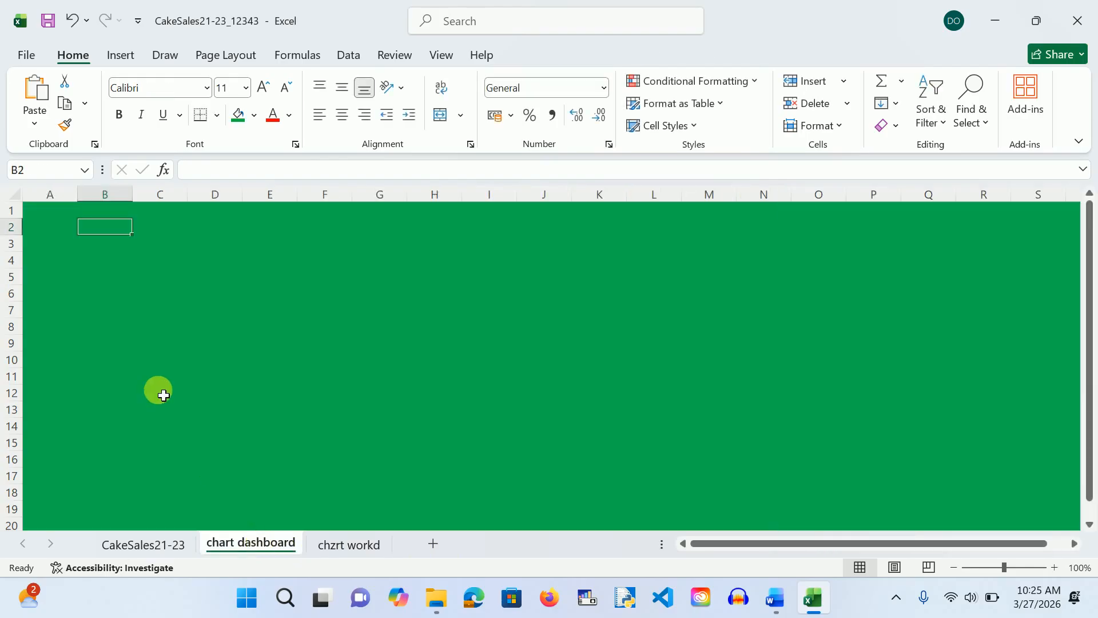
key("ctrl+v")
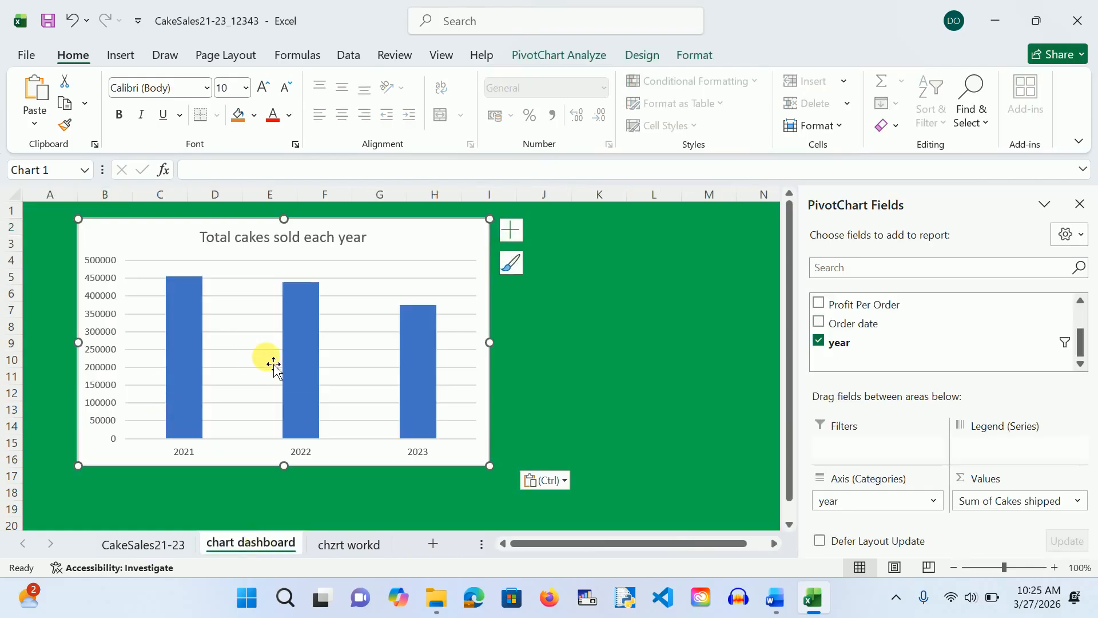
left_click_drag(273, 364, 182, 364)
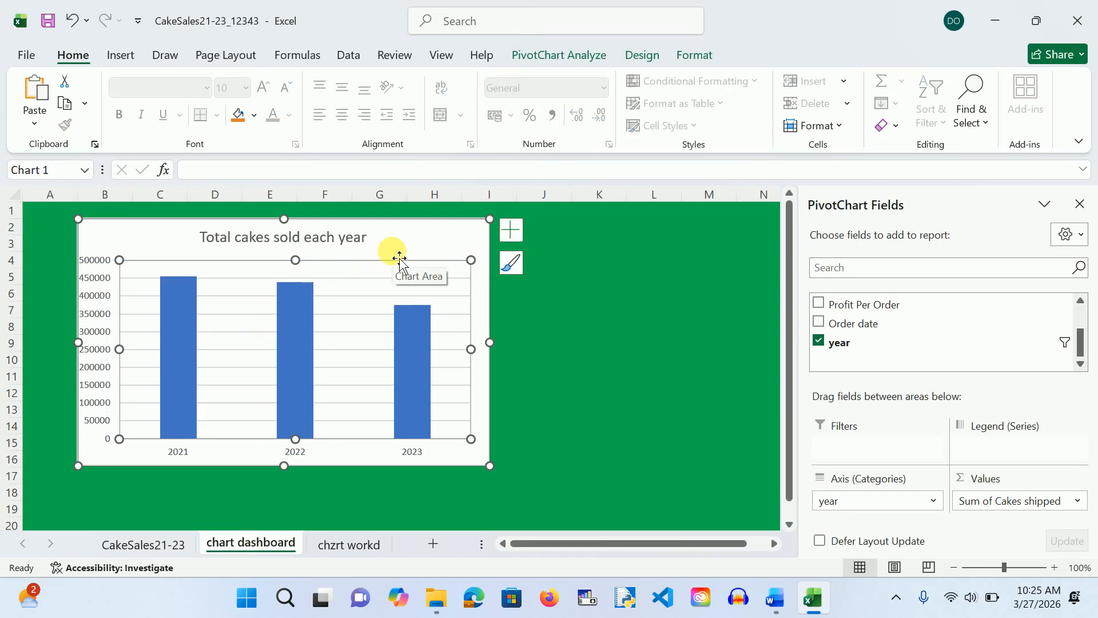
mouse_move(409, 247)
left_mouse_down()
mouse_move(318, 272)
mouse_move(326, 256)
mouse_move(364, 244)
left_mouse_up()
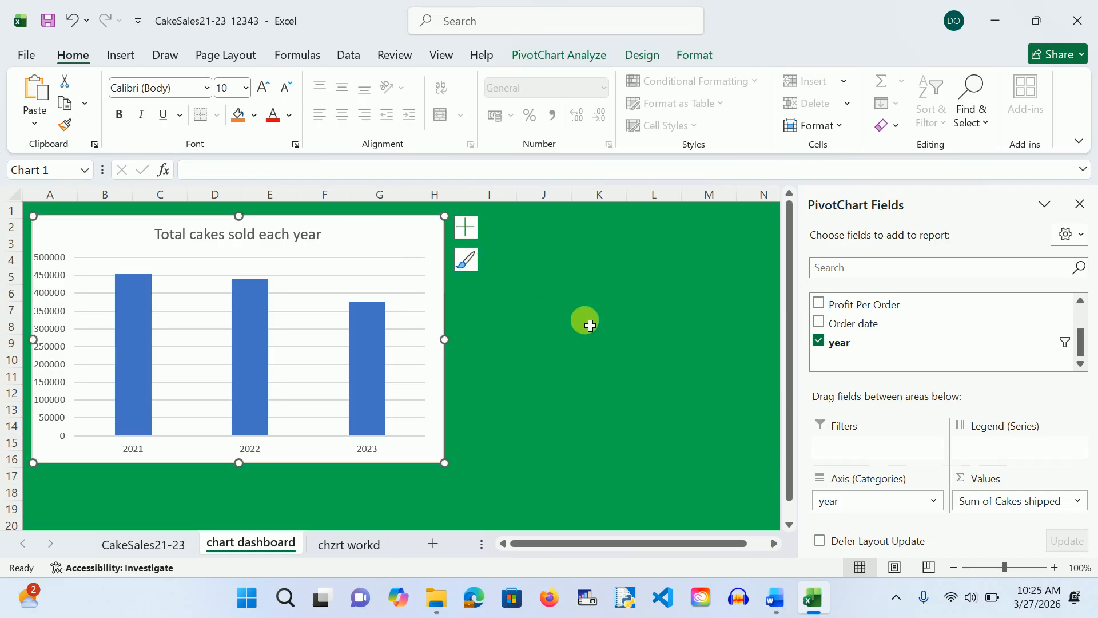
left_click(591, 326)
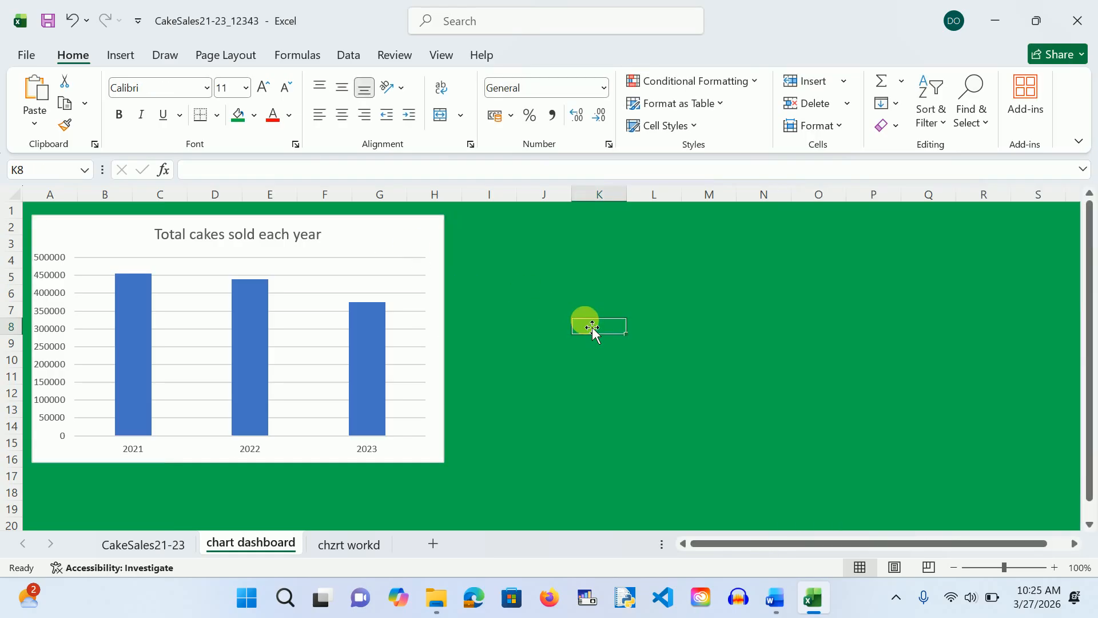
left_click(255, 116)
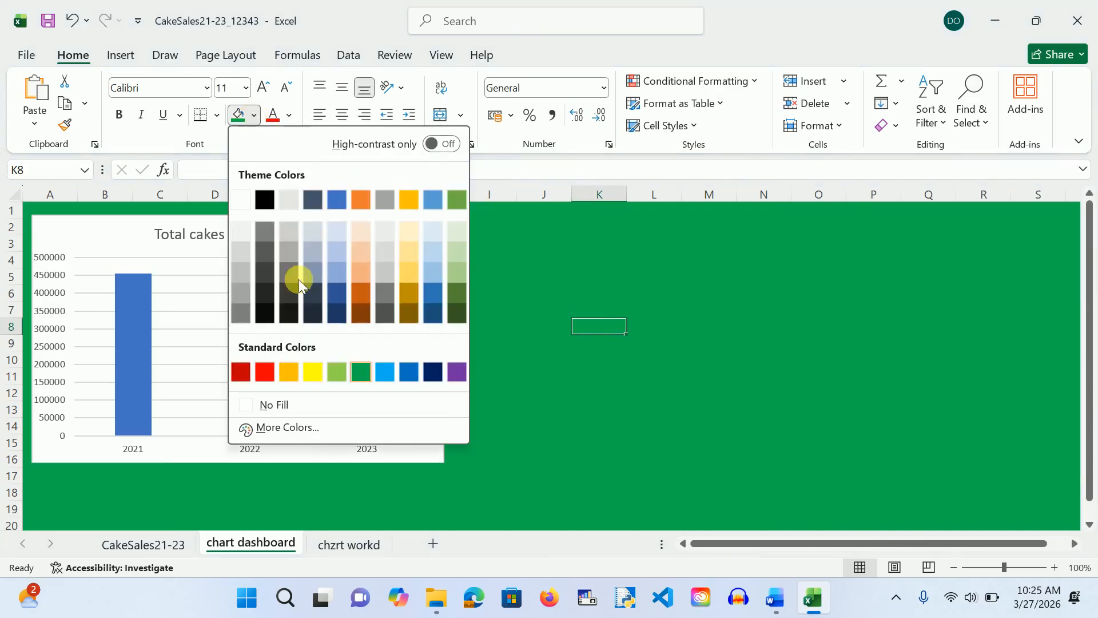
left_click(337, 370)
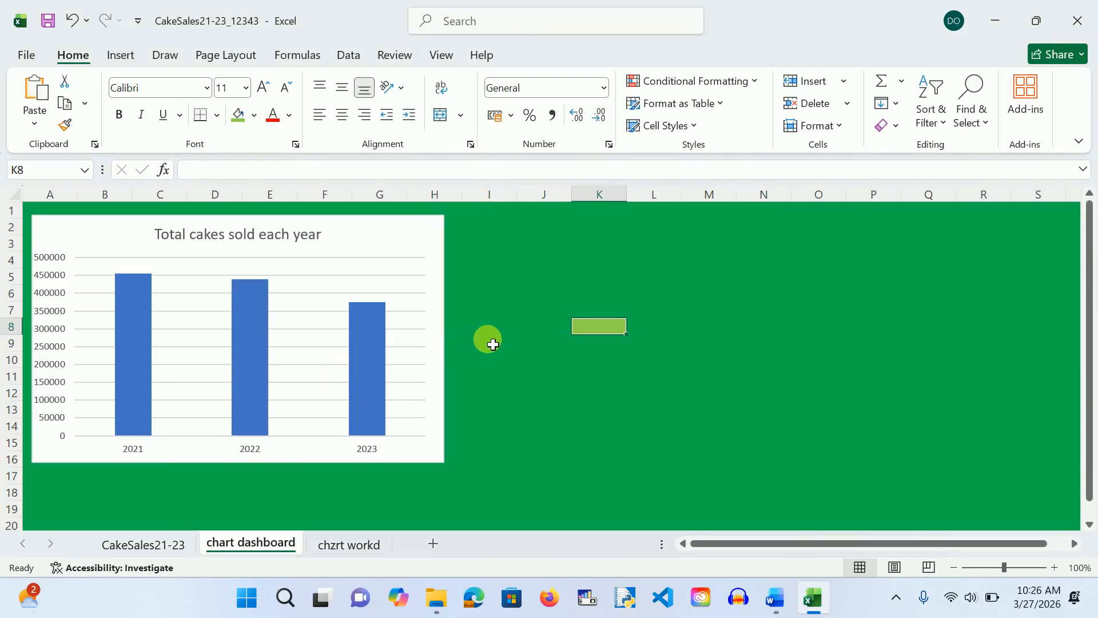
key("ctrl+a")
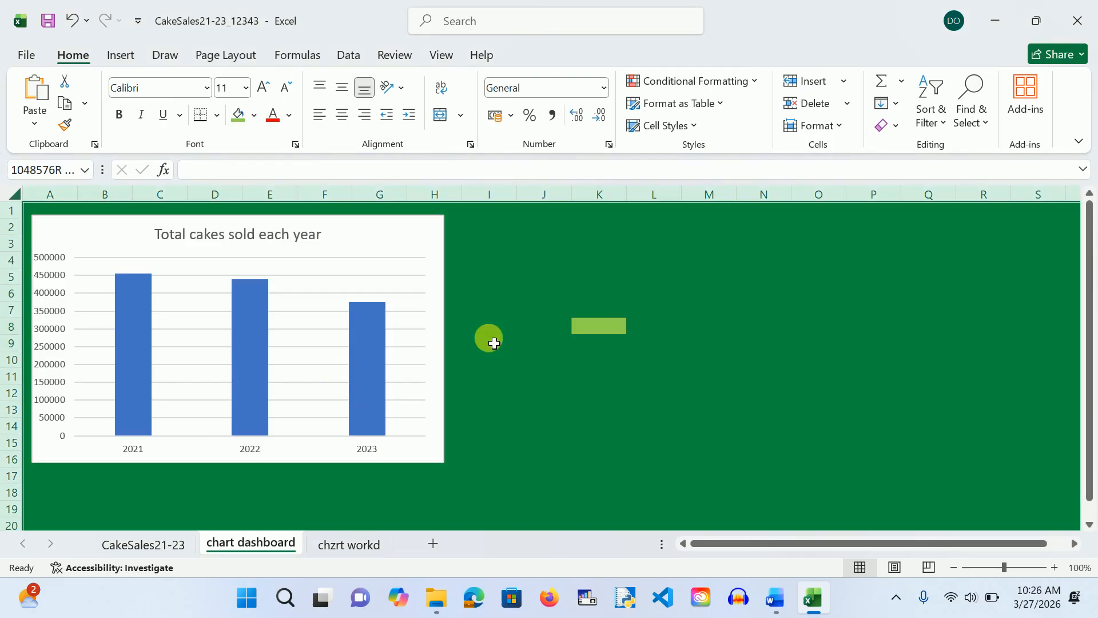
left_click(239, 119)
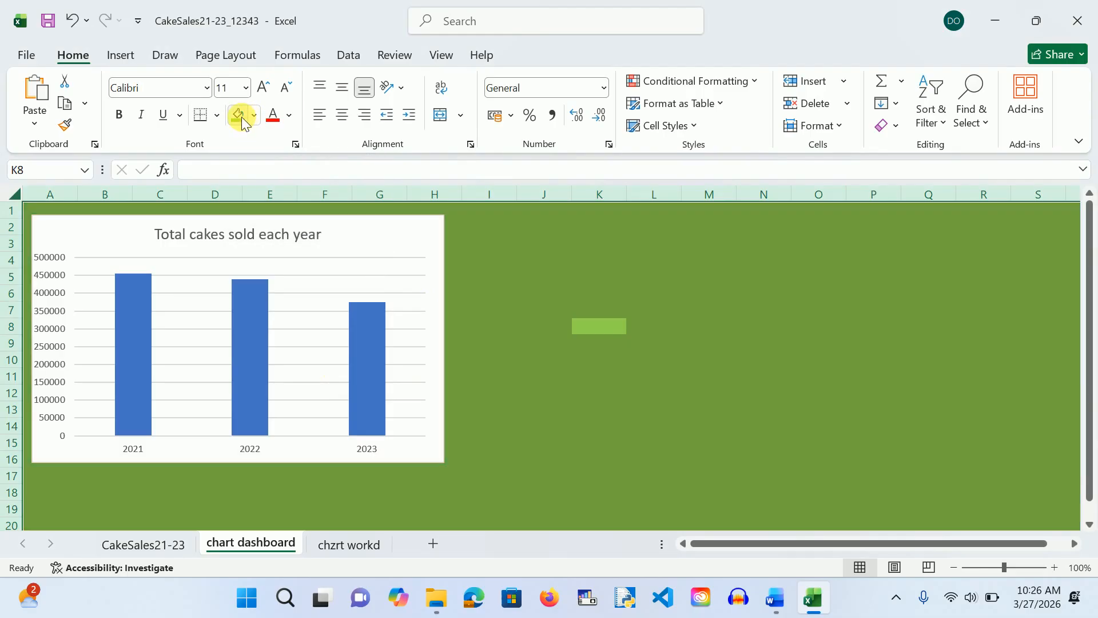
mouse_move(366, 304)
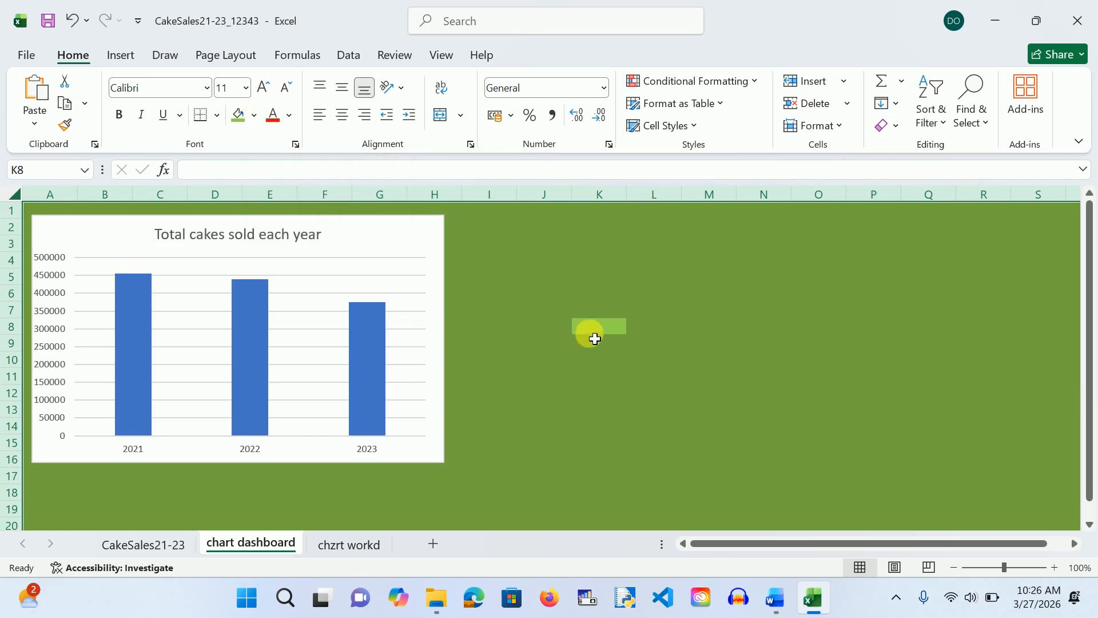
left_click(625, 367)
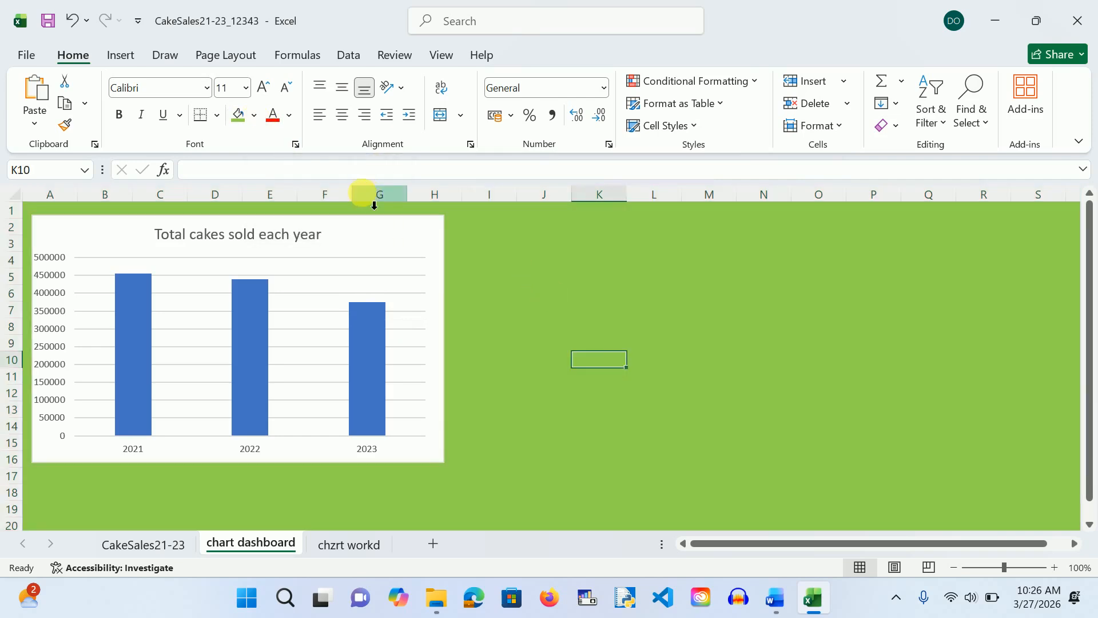
left_click(255, 116)
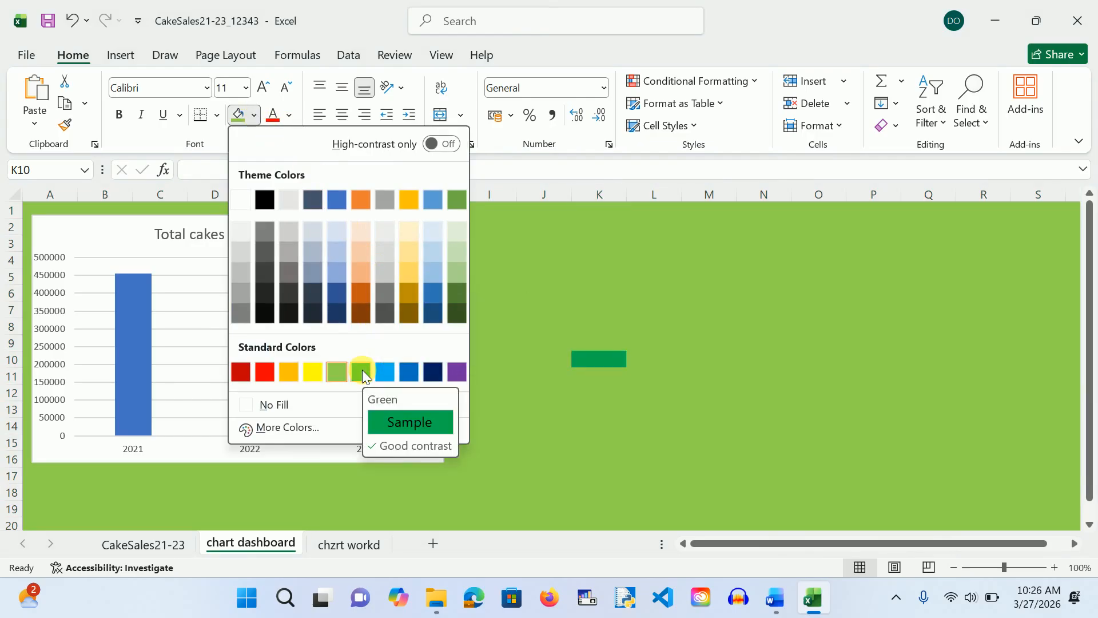
left_click(457, 293)
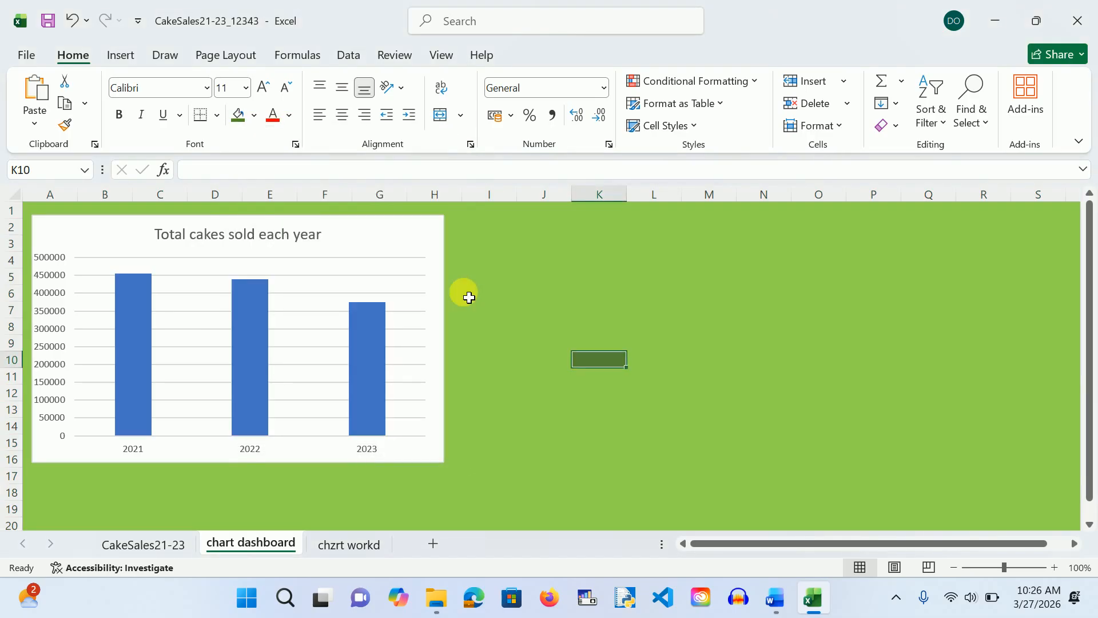
left_click(569, 282)
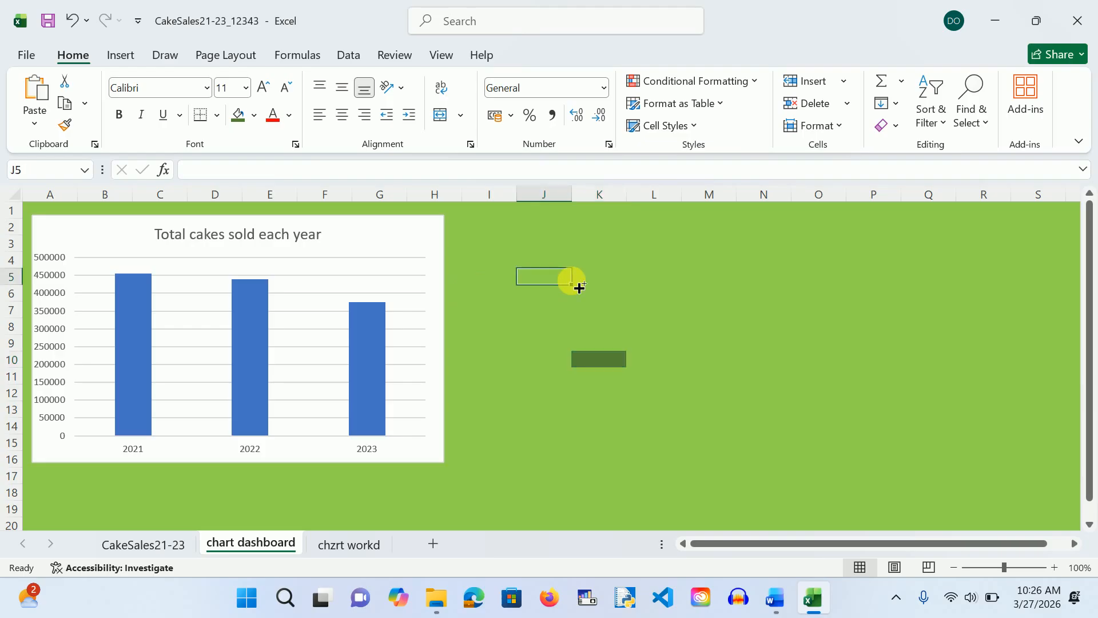
key("ctrl+a")
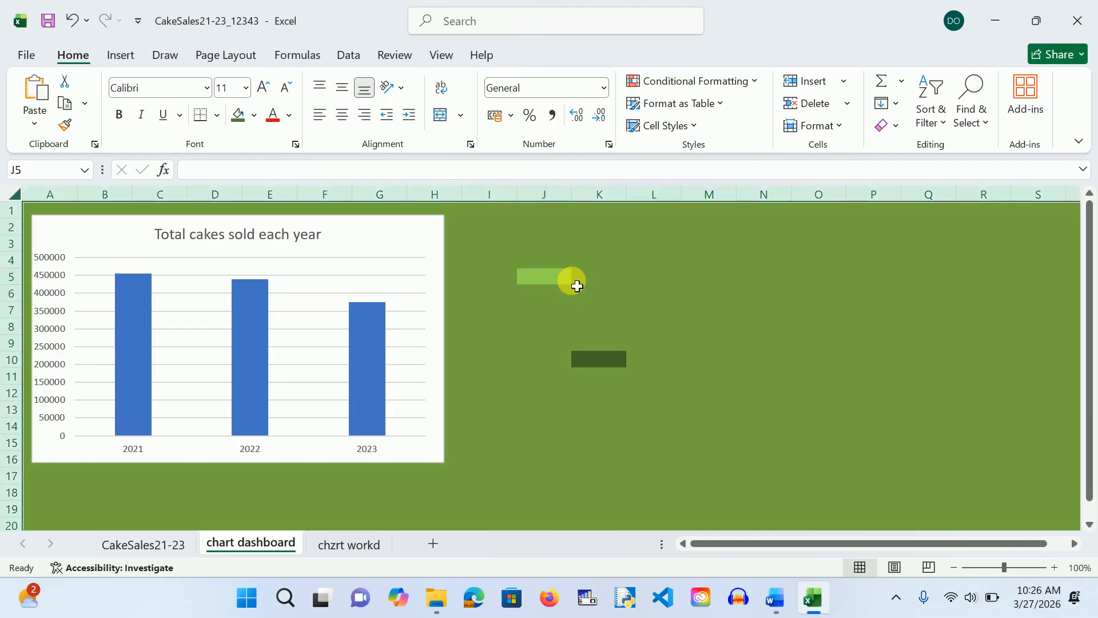
left_click(255, 116)
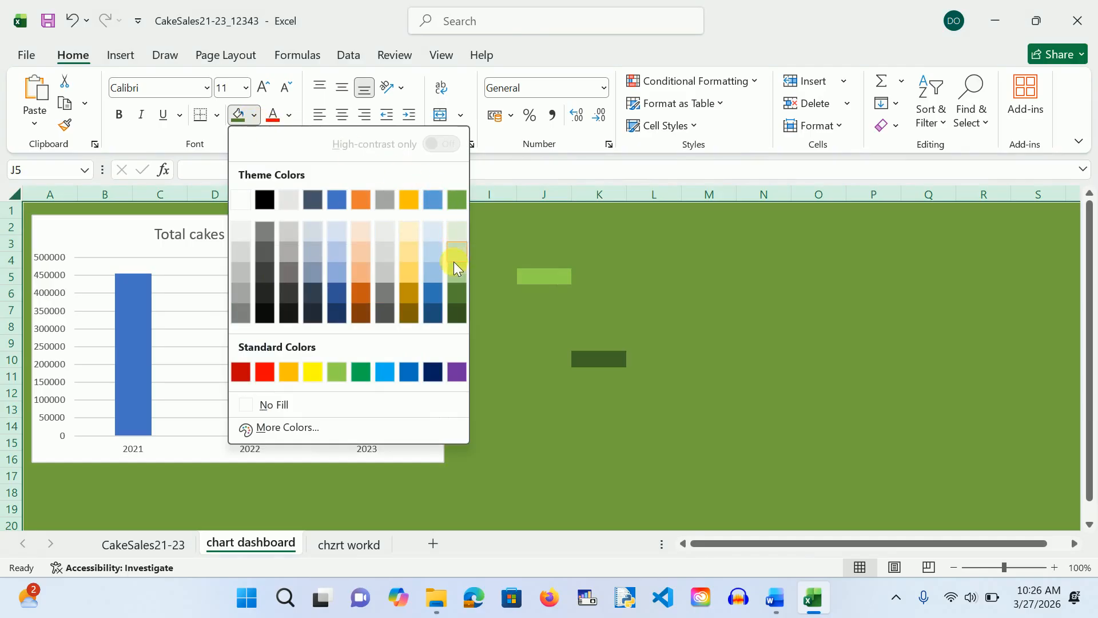
left_click(454, 292)
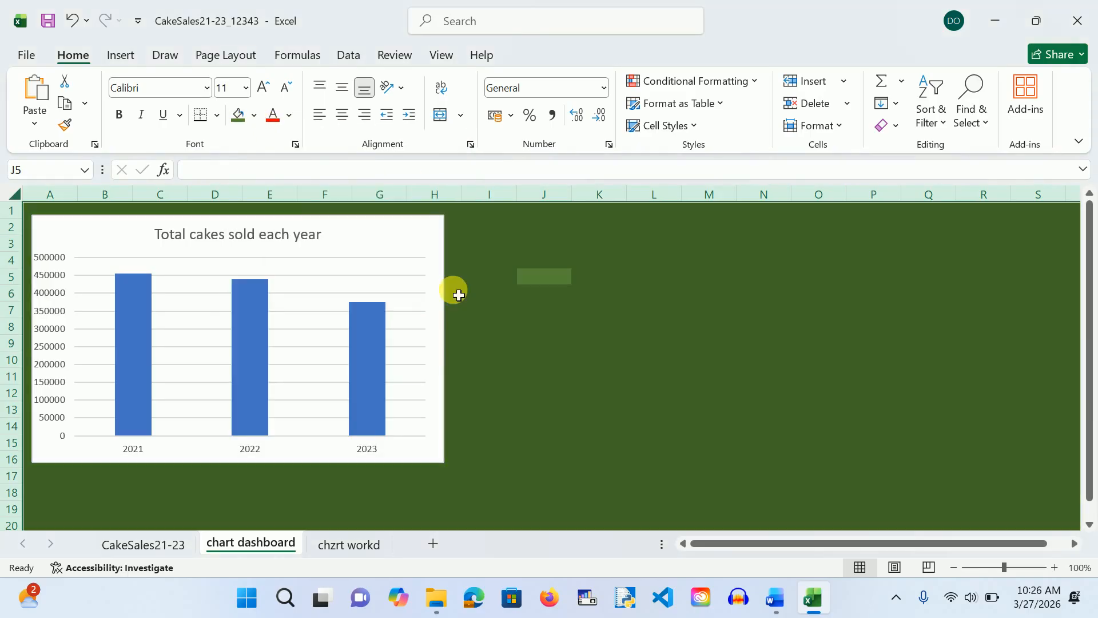
left_click(256, 116)
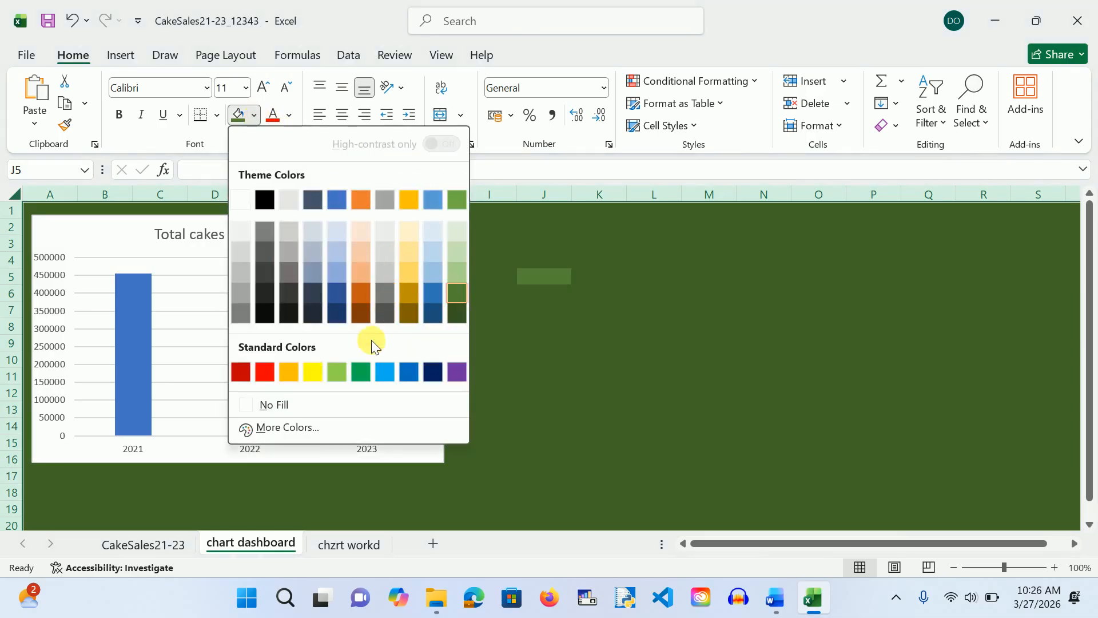
left_click(359, 370)
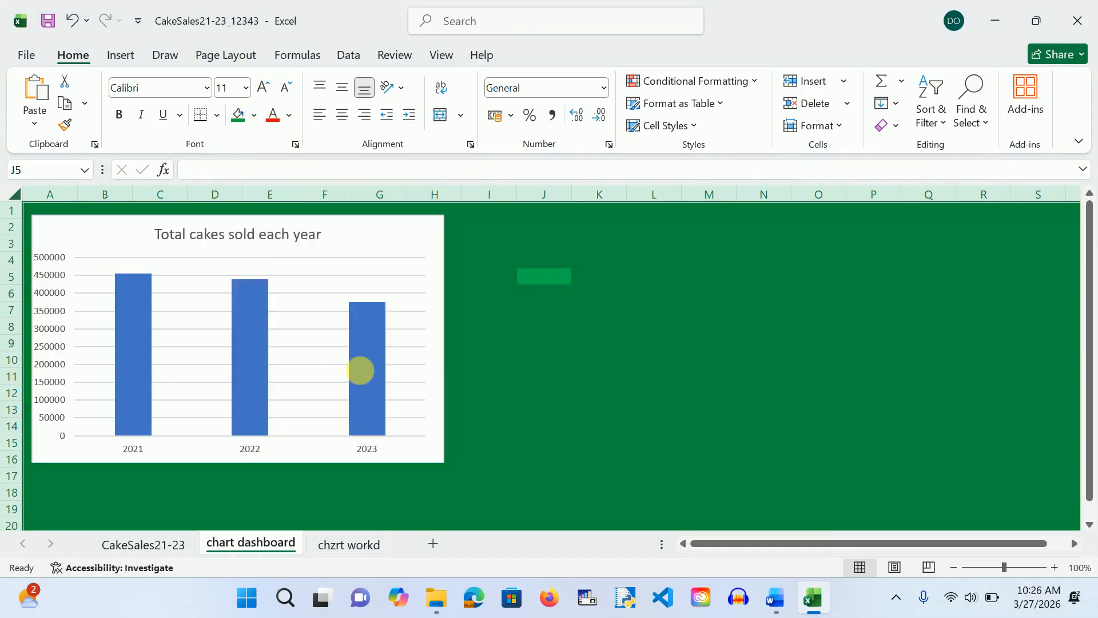
left_click(754, 422)
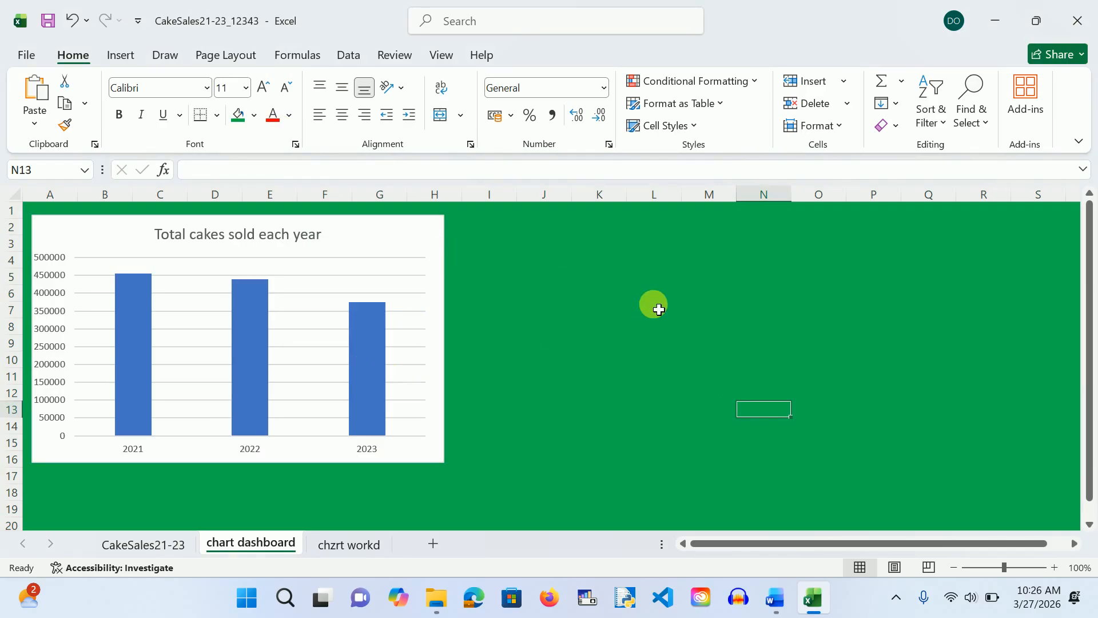
Step: On chzrt workd, drag the cakes-sold chart toward the middle of the sheet
left_click(369, 543)
left_click(627, 458)
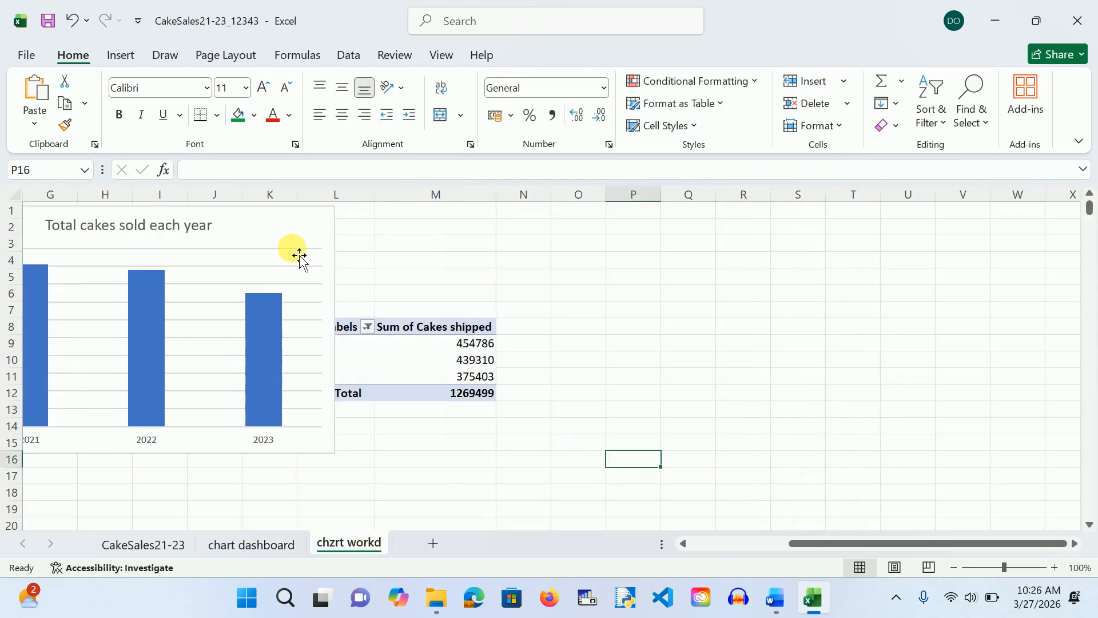
mouse_move(293, 248)
left_mouse_down()
mouse_move(599, 310)
mouse_move(593, 297)
left_mouse_up()
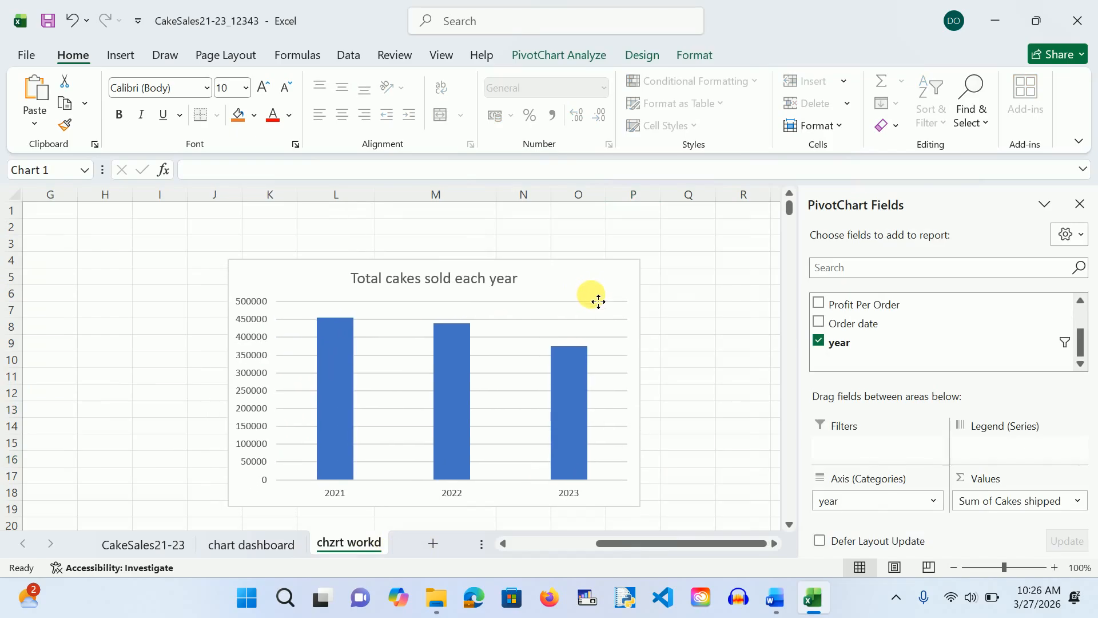
left_click(195, 294)
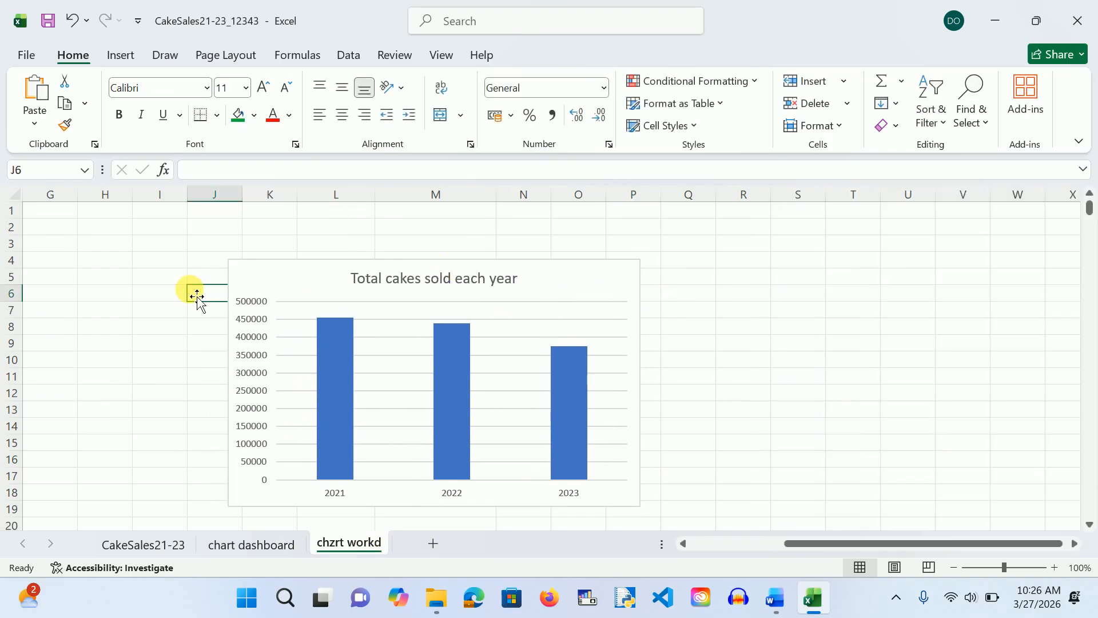
scroll(152, 309, "left", 6)
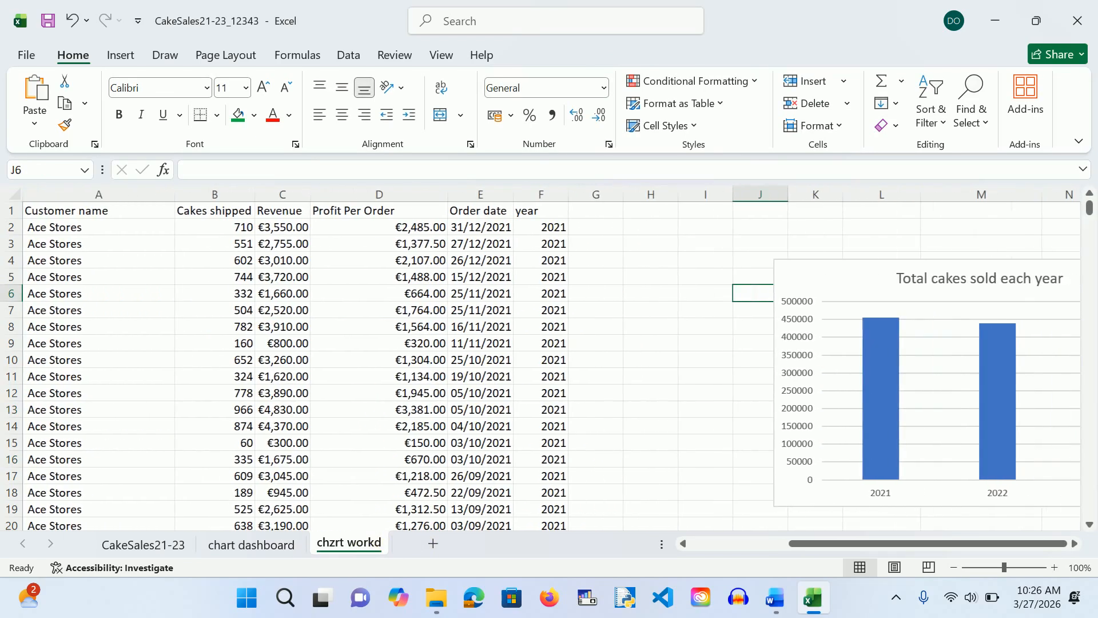
Step: Create a new PivotTable from the sales data, placed at cell W7
key("ctrl+a")
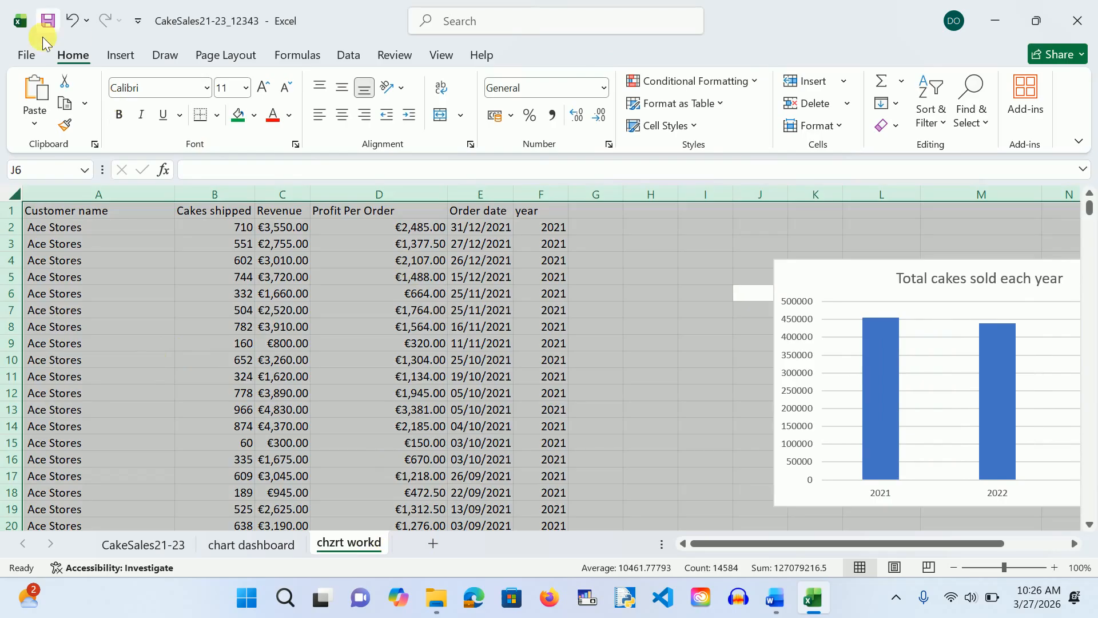
left_click(118, 53)
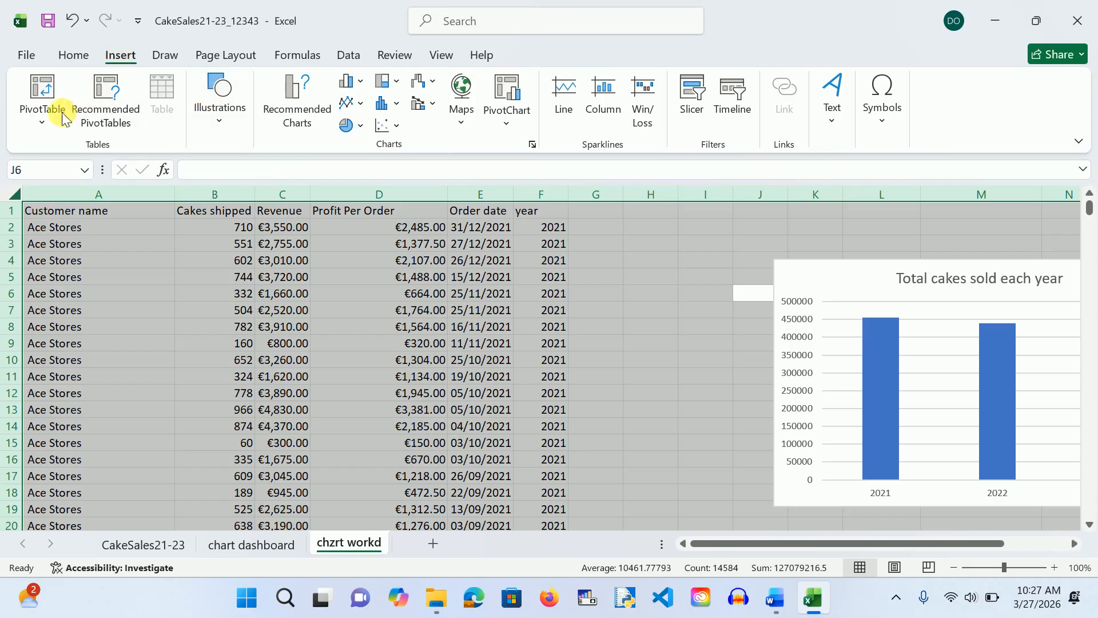
left_click(43, 115)
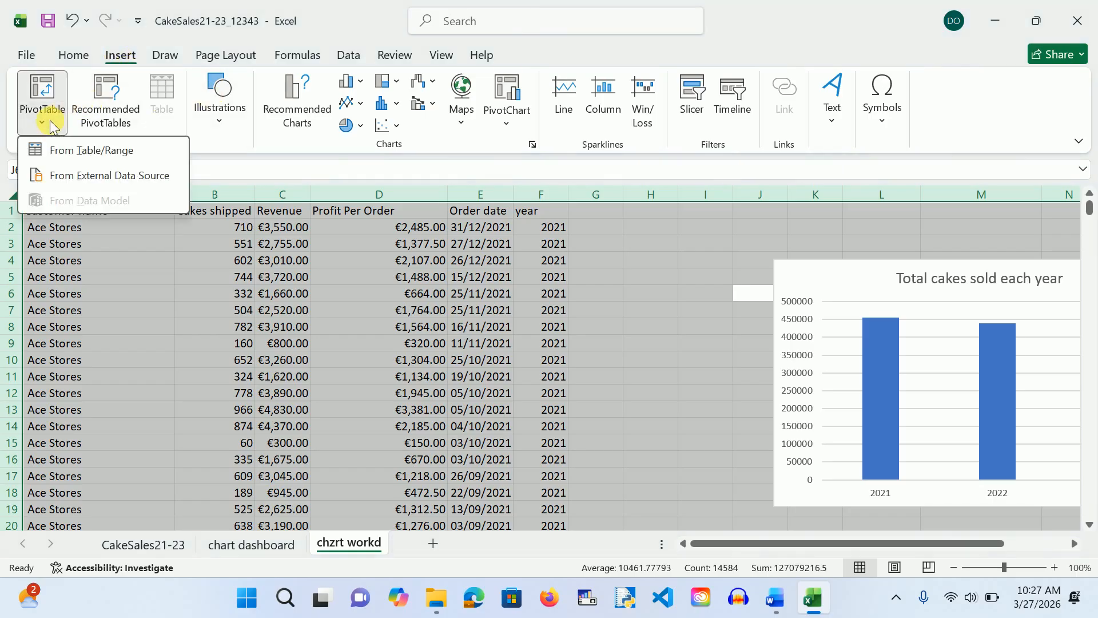
left_click(84, 152)
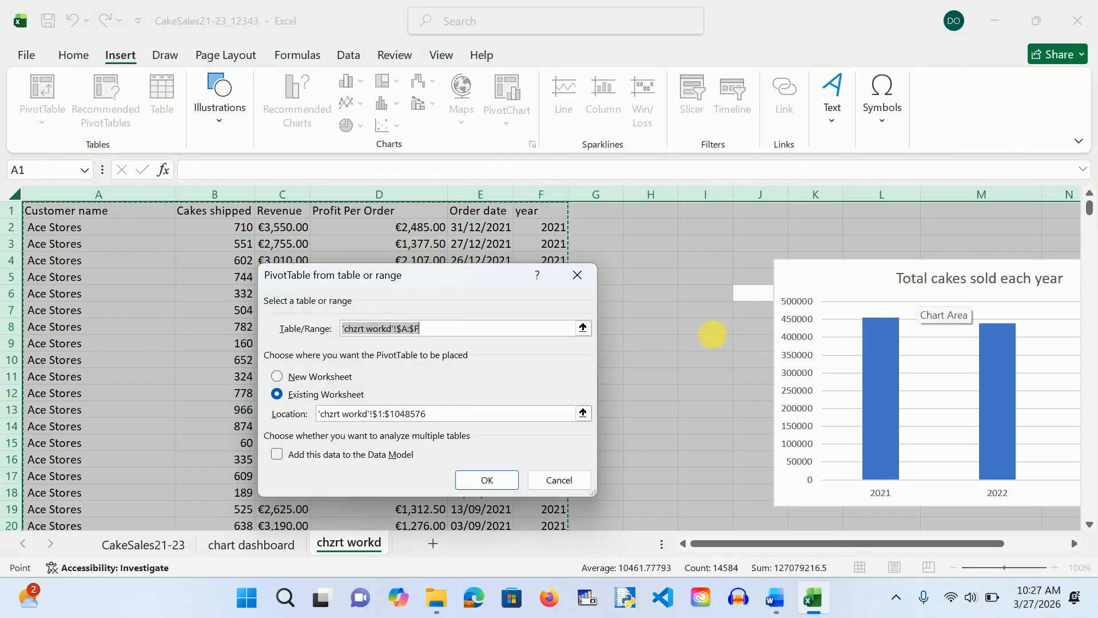
left_click(449, 414)
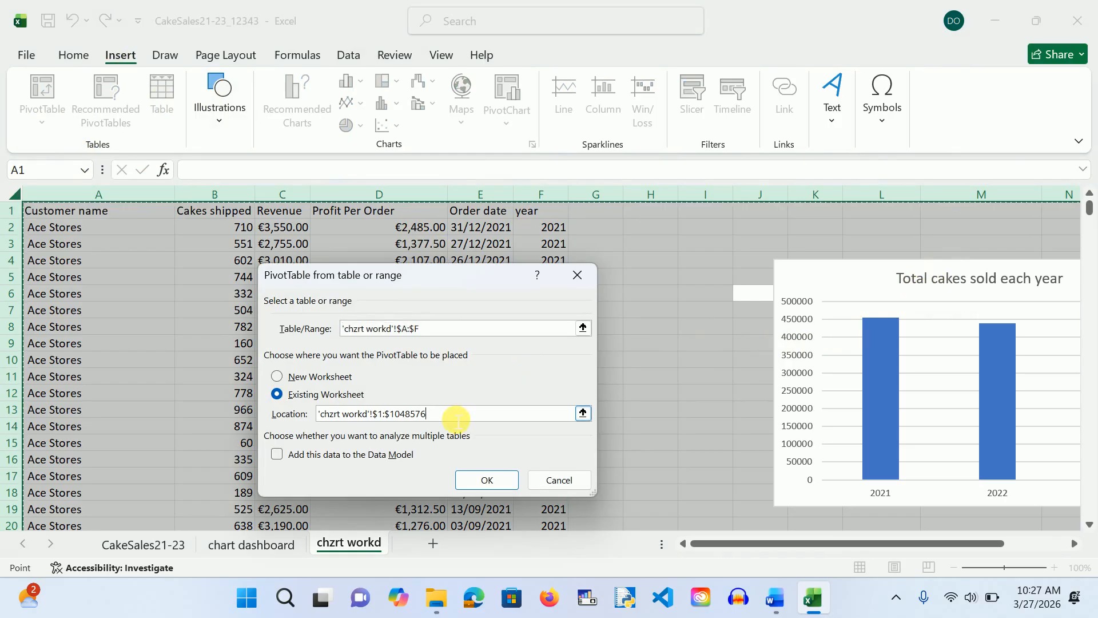
key("BackSpace")
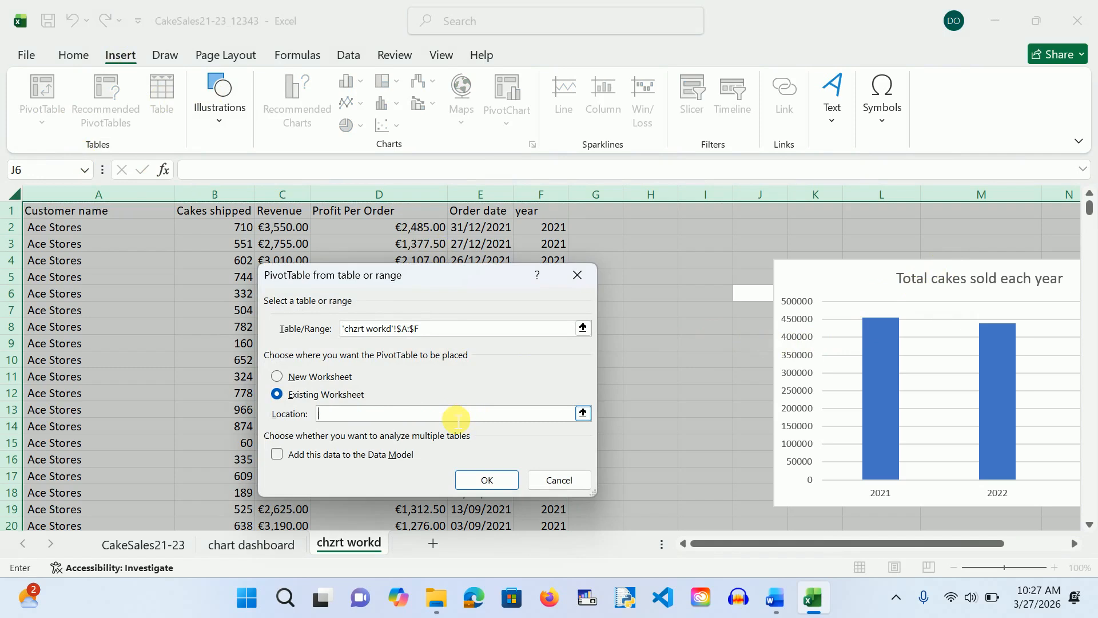
scroll(458, 421, "right", 10)
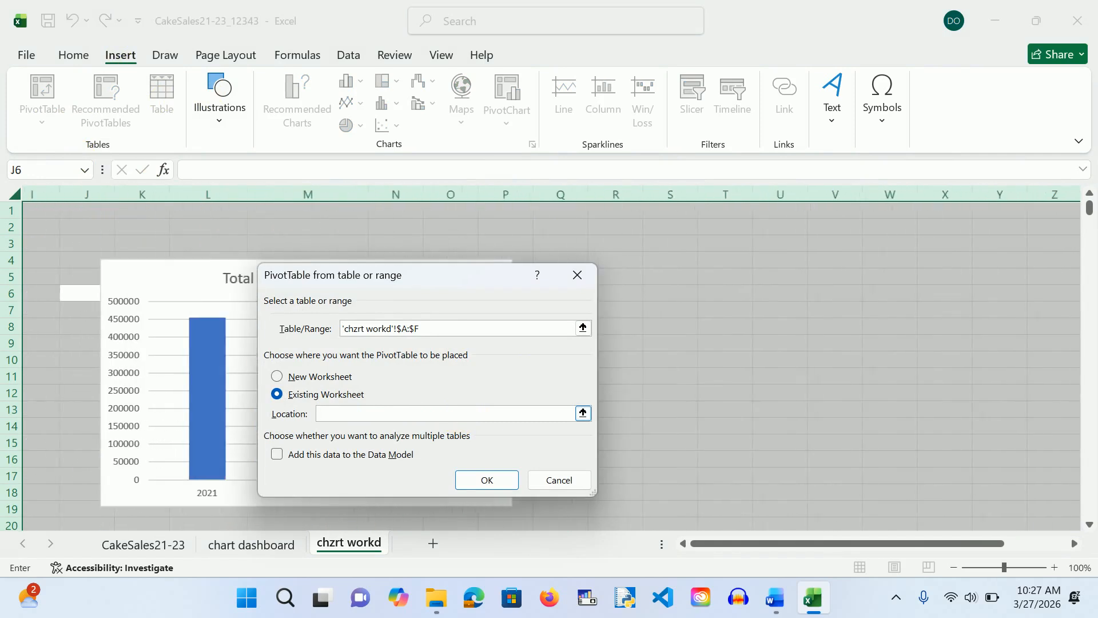
left_click(818, 318)
left_click(489, 480)
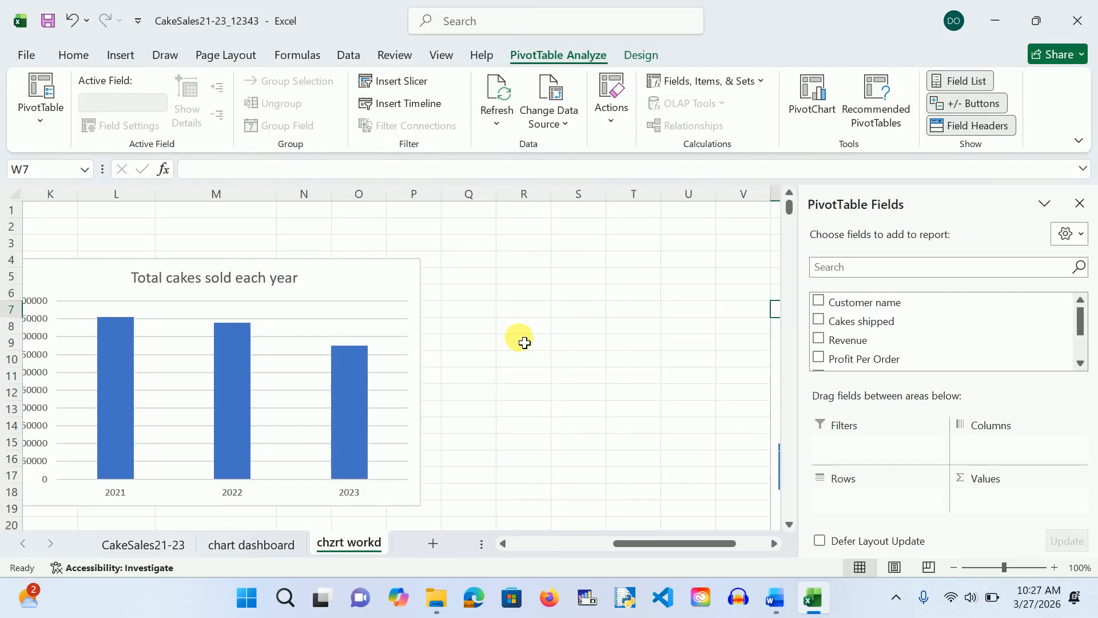
Step: Put Revenue in Values and year in Rows of the new pivot table
scroll(524, 342, "right", 6)
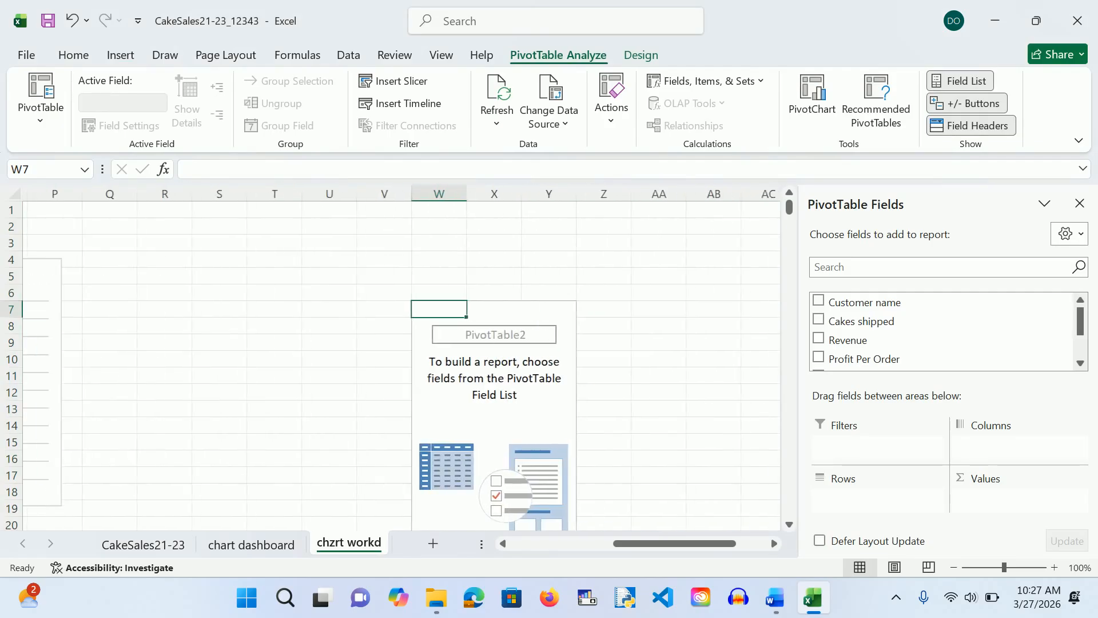
scroll(499, 411, "right", 3)
scroll(499, 411, "left", 3)
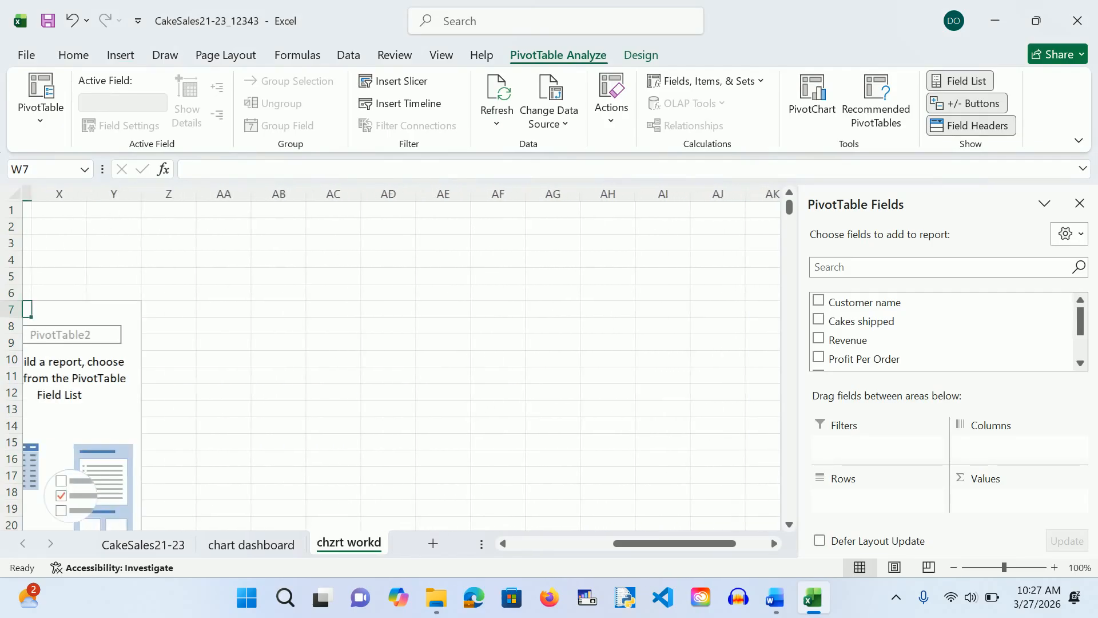
scroll(498, 411, "right", 1)
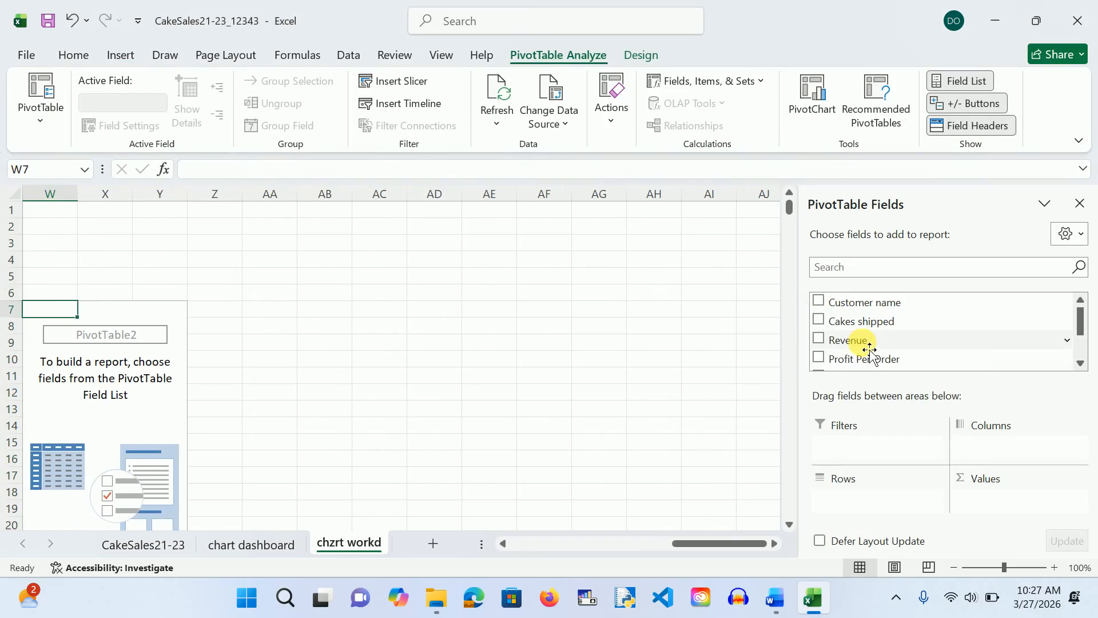
left_click_drag(870, 350, 1017, 513)
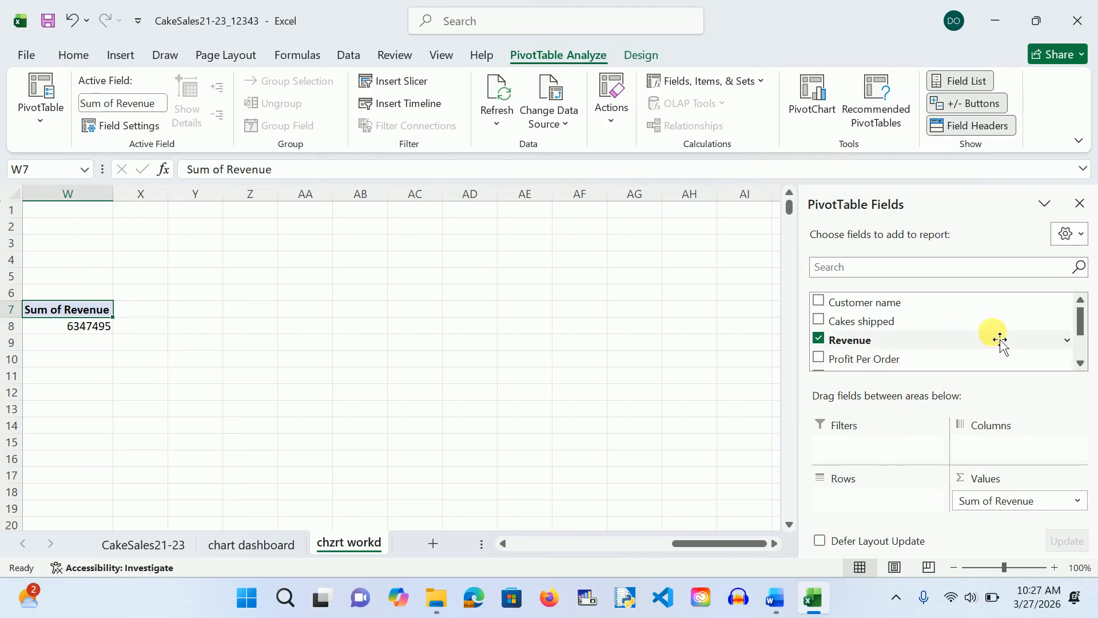
left_click(1081, 363)
left_click(1081, 363)
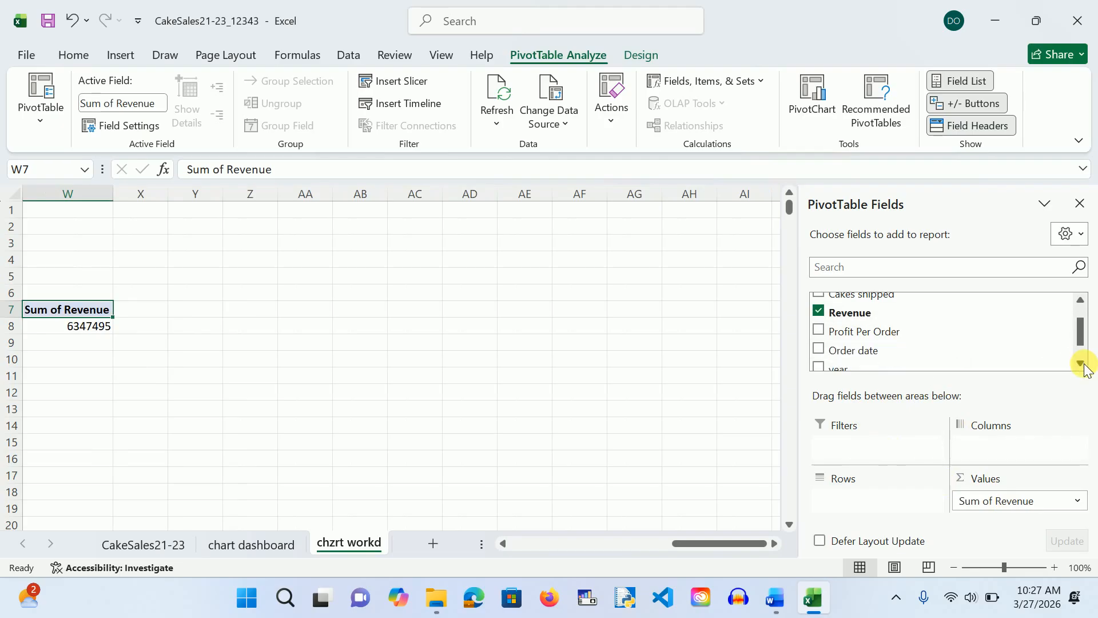
left_click(1081, 364)
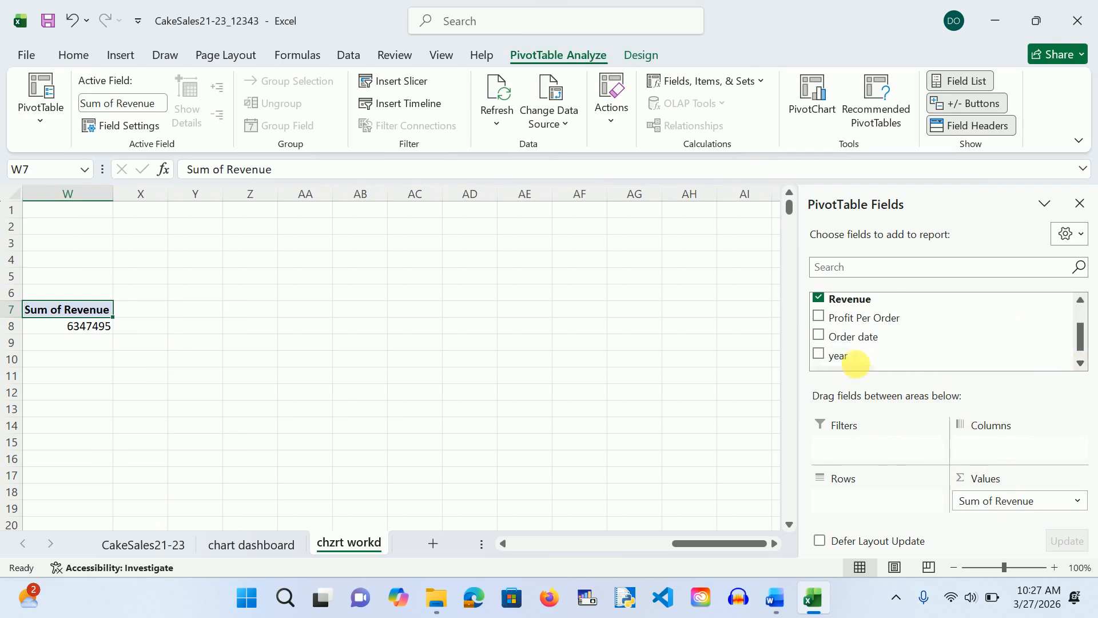
left_click_drag(850, 360, 867, 513)
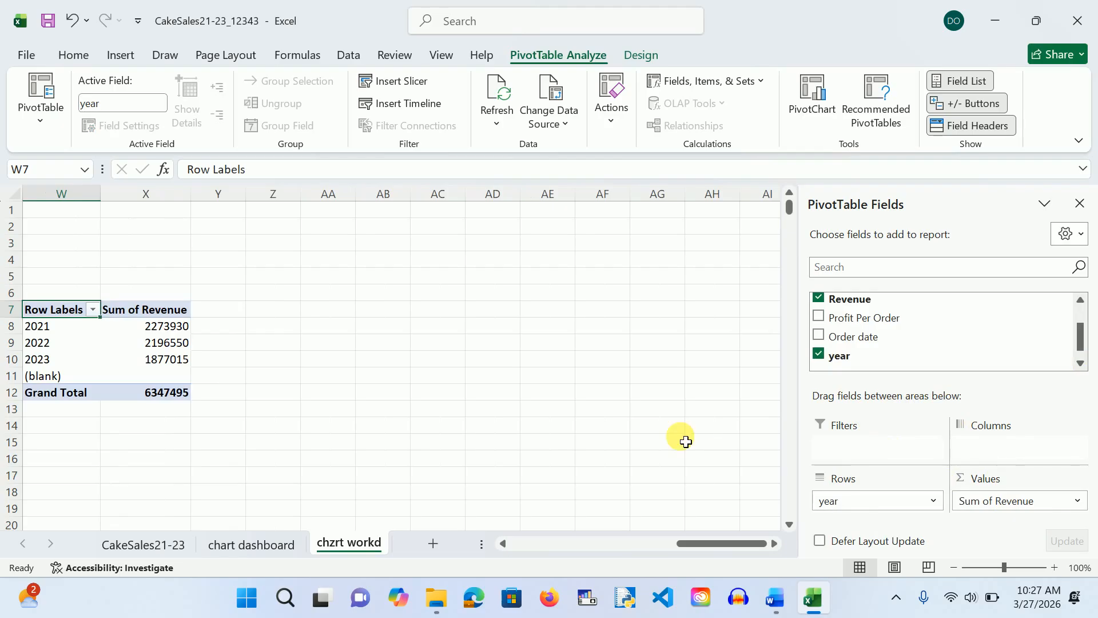
Step: Select the revenue pivot table from Row Labels to Grand Total (W7:X12)
left_click(613, 408)
scroll(621, 410, "left", 3)
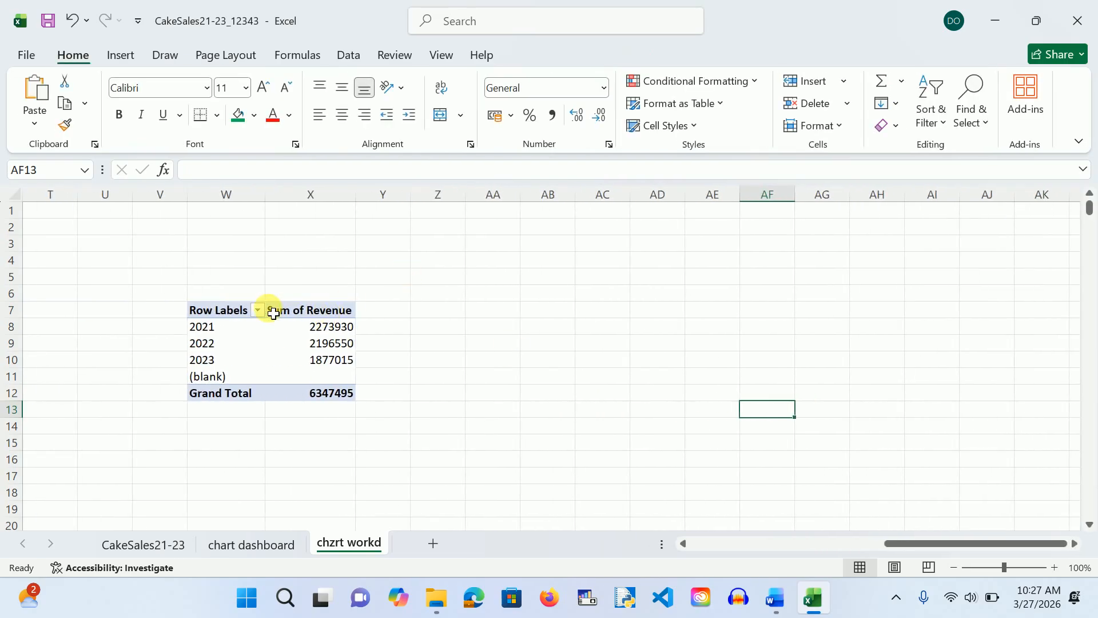
left_click_drag(231, 311, 346, 409)
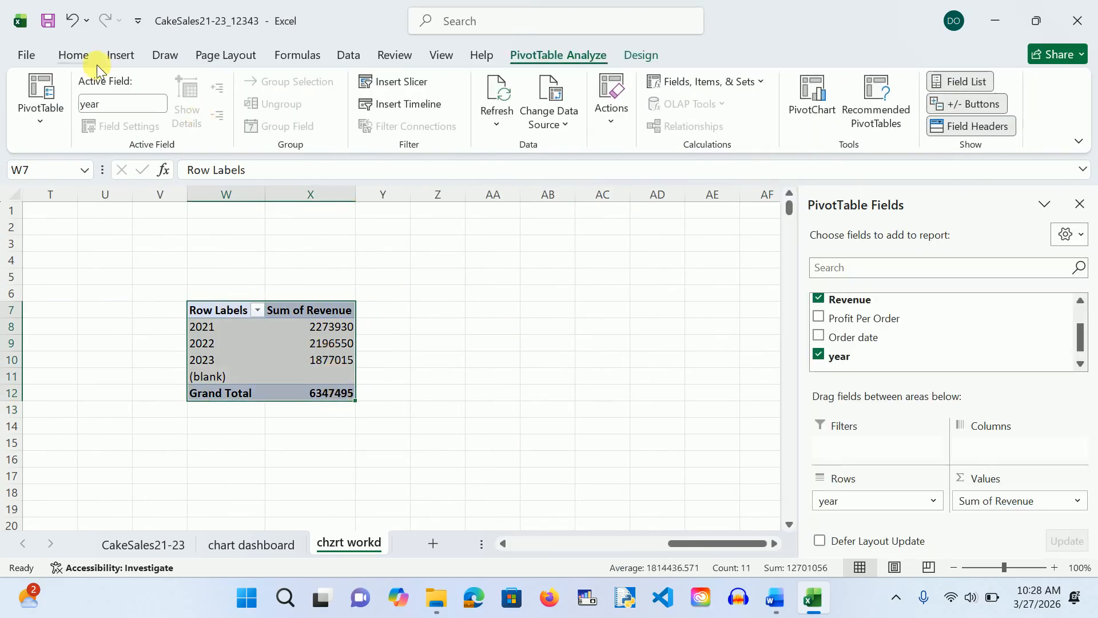
Step: Insert a Clustered Column chart of revenue per year and move it right of the pivot table
left_click(121, 55)
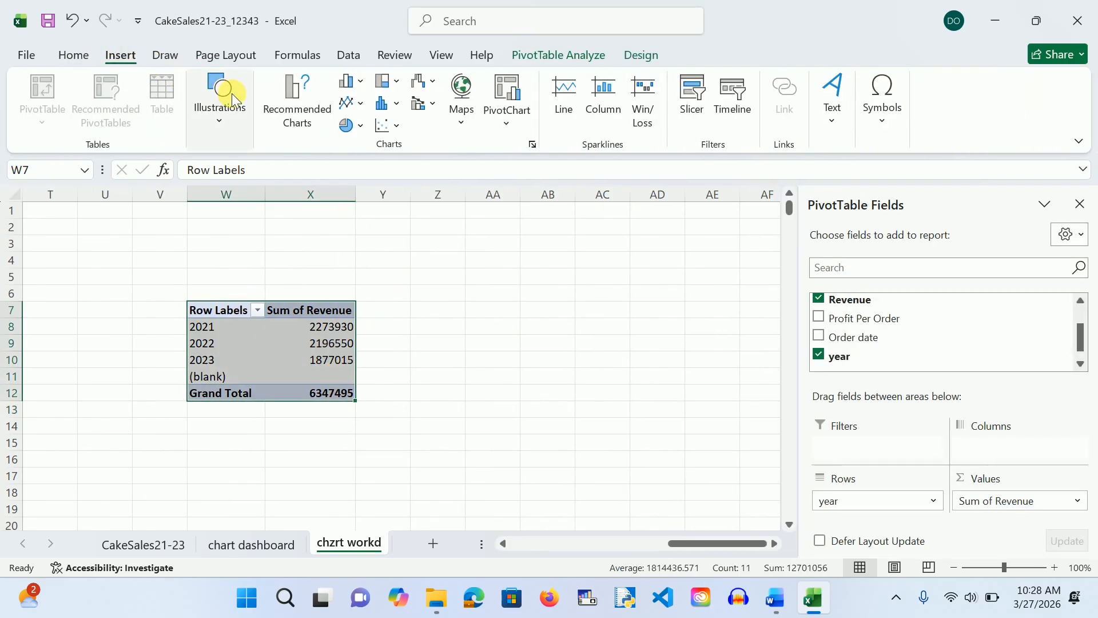
left_click(362, 85)
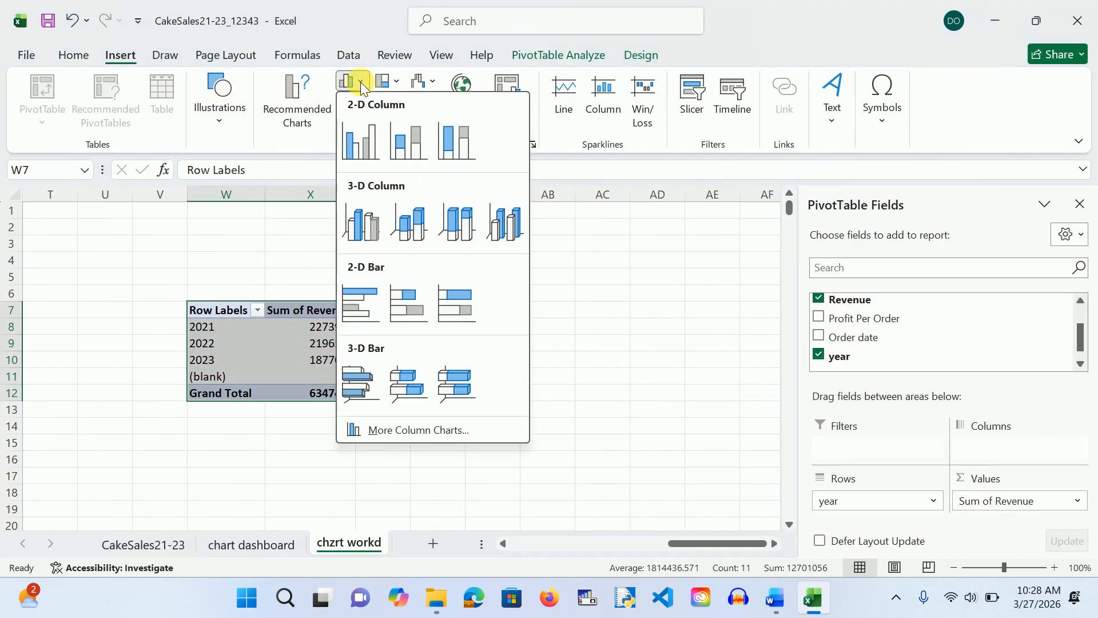
left_click(362, 142)
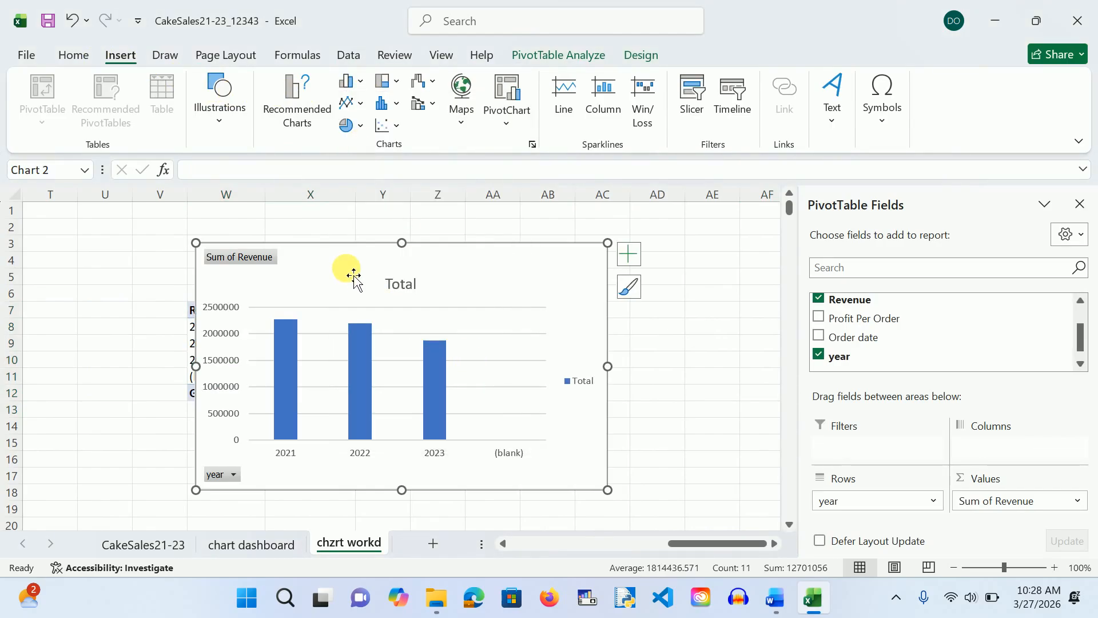
left_click_drag(373, 258, 474, 268)
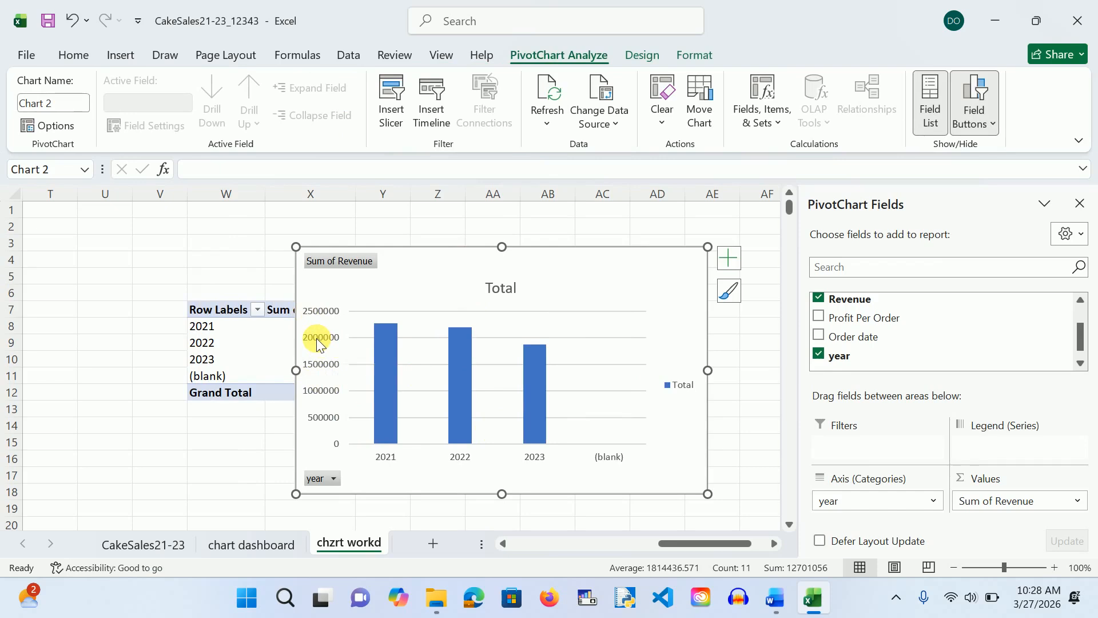
Step: Format the vertical value axis numbers as € Currency
right_click(317, 338)
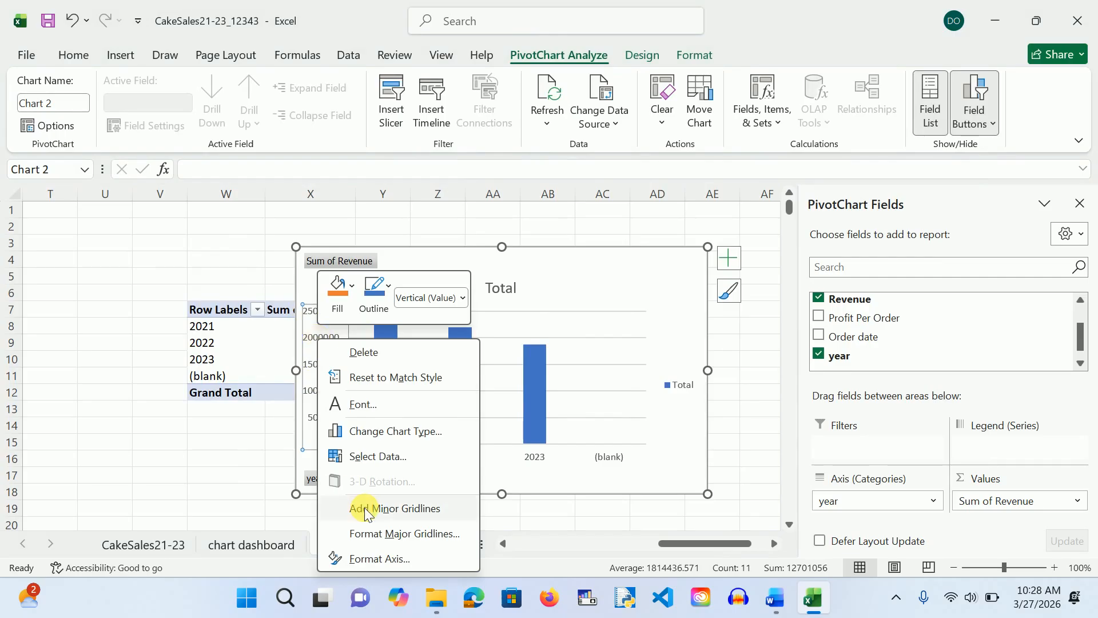
left_click(375, 558)
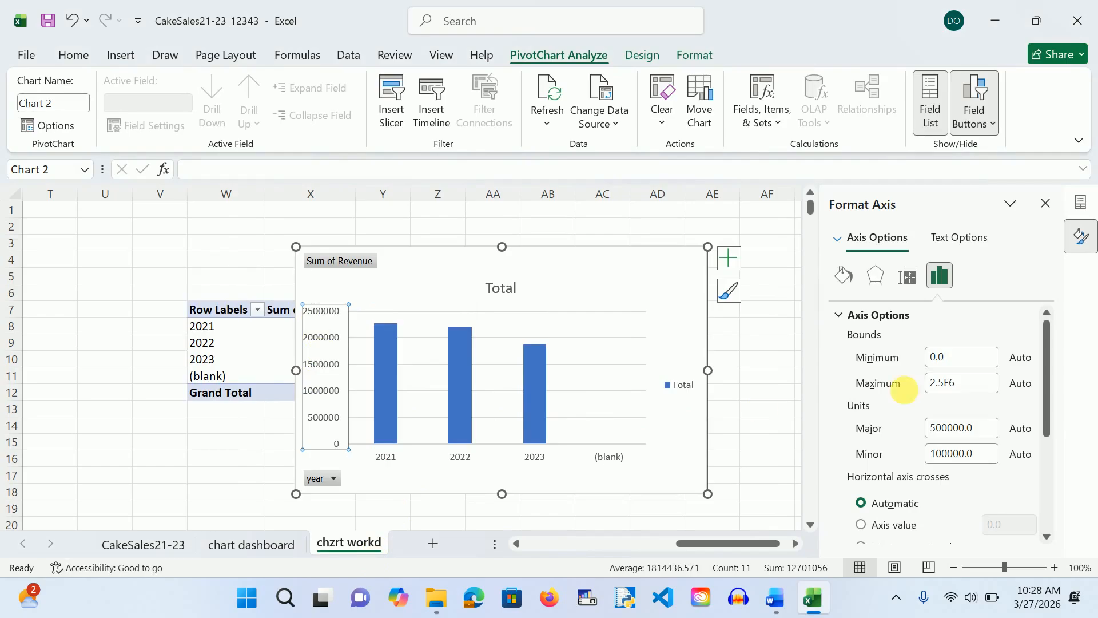
left_click_drag(1045, 380, 1043, 492)
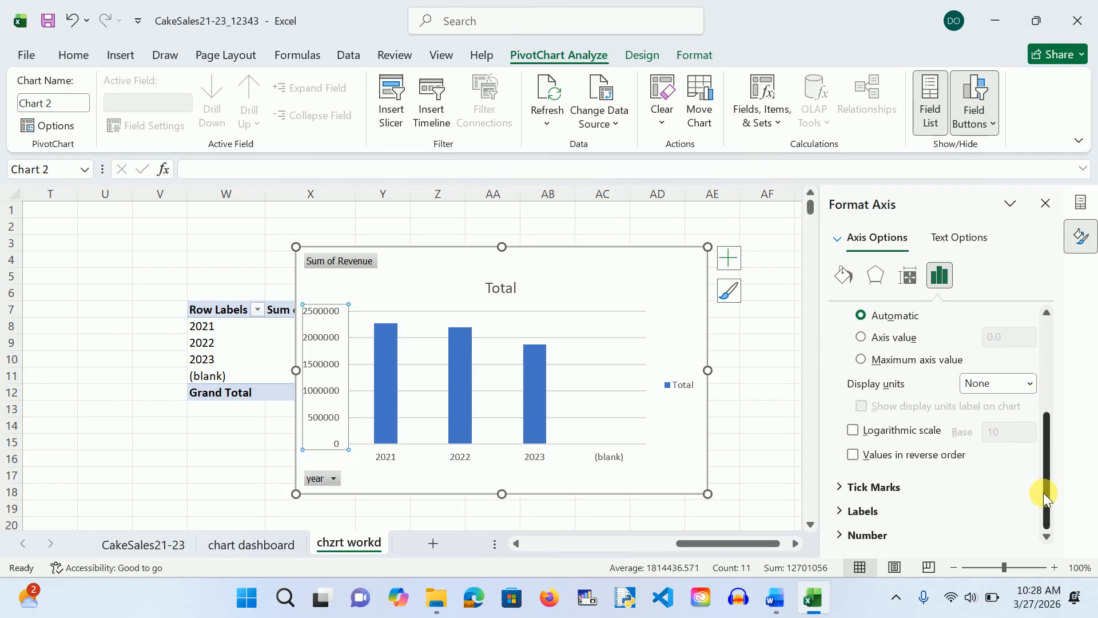
left_click(935, 535)
left_click_drag(1046, 454, 1045, 507)
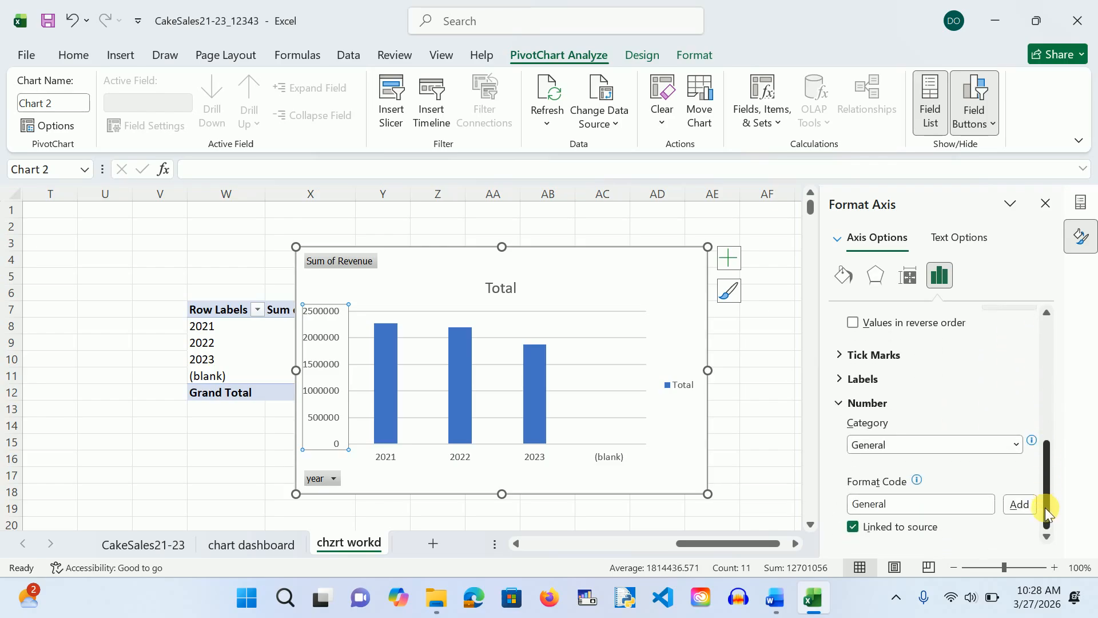
left_click(1015, 445)
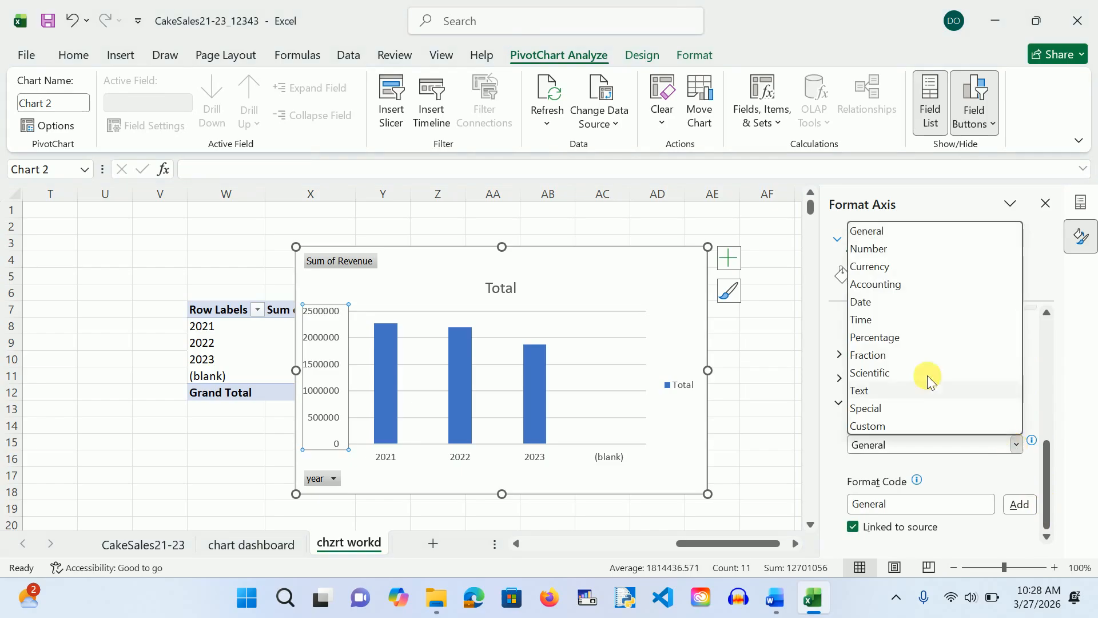
left_click(888, 266)
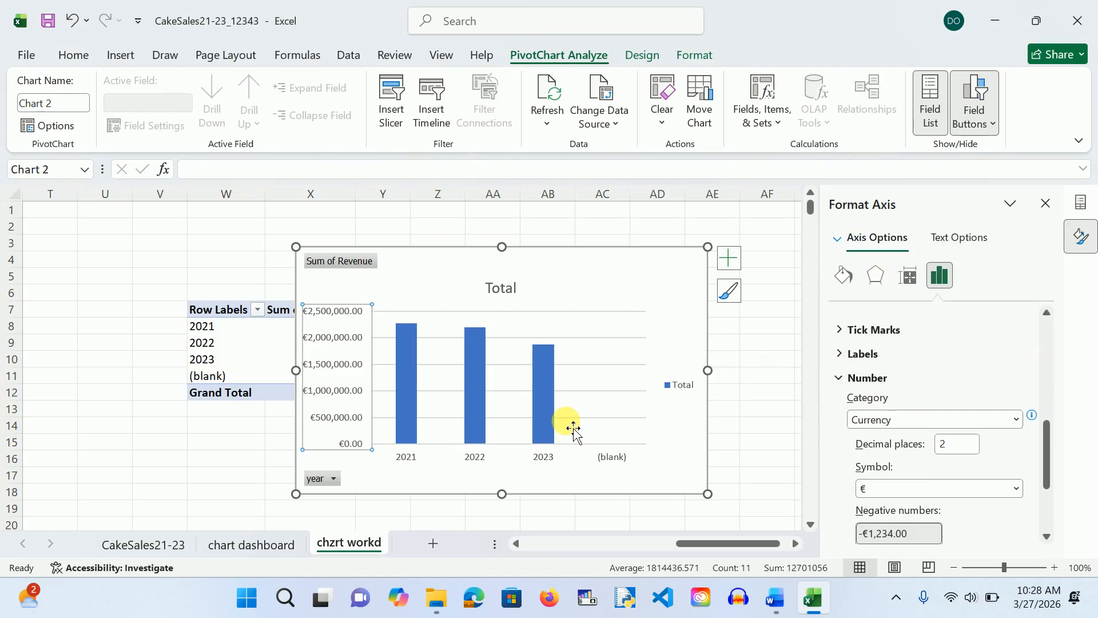
left_click(769, 426)
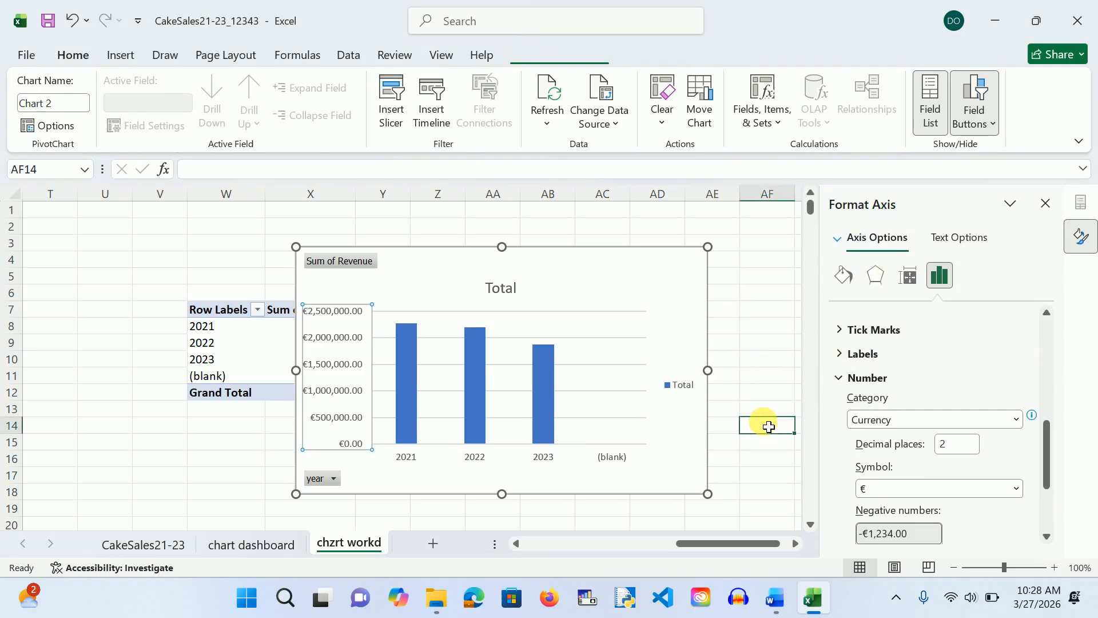
Step: Remove the Total legend from the revenue chart
left_click(677, 393)
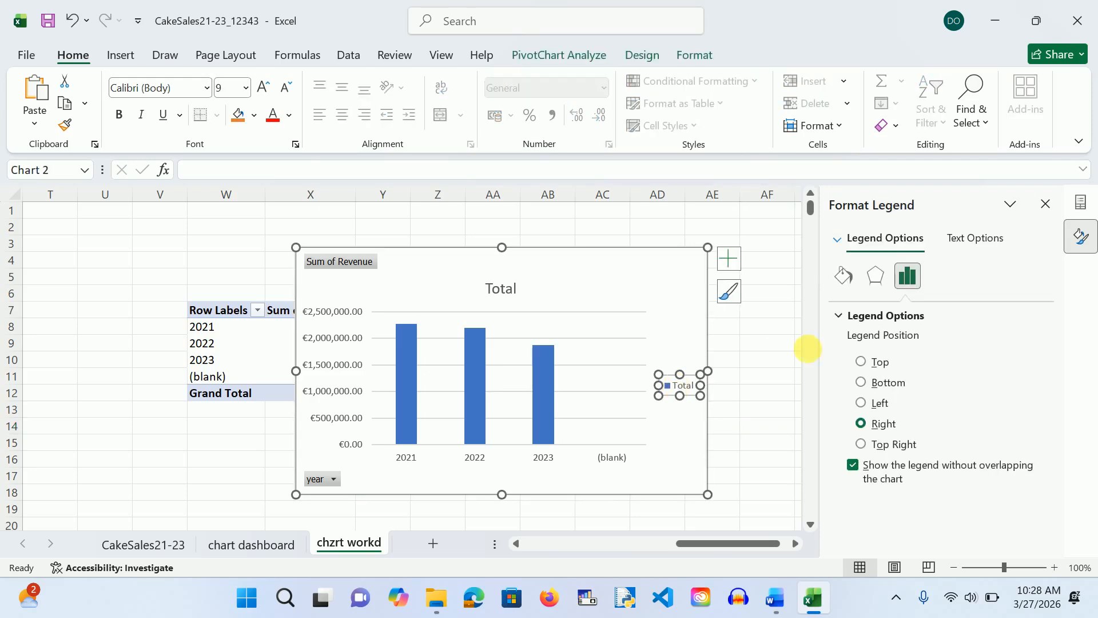
left_click(750, 343)
left_click(682, 292)
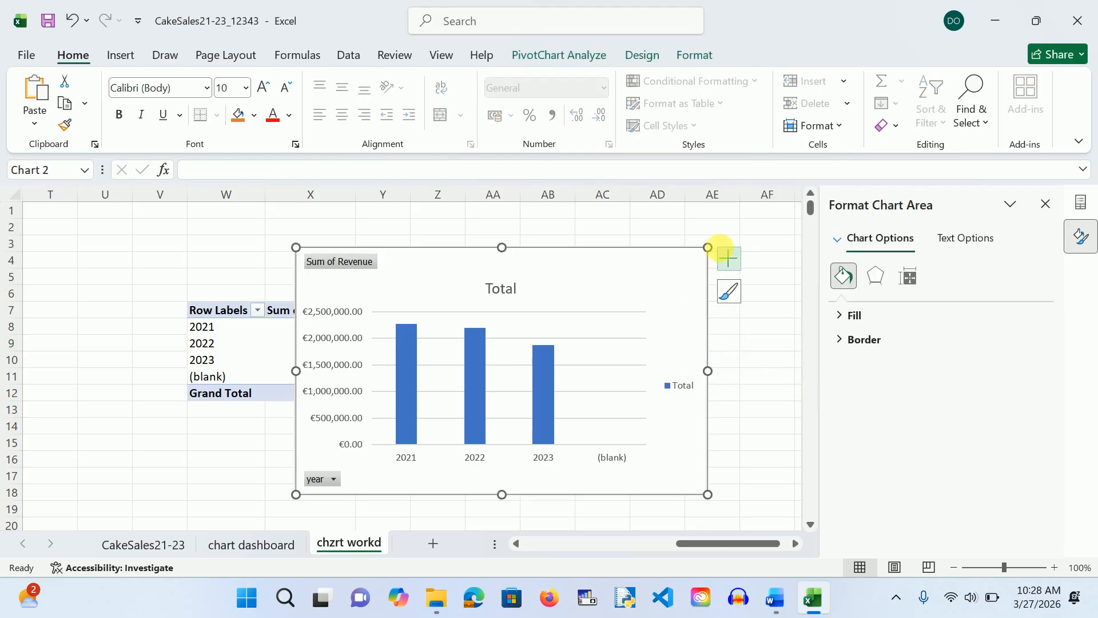
left_click(729, 255)
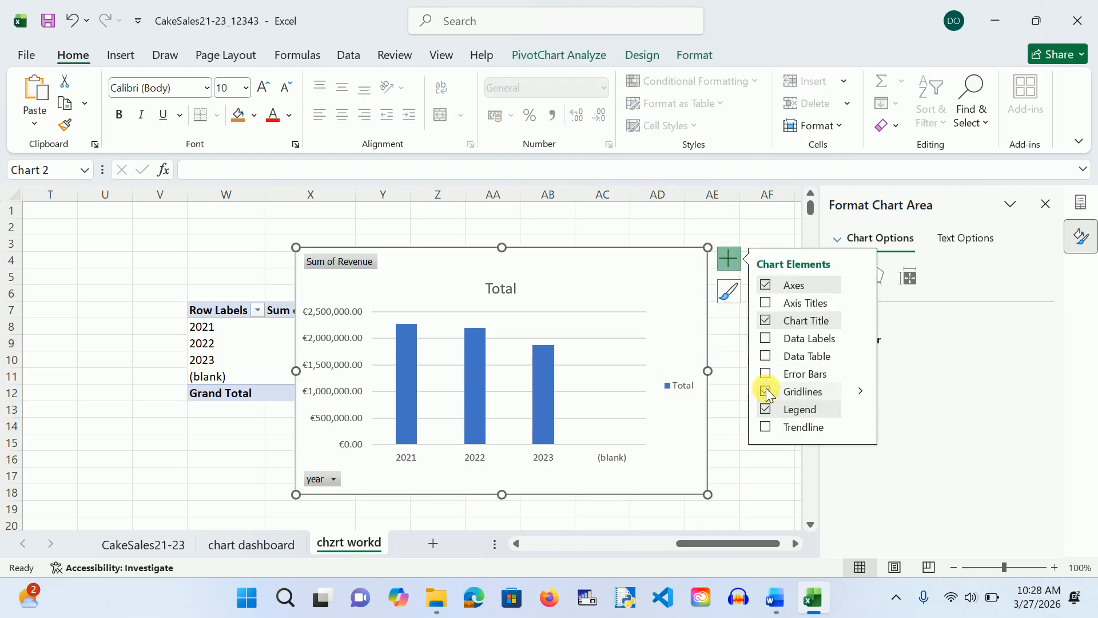
left_click(766, 408)
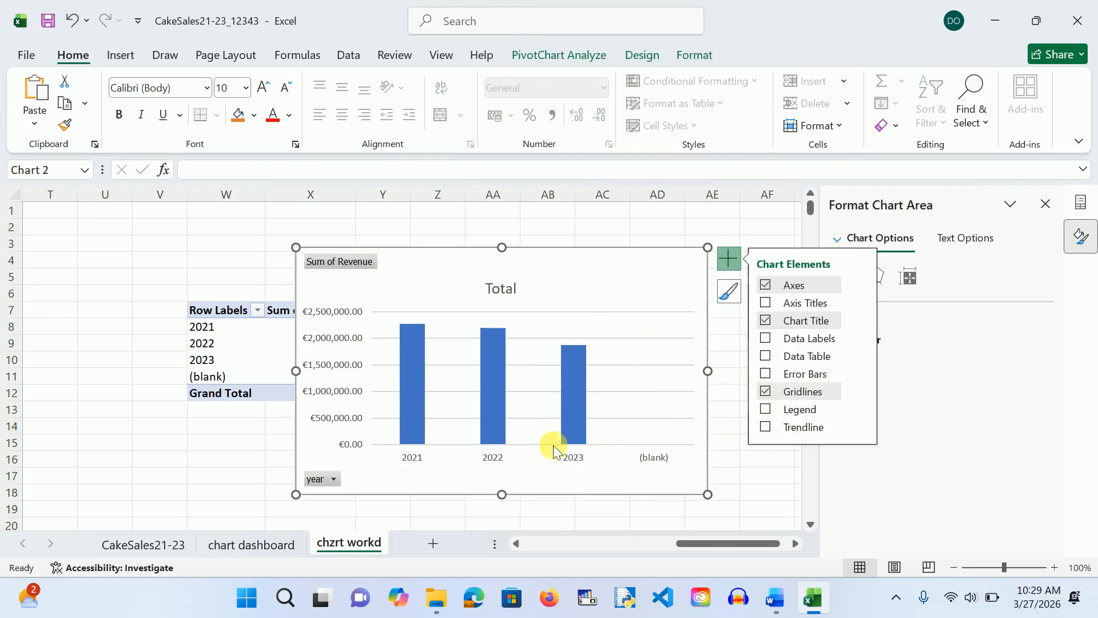
Step: Filter out the (blank) year and hide the Sum of Revenue and year field buttons
left_click(333, 479)
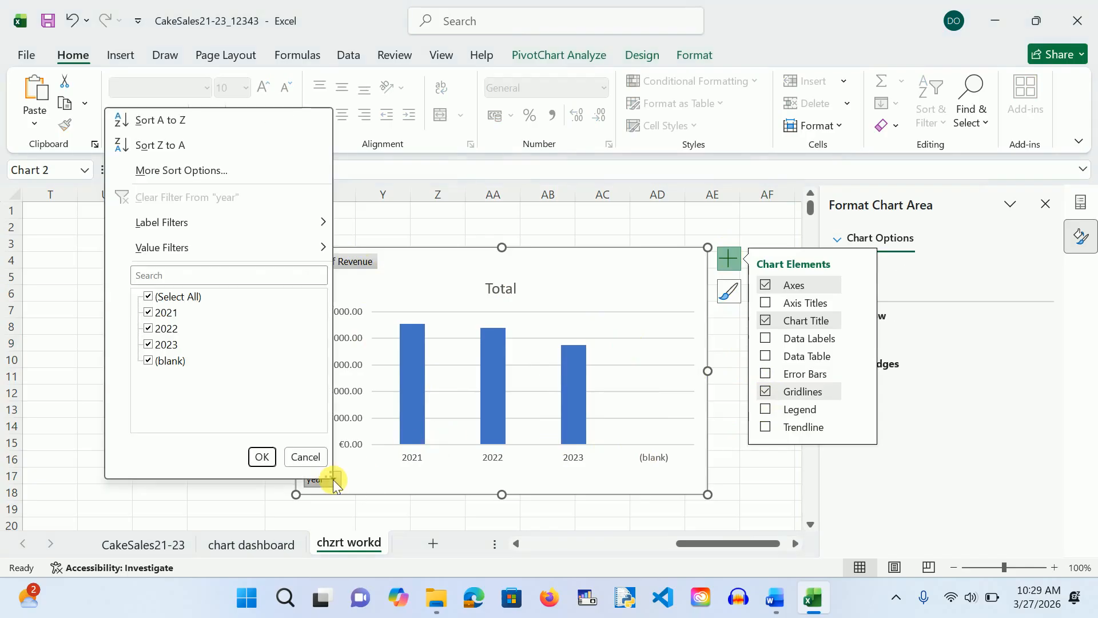
left_click(148, 361)
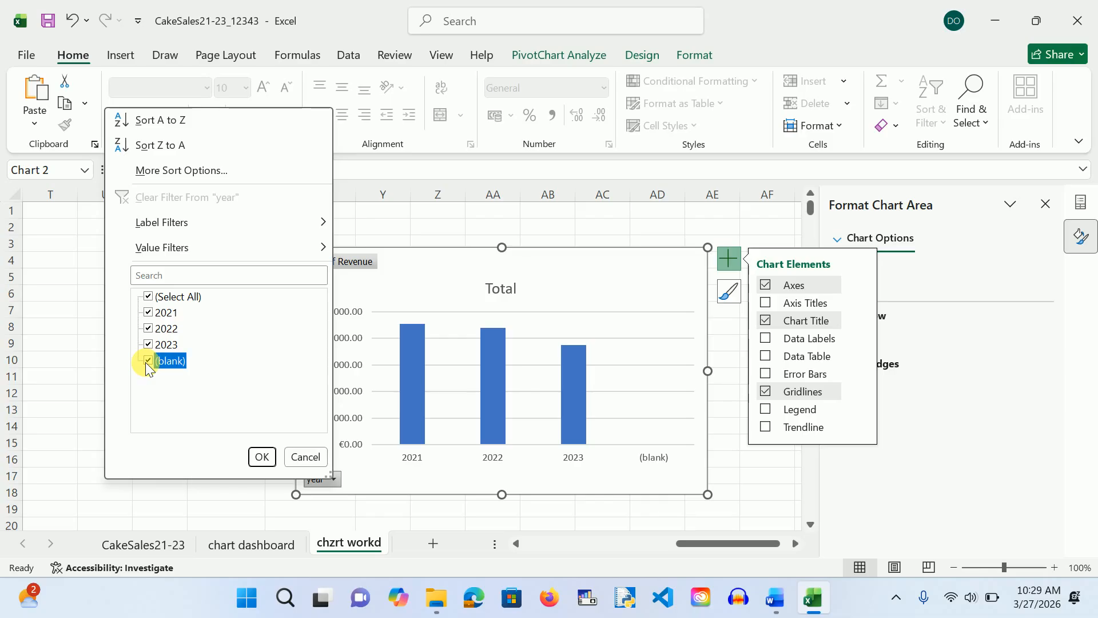
left_click(262, 457)
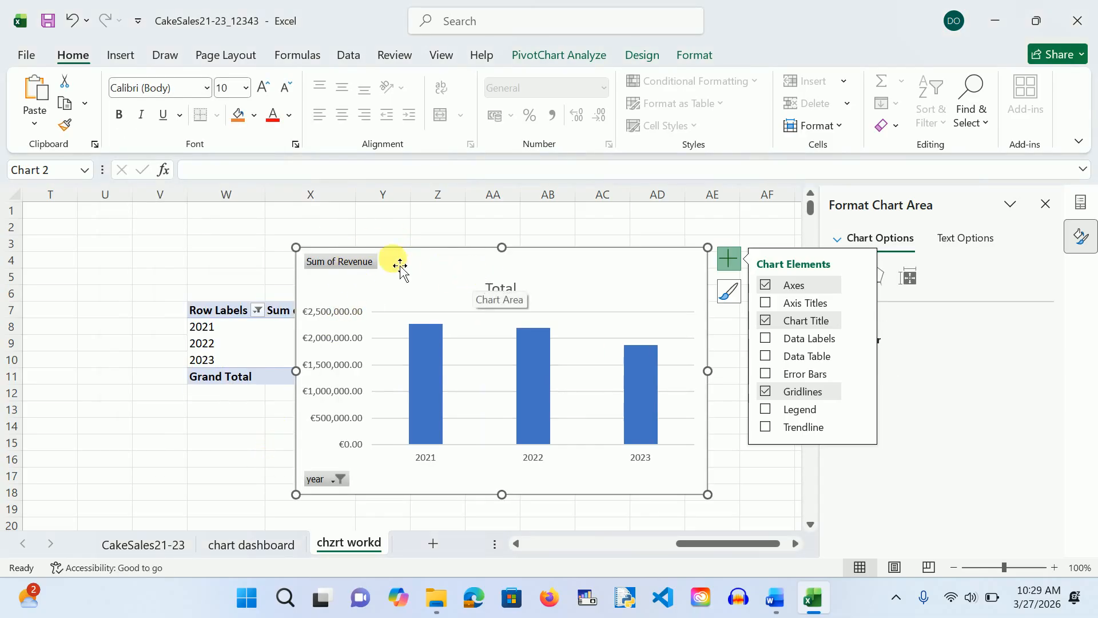
right_click(360, 261)
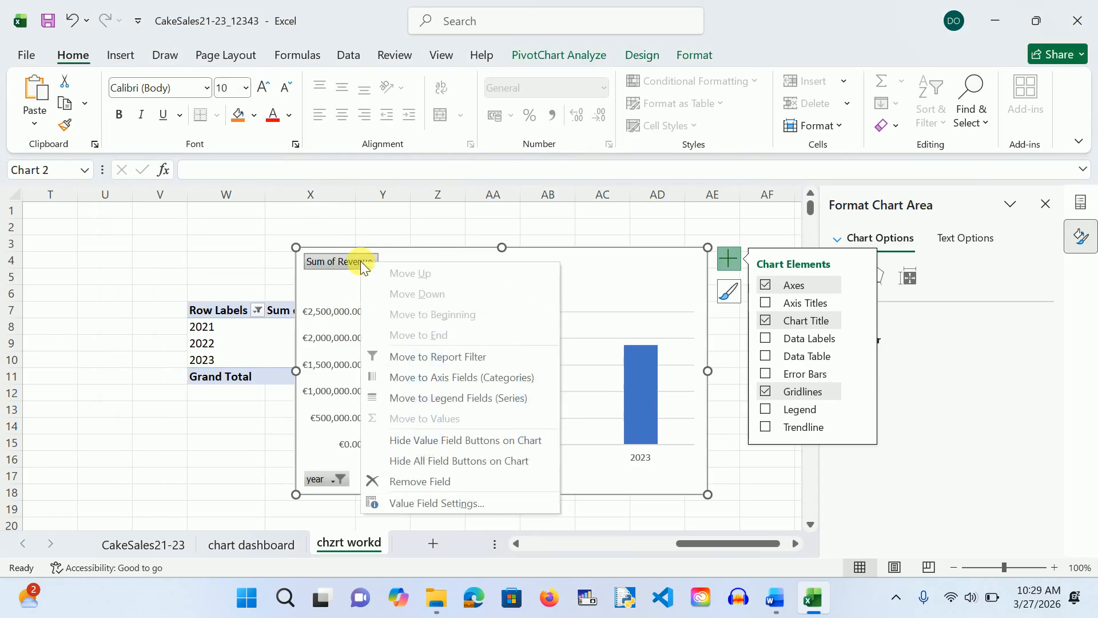
left_click(445, 440)
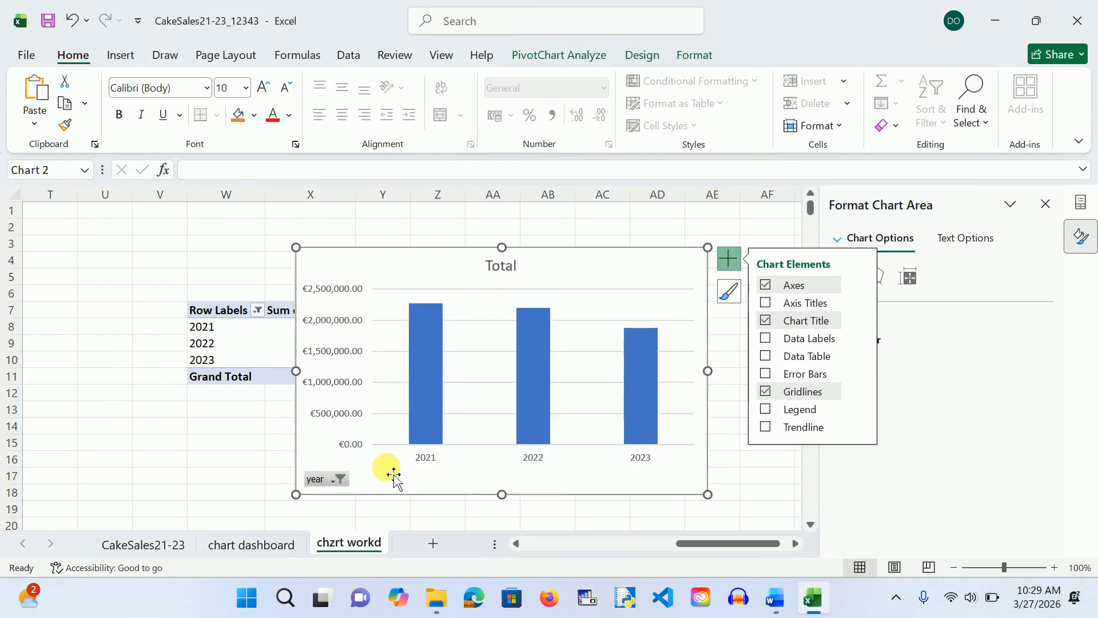
right_click(341, 480)
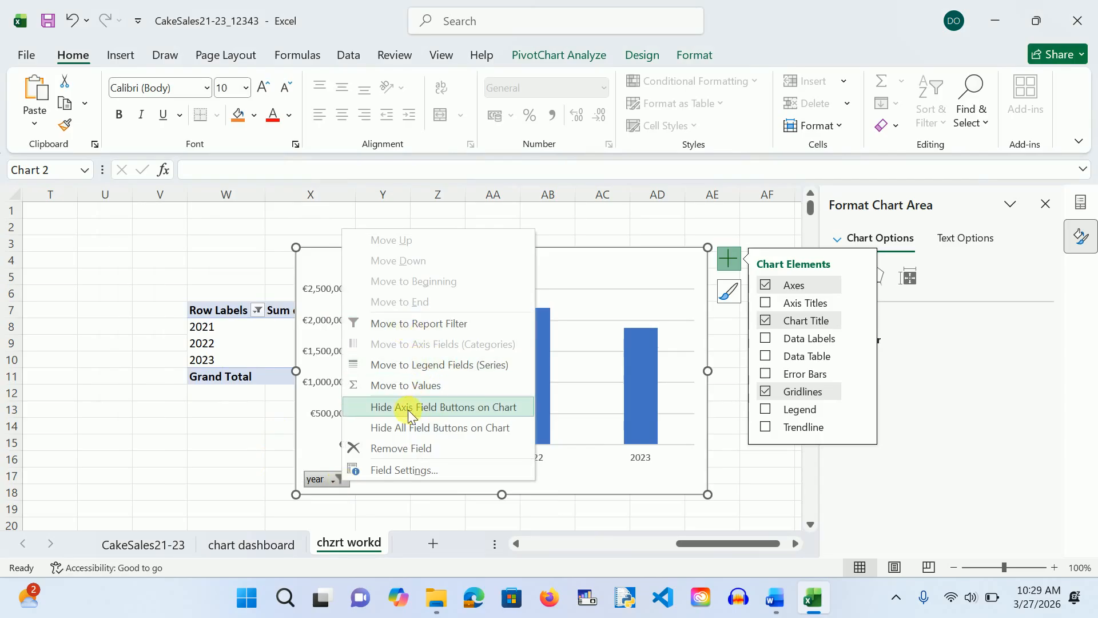
left_click(423, 407)
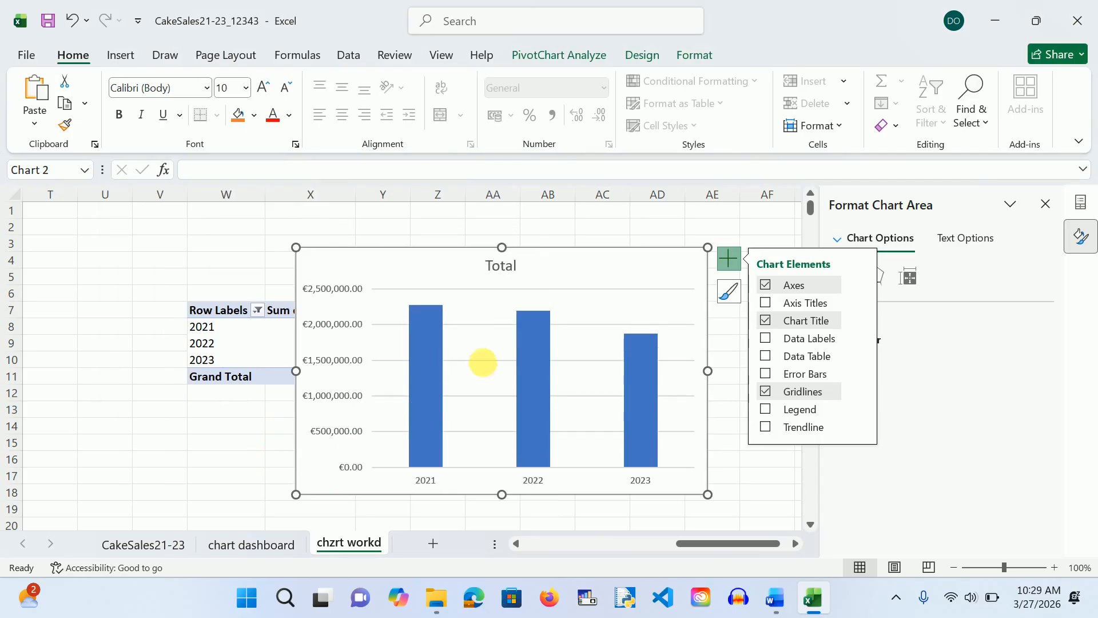
Step: Extend the revenue chart title from 'Total' to 'Total revenue for each year'
left_click(505, 269)
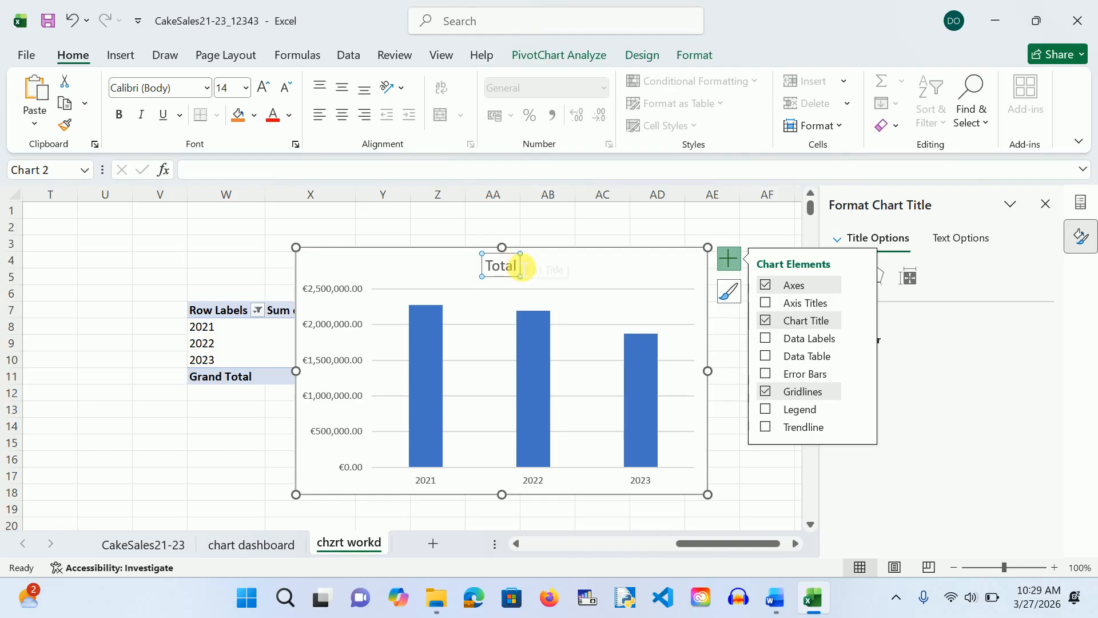
left_click(517, 267)
mouse_move(634, 395)
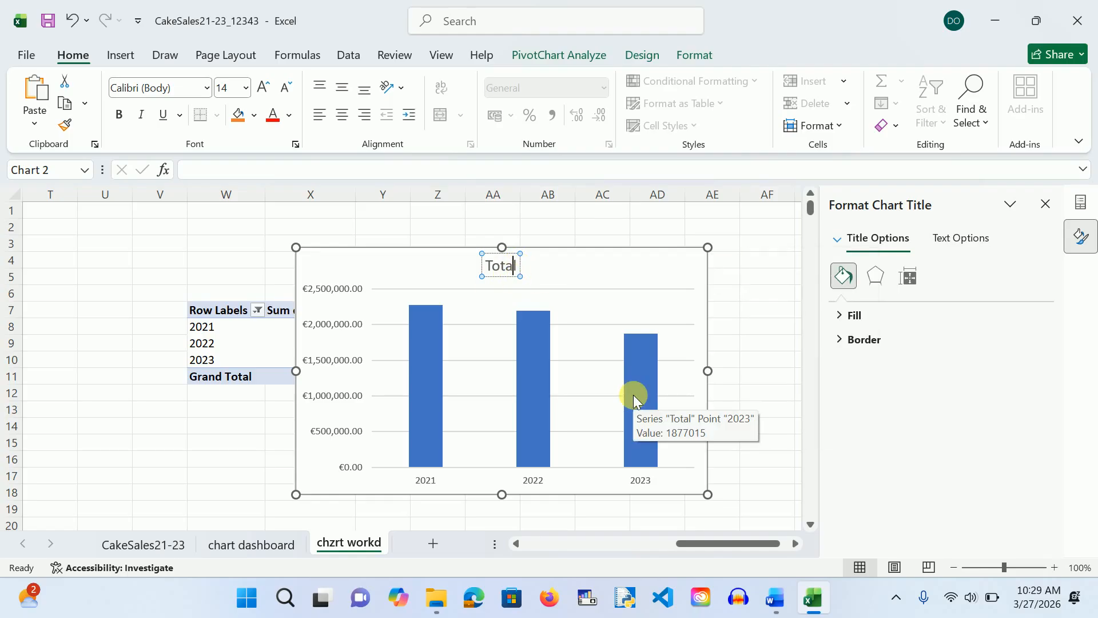
type("revenu")
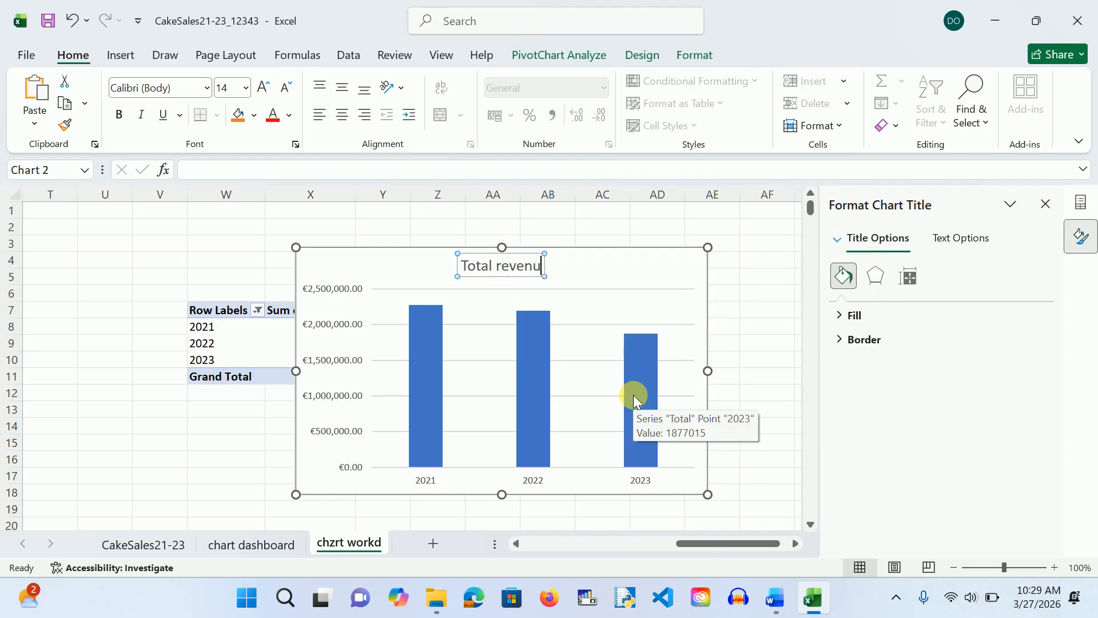
type("e for")
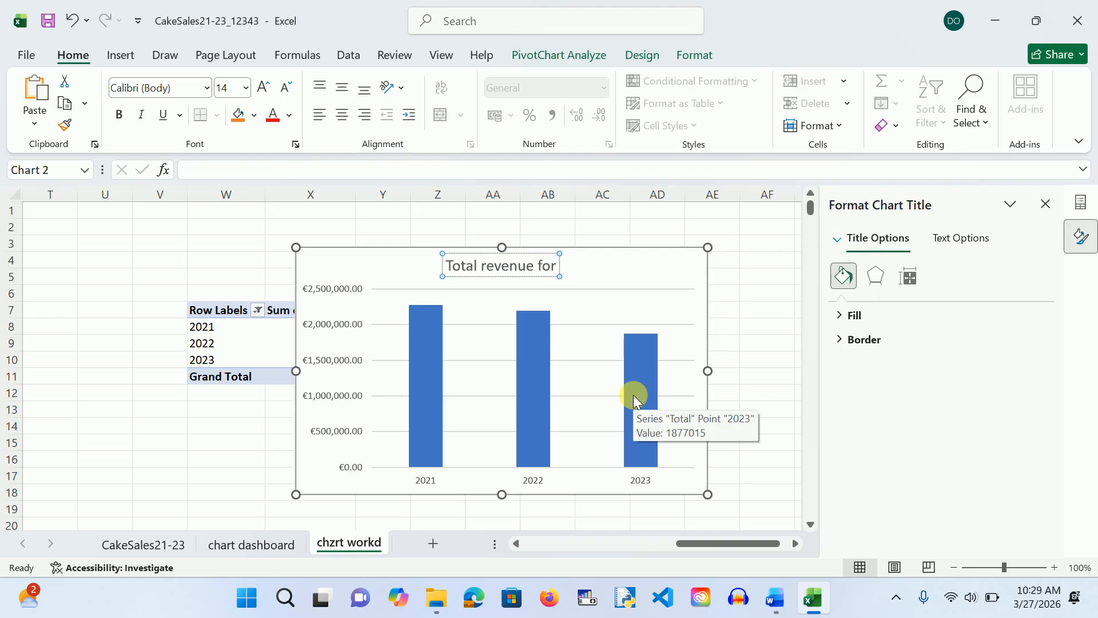
type(" each")
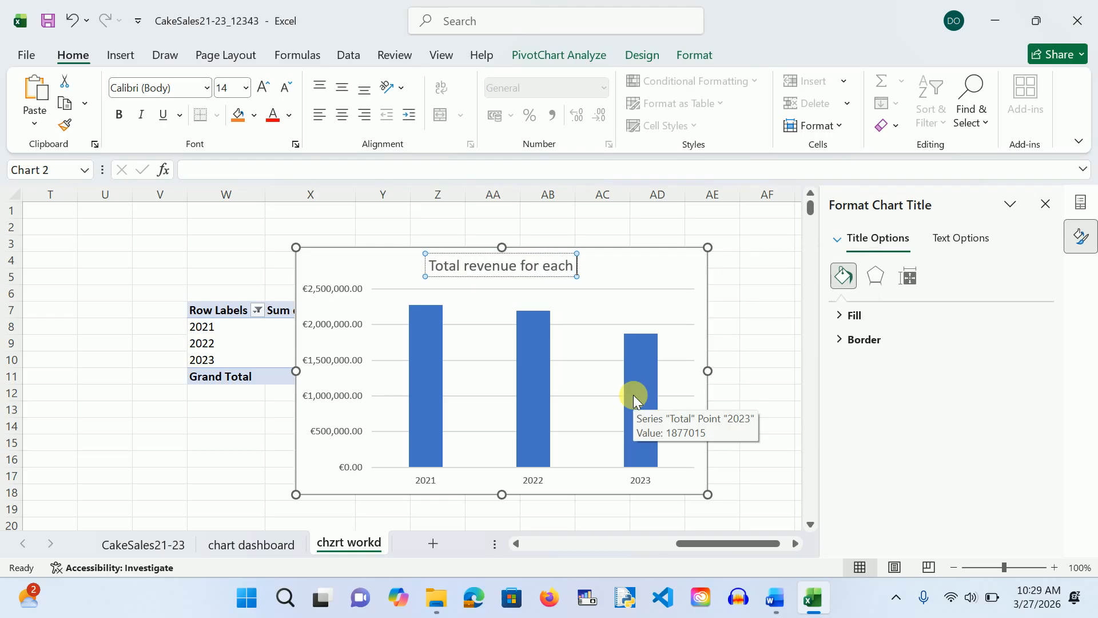
type(" year")
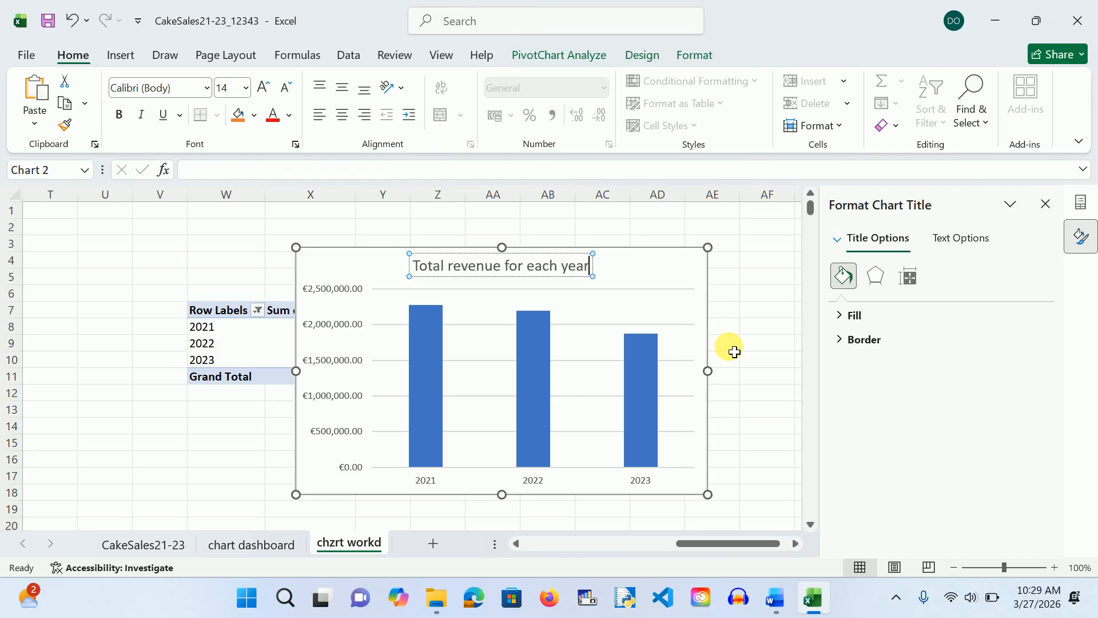
left_click(765, 323)
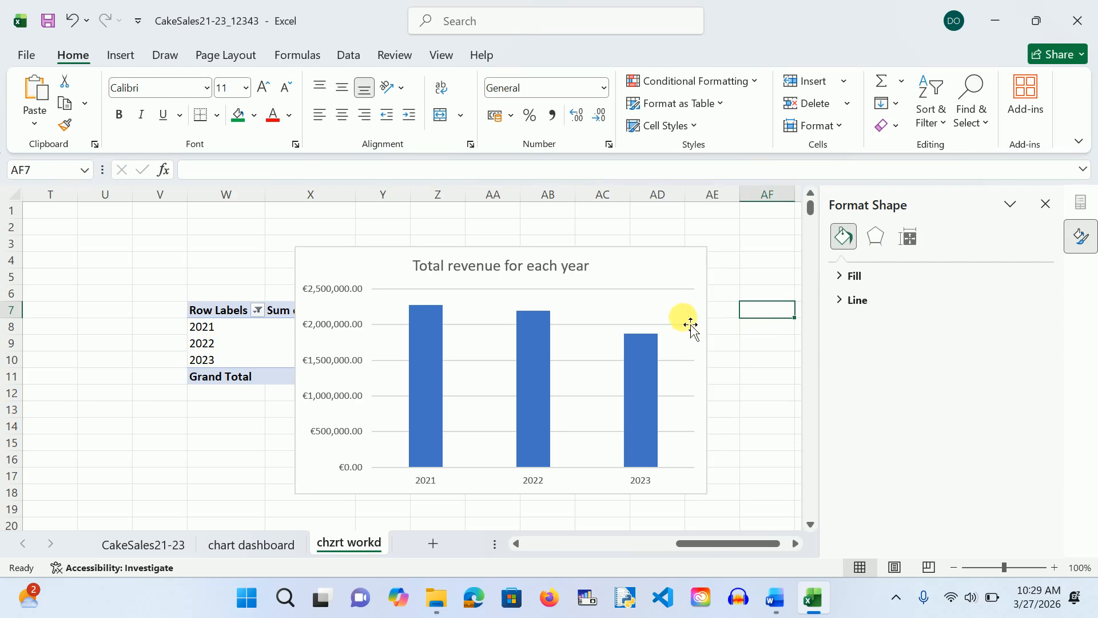
Step: Copy the revenue pivot chart
left_click(606, 278)
right_click(599, 272)
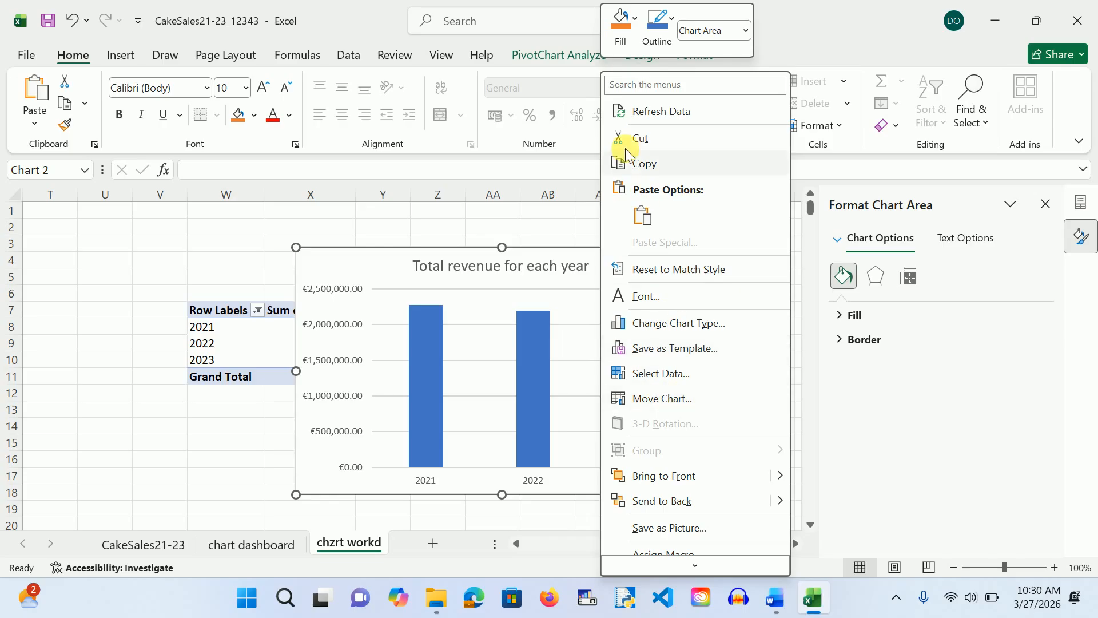
left_click(646, 164)
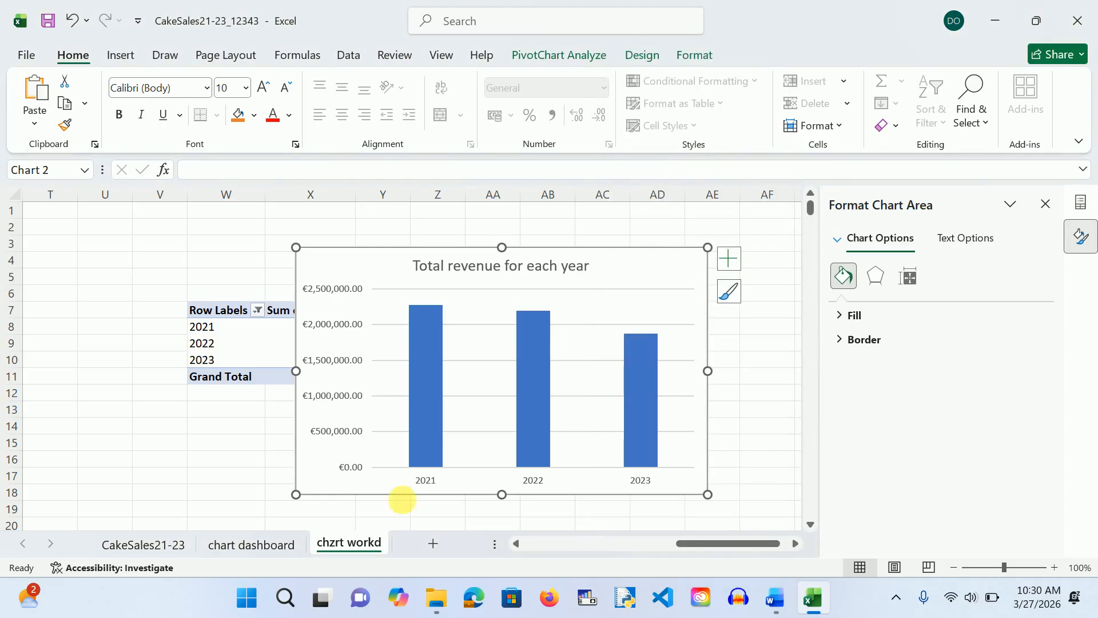
Step: Paste it at J3 on the chart dashboard beside the cakes-sold chart, then return to chzrt workd
left_click(264, 551)
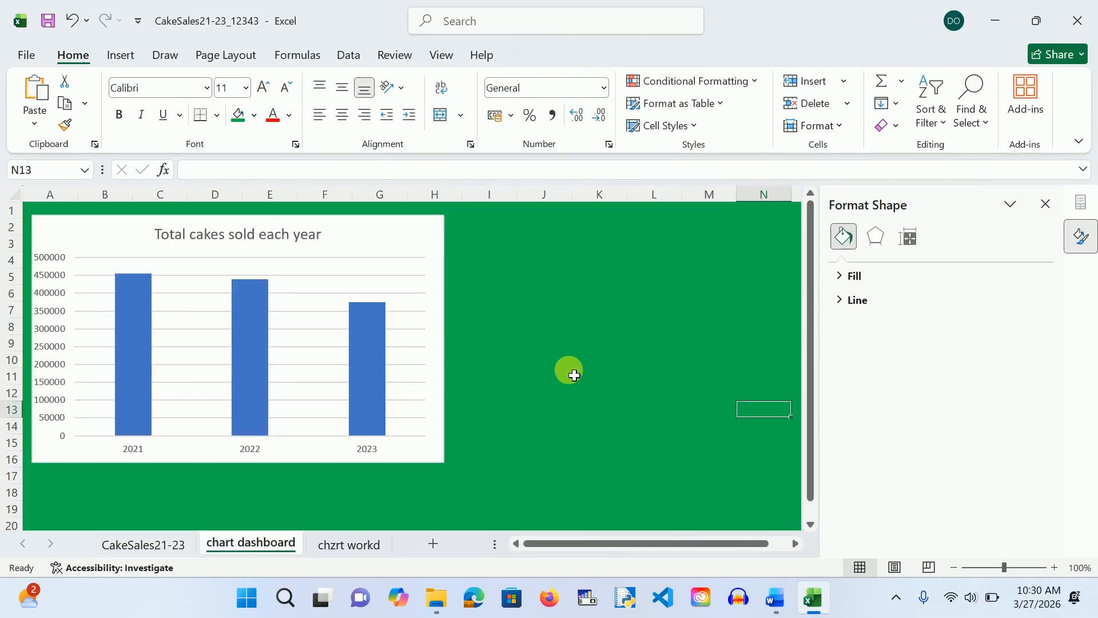
left_click(571, 376)
left_click(539, 245)
key("ctrl+v")
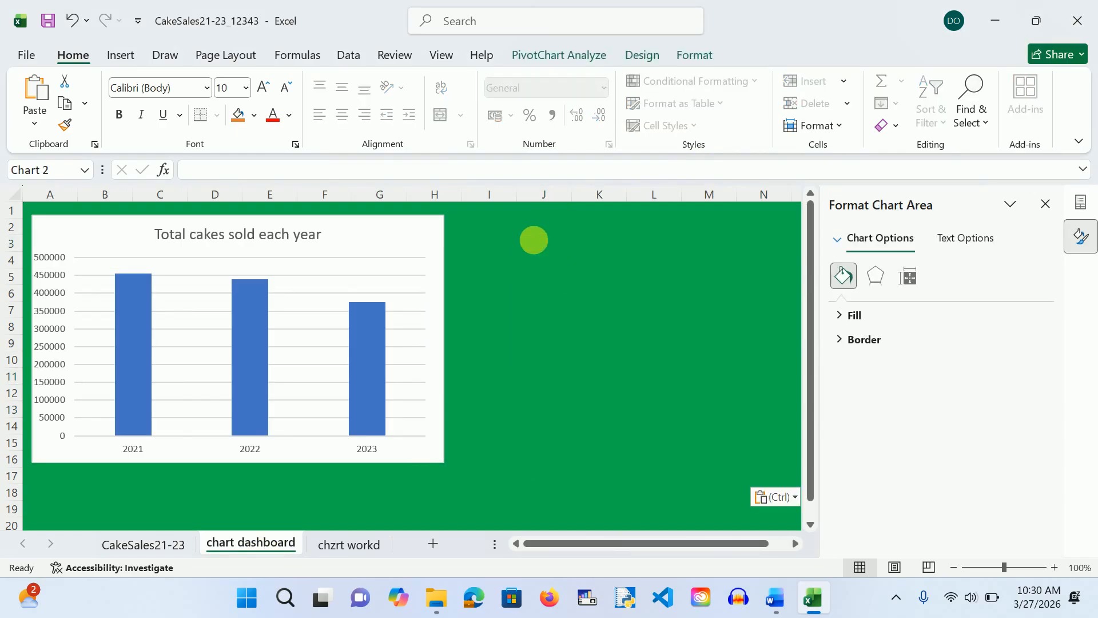
left_click_drag(555, 252, 487, 234)
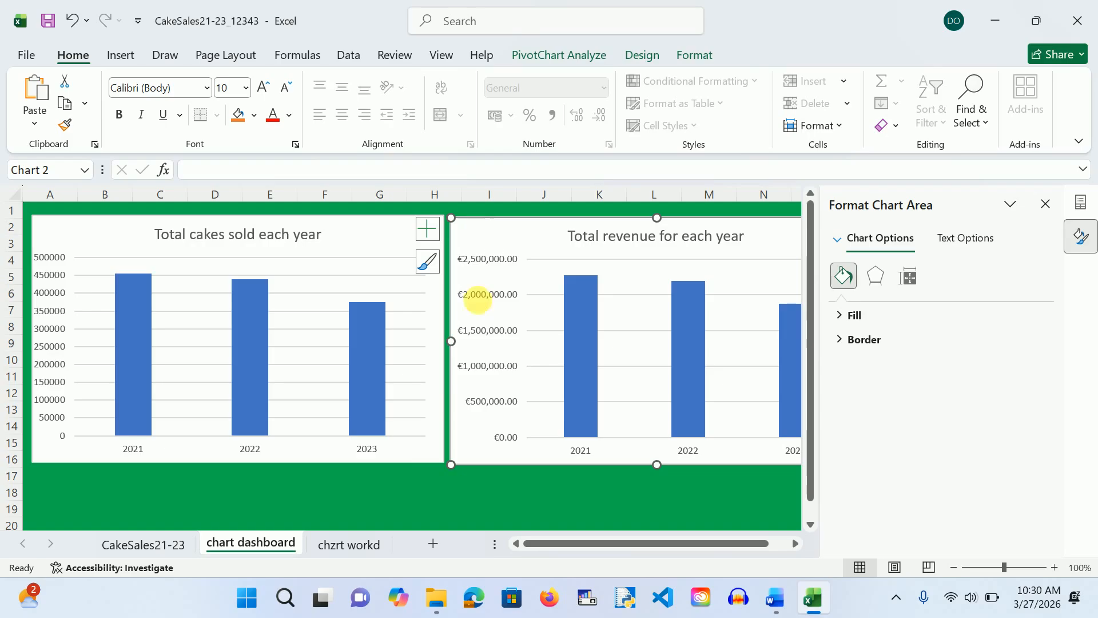
left_click(429, 502)
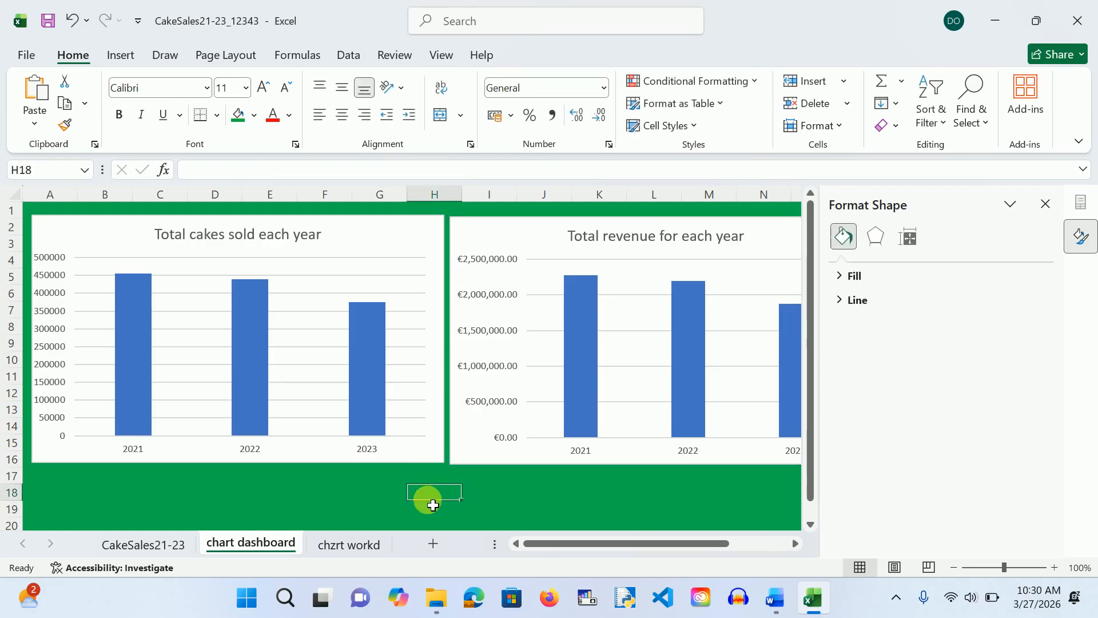
left_click(371, 551)
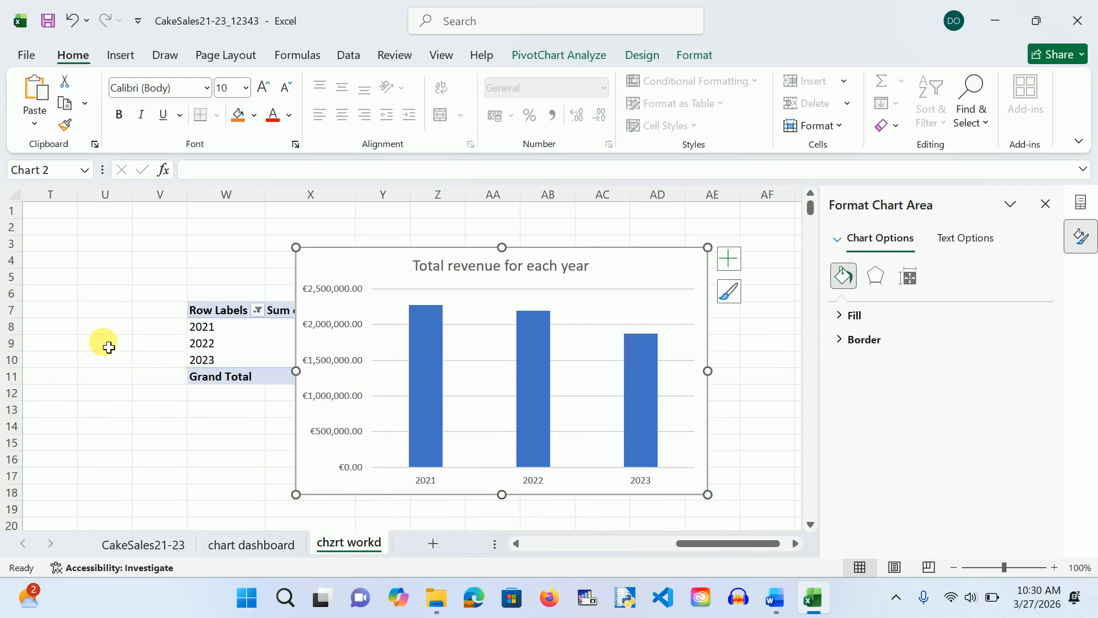
Step: Leave the chart selection and select the entire chzrt workd worksheet
scroll(109, 347, "left", 10)
key("Escape")
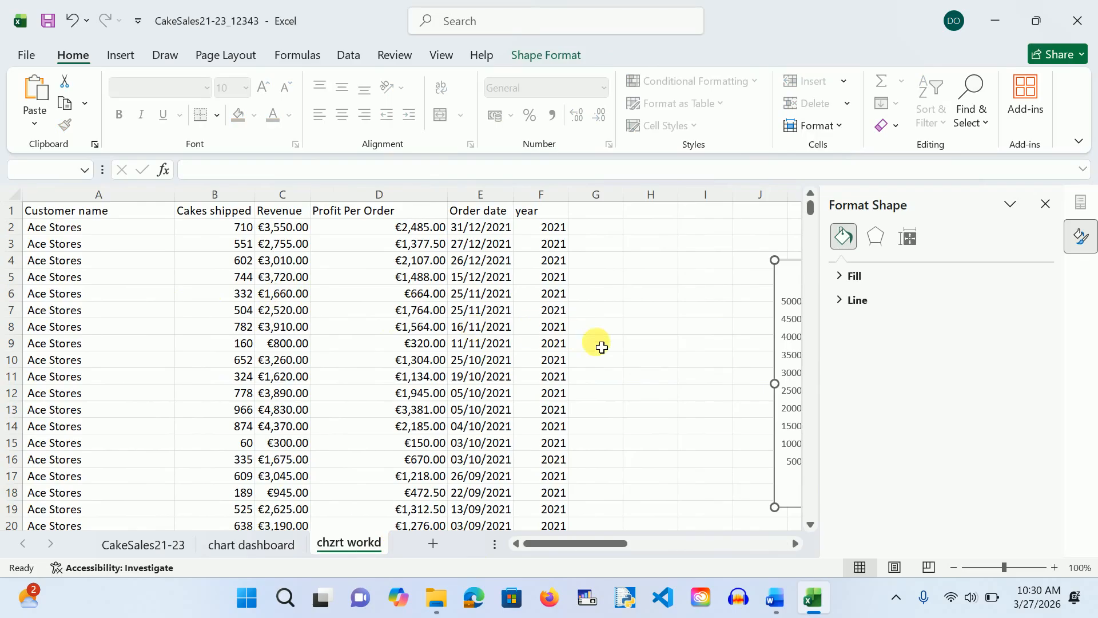
left_click(642, 348)
key("ctrl+a")
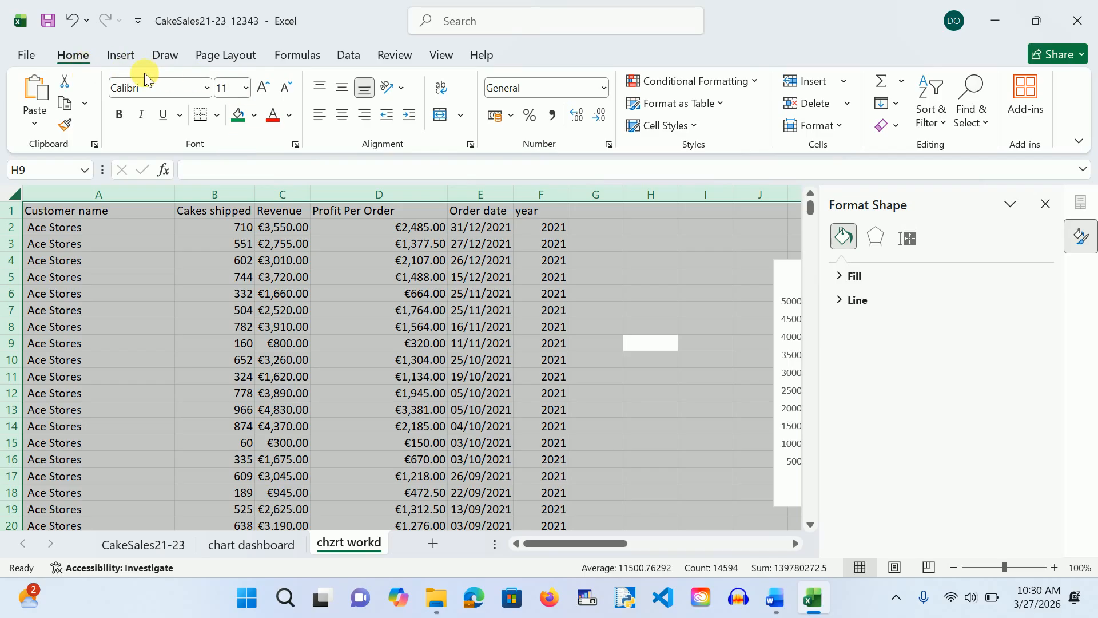
Step: Try inserting a PivotTable from the range at U8, which fails because PivotTable2 occupies it
left_click(135, 50)
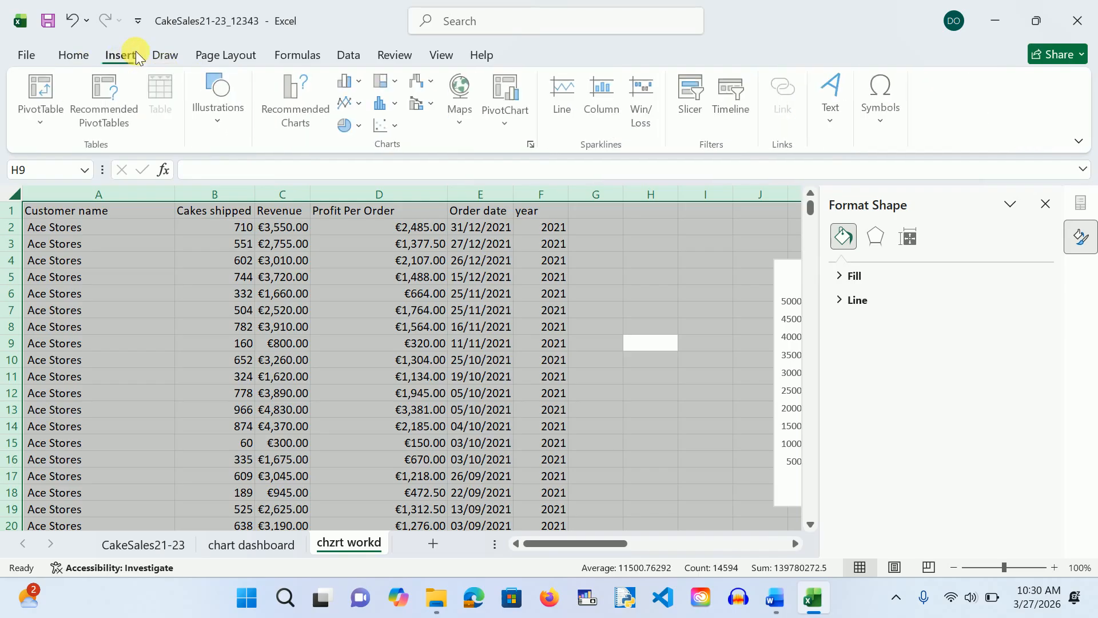
left_click(48, 118)
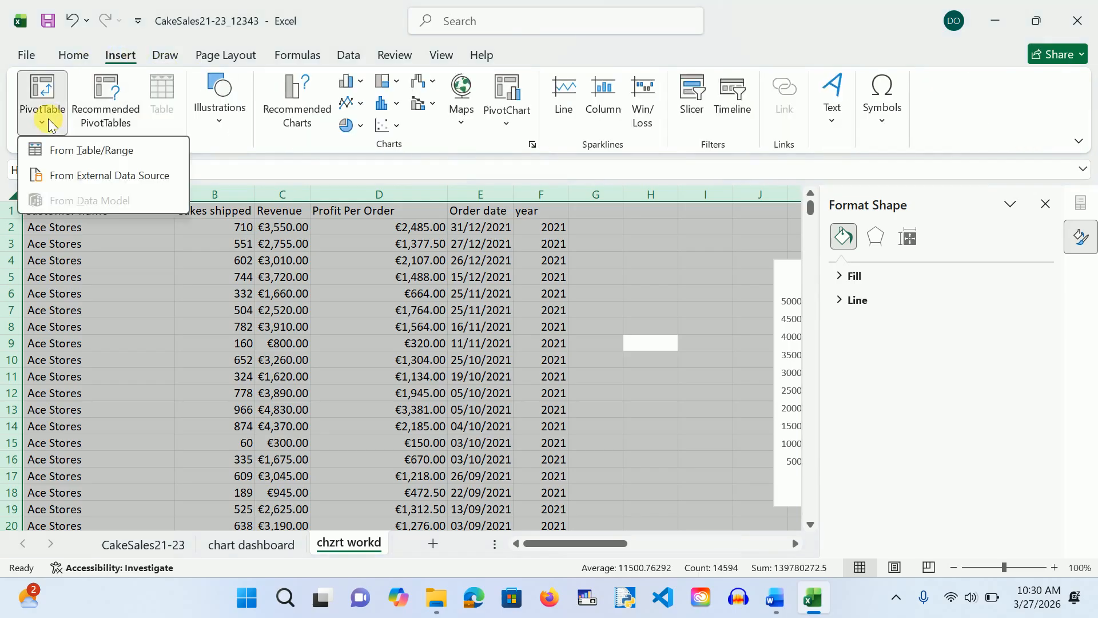
left_click(73, 149)
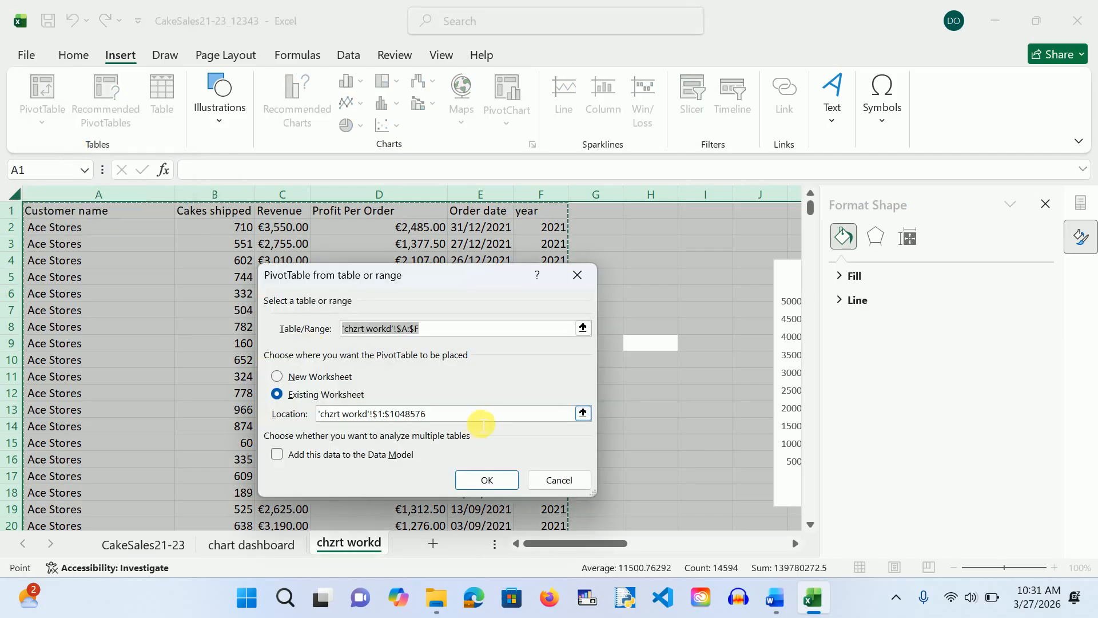
left_click(449, 414)
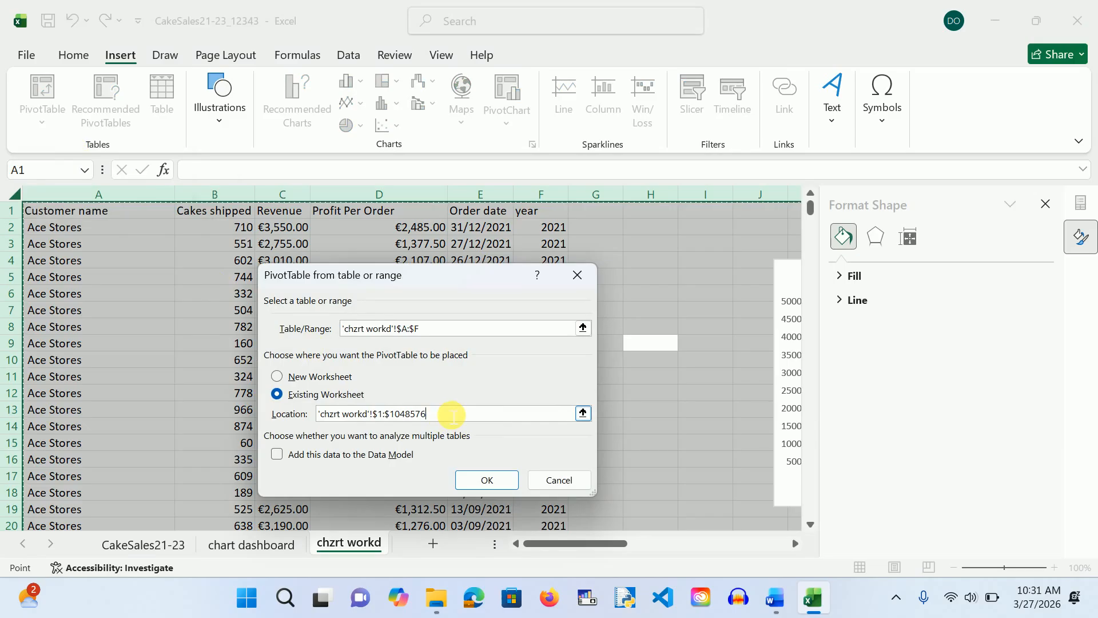
key("BackSpace")
key("BackSpace")
key("BackSpace")
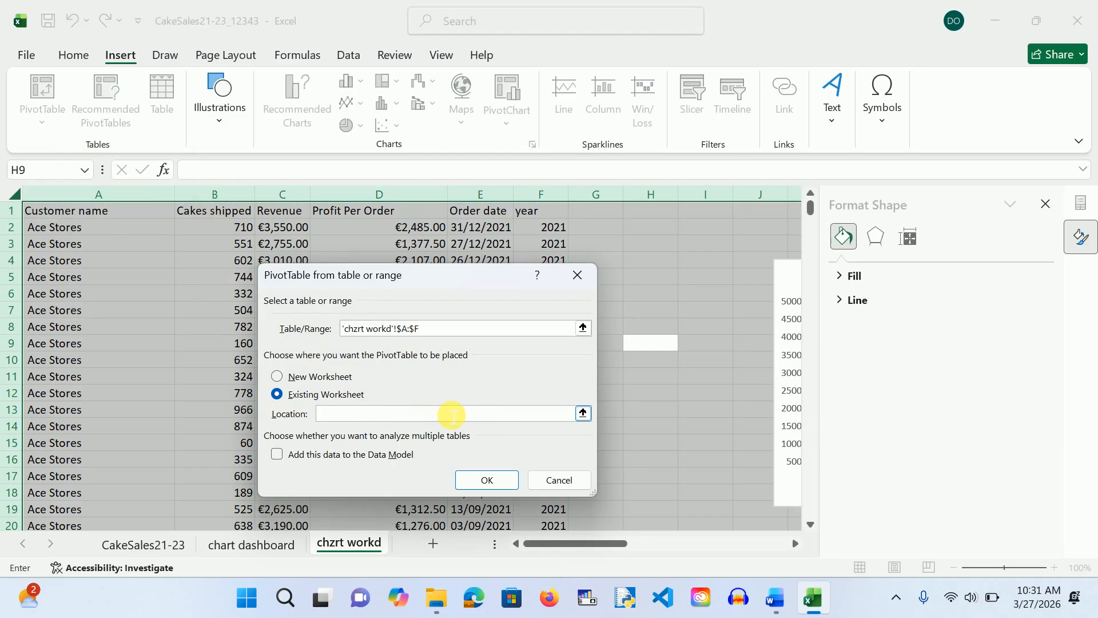
scroll(686, 372, "right", 5)
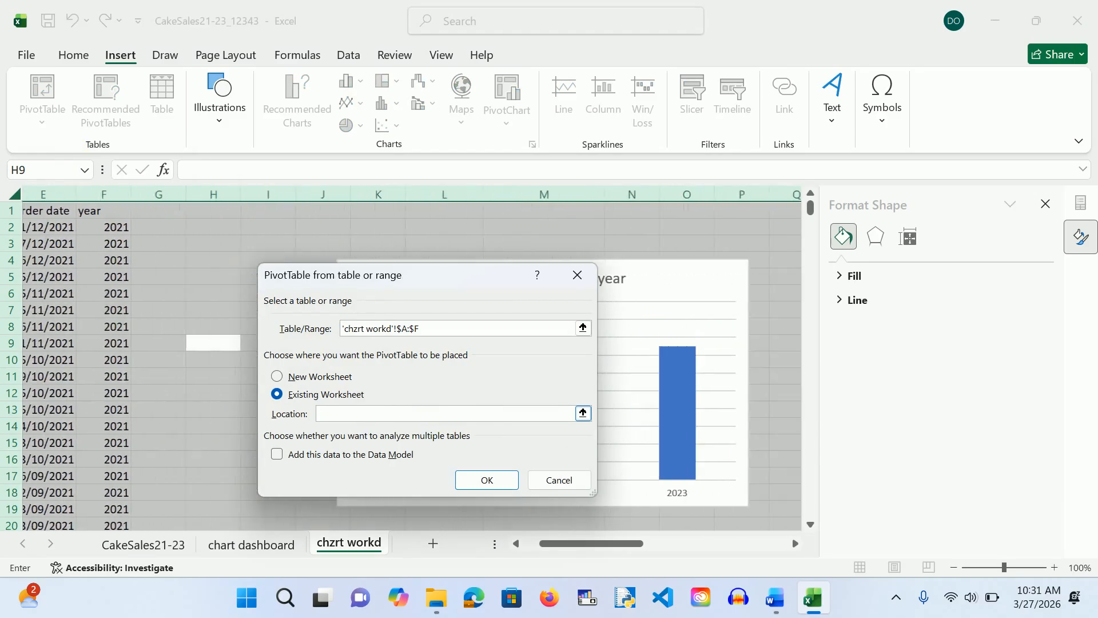
scroll(411, 369, "right", 6)
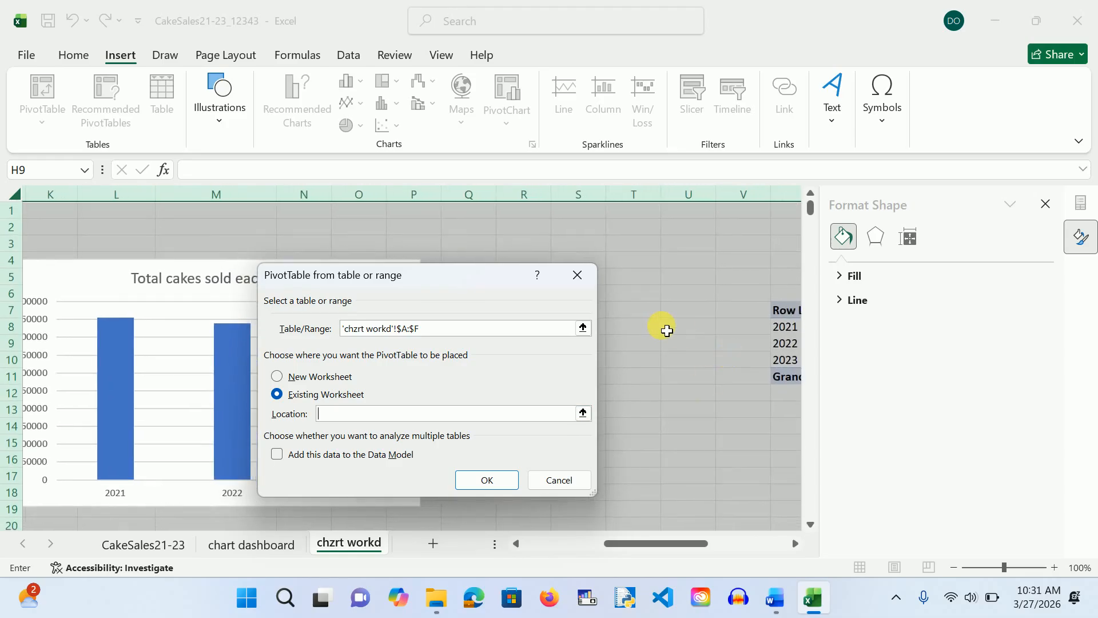
left_click(671, 330)
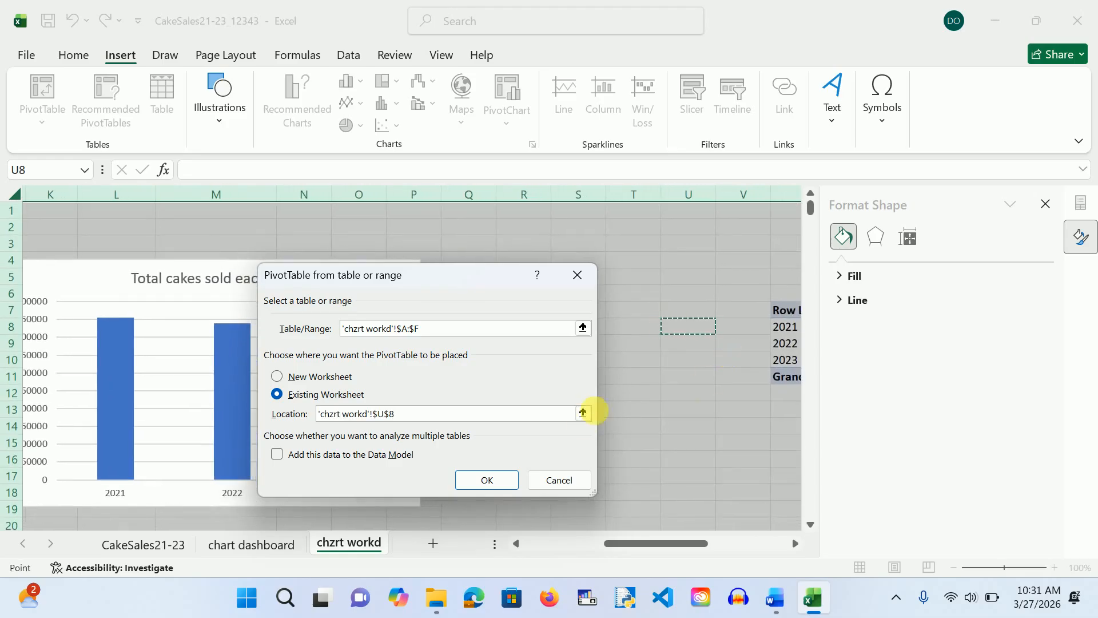
left_click(486, 479)
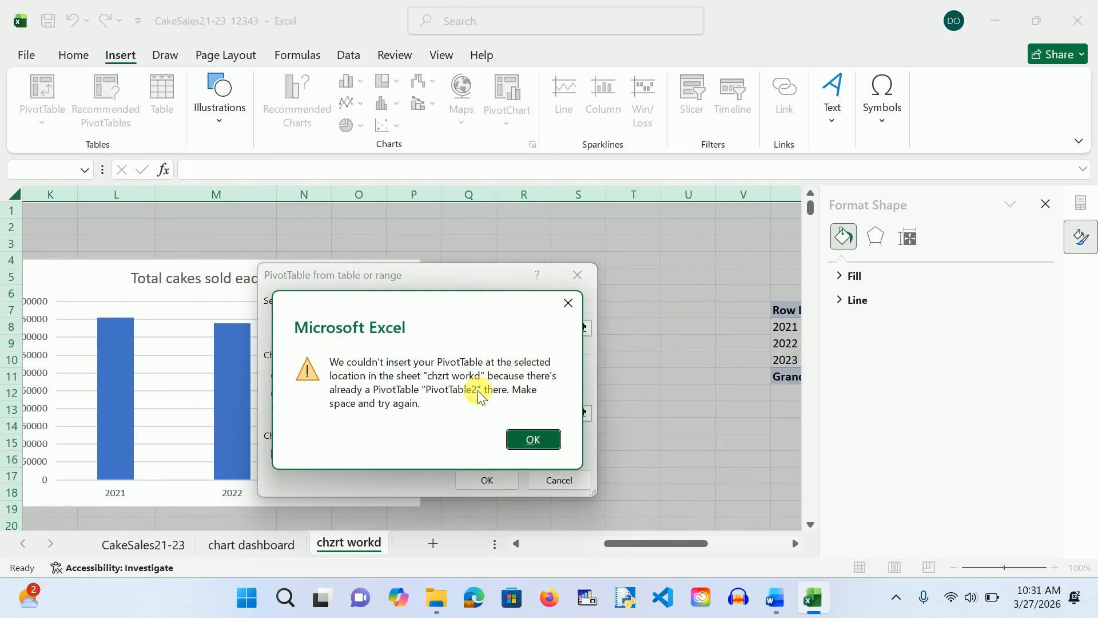
left_click(534, 440)
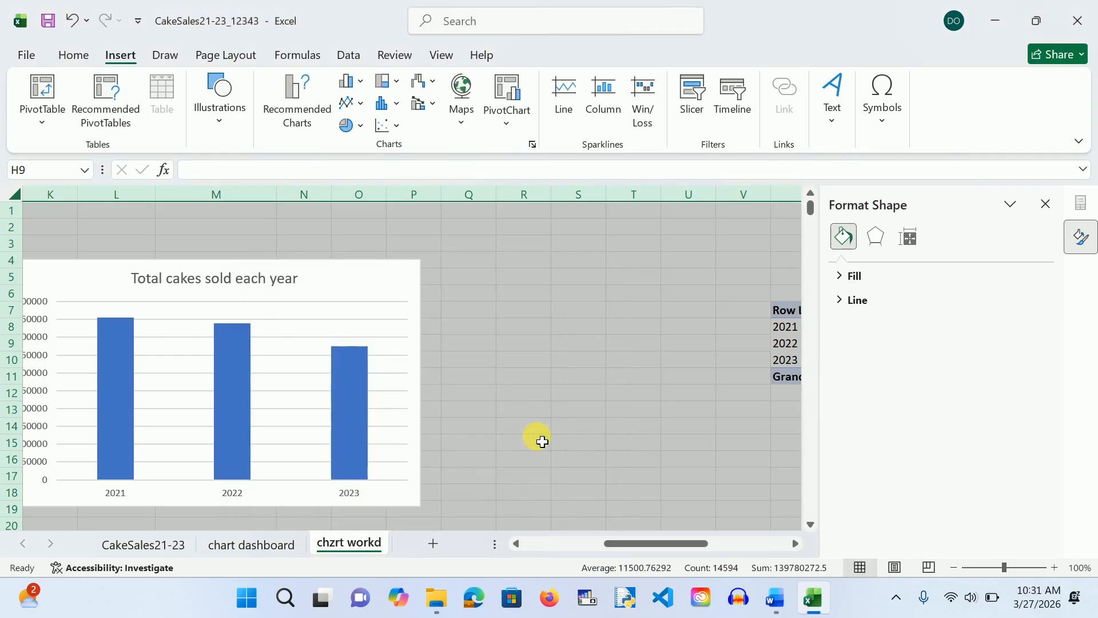
scroll(542, 441, "left", 6)
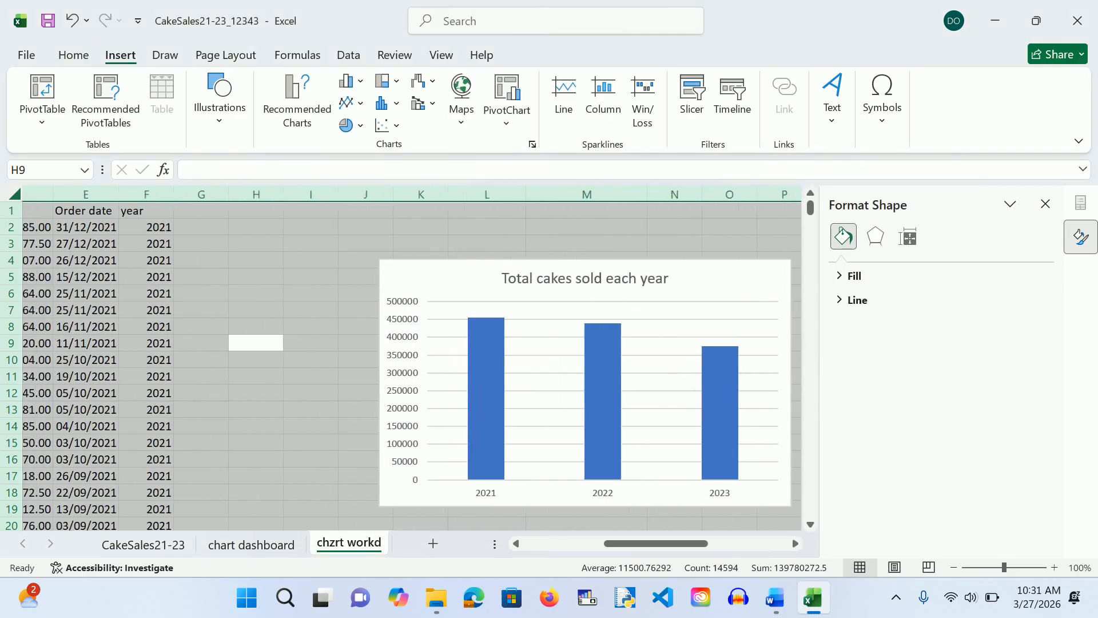
scroll(406, 360, "left", 2)
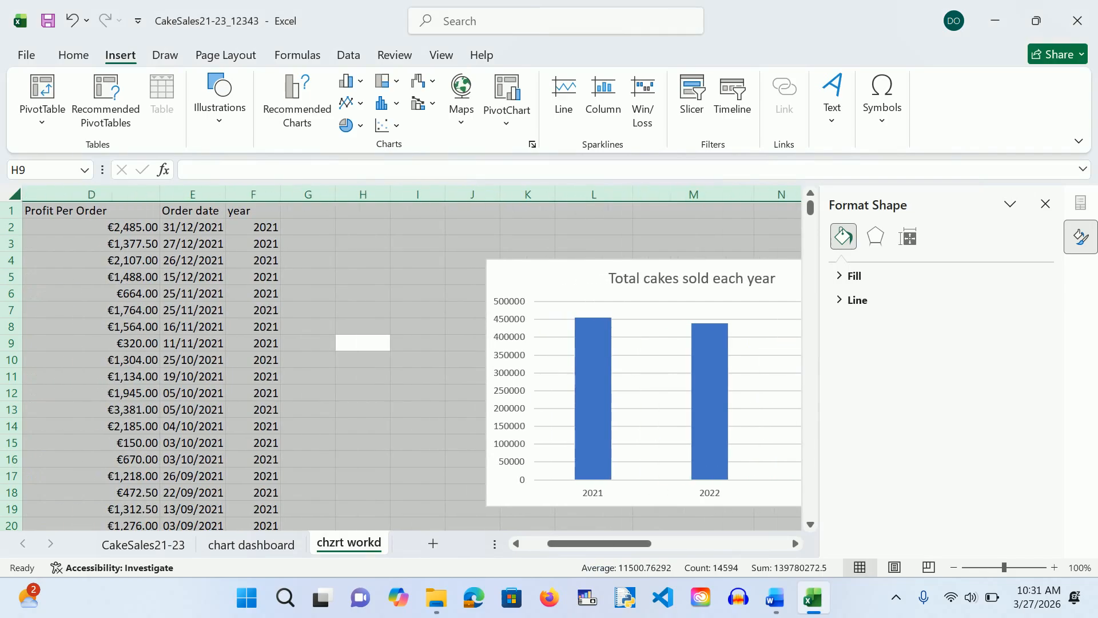
left_click(42, 117)
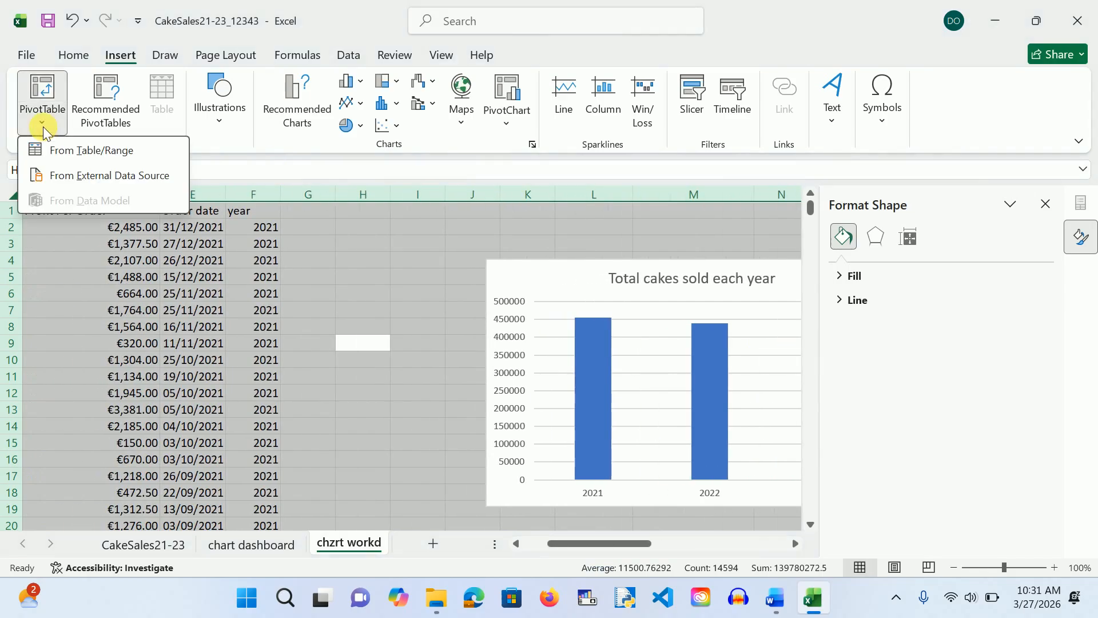
left_click(92, 150)
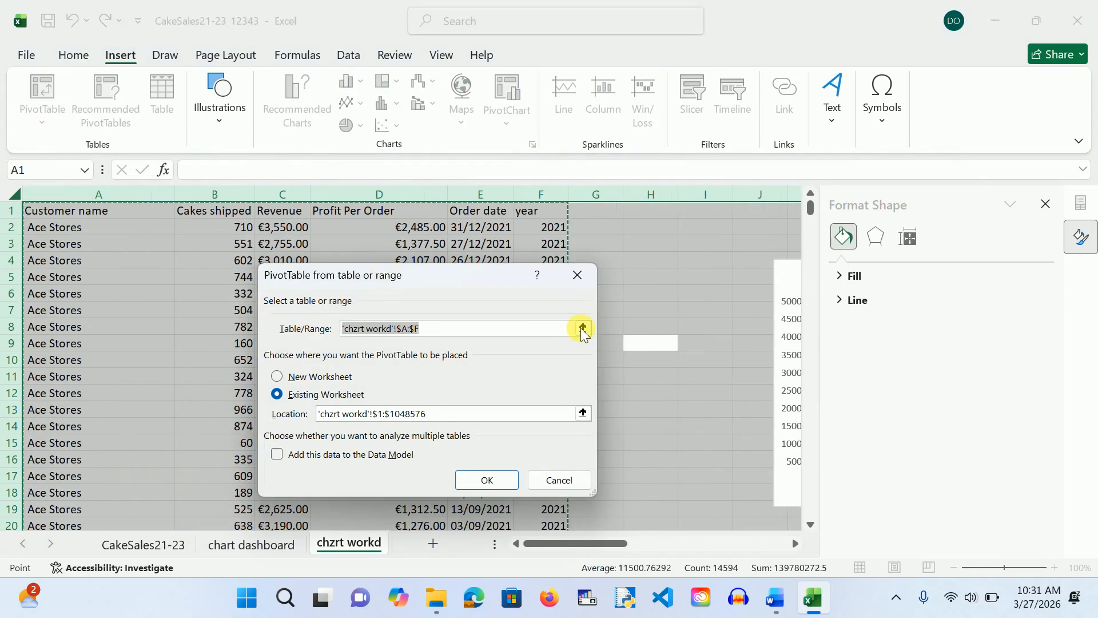
scroll(652, 419, "right", 6)
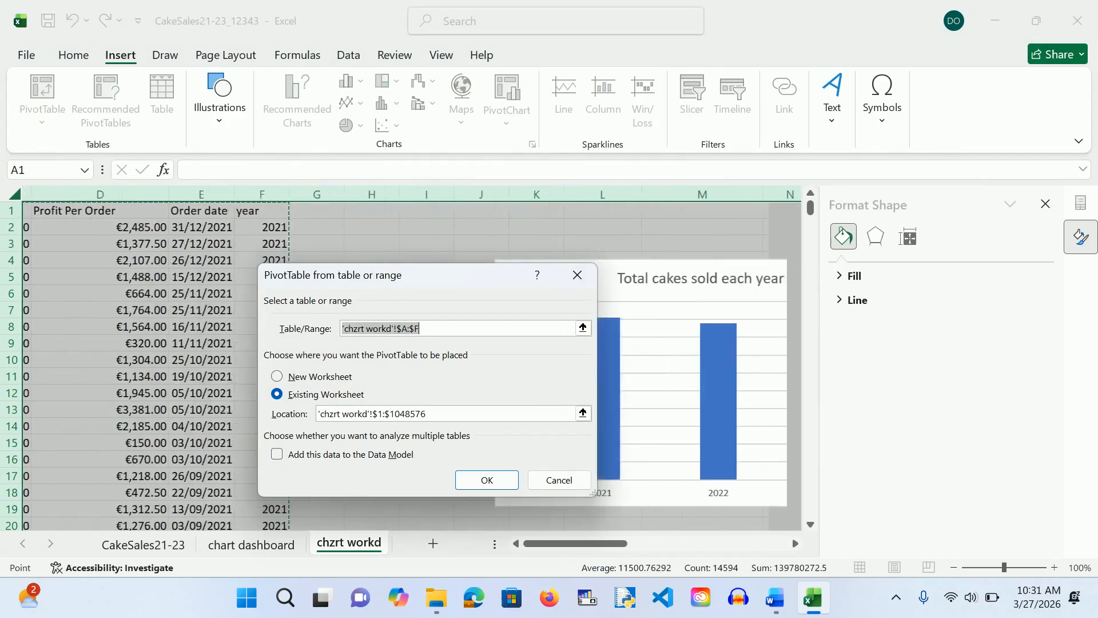
scroll(412, 366, "right", 10)
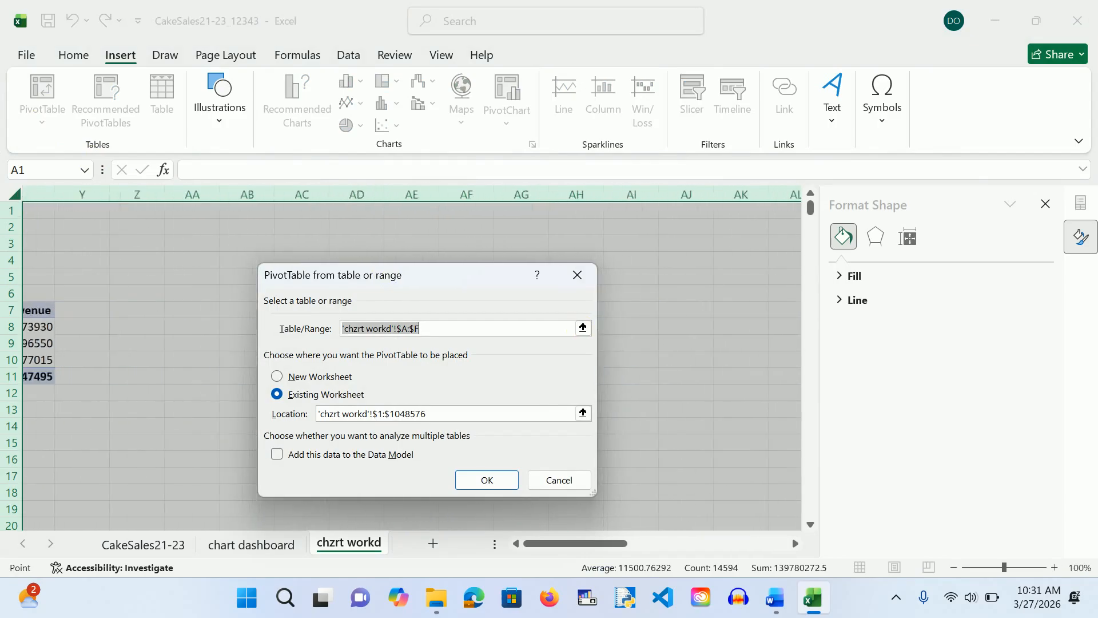
scroll(628, 417, "right", 1)
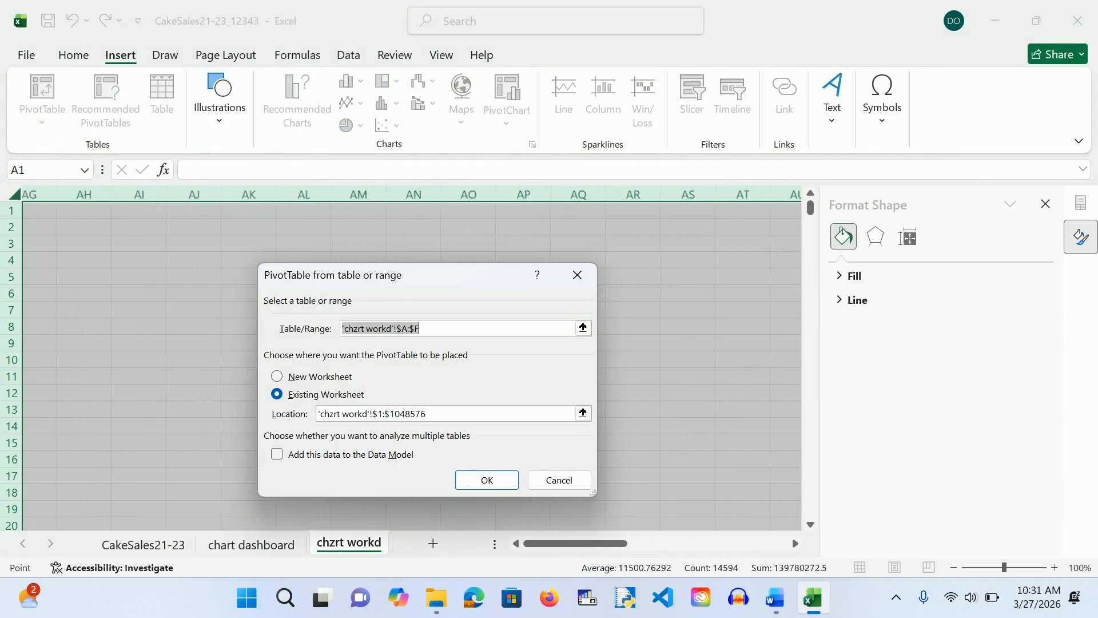
left_click(107, 280)
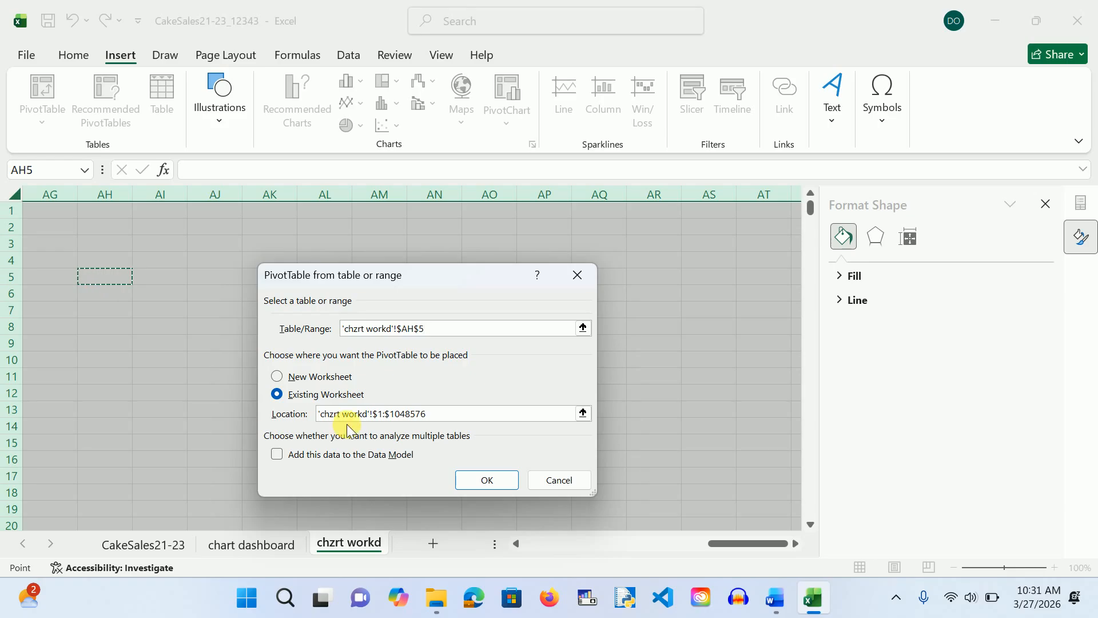
left_click(587, 270)
scroll(284, 293, "left", 5)
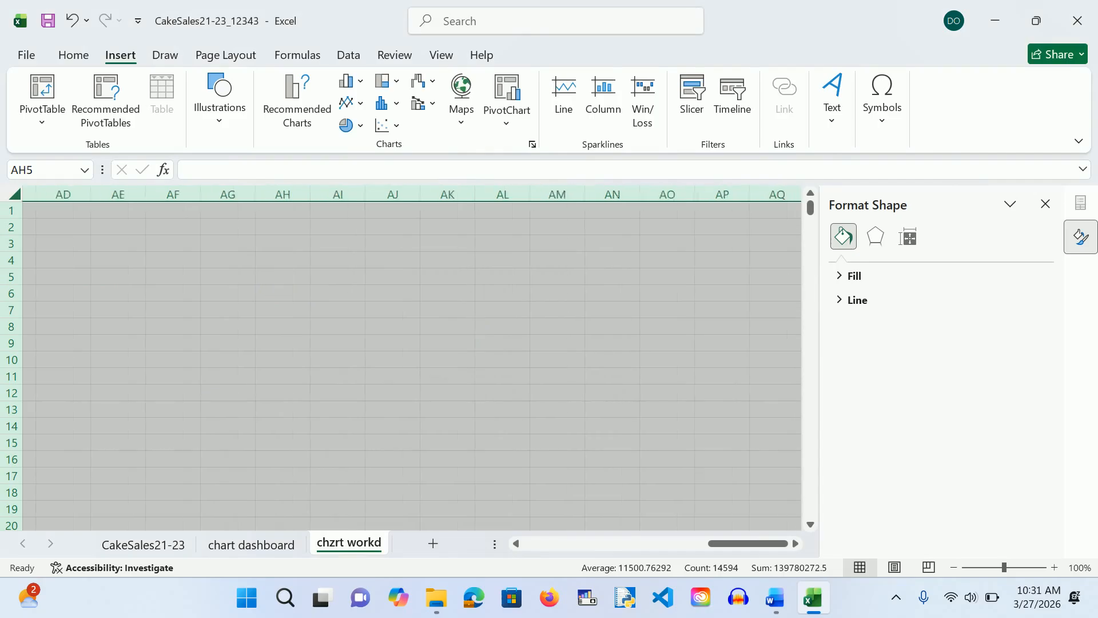
scroll(259, 280, "right", 1)
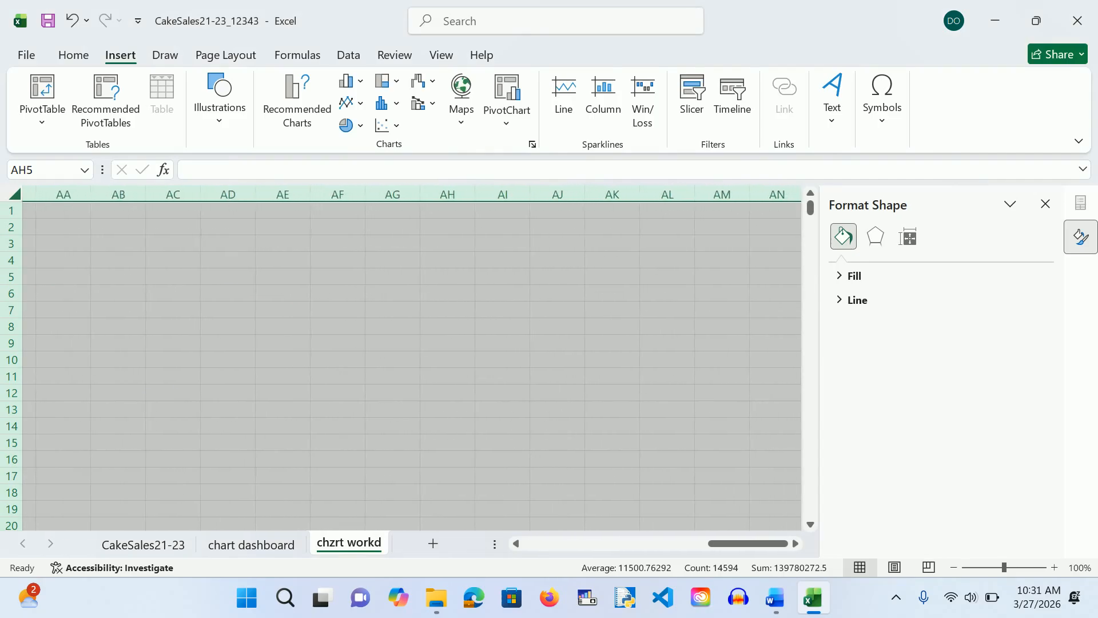
scroll(434, 322, "right", 5)
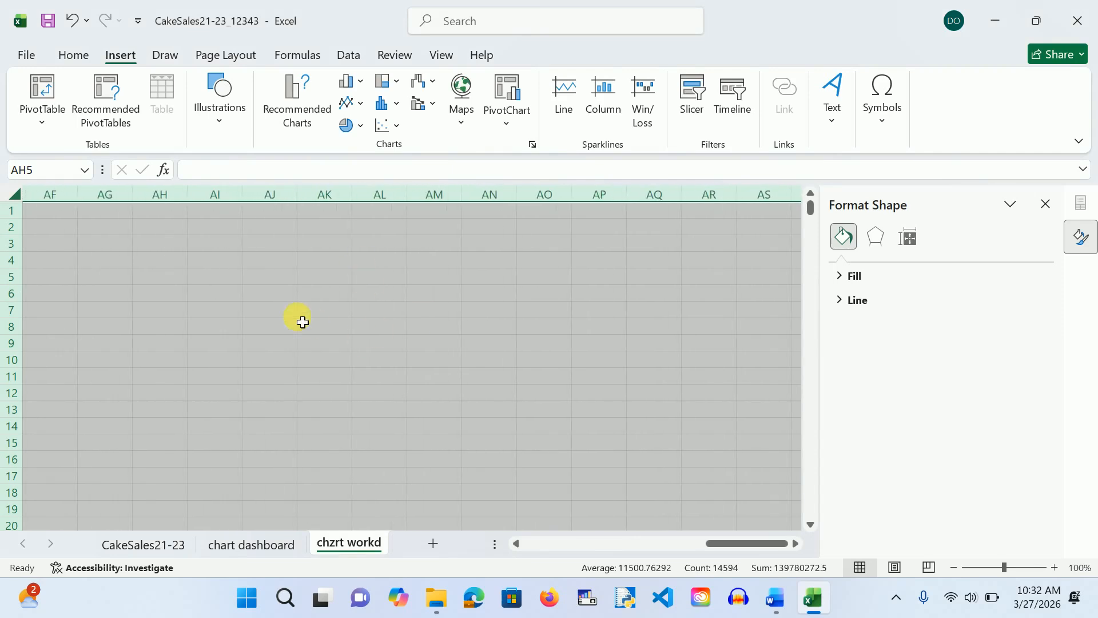
left_click(281, 315)
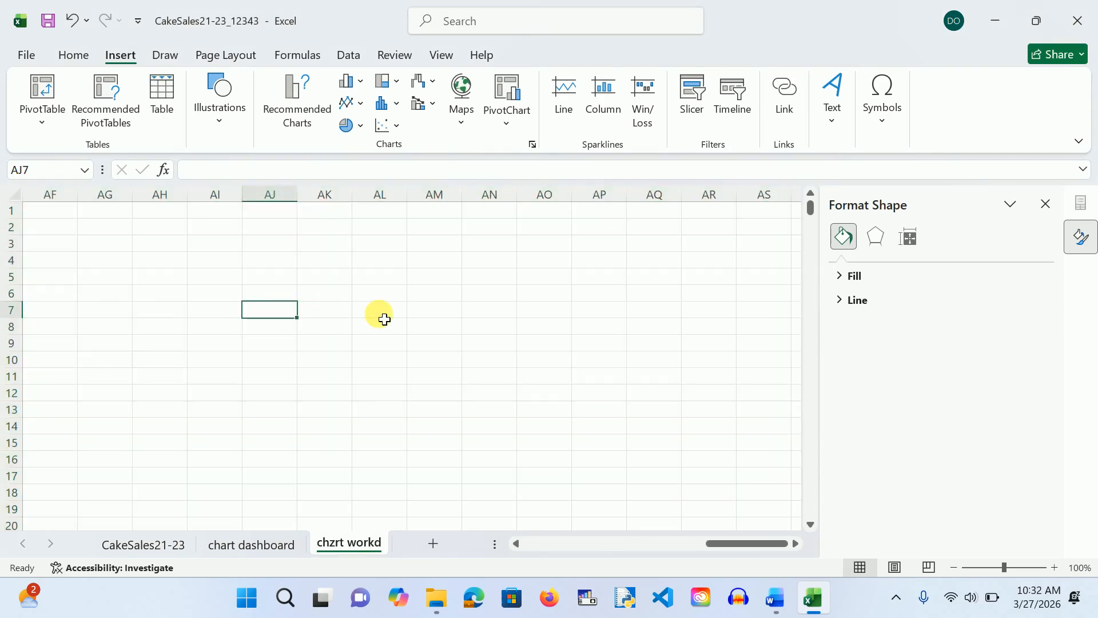
scroll(379, 317, "left", 12)
scroll(379, 316, "left", 15)
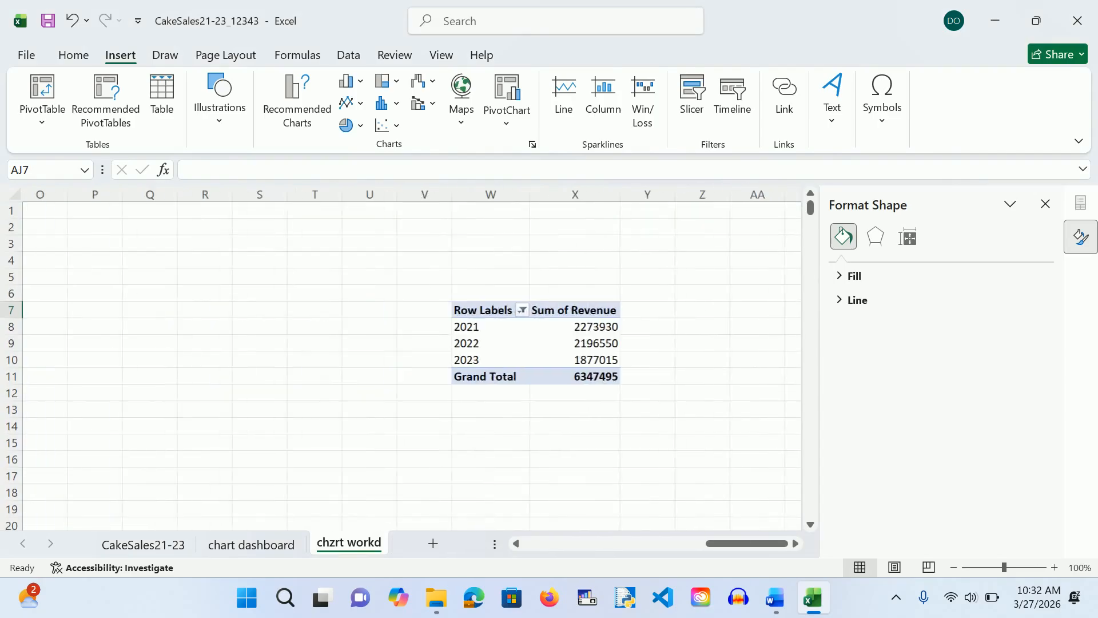
scroll(379, 317, "left", 2)
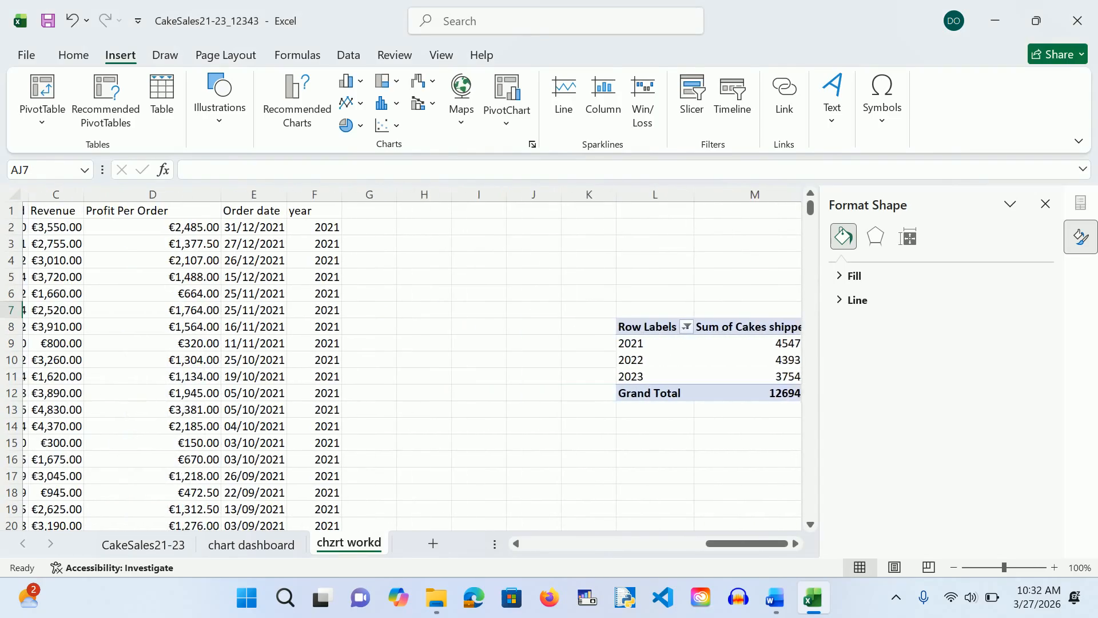
left_click(13, 194)
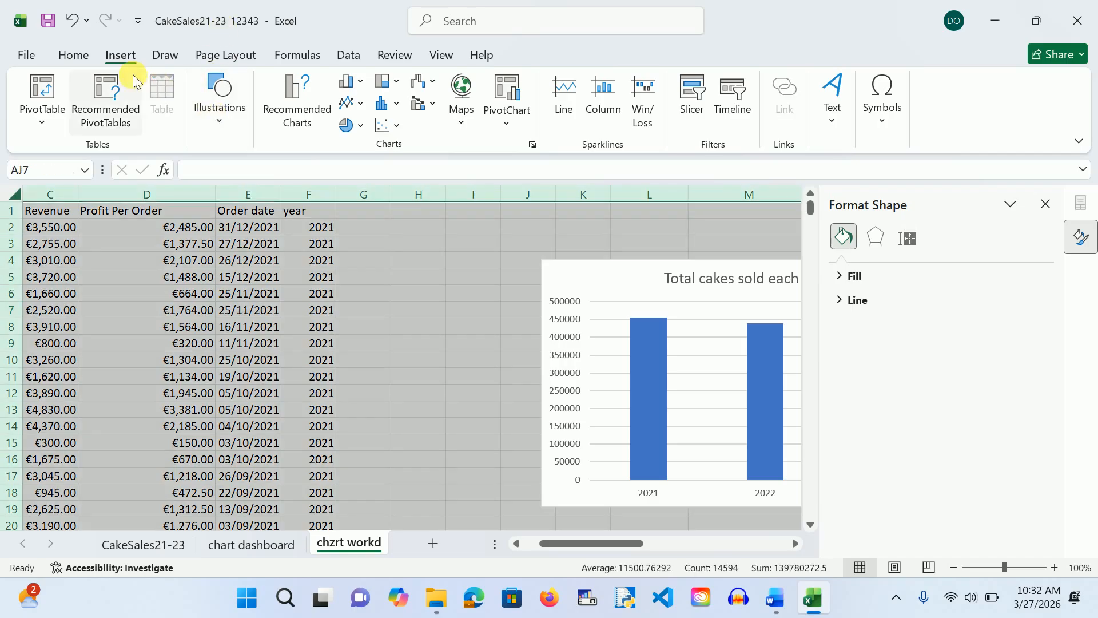
left_click(43, 114)
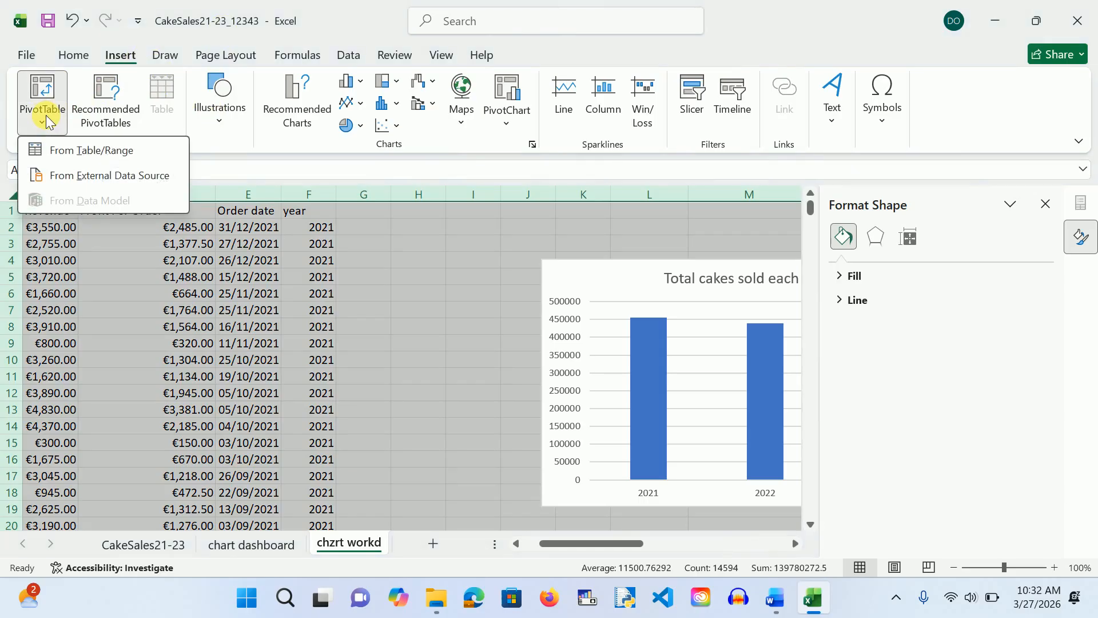
left_click(62, 152)
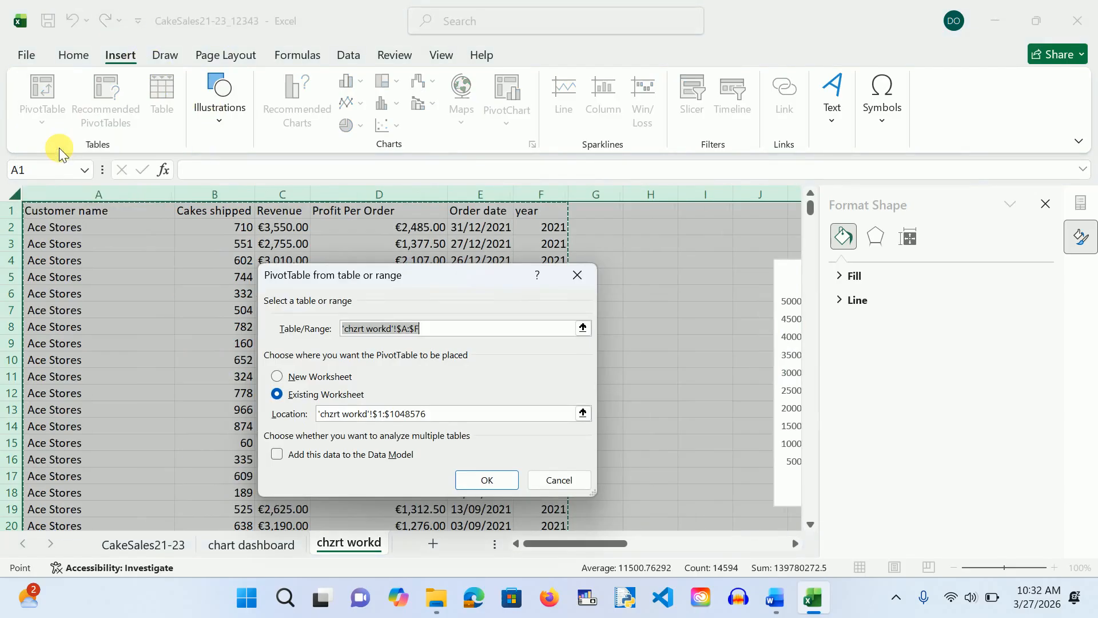
left_click(487, 481)
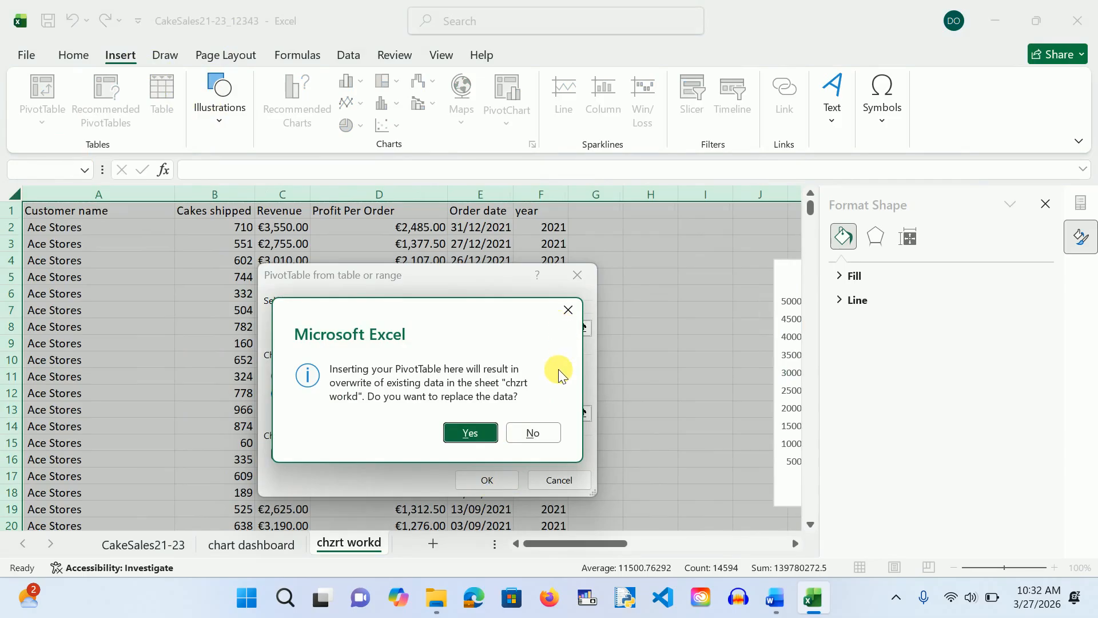
left_click(572, 308)
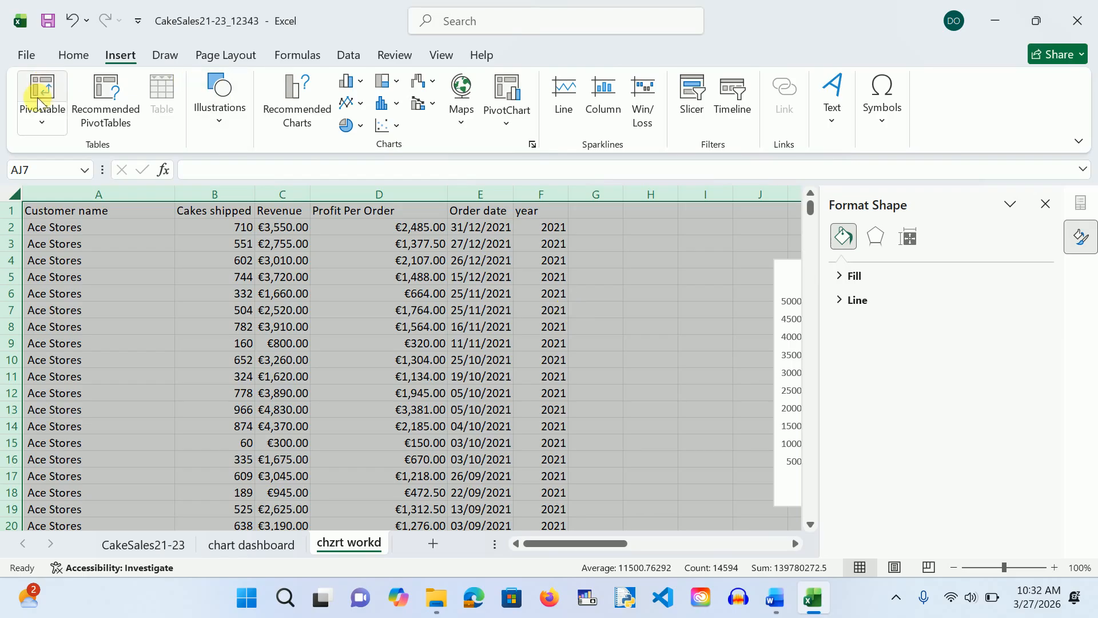
Step: Create an empty PivotTable from the sheet's data at cell AP7
left_click(36, 129)
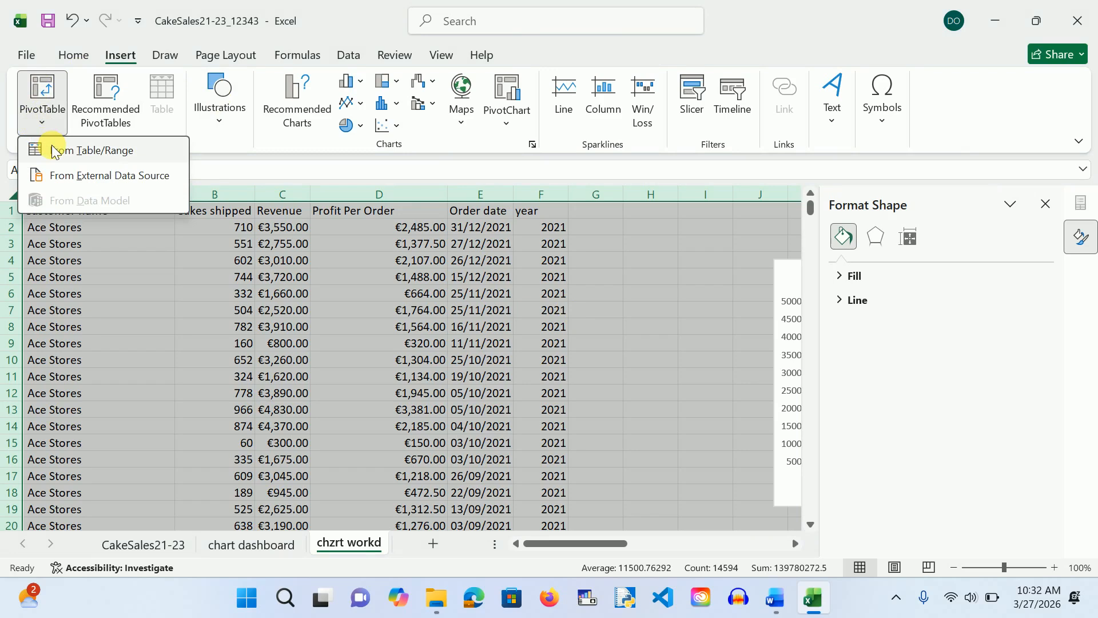
left_click(54, 151)
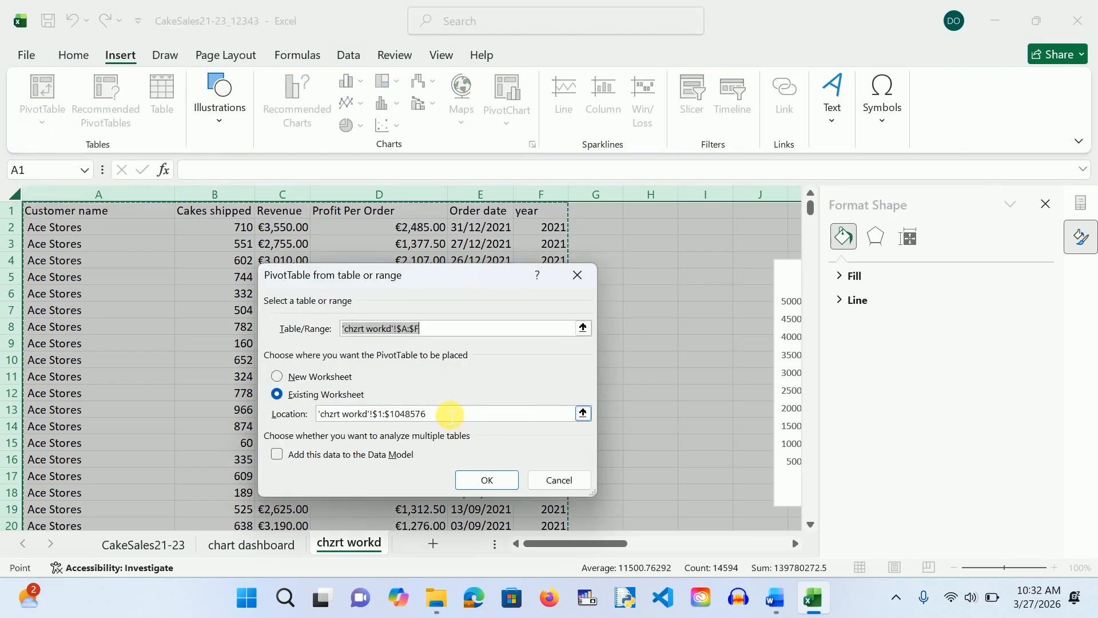
left_click(452, 414)
key("BackSpace")
key("BackSpace")
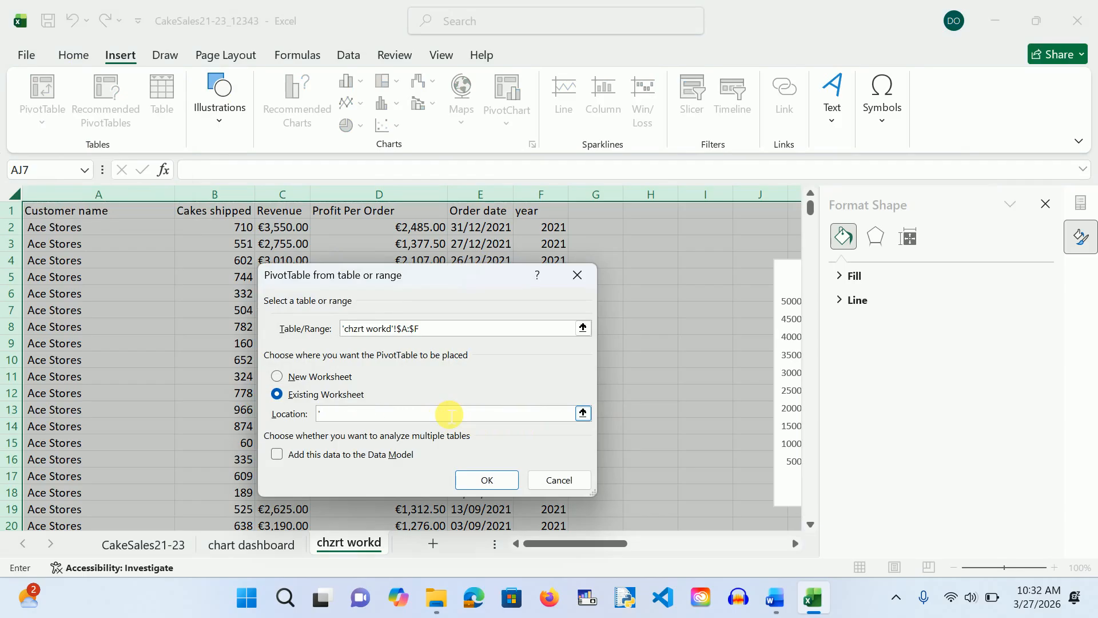
scroll(451, 415, "right", 10)
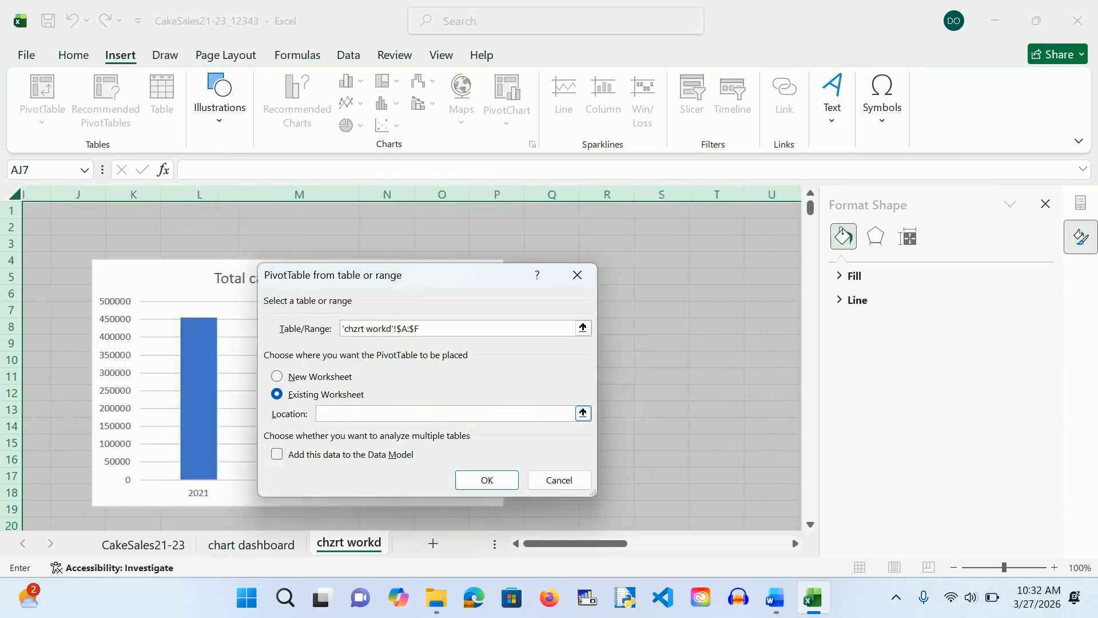
scroll(451, 415, "right", 15)
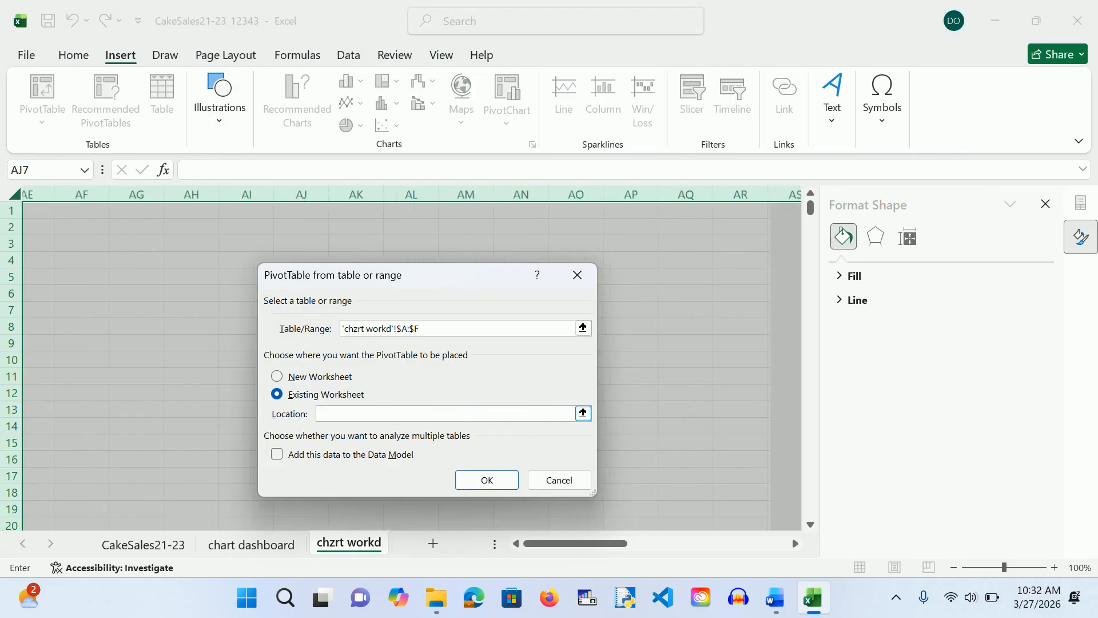
scroll(451, 414, "right", 2)
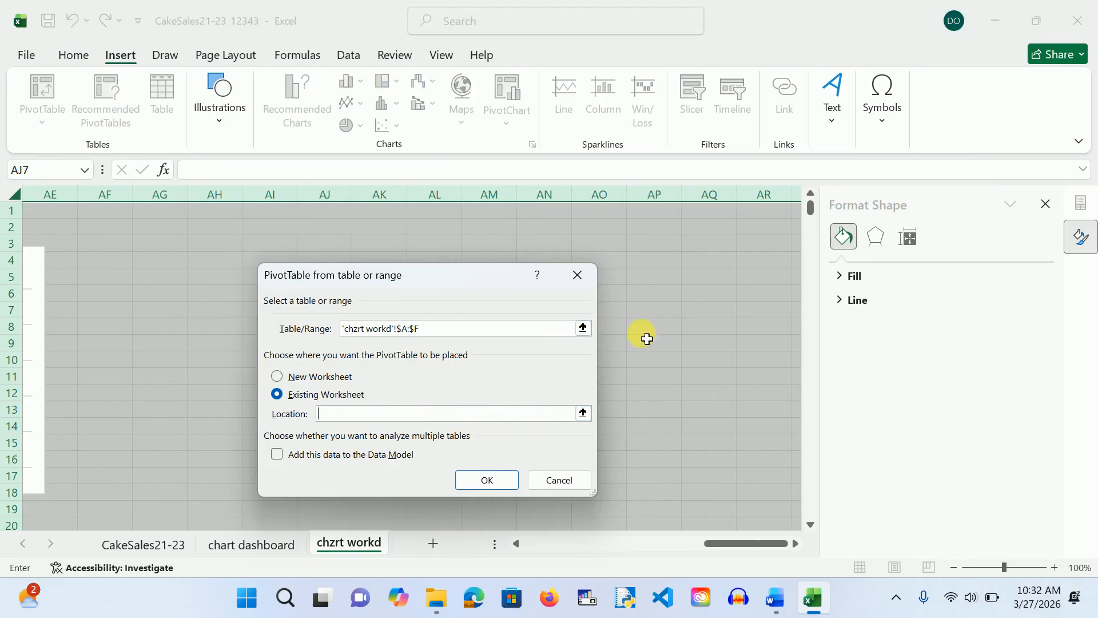
left_click(669, 315)
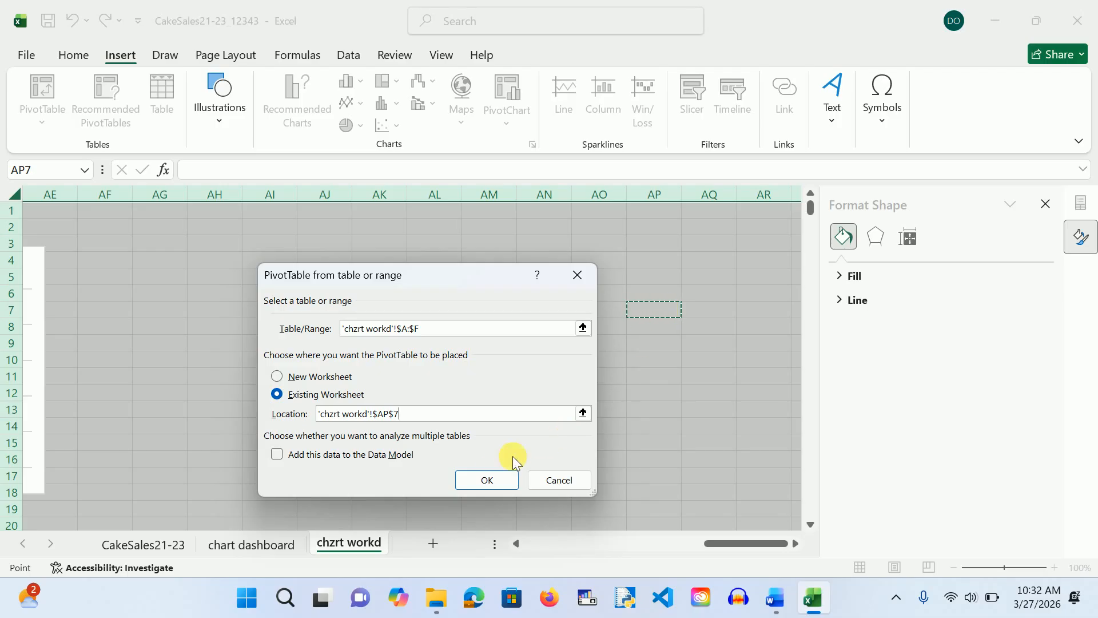
left_click(487, 480)
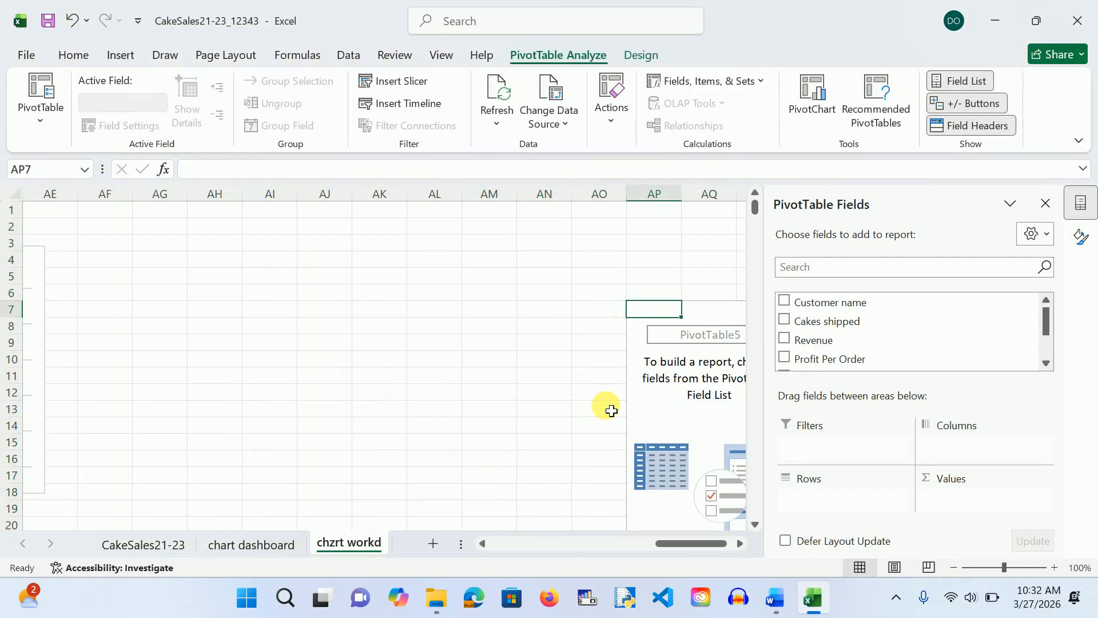
Step: Sum Profit Per Order by year in the pivot table, then select AP7:AQ12
scroll(608, 404, "right", 6)
scroll(495, 399, "right", 1)
scroll(495, 399, "left", 2)
scroll(495, 399, "right", 1)
scroll(495, 399, "right", 2)
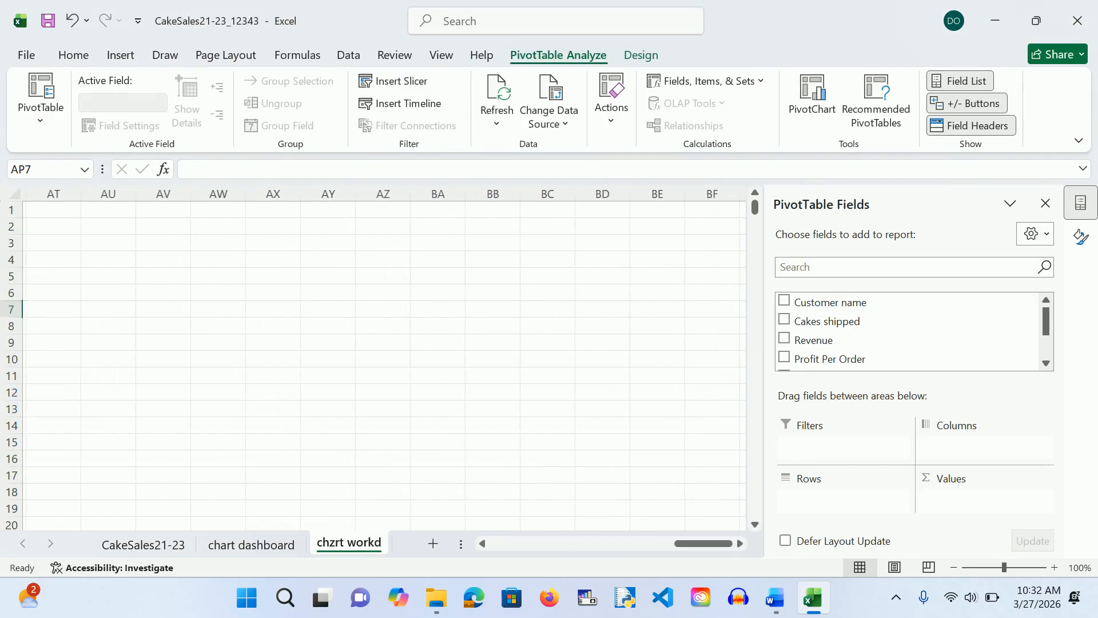
scroll(589, 411, "left", 4)
scroll(590, 411, "right", 1)
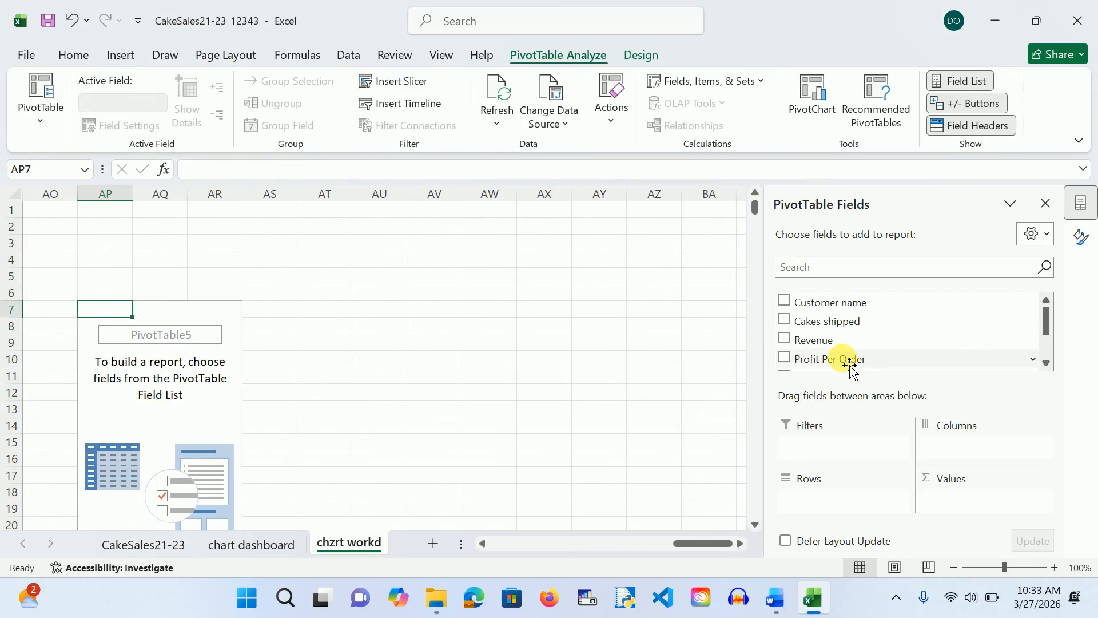
left_click_drag(851, 369, 977, 510)
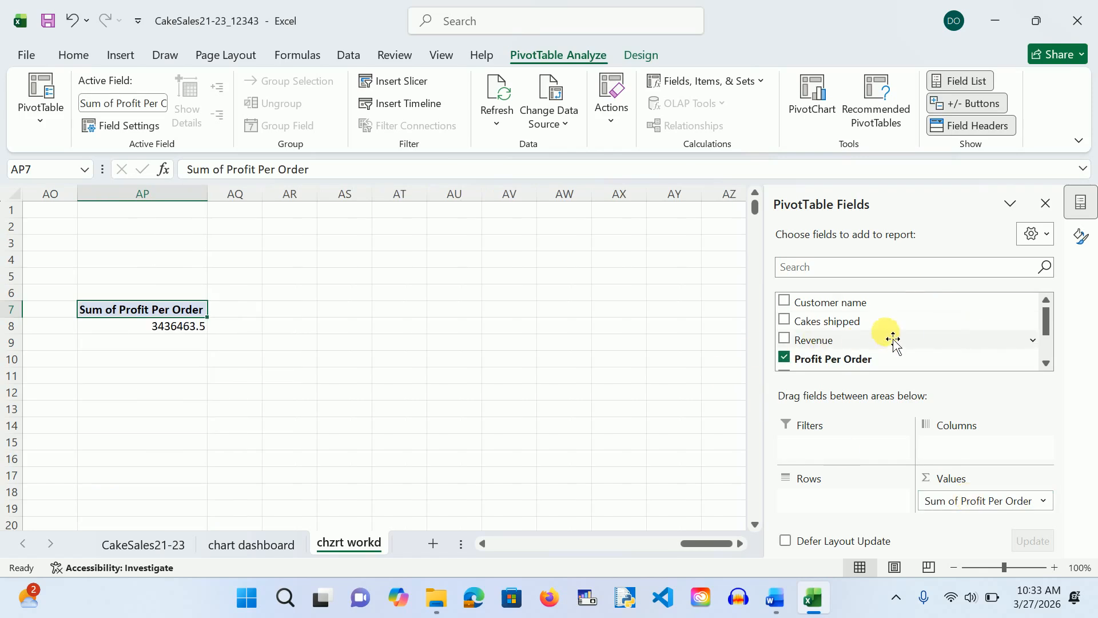
left_click(1047, 364)
left_click(1047, 364)
left_click_drag(806, 353, 842, 507)
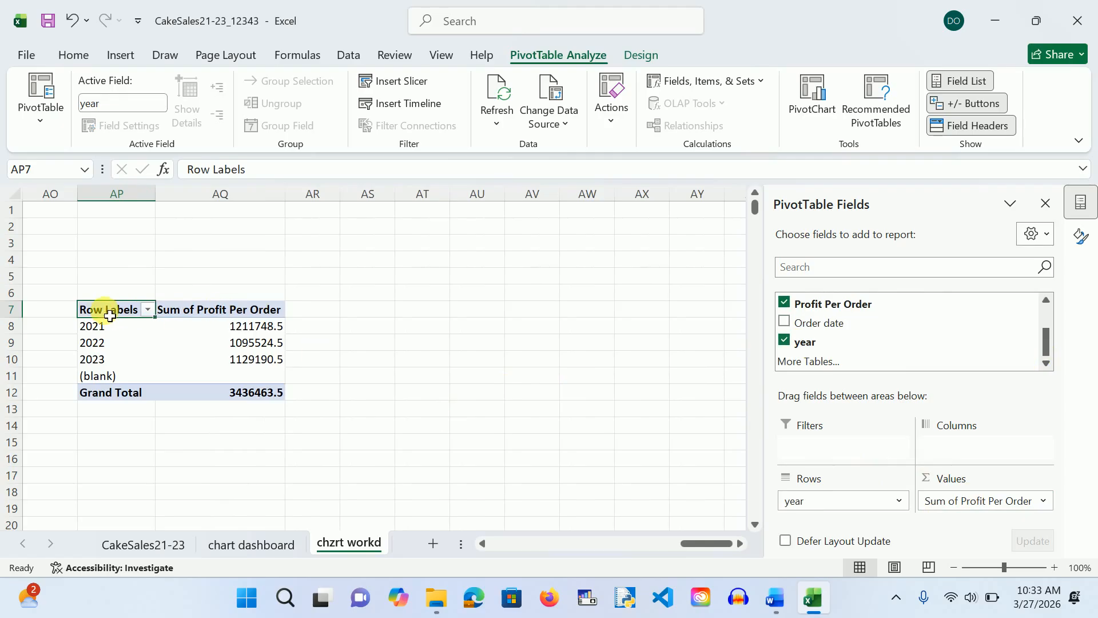
left_click_drag(109, 315, 263, 392)
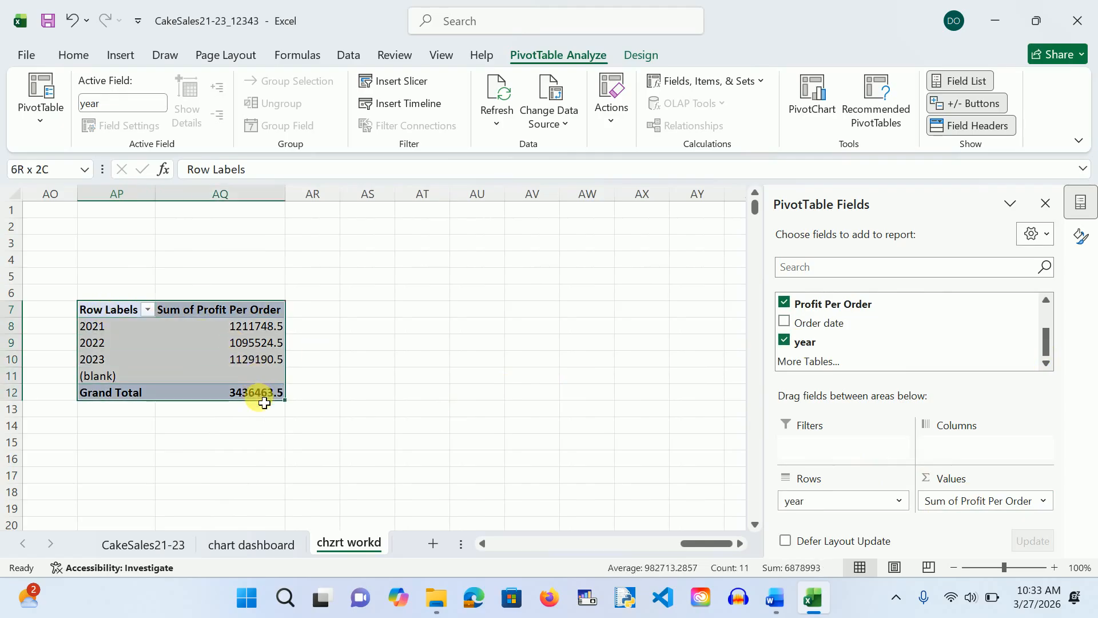
left_click(123, 53)
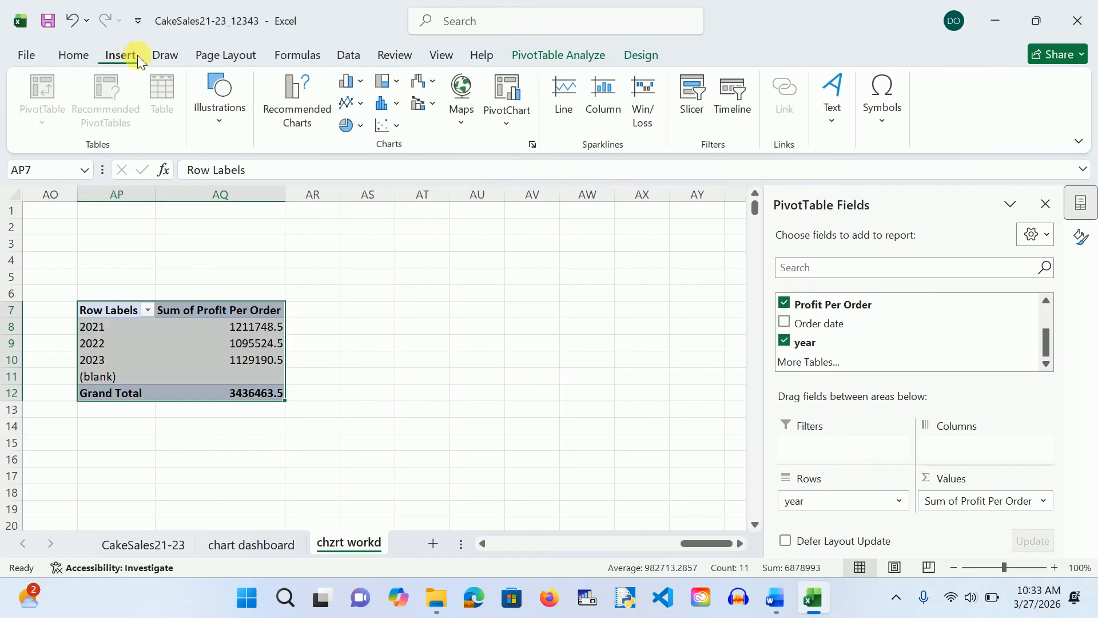
Step: Insert a clustered column pivot chart of profit, filtering out the (blank) year
left_click(358, 83)
left_click(359, 142)
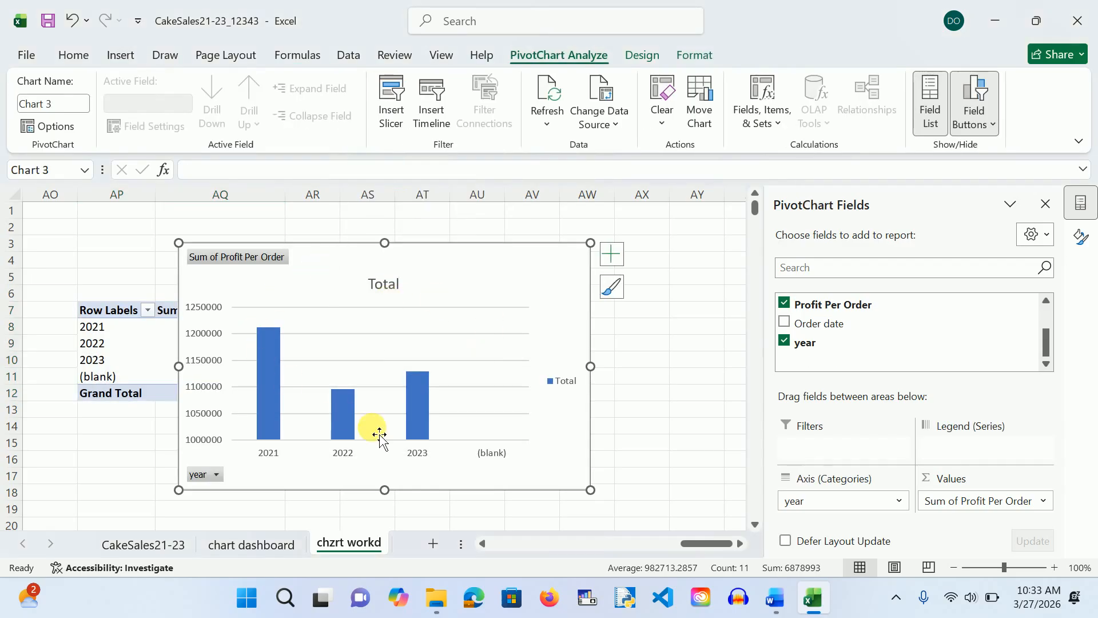
left_click(217, 475)
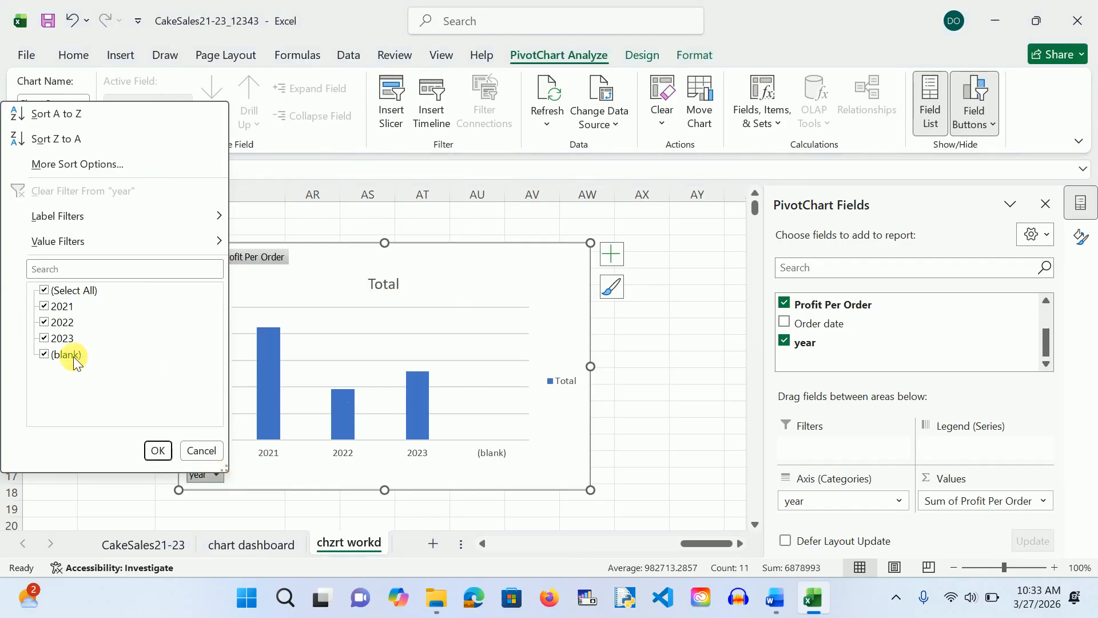
left_click(44, 355)
left_click(165, 455)
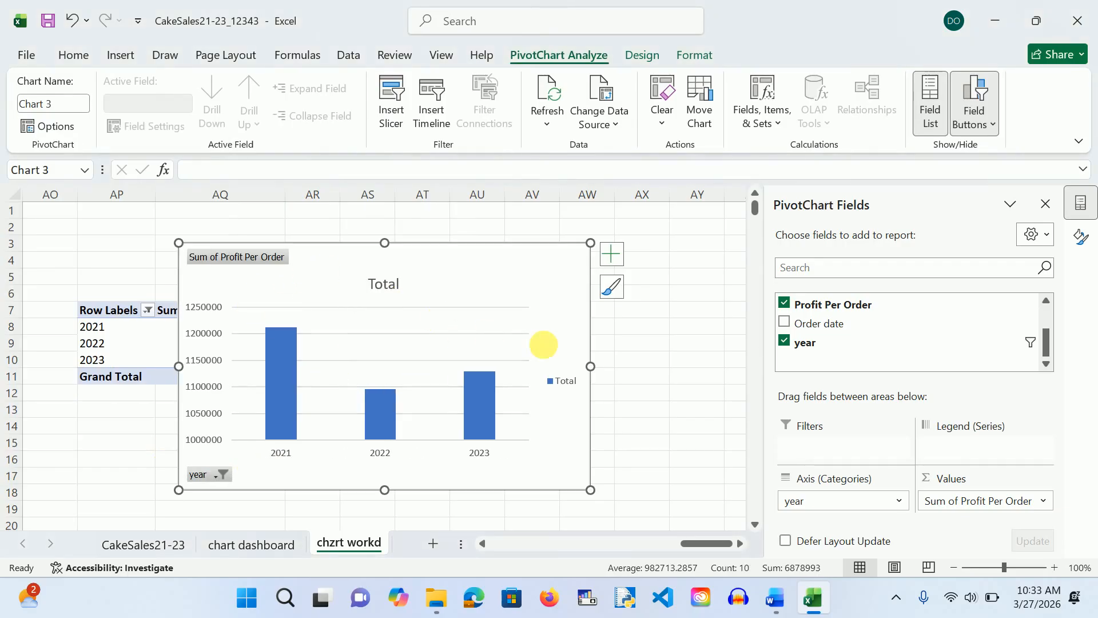
Step: Remove the chart's legend and hide its value and axis field buttons
left_click(616, 264)
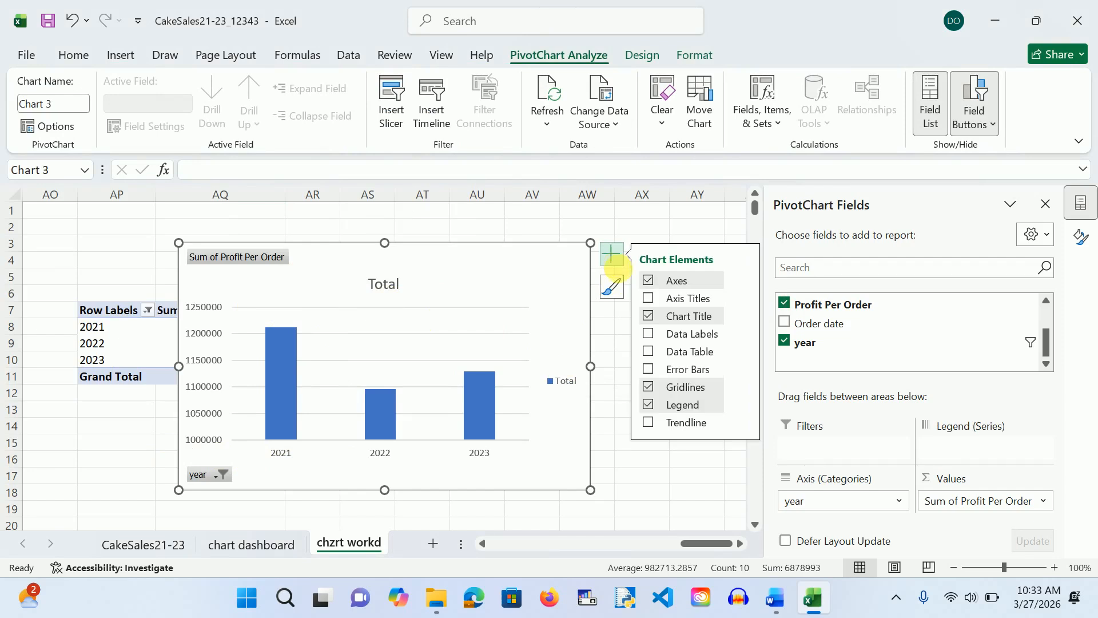
left_click(648, 405)
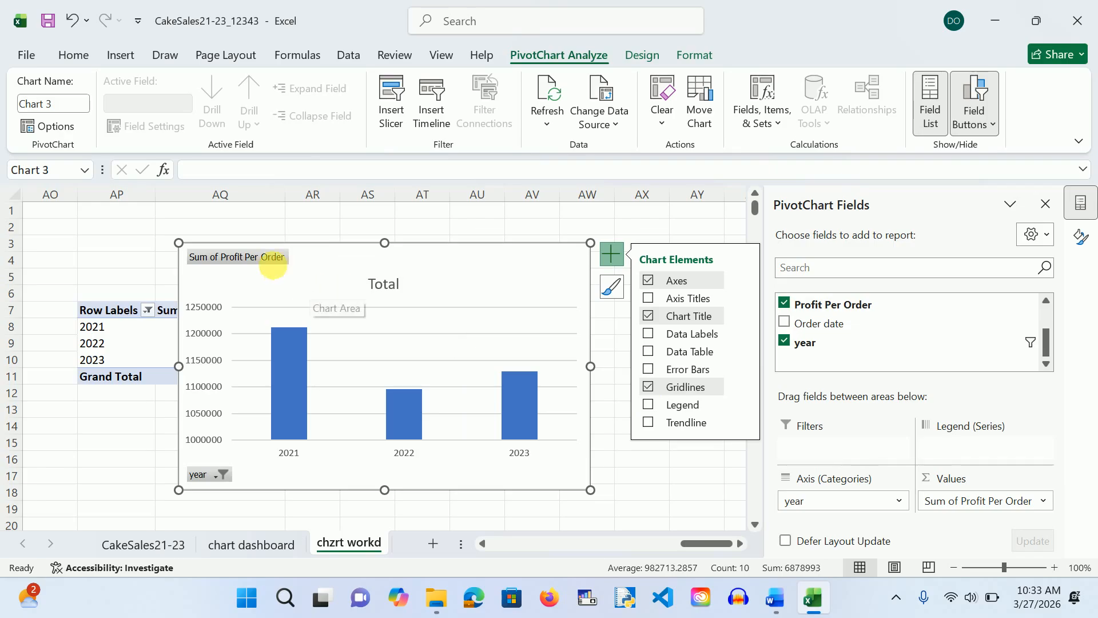
left_click(254, 255)
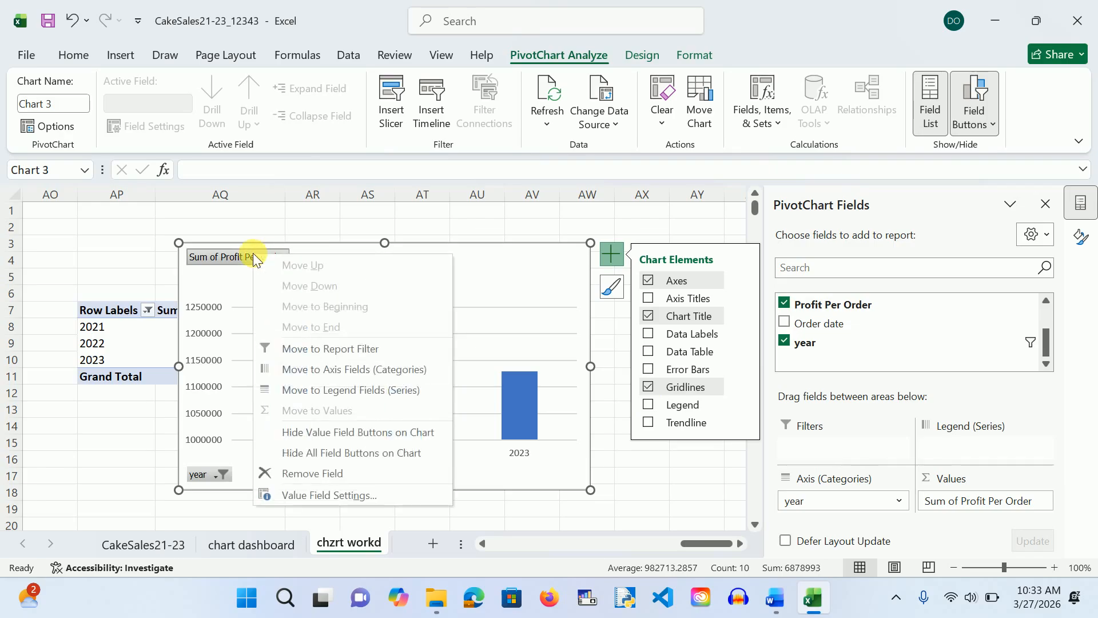
left_click(310, 435)
left_click(207, 472)
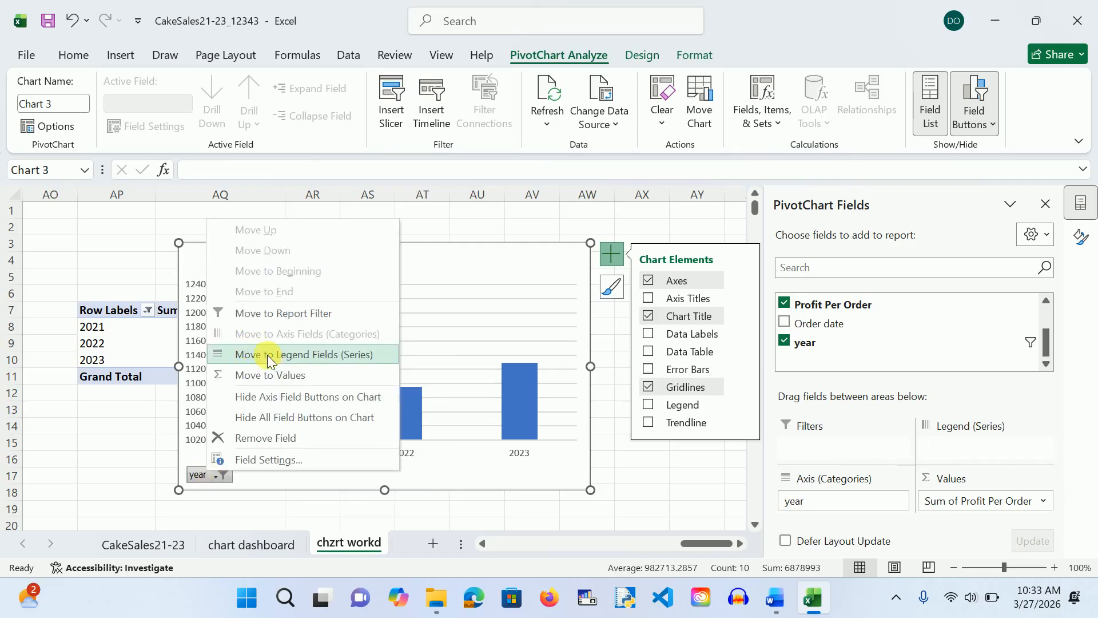
left_click(256, 399)
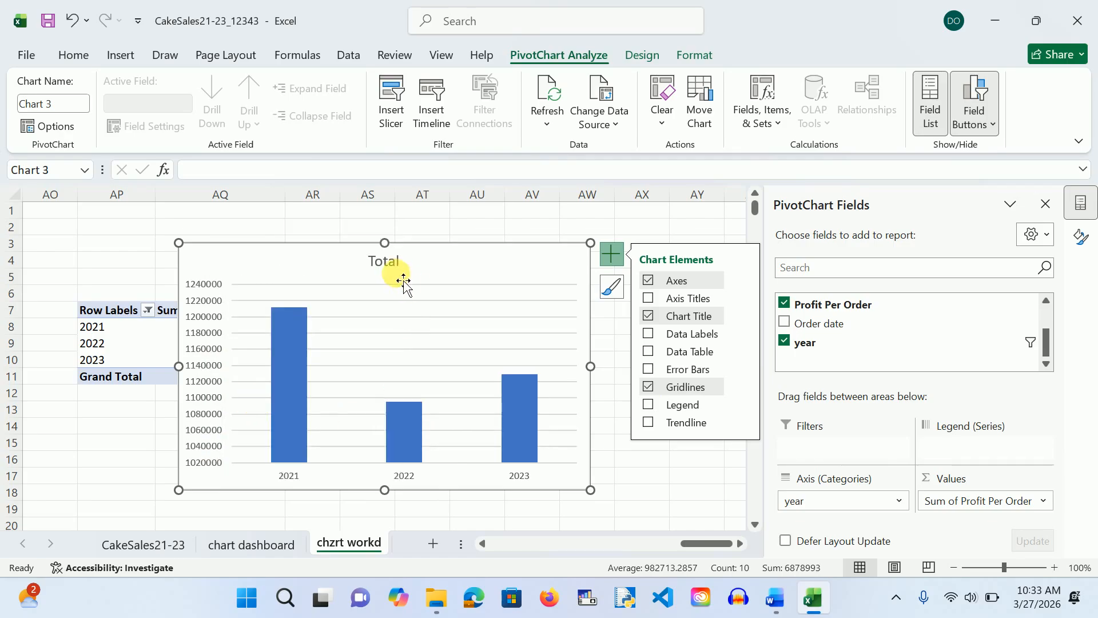
Step: Extend the profit chart title from 'Total' to 'Total profit for each year'
left_click(394, 265)
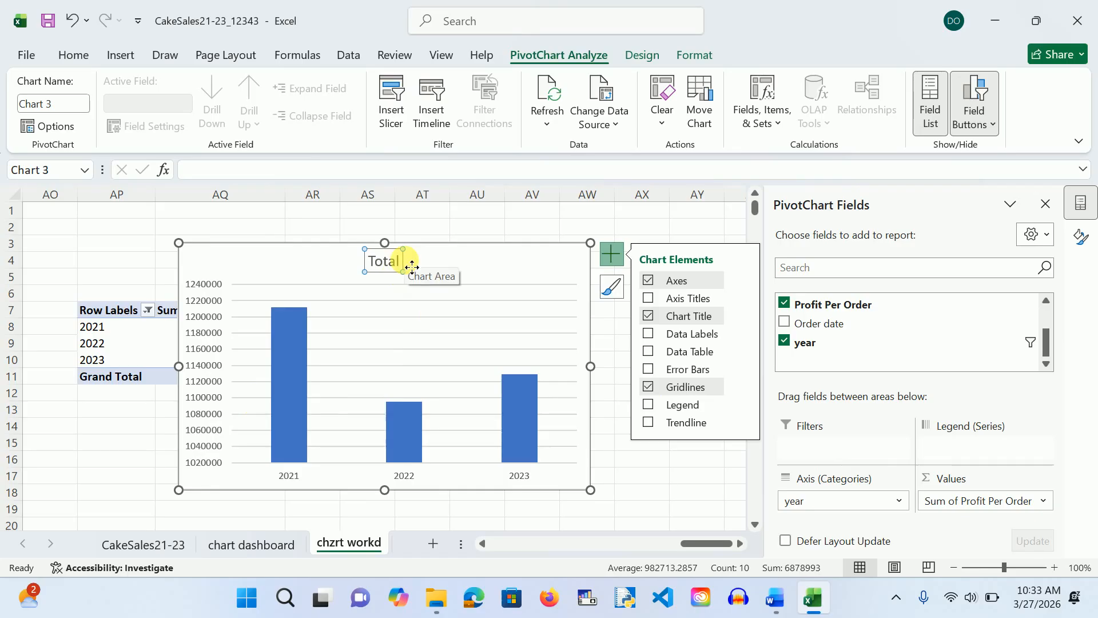
left_click(400, 263)
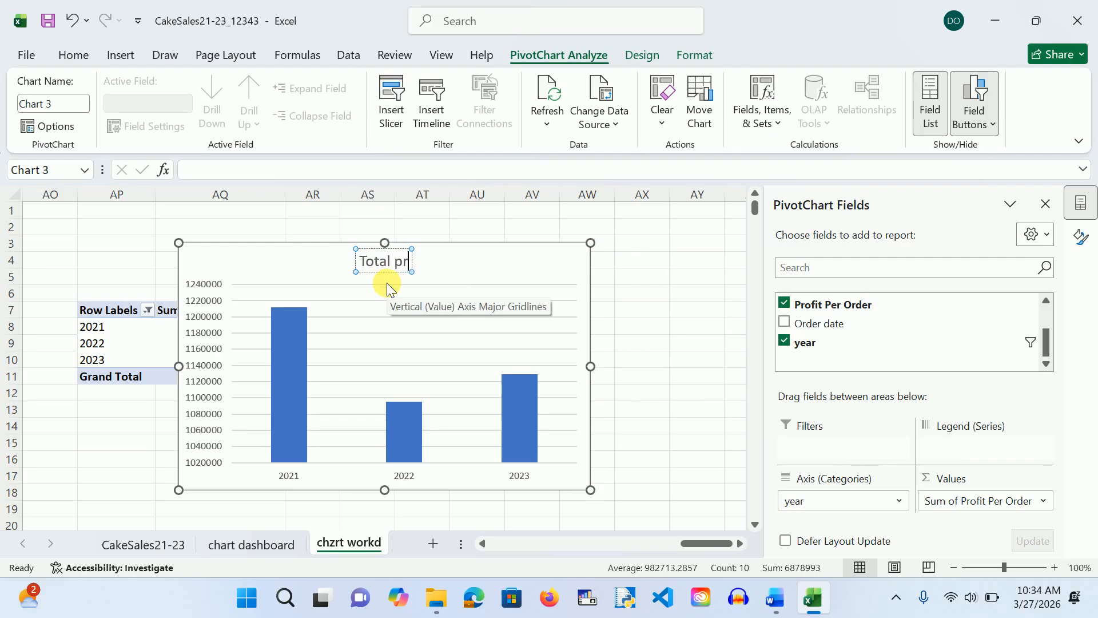
type("profi")
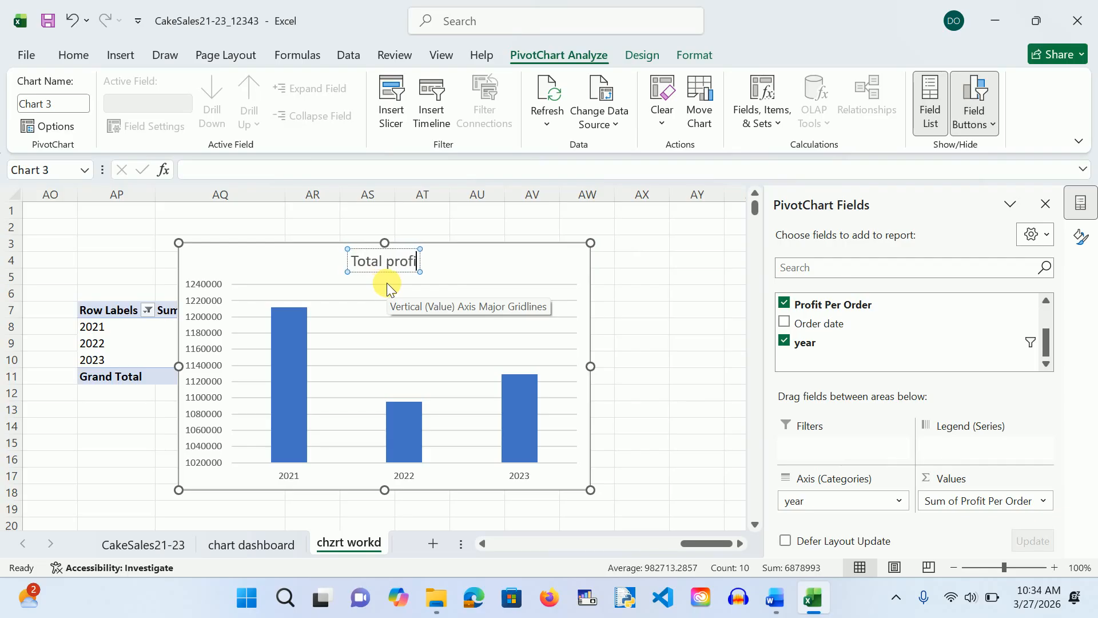
type("t for")
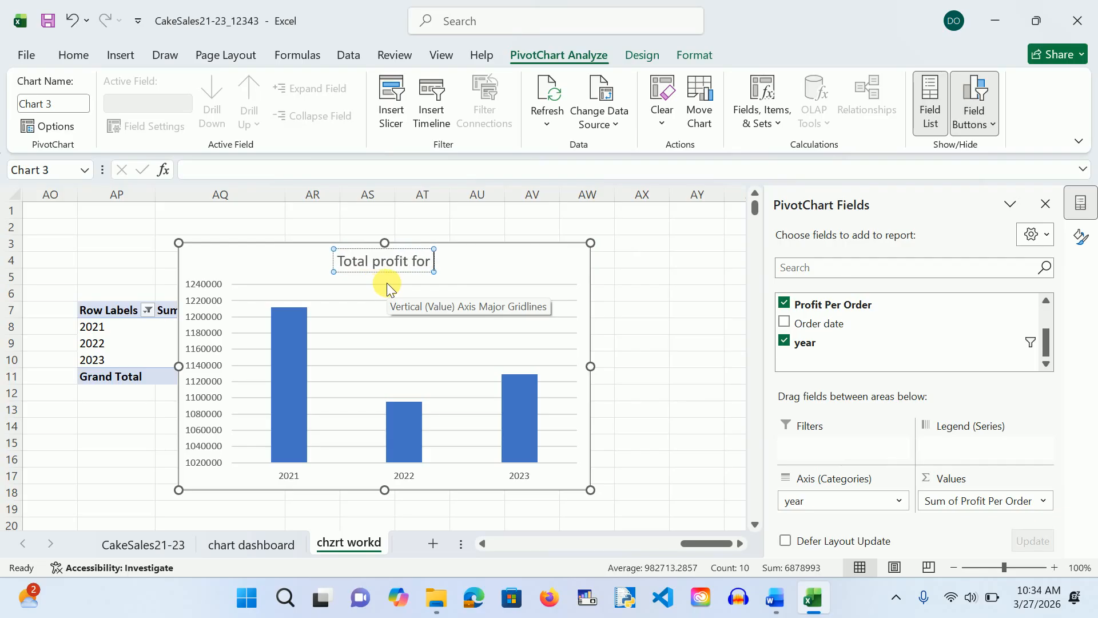
type(" each year")
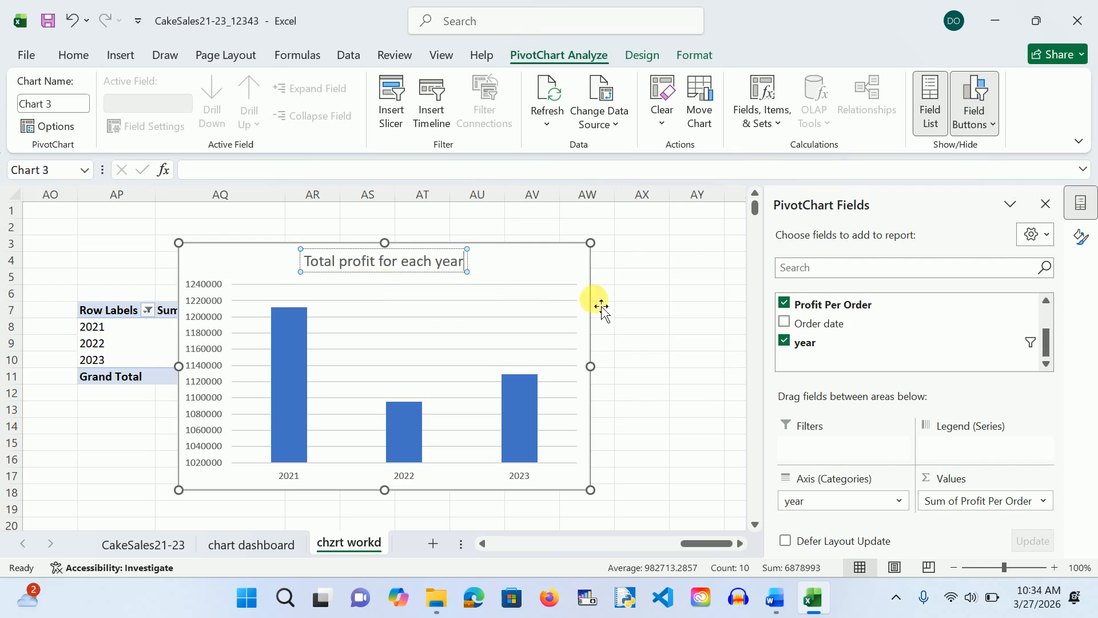
left_click(622, 298)
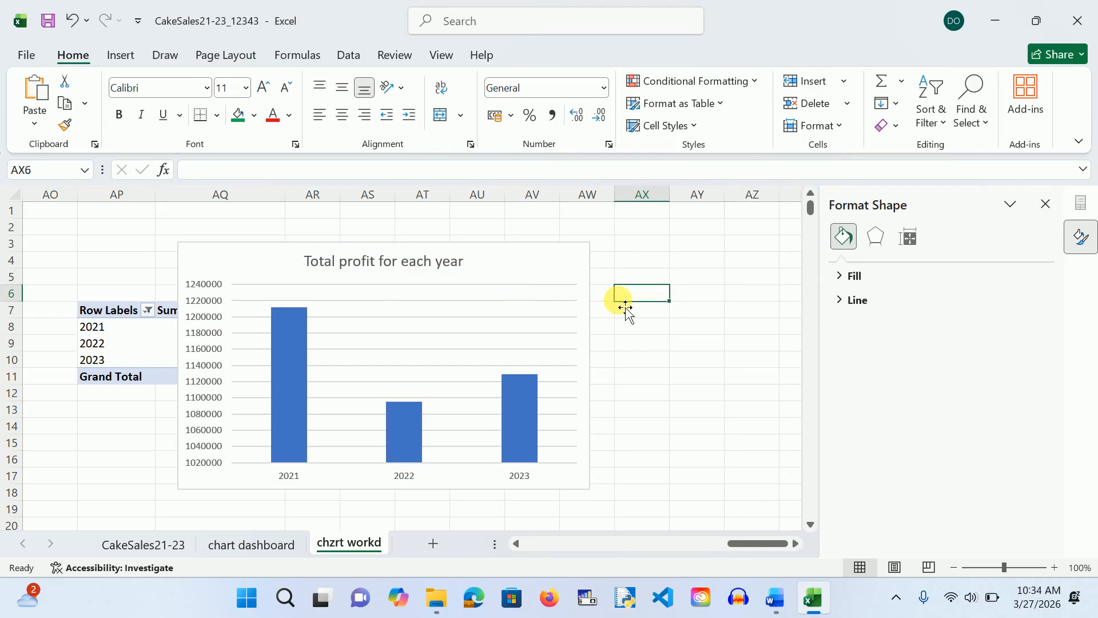
Step: Copy the profit chart and paste it at B18 on the dashboard, under the cakes-sold chart
right_click(496, 270)
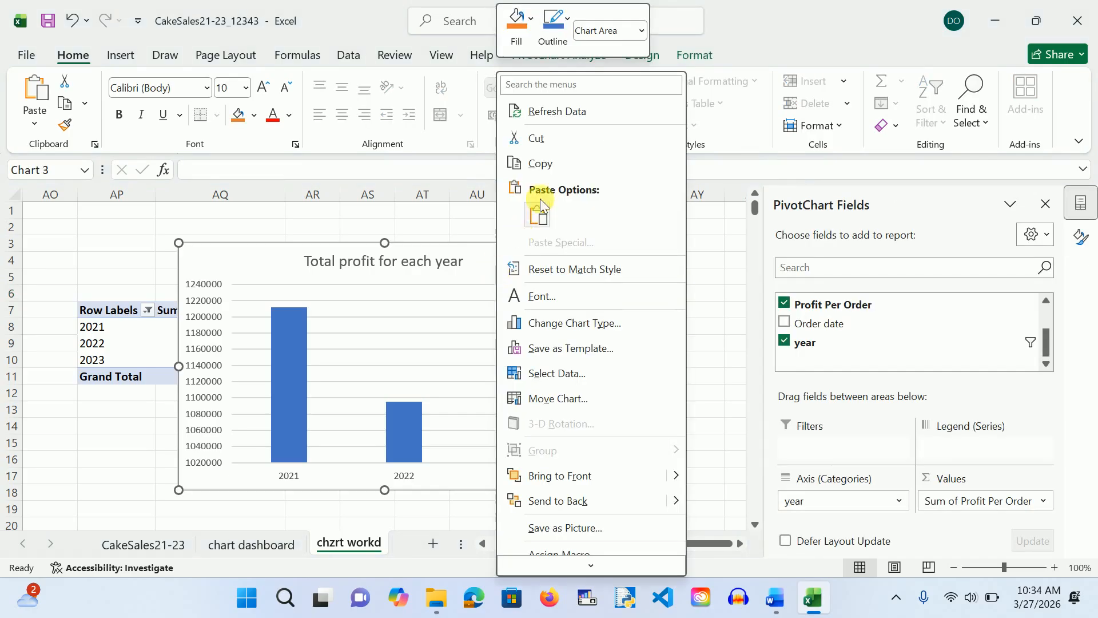
left_click(551, 163)
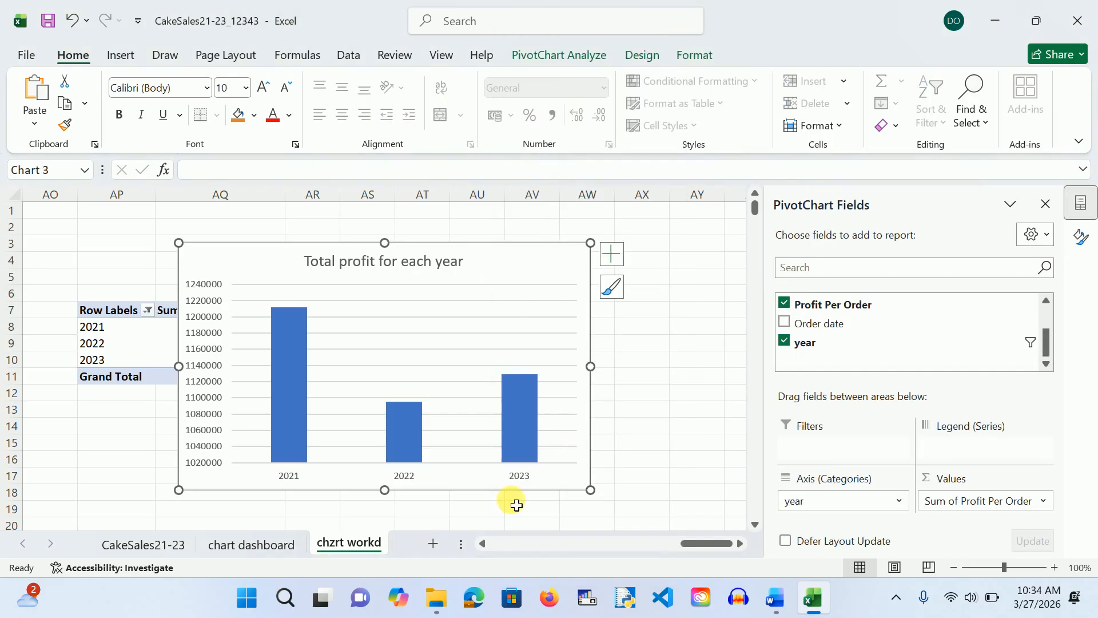
left_click(237, 543)
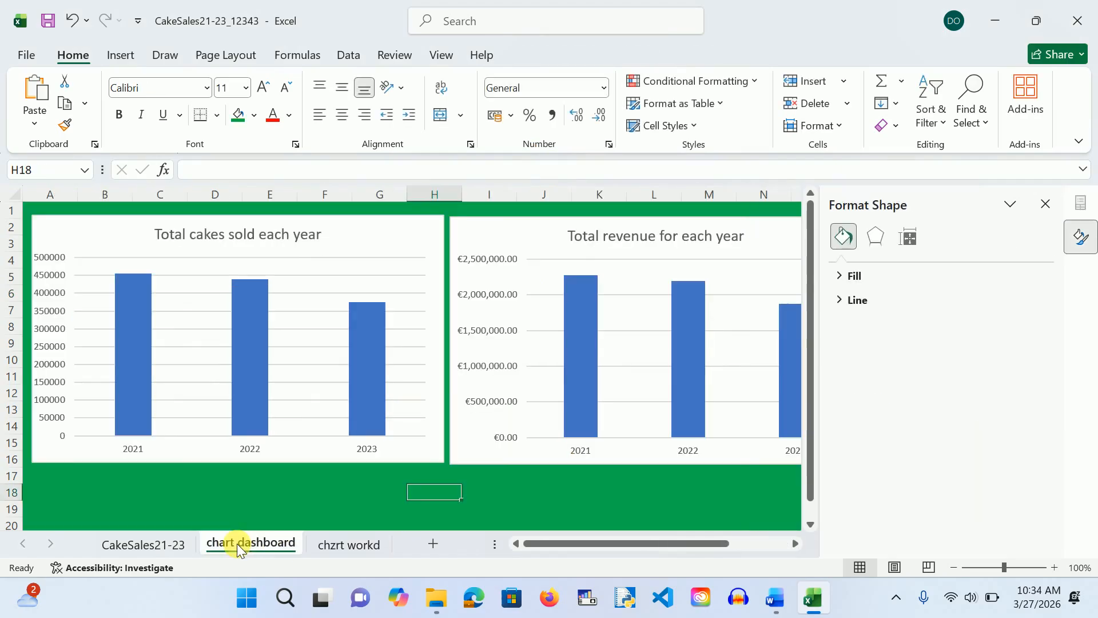
scroll(729, 421, "down", 3)
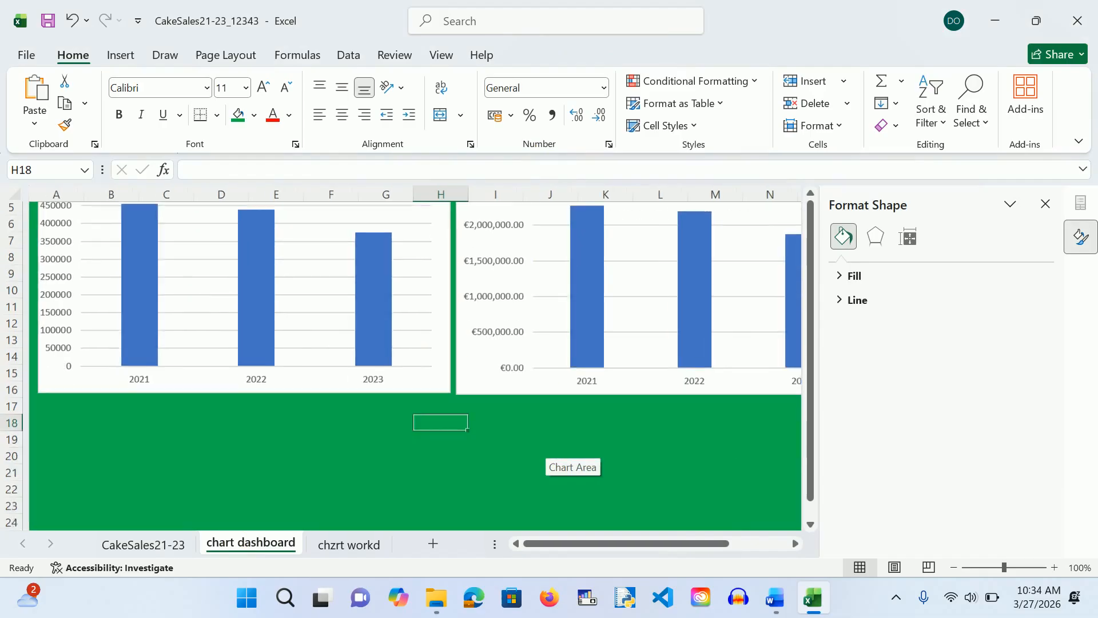
left_click(240, 346)
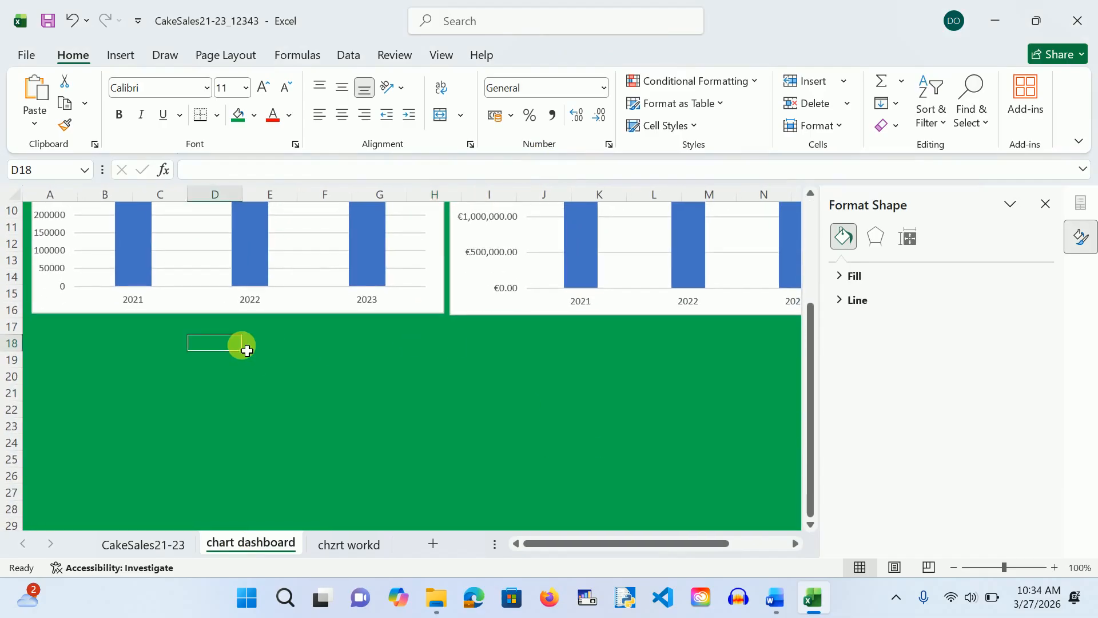
left_click(121, 344)
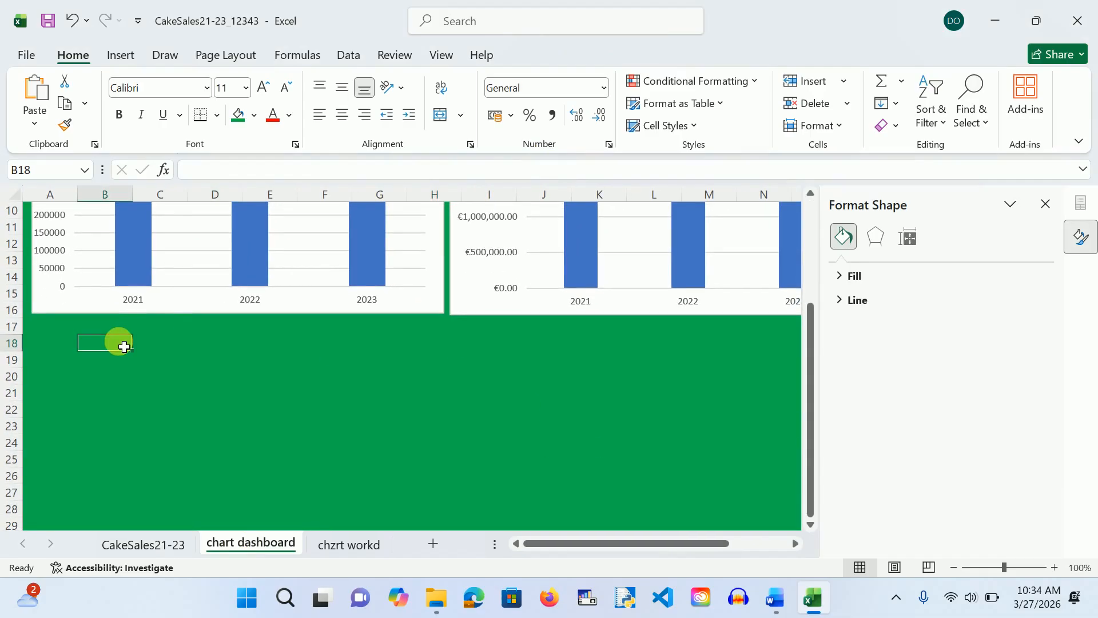
key("ctrl+v")
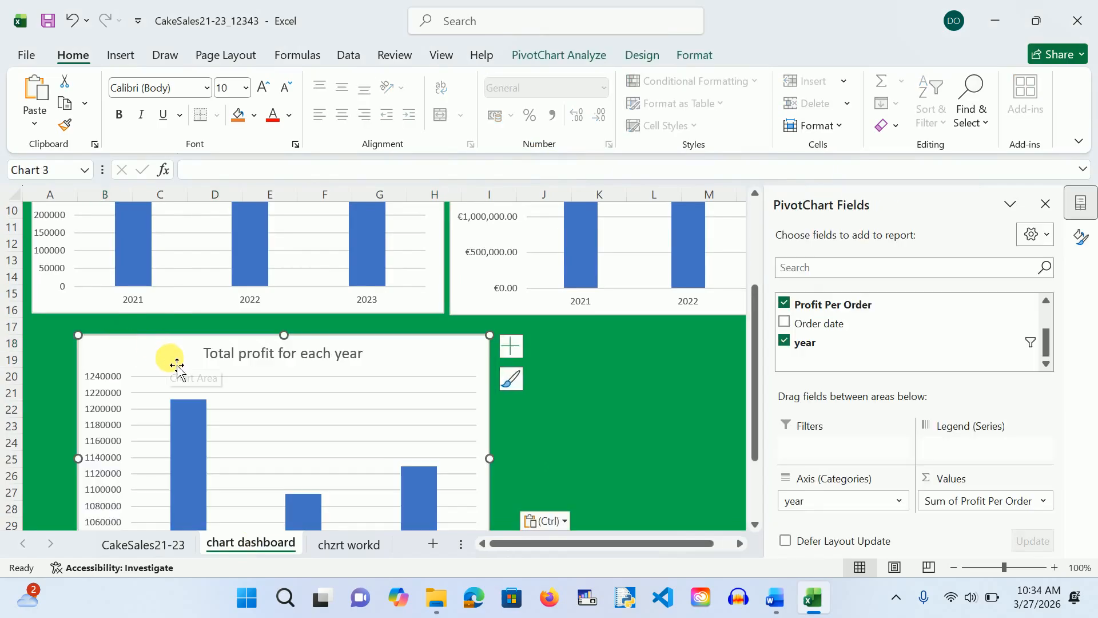
left_click_drag(163, 358, 123, 343)
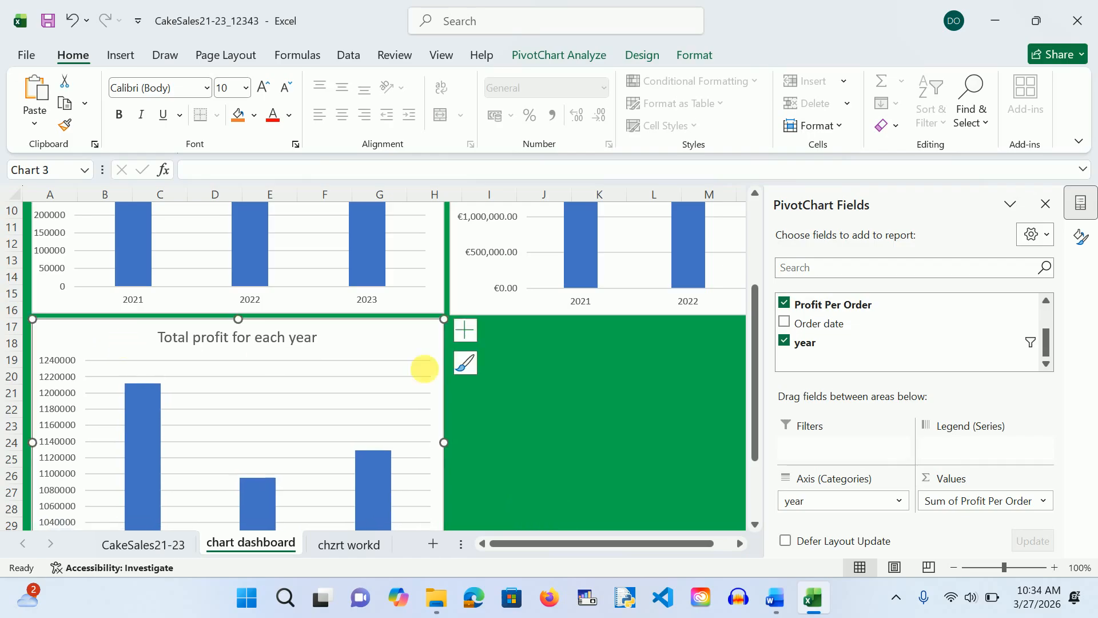
left_click(514, 345)
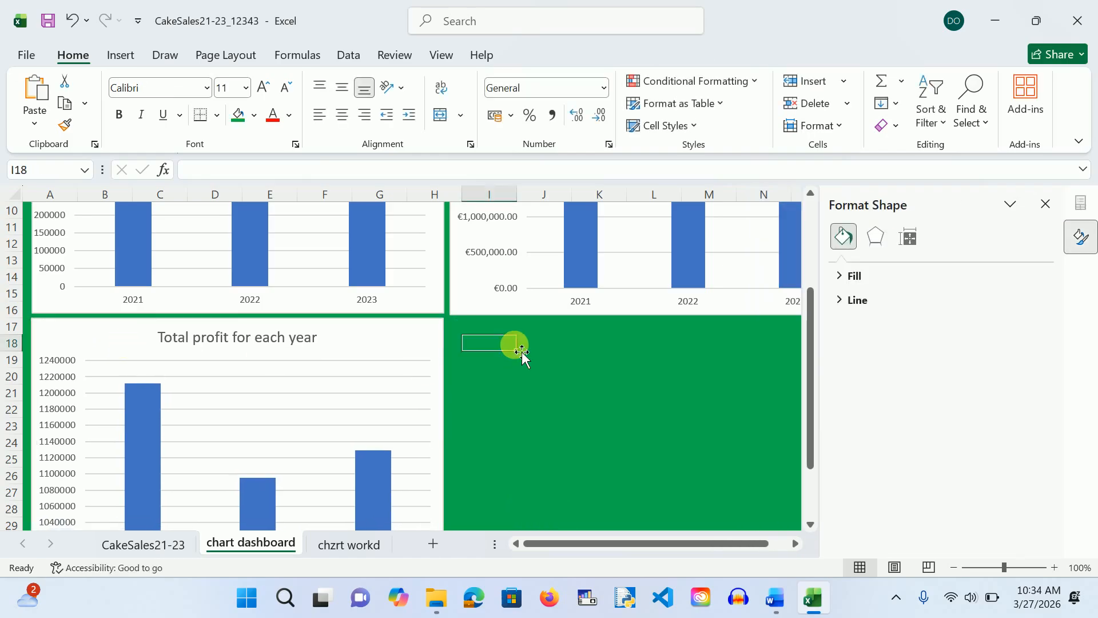
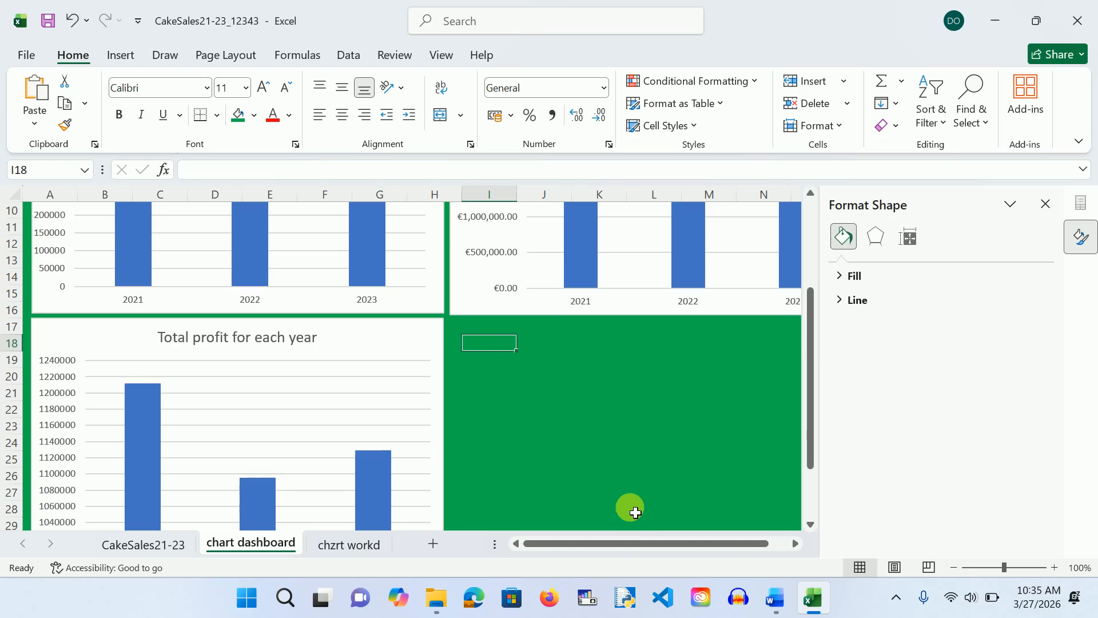
Step: Switch to the 'chzrt workd' sheet and scroll back to column A to show the source data
left_click(343, 548)
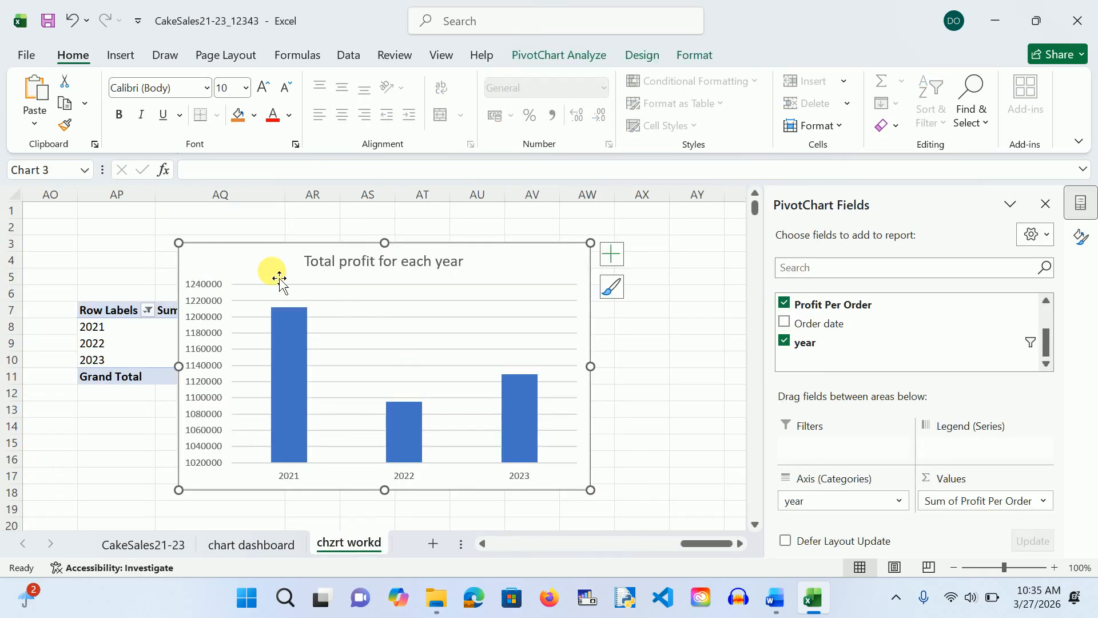
scroll(383, 361, "left", 10)
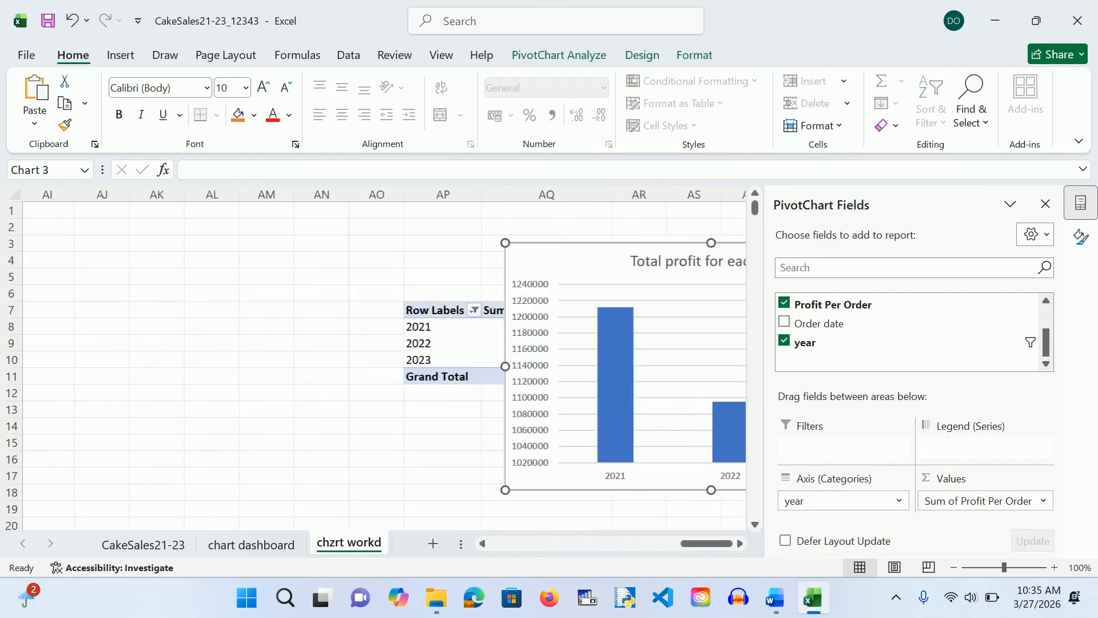
scroll(383, 360, "left", 8)
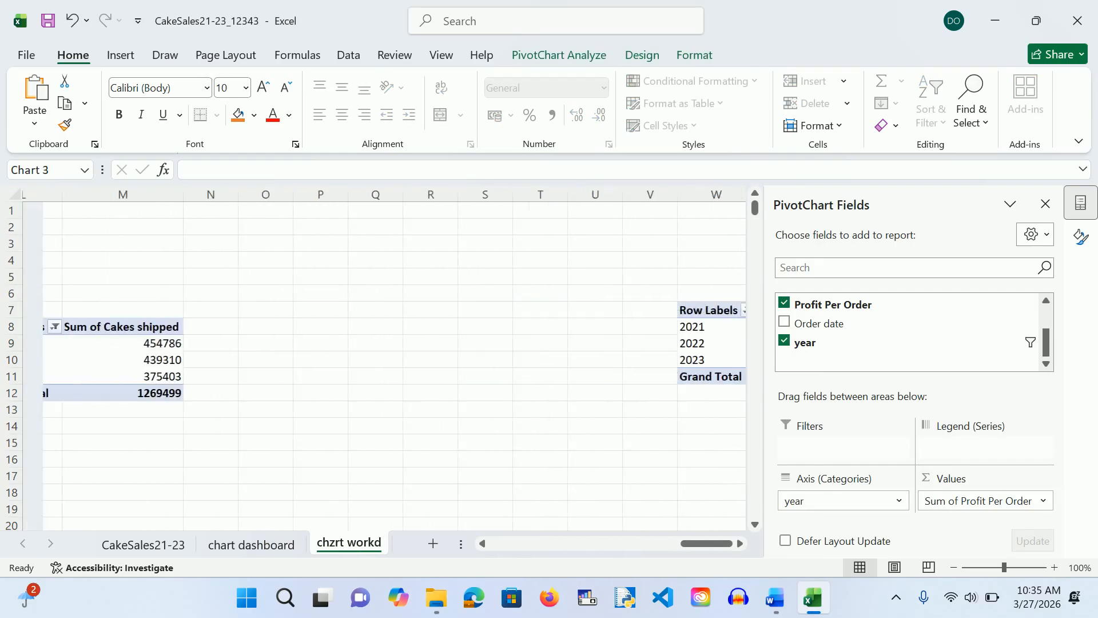
scroll(384, 360, "left", 2)
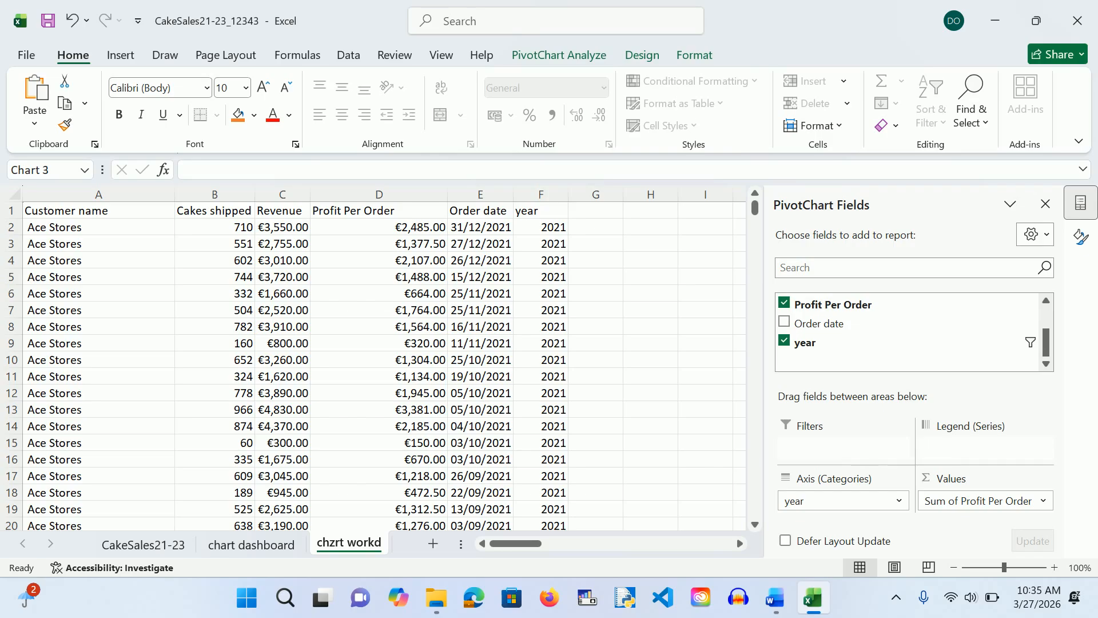
scroll(383, 360, "left", 1)
scroll(383, 361, "right", 1)
Step: Select the worksheet's data and start a PivotTable from the table/range
key("ctrl+a")
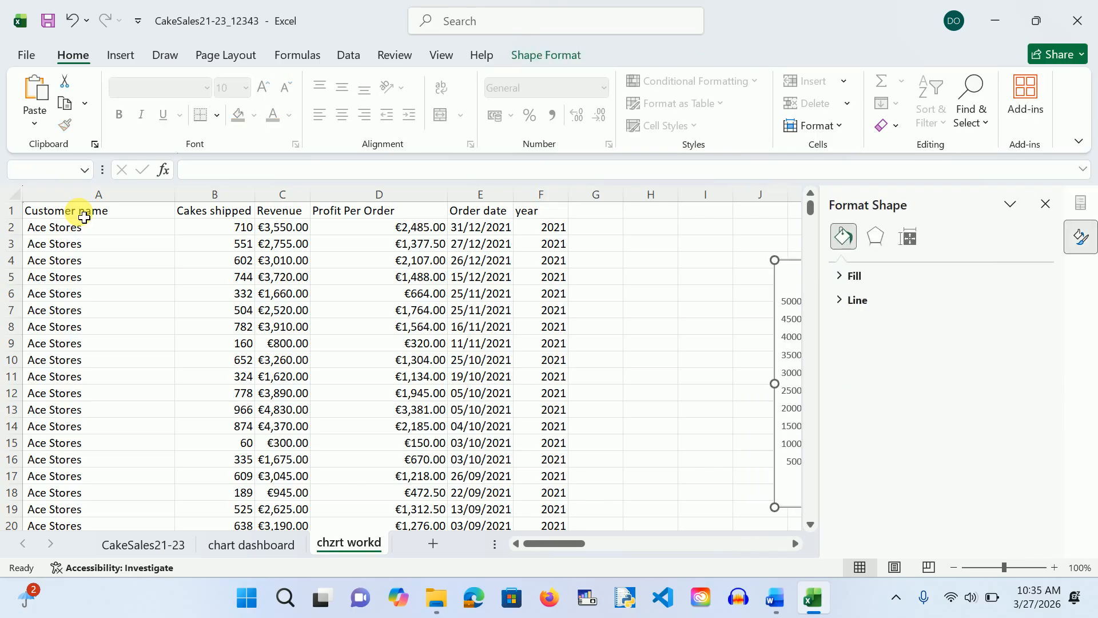
left_click(591, 300)
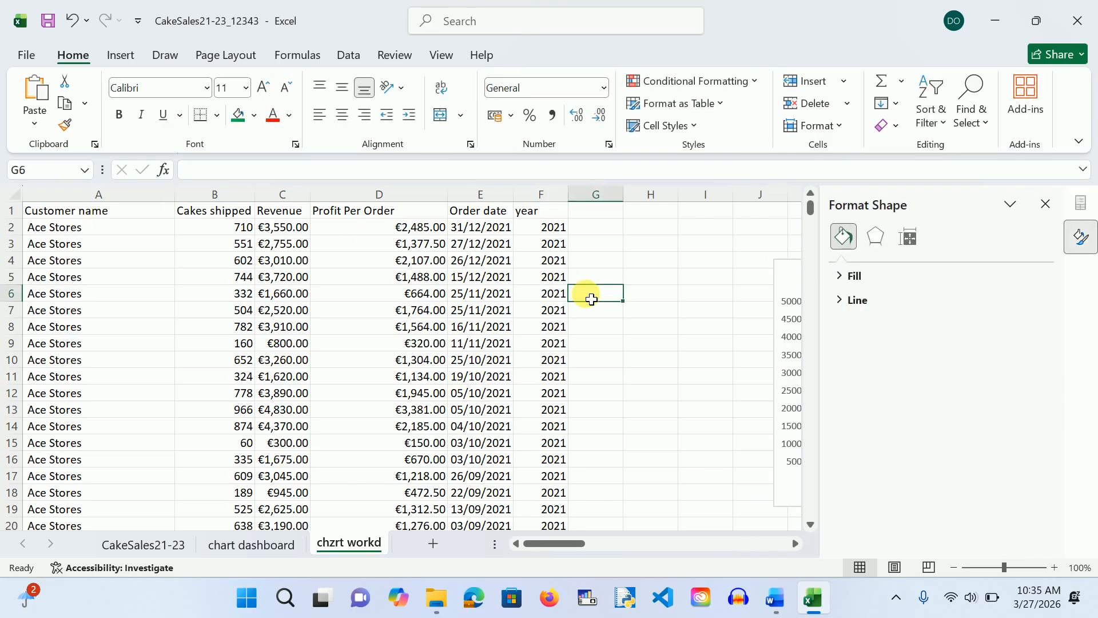
key("ctrl+a")
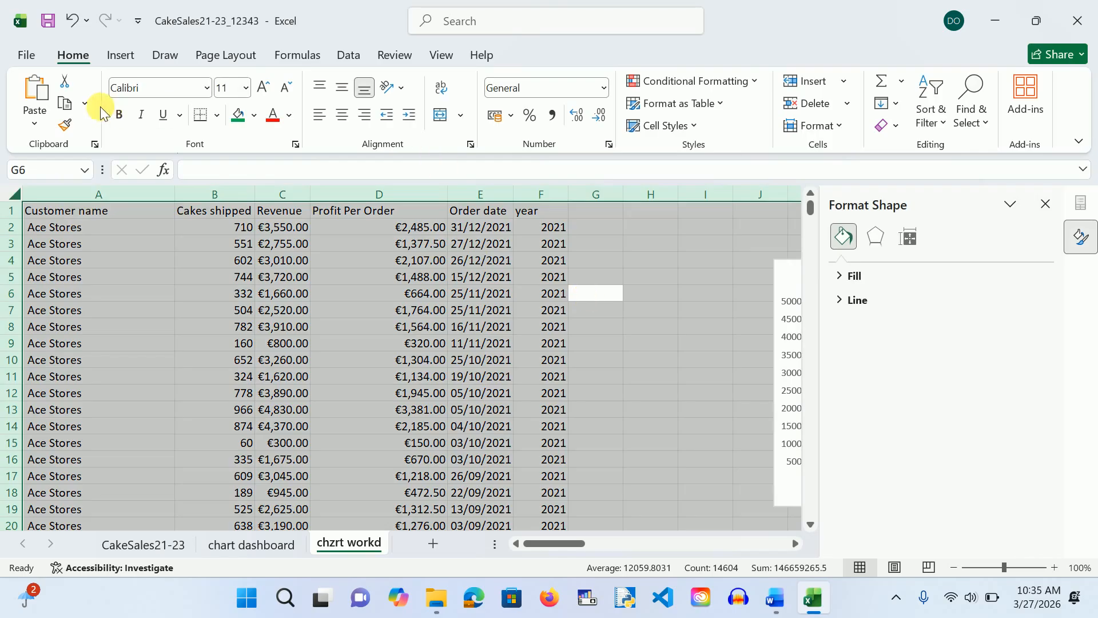
left_click(127, 54)
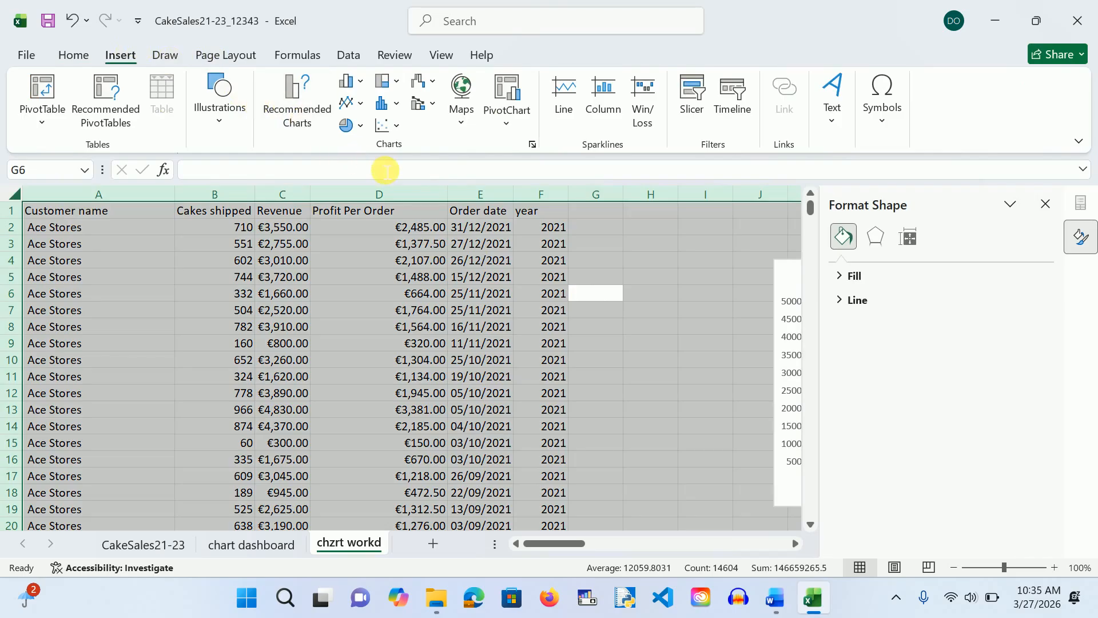
left_click(48, 121)
left_click(69, 151)
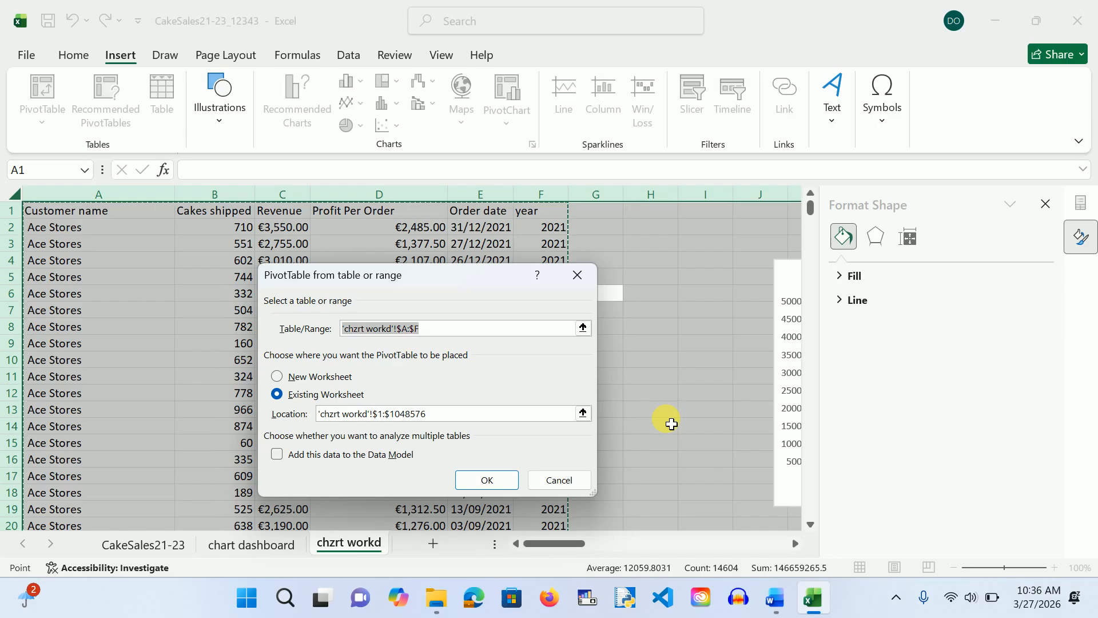
Step: Place the new empty PivotTable at cell BJ8 on the same sheet
left_click(470, 419)
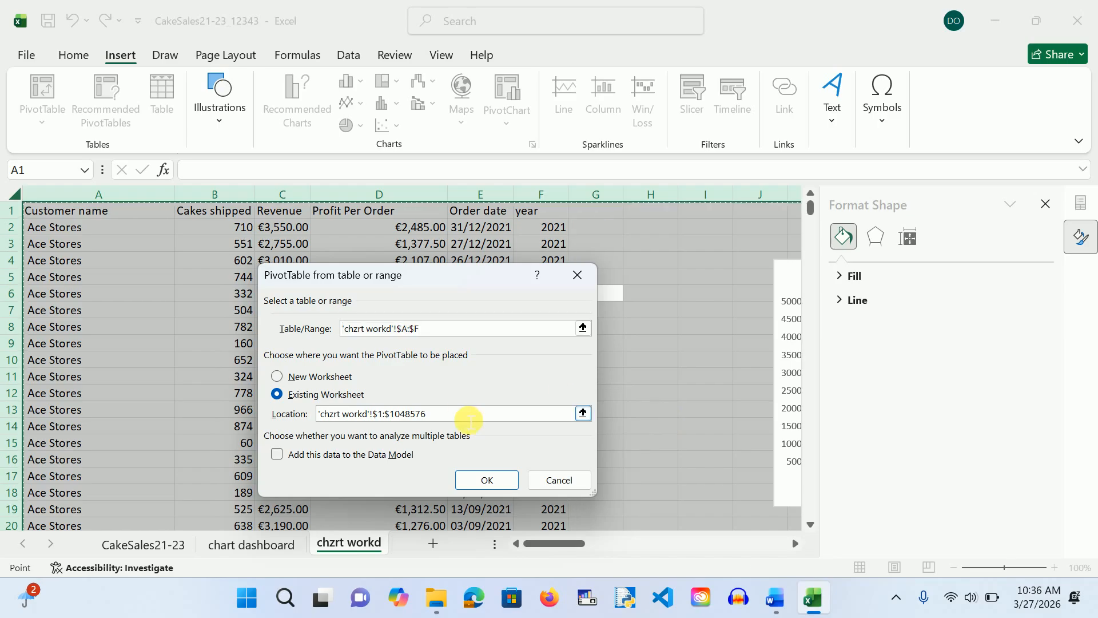
key("BackSpace")
key("BackSpace")
key("BackSpace")
key("BackSpace")
key("BackSpace")
key("BackSpace")
key("BackSpace")
key("BackSpace")
key("BackSpace")
key("BackSpace")
key("BackSpace")
key("BackSpace")
key("BackSpace")
key("BackSpace")
key("BackSpace")
key("BackSpace")
key("BackSpace")
key("BackSpace")
key("BackSpace")
key("BackSpace")
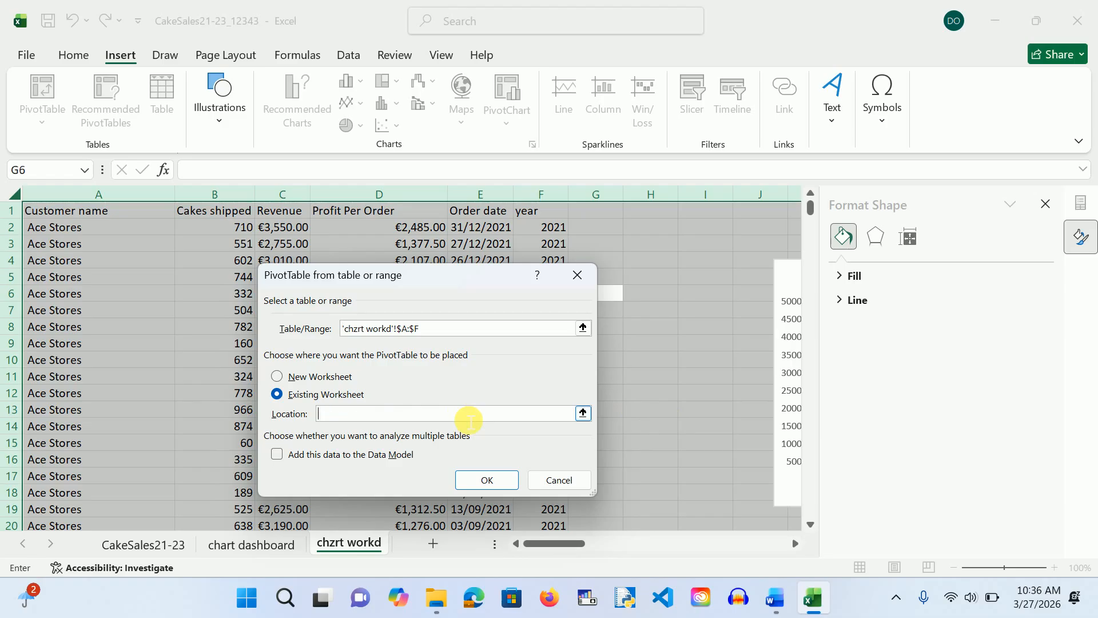
scroll(471, 419, "right", 10)
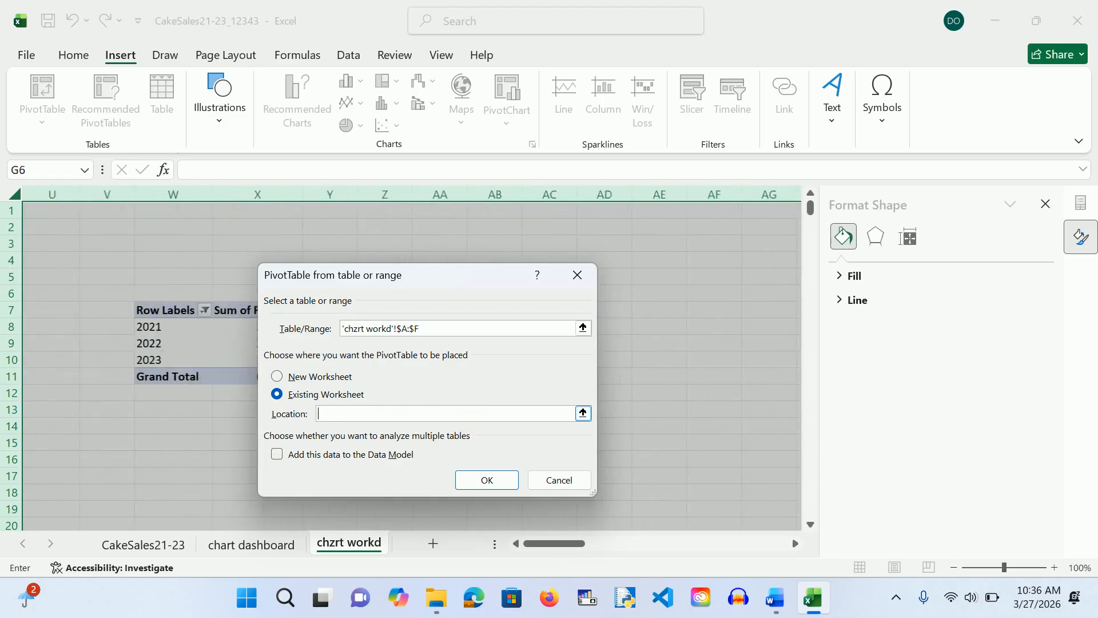
scroll(412, 366, "right", 5)
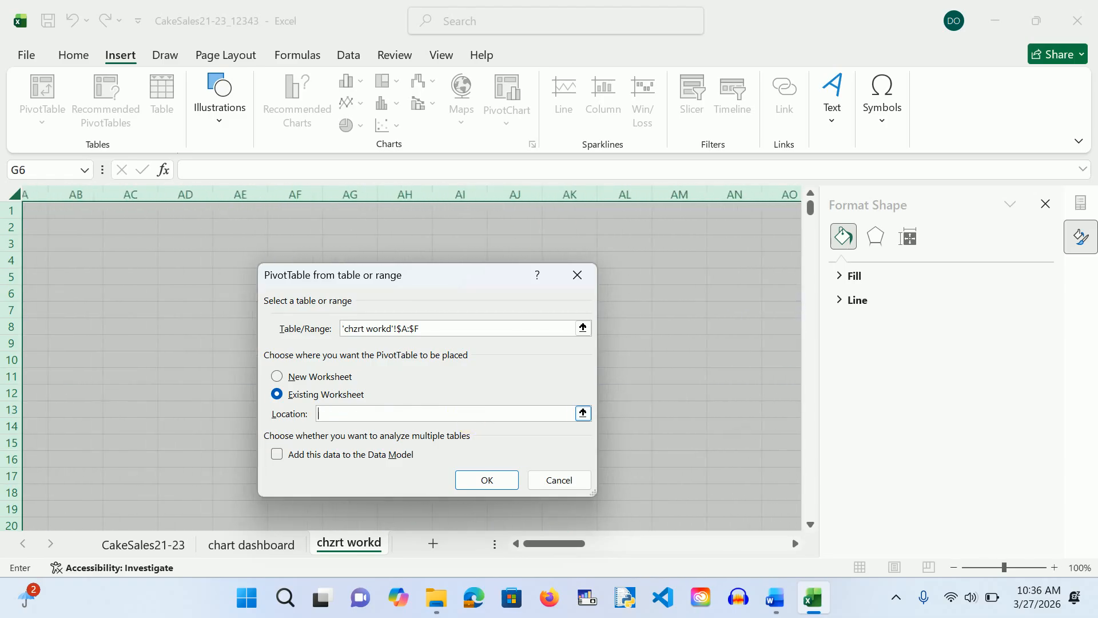
scroll(412, 366, "right", 6)
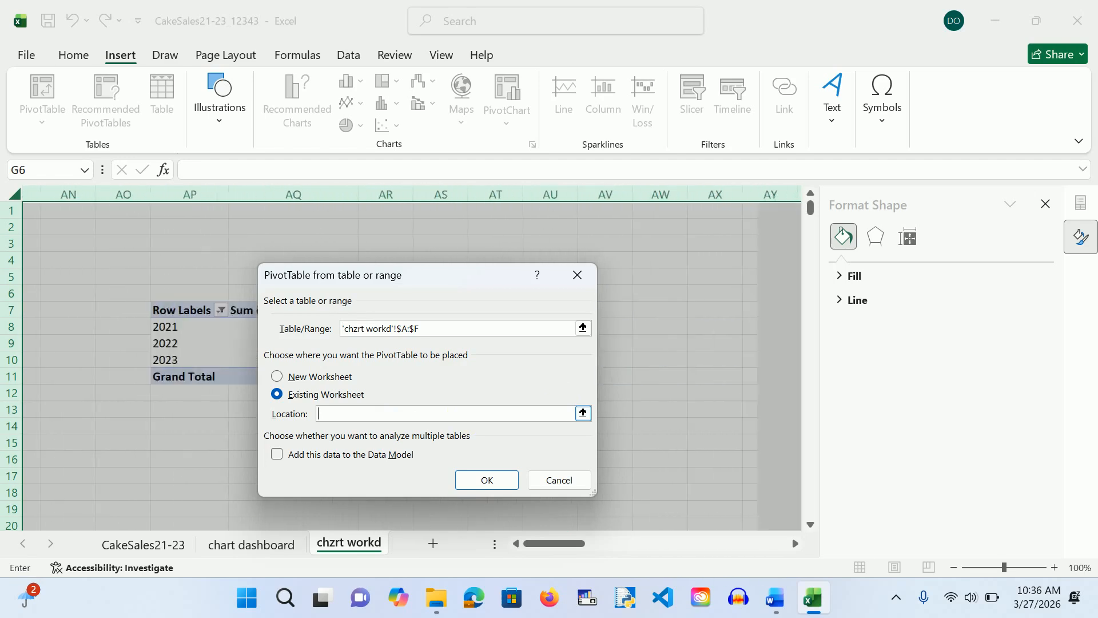
scroll(412, 366, "right", 3)
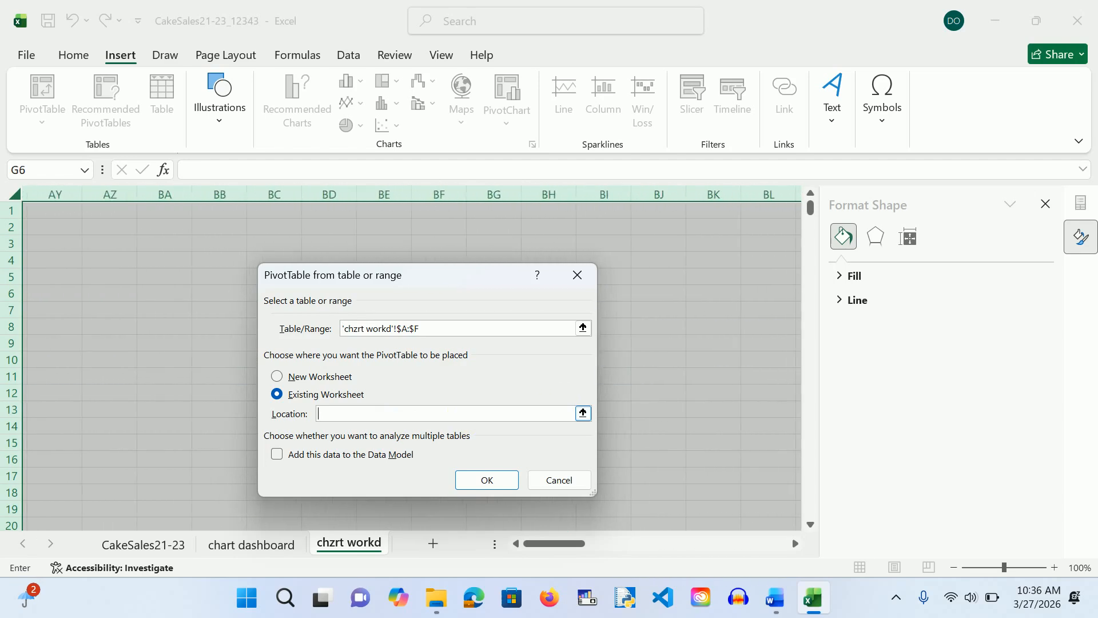
left_click(656, 337)
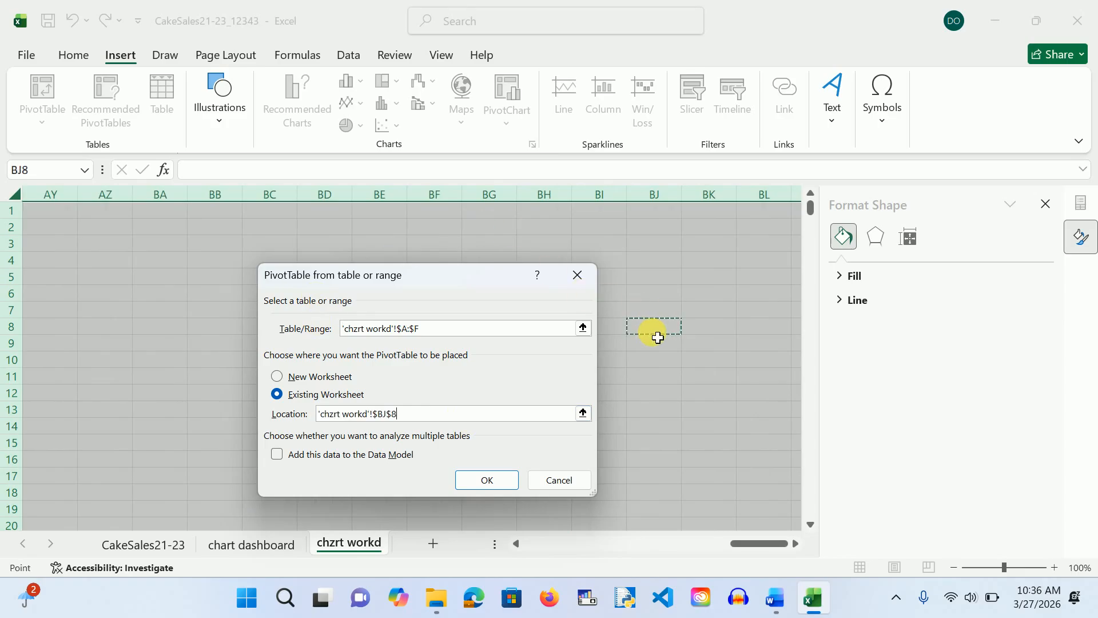
left_click(490, 481)
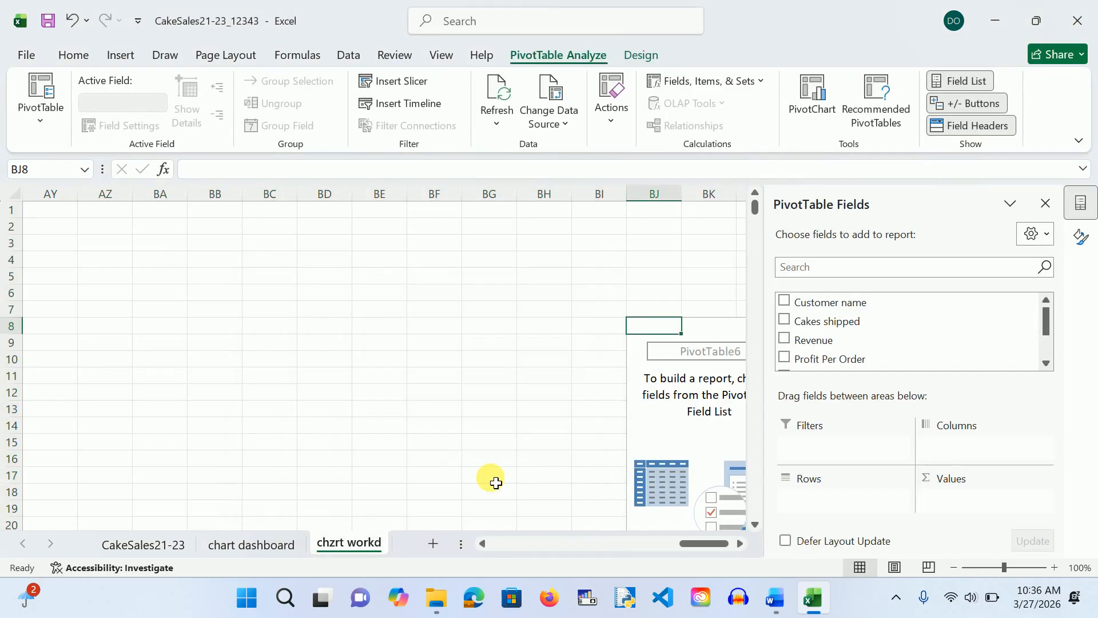
Step: Put Customer name in Rows, Cakes shipped in Values and year in Filters
scroll(512, 467, "right", 10)
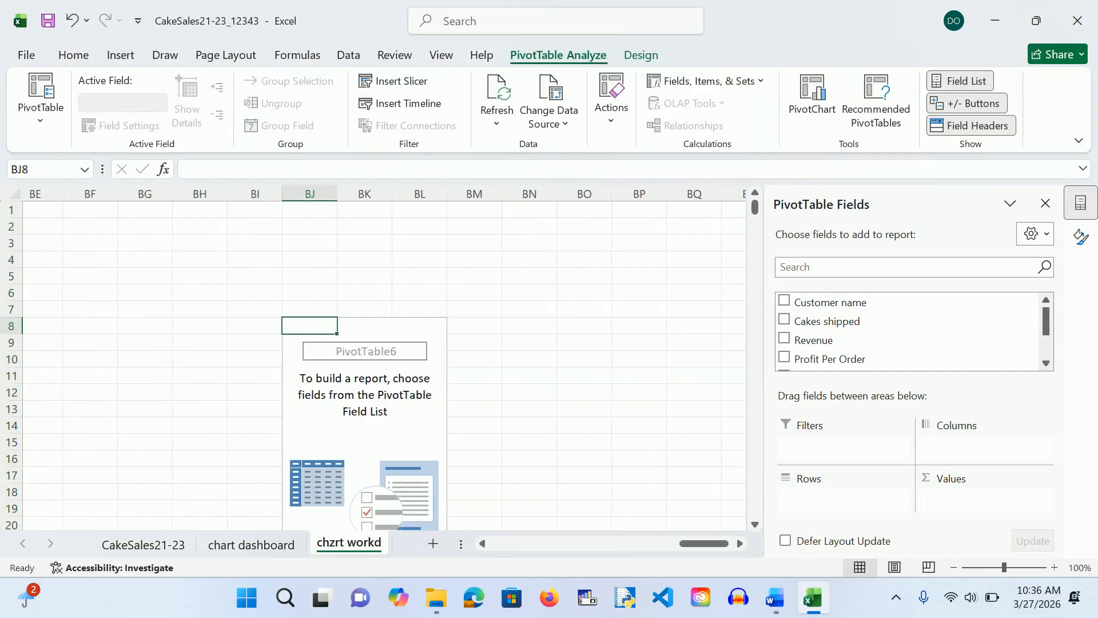
scroll(511, 467, "left", 2)
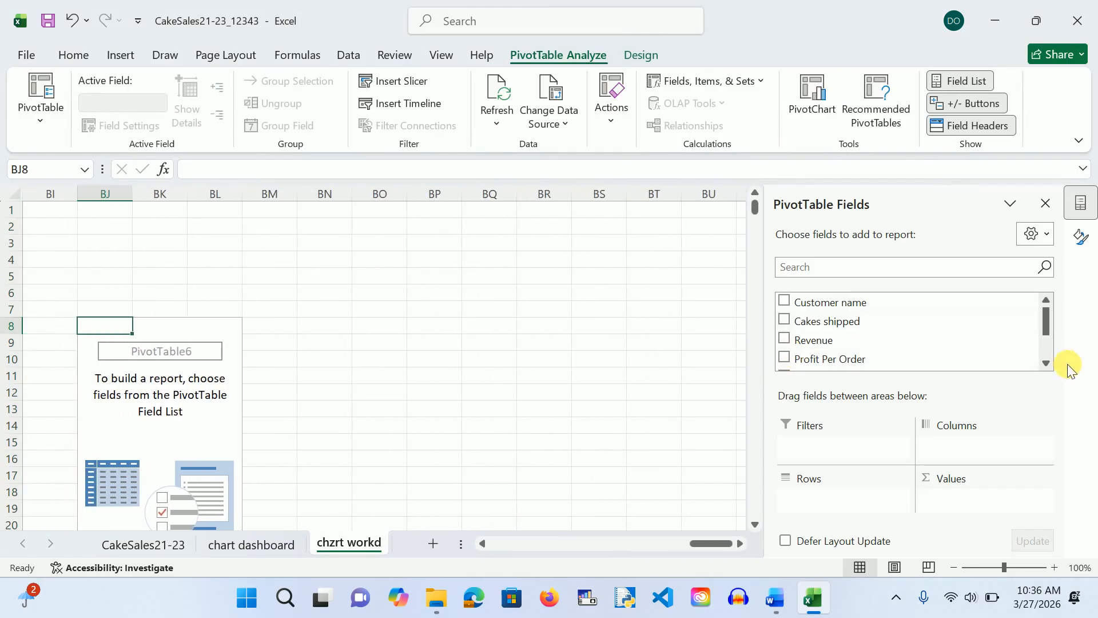
left_click_drag(1048, 322, 1048, 344)
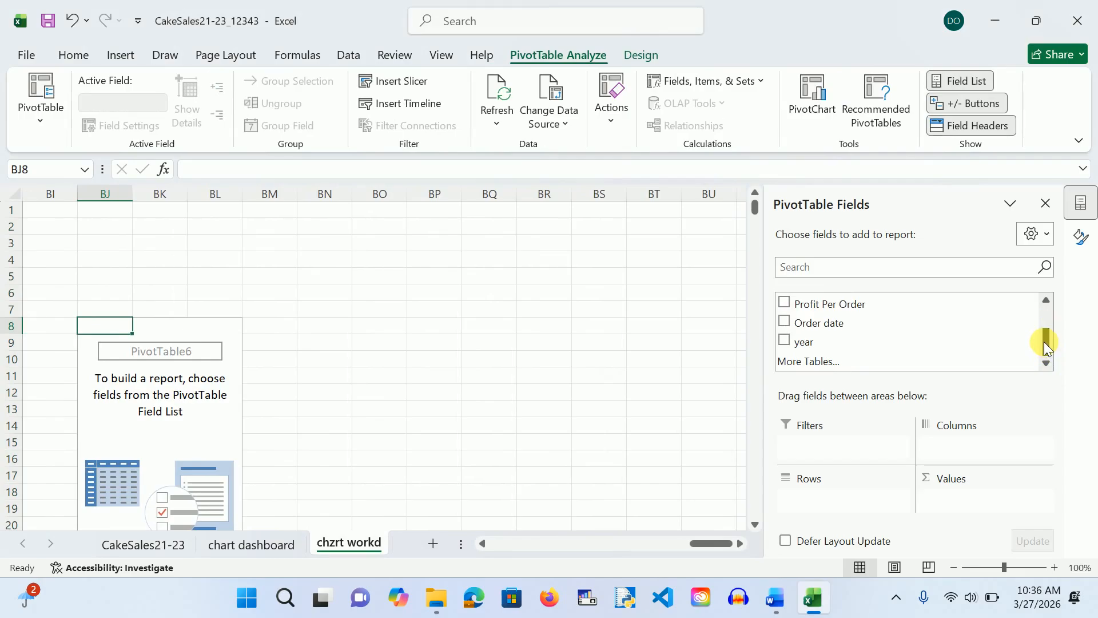
left_click_drag(1040, 341, 1060, 304)
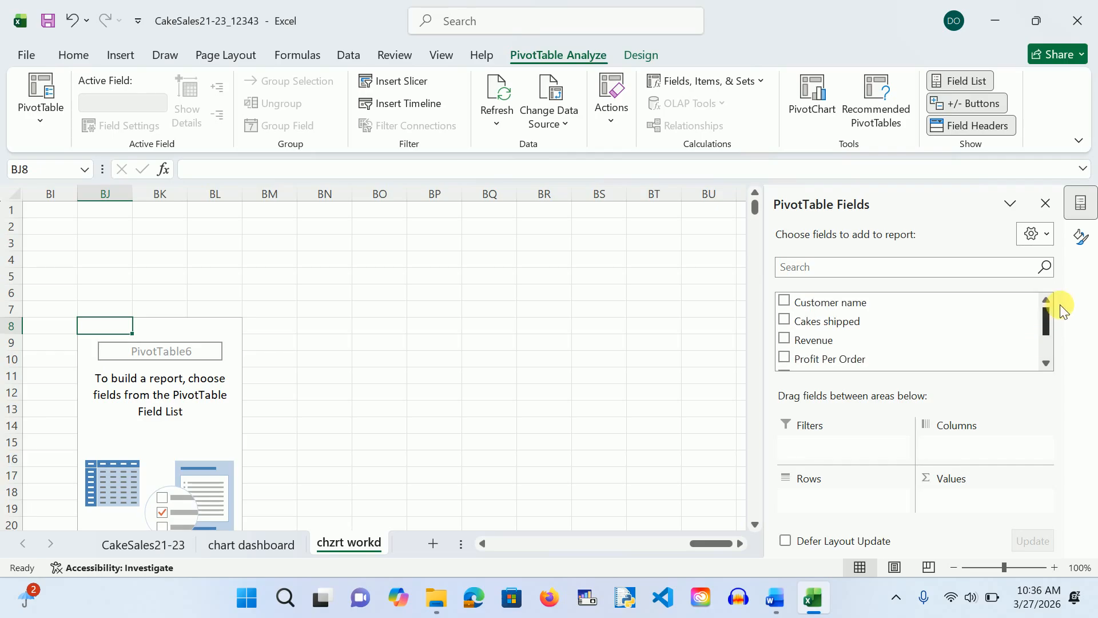
left_click_drag(843, 314, 836, 500)
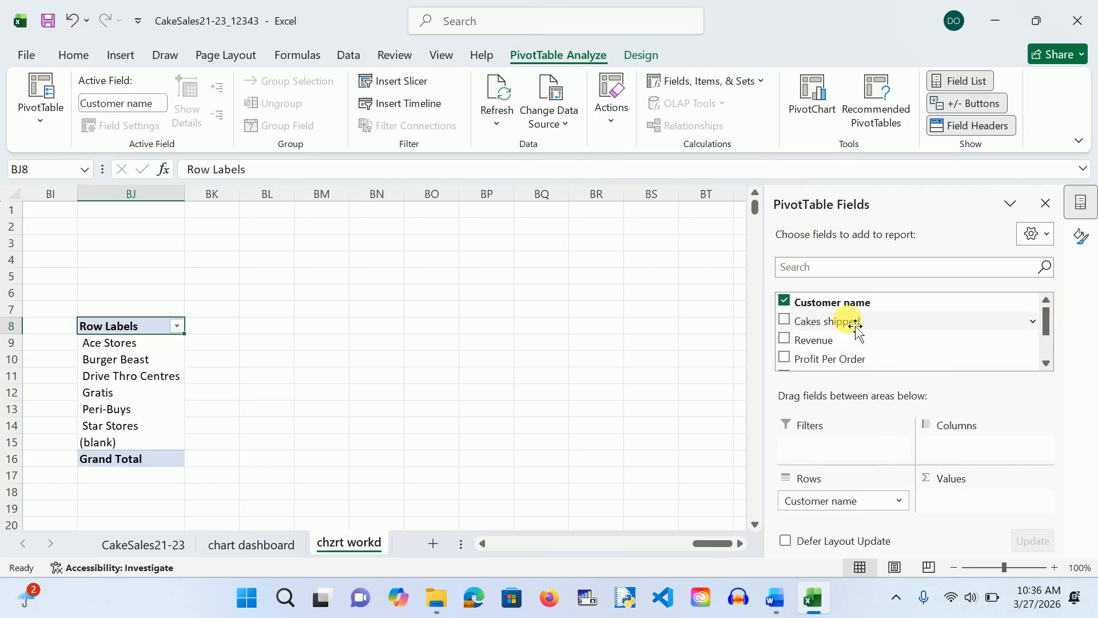
left_click_drag(857, 330, 977, 499)
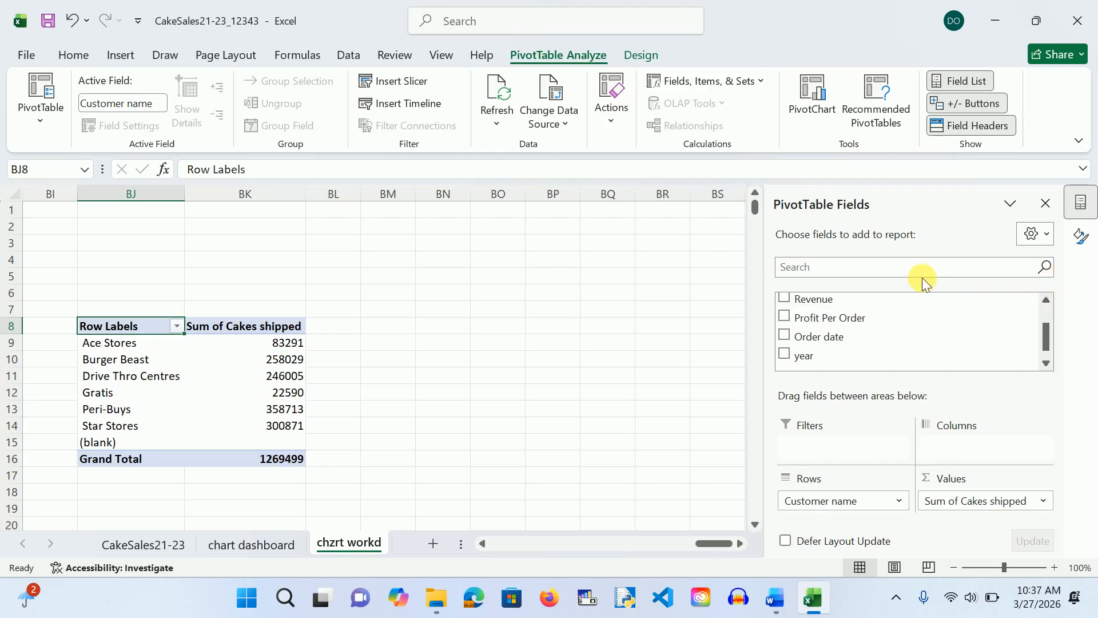
left_click_drag(813, 369, 824, 444)
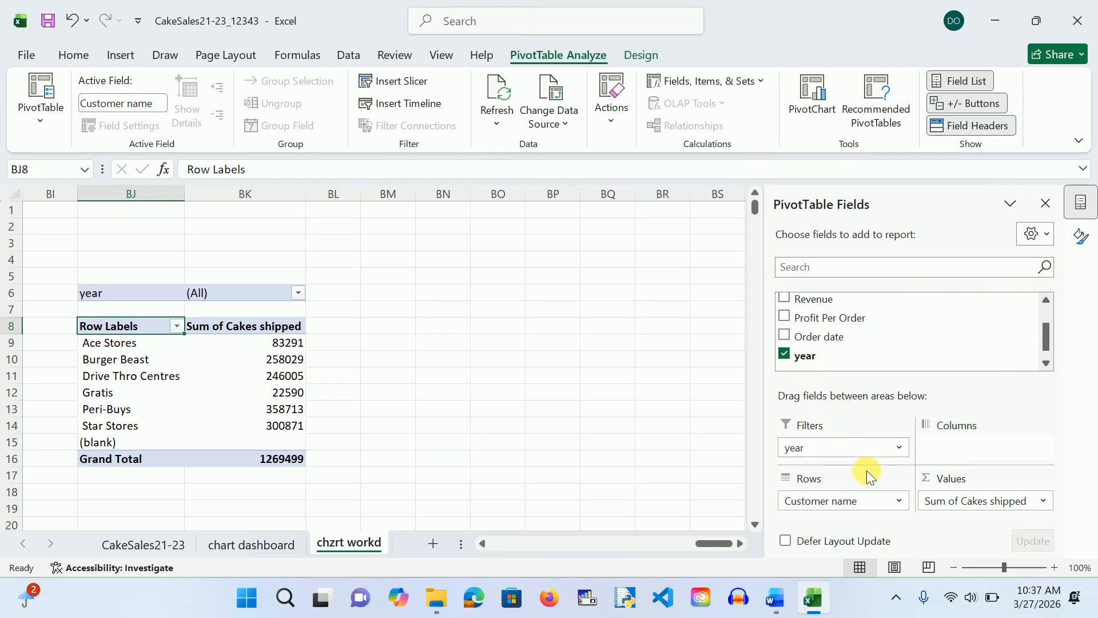
Step: Select the whole PivotTable from the year filter to Grand Total
left_click(602, 398)
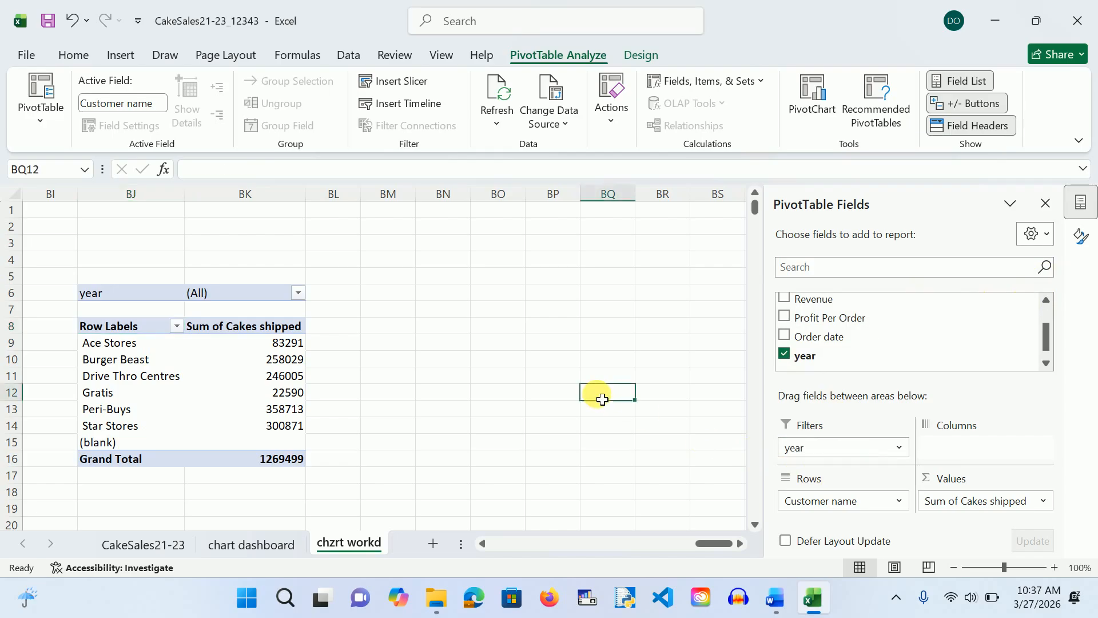
scroll(515, 354, "left", 3)
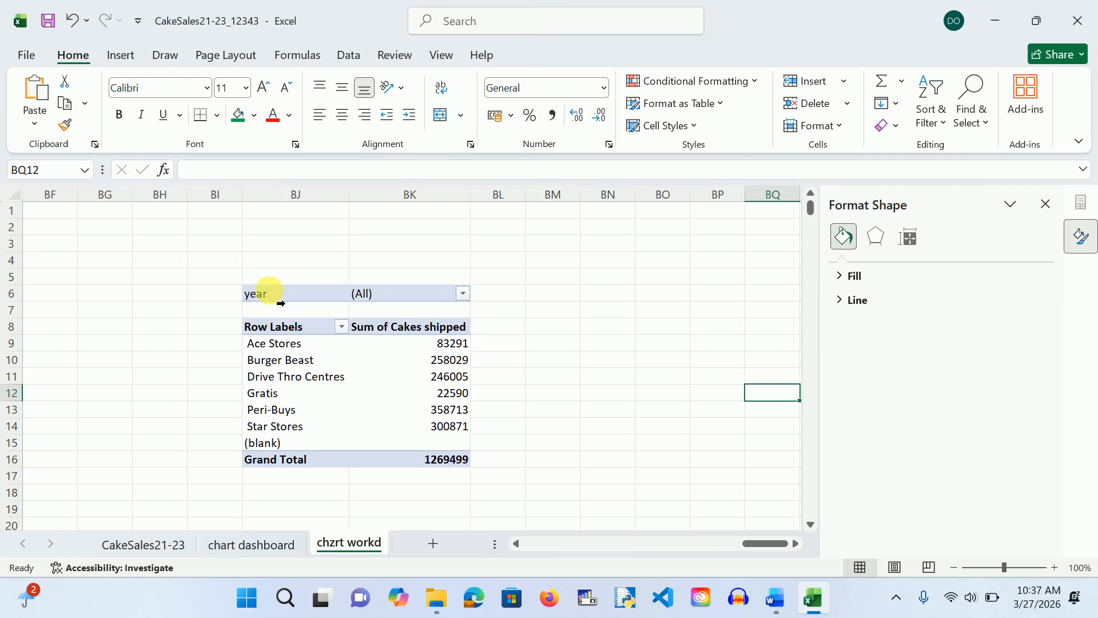
left_click_drag(293, 292, 437, 461)
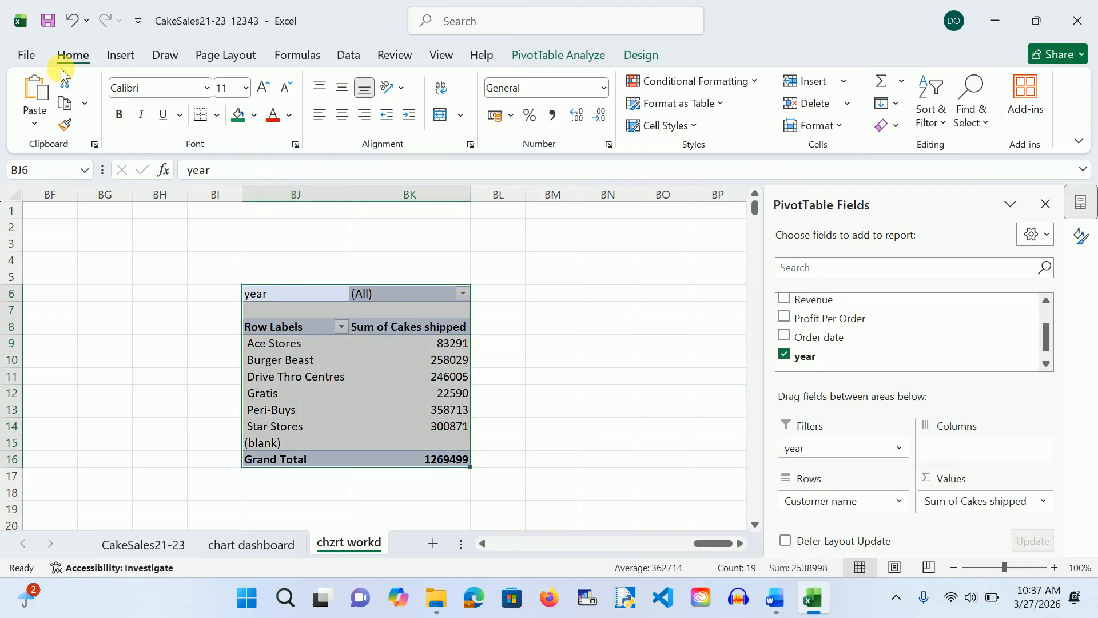
Step: Insert a clustered column PivotChart from the pivot data
left_click(122, 50)
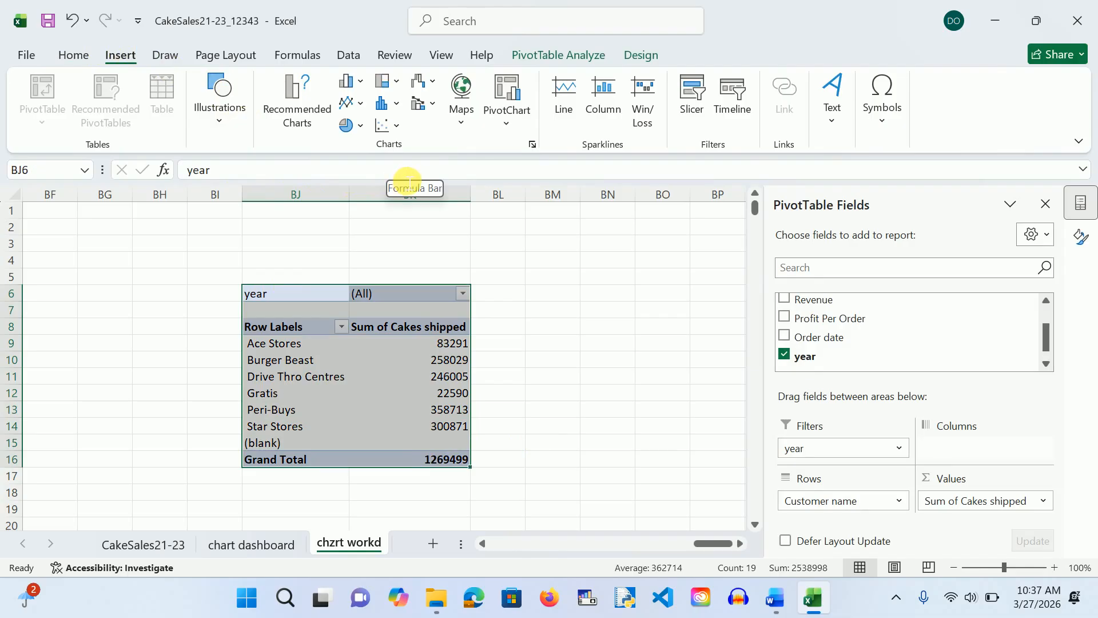
left_click(359, 87)
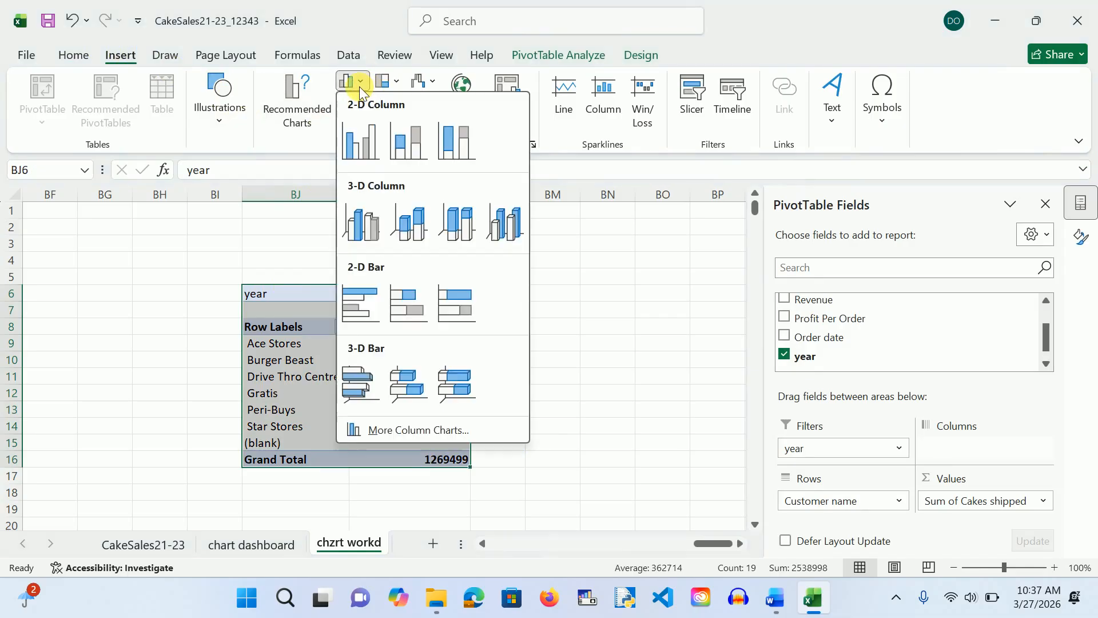
left_click(359, 148)
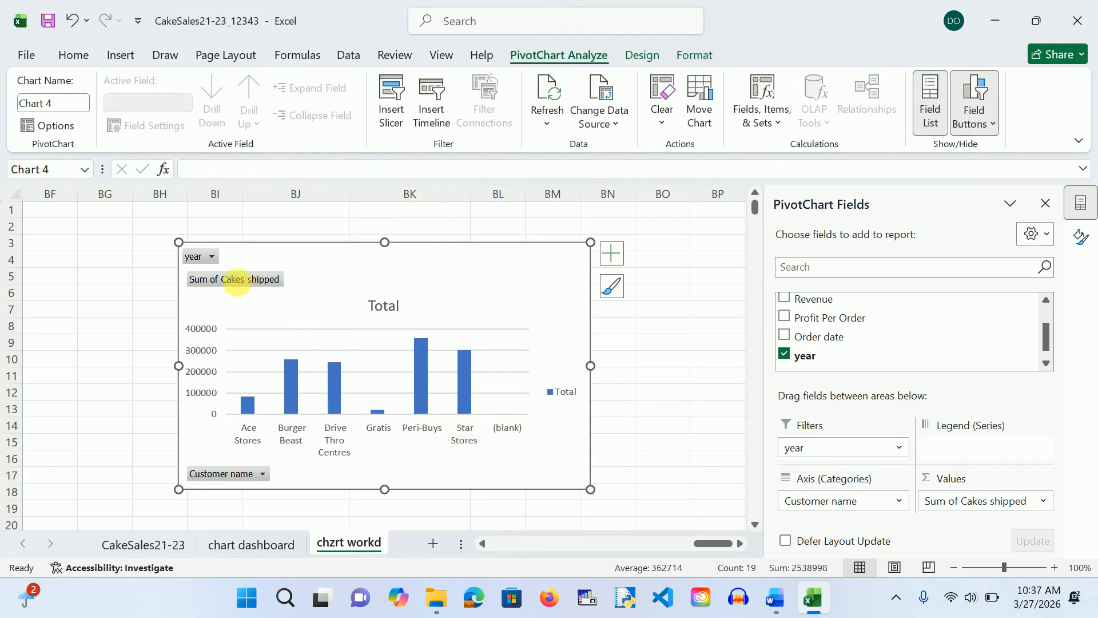
Step: Filter the chart's year field to show only 2023
left_click(212, 256)
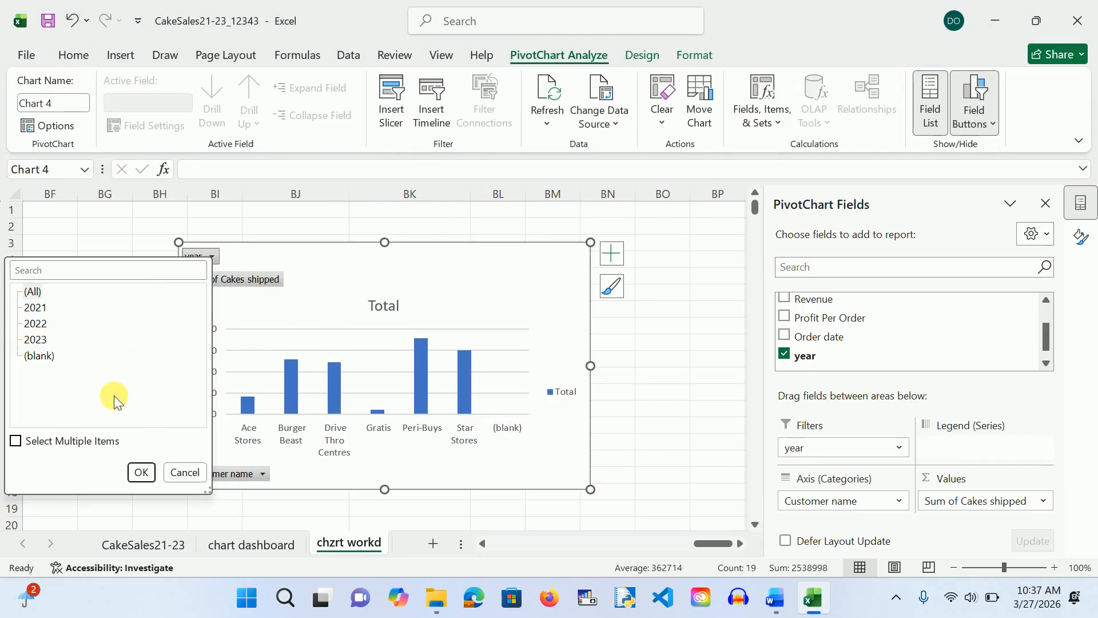
left_click(192, 371)
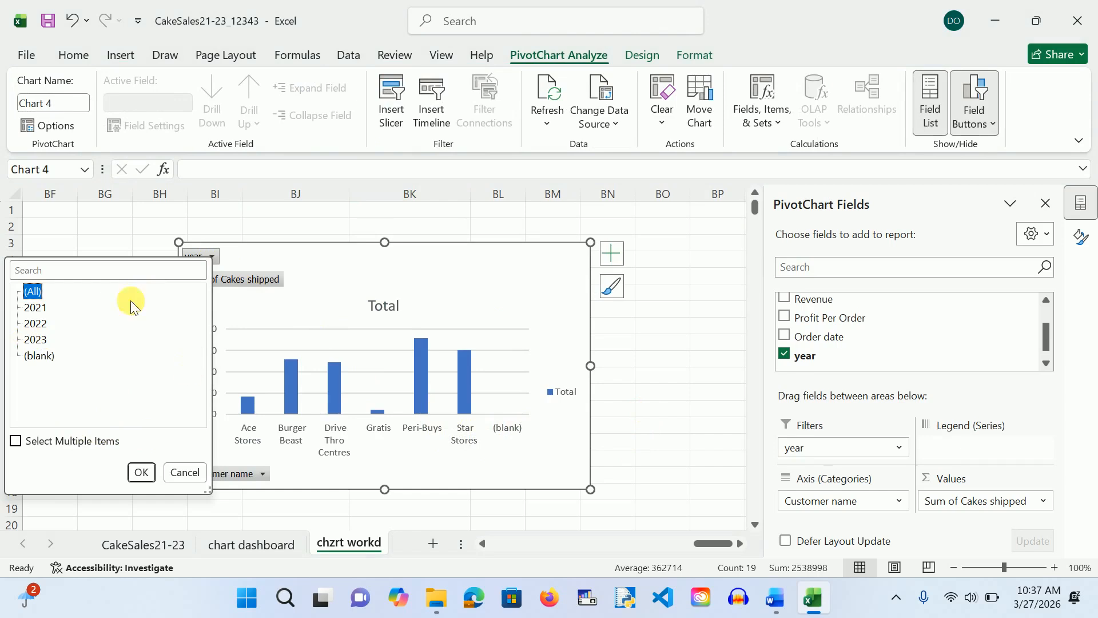
left_click(34, 340)
left_click(141, 471)
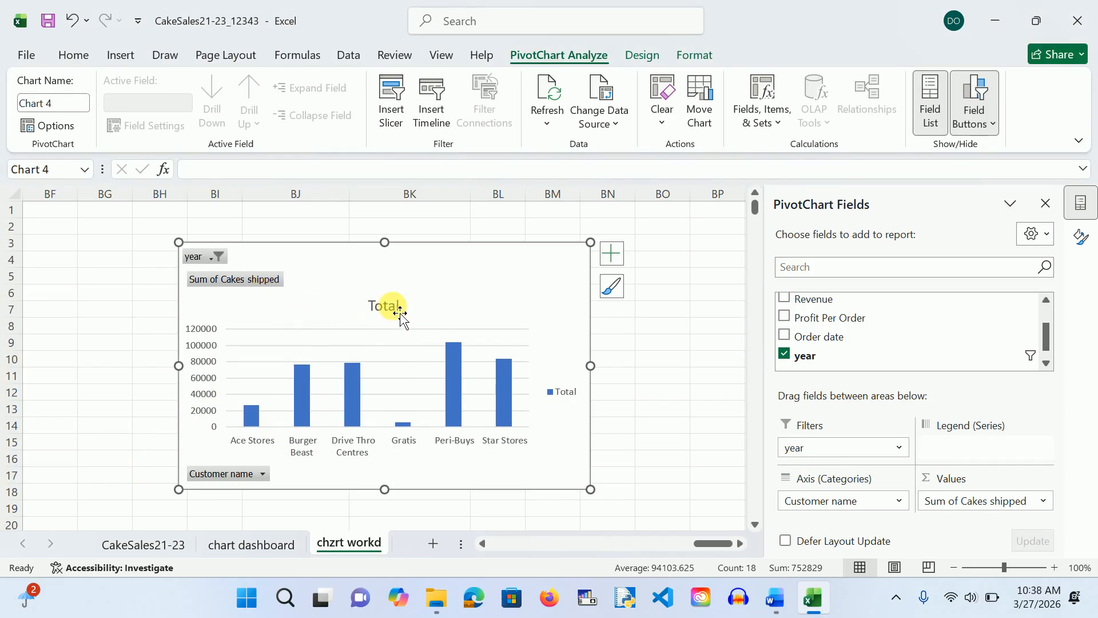
left_click(396, 311)
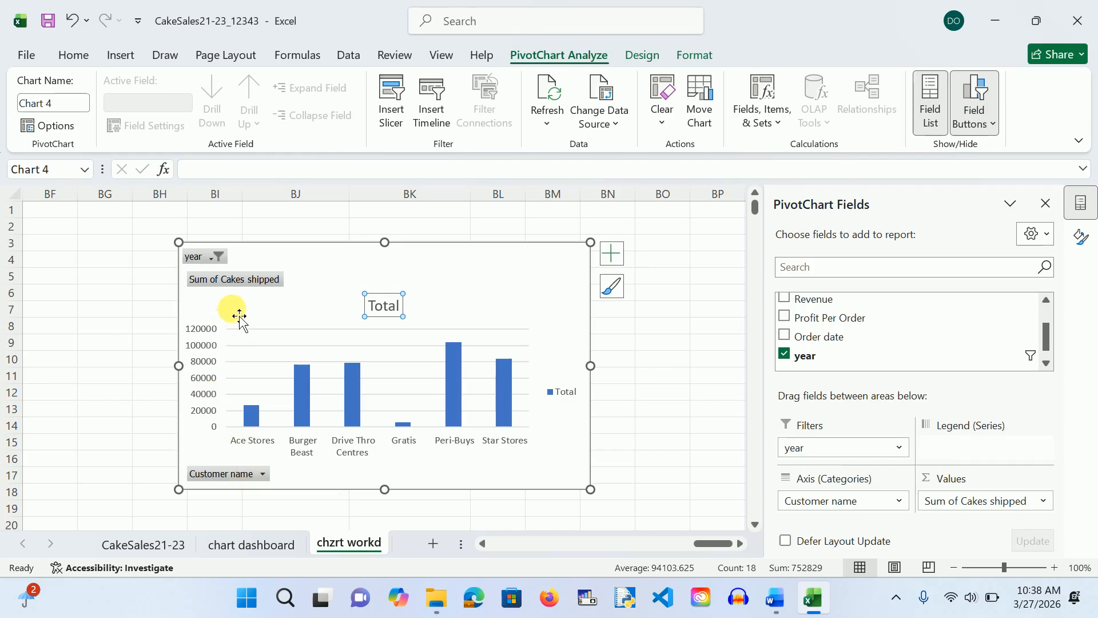
Step: Hide the Customer name and Sum of Cakes shipped field buttons and remove the legend
right_click(234, 475)
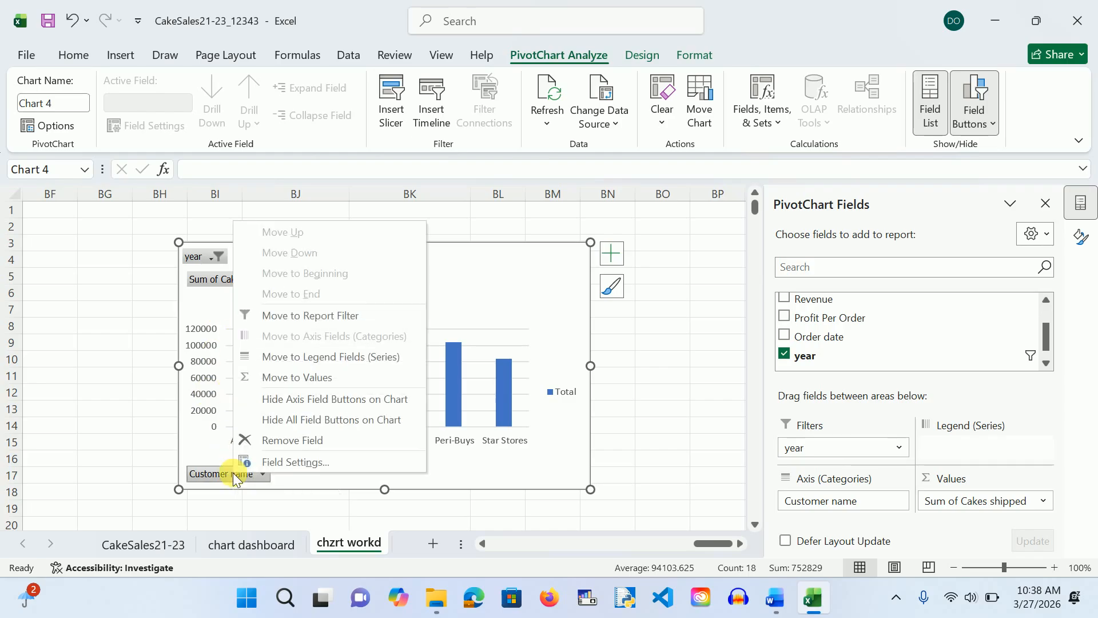
left_click(328, 400)
right_click(223, 281)
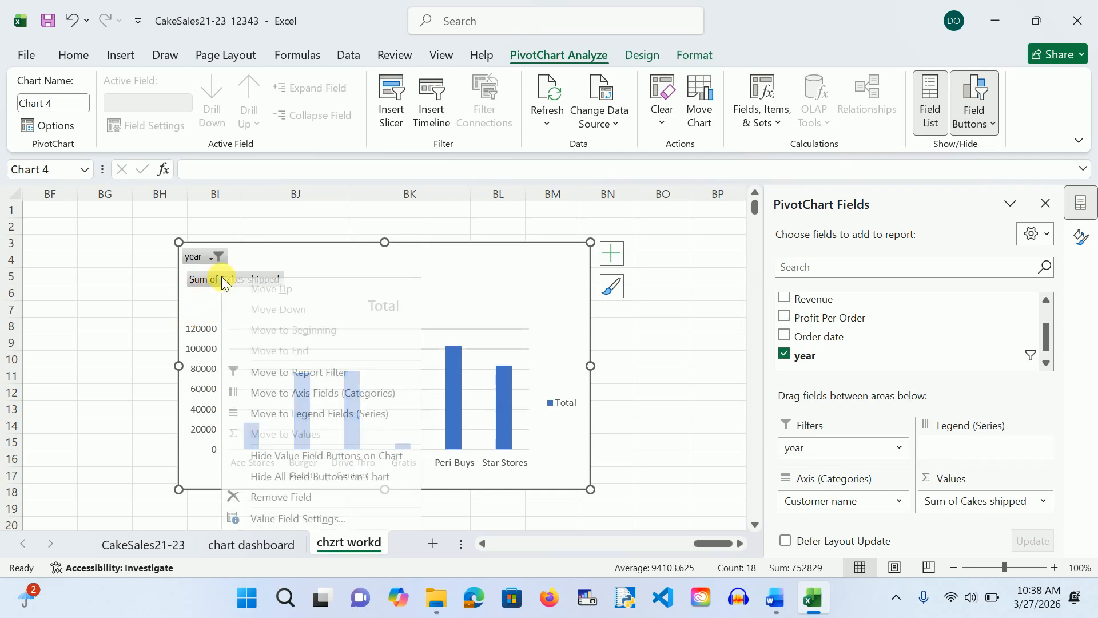
left_click(272, 457)
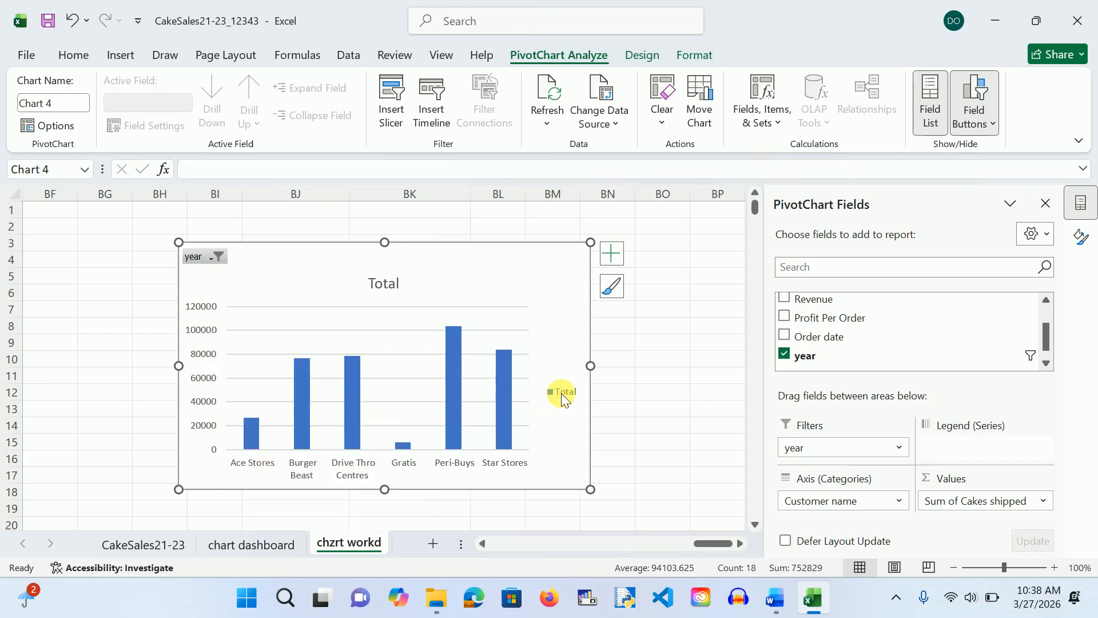
left_click(612, 253)
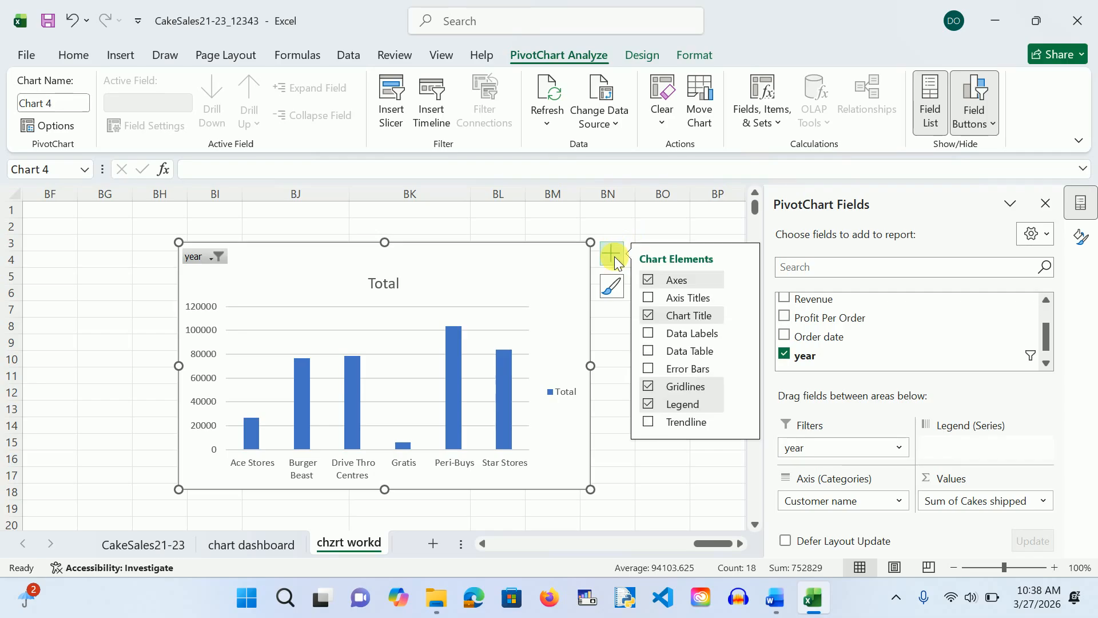
left_click(645, 401)
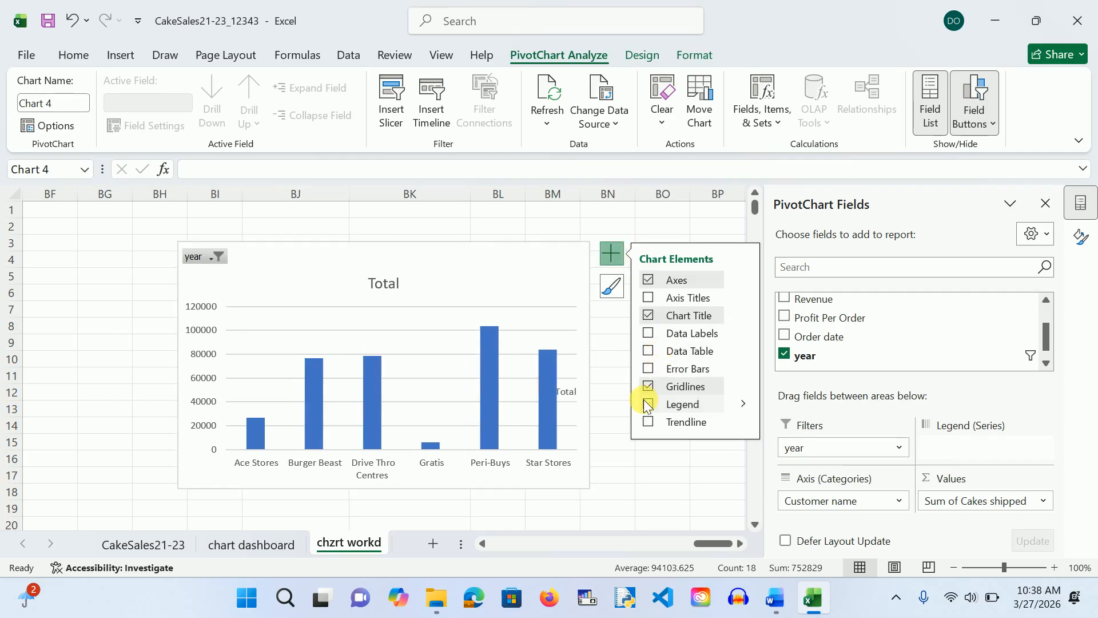
Step: Check the chart's year filter choices, leaving it set to 2023
left_click(405, 286)
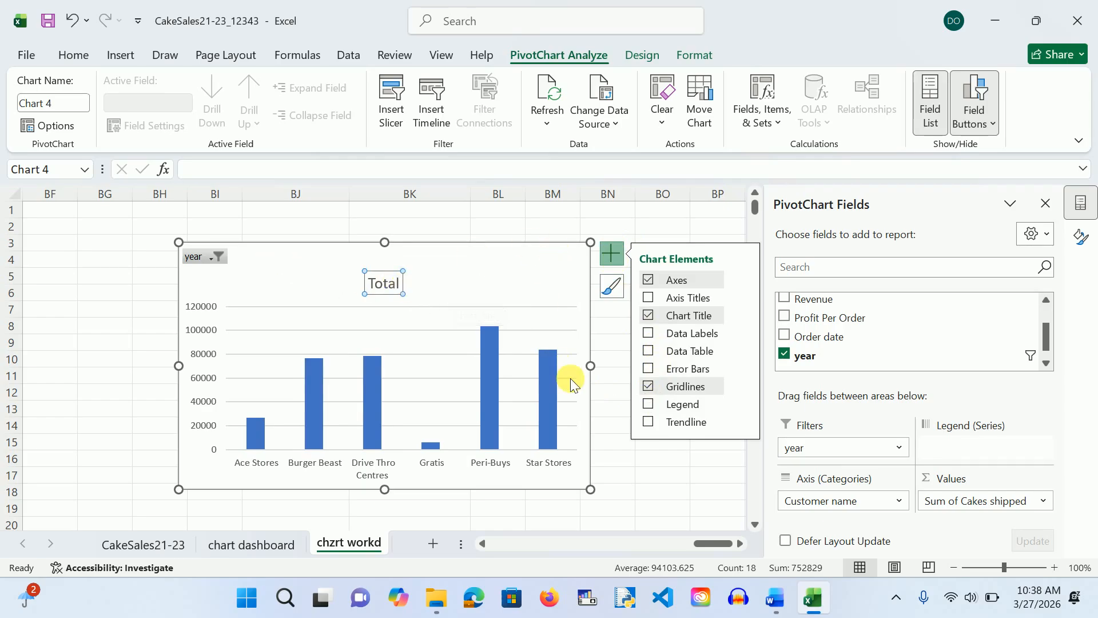
left_click(219, 257)
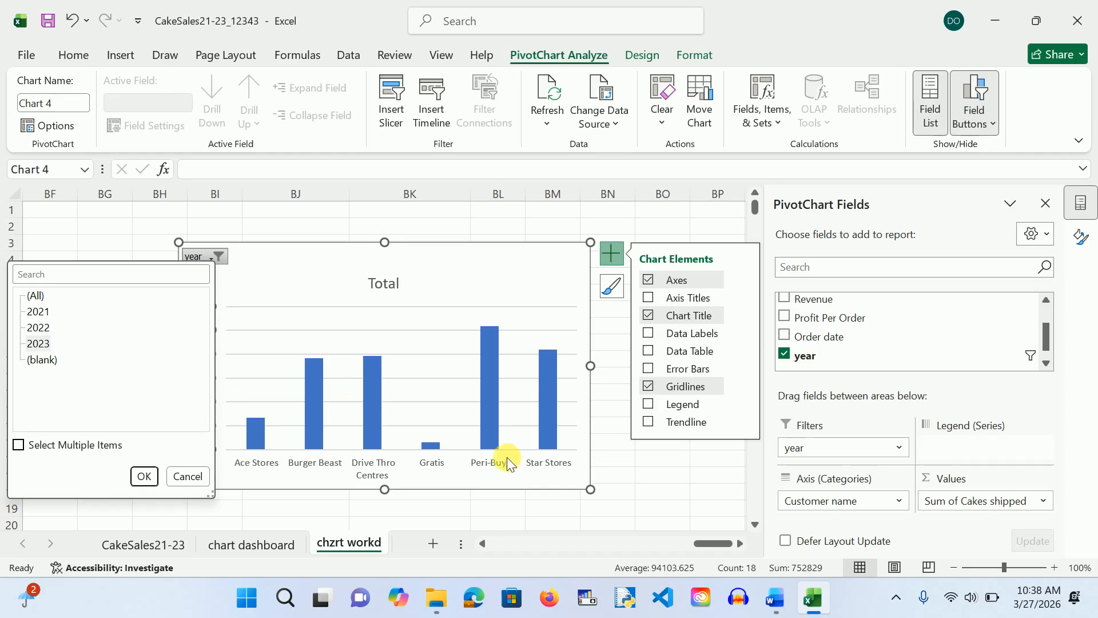
left_click(542, 484)
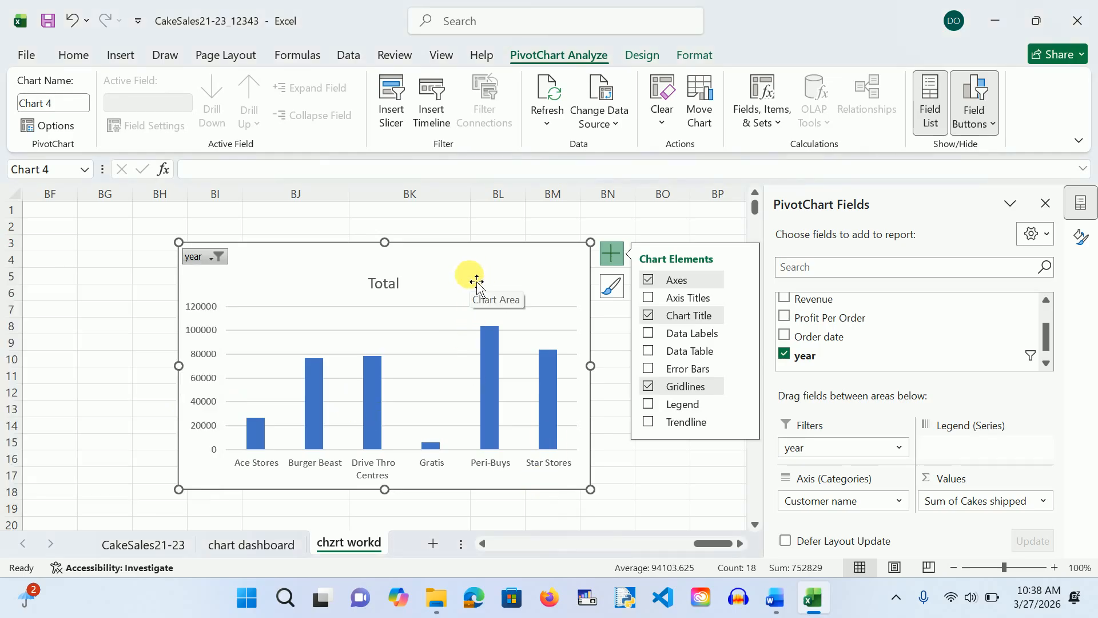
Step: Drag the PivotChart right and down so it no longer covers the pivot table
scroll(419, 382, "left", 4)
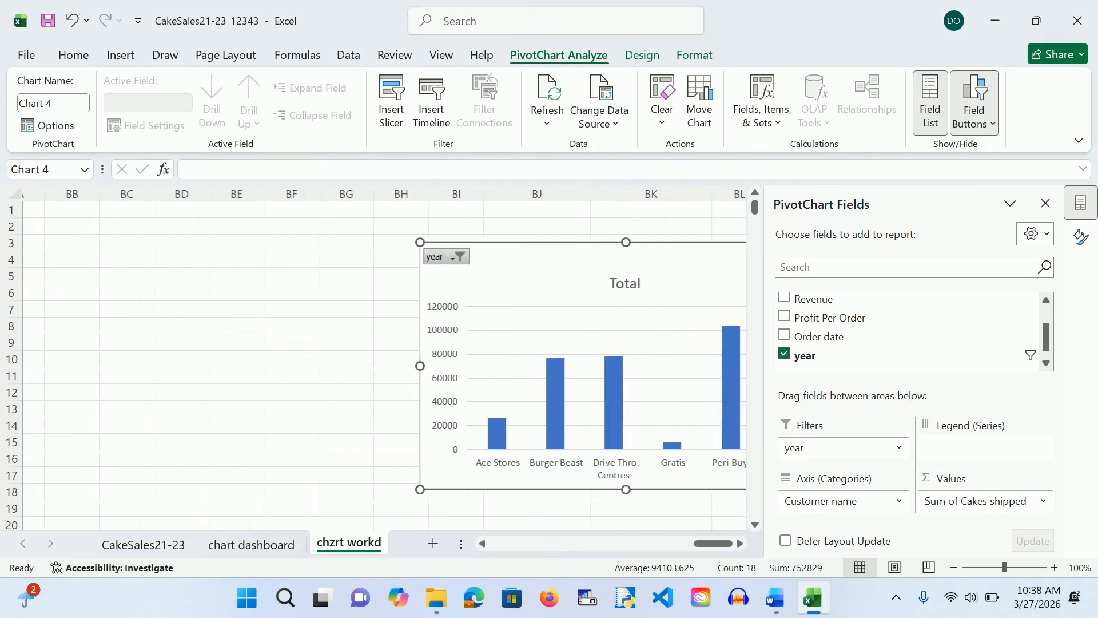
scroll(420, 382, "right", 6)
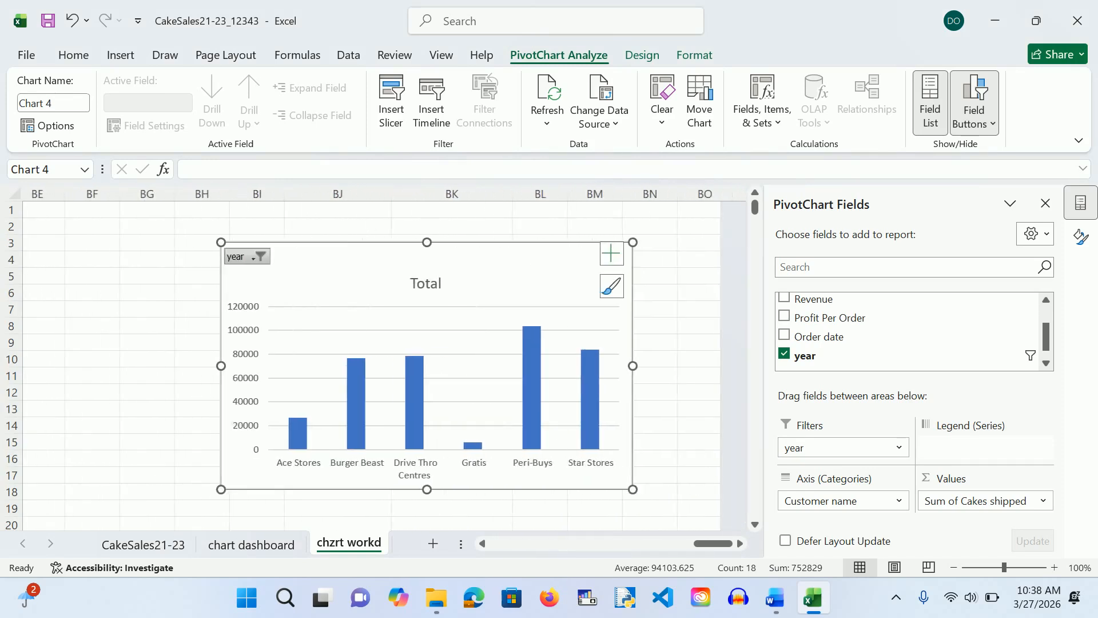
scroll(321, 265, "left", 2)
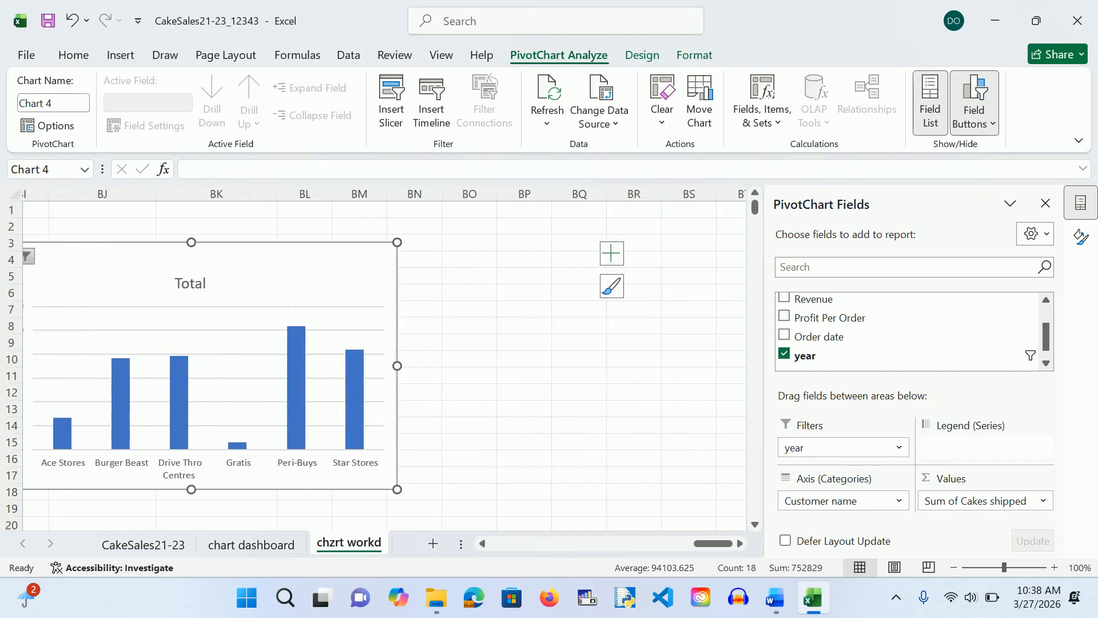
left_click_drag(299, 274, 637, 269)
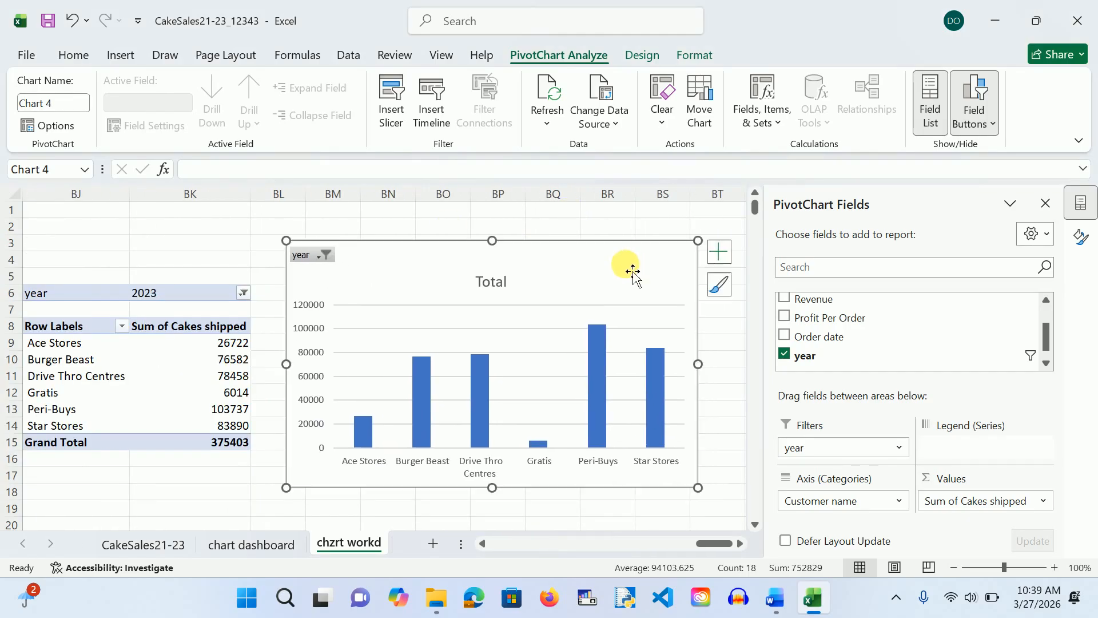
scroll(381, 229, "left", 2)
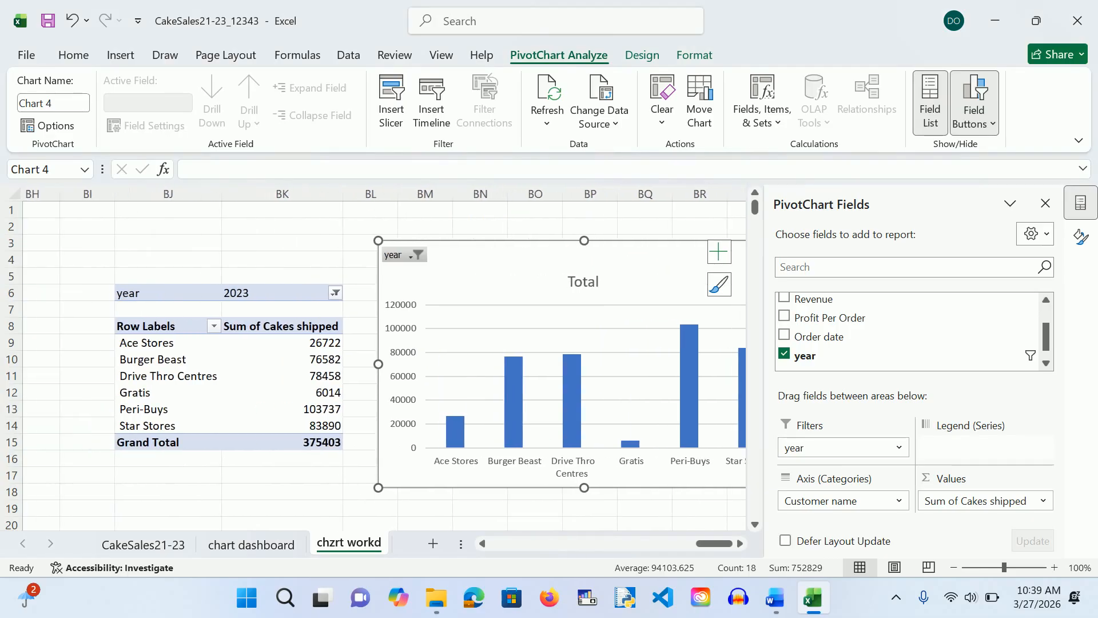
Step: Enter =IF(BK6="(All)","Order for all years","") in cell BK4, accepting Excel's correction
left_click(228, 260)
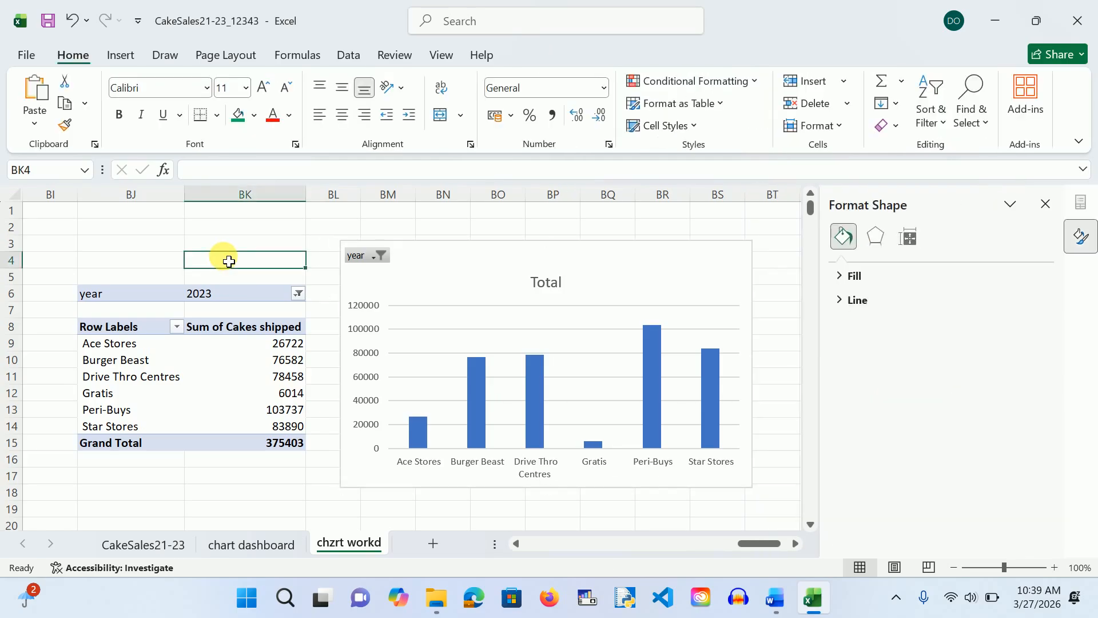
type("=")
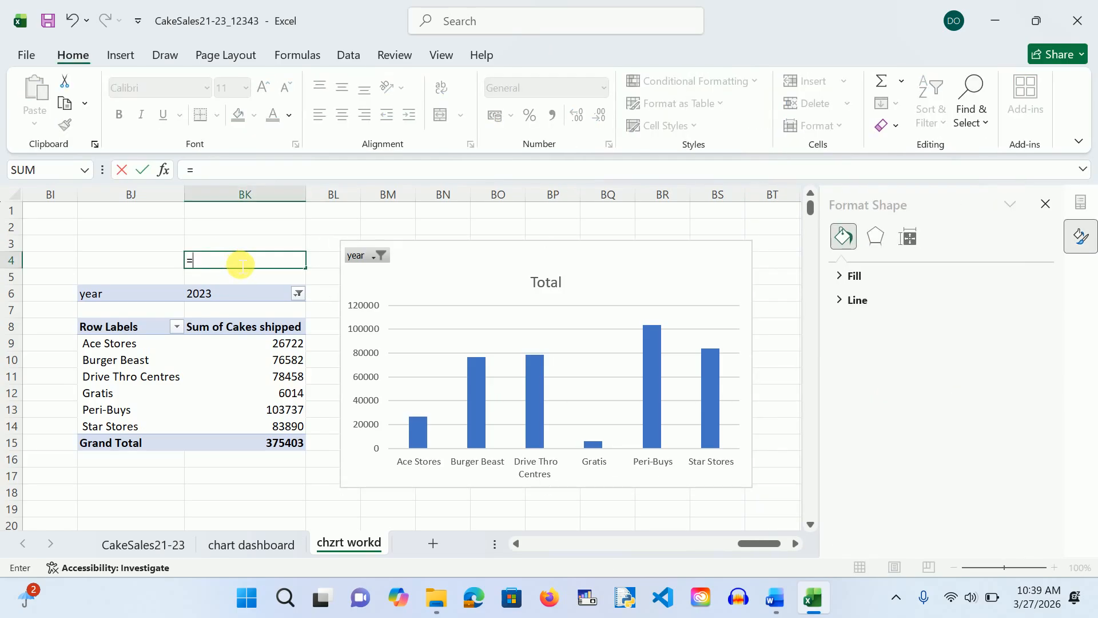
type("if")
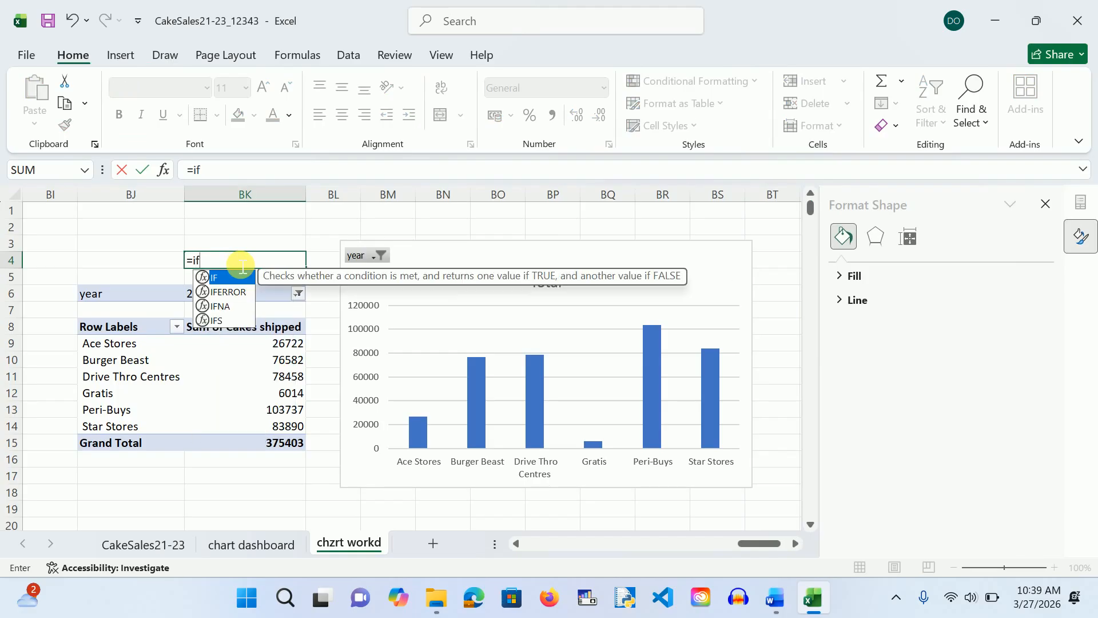
double_click(218, 280)
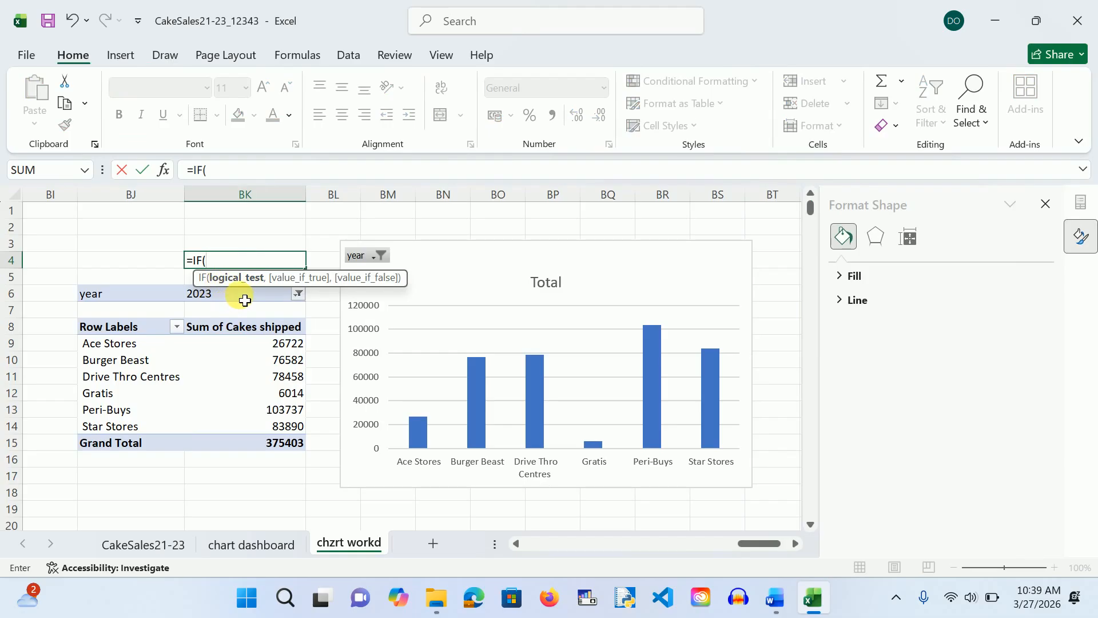
left_click(245, 301)
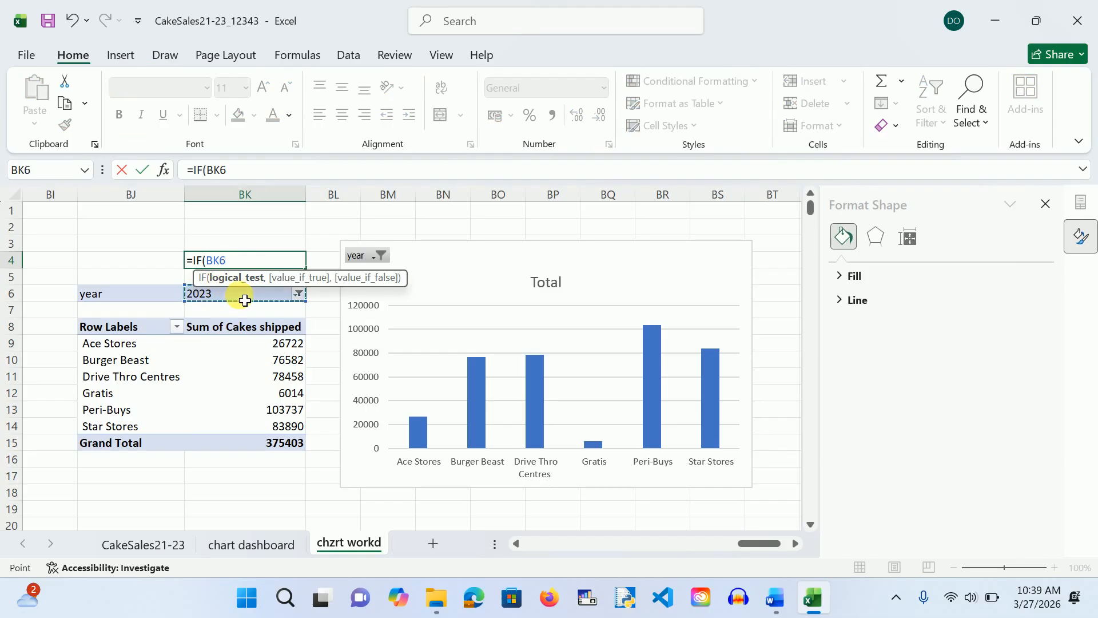
type("=")
type("\"(All)")
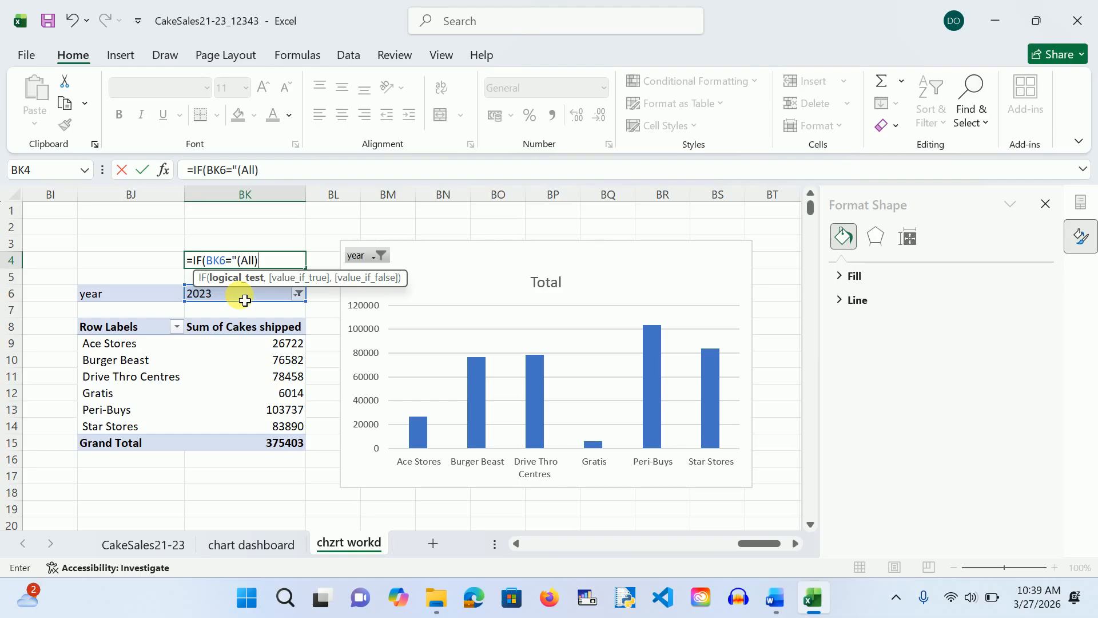
type("\",")
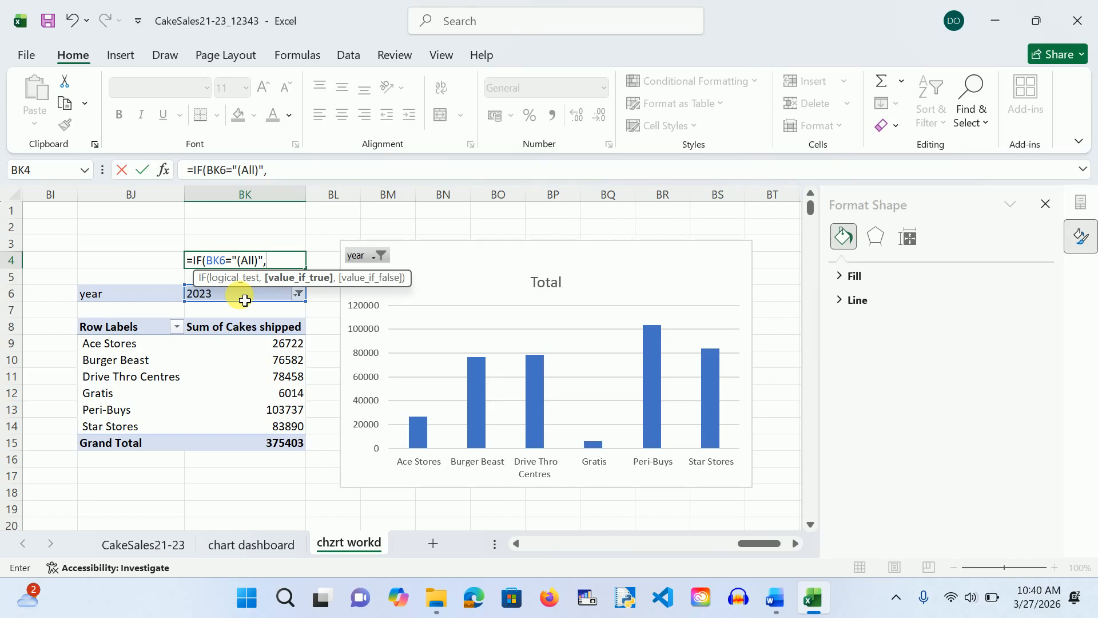
type("\"Order for a")
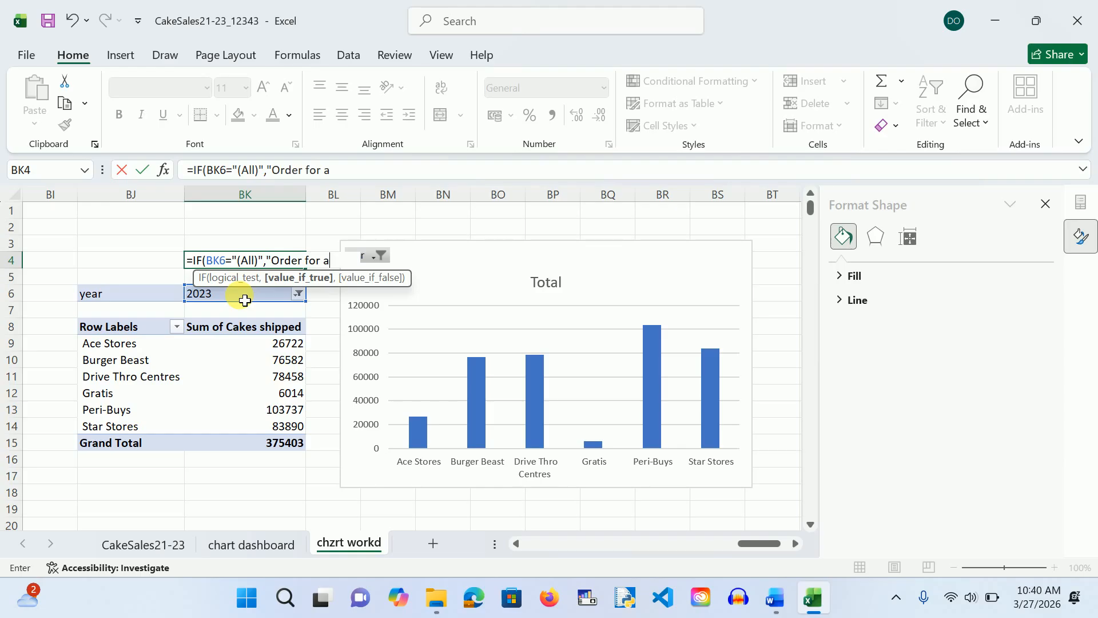
type("ll years")
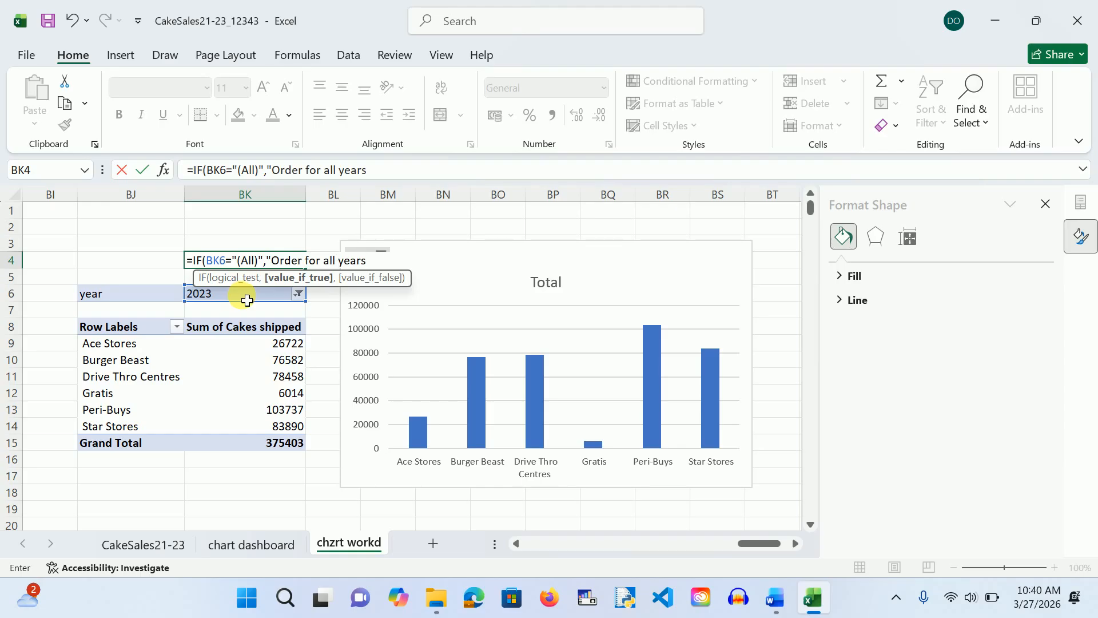
type("\",")
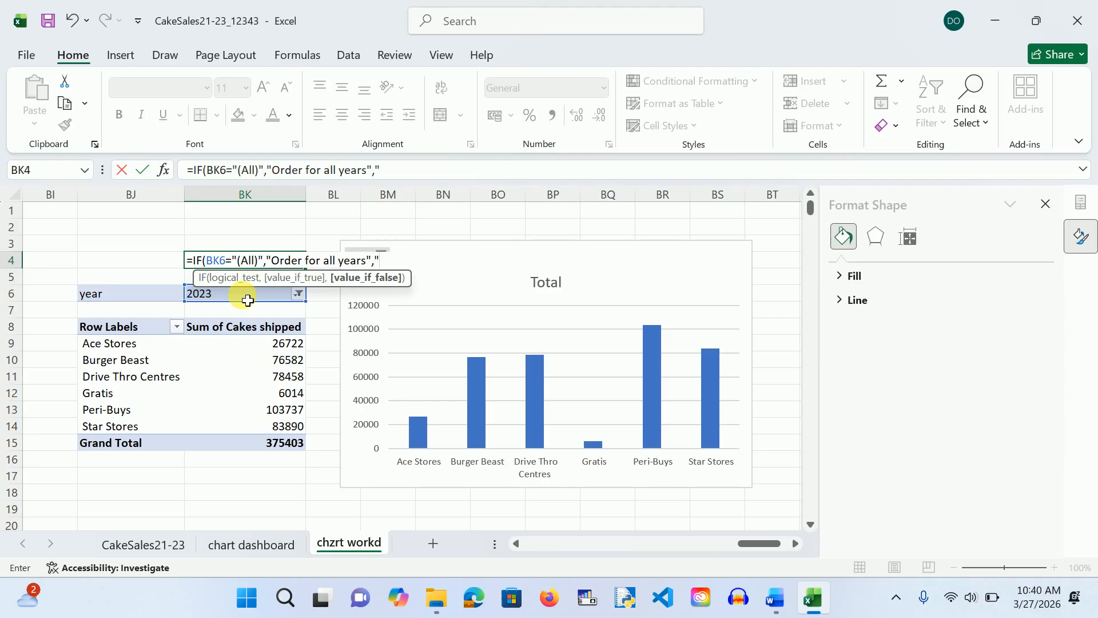
key("Return")
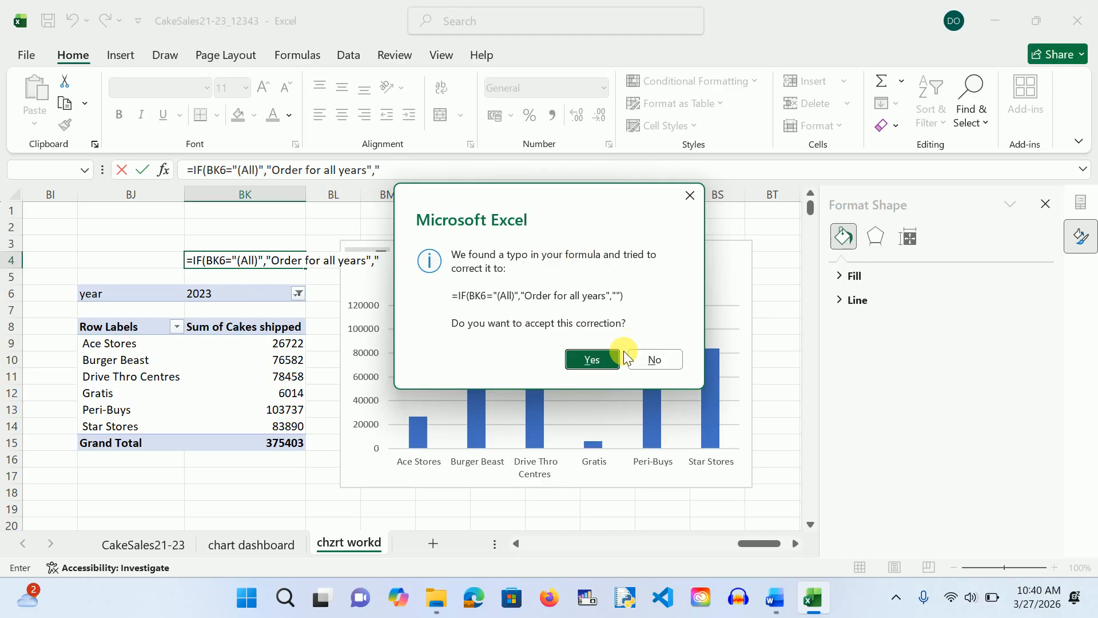
left_click(592, 360)
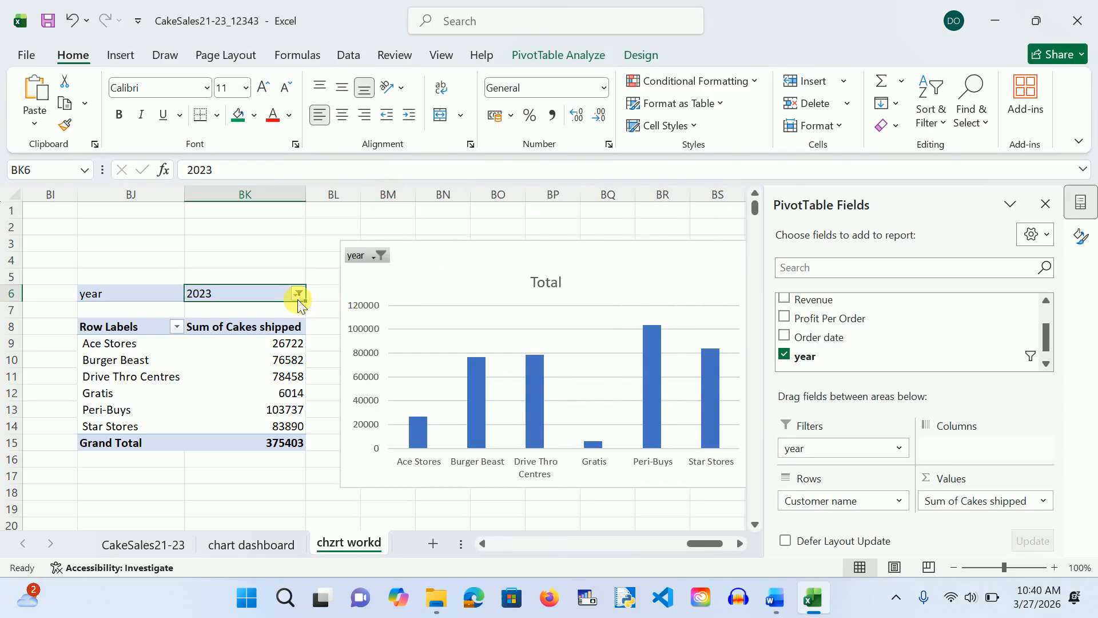
Step: Open BK4's IF formula for editing at its empty false argument
left_click(233, 263)
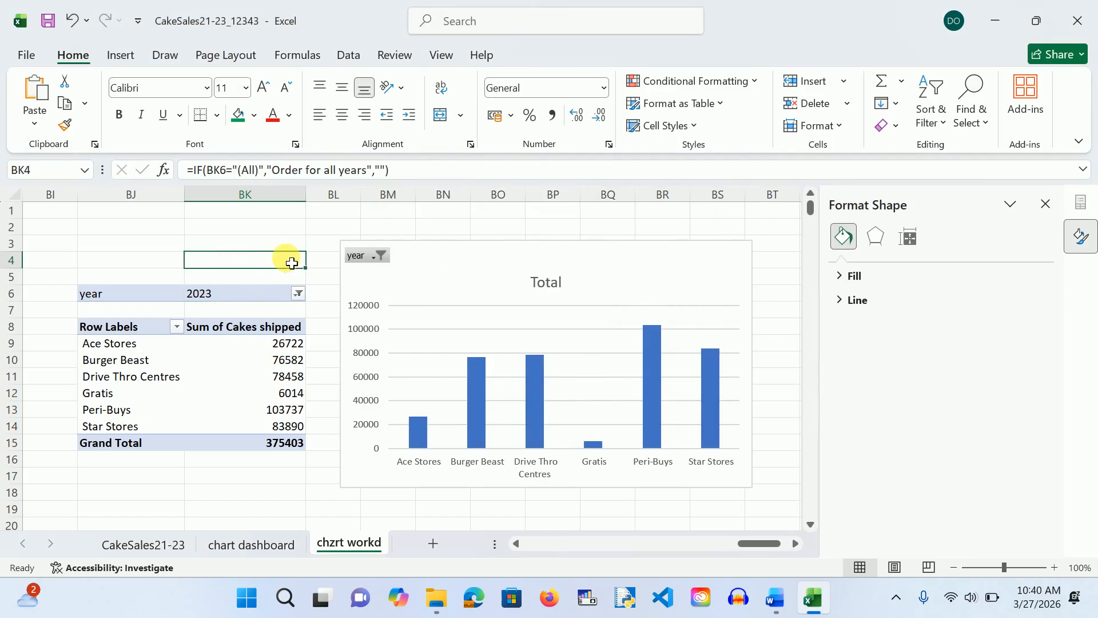
left_click(389, 170)
key("Left")
key("Left")
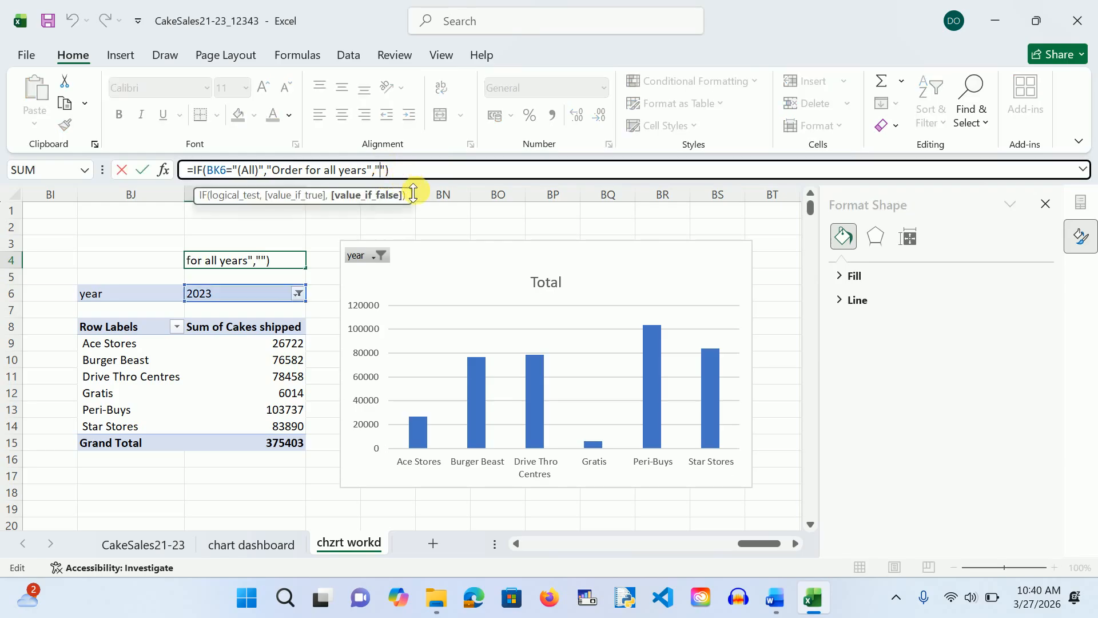
left_click(244, 303)
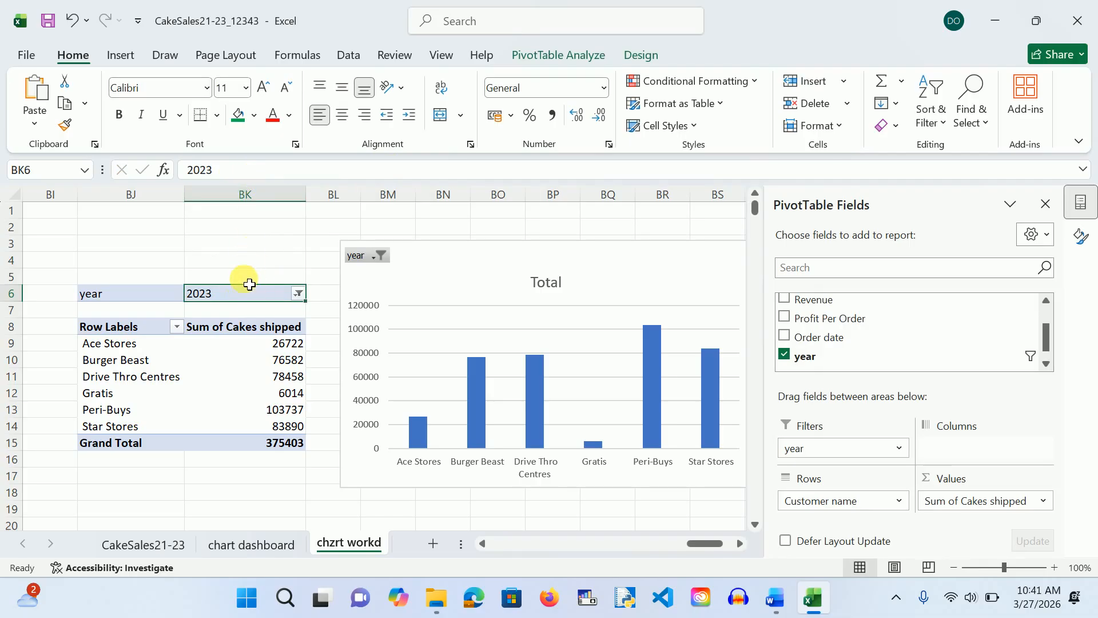
left_click(232, 261)
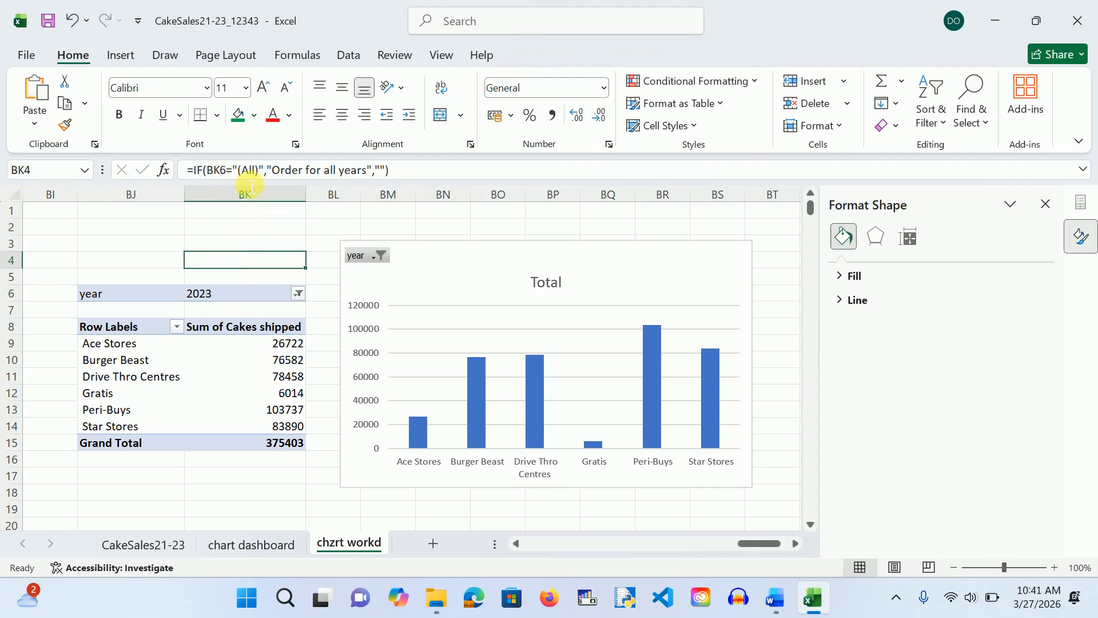
left_click(387, 171)
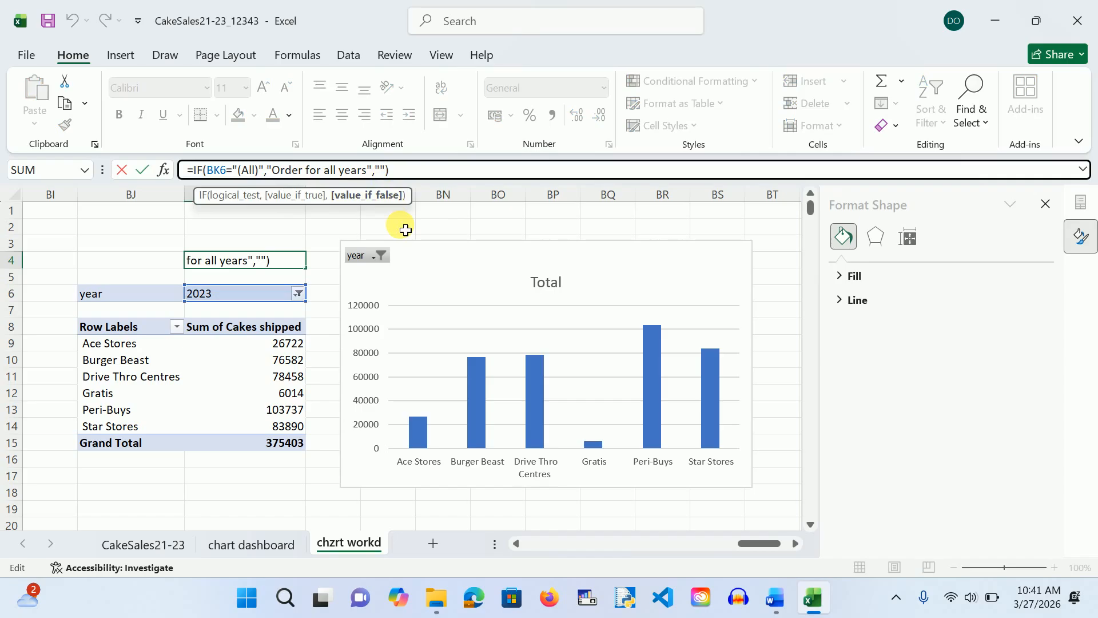
Step: Type BK6&" "&orders into the false argument and commit, accepting Excel's correction
type("BK6")
type("&")
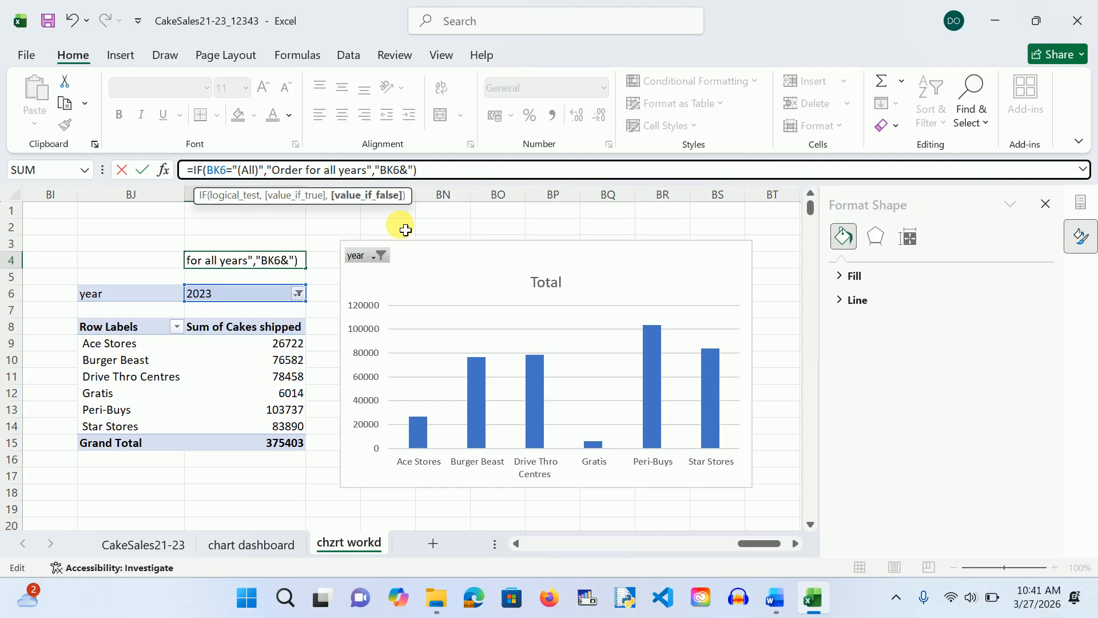
type("\"")
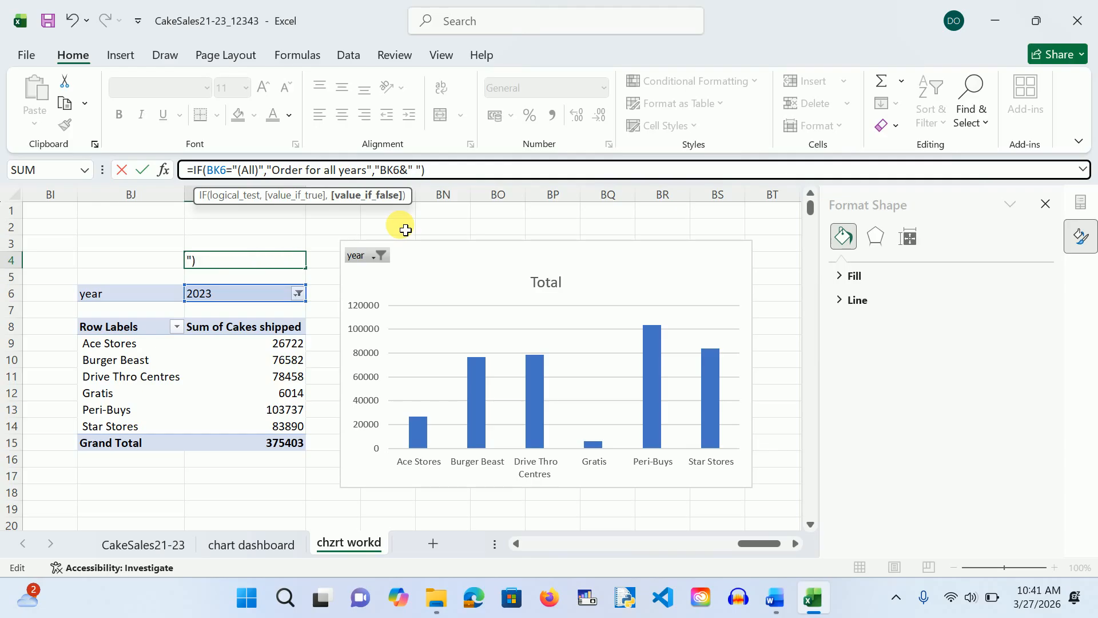
type(" \"")
type("$")
key("BackSpace")
type("&orders")
left_click(406, 230)
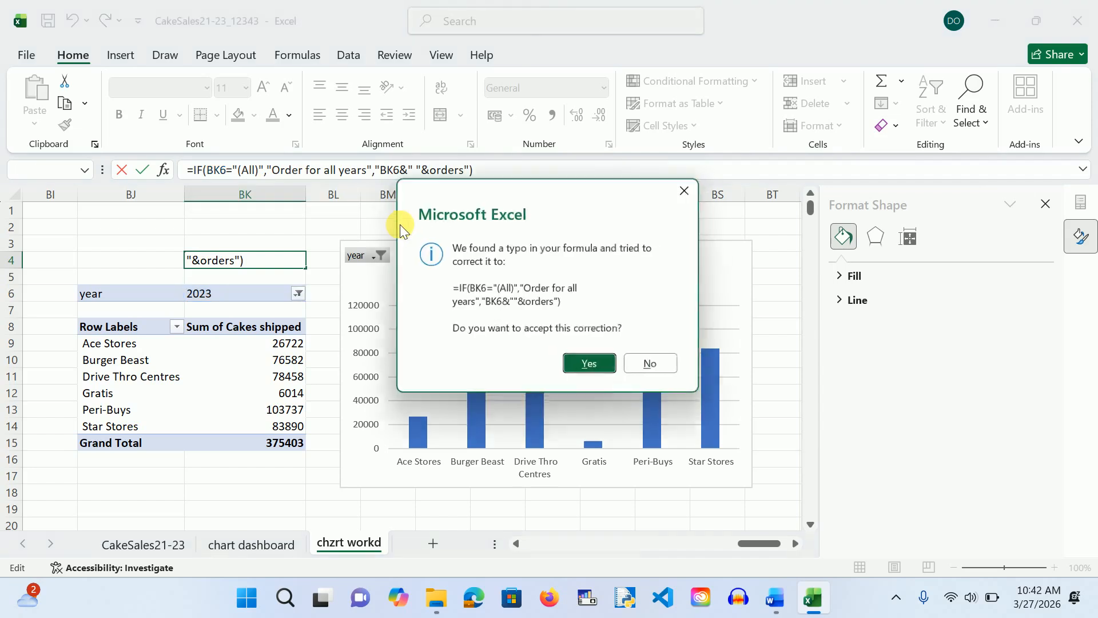
key("Return")
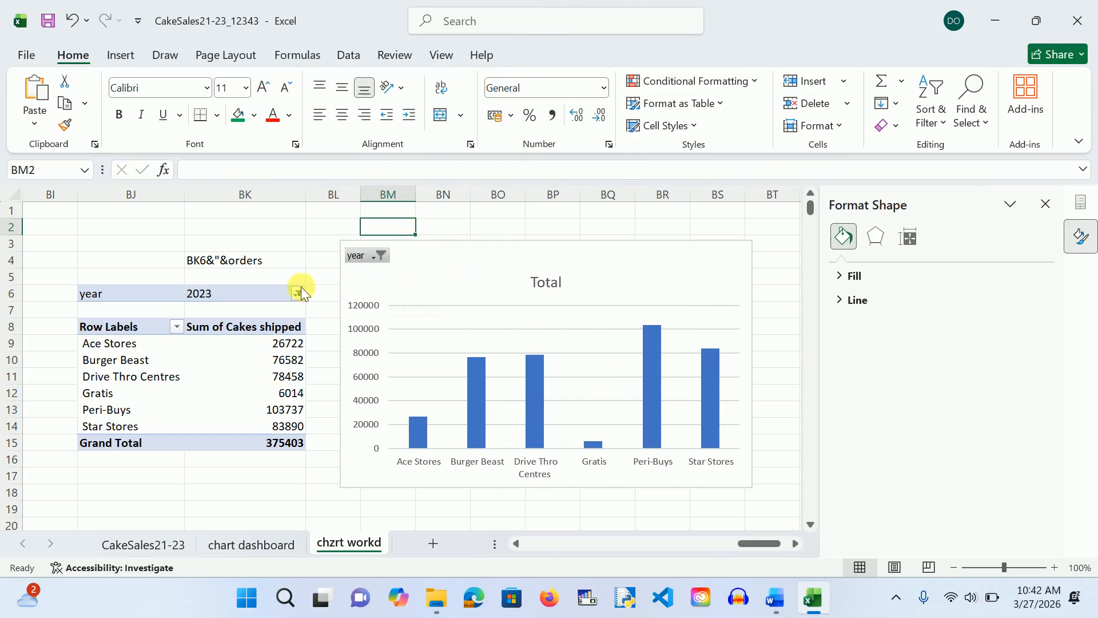
Step: Replace the quoted BK6& with a real BK6 reference and quote orders, so BK4 shows 2023orders
left_click(260, 266)
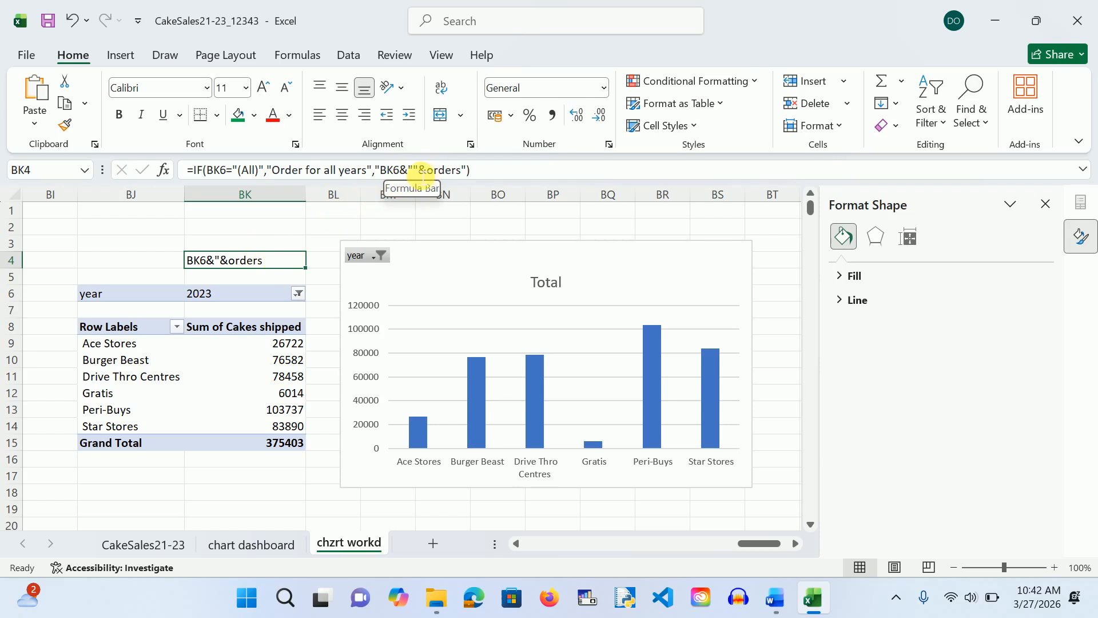
left_click(421, 172)
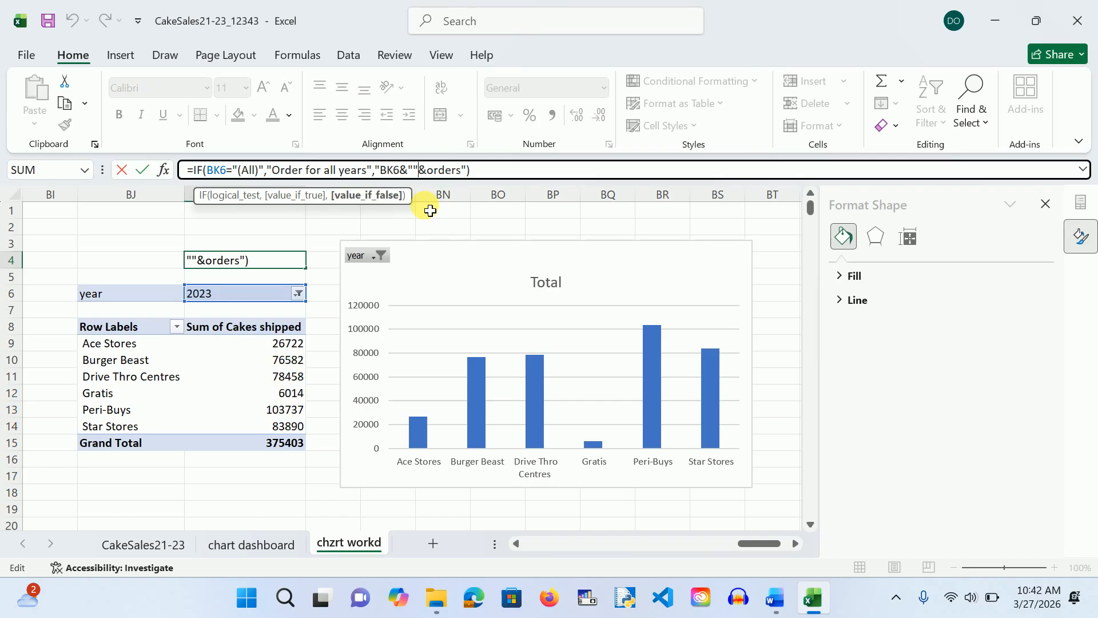
key("BackSpace")
key("BackSpace")
key("BackSpace")
key("BackSpace")
key("BackSpace")
key("BackSpace")
key("BackSpace")
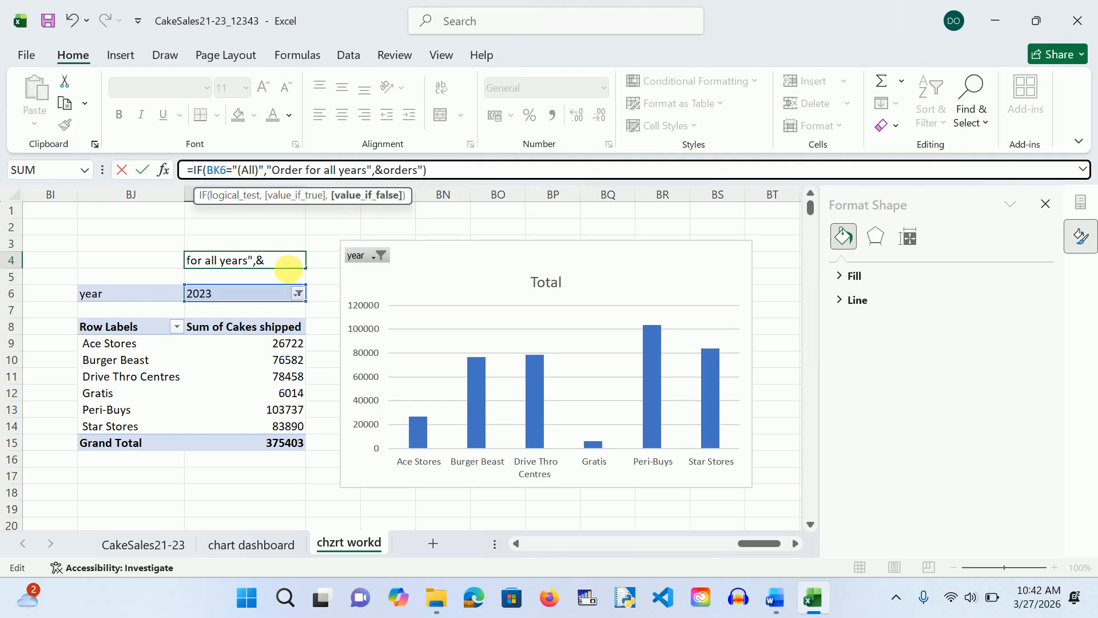
left_click(259, 300)
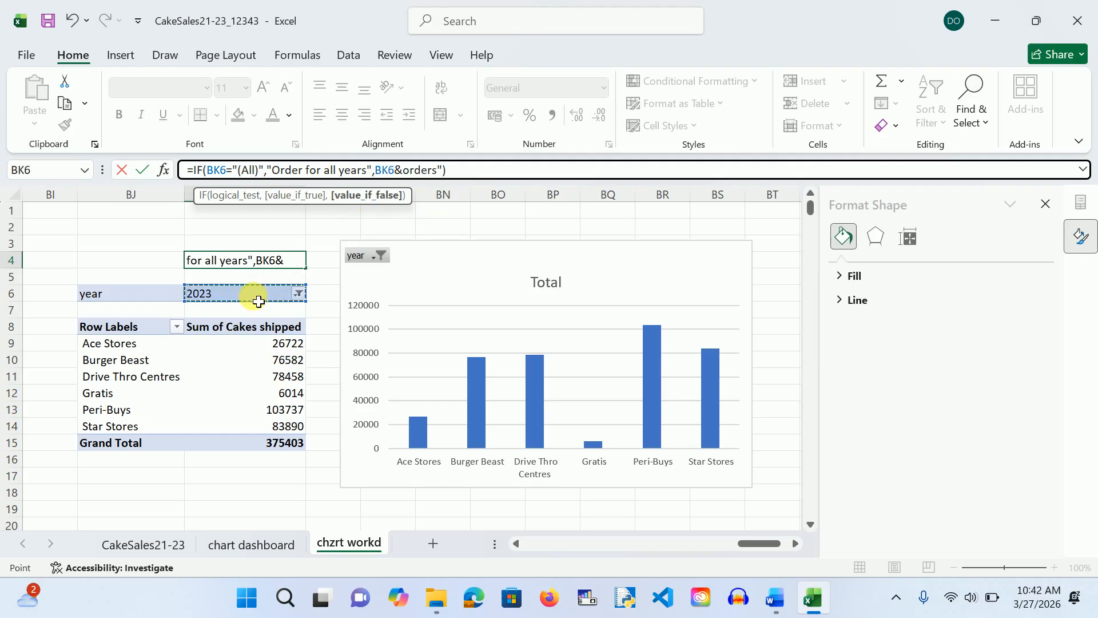
left_click(406, 172)
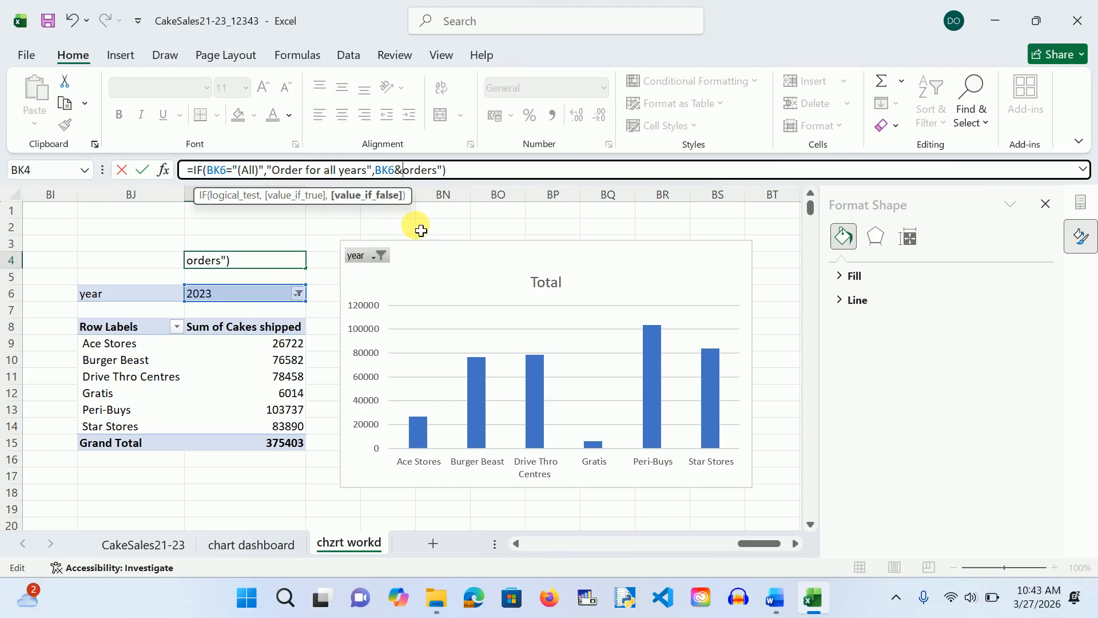
type("\"")
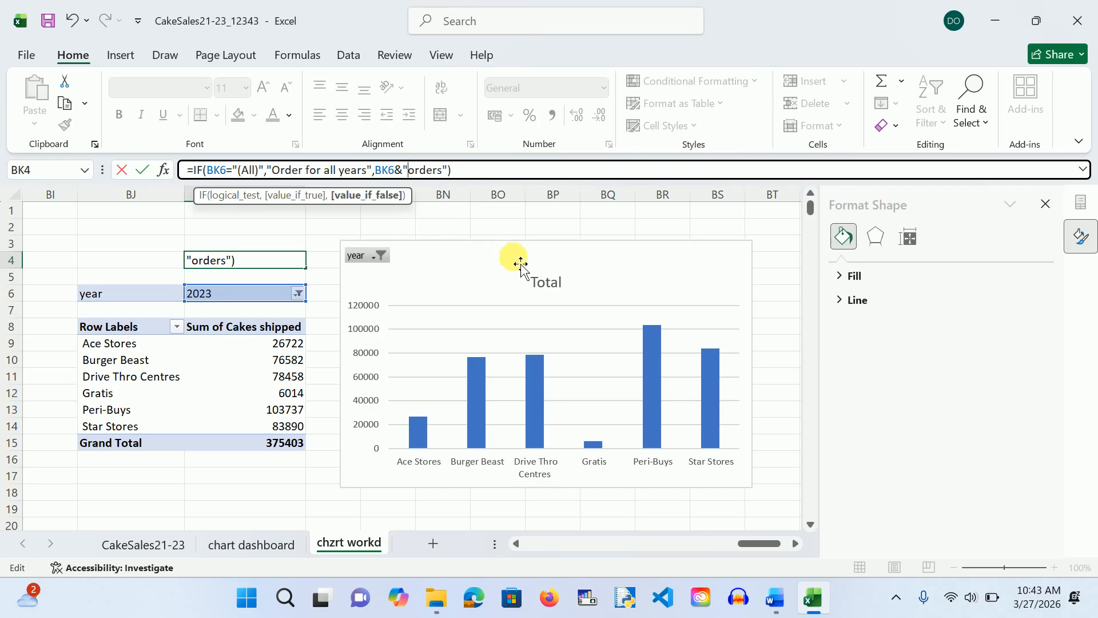
key("Return")
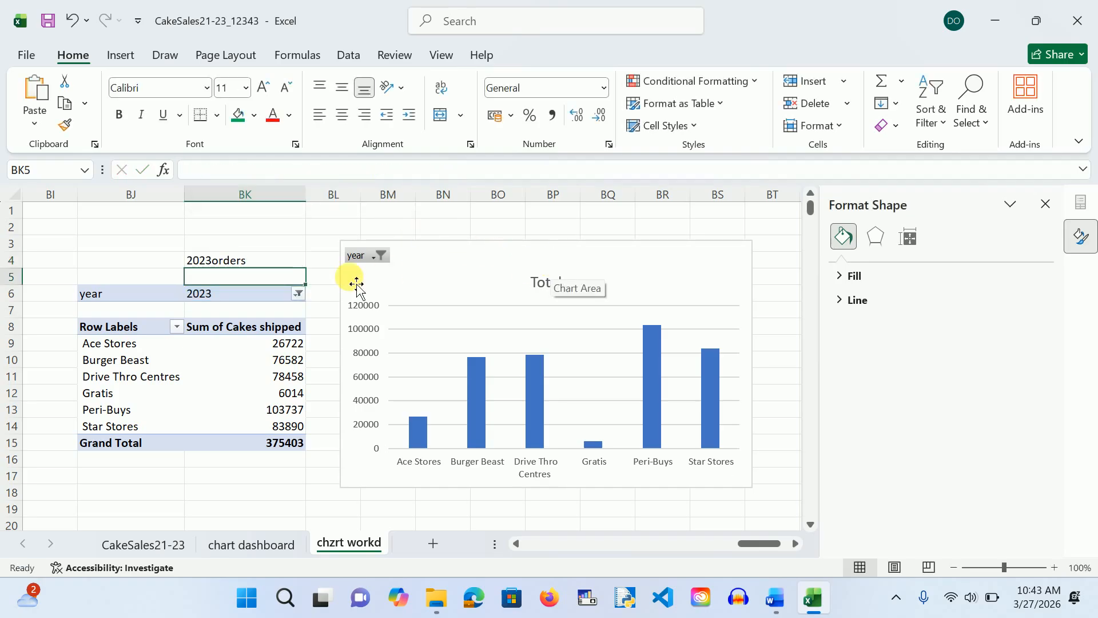
Step: Change the false argument to BK6&" Orders " so BK4 reads '2023 Orders'
left_click(239, 261)
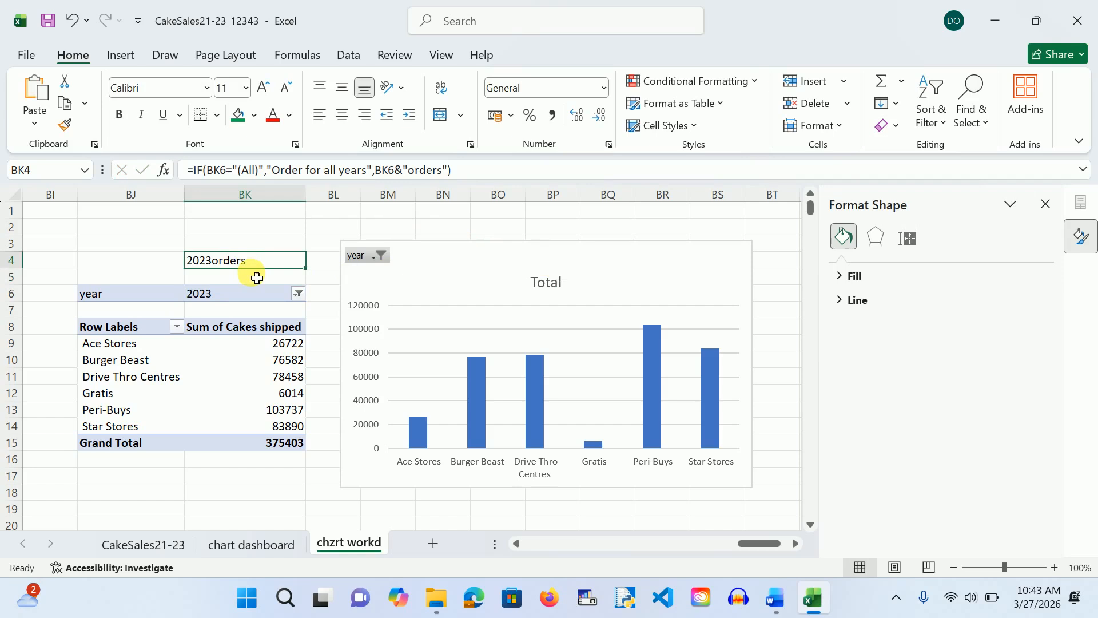
left_click(409, 172)
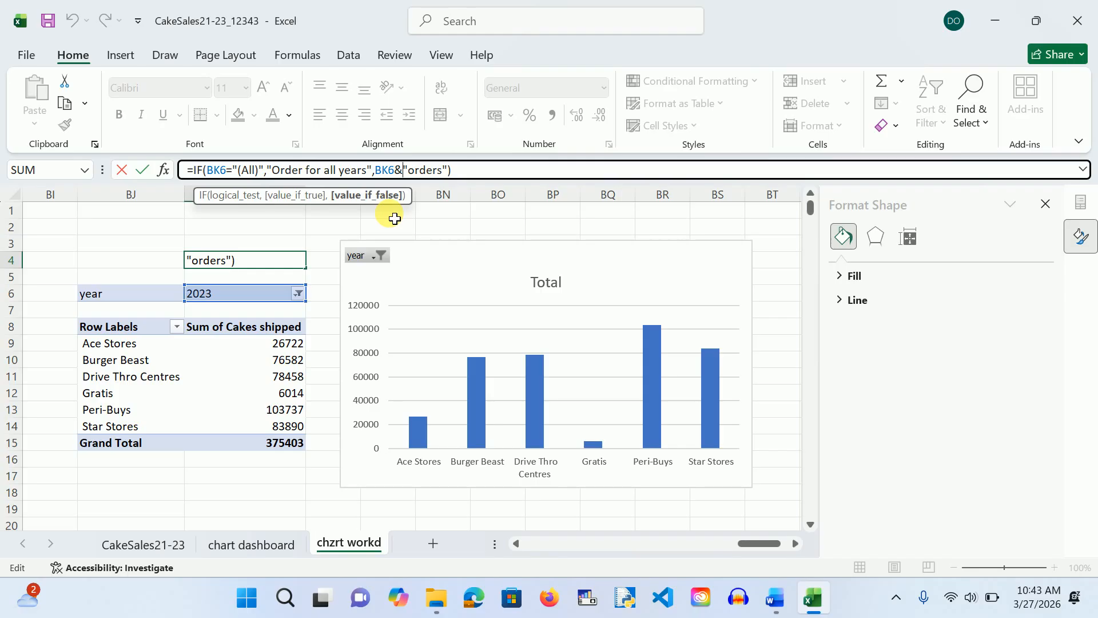
type("\"")
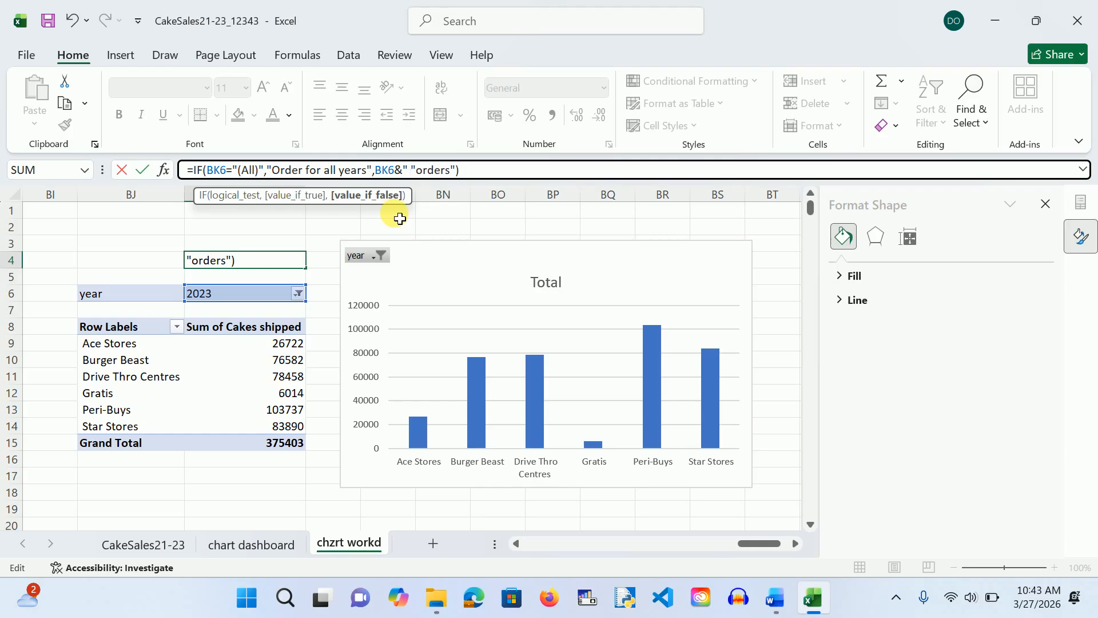
type(" \"")
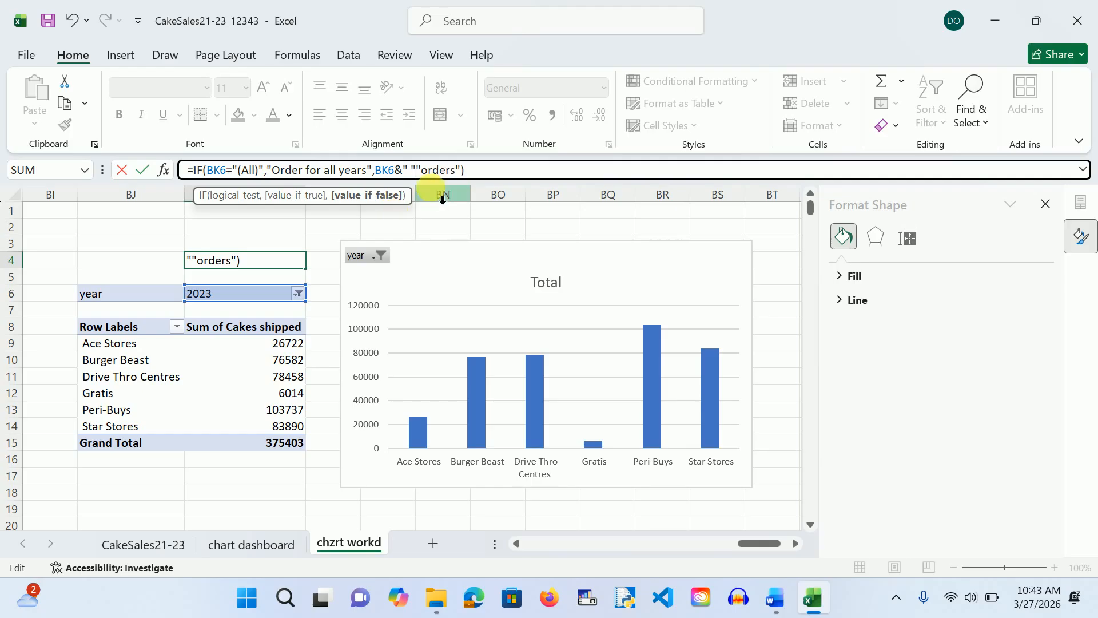
left_click(424, 172)
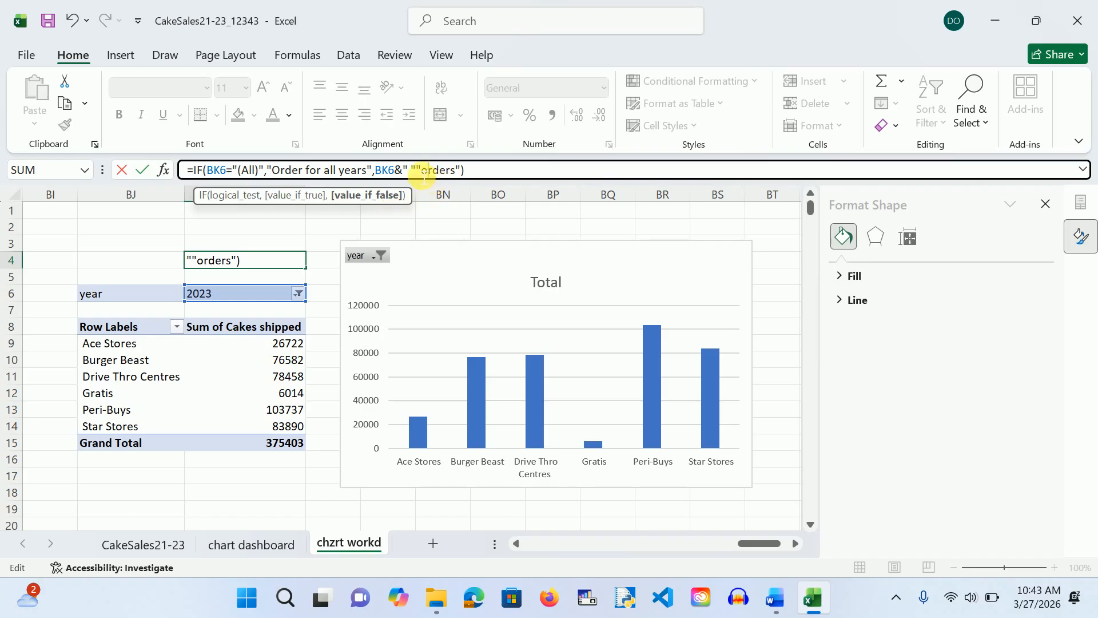
key("BackSpace")
key("BackSpace")
key("BackSpace")
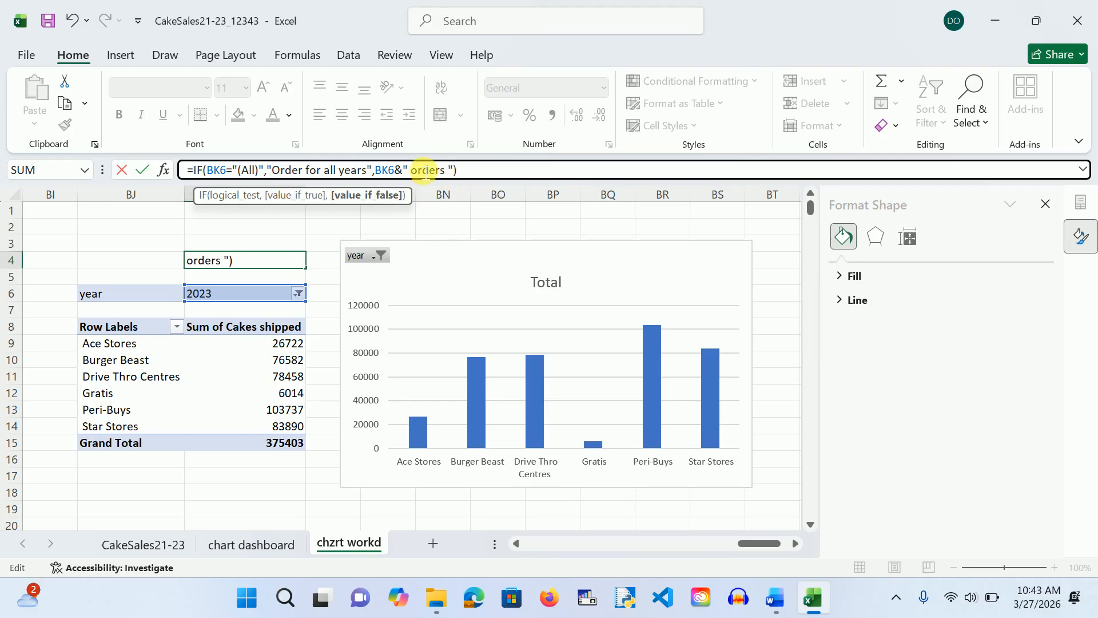
key("BackSpace")
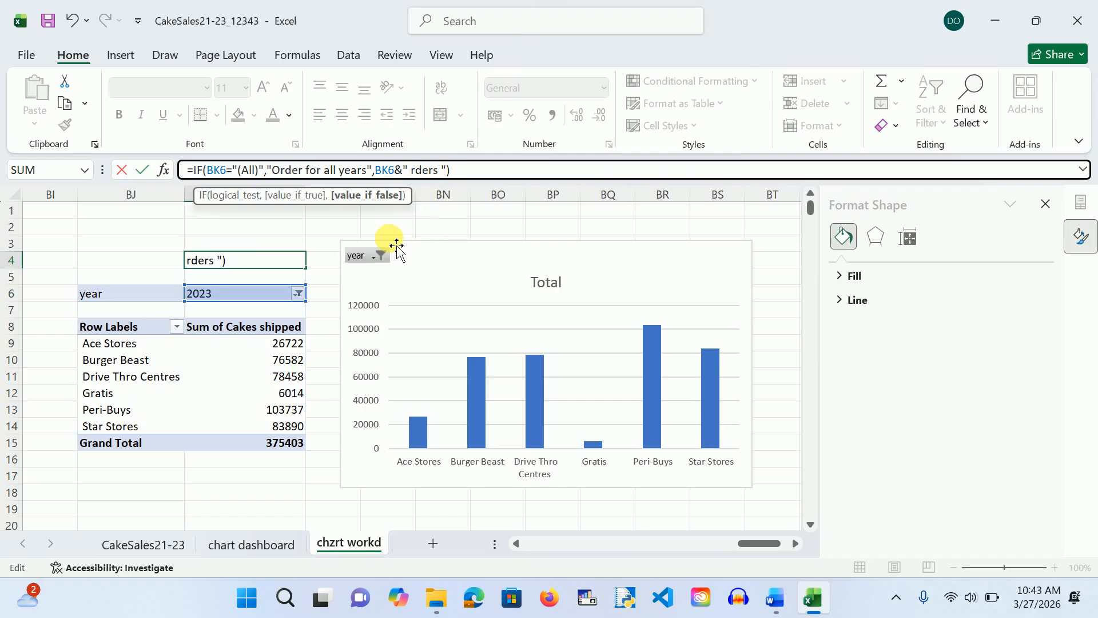
type("O")
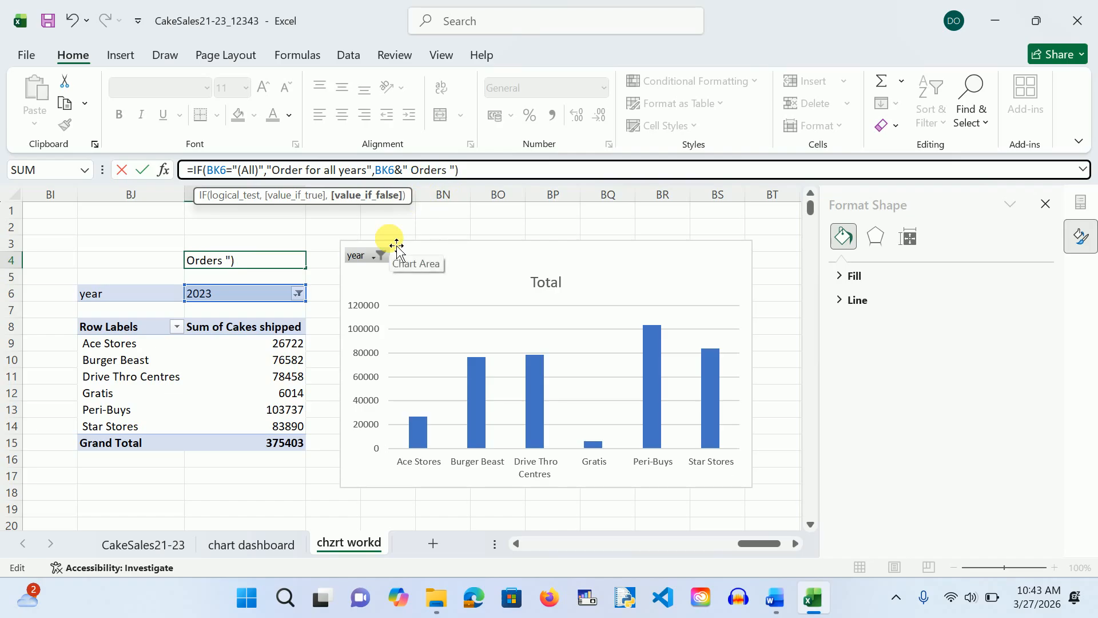
key("Return")
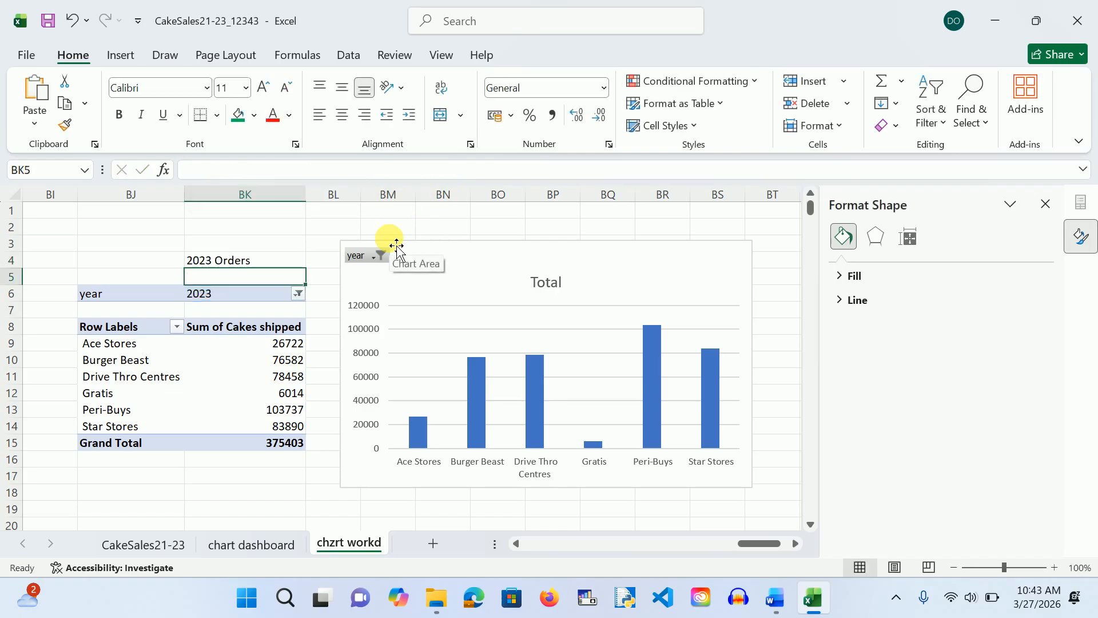
Step: Link the chart's Total title to cell BK4 with a =BK4 formula so it shows 2023 Orders
left_click(250, 269)
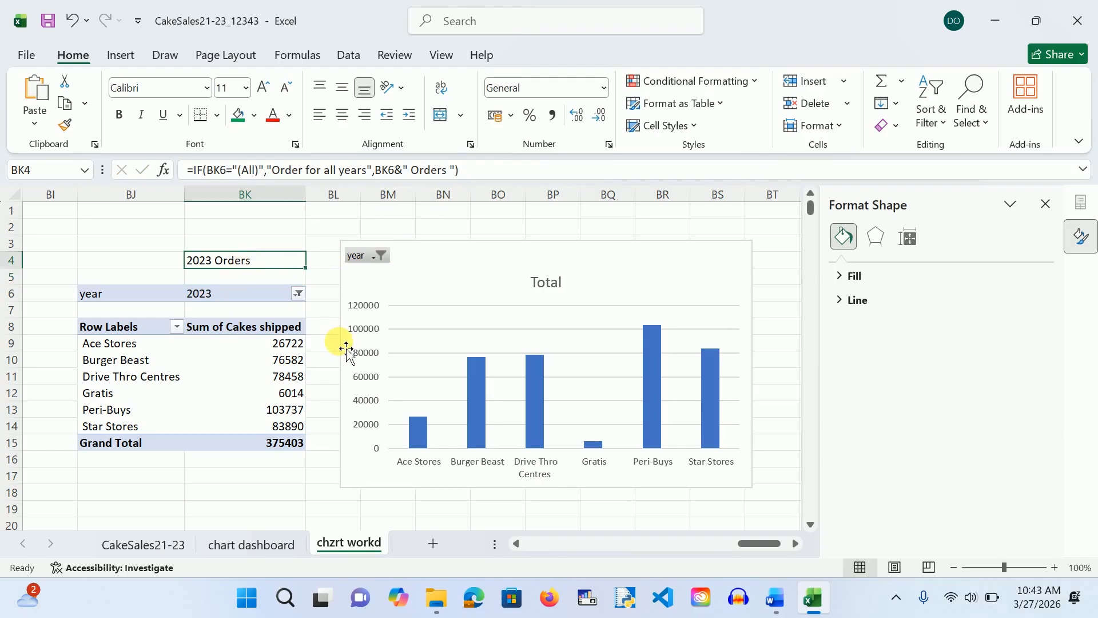
left_click(548, 289)
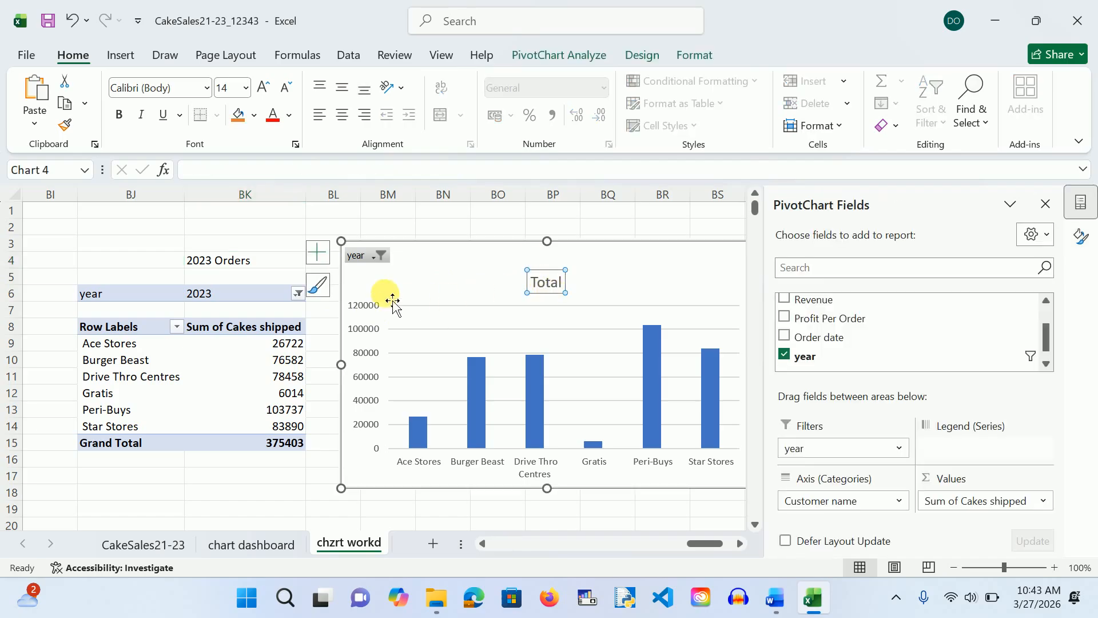
left_click(204, 179)
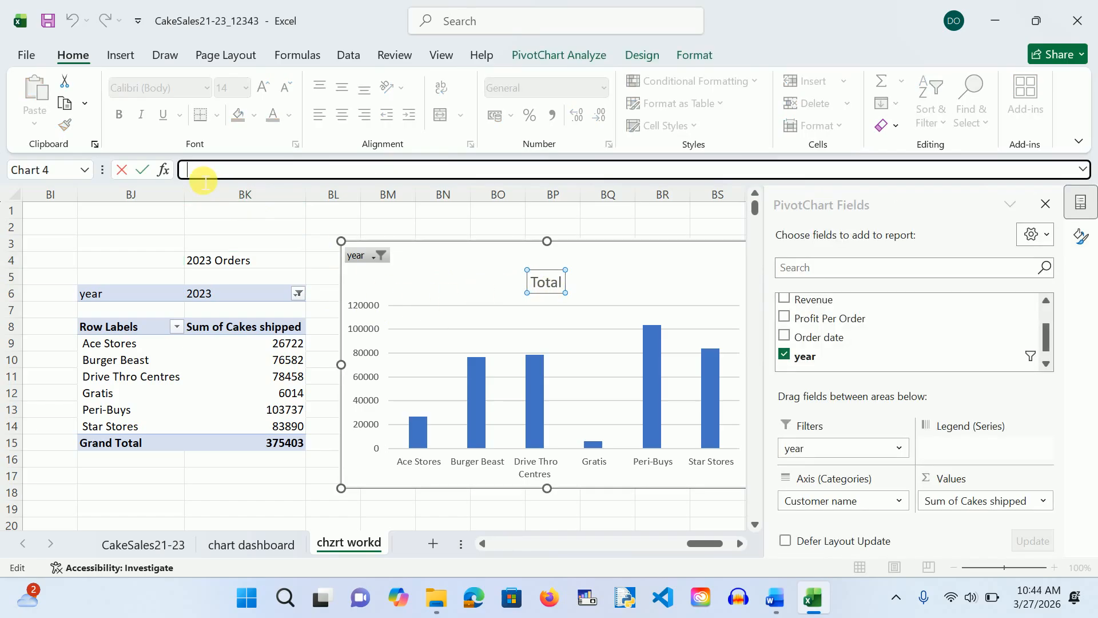
type("=")
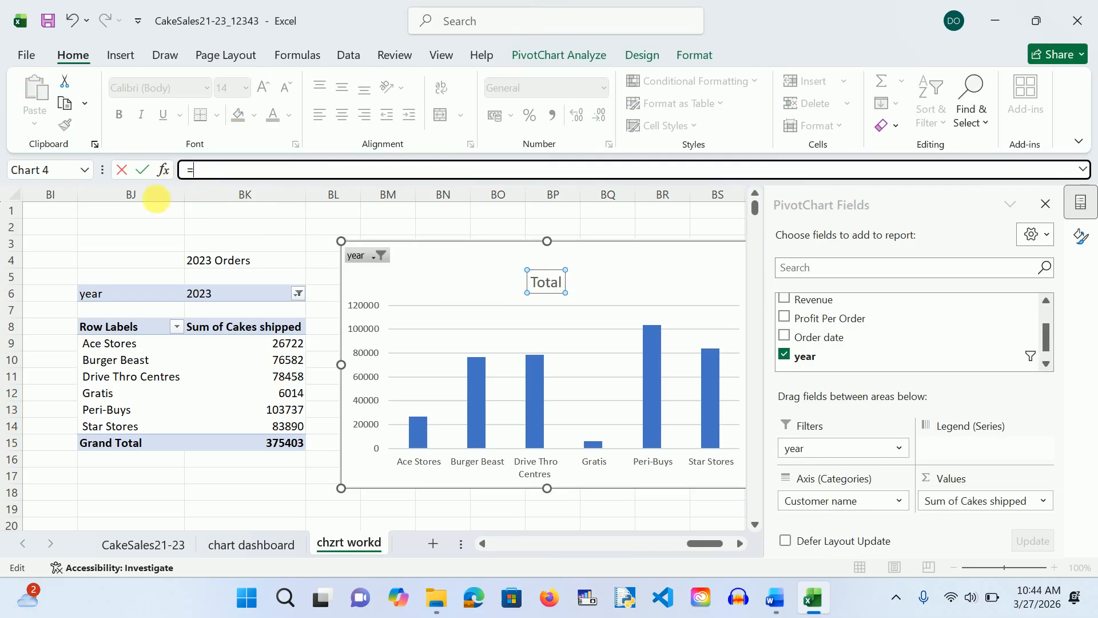
left_click(219, 268)
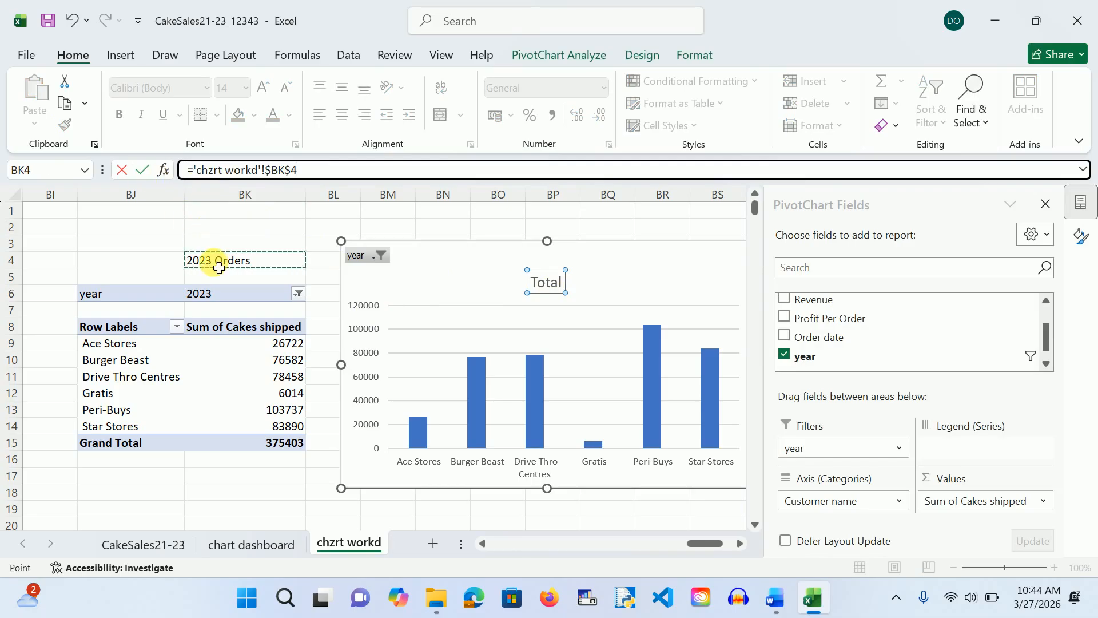
key("Return")
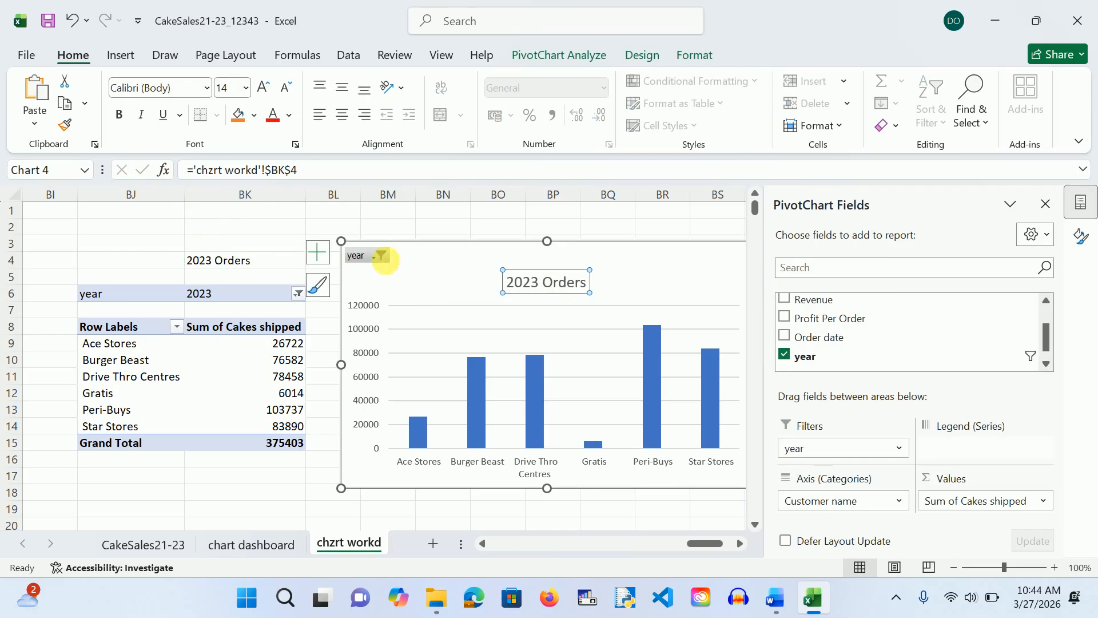
Step: Reset the chart's year filter to (All), then filter it to 2022 so it shows 2022 Orders
left_click(378, 257)
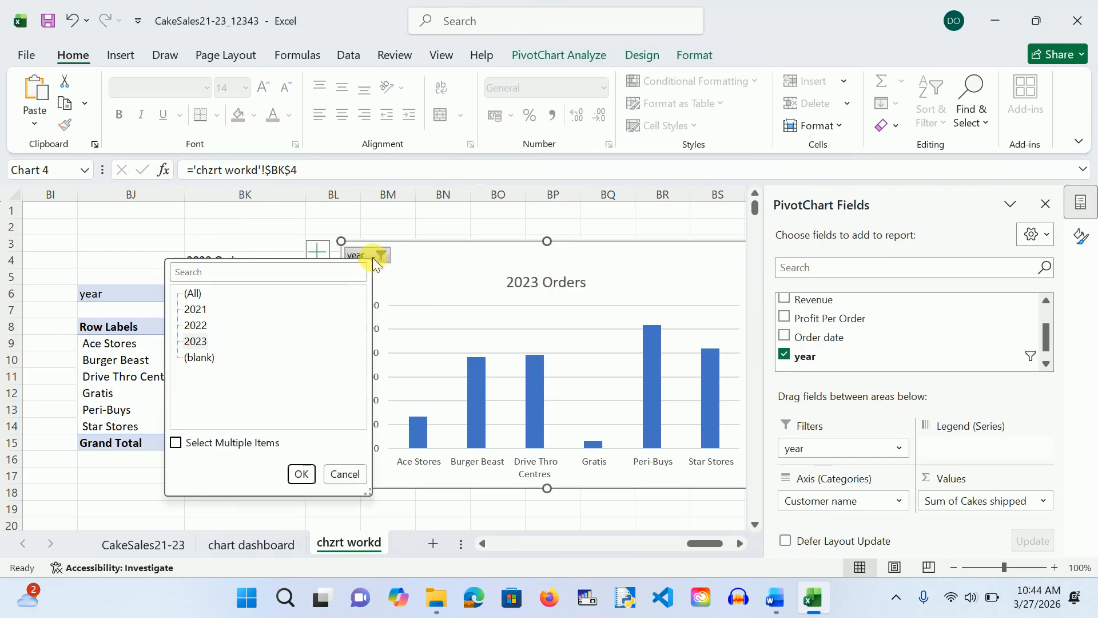
left_click(193, 293)
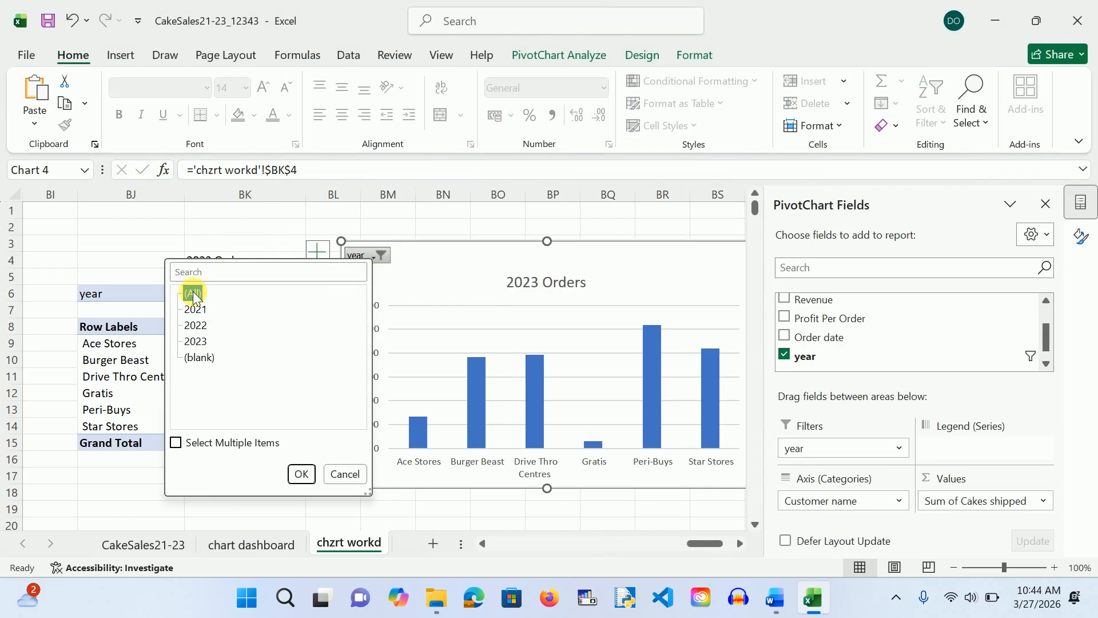
left_click(301, 474)
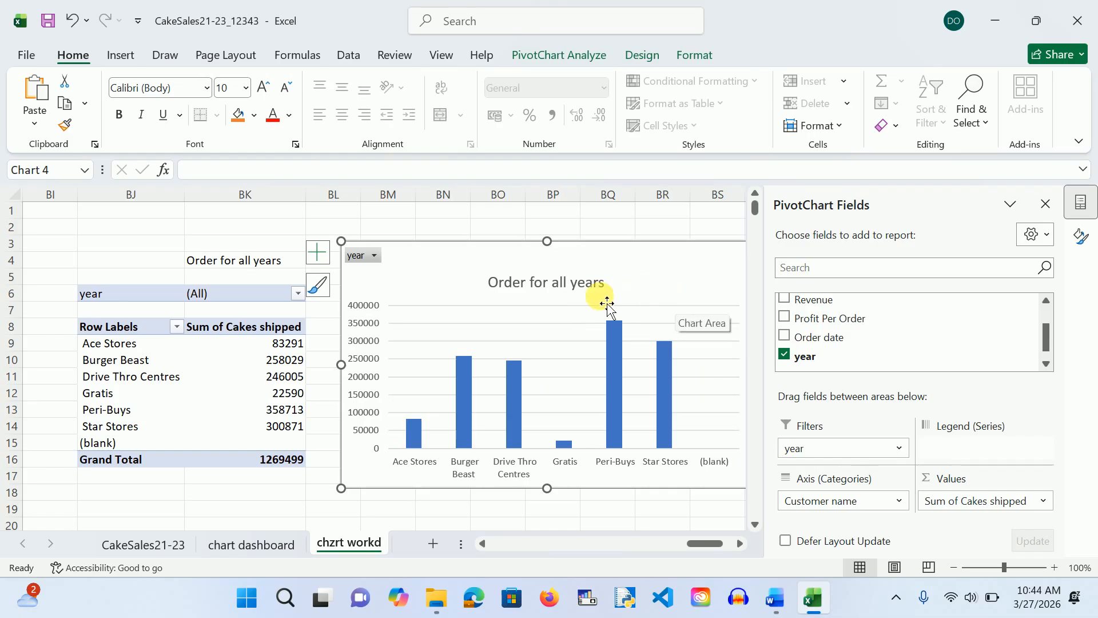
left_click(372, 257)
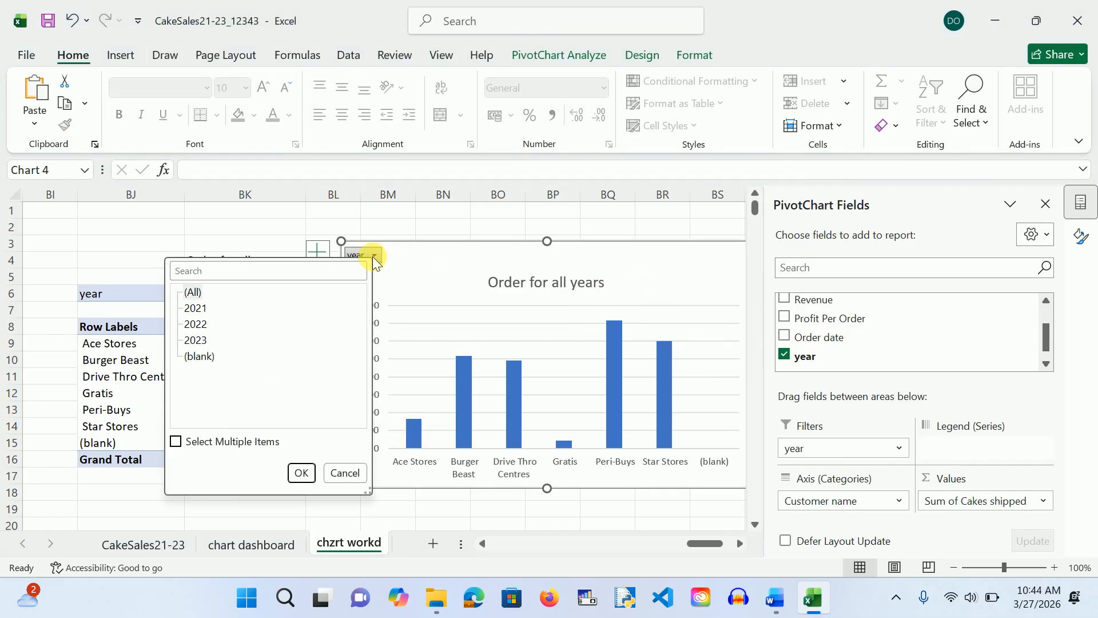
left_click(192, 324)
left_click(302, 472)
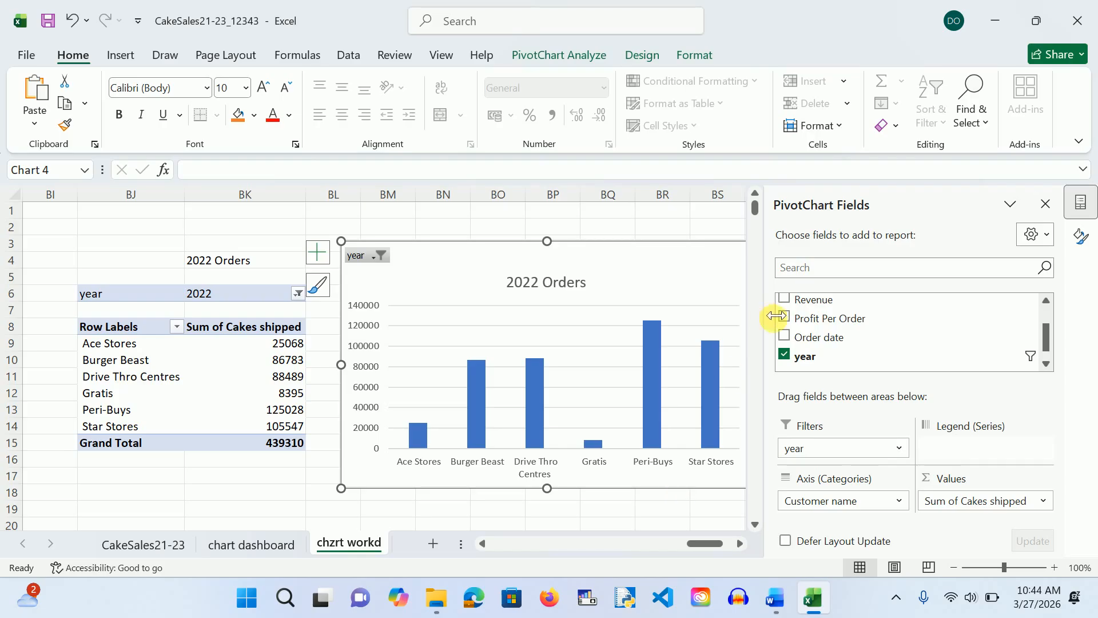
Step: Copy the 2022 Orders chart into the chart dashboard's bottom-right space, then go back to the data sheets
right_click(639, 263)
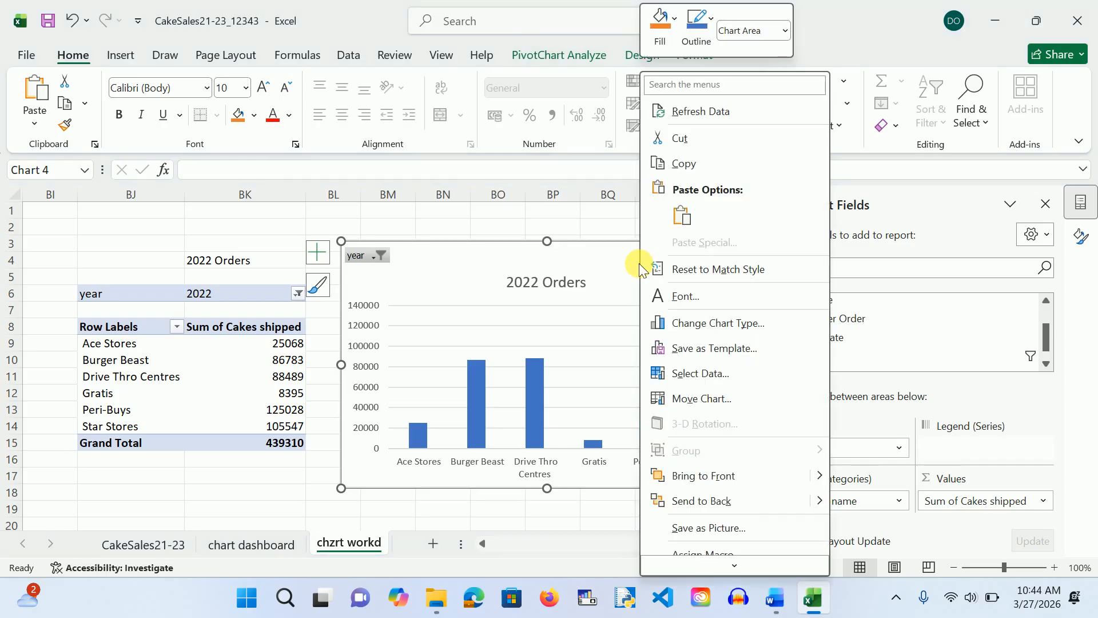
left_click(684, 165)
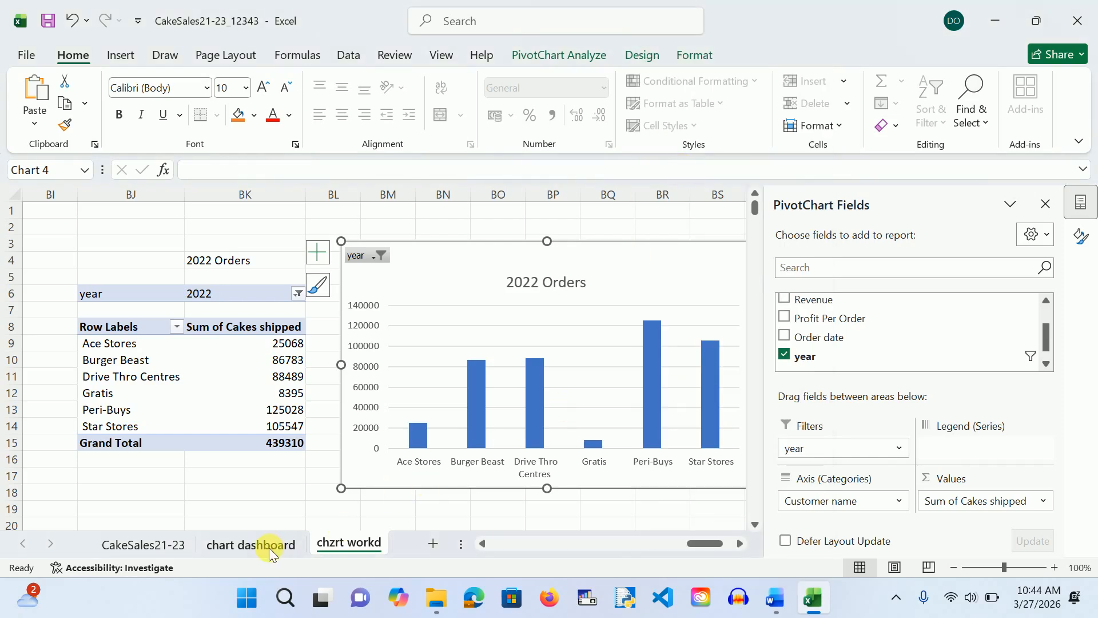
left_click(269, 547)
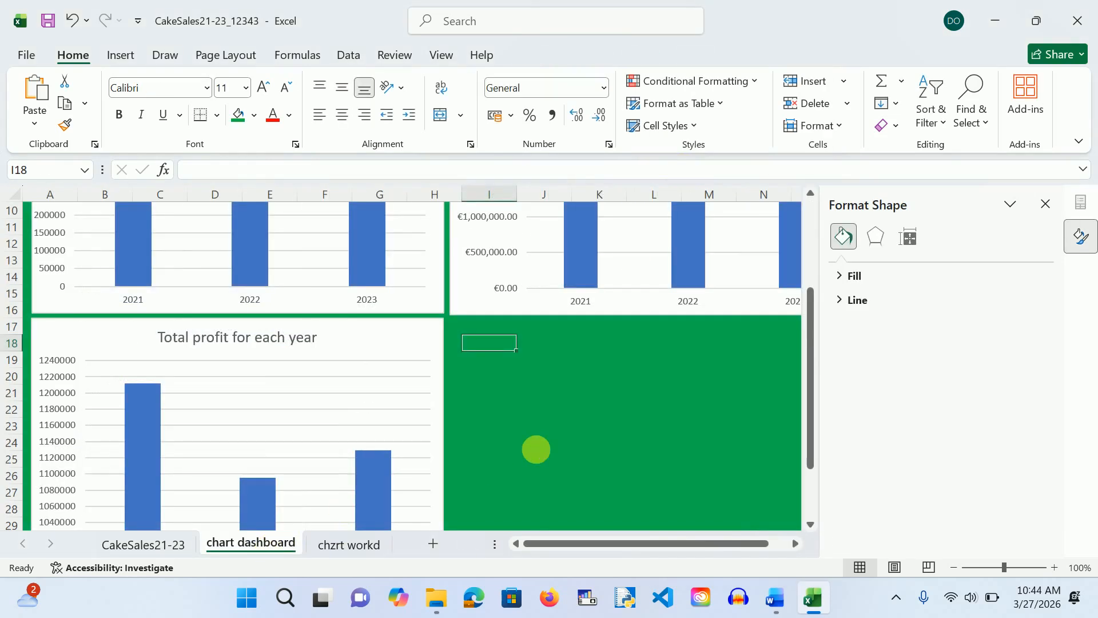
key("ctrl+v")
left_click_drag(548, 391, 533, 374)
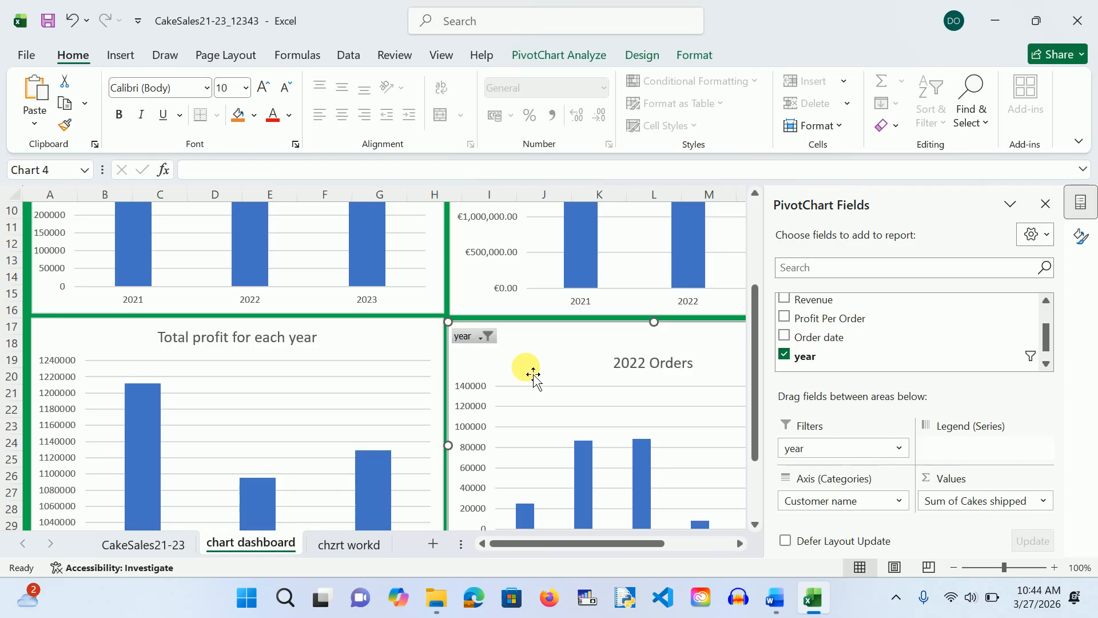
left_click(350, 554)
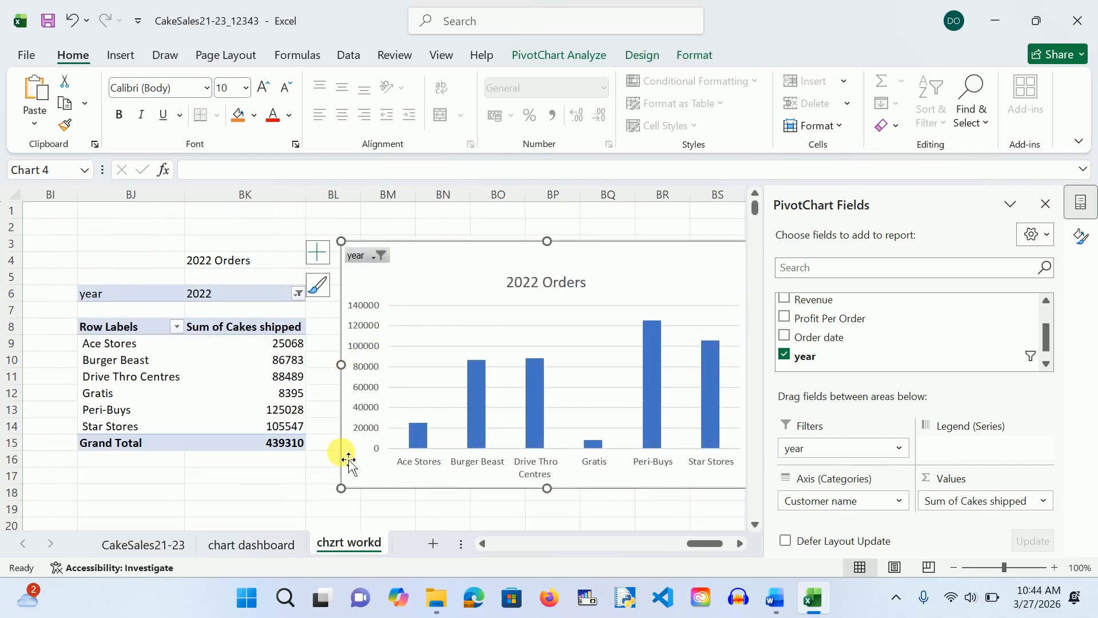
left_click(163, 542)
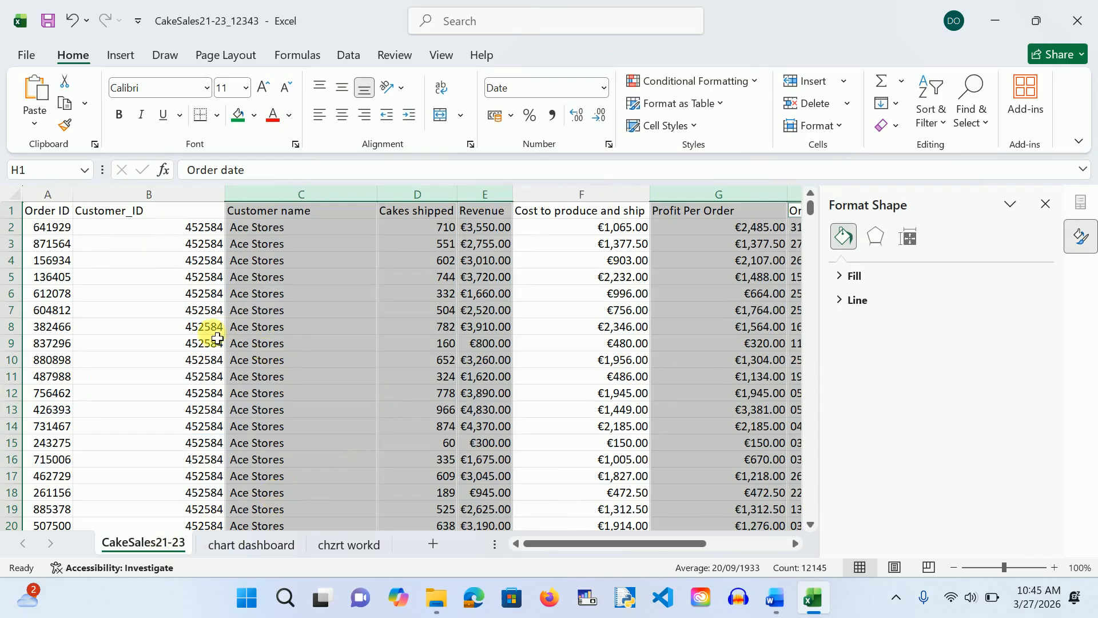
Step: Scroll right to the empty Quarter column on CakeSales21-23 and select cell J2
left_click(797, 544)
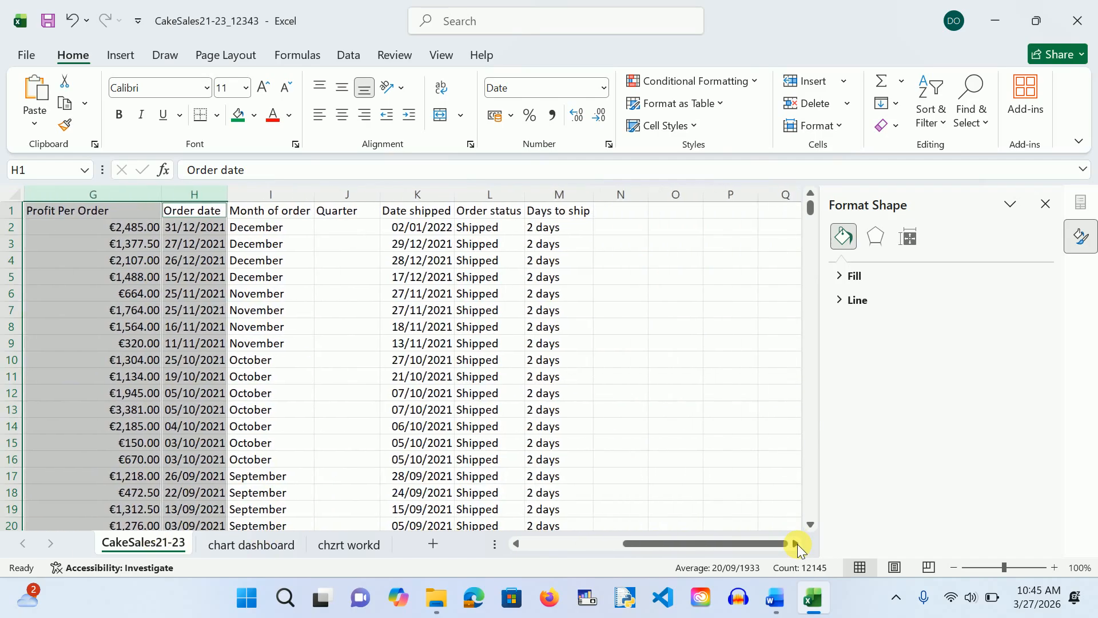
left_click(348, 230)
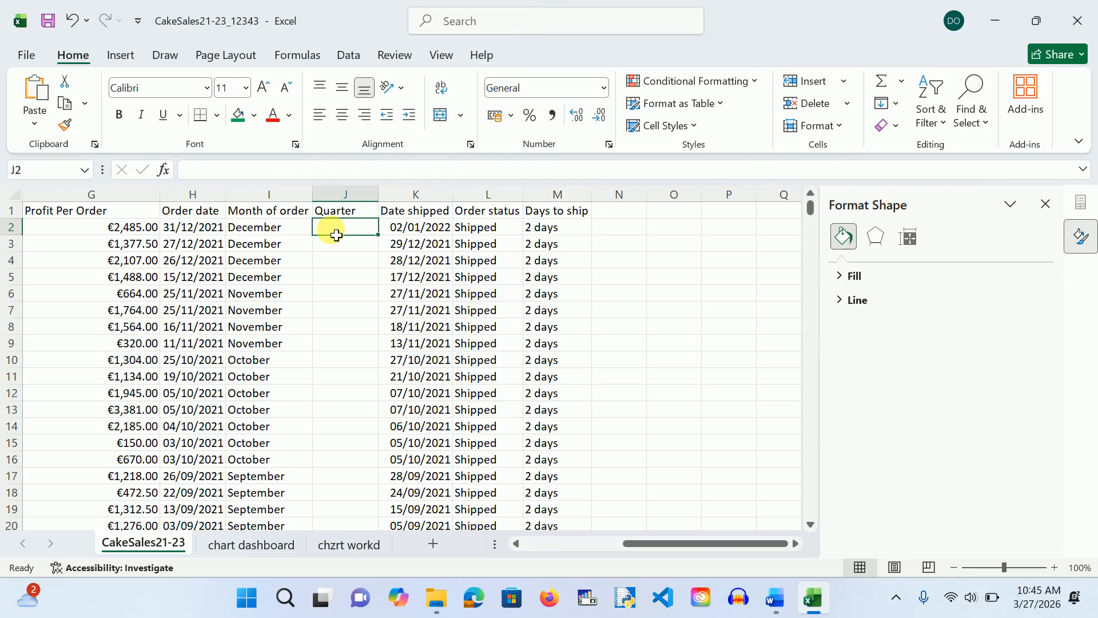
Step: In J2, build =ROUNDUP(MONTH(H2)/3,0 from H2's order date using ROUNDUP and MONTH autocomplete
type("=")
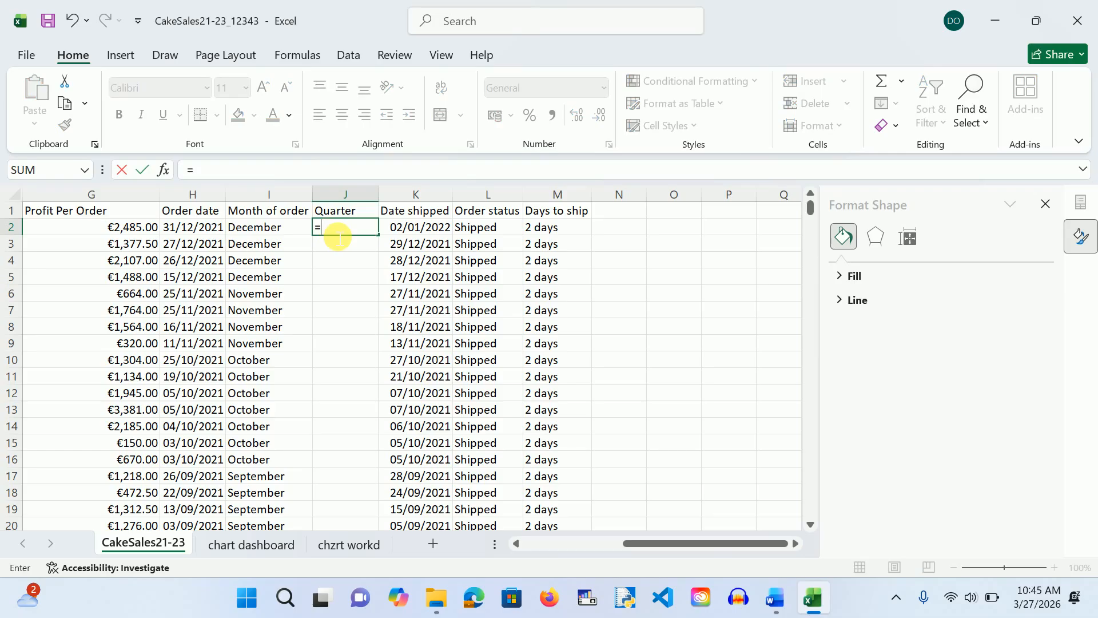
type("rou")
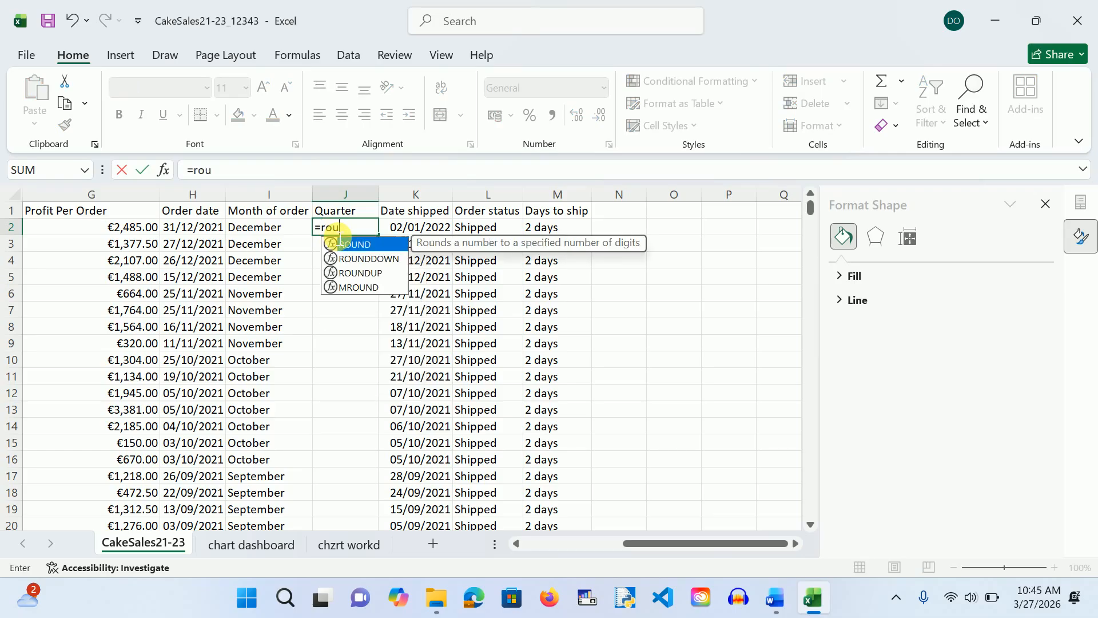
double_click(368, 272)
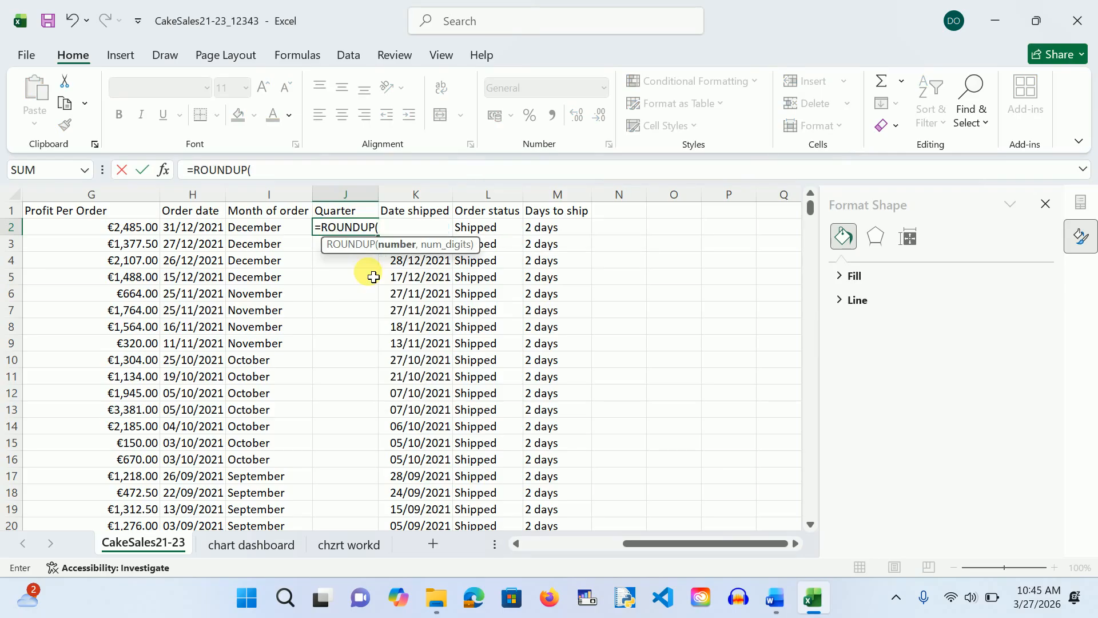
type("mo")
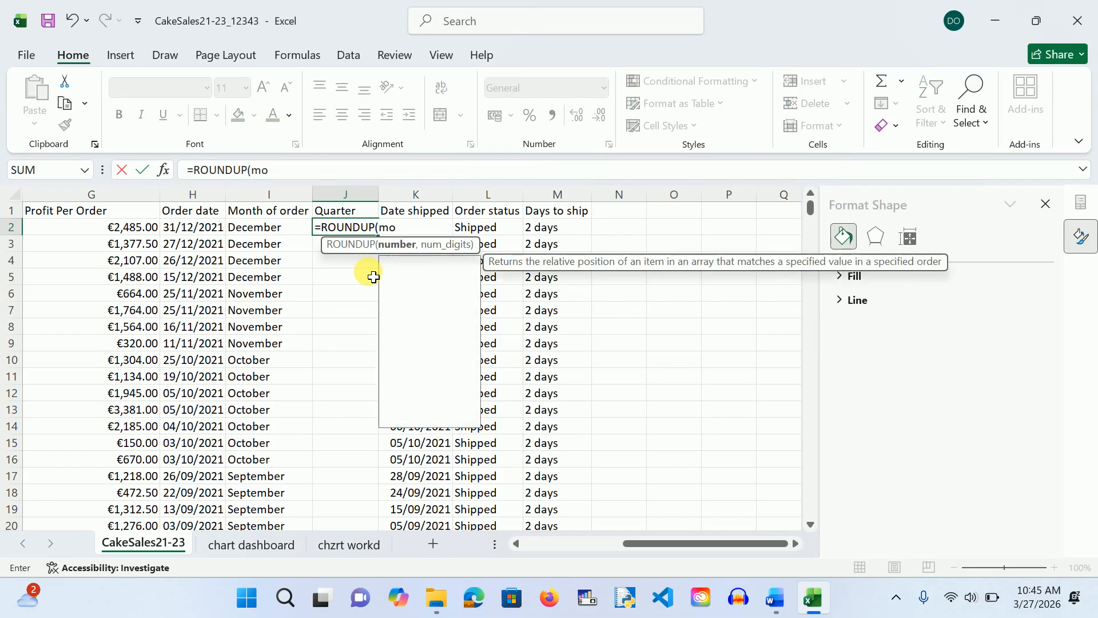
double_click(419, 307)
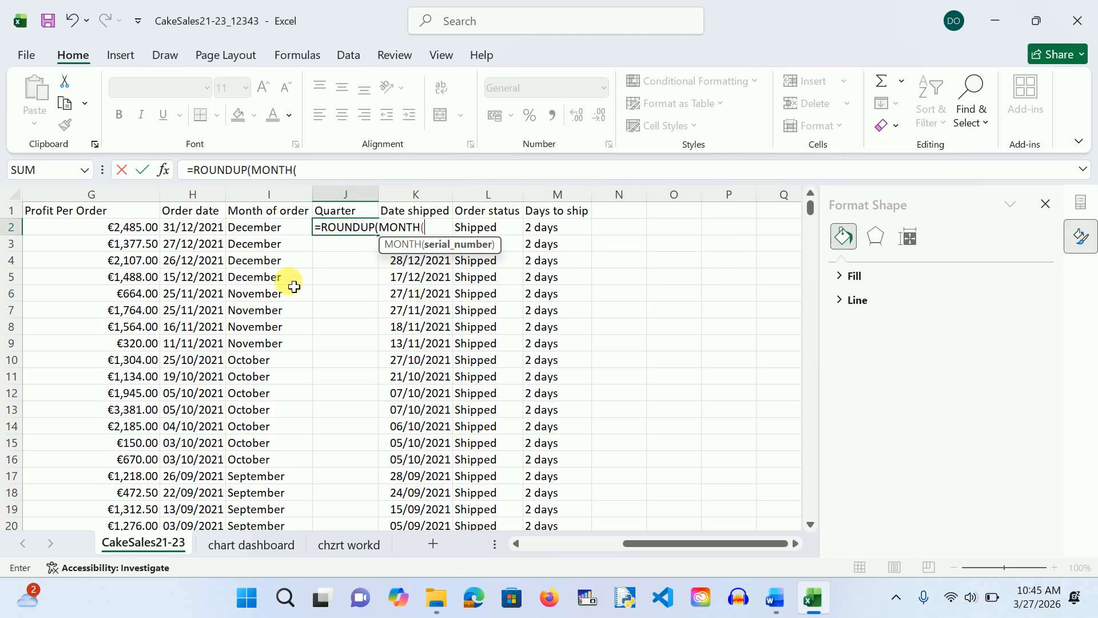
left_click(207, 236)
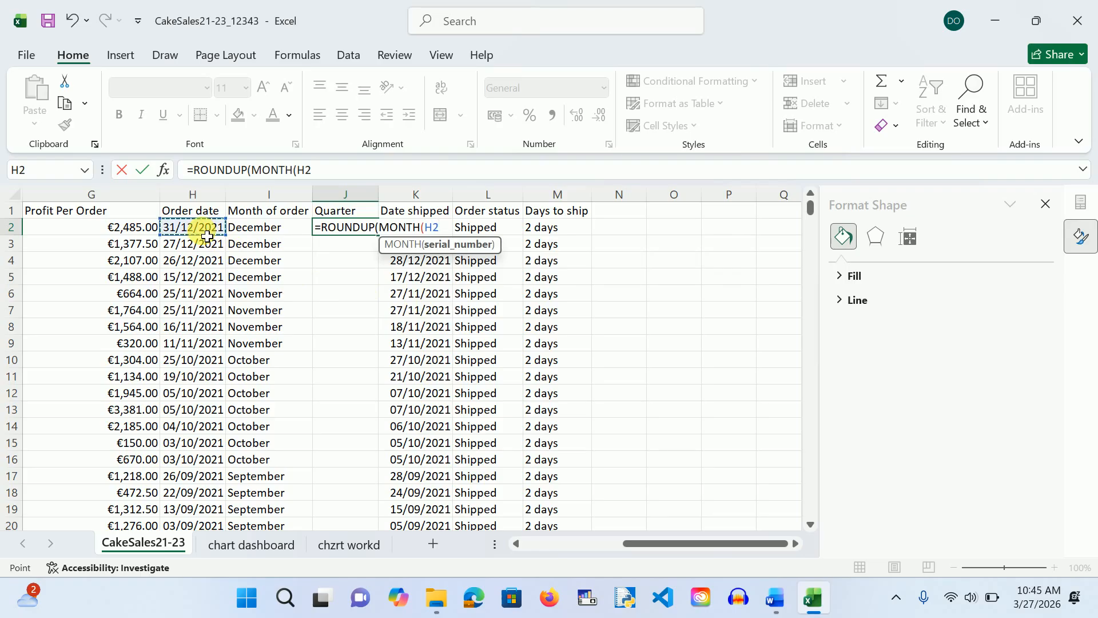
type(")")
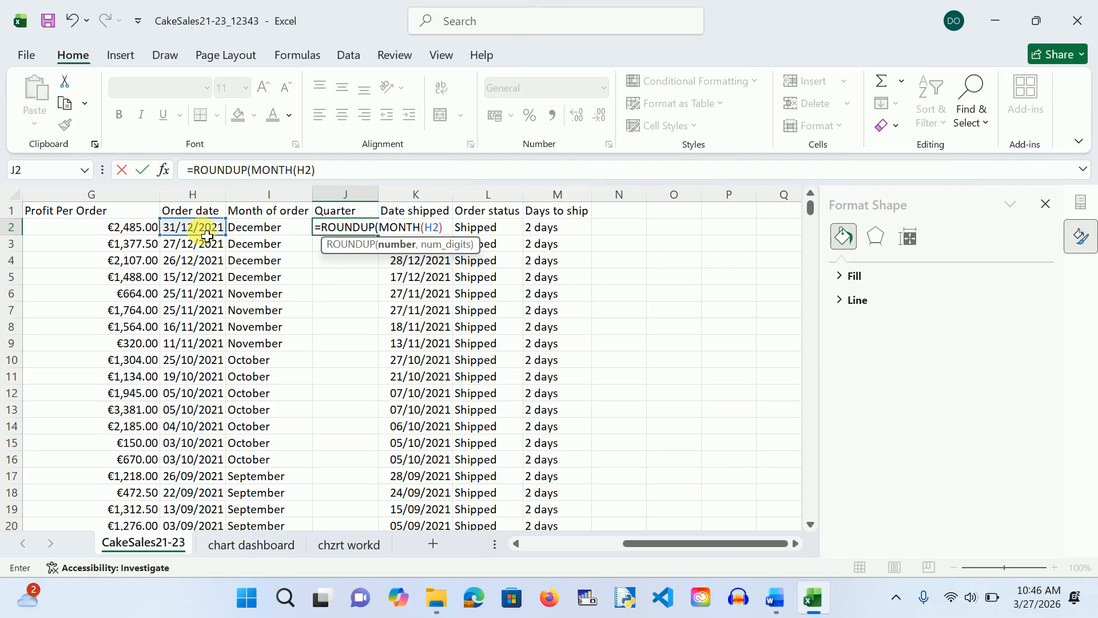
type("/3,0")
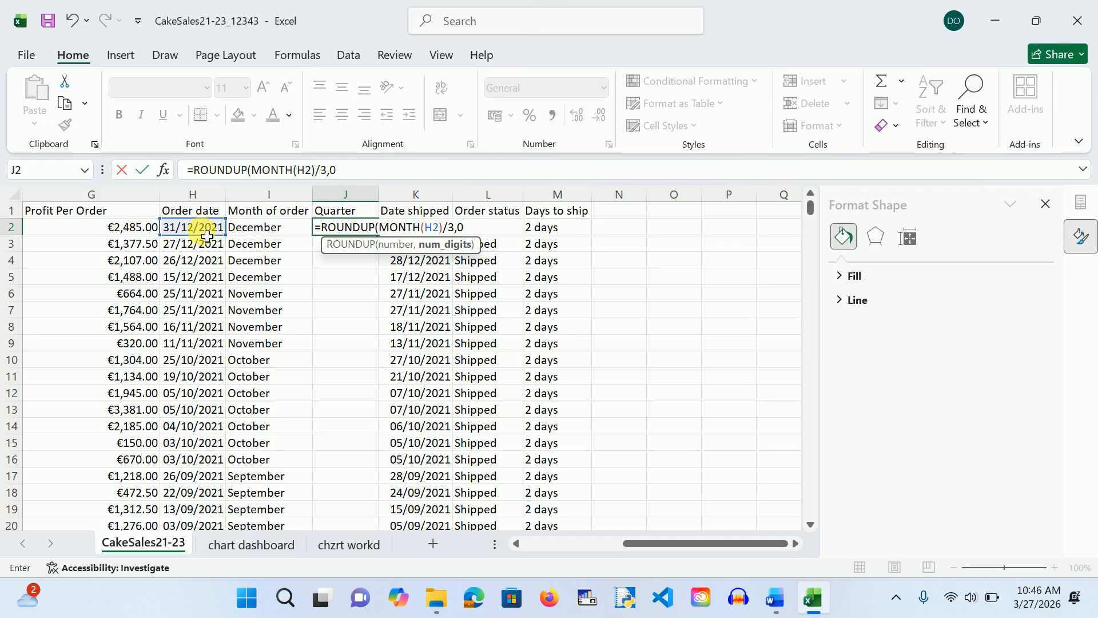
Step: Close and commit J2's =ROUNDUP(MONTH(H2)/3,0) formula, confirming it returns quarter 4
type(")")
key("Return")
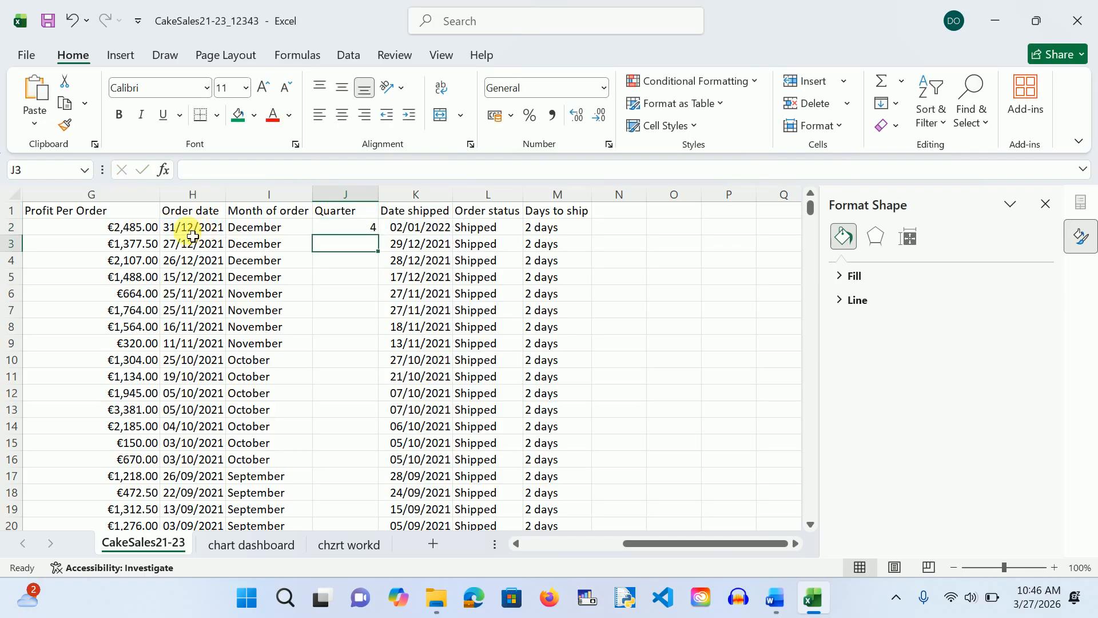
left_click(361, 228)
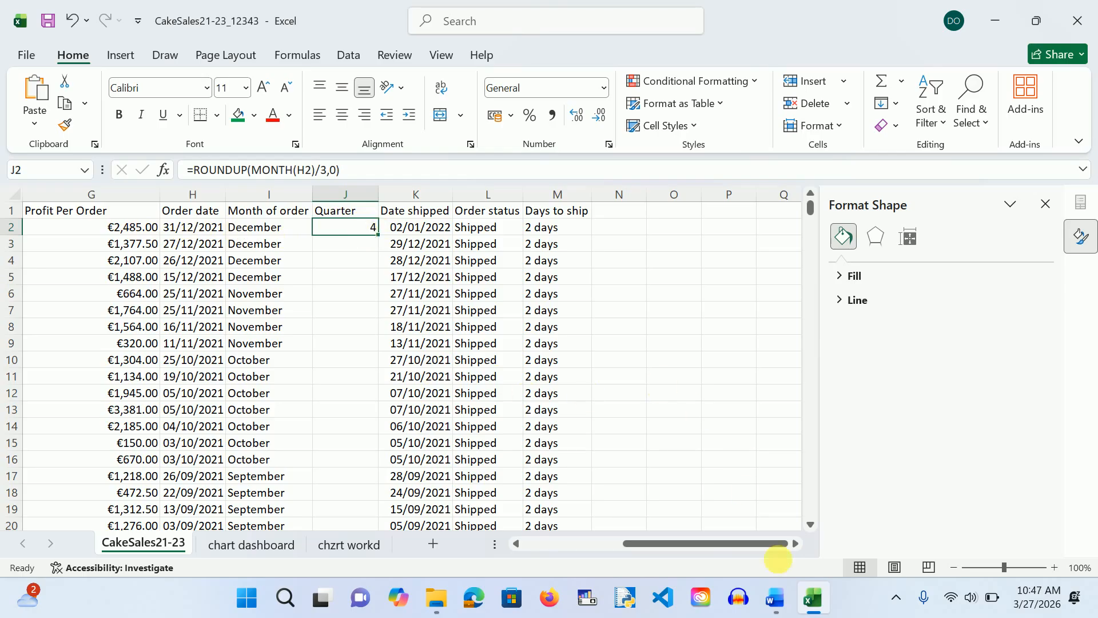
left_click(776, 598)
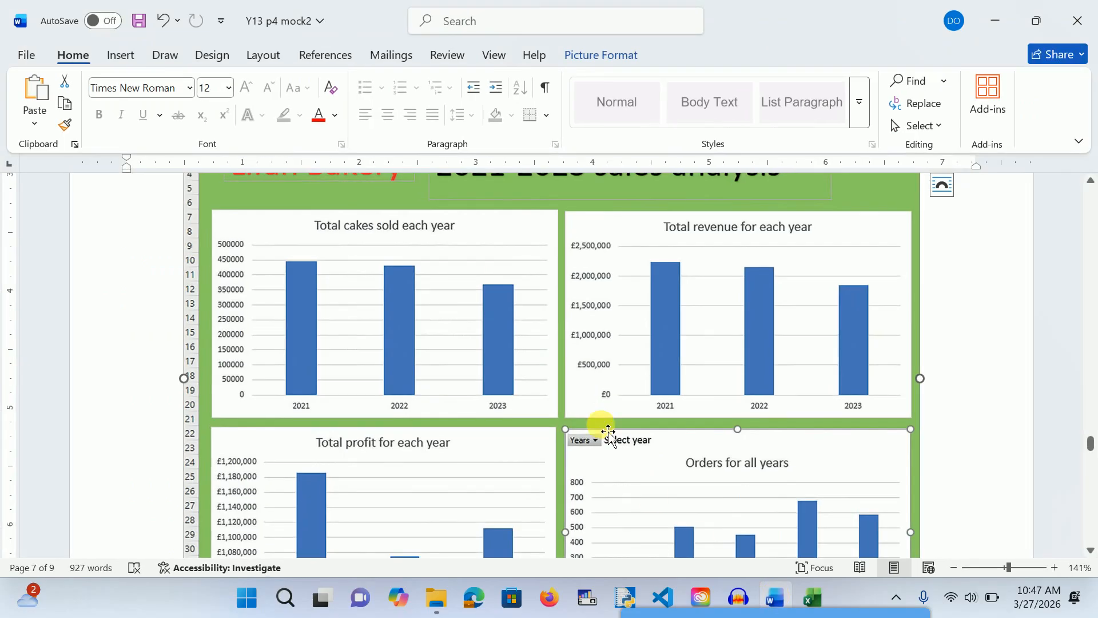
Step: Move the dashboard picture to the top of the Word brief, review it, and minimise Word
left_click_drag(635, 476, 639, 543)
left_click_drag(897, 243, 909, 286)
scroll(985, 346, "down", 5)
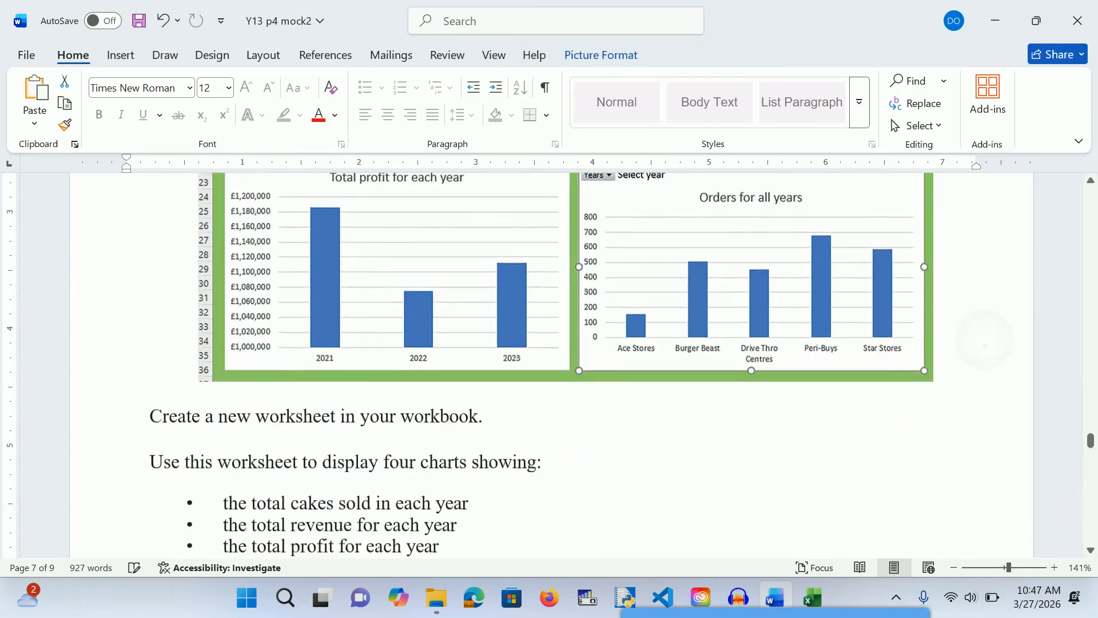
scroll(984, 346, "down", 5)
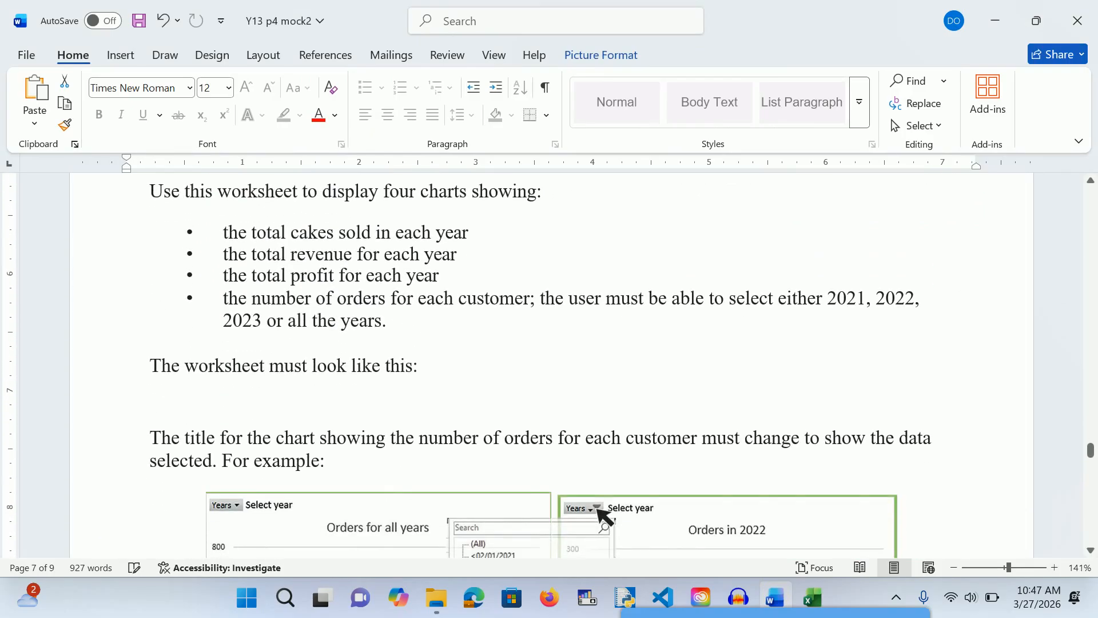
scroll(551, 365, "down", 15)
scroll(552, 365, "down", 1)
scroll(552, 365, "up", 1)
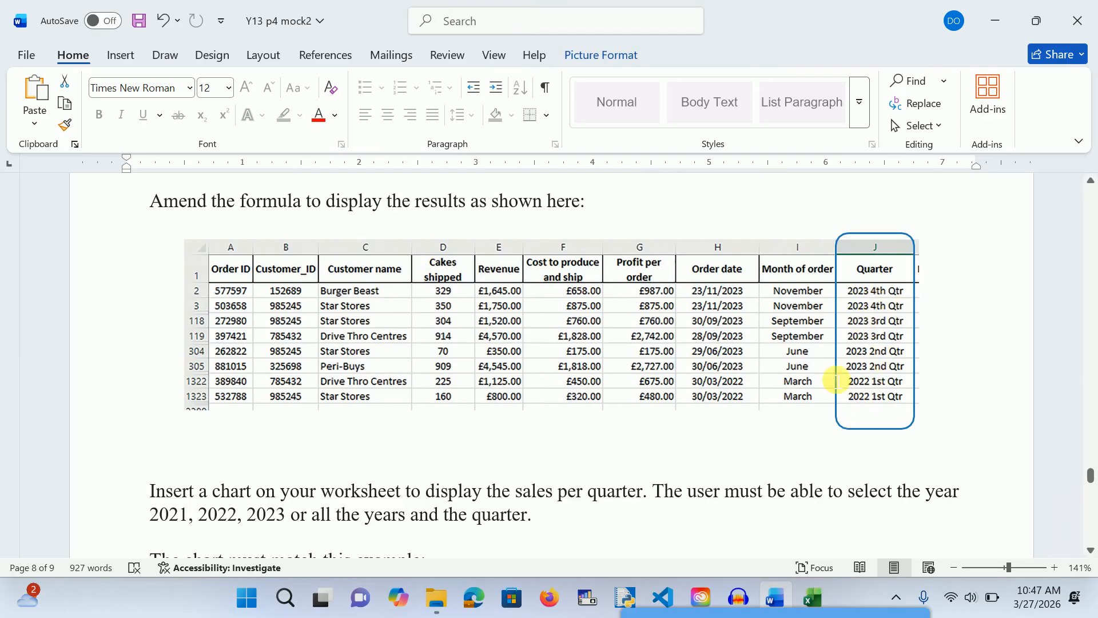
left_click(994, 16)
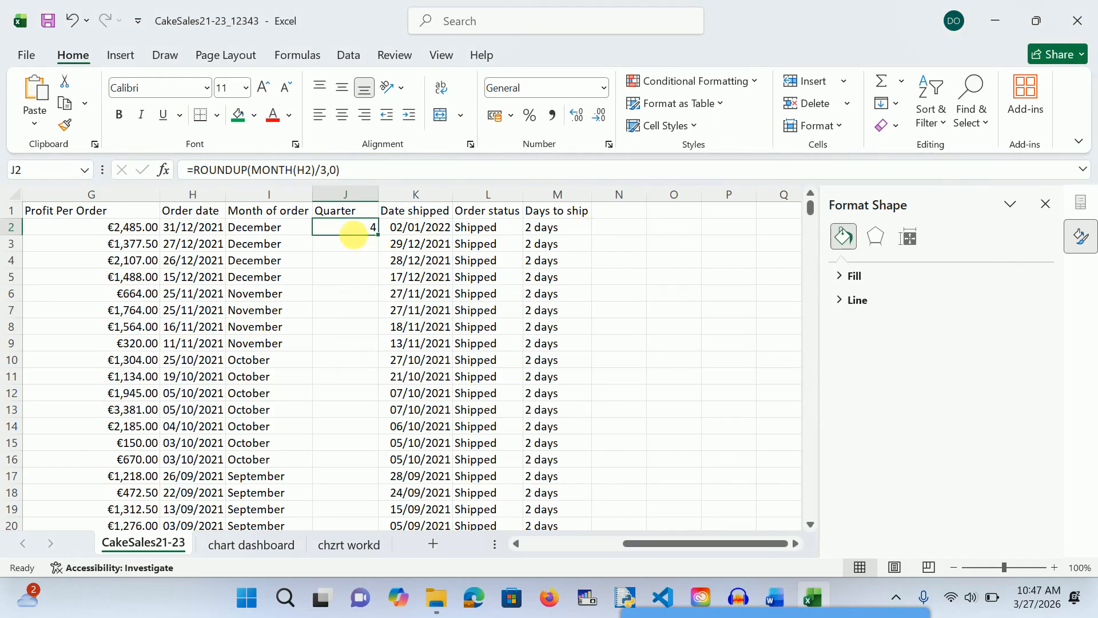
Step: Open J2's formula for editing and compare it with the brief's '2023 4th Qtr' target format
left_click(203, 170)
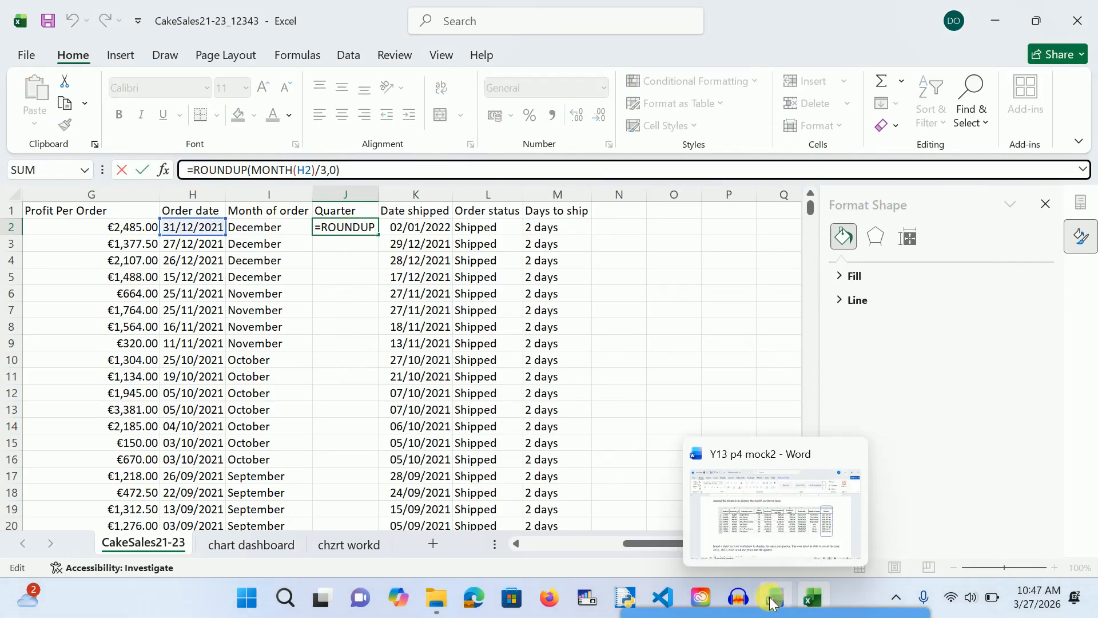
left_click(797, 524)
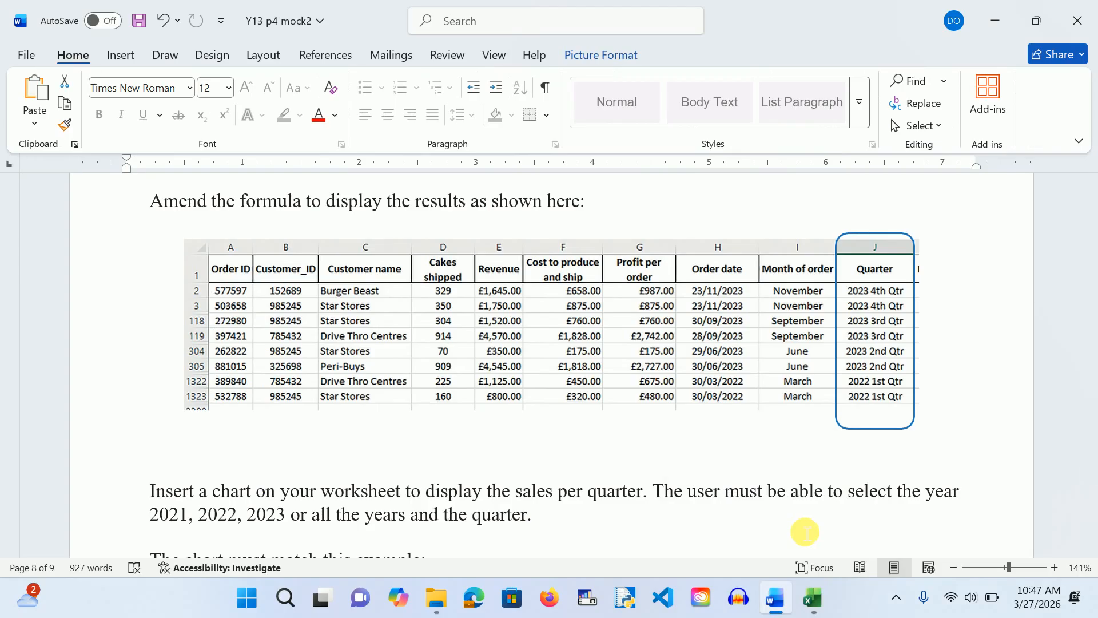
mouse_move(815, 597)
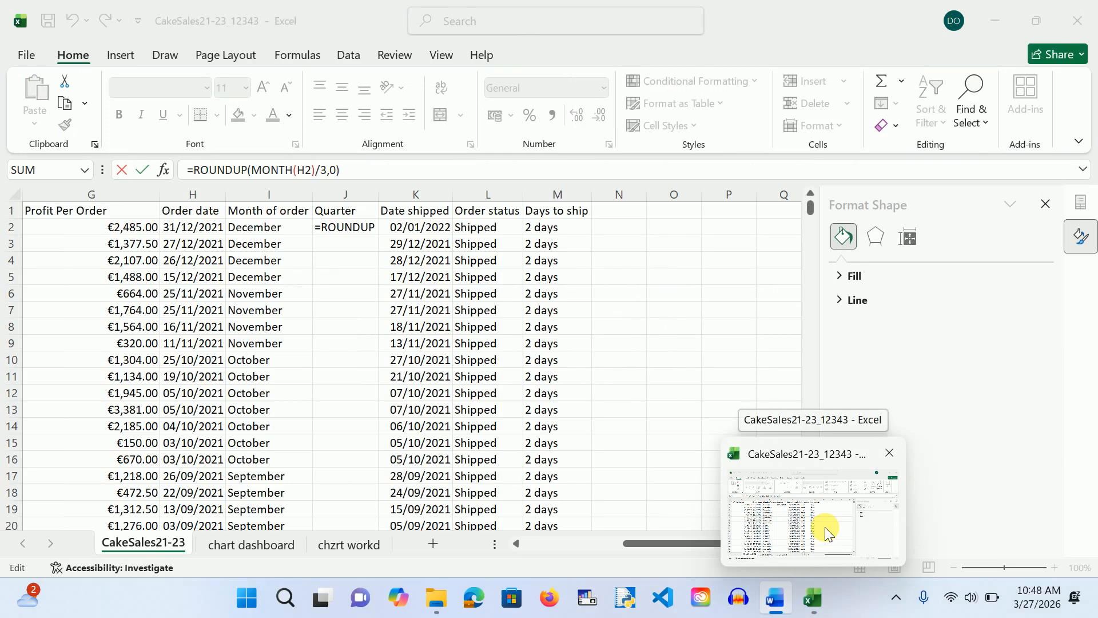
left_click(825, 527)
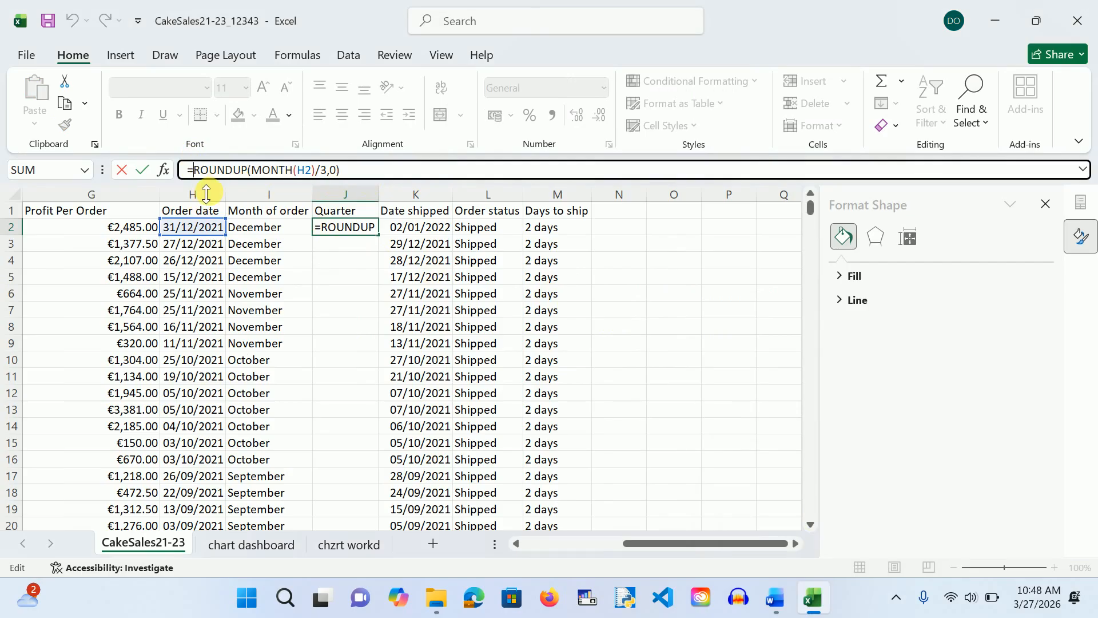
Step: Prefix J2's formula with YEAR(H2)&" "& so it starts with the order year and a space
type("ye")
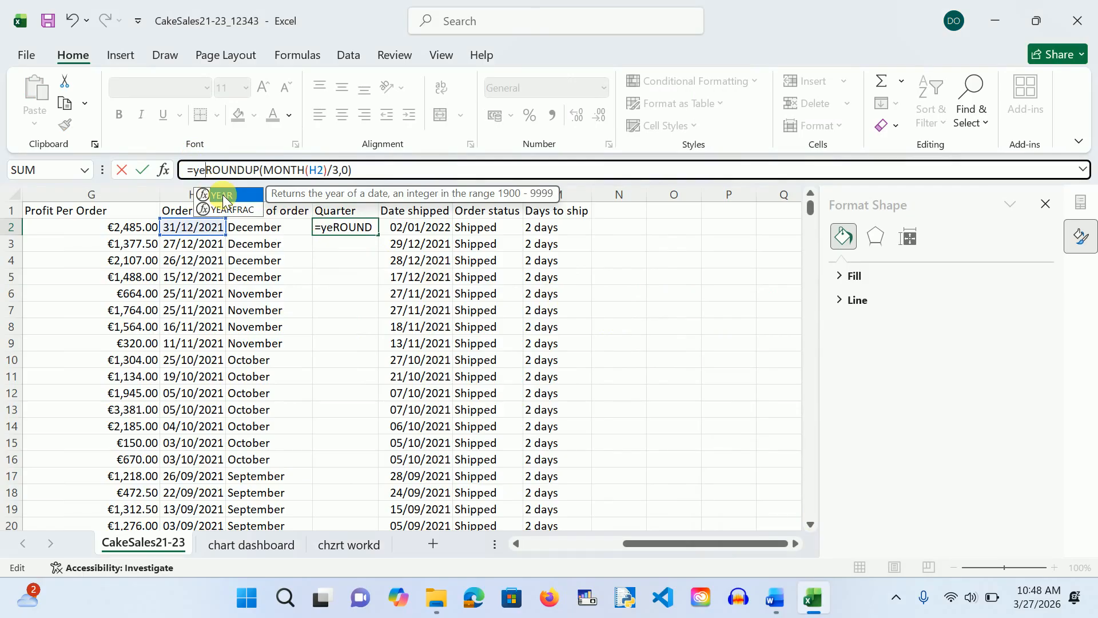
double_click(221, 197)
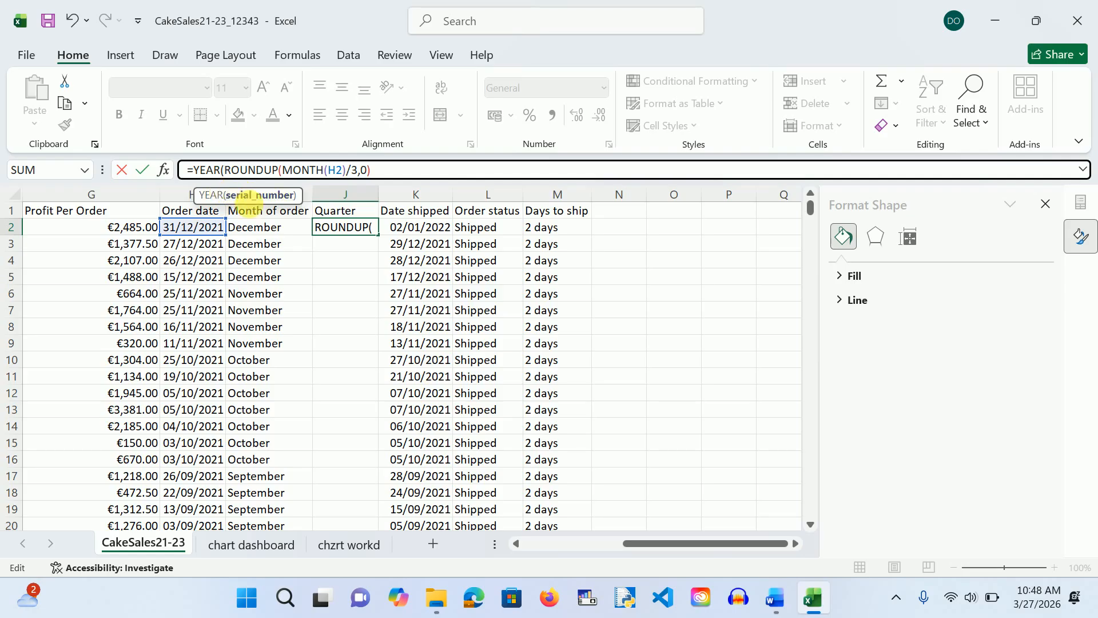
left_click(200, 234)
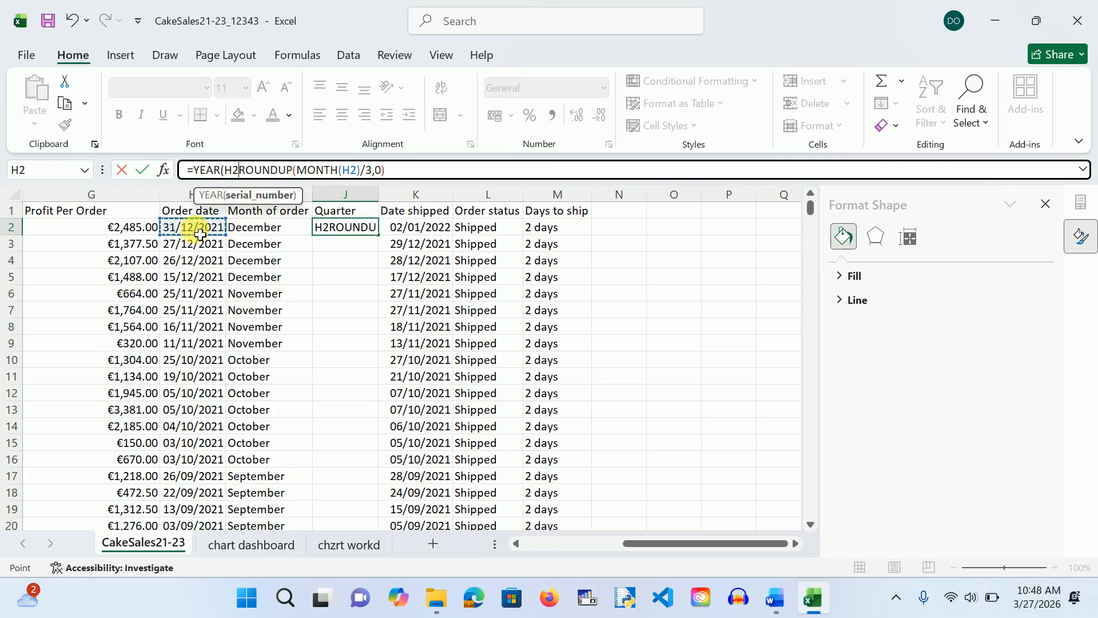
type(")")
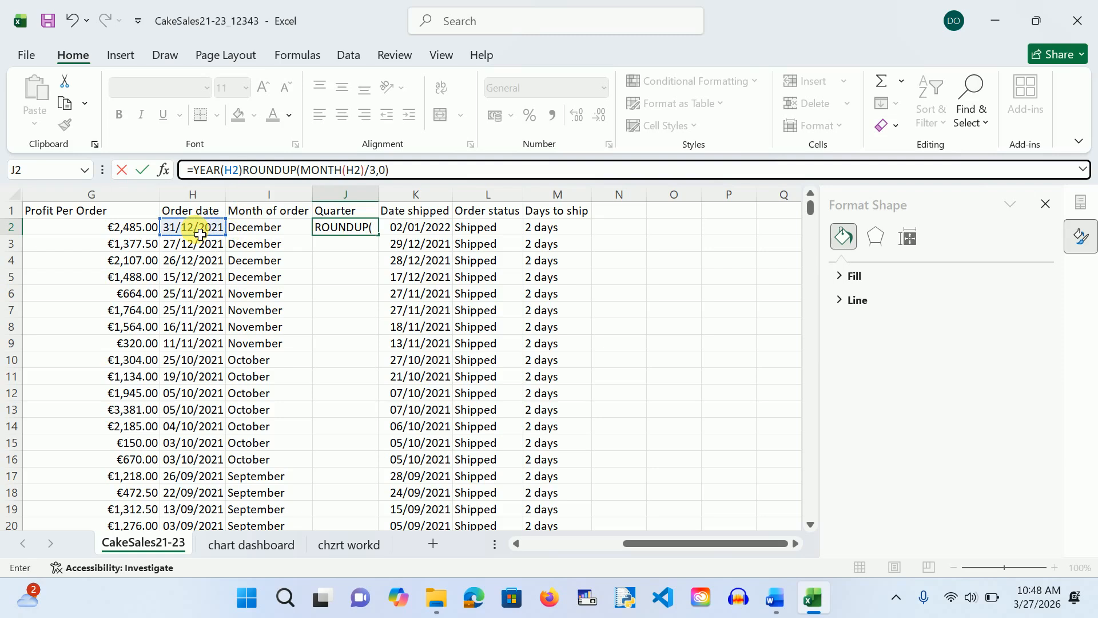
type("&")
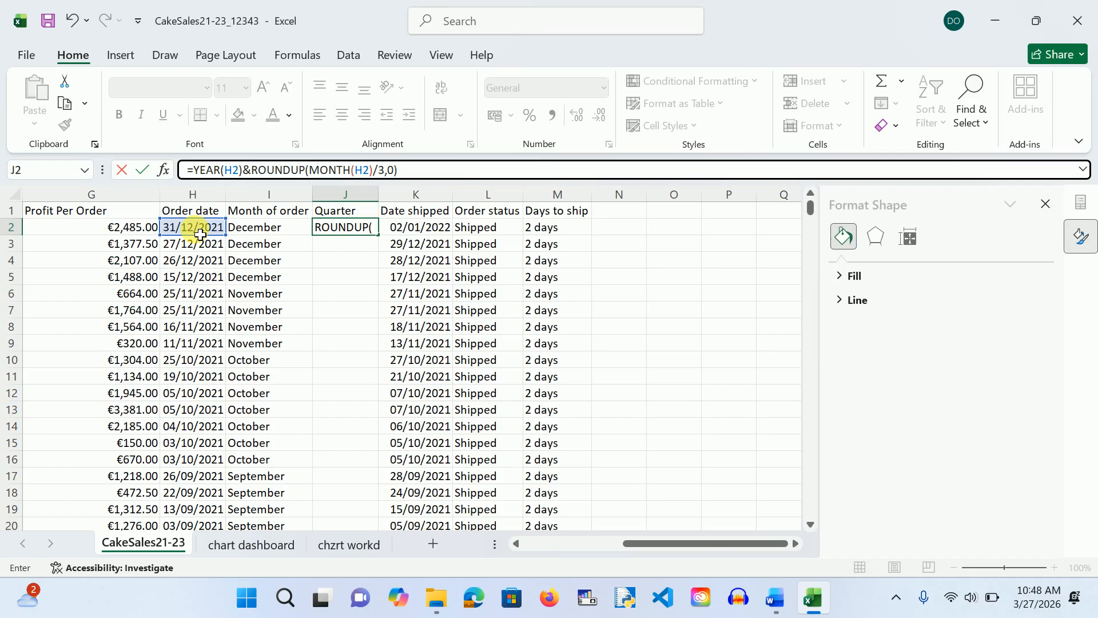
type("\"")
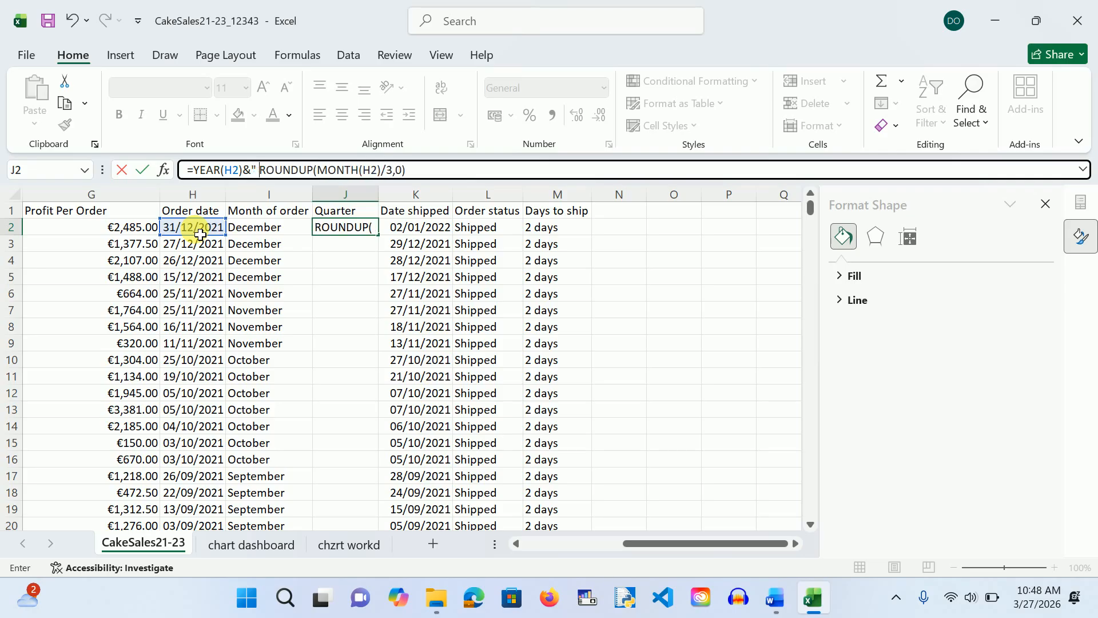
type(" \"")
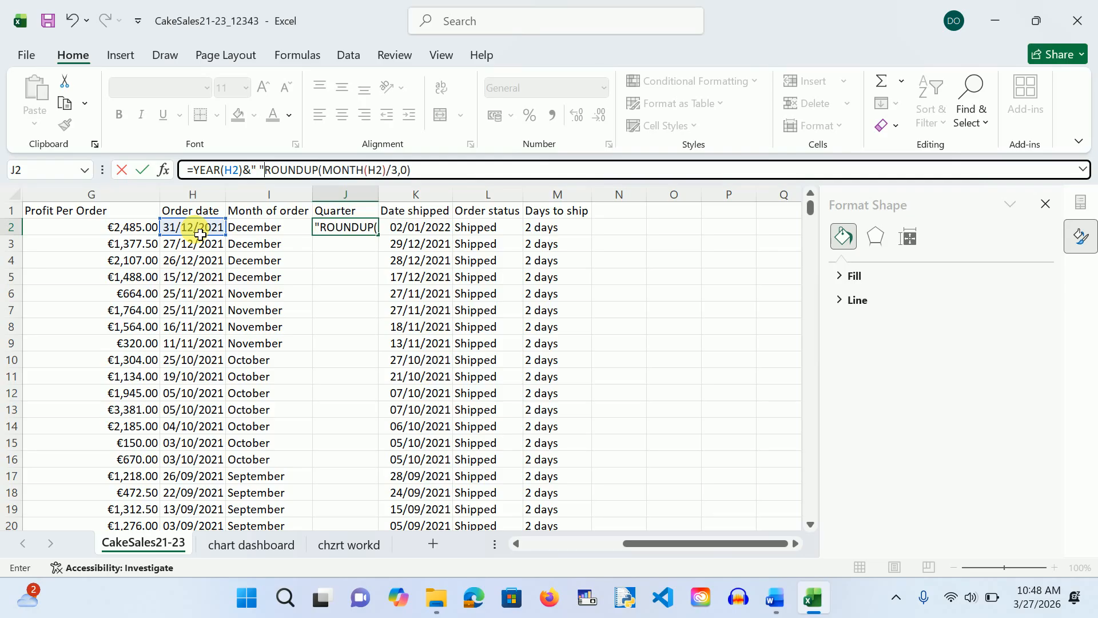
type("&")
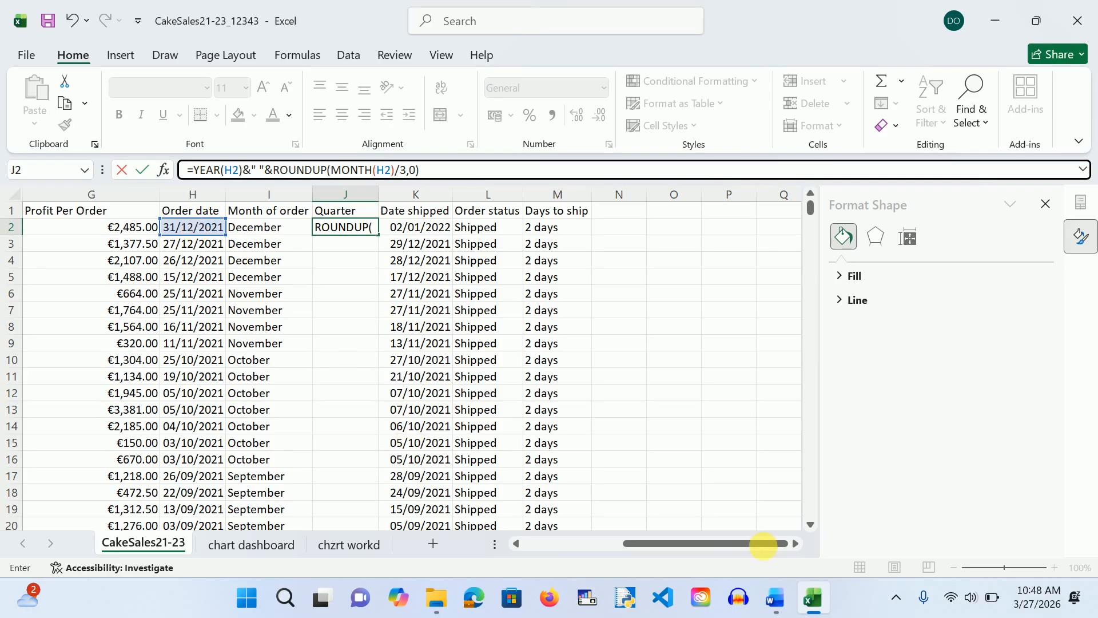
mouse_move(773, 596)
left_click(805, 513)
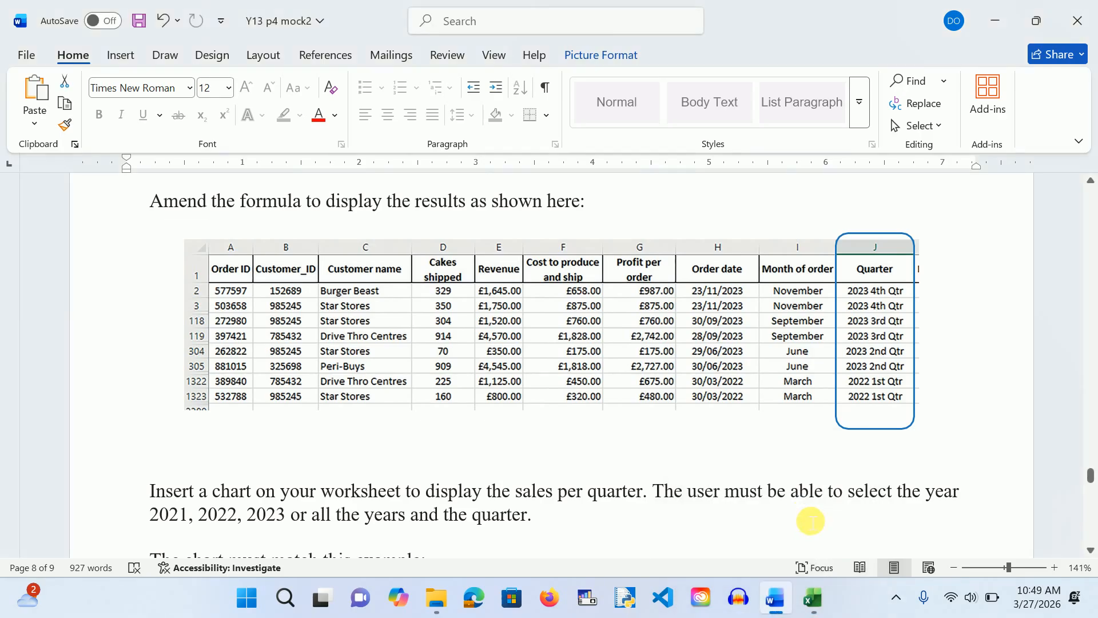
mouse_move(775, 598)
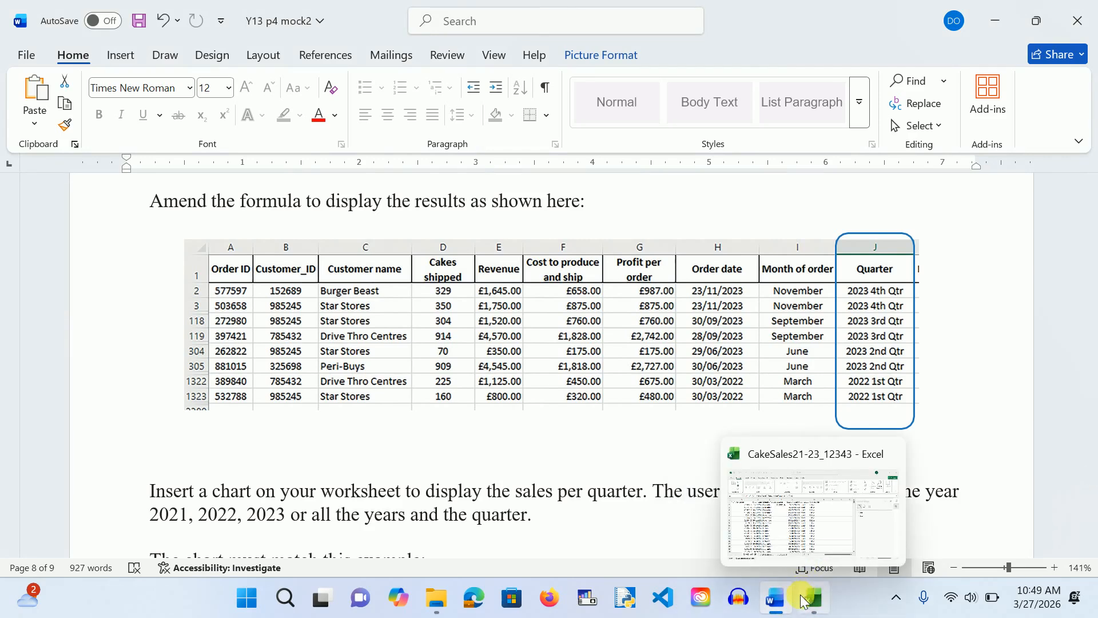
left_click(807, 529)
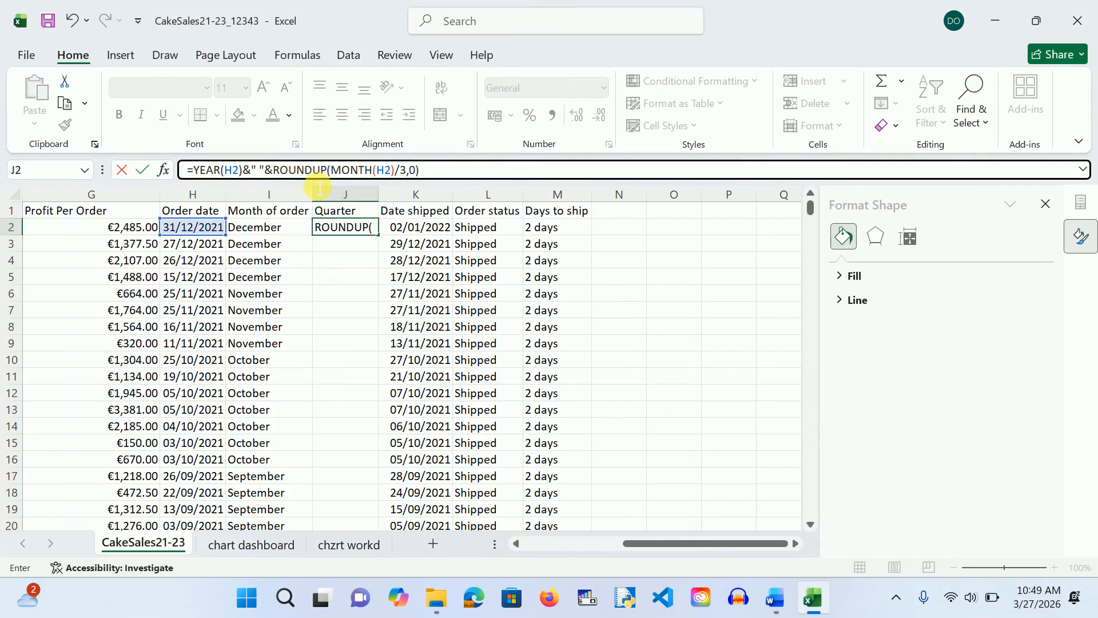
Step: Copy the ROUNDUP(MONTH(H2)/3,0) quarter calculation from J2's formula
left_click(433, 177)
left_click_drag(433, 177, 280, 181)
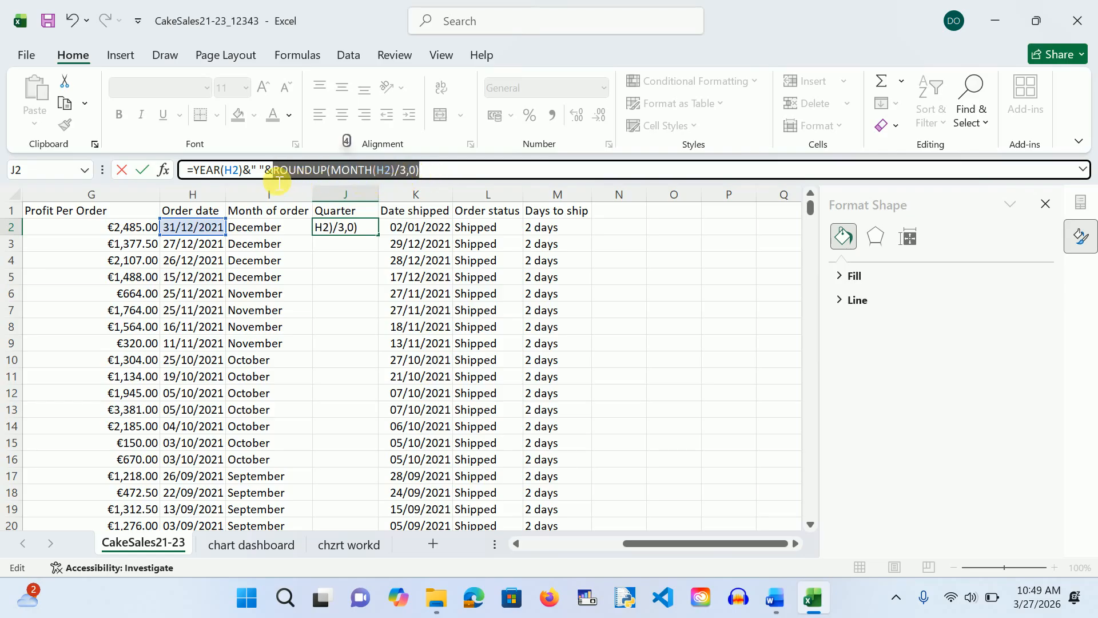
key("ctrl+c")
Step: Fix the stray text at the end of J2's formula and start appending &cho
left_click(440, 181)
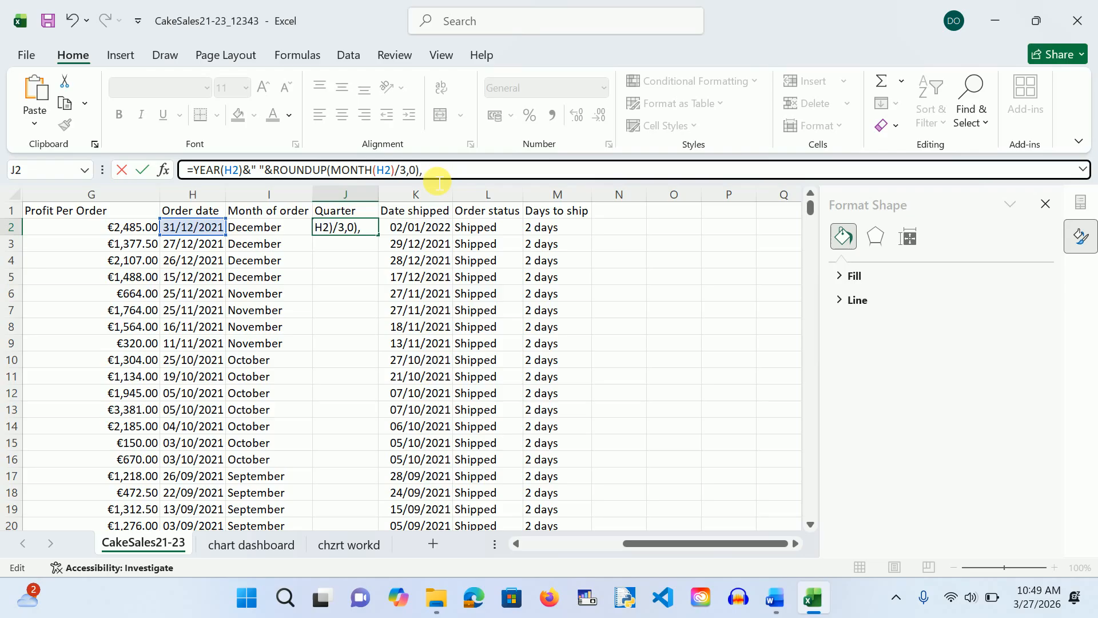
type("ch")
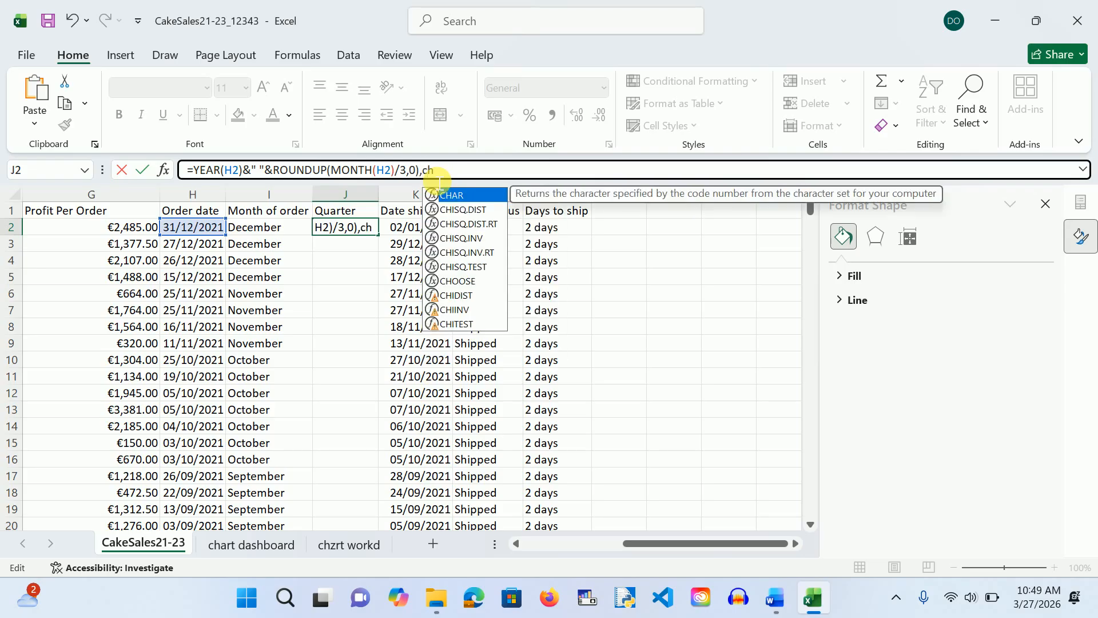
key("BackSpace")
key("BackSpace")
key("BackSpace")
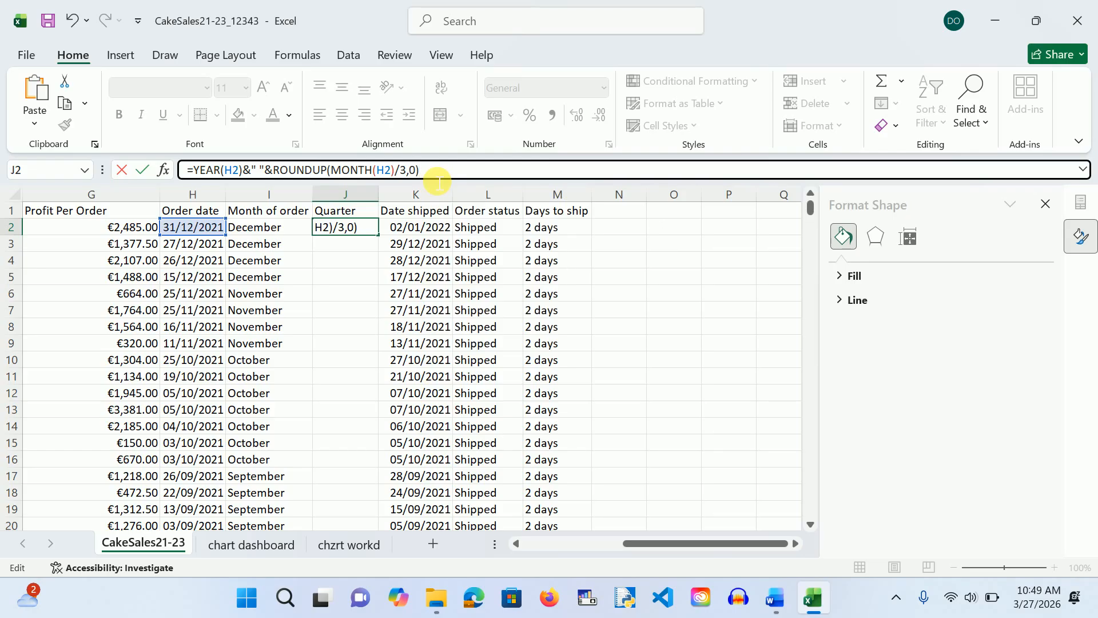
type("&ch")
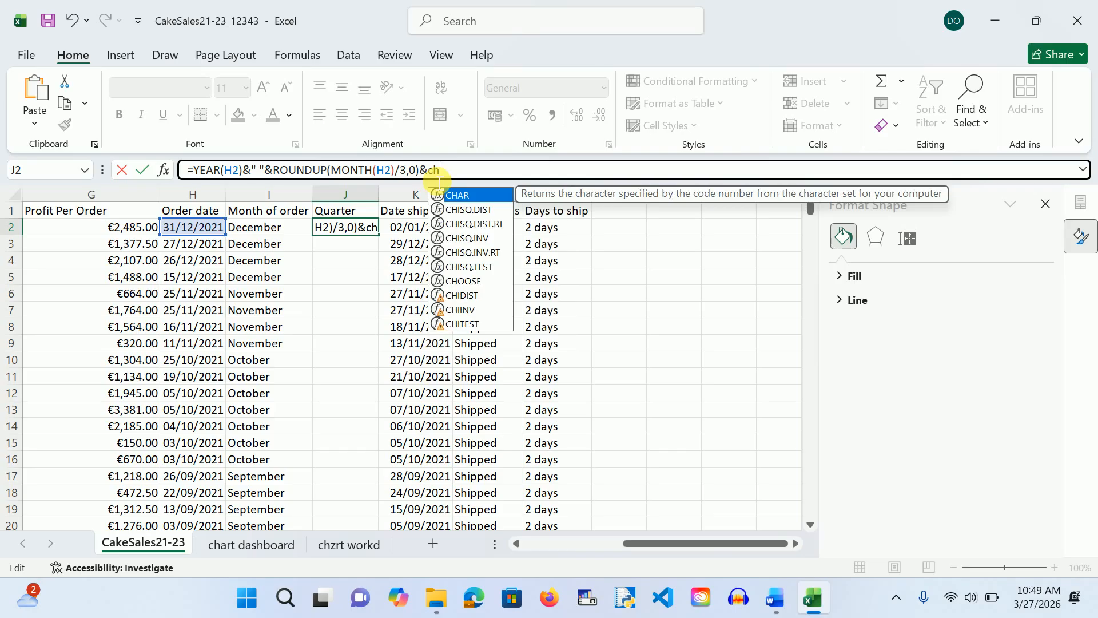
type("o")
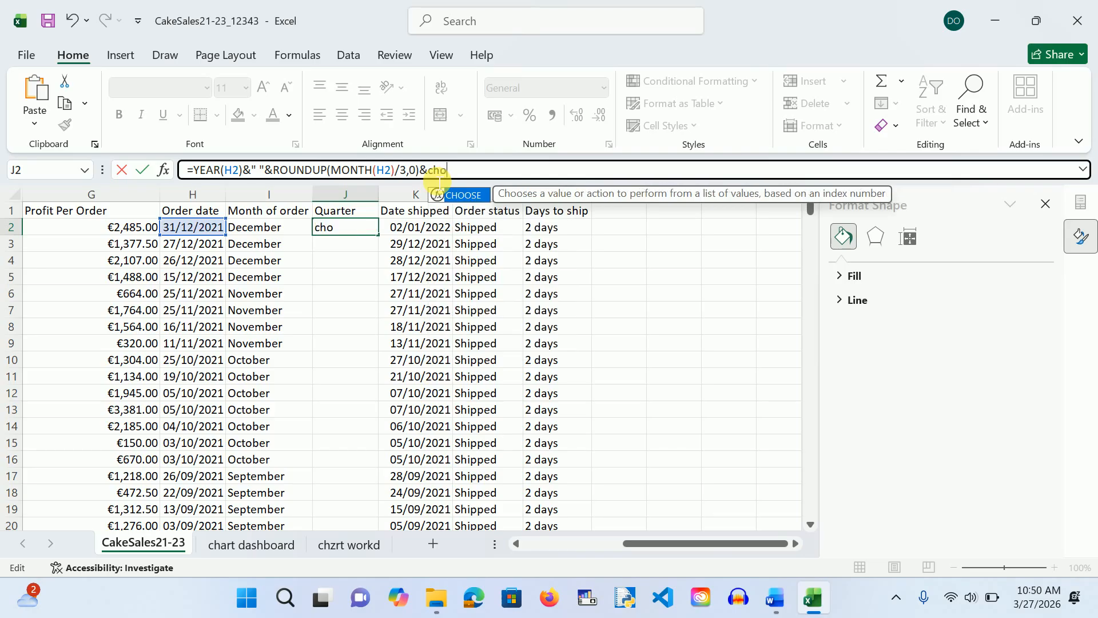
Step: Extend J2's formula with CHOOSE, indexed by the quarter calculation, with "st"&" Qtr " as first choice
double_click(471, 197)
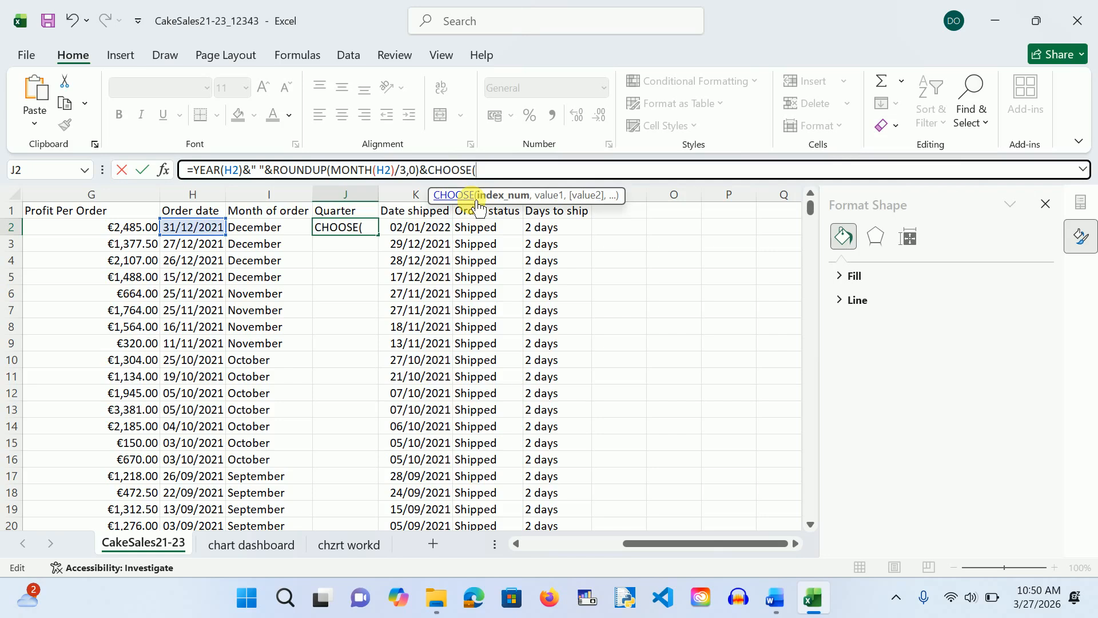
key("ctrl+v")
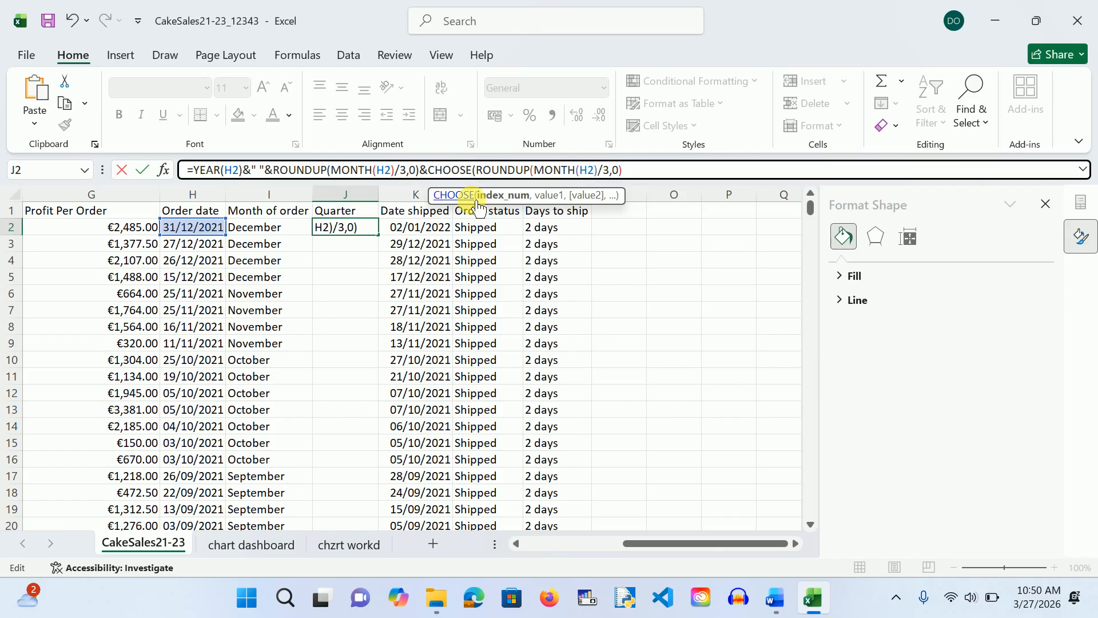
type(",")
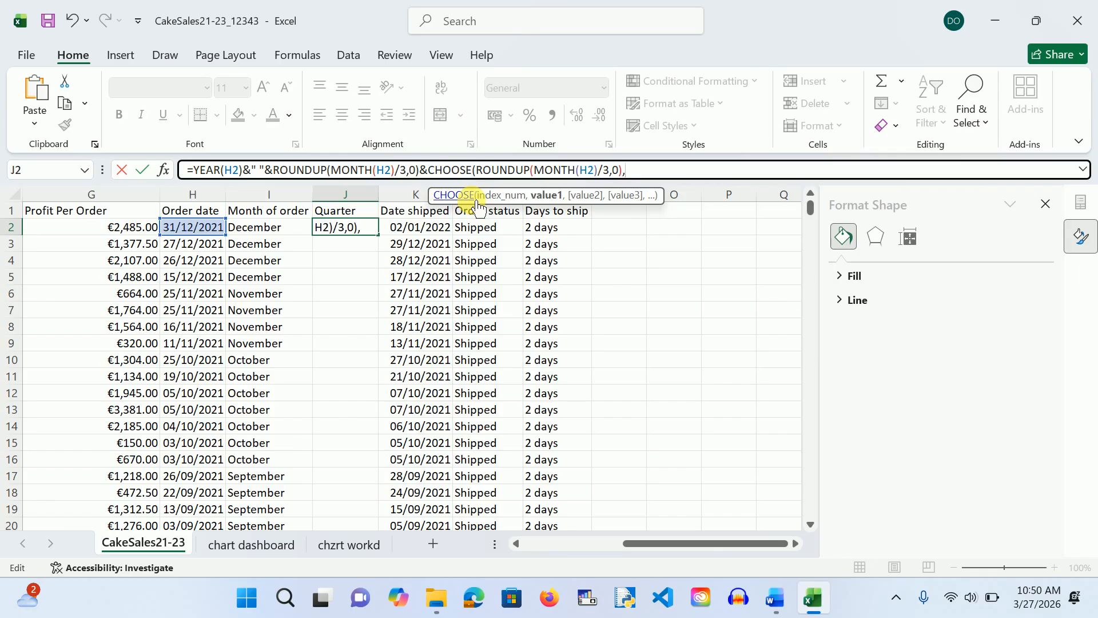
type("1")
key("BackSpace")
type("st")
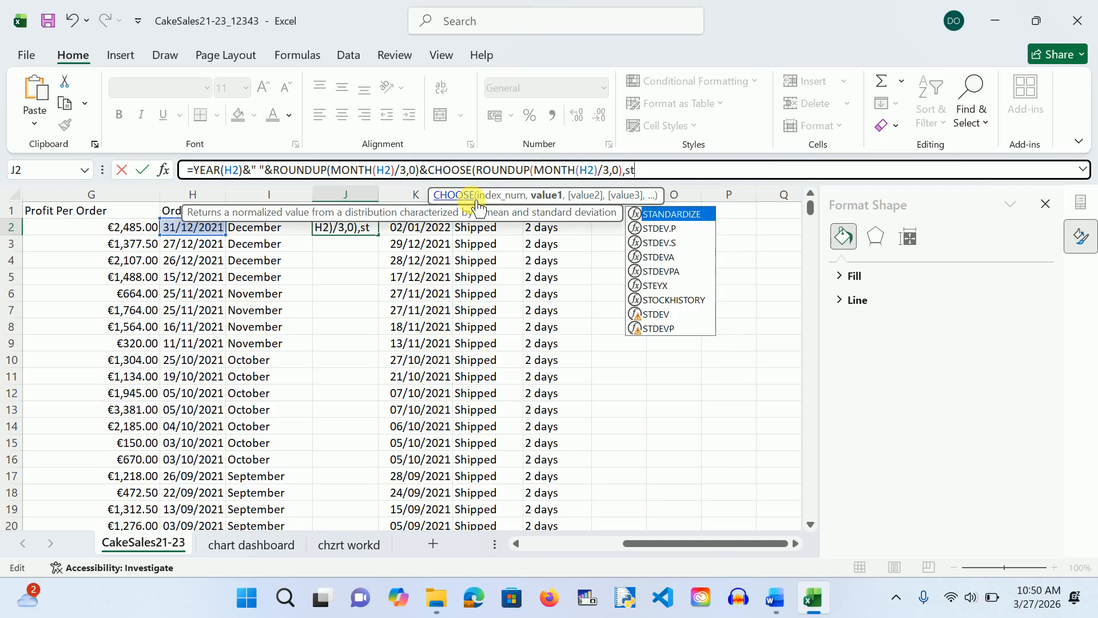
key("BackSpace")
key("BackSpace")
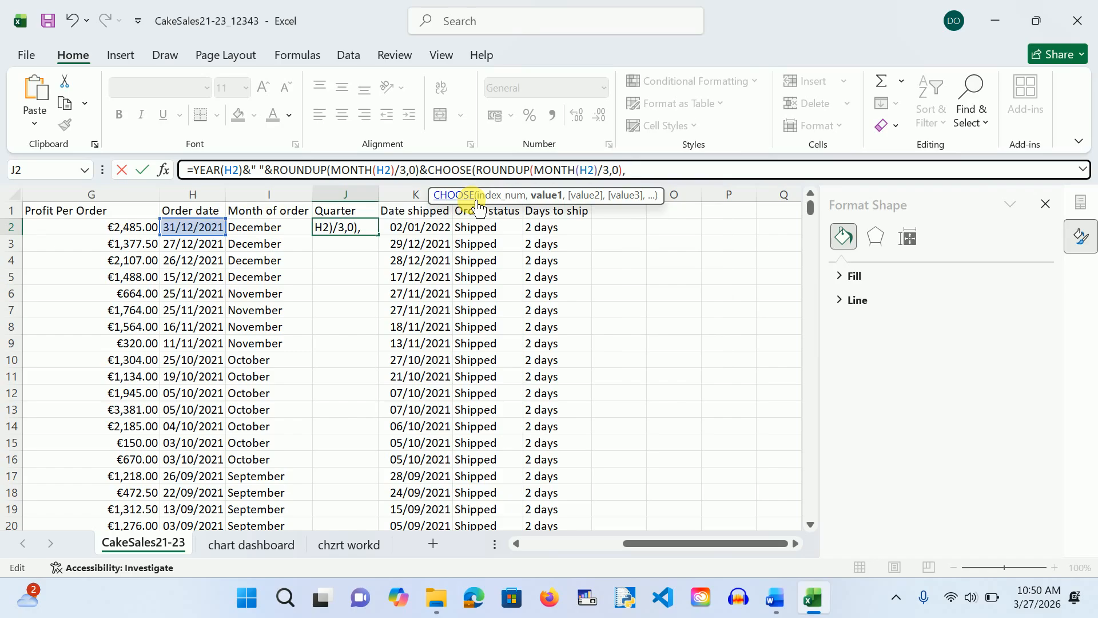
type("\"st\"")
type("&")
type("\" Qtr")
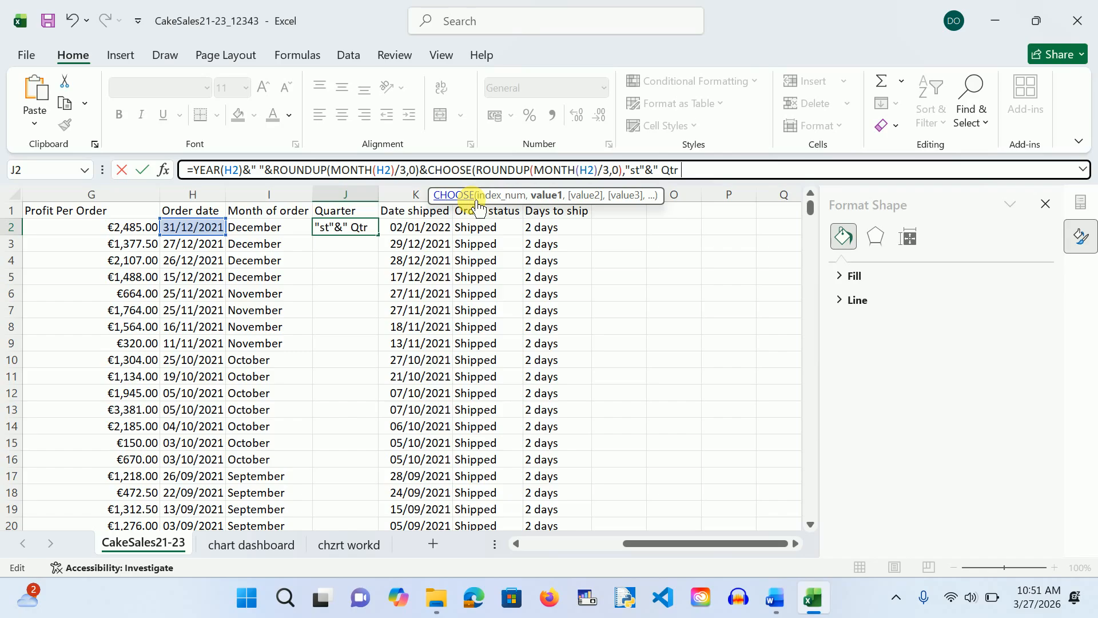
type(" \"")
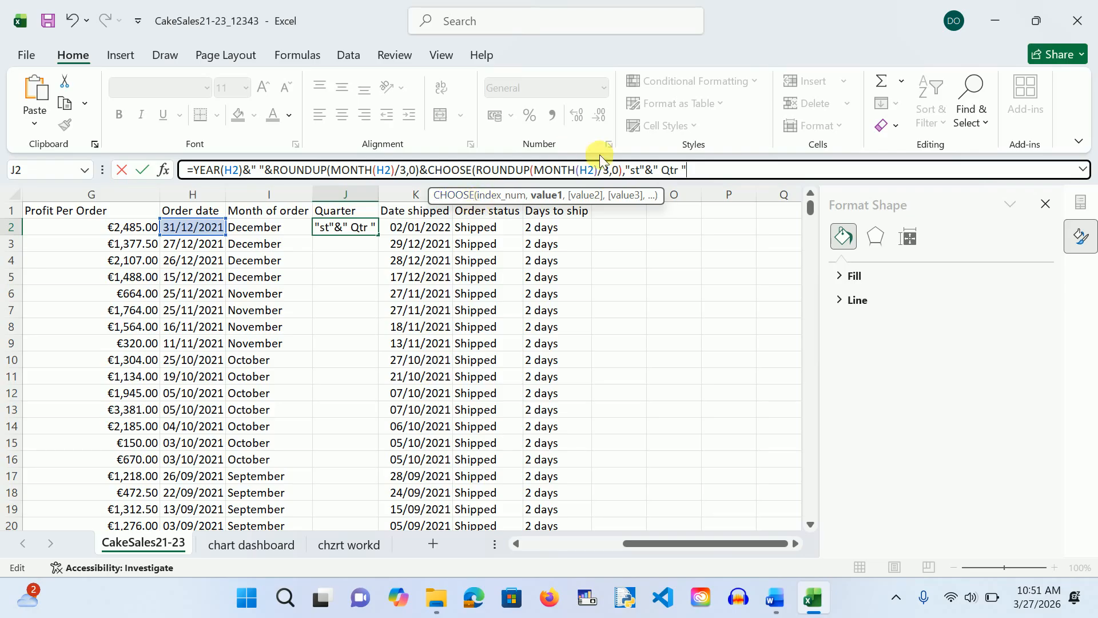
left_click_drag(697, 174, 635, 175)
key("ctrl+c")
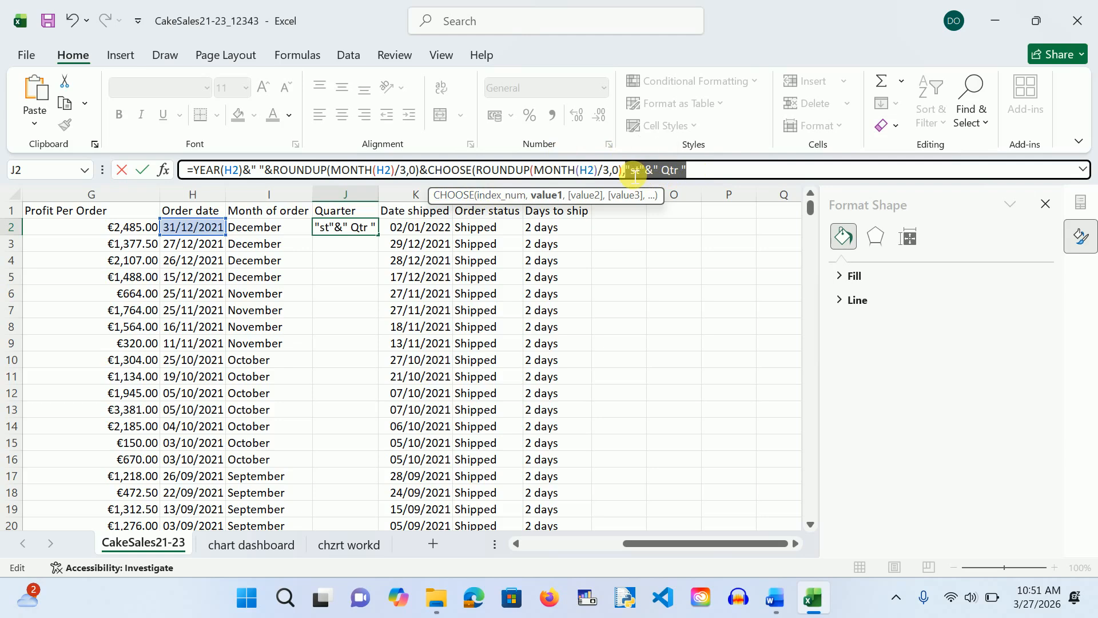
Step: Add the second and third CHOOSE choices with "nd" and "rd" Qtr suffixes
left_click(713, 176)
type(",")
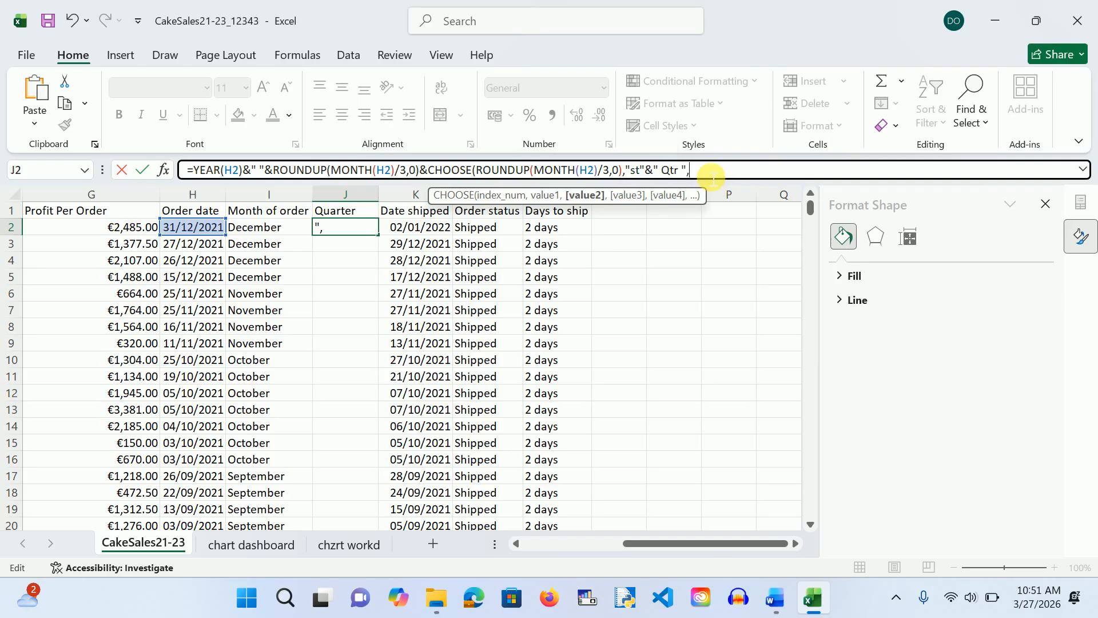
key("ctrl+v")
key("BackSpace")
type("nd")
left_click(772, 180)
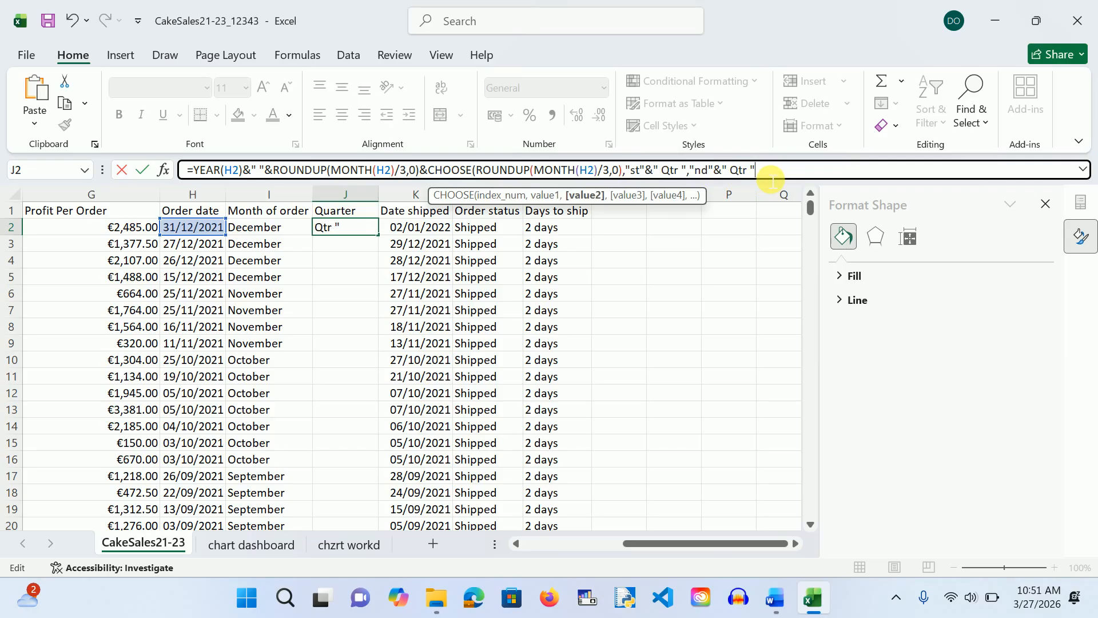
type(",")
key("ctrl+v")
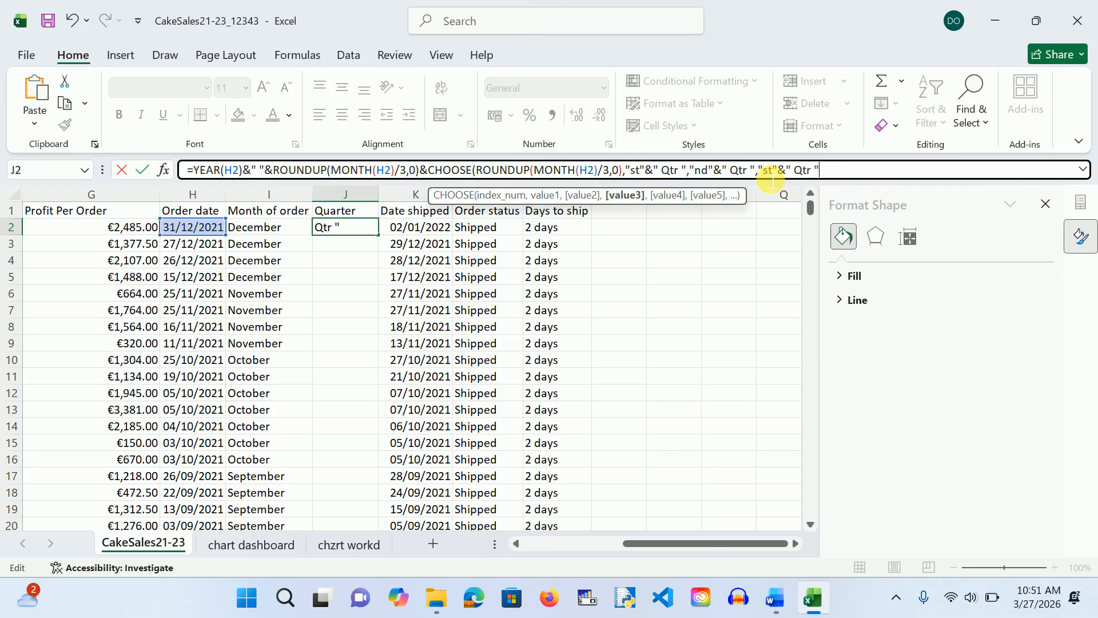
left_click(780, 170)
key("BackSpace")
key("BackSpace")
type("rd")
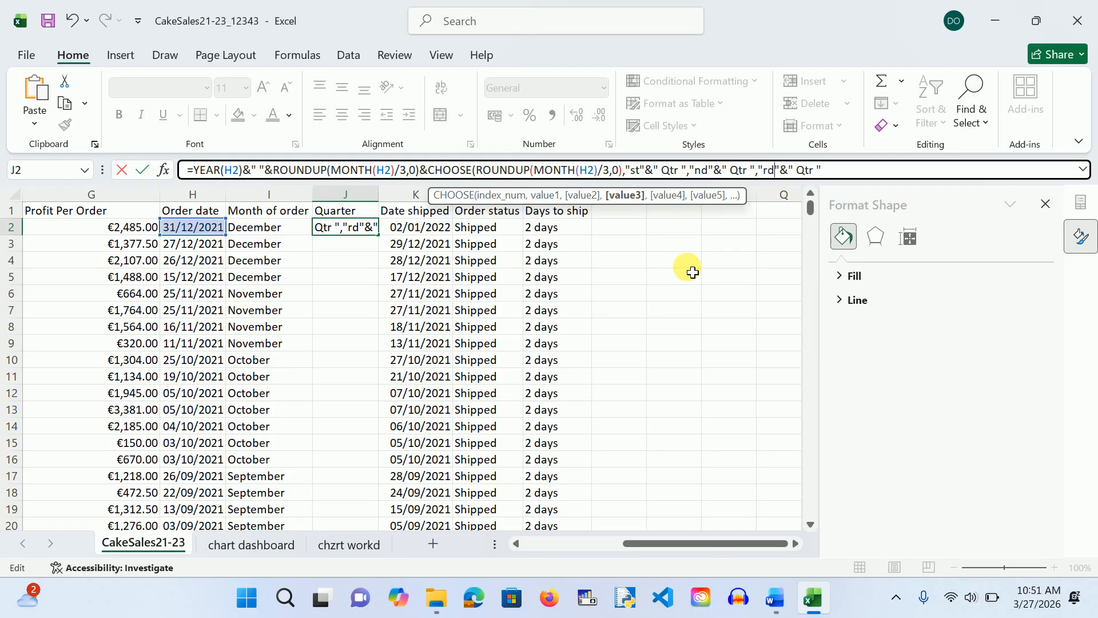
Step: Add the fourth "th" Qtr choice, close the CHOOSE and commit J2, showing 2021 4th Qtr
left_click(835, 173)
type(",")
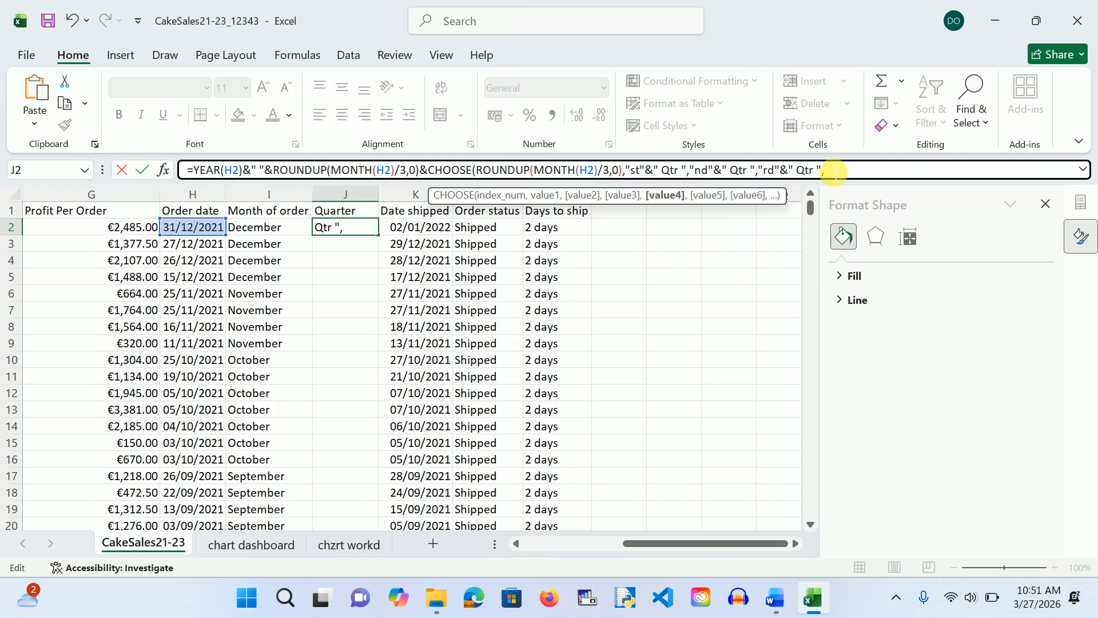
type("\"st\"&\" Qtr \"")
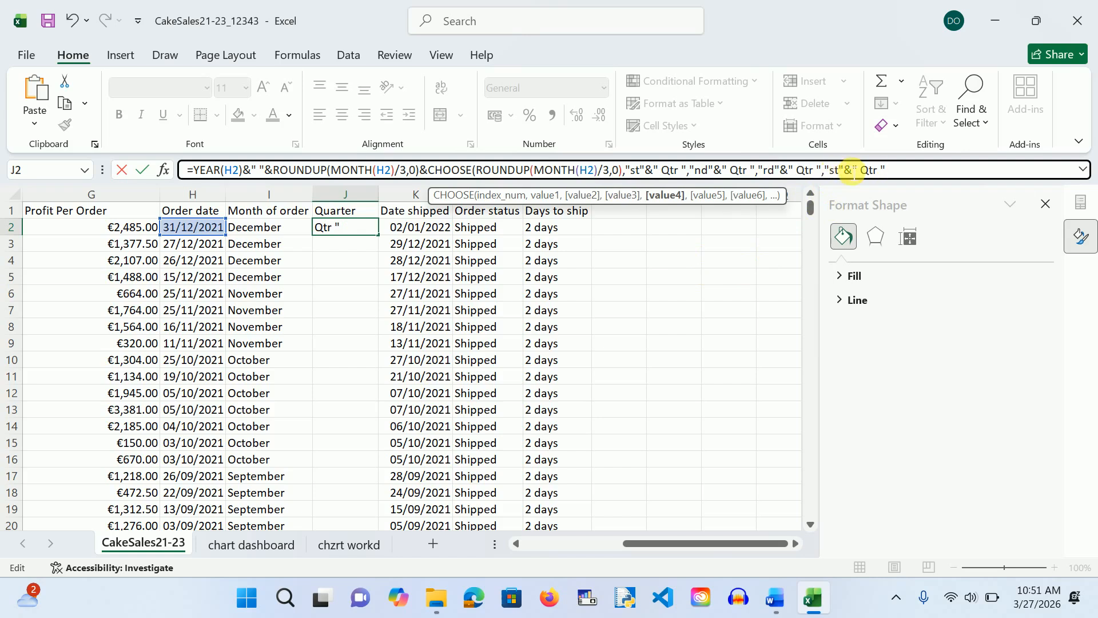
left_click(844, 175)
key("BackSpace")
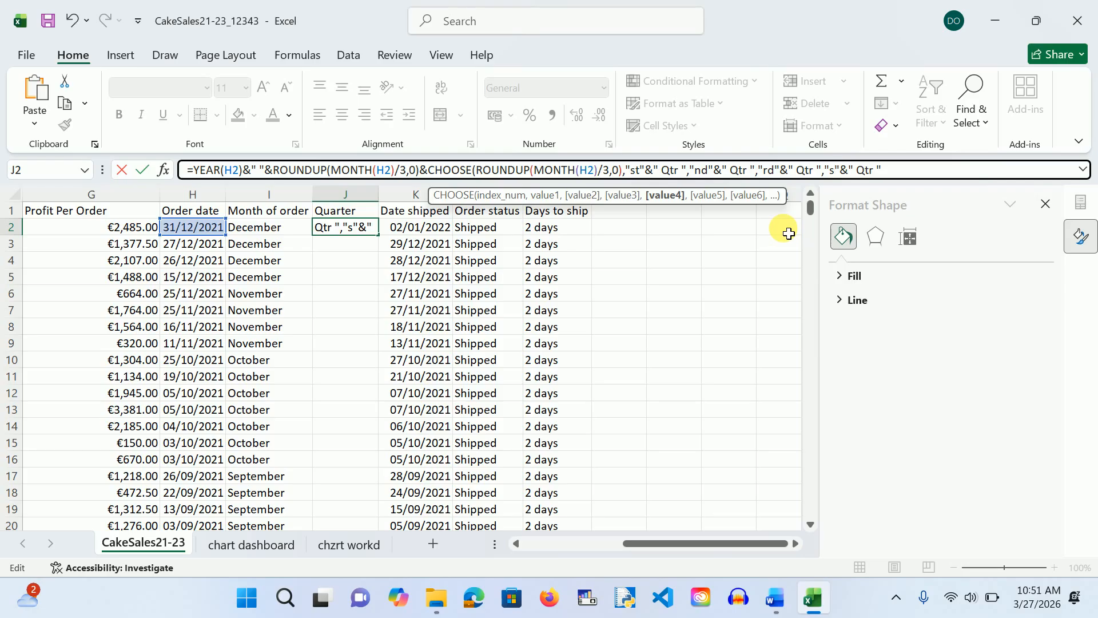
key("BackSpace")
type("th")
left_click(905, 180)
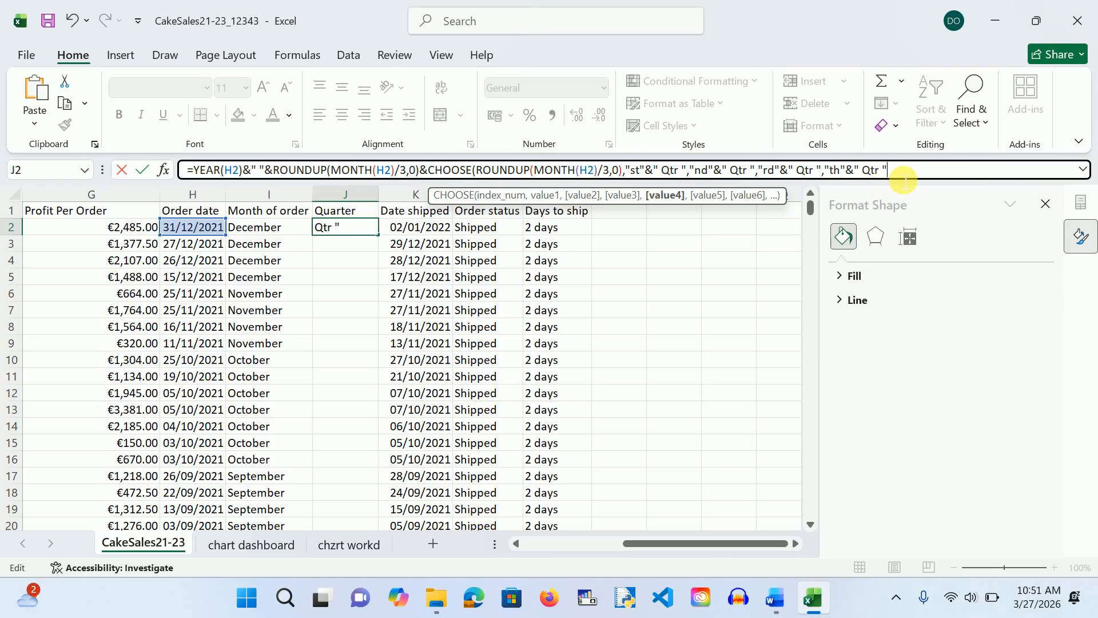
type(")")
key("Return")
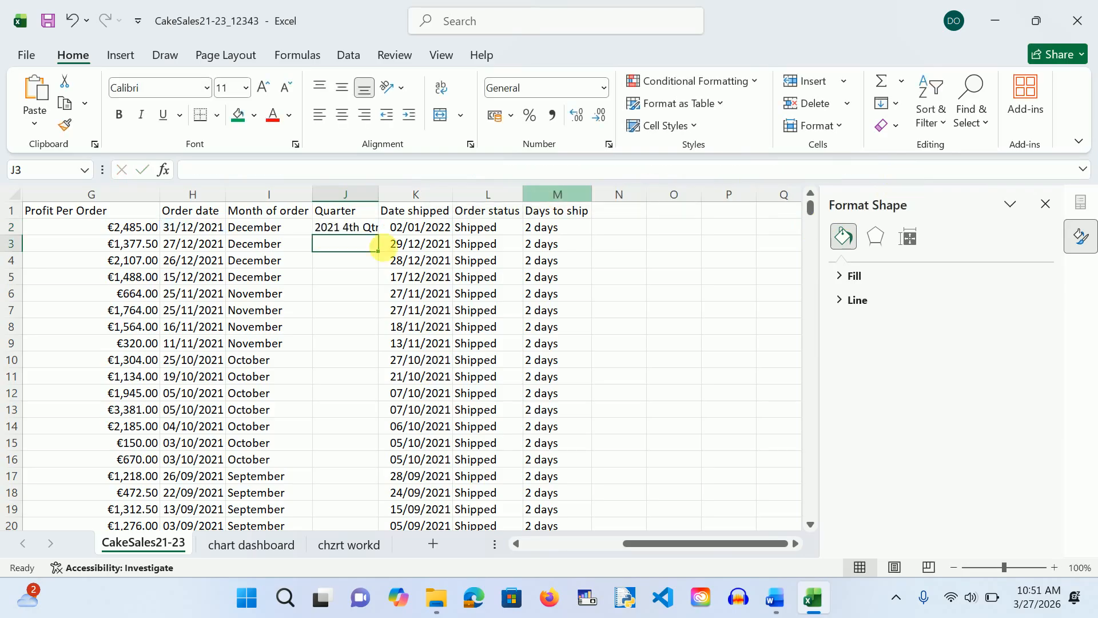
Step: Widen column J and fill J2's formula down, giving labels like 2021 4th Qtr and 2021 3rd Qtr
left_click(350, 227)
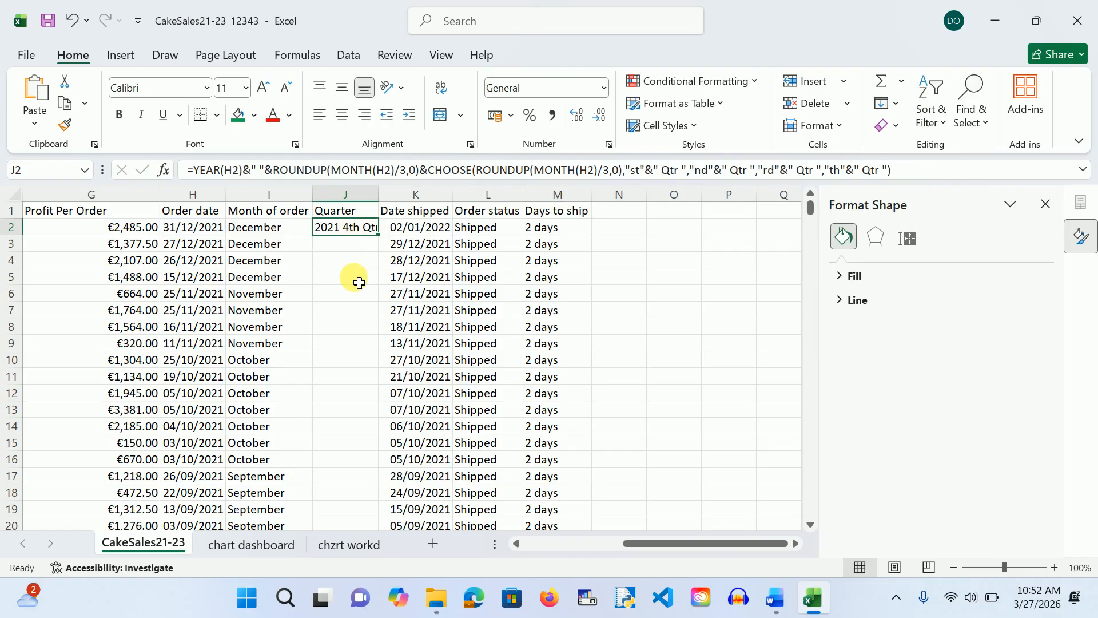
left_click_drag(378, 194, 389, 201)
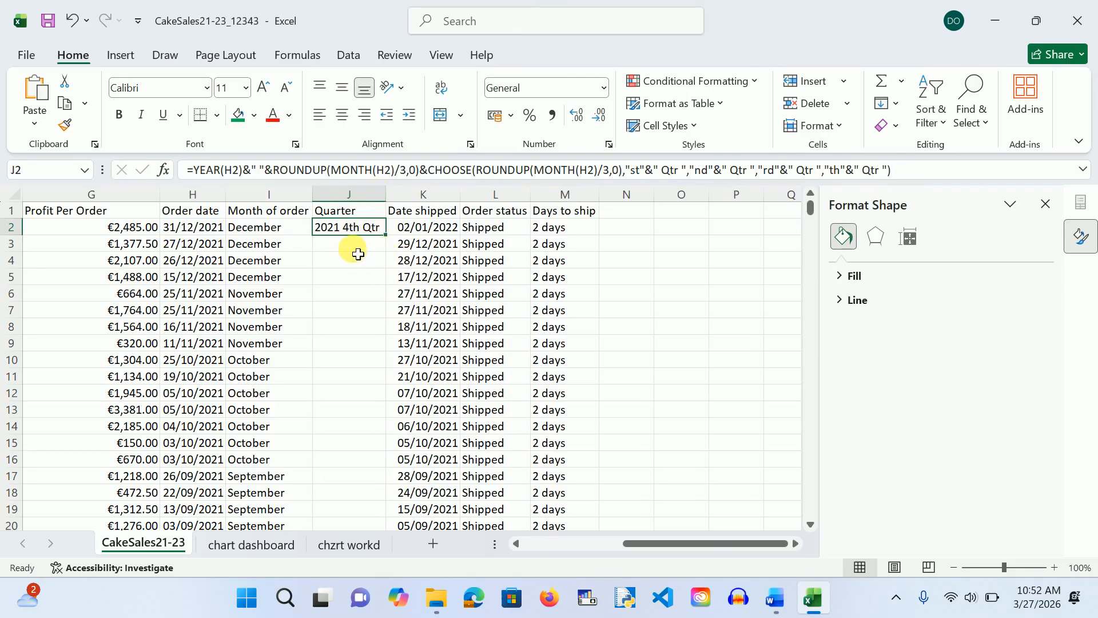
double_click(391, 239)
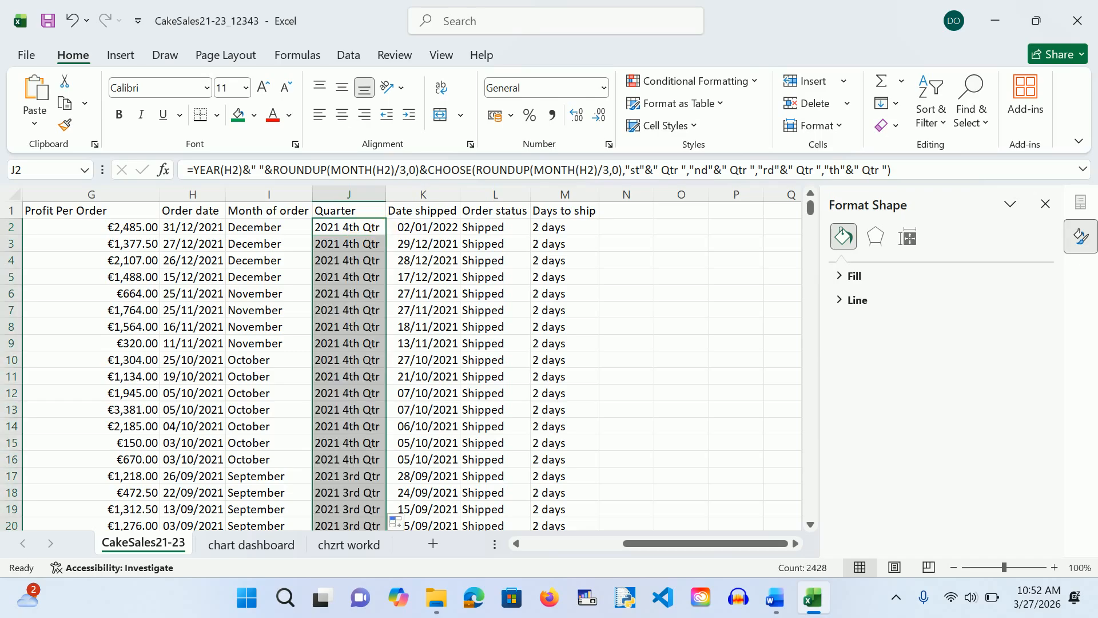
scroll(400, 366, "down", 6)
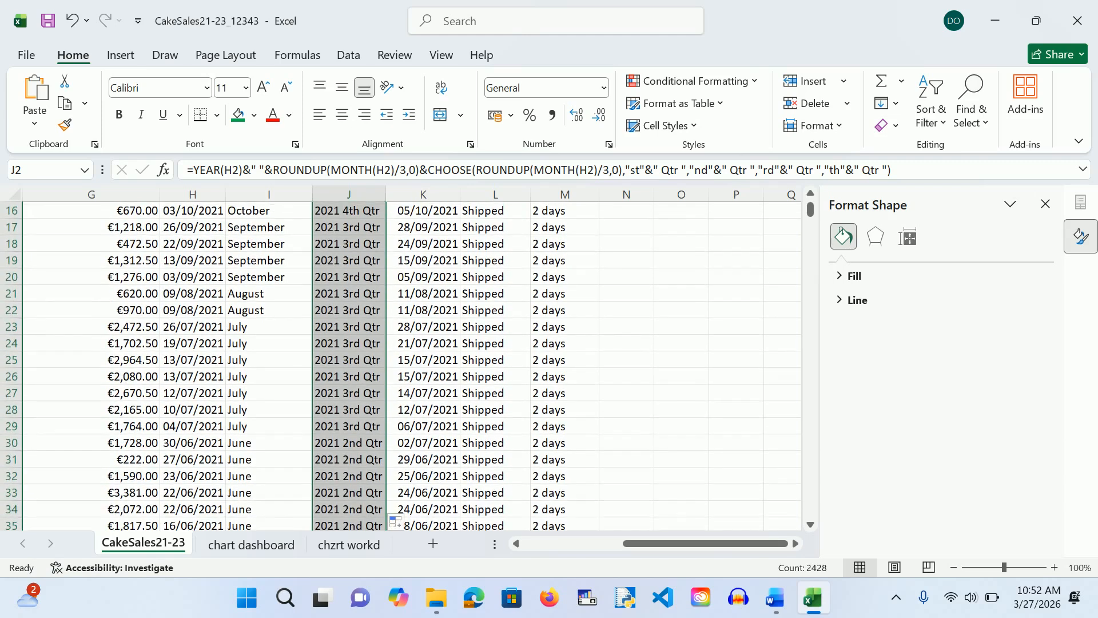
scroll(400, 366, "down", 12)
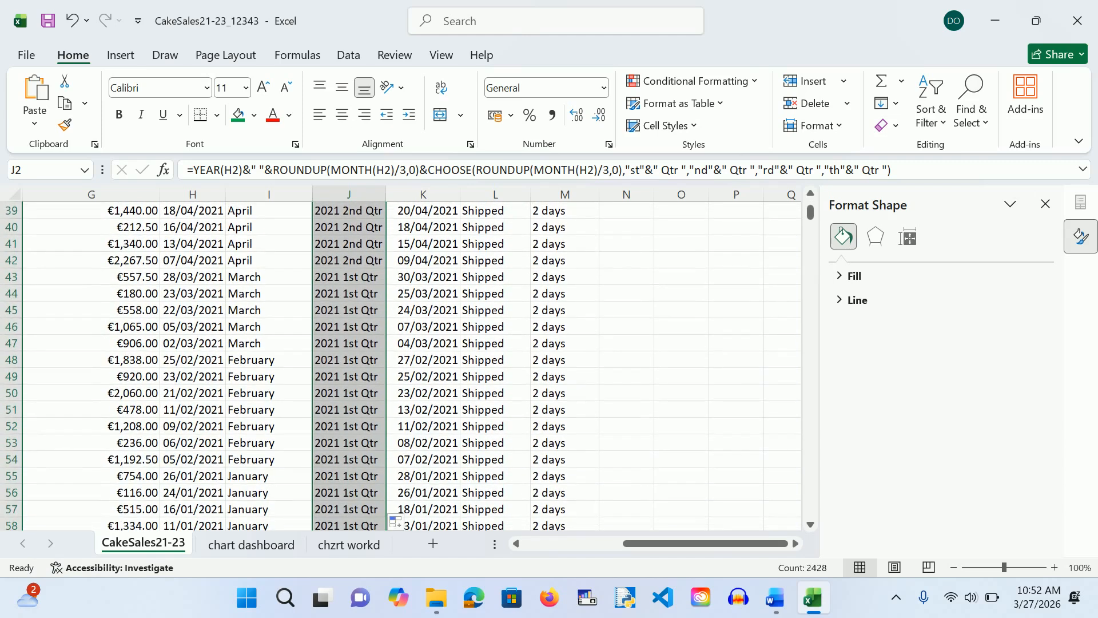
scroll(400, 366, "up", 17)
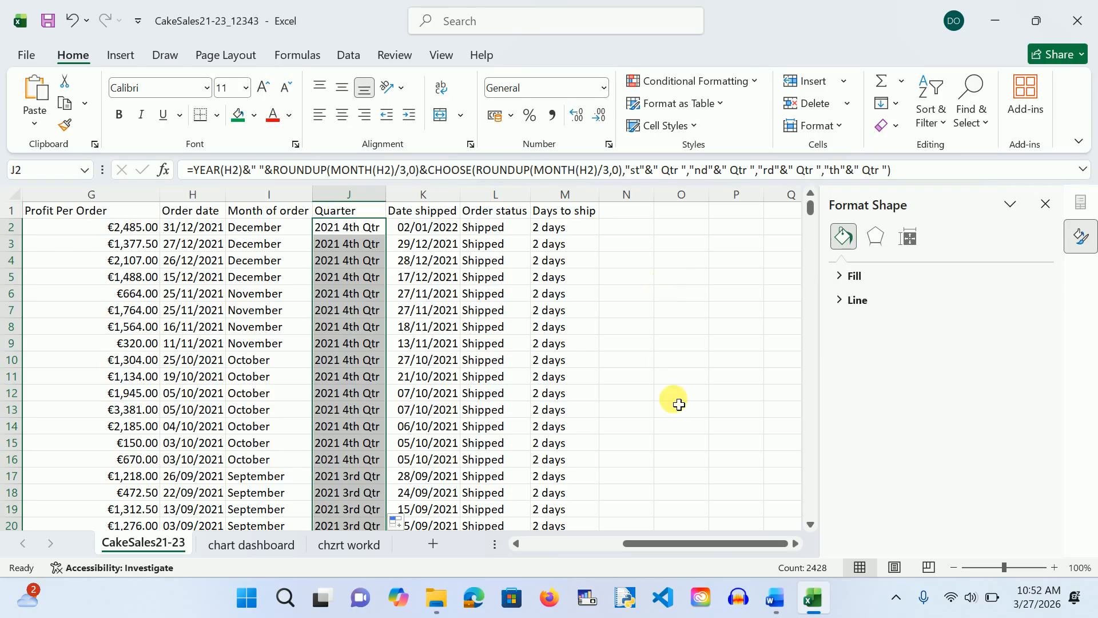
mouse_move(815, 599)
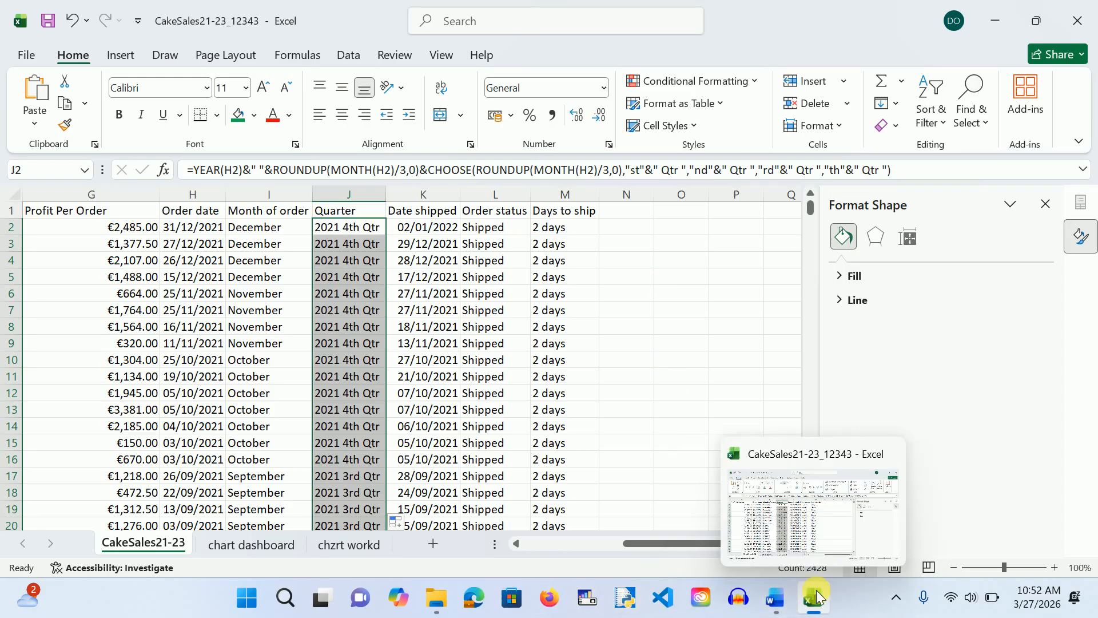
left_click(776, 597)
scroll(549, 367, "down", 5)
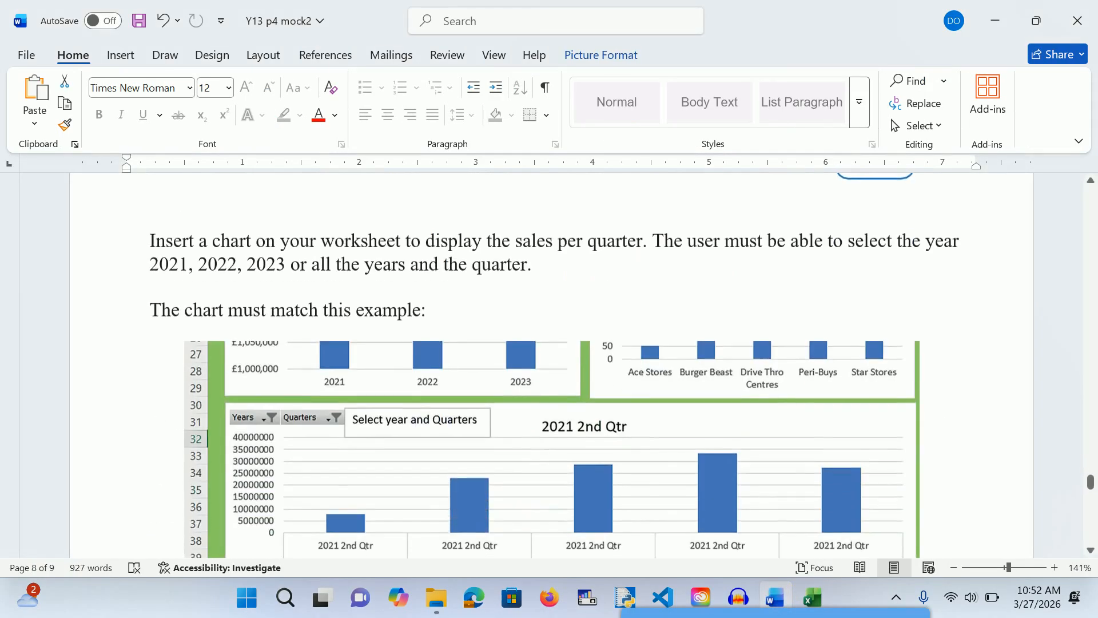
scroll(549, 366, "down", 1)
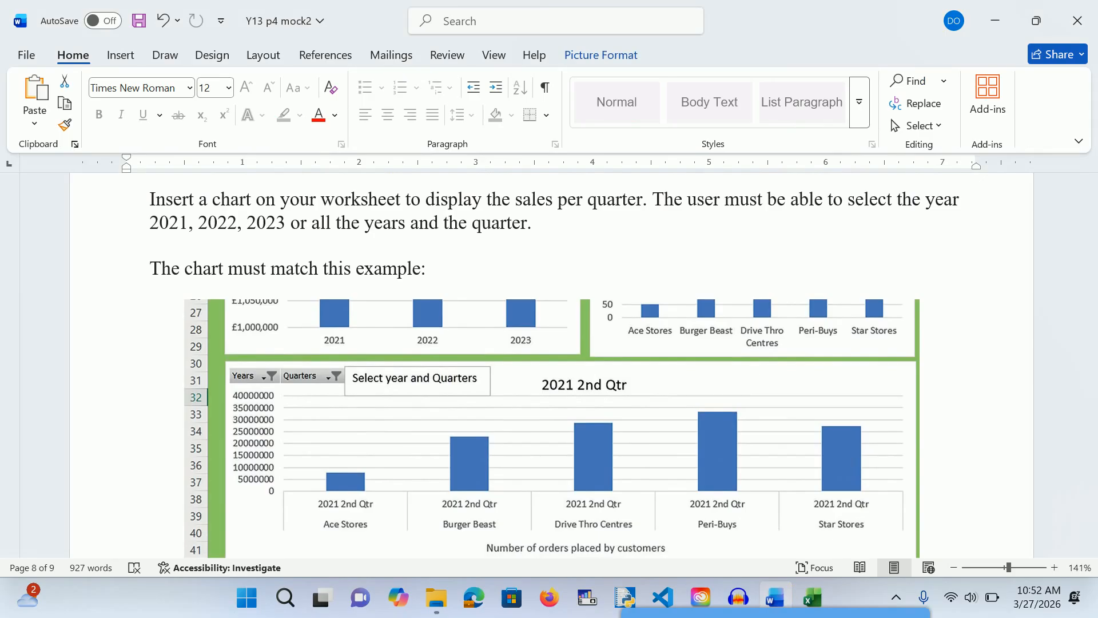
scroll(549, 366, "down", 2)
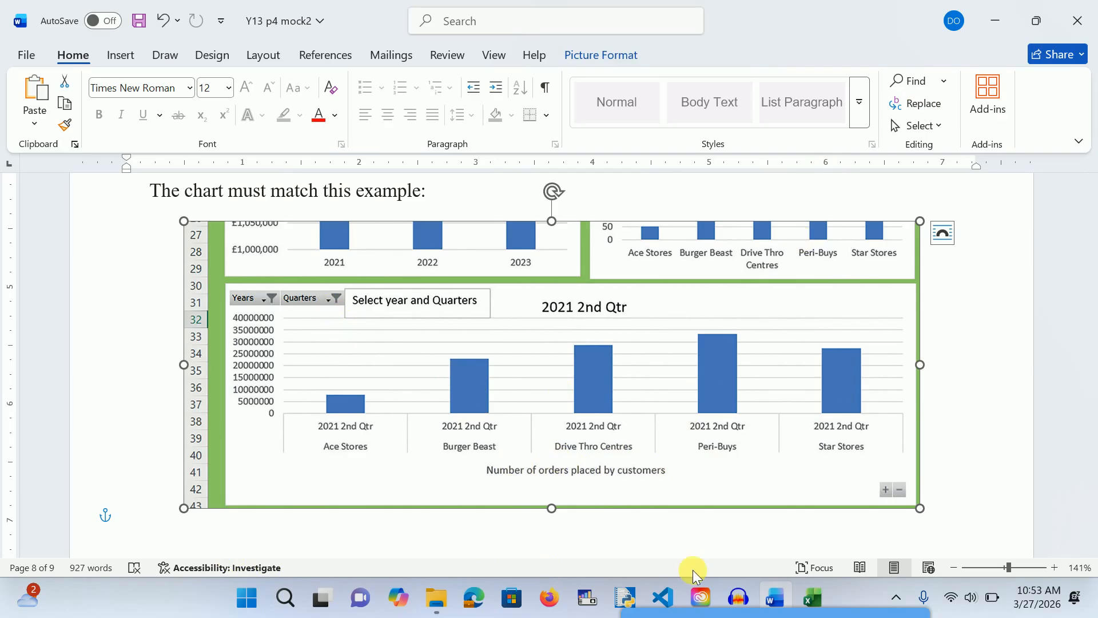
mouse_move(806, 599)
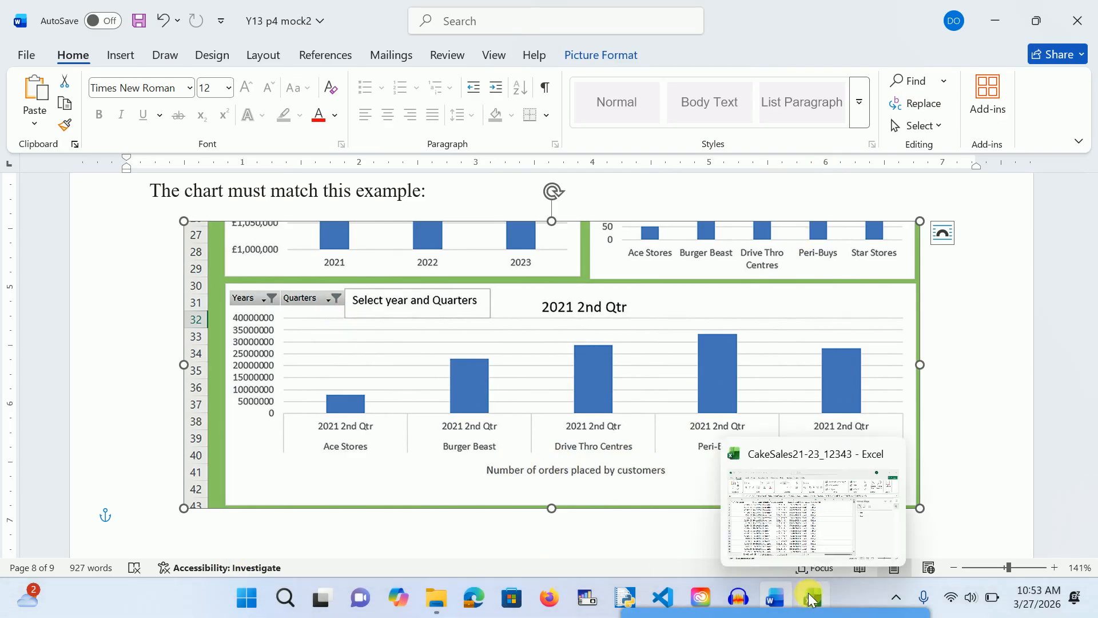
left_click(811, 596)
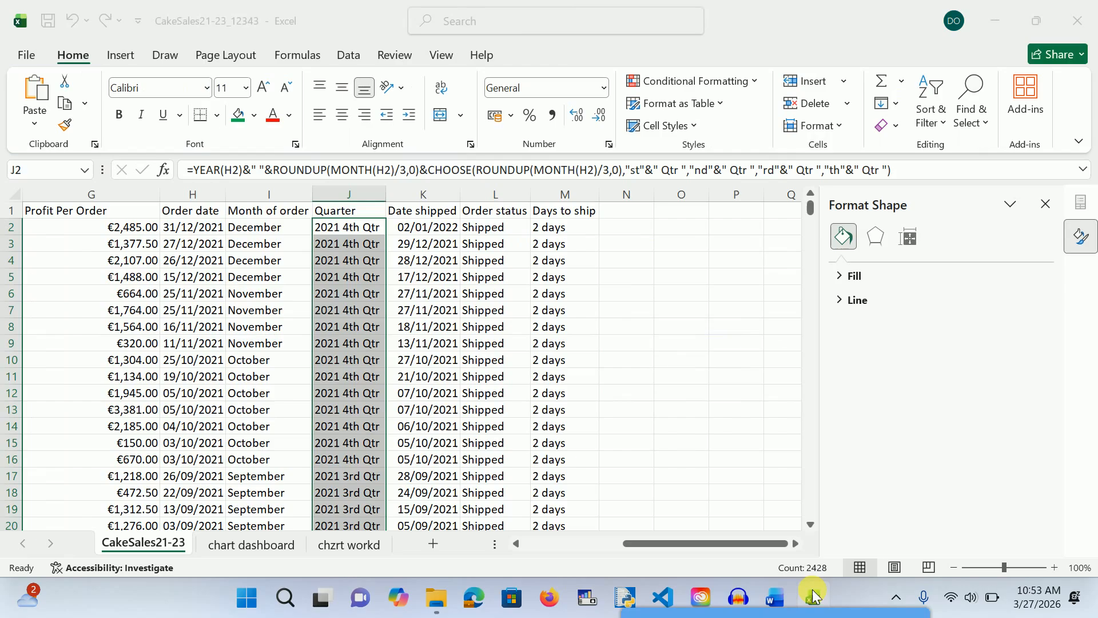
Step: Add a blank worksheet beside CakeSales21-23 and rename its tab 'quarter chart working'
left_click(693, 417)
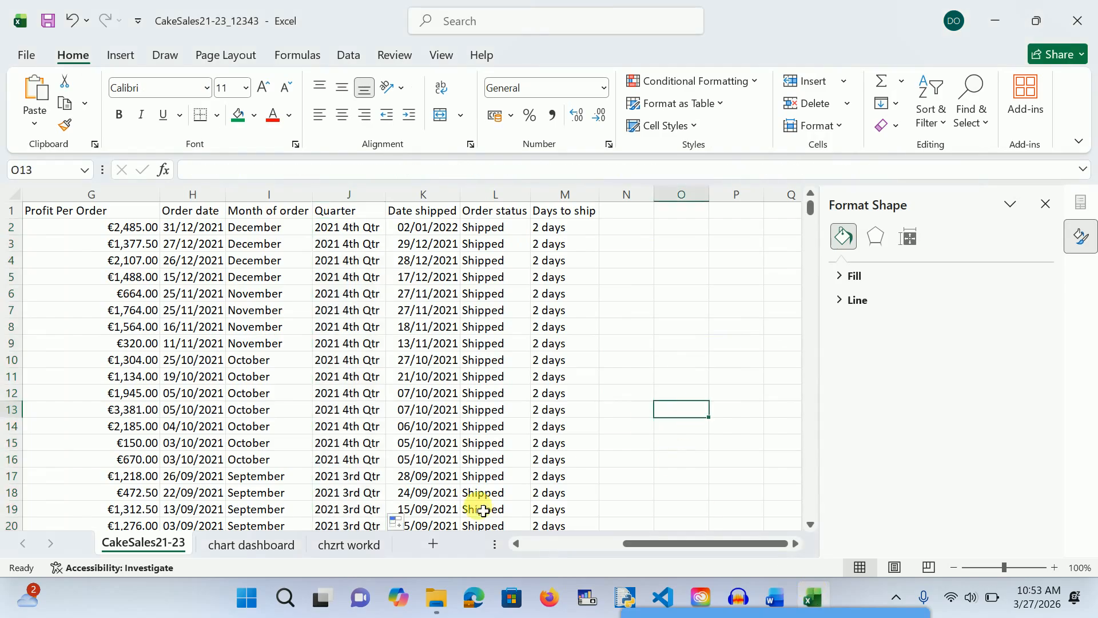
left_click(432, 548)
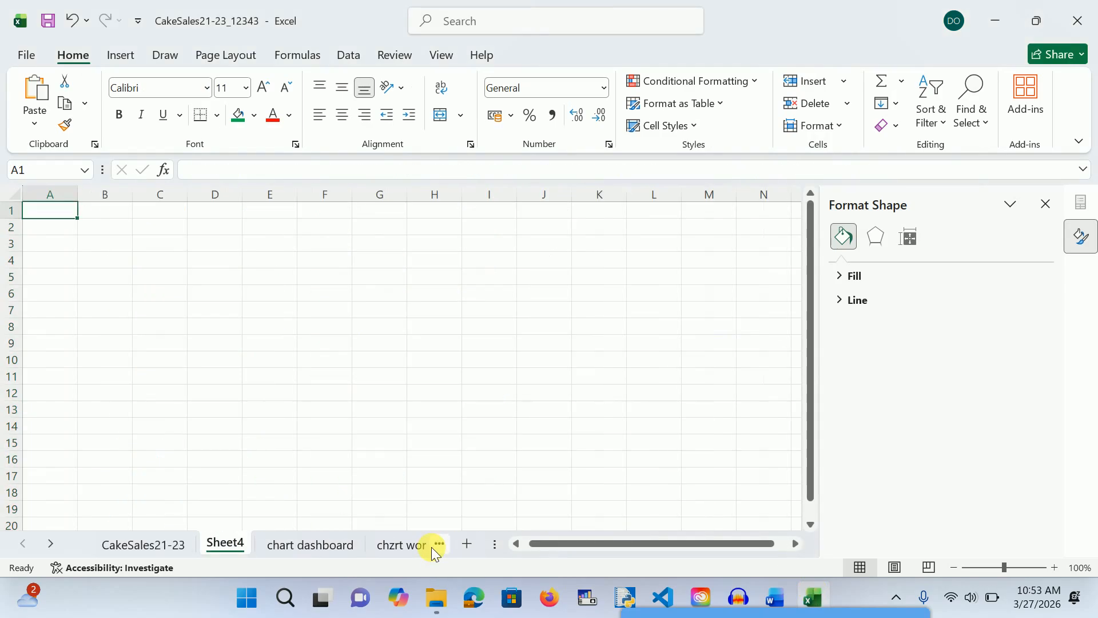
right_click(228, 543)
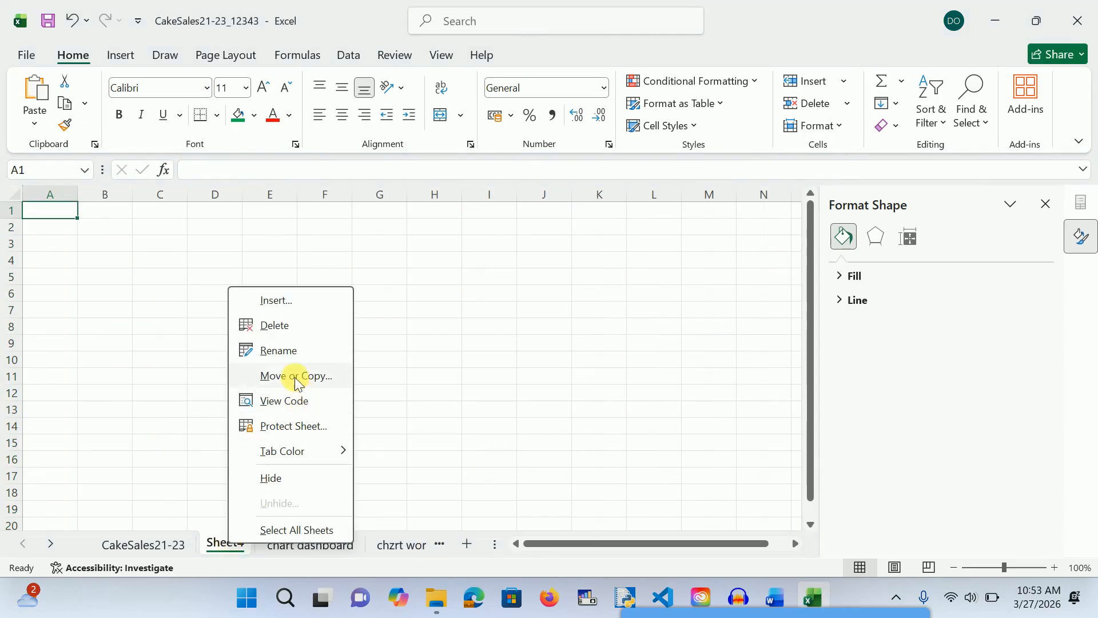
left_click(279, 351)
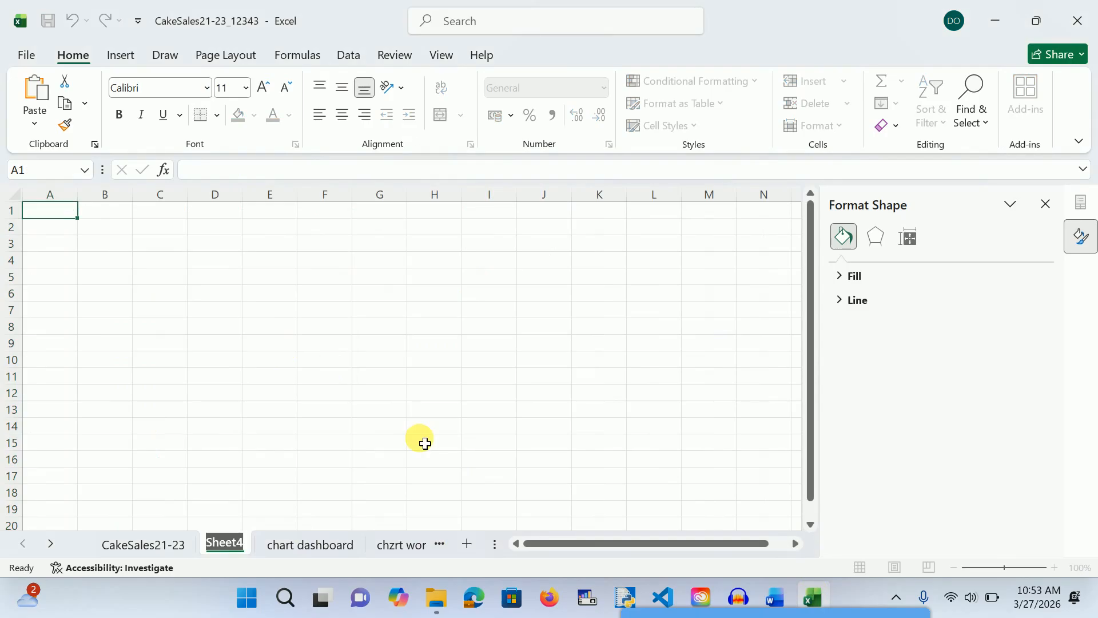
type("qu")
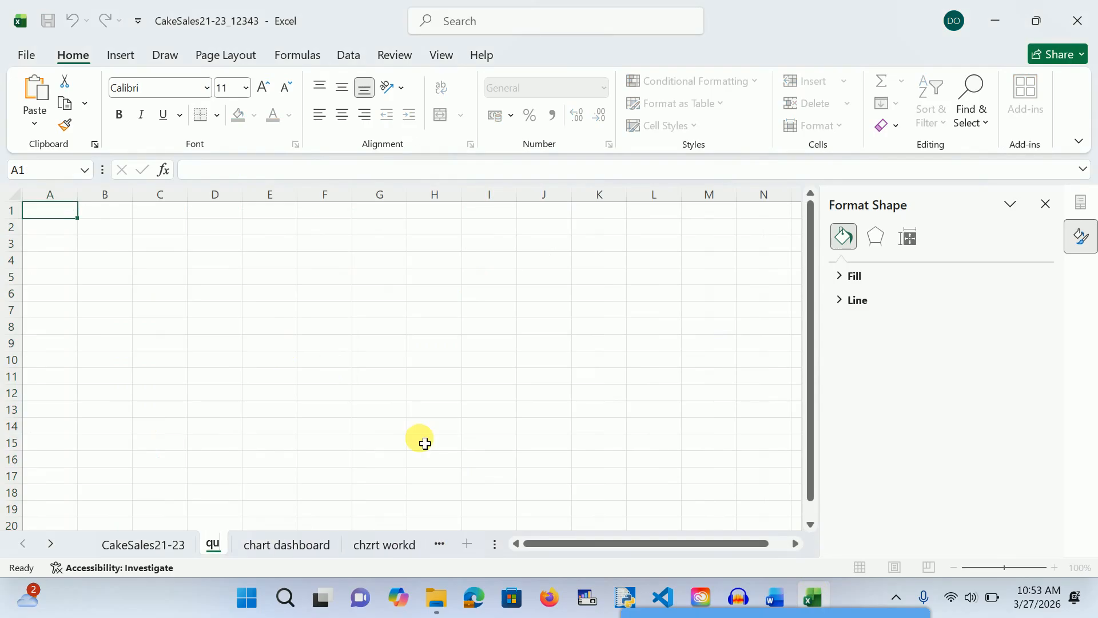
type("ar")
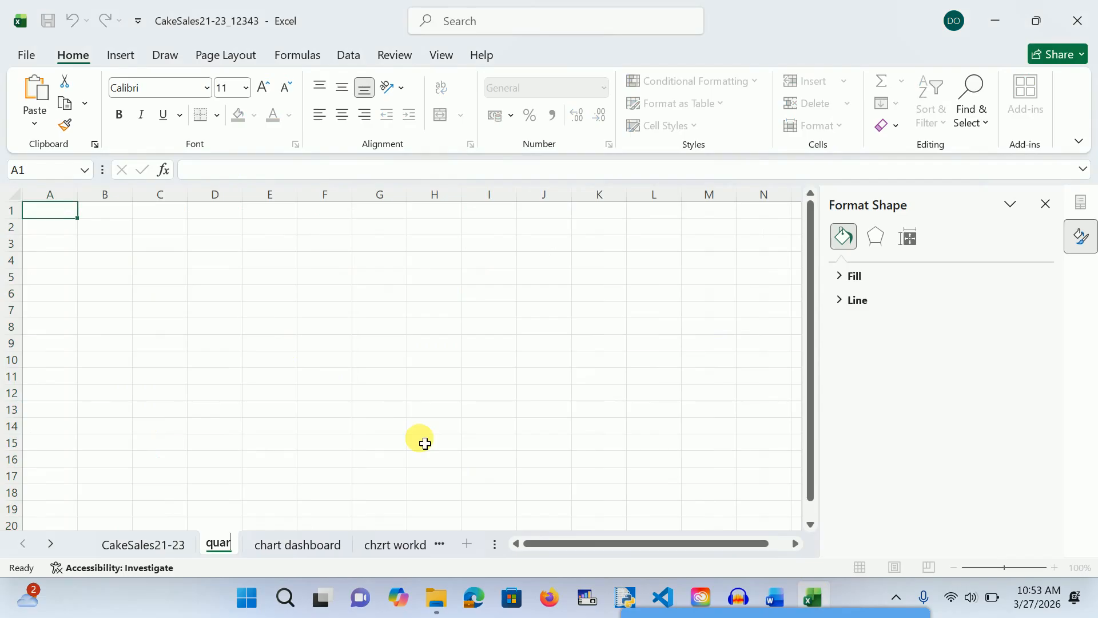
type("ter c")
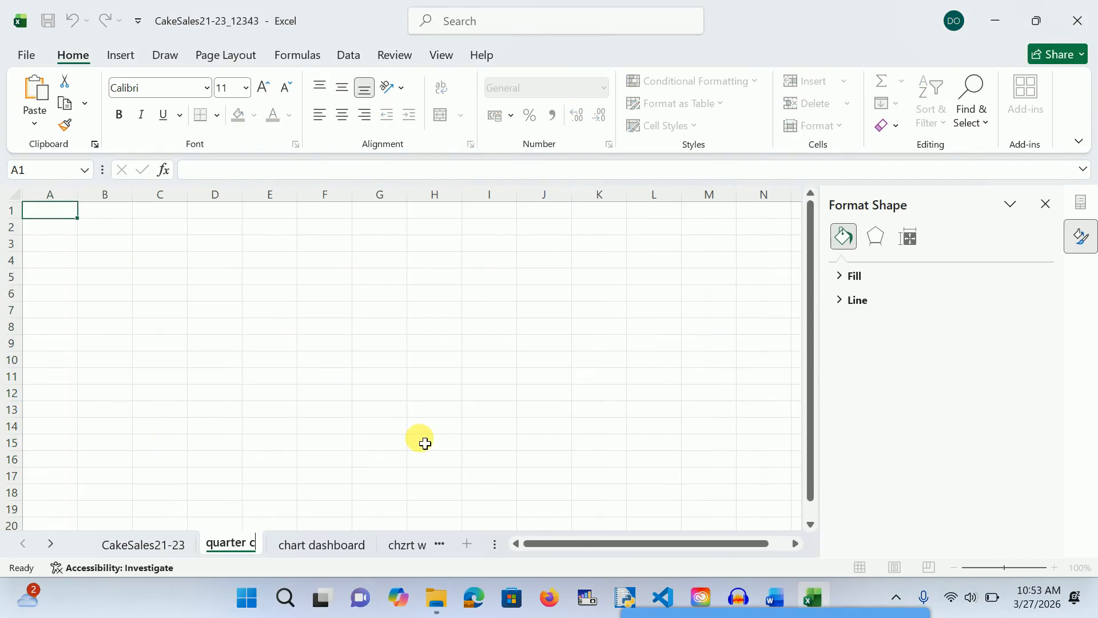
type("hart working")
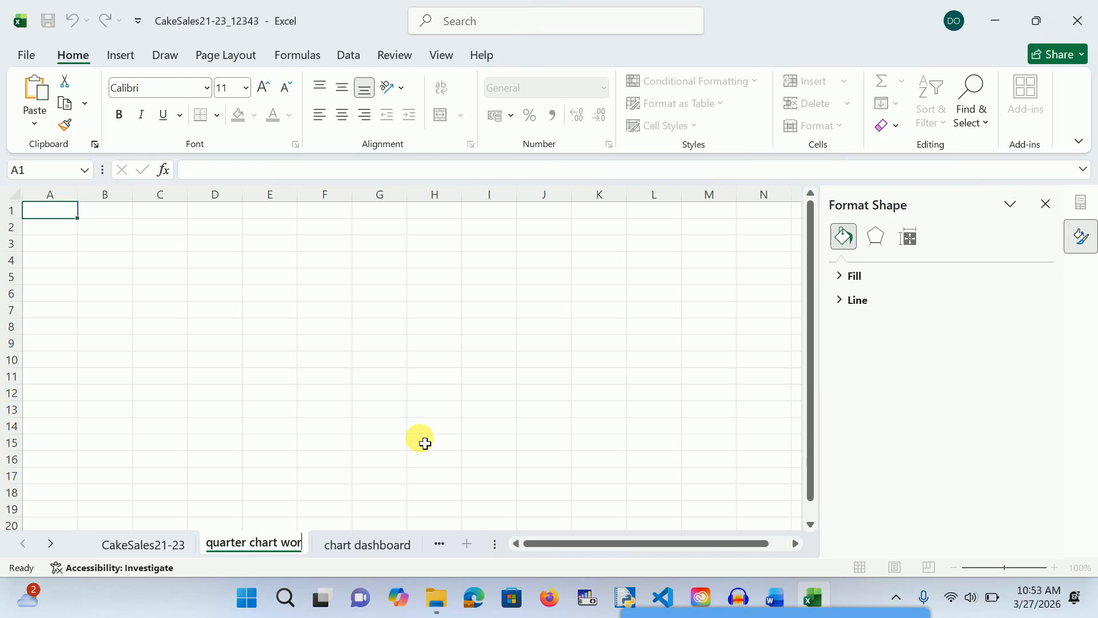
left_click(388, 451)
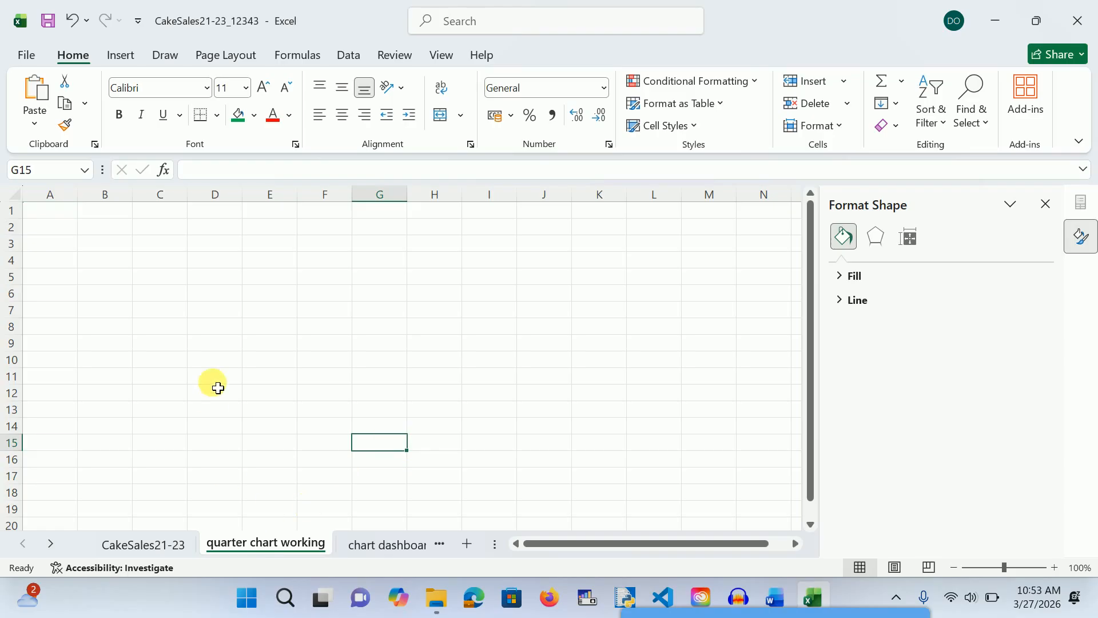
Step: On CakeSales21-23, select the Customer name, Cakes shipped, Order date and Quarter columns and copy them
left_click(136, 543)
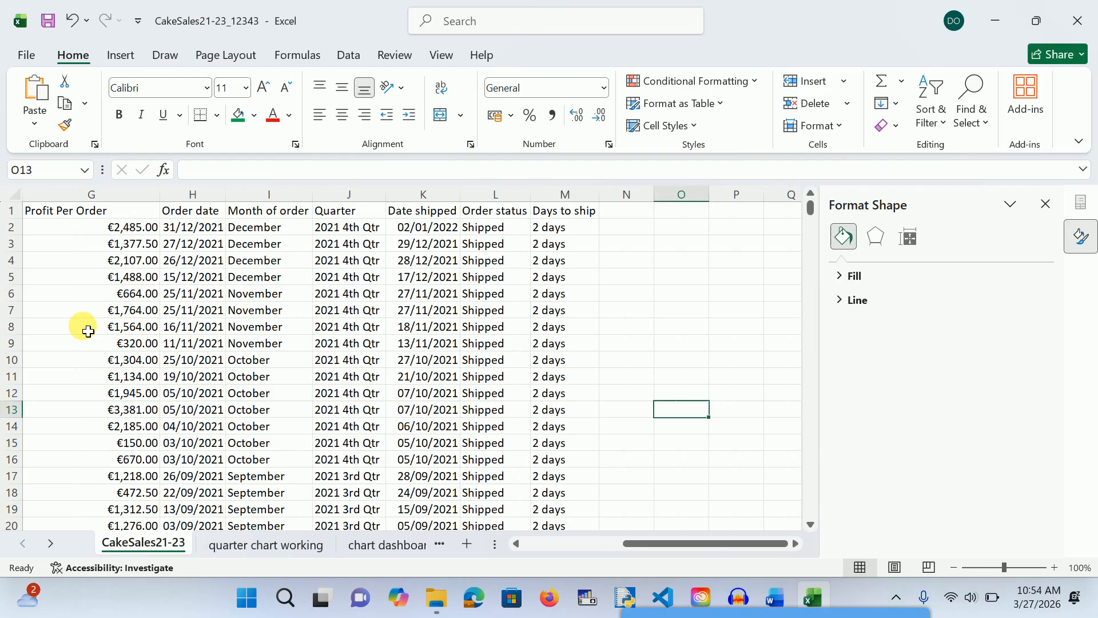
scroll(87, 331, "left", 2)
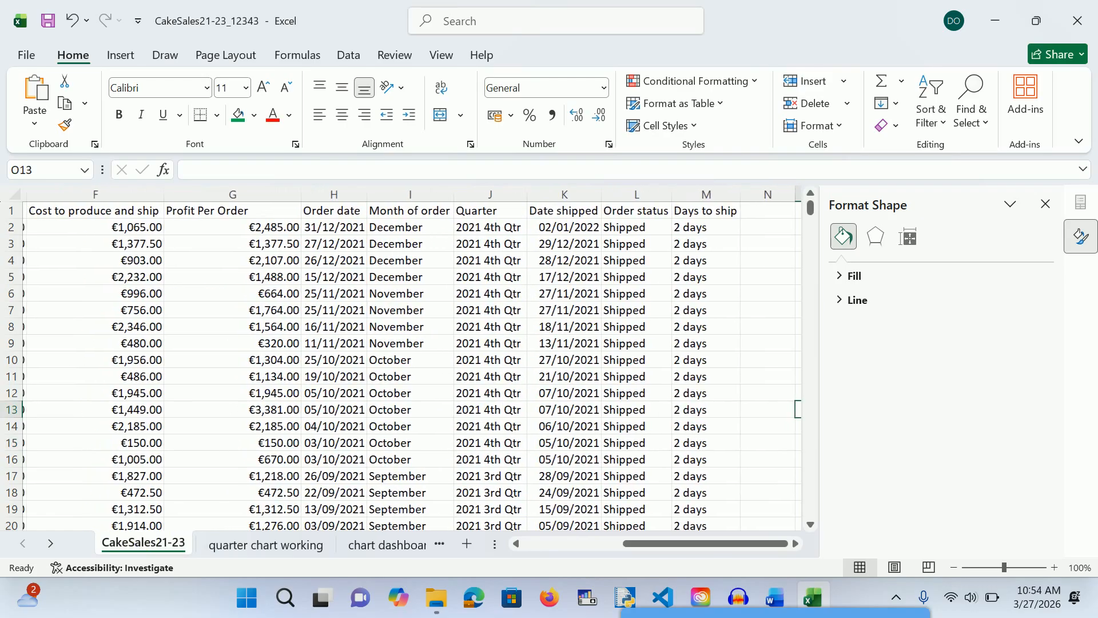
scroll(412, 360, "left", 6)
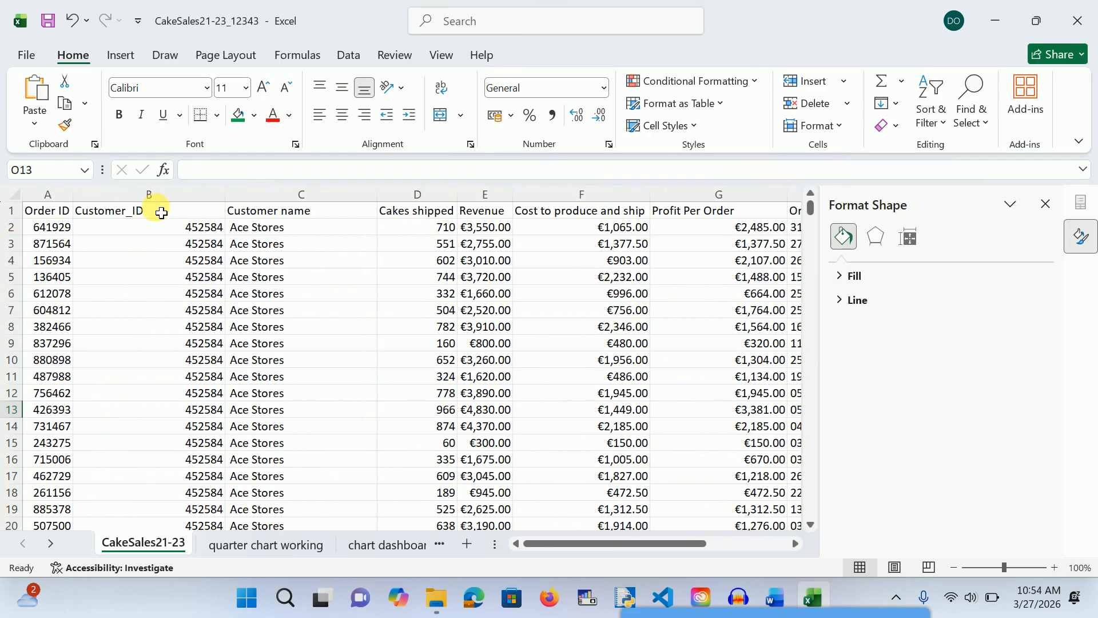
left_click(275, 198)
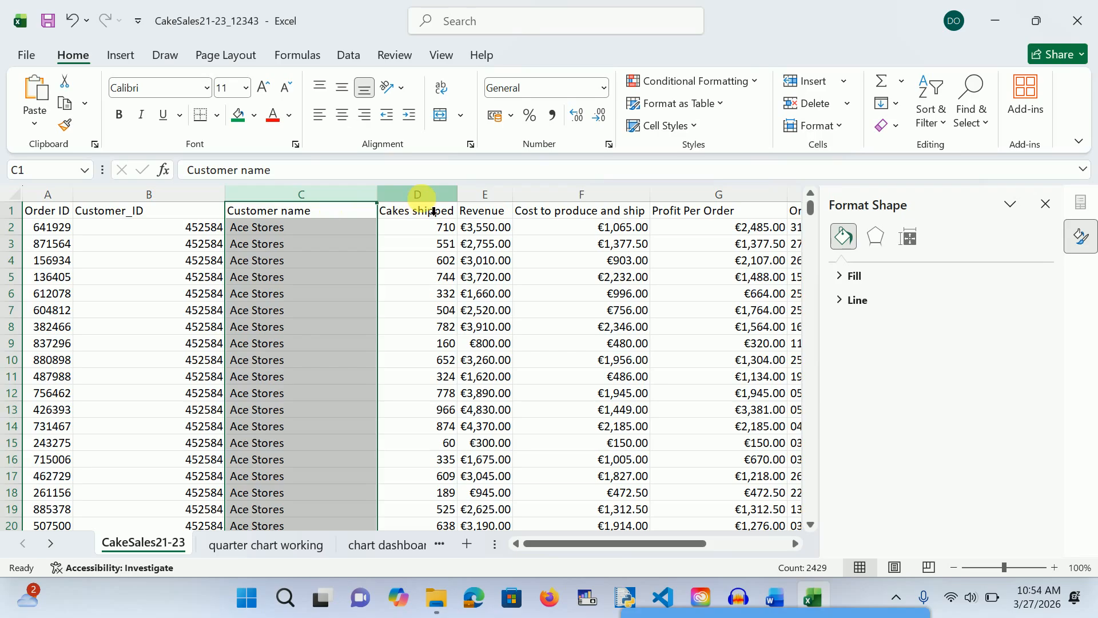
left_click(418, 195, "ctrl")
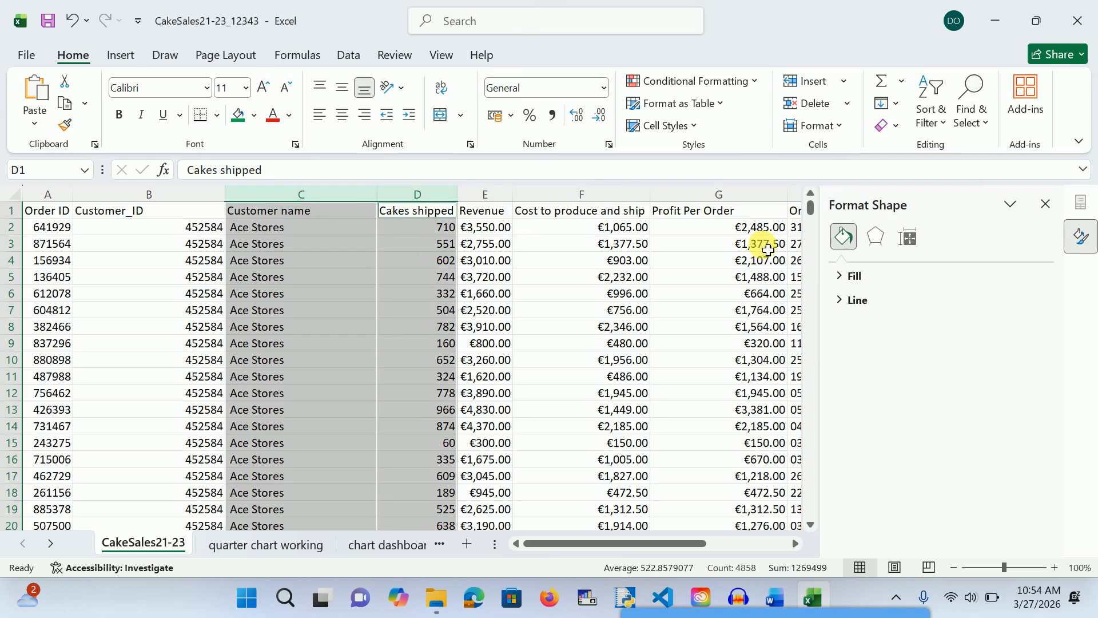
scroll(737, 351, "right", 5)
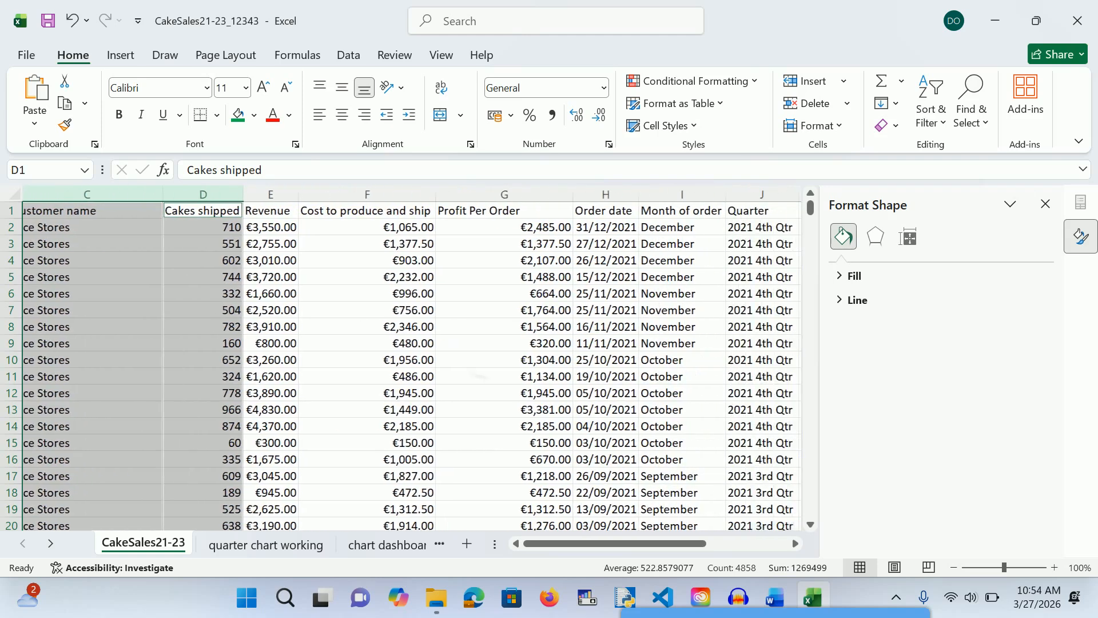
scroll(412, 366, "right", 1)
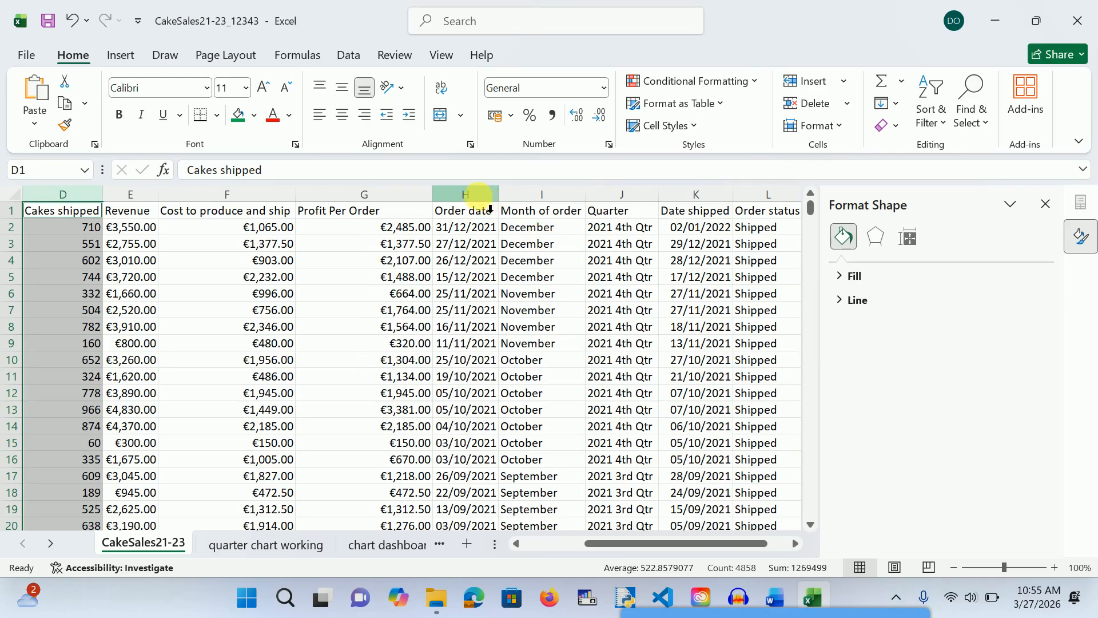
left_click(473, 194, "ctrl")
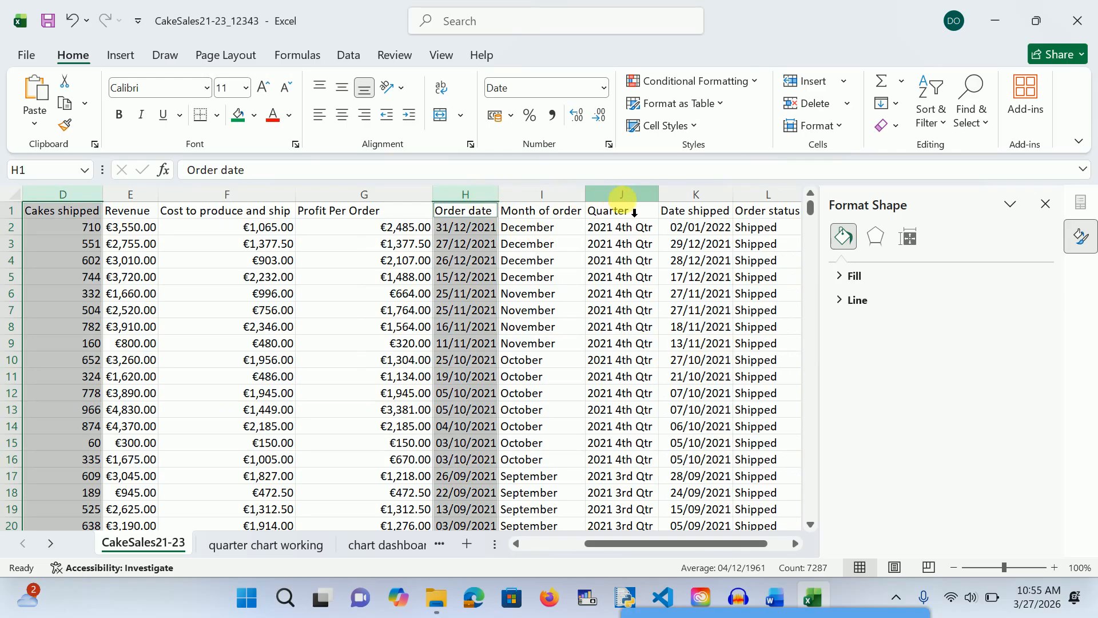
left_click(622, 197, "ctrl")
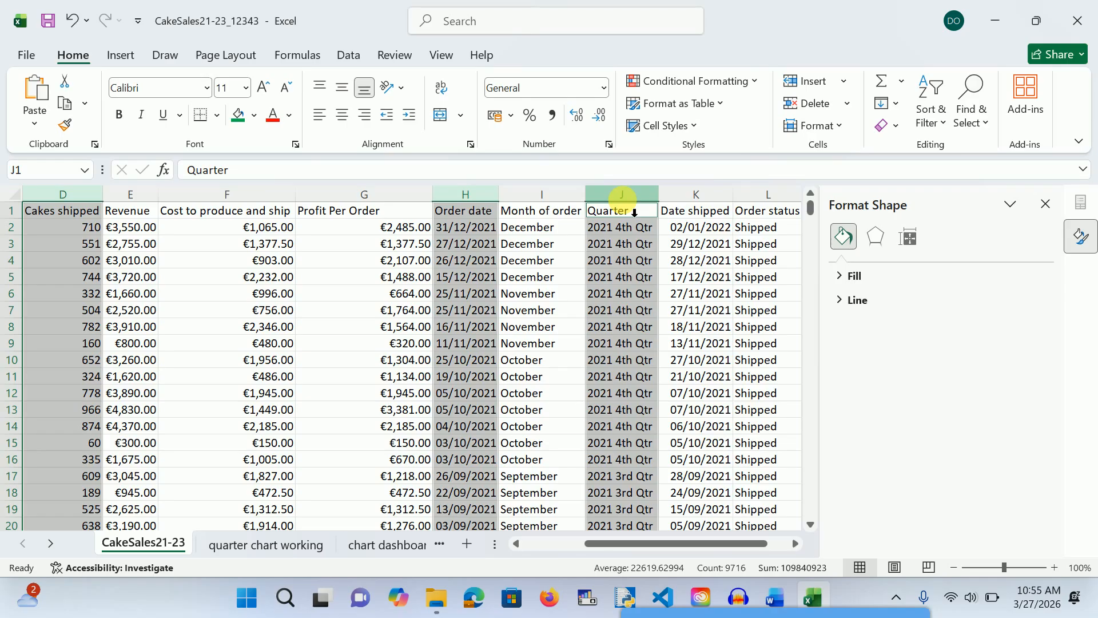
key("ctrl+c")
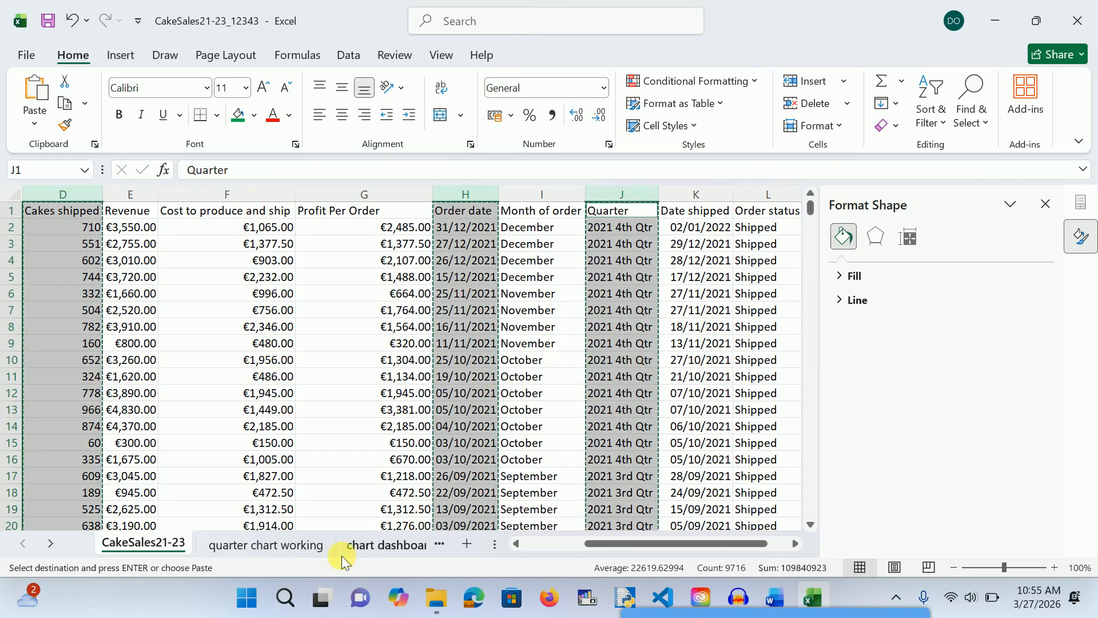
Step: Paste the copied columns into columns A to D of quarter chart working, starting at A1
left_click(300, 544)
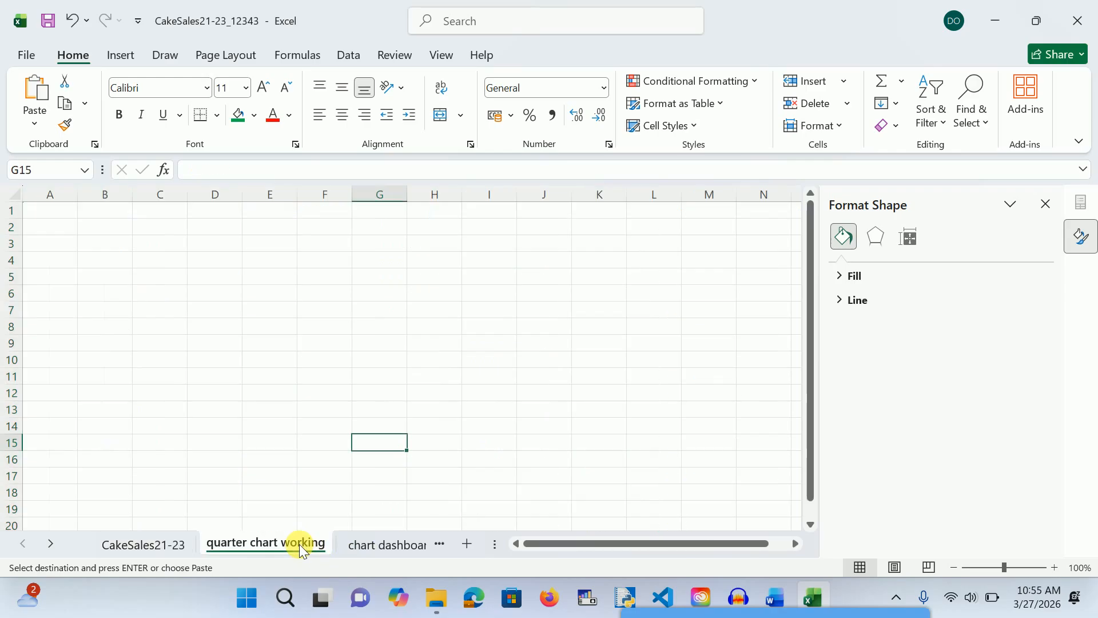
scroll(137, 340, "up", 3)
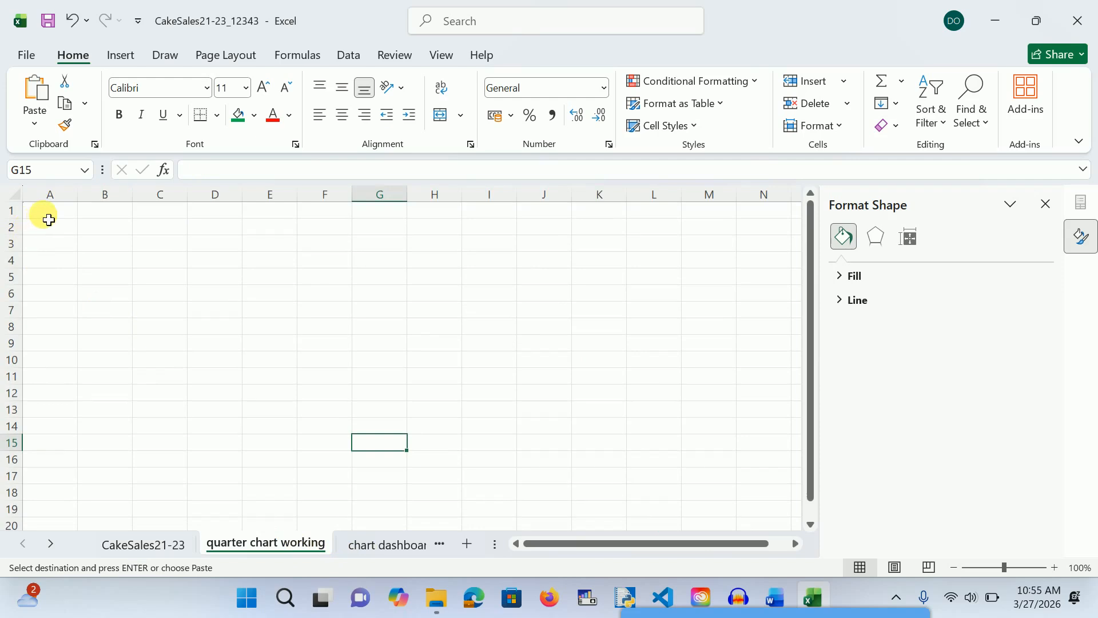
left_click(48, 220)
key("ctrl+v")
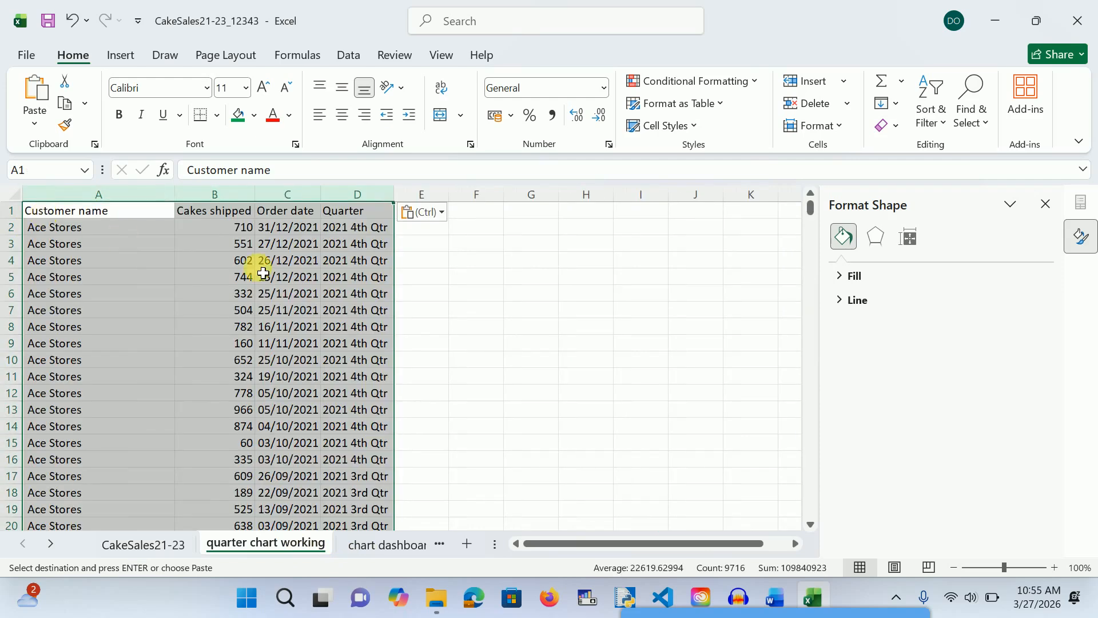
left_click(518, 330)
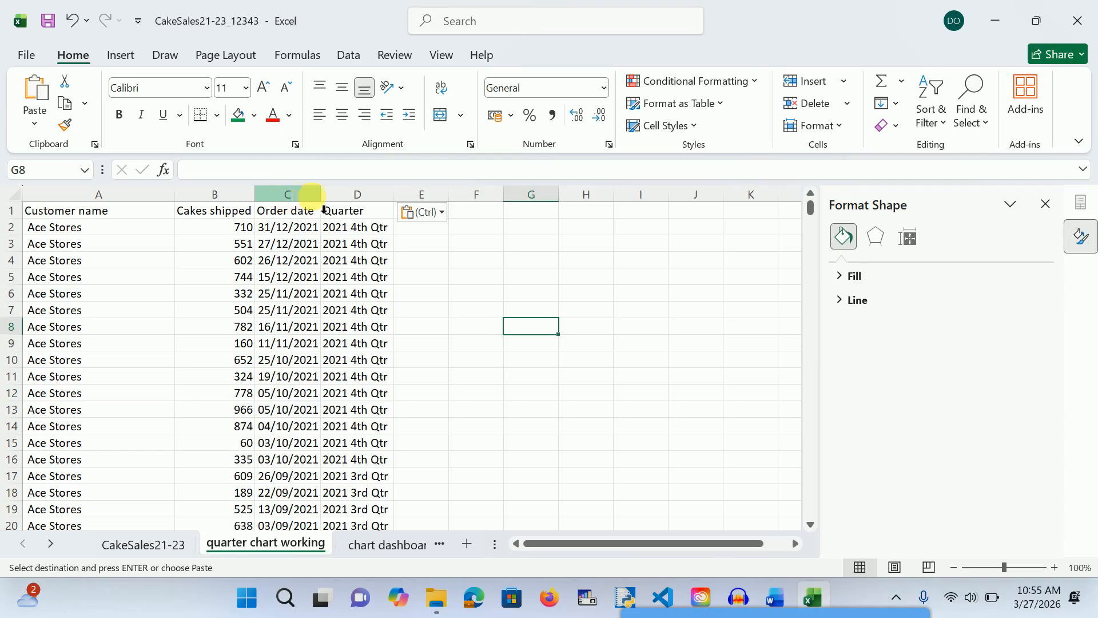
left_click(321, 195)
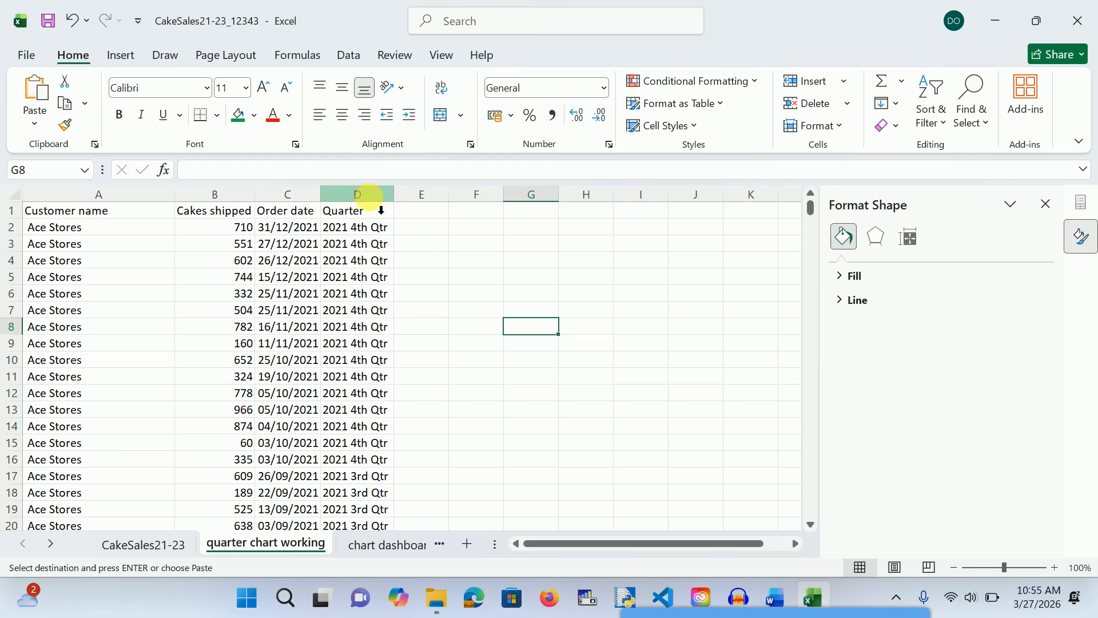
left_click(414, 220)
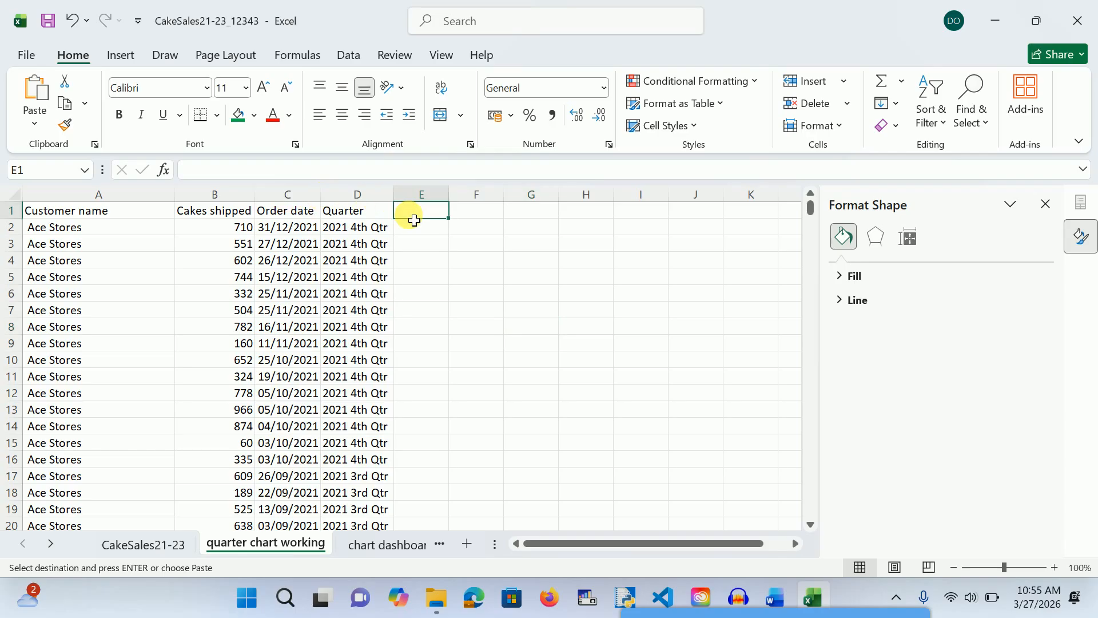
Step: Head E1 'year' and enter =YEAR(C2) in E2, which returns 2021
type("year")
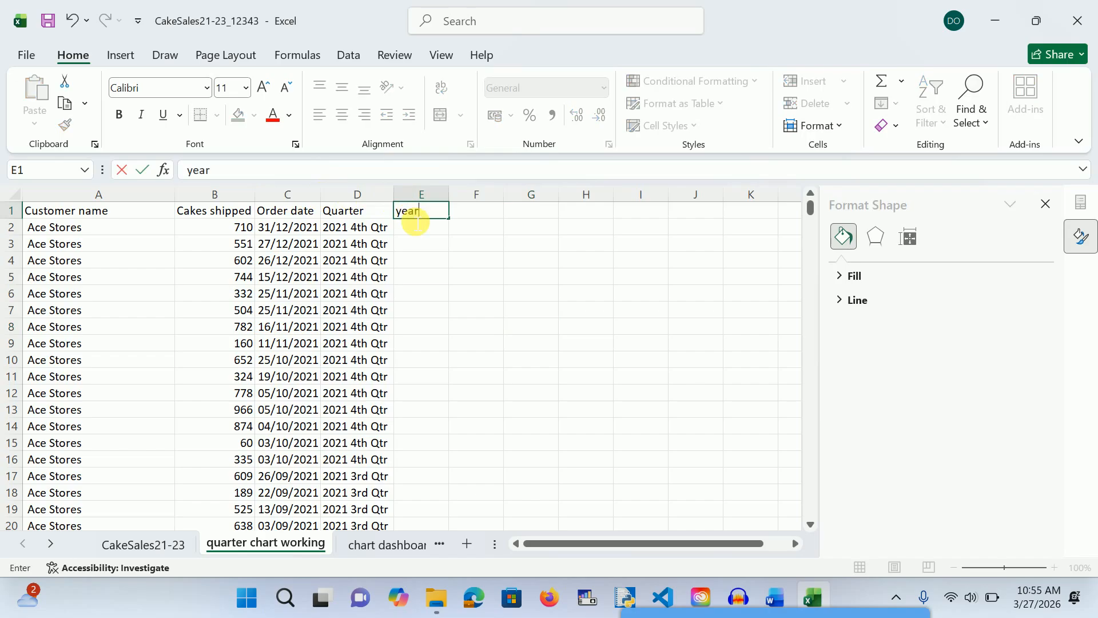
left_click(414, 228)
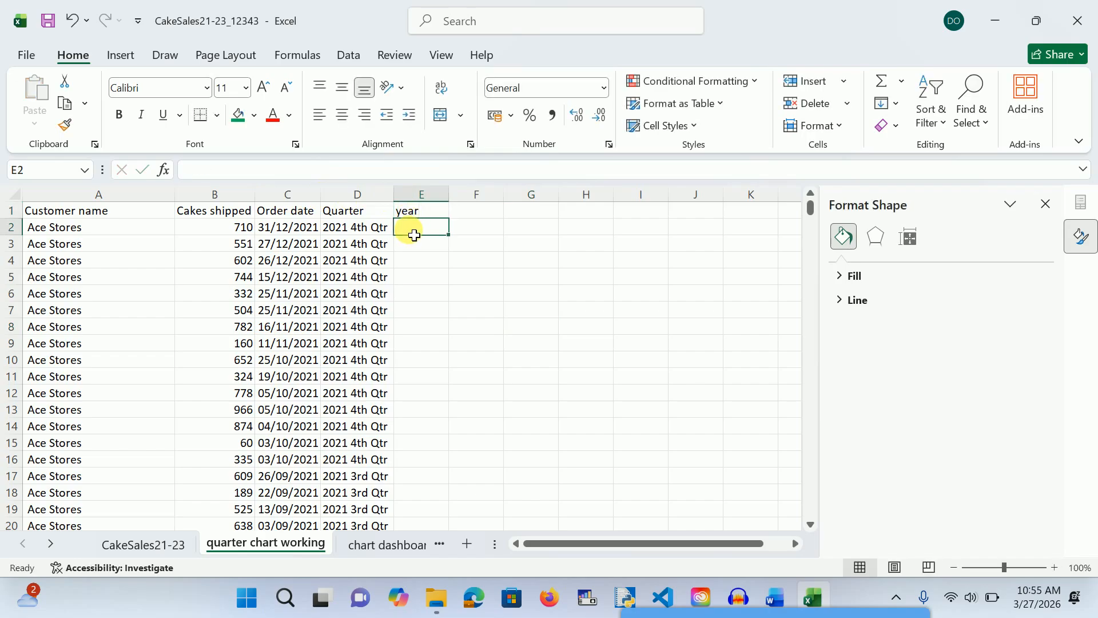
type("=")
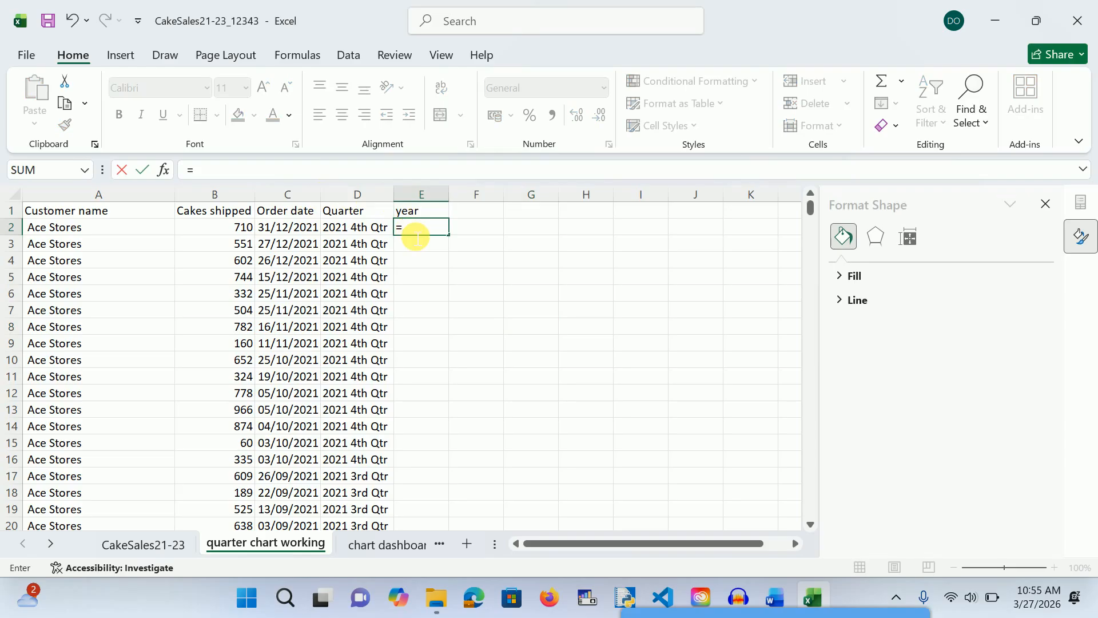
type("yea")
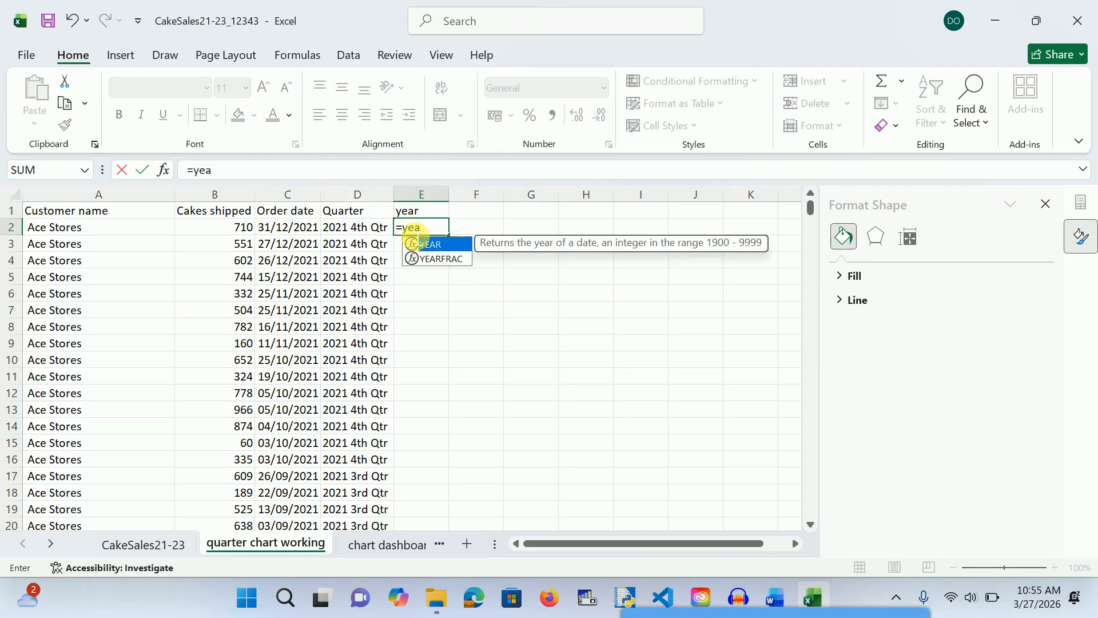
double_click(433, 243)
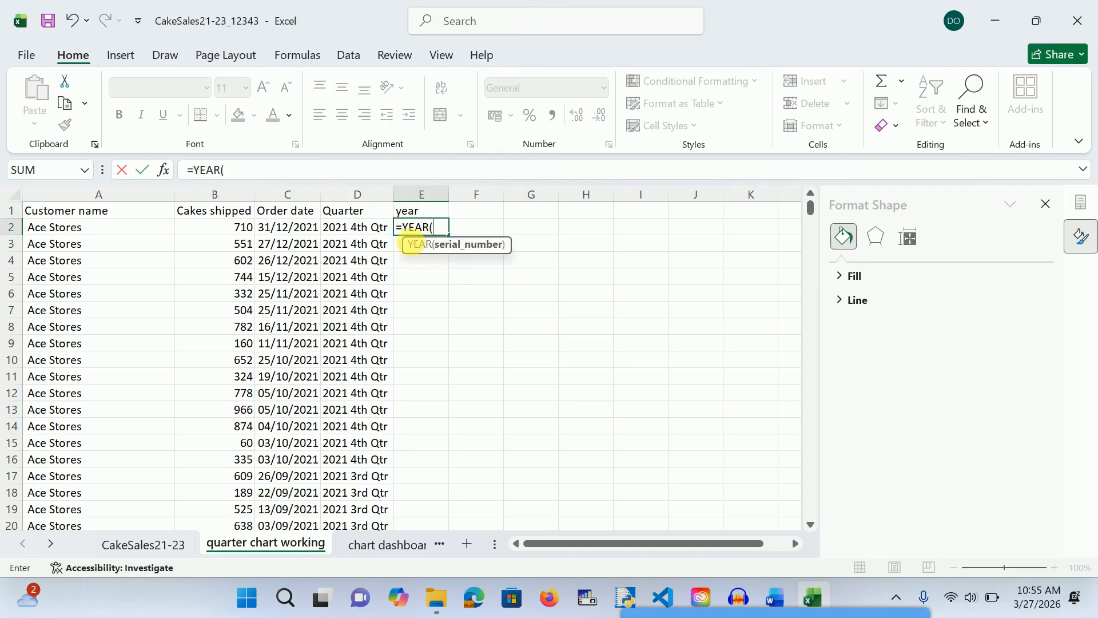
left_click(296, 234)
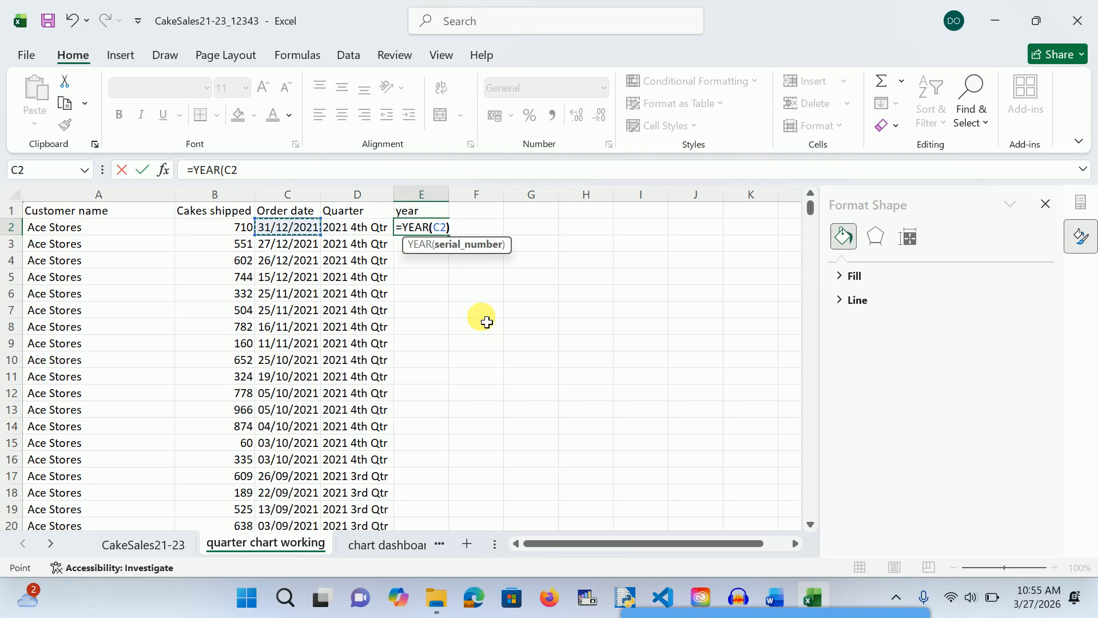
type(")")
key("Return")
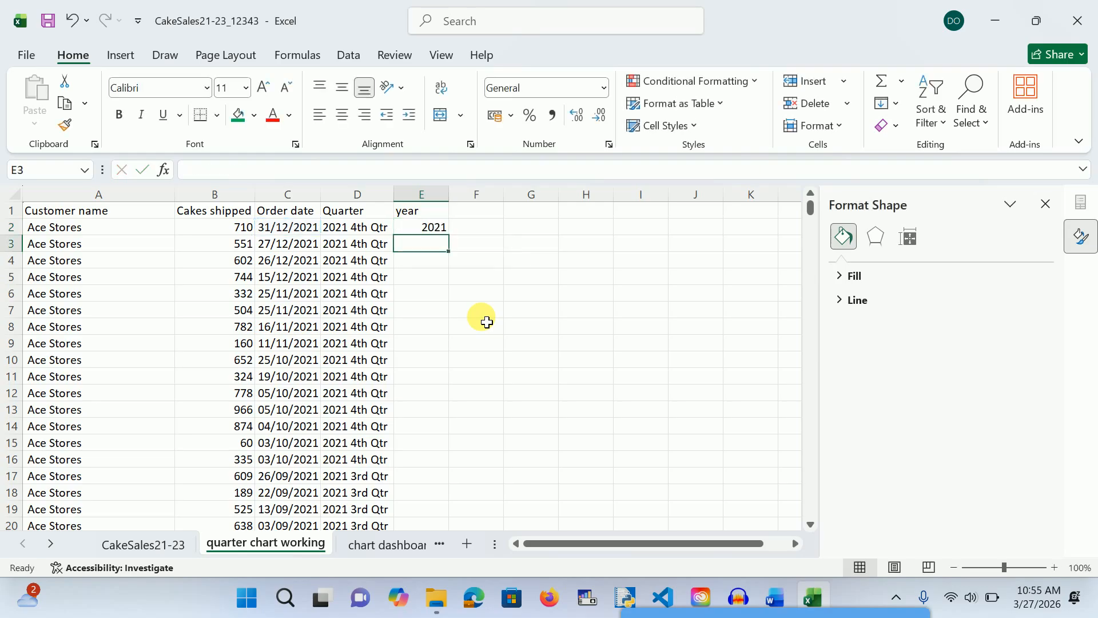
left_click(467, 219)
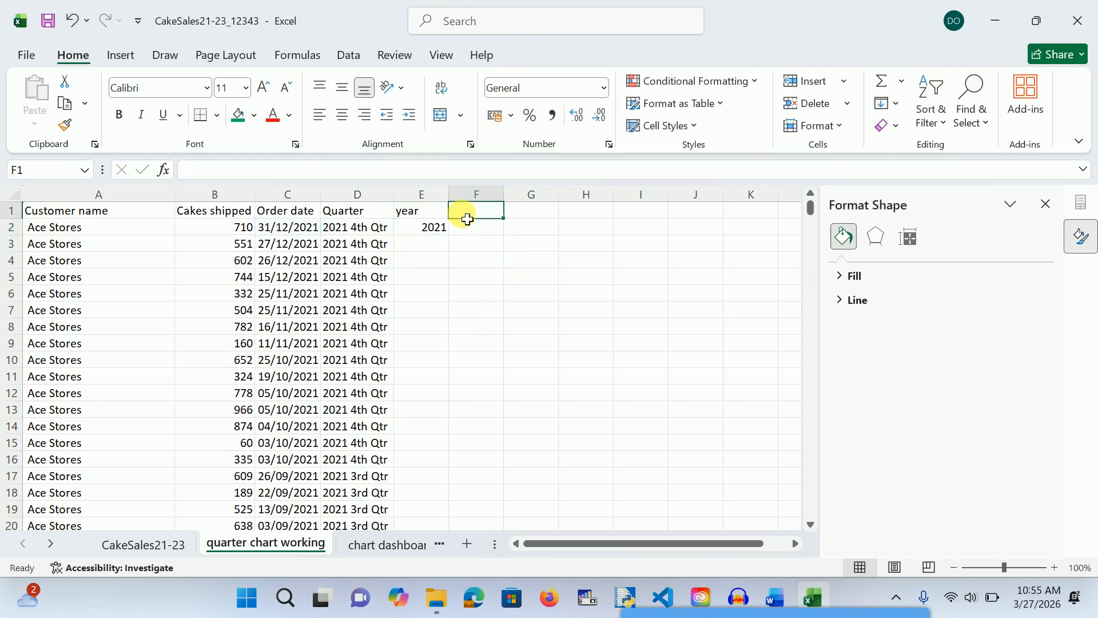
Step: Head F1 'Quartre' and enter =RIGHT(D2,8) in F2, correcting the character count from 7 to 8
type("Qu")
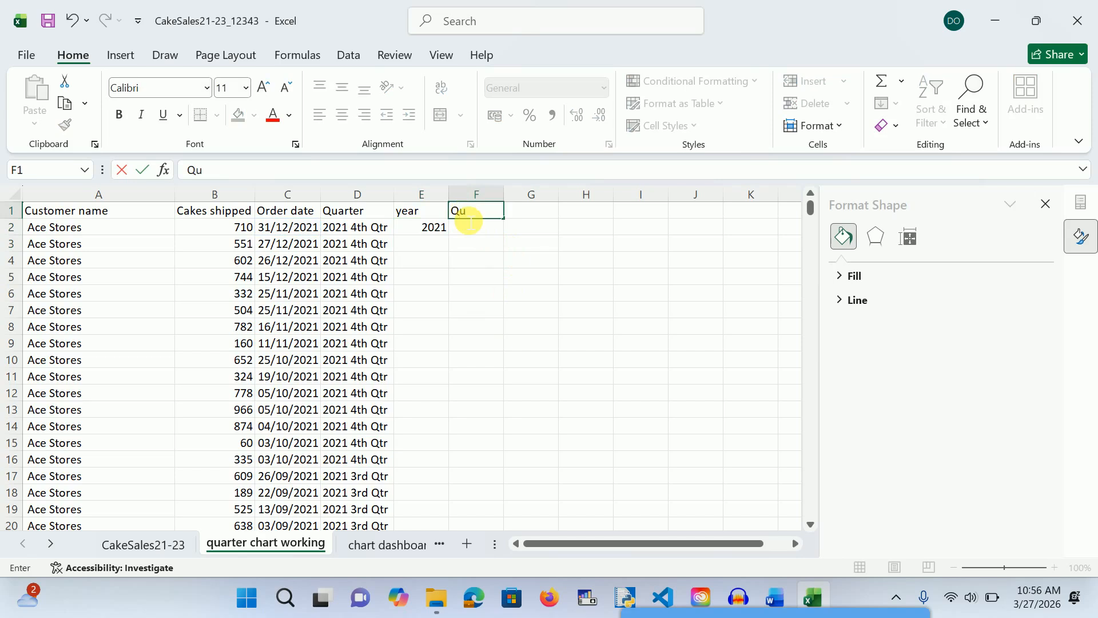
type("artres")
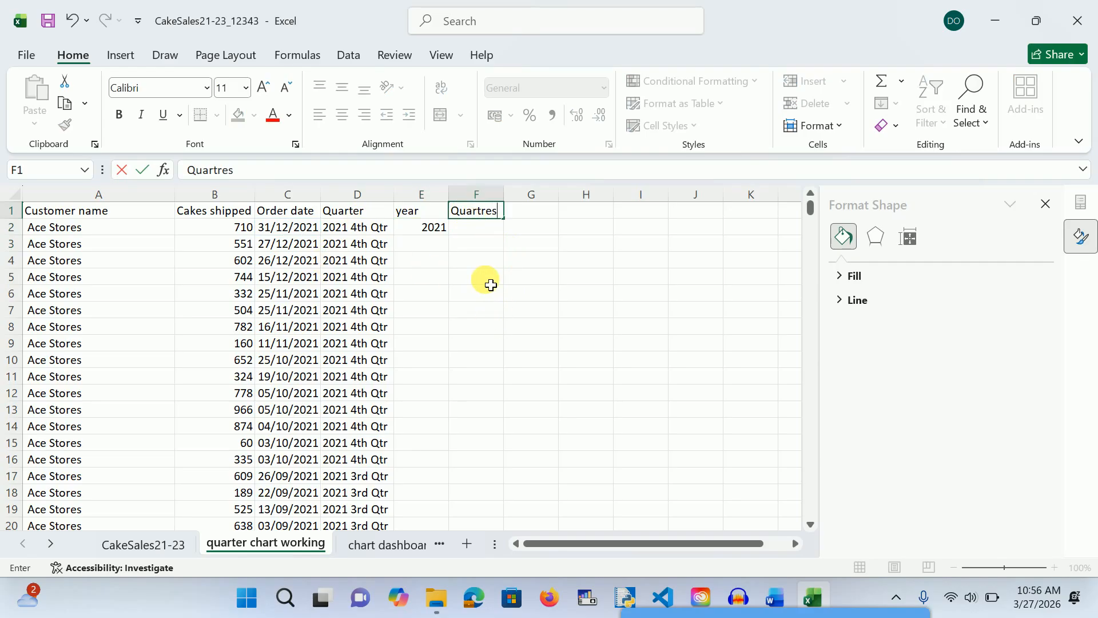
left_click(482, 235)
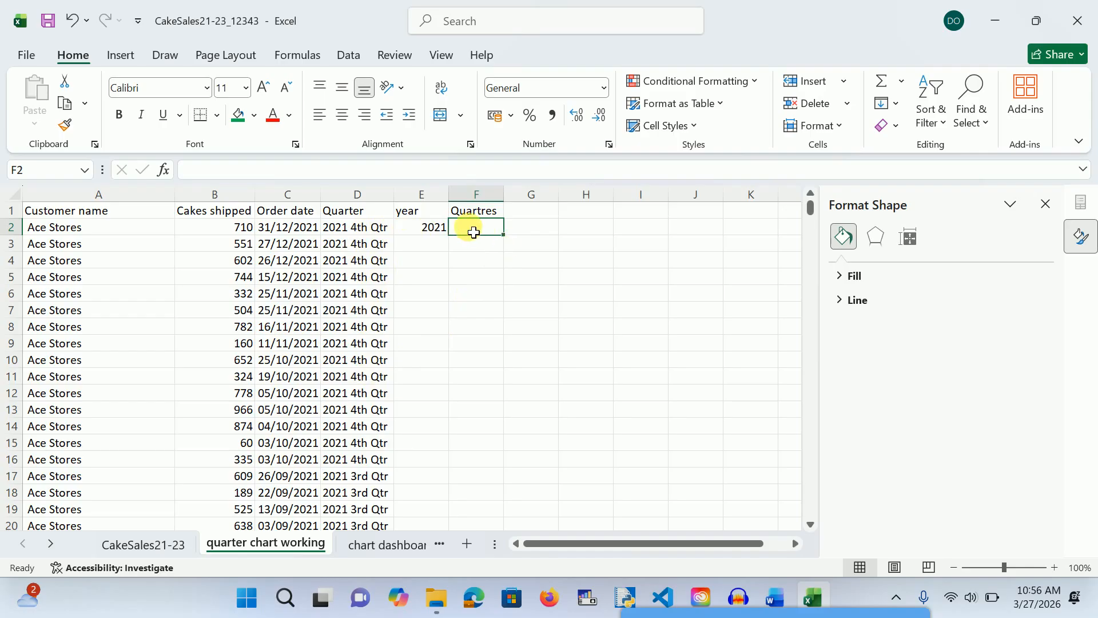
type("=")
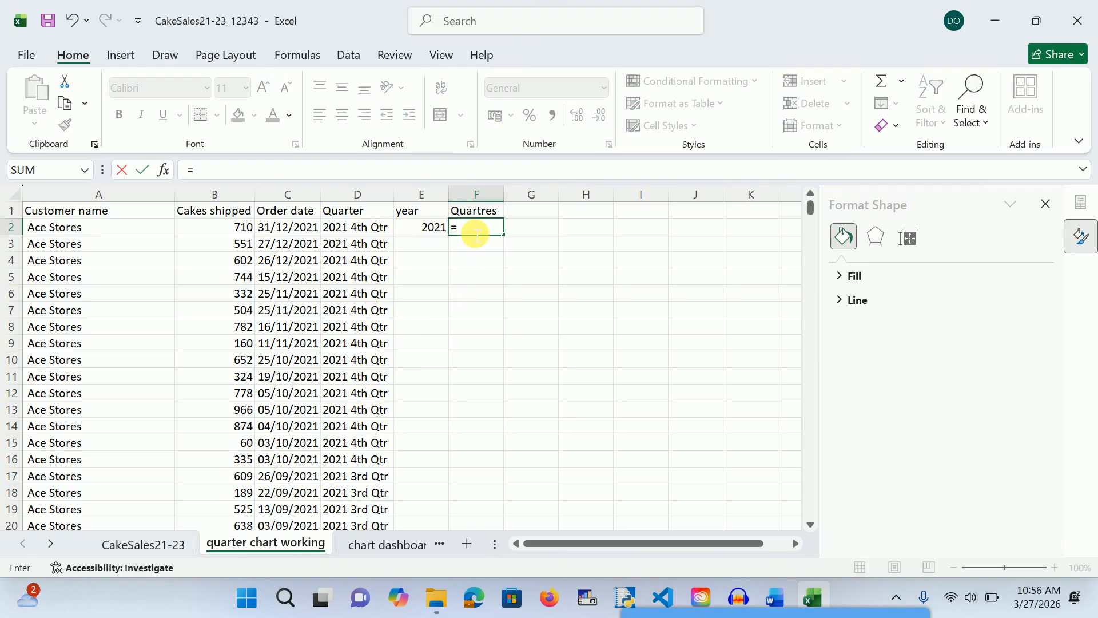
type("R")
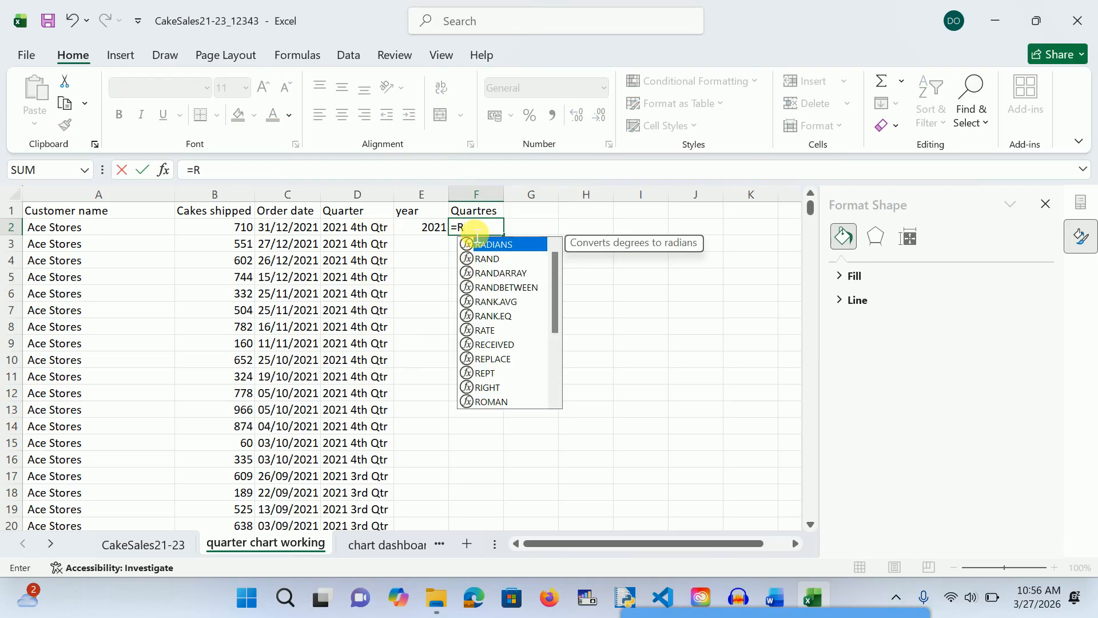
type("I")
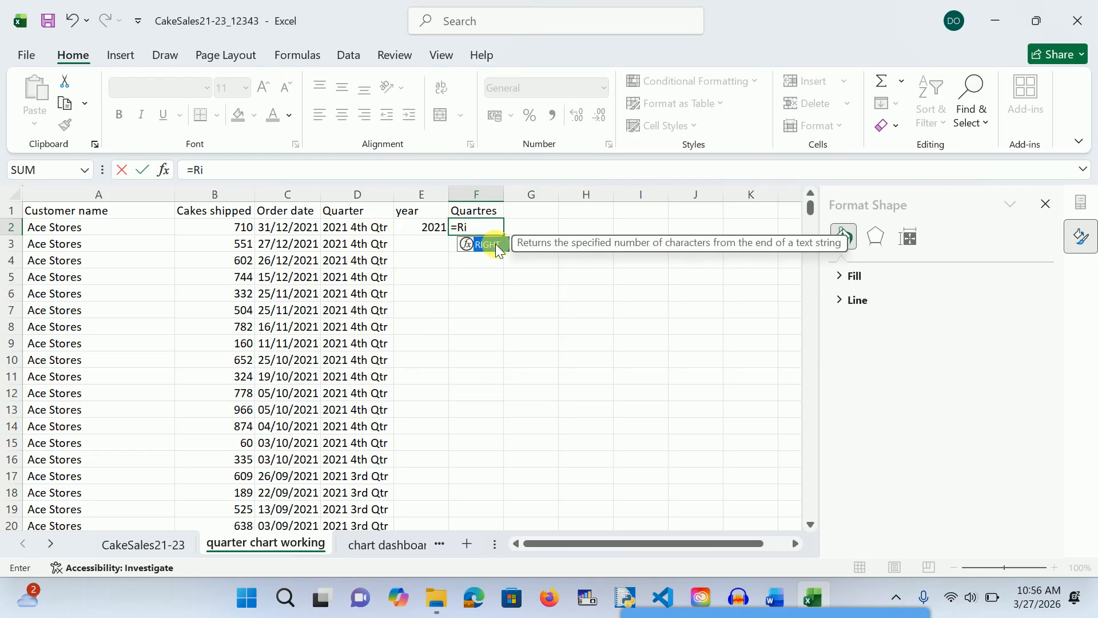
double_click(497, 244)
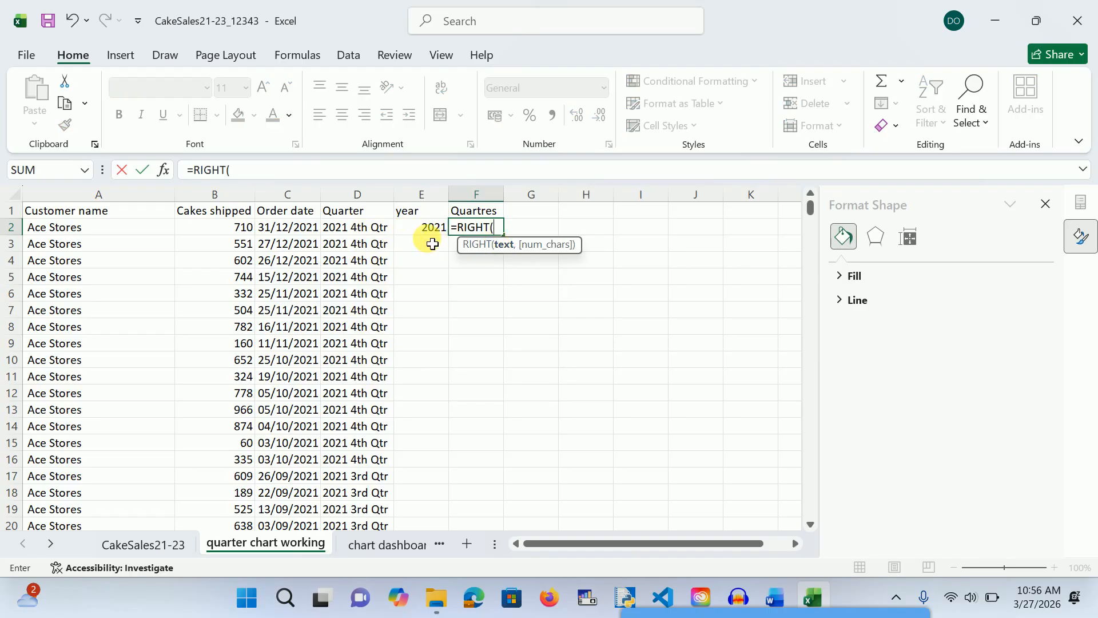
left_click(378, 227)
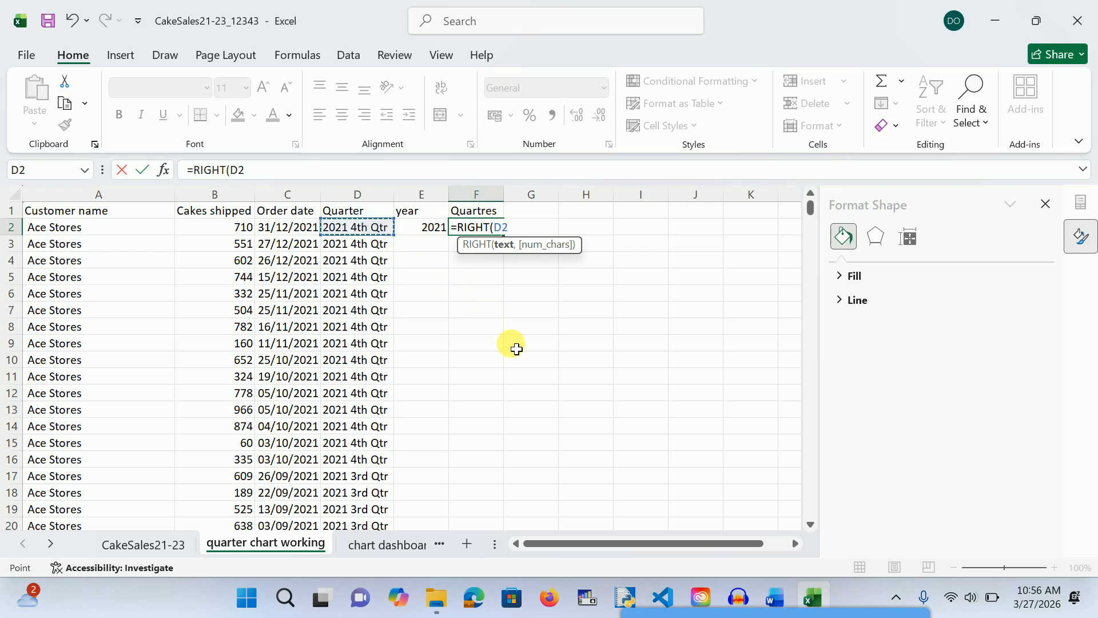
type(",")
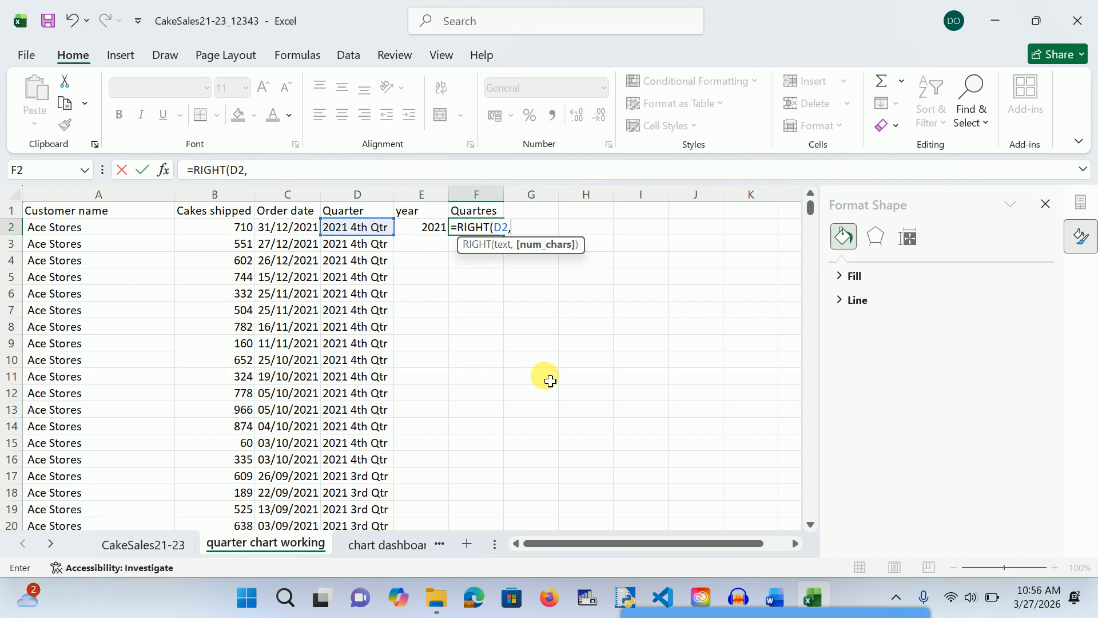
type("7)")
key("Return")
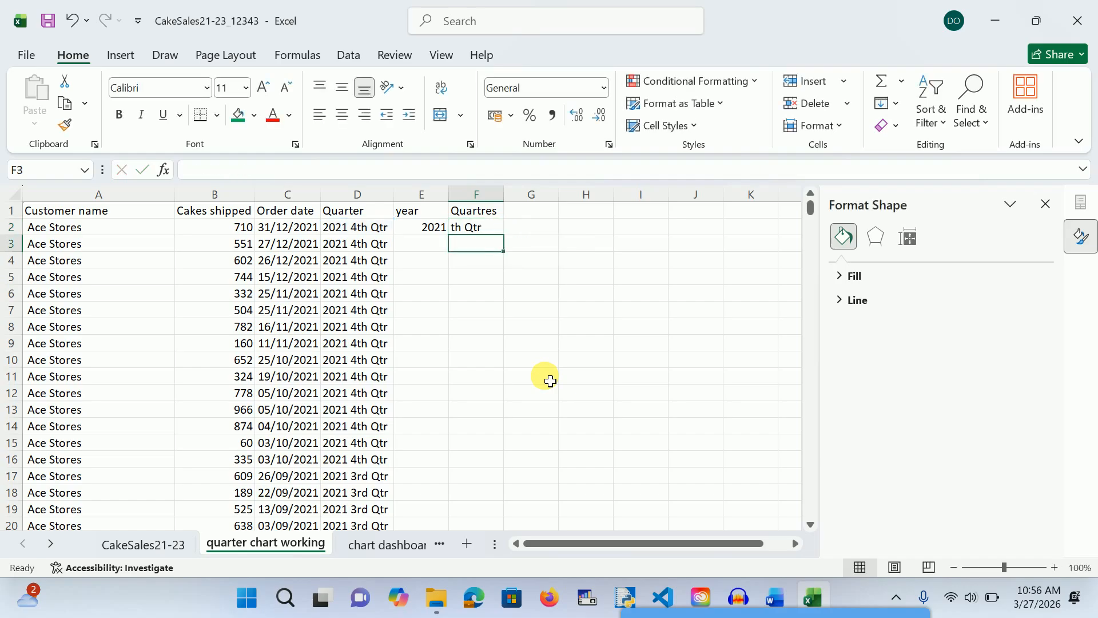
left_click(475, 227)
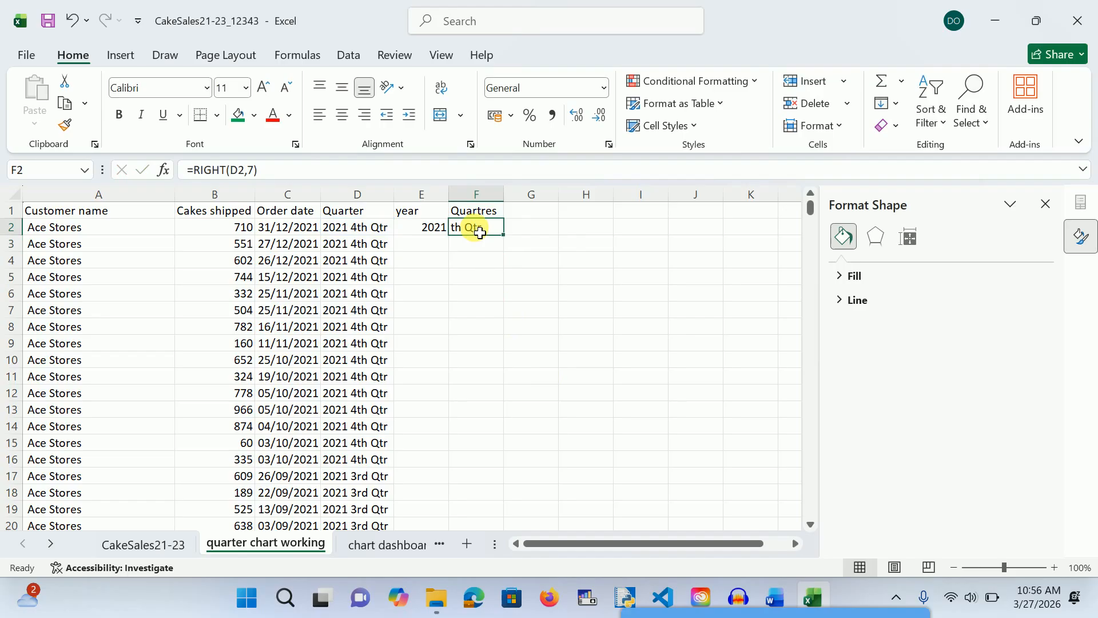
left_click(265, 171)
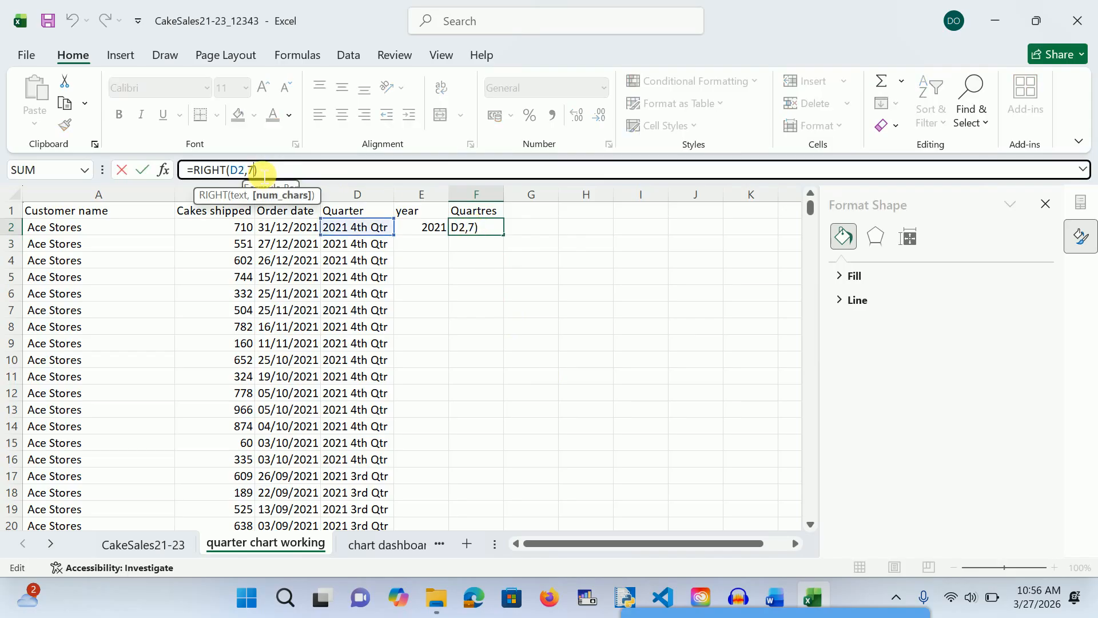
key("BackSpace")
type("8")
key("Return")
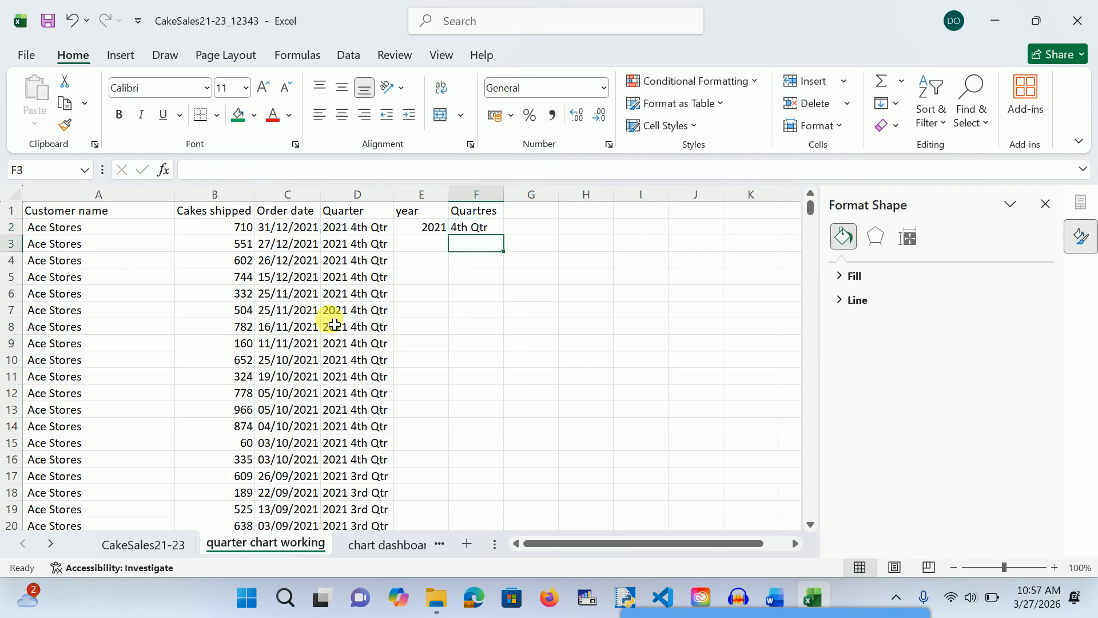
Step: Fill the E2 year and F2 quarter-label formulas down their columns
left_click_drag(515, 313, 483, 227)
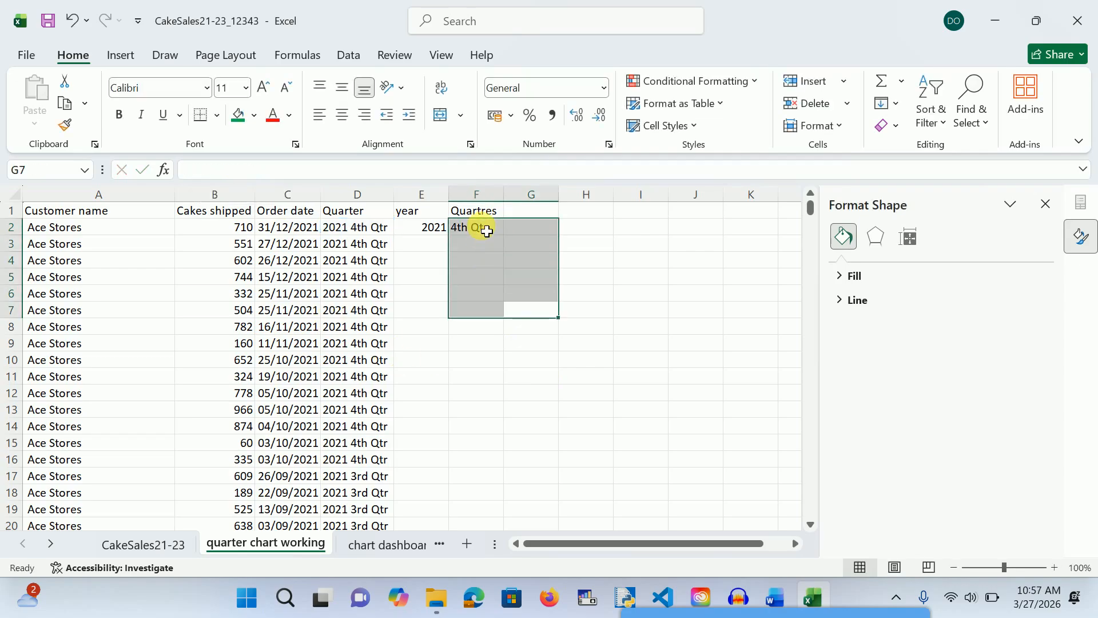
left_click_drag(638, 437, 415, 210)
left_click(521, 289)
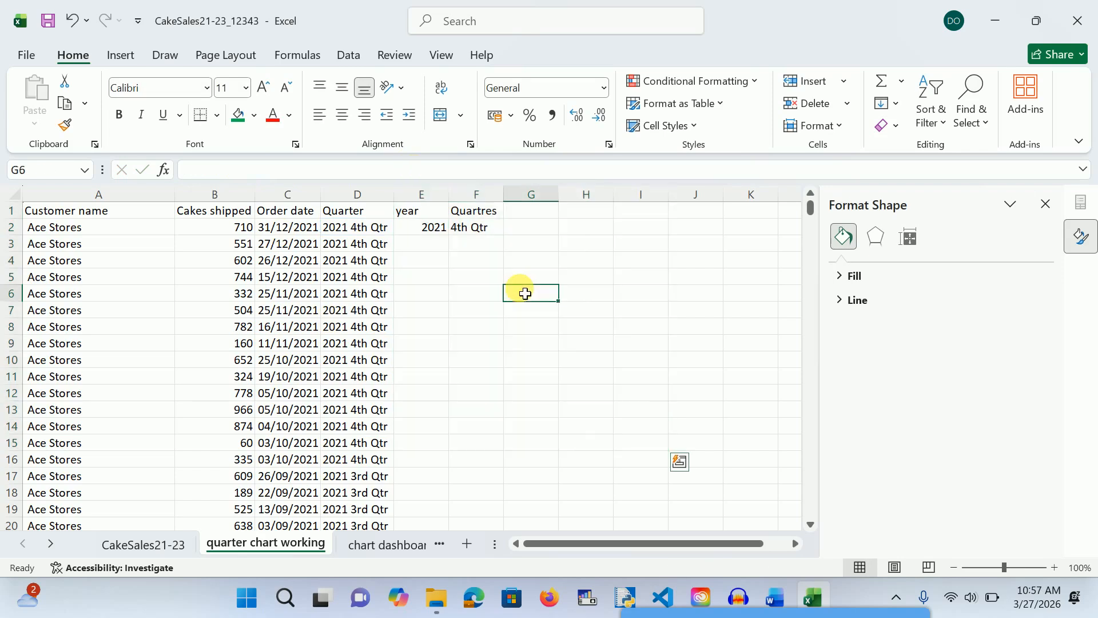
left_click(444, 230)
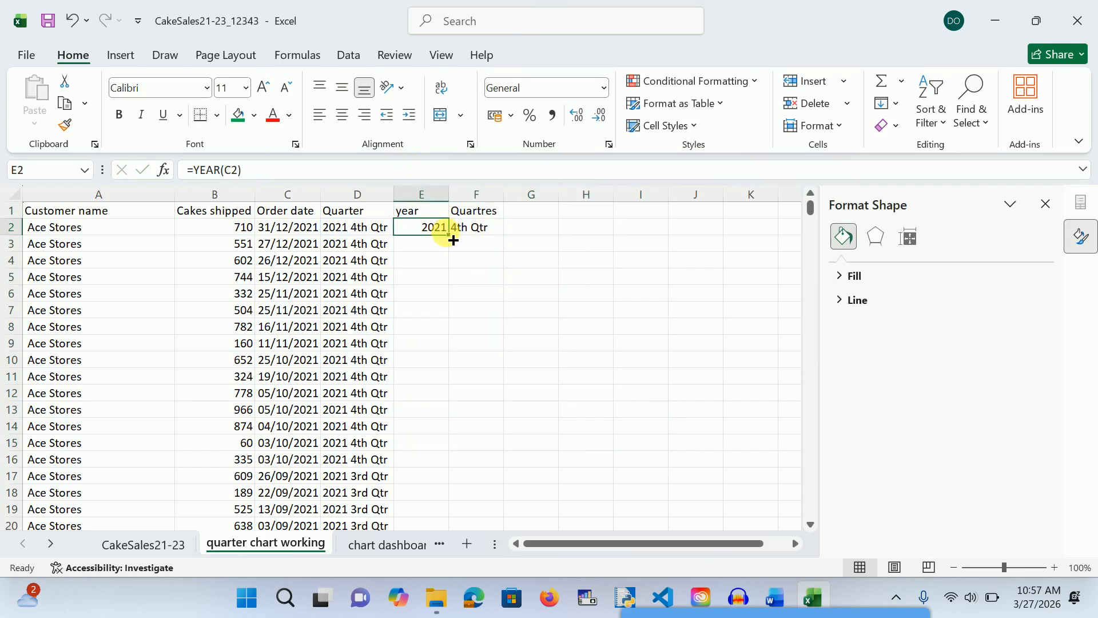
double_click(450, 236)
left_click(493, 233)
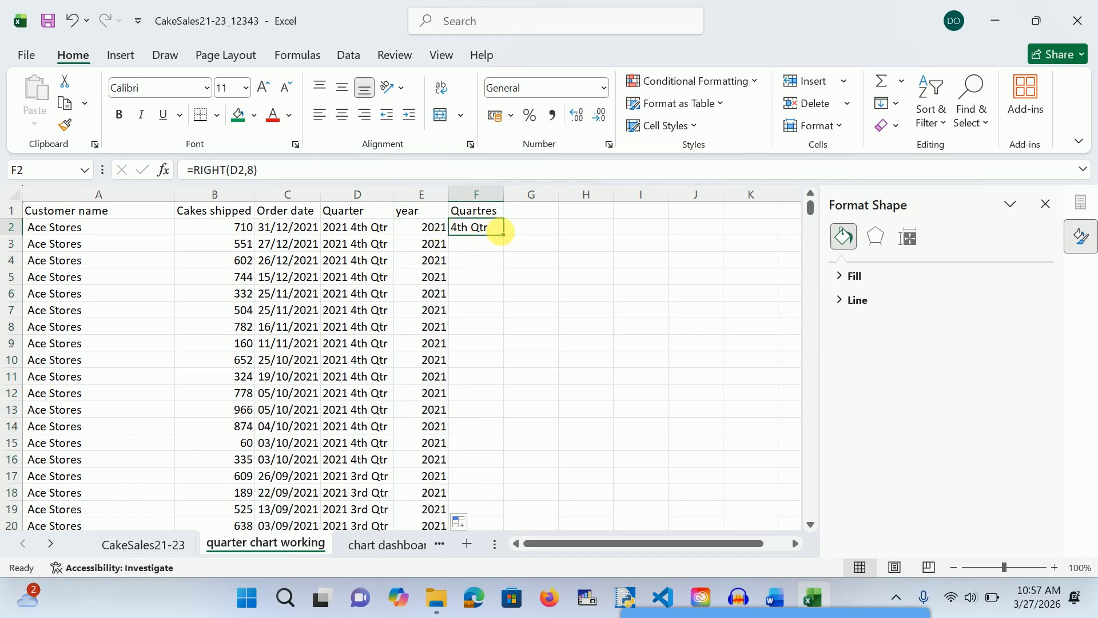
double_click(505, 236)
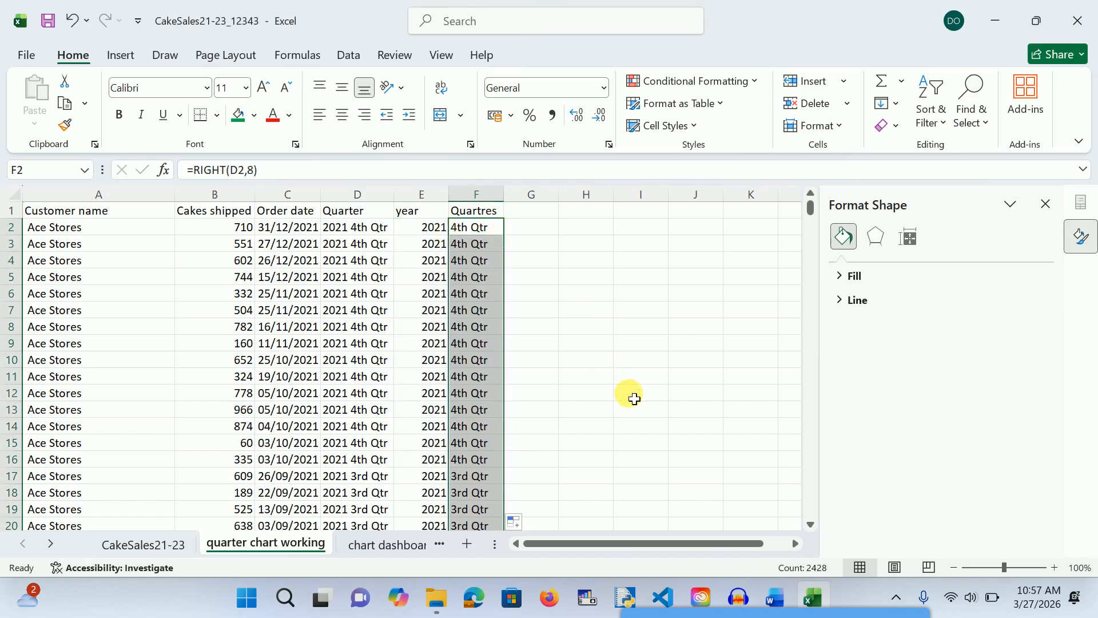
scroll(634, 398, "down", 9)
scroll(635, 399, "up", 10)
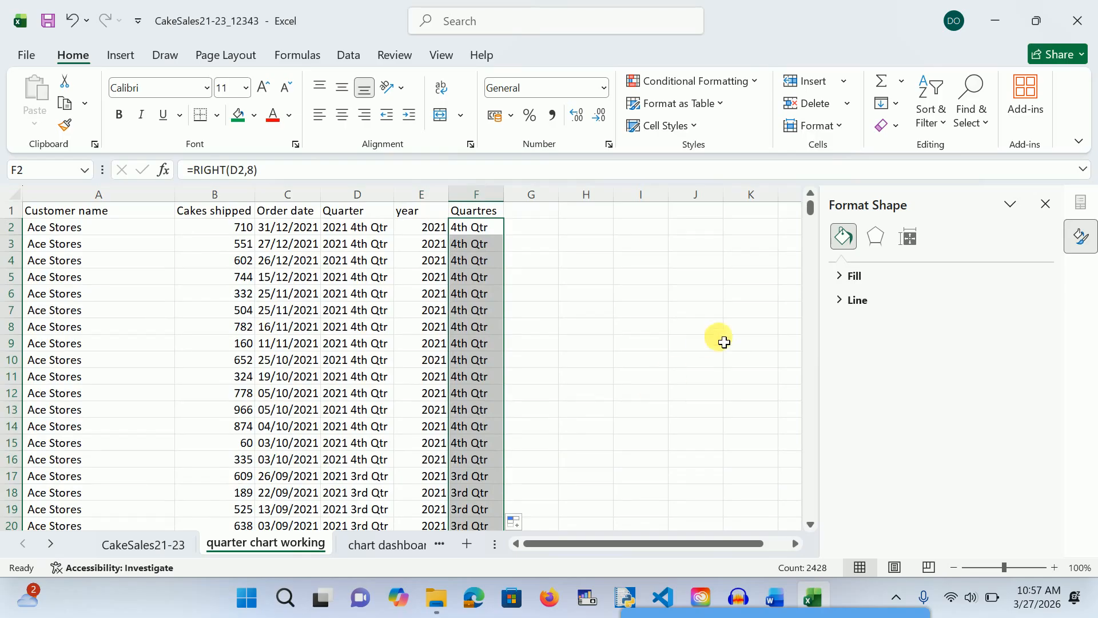
left_click(658, 393)
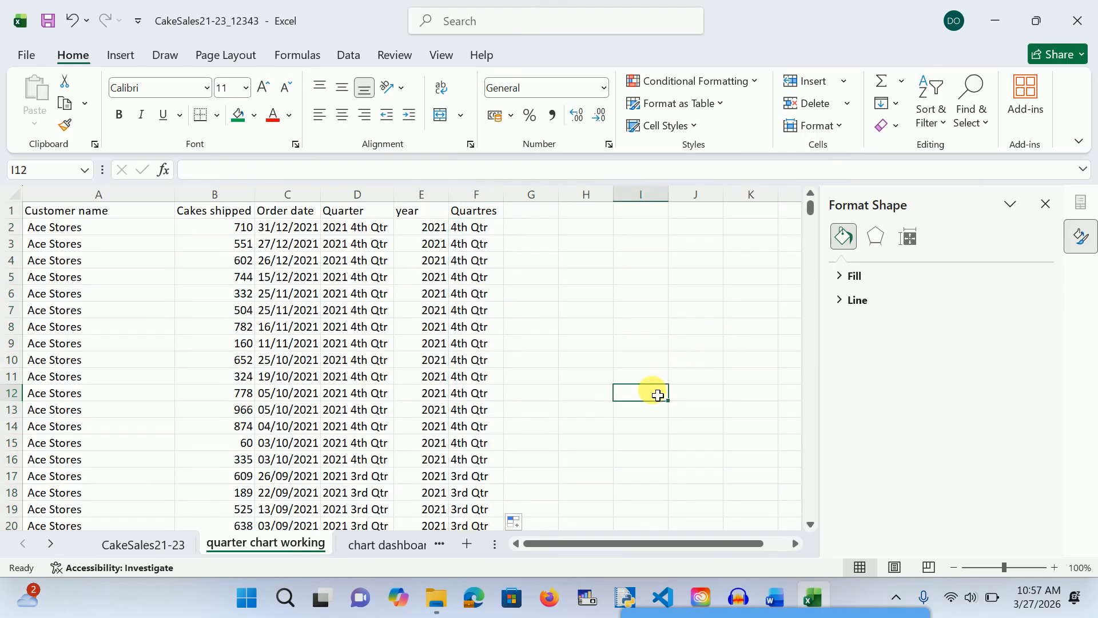
Step: Insert a PivotChart from columns A:F, placed on the existing worksheet at I12
key("ctrl+a")
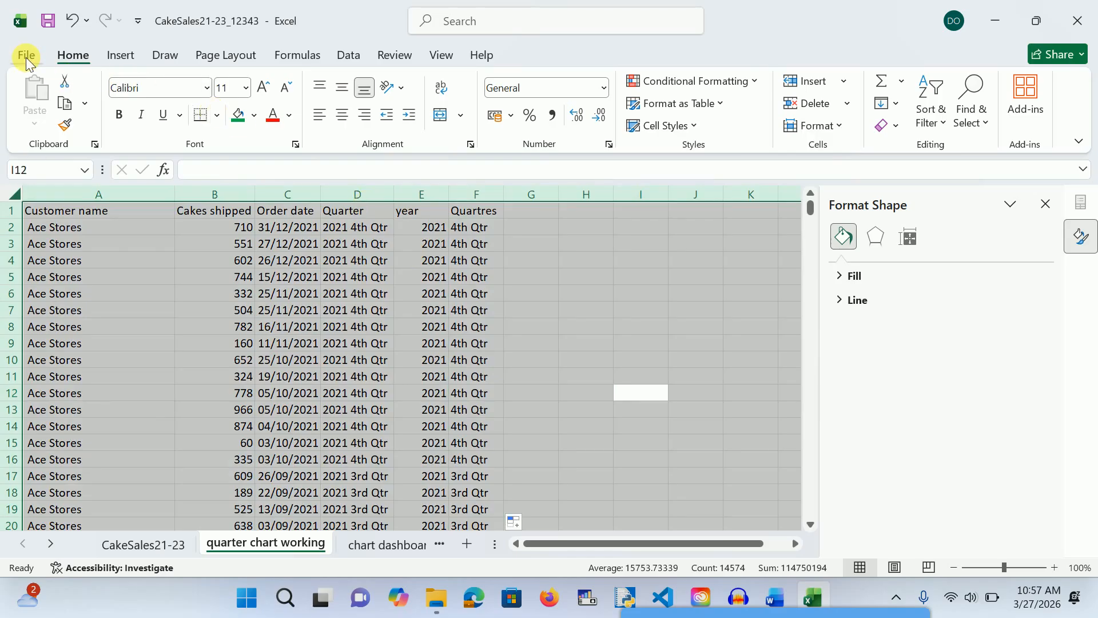
key("Escape")
left_click(111, 57)
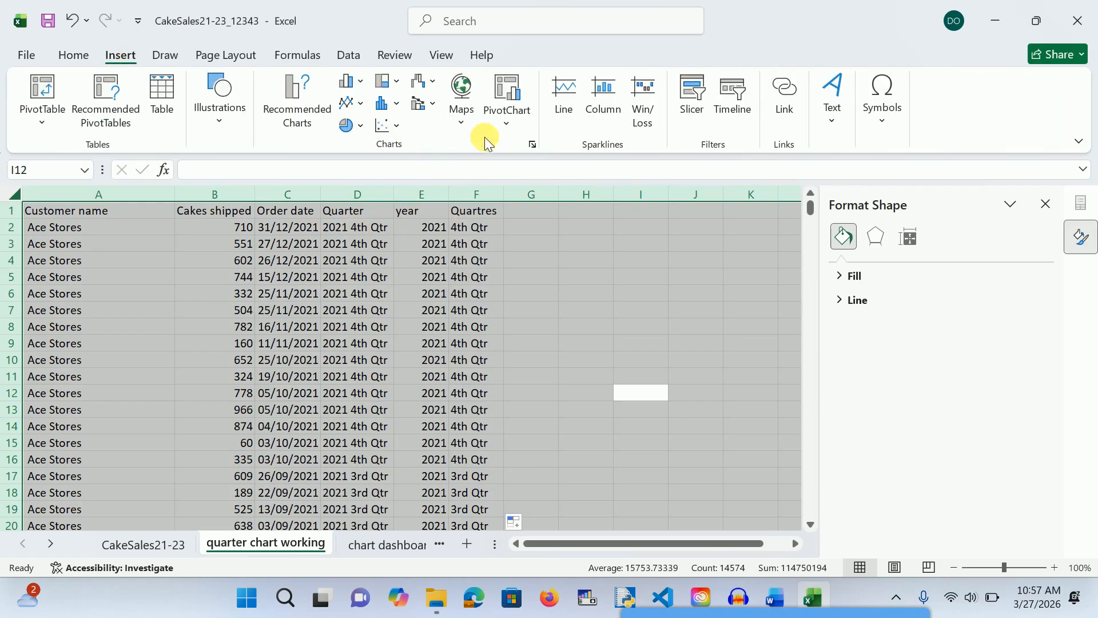
left_click(508, 125)
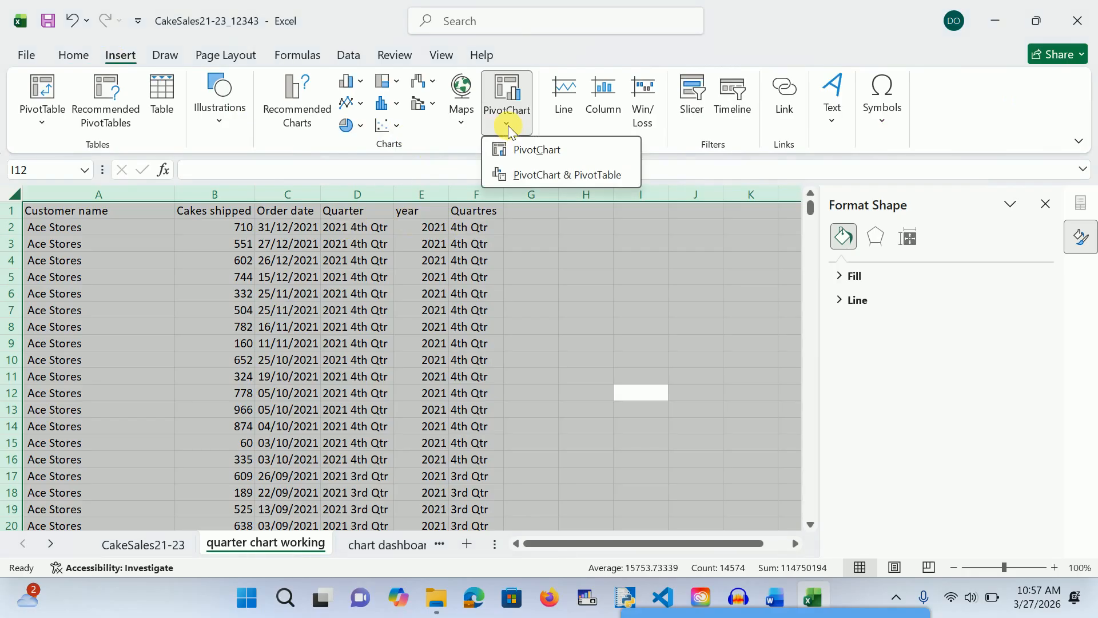
left_click(531, 149)
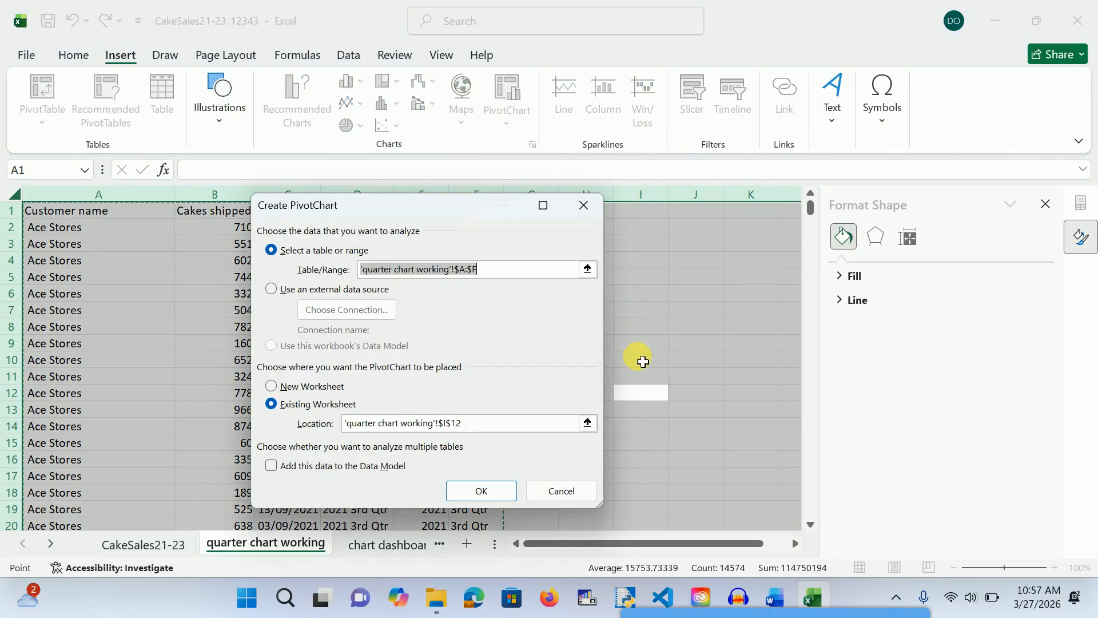
left_click(481, 489)
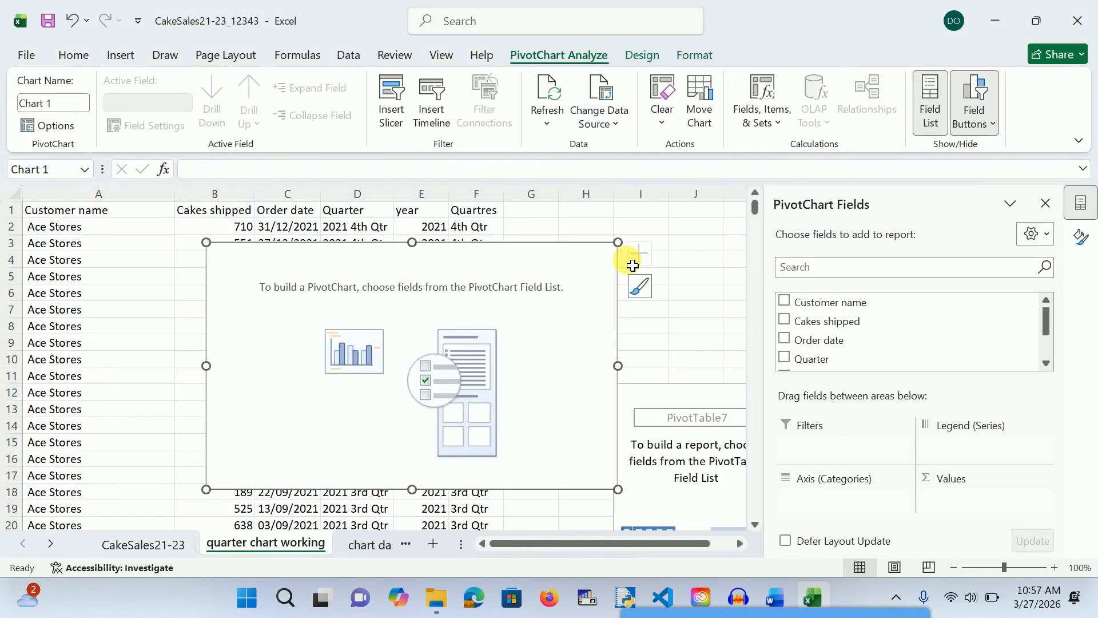
Step: Put the Quarter and year fields into the PivotChart's filters
scroll(632, 265, "right", 6)
scroll(632, 264, "right", 1)
scroll(633, 265, "left", 2)
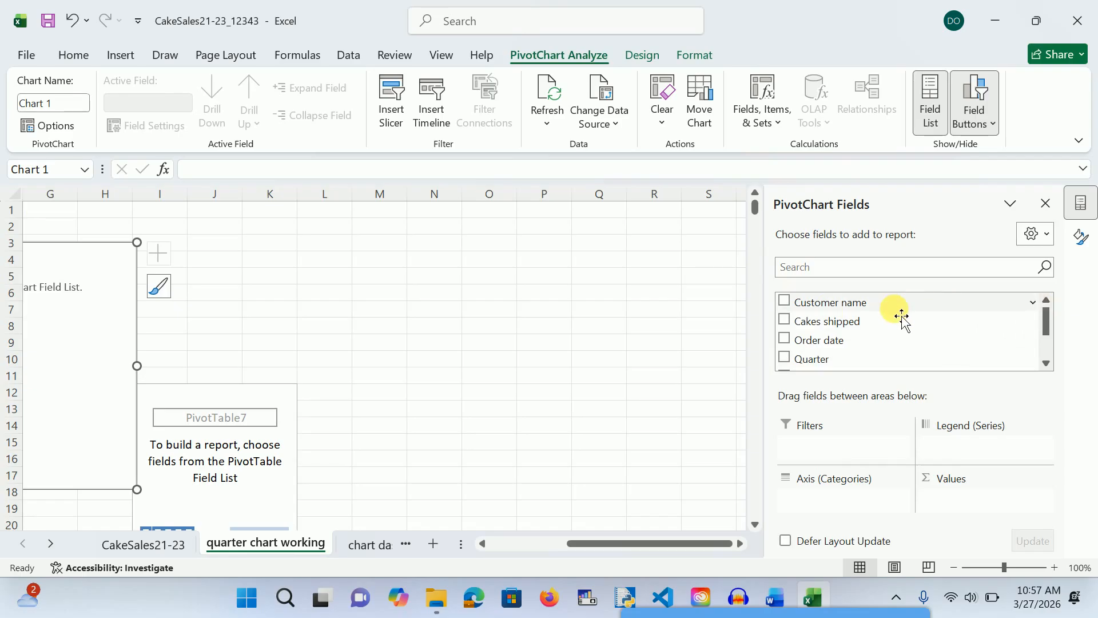
left_click_drag(844, 324, 963, 502)
left_click(1052, 300)
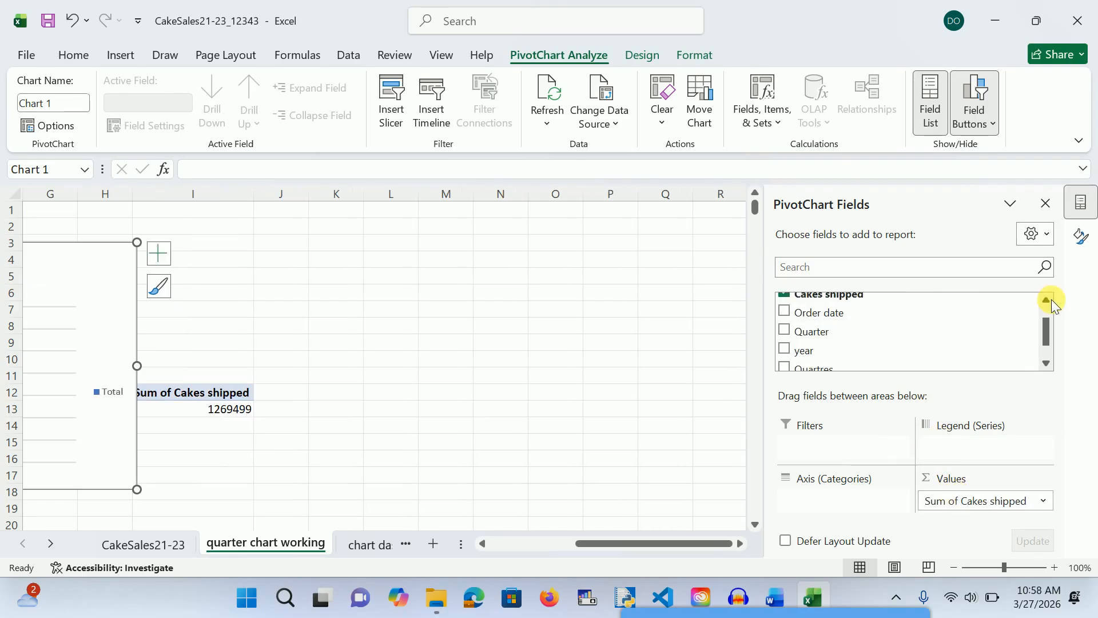
left_click(1040, 358)
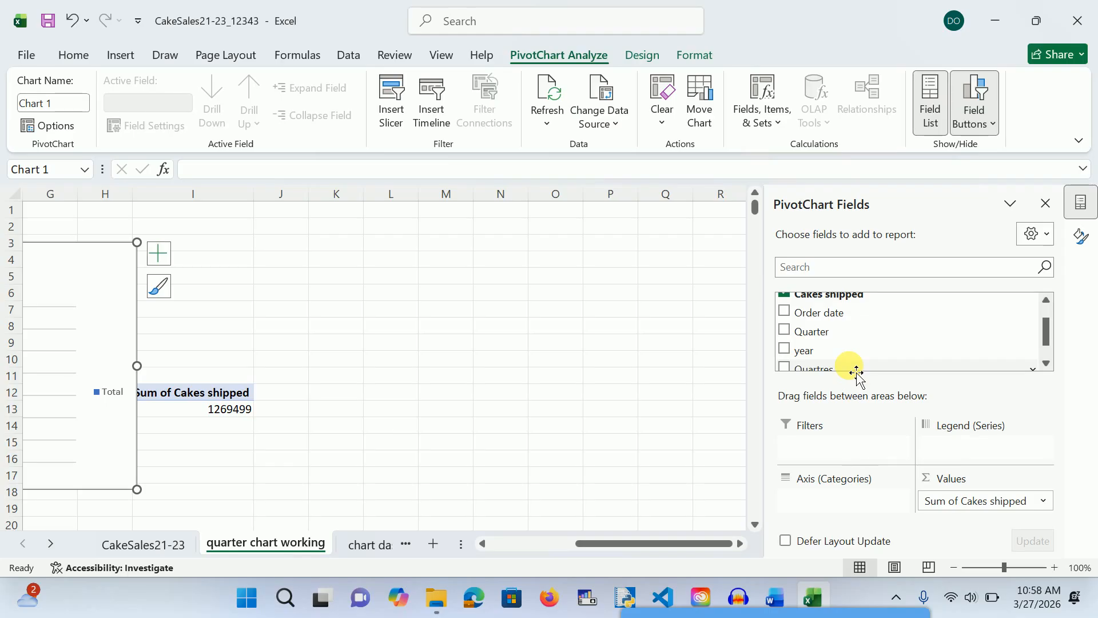
left_click(812, 332)
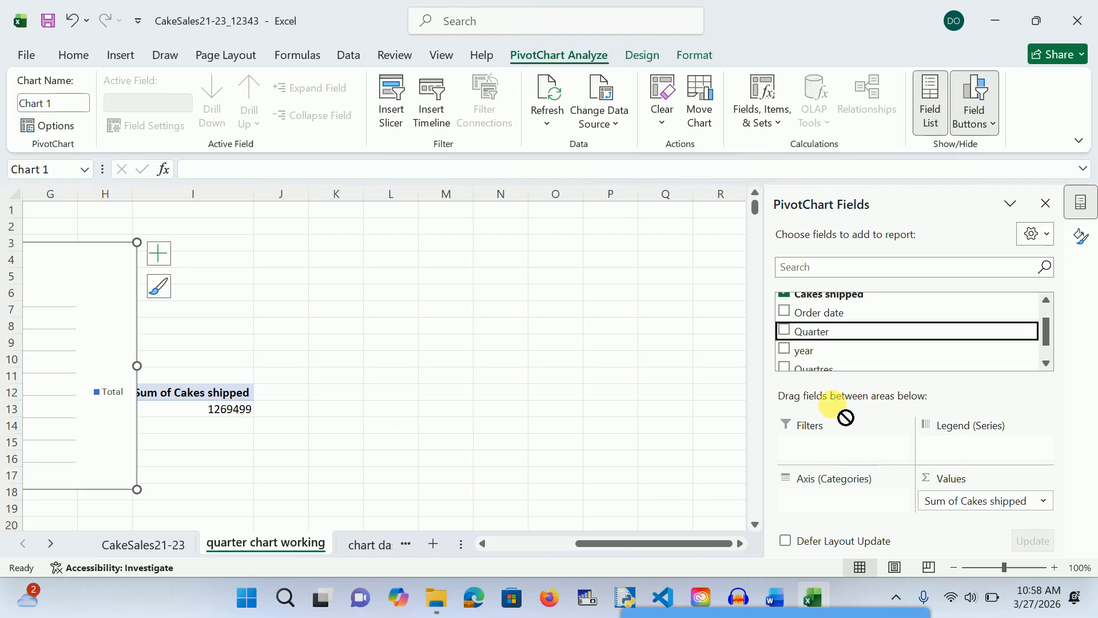
left_click_drag(836, 439, 835, 450)
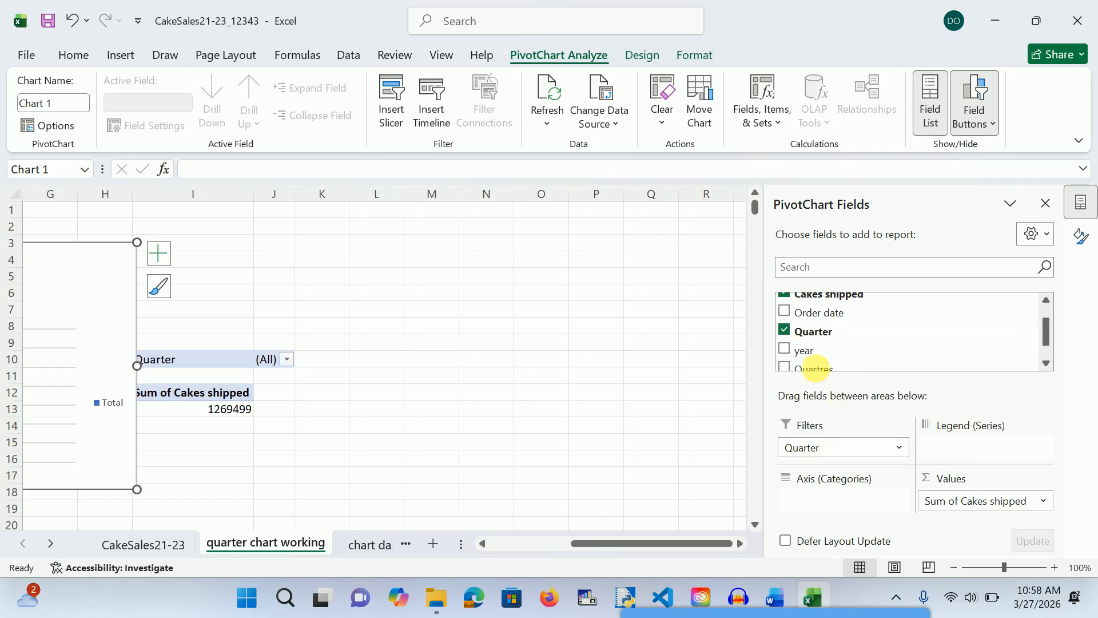
left_click_drag(789, 345, 858, 464)
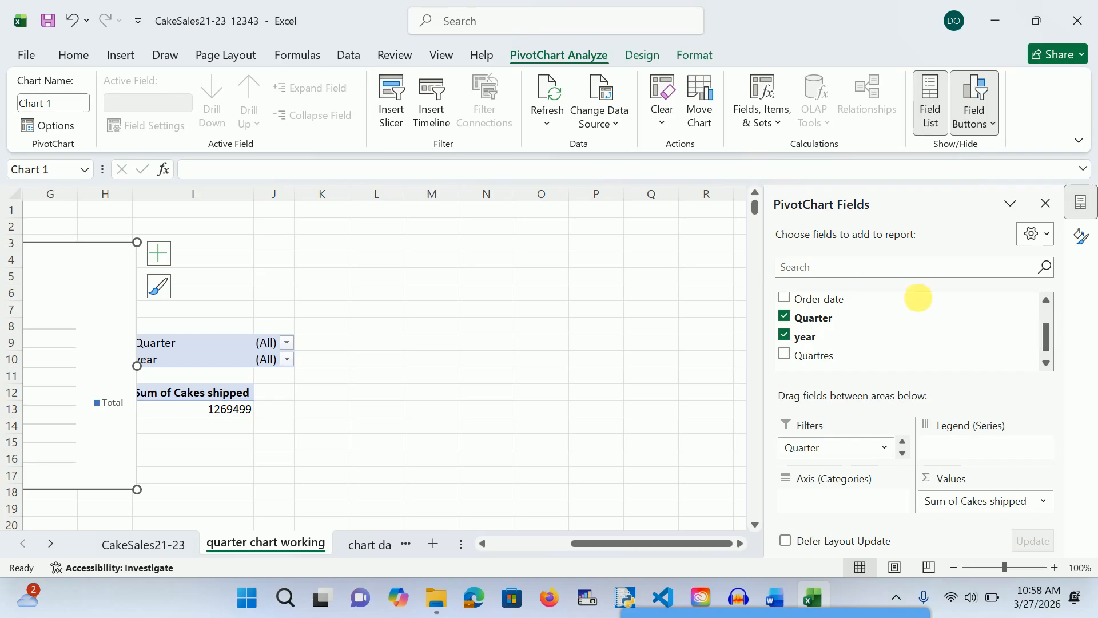
mouse_move(1046, 328)
left_mouse_down()
mouse_move(1055, 307)
mouse_move(1057, 328)
left_mouse_up()
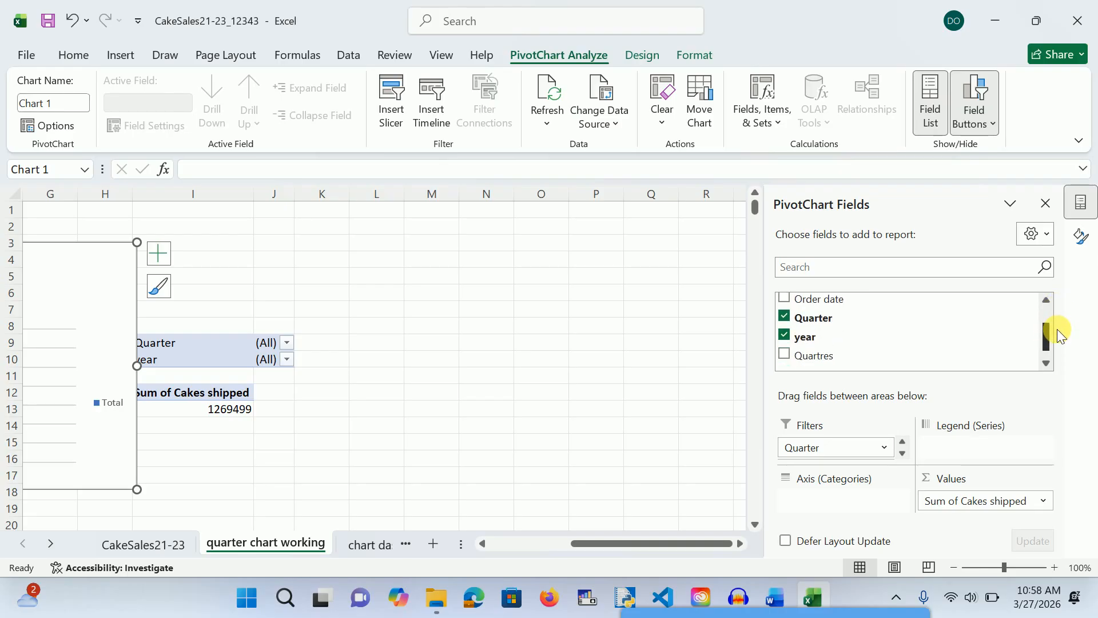
Step: Move Quarter to the axis, add Quartres as a filter, and place Customer name under Quarter
left_click(783, 316)
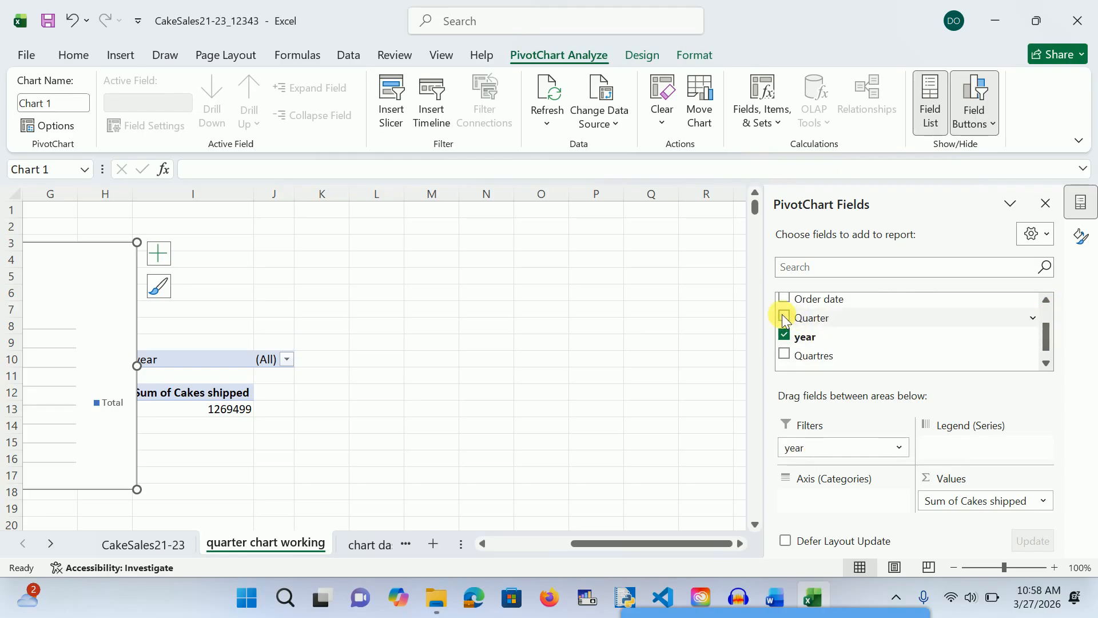
left_click_drag(783, 318, 837, 498)
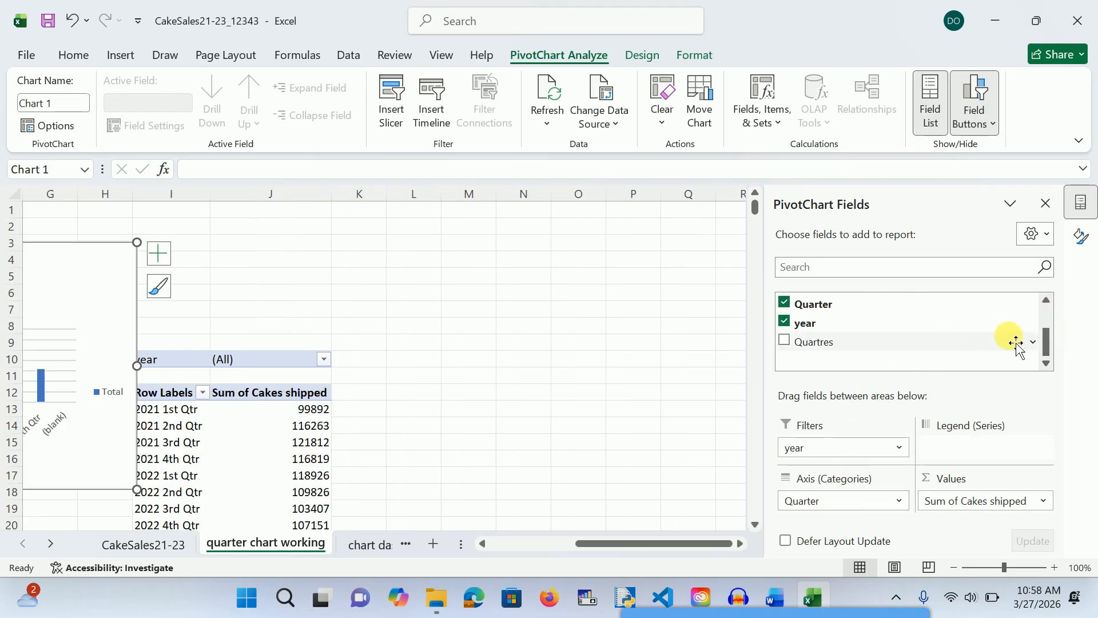
left_click_drag(1051, 337, 1063, 308)
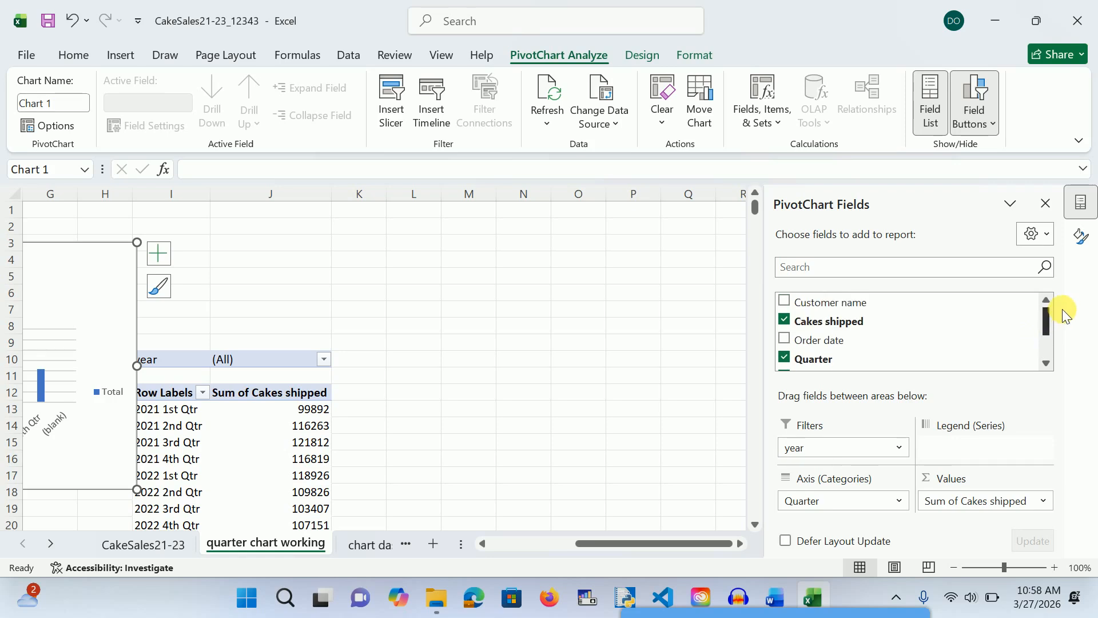
scroll(1057, 335, "down", 1)
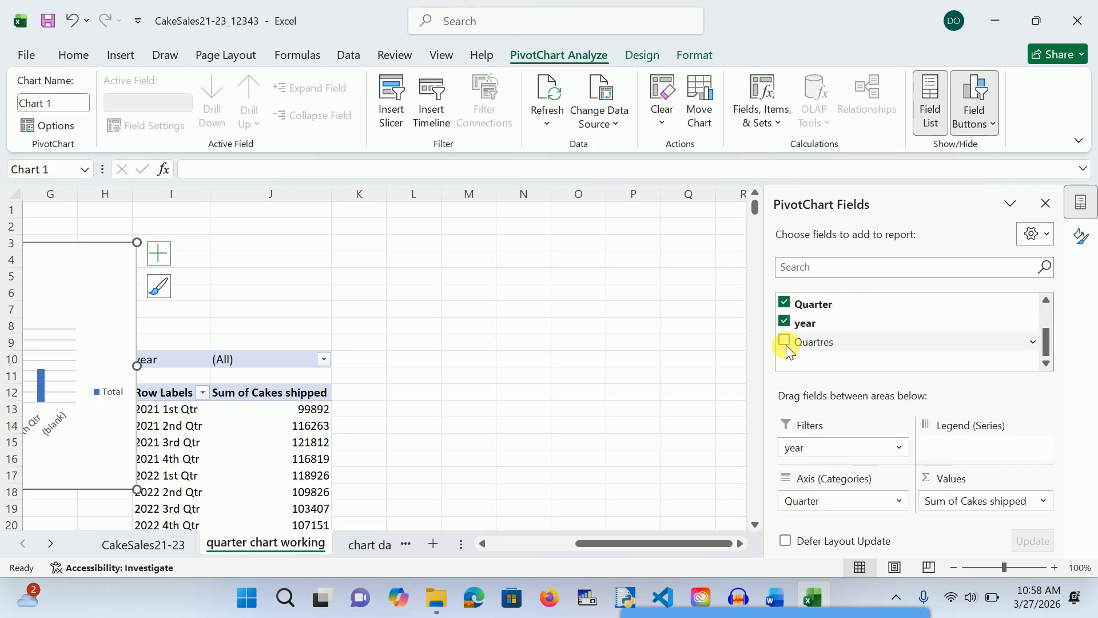
left_click_drag(784, 341, 838, 458)
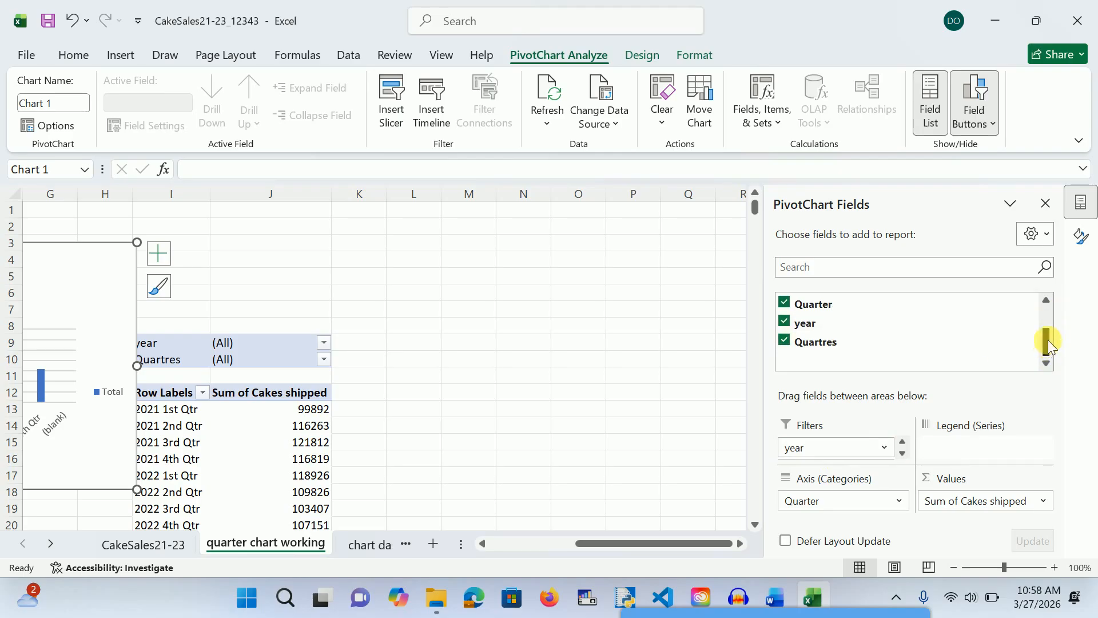
left_click_drag(1048, 342, 1058, 300)
left_click_drag(790, 302, 842, 517)
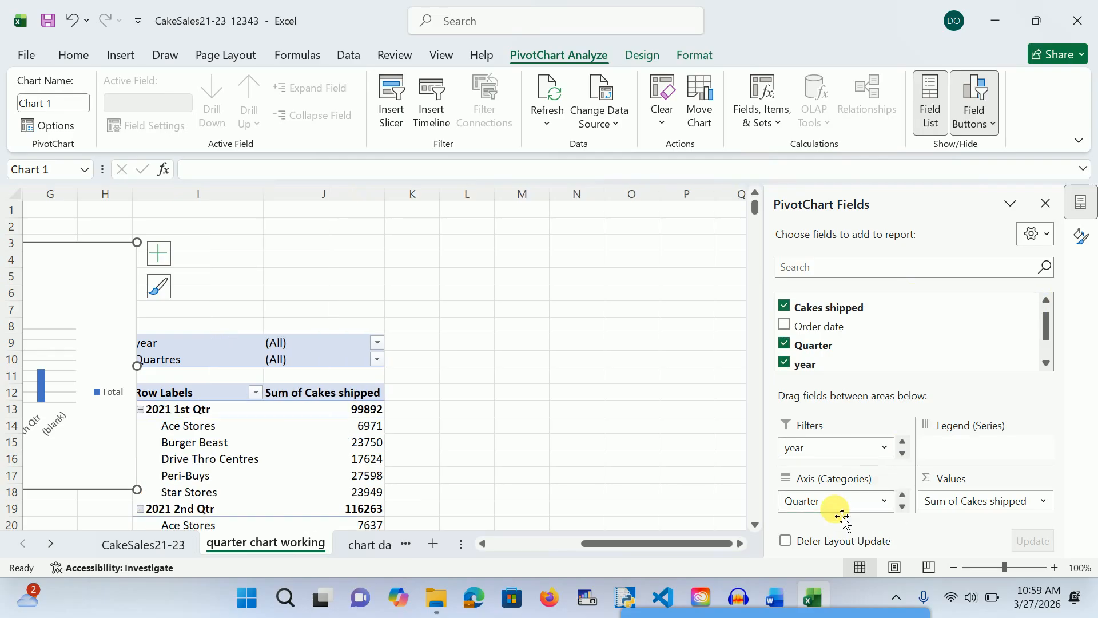
left_click(589, 399)
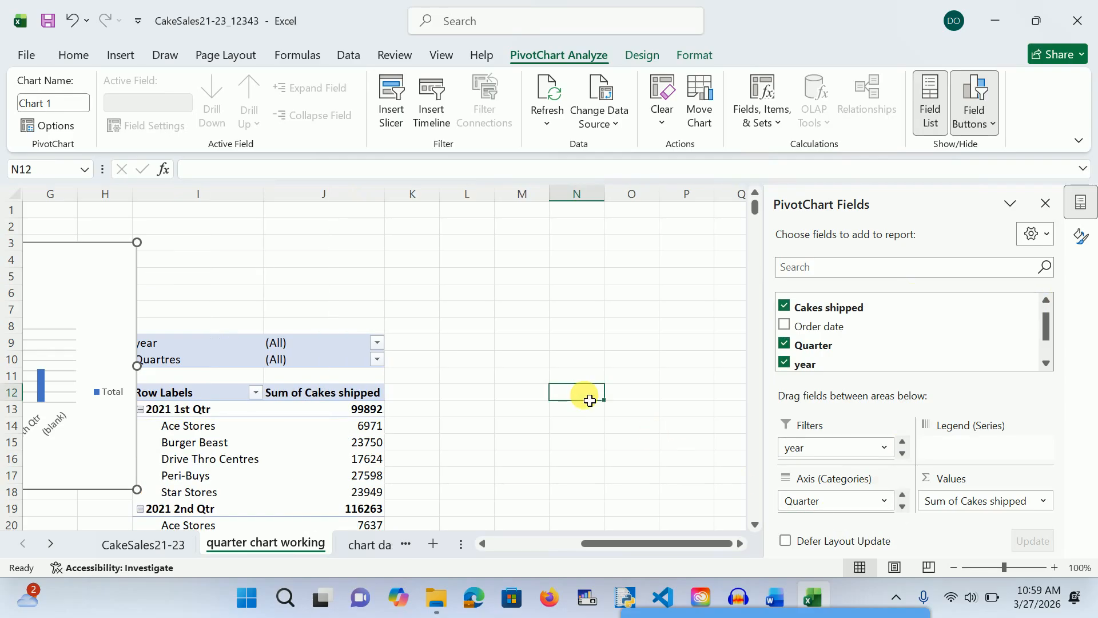
Step: Move the PivotChart to the right of the PivotTable rows, below the filters
scroll(590, 400, "left", 3)
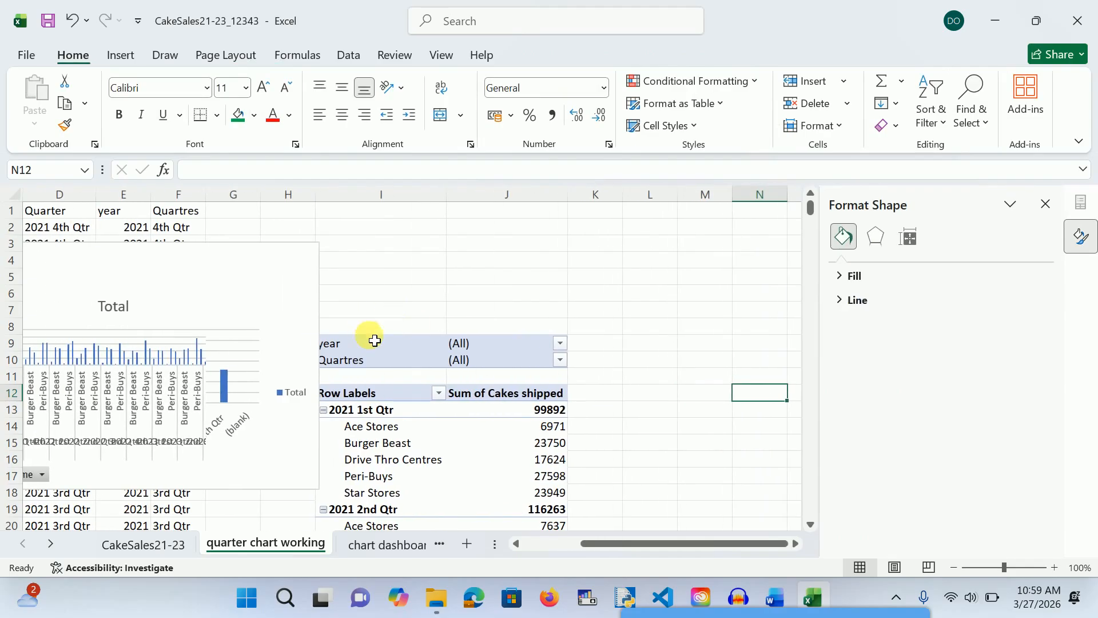
left_click_drag(394, 357, 489, 325)
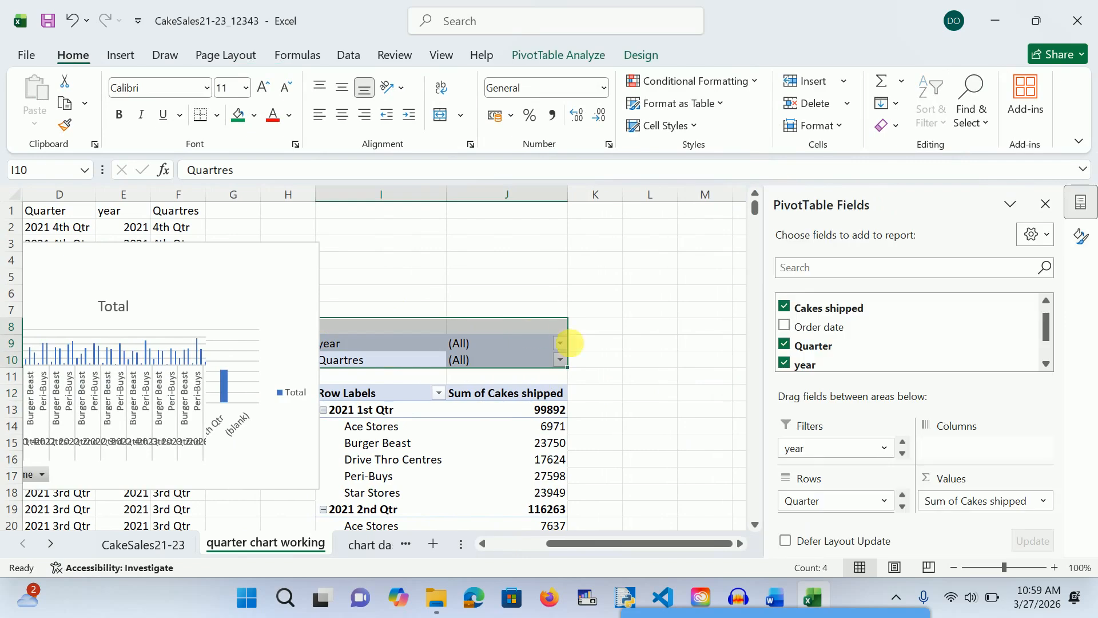
left_click(634, 360)
left_click_drag(216, 263, 696, 215)
key("ctrl+z")
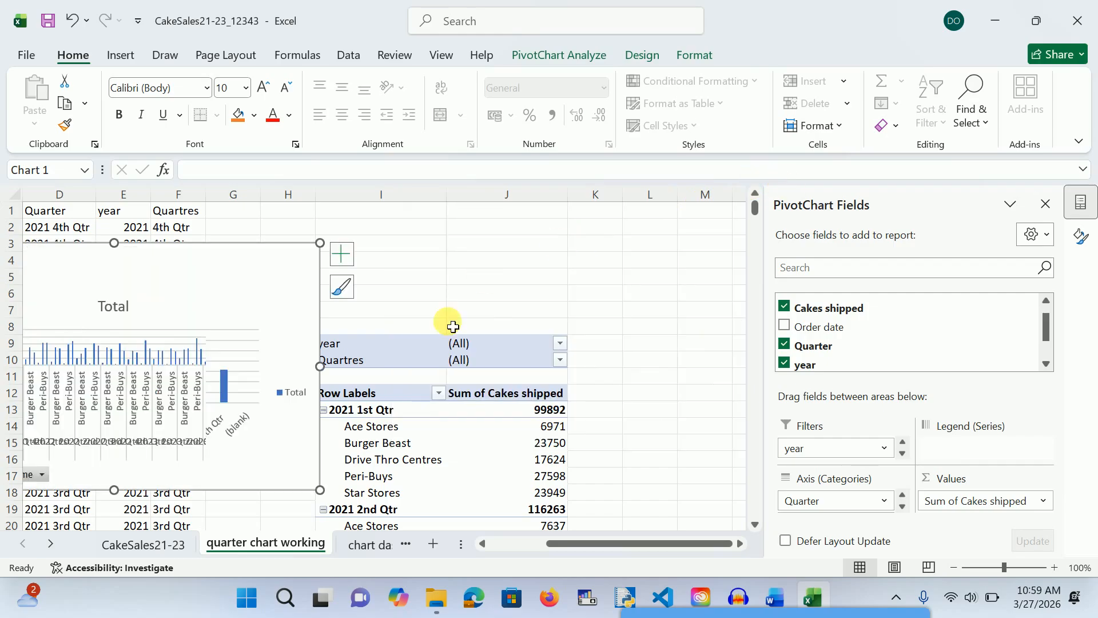
scroll(645, 380, "right", 3)
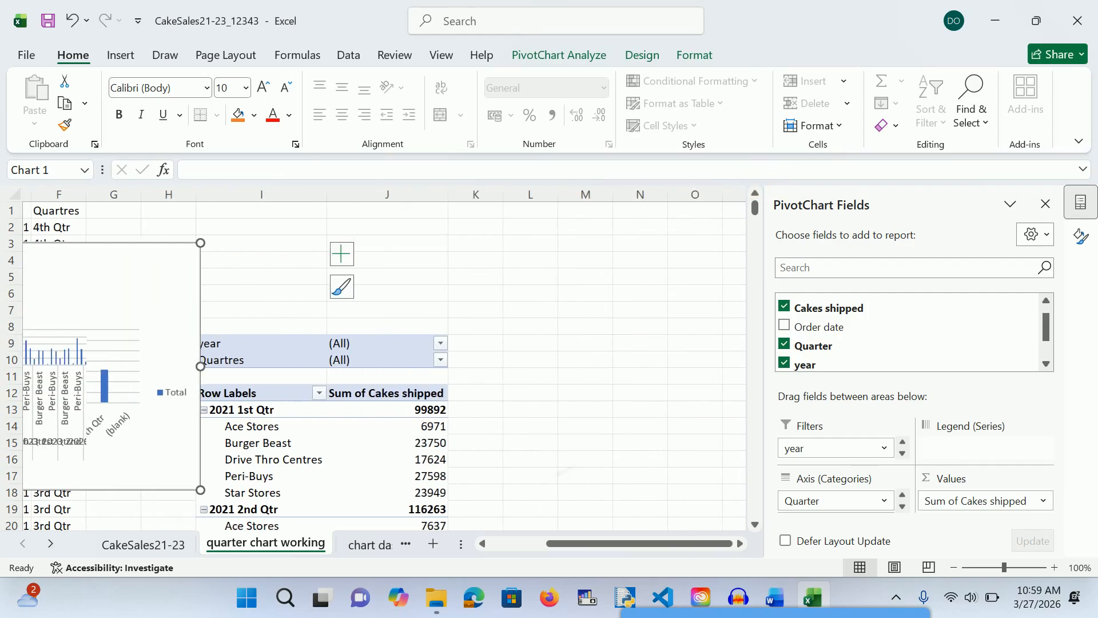
left_click_drag(91, 287, 788, 294)
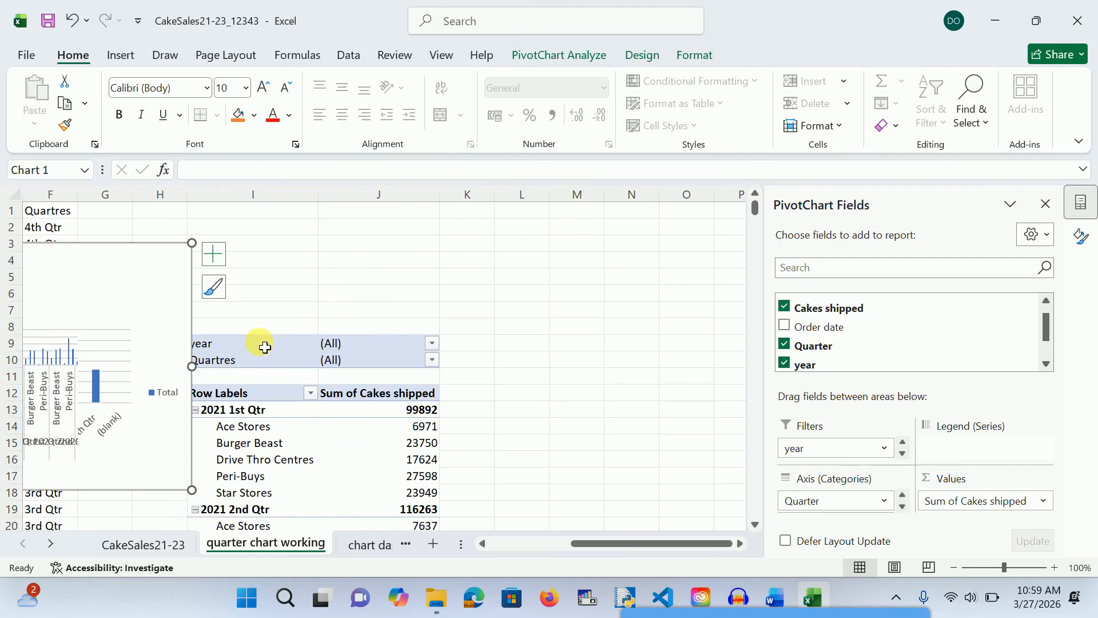
left_click_drag(103, 277, 652, 455)
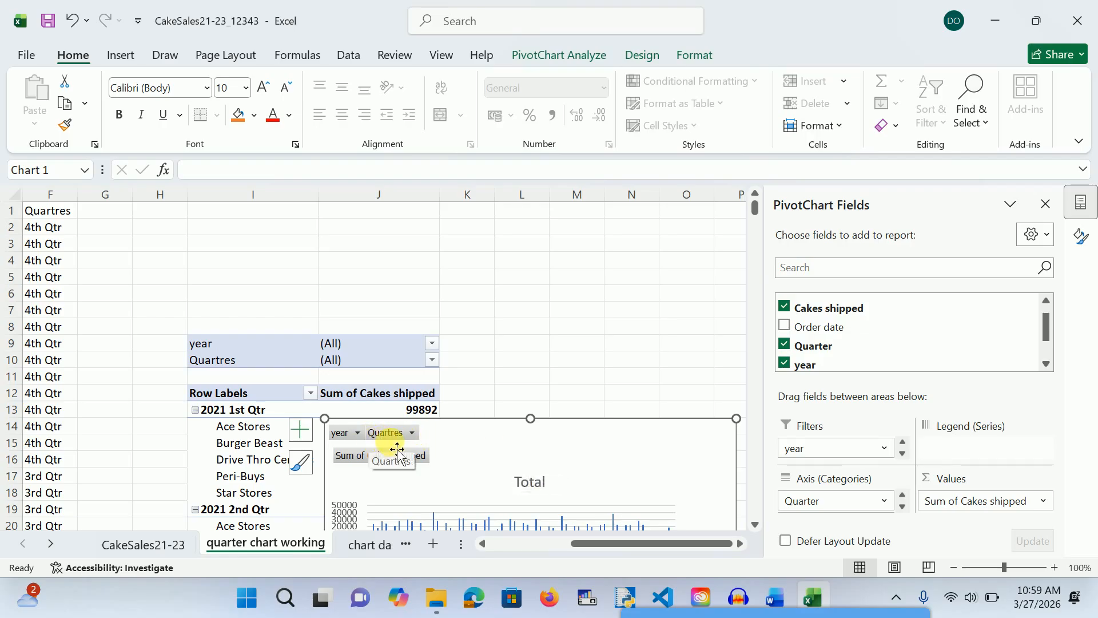
Step: Filter the year to 2022 so the pivot starts at 2022 1st Qtr
left_click(357, 433)
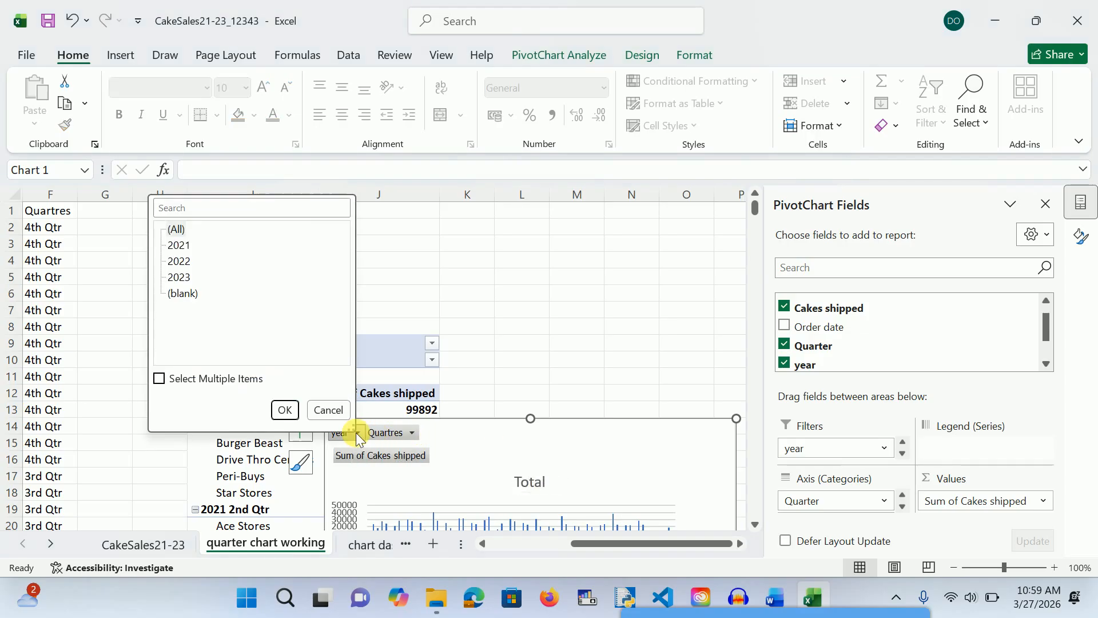
left_click(183, 264)
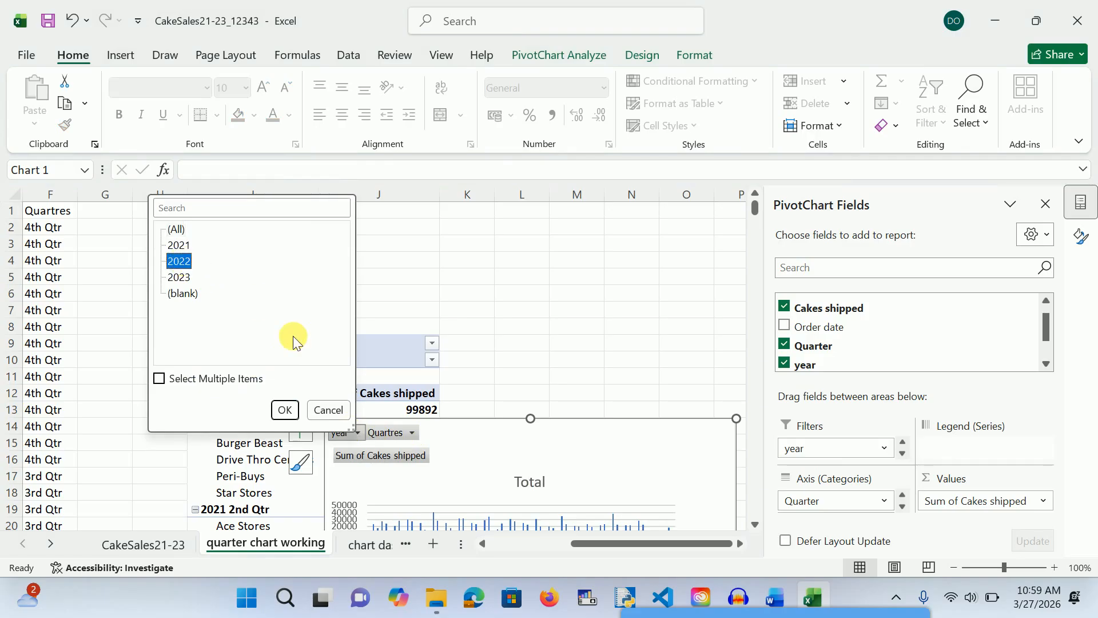
left_click(284, 410)
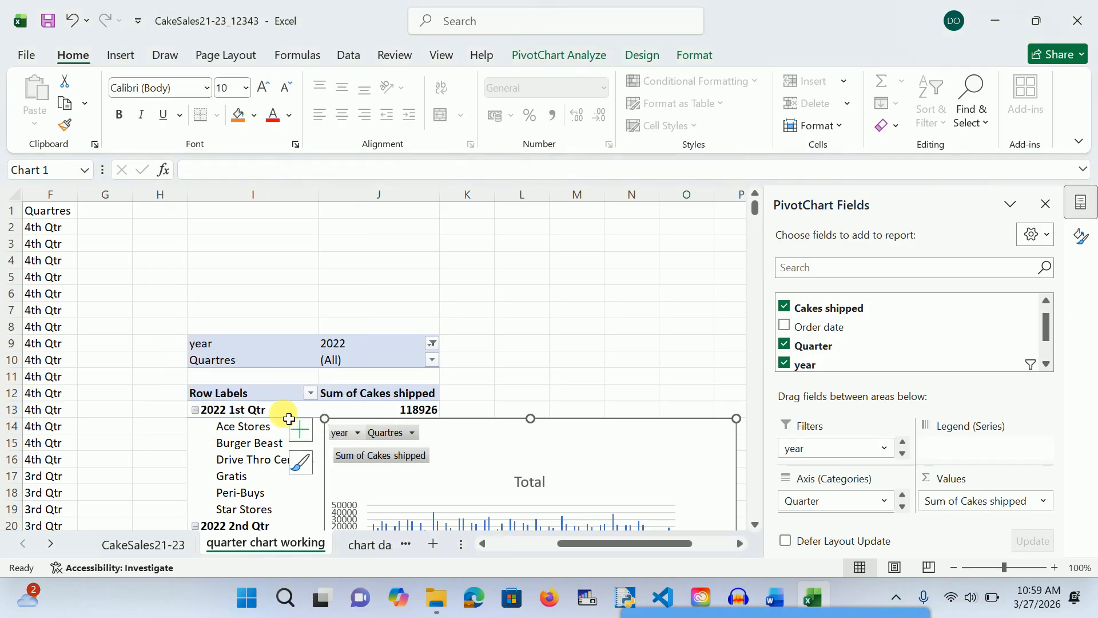
Step: Raise the chart, hide its axis and value field buttons, and delete the Total legend
left_click_drag(588, 448, 646, 254)
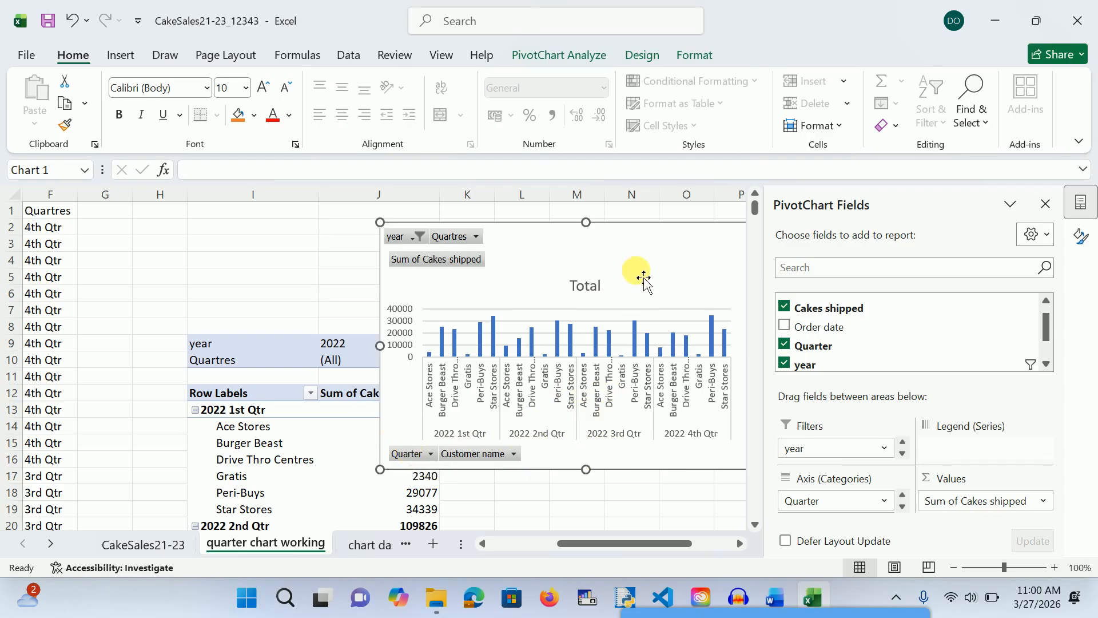
left_click_drag(643, 275, 564, 284)
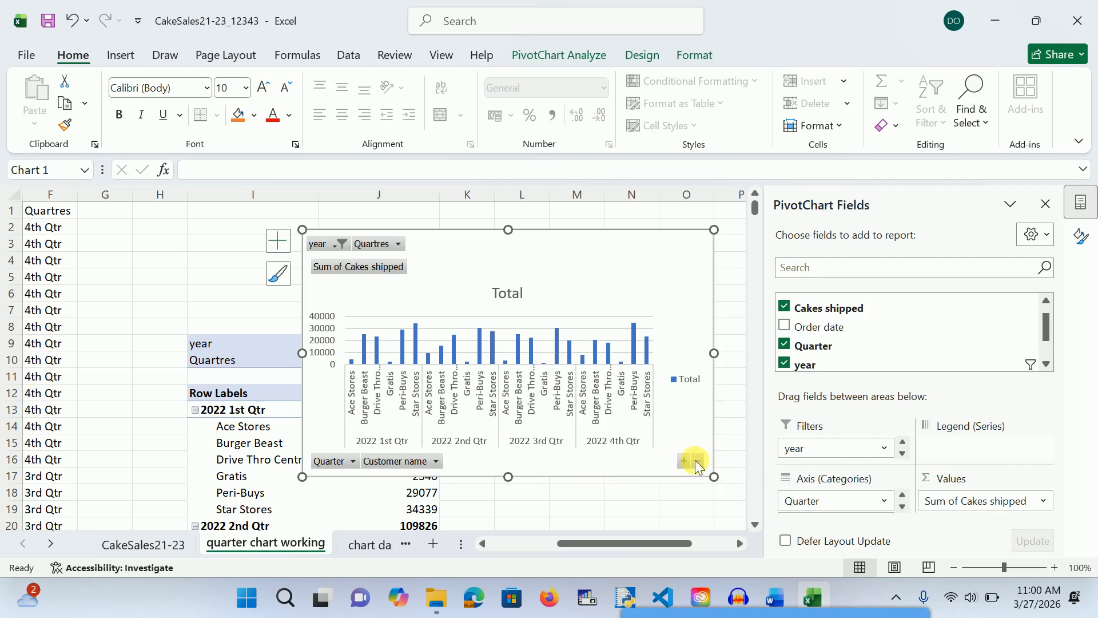
right_click(337, 466)
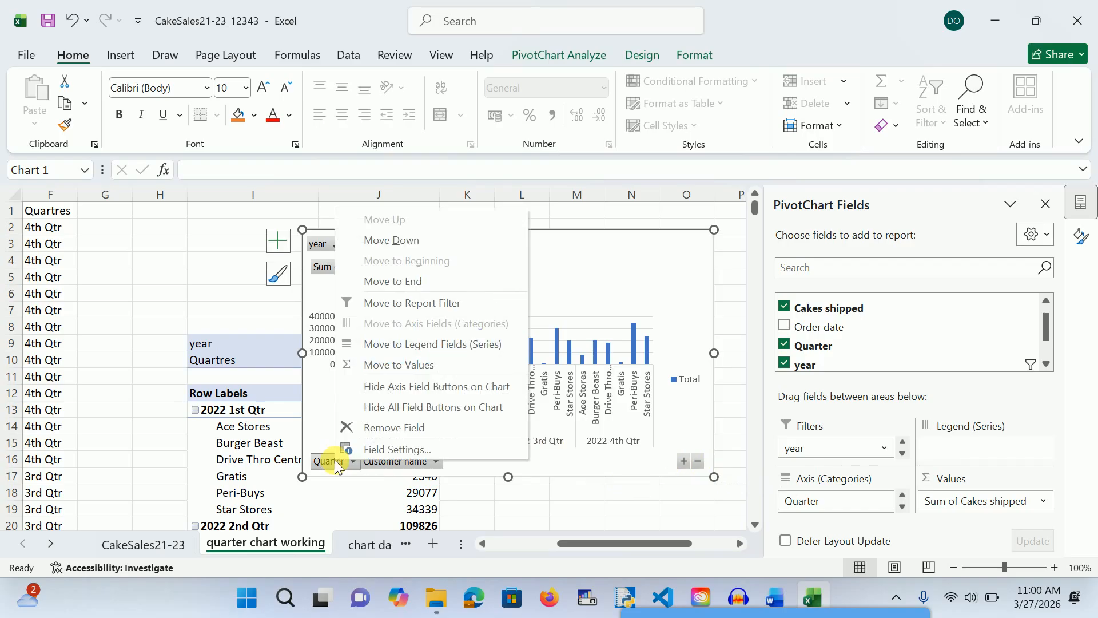
left_click(413, 386)
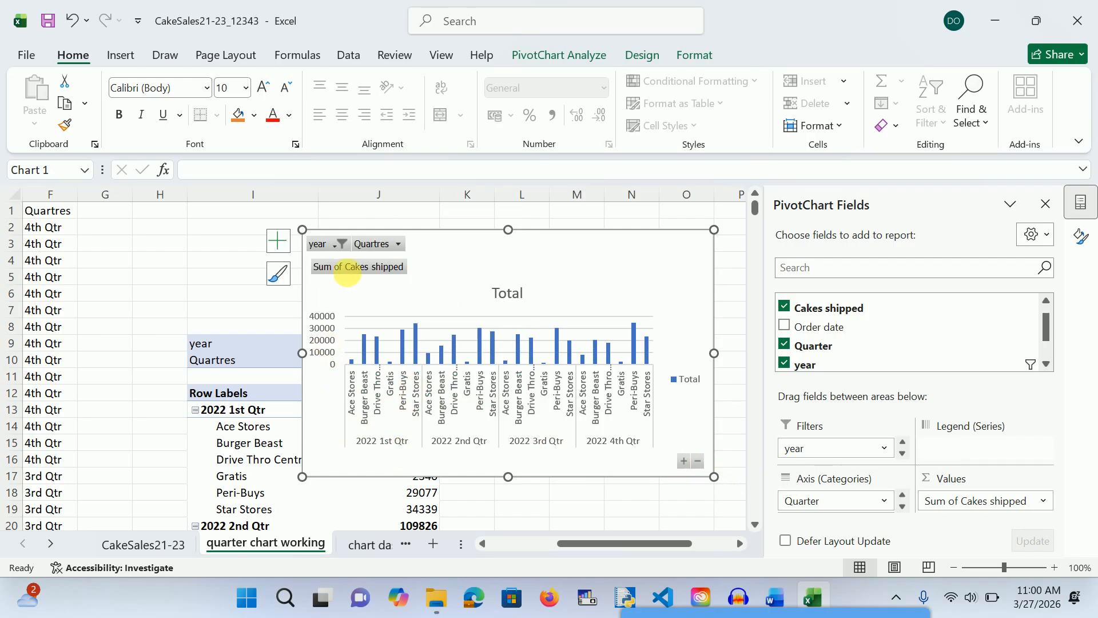
right_click(354, 267)
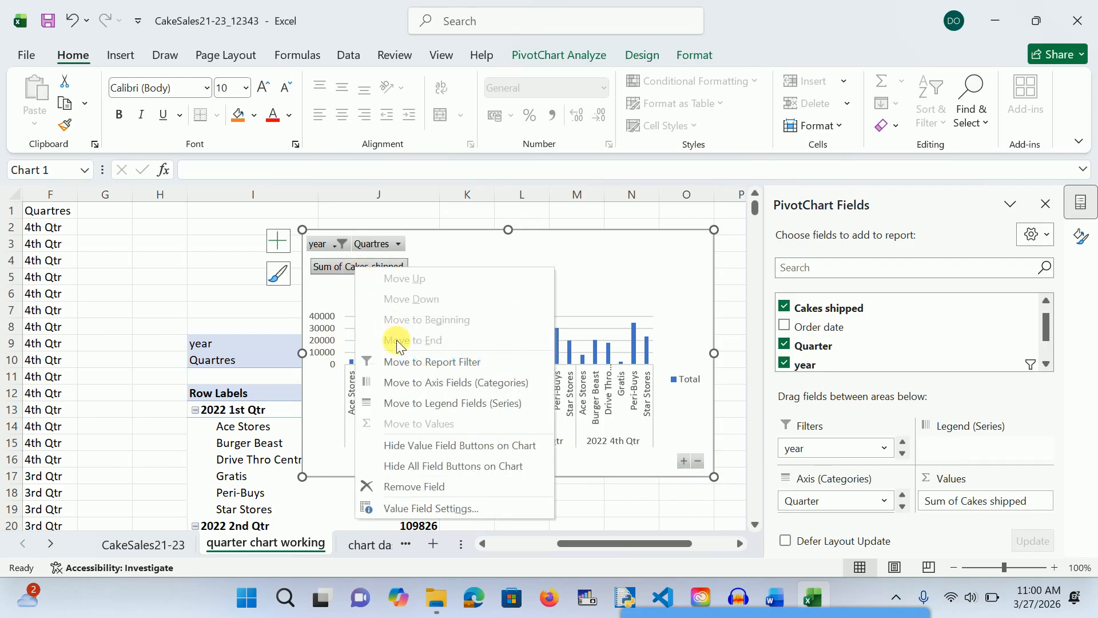
left_click(433, 444)
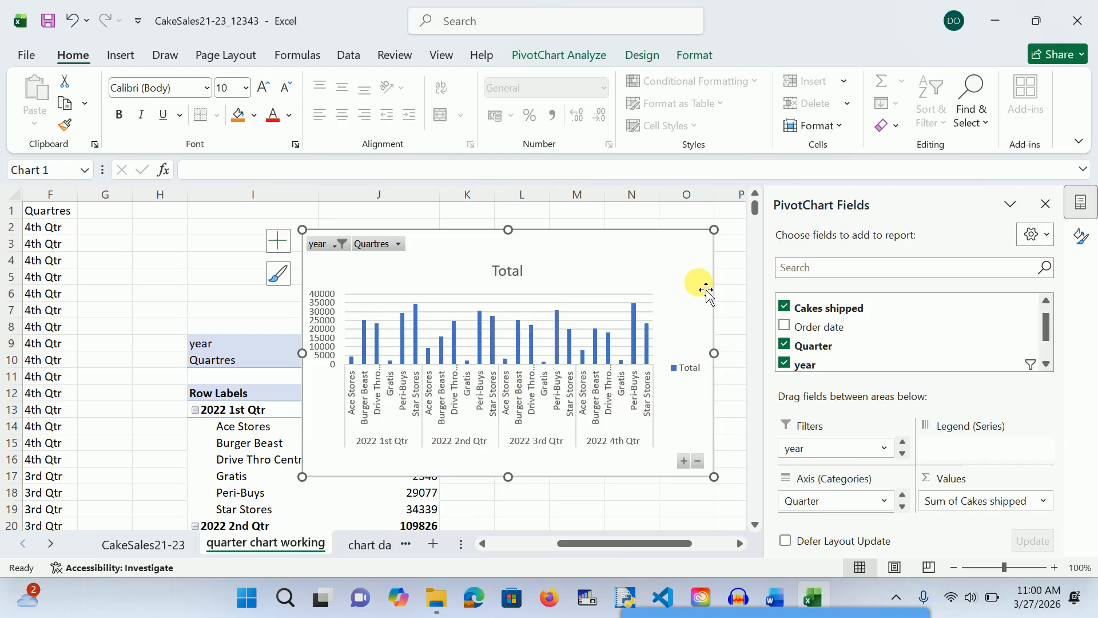
right_click(686, 368)
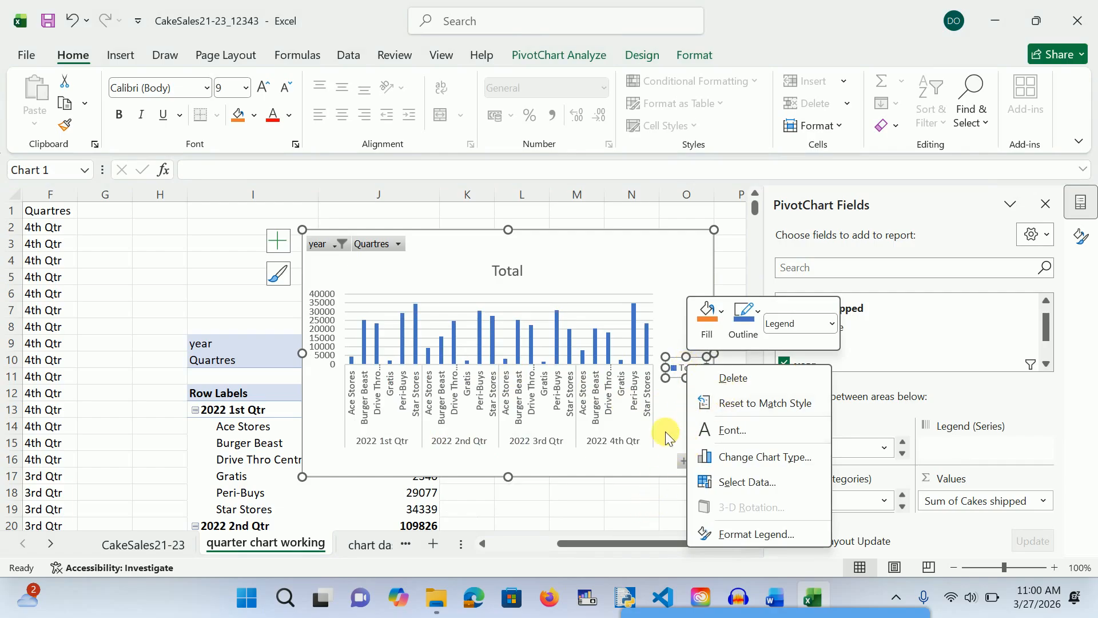
left_click(731, 379)
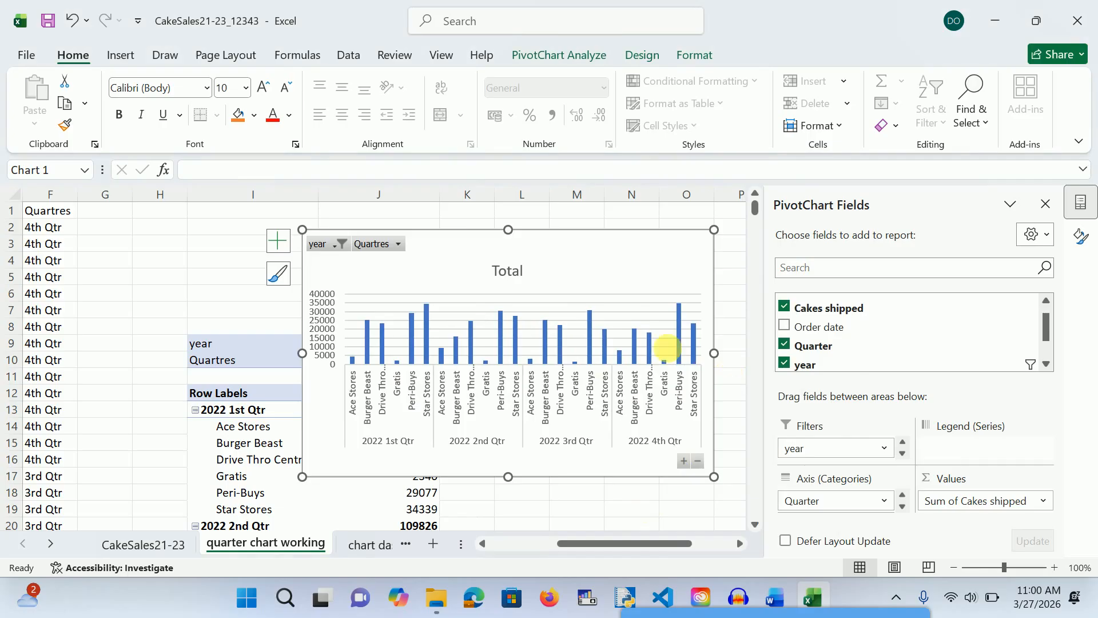
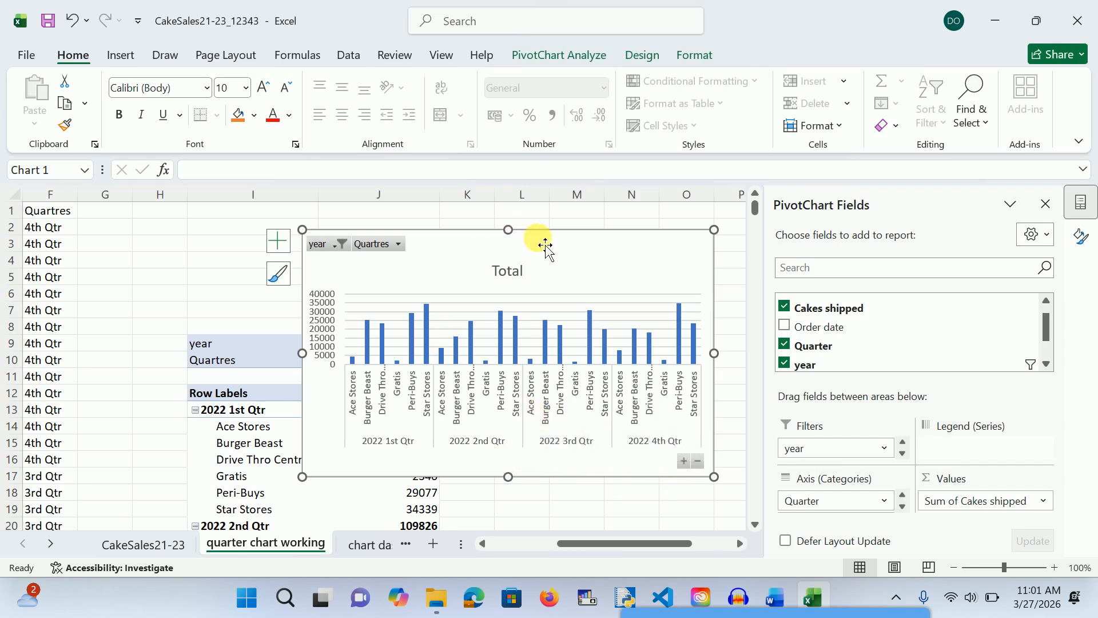
Step: Filter the PivotChart to year 2022 and 1st Qtr, then select the whole chart area
left_click(331, 248)
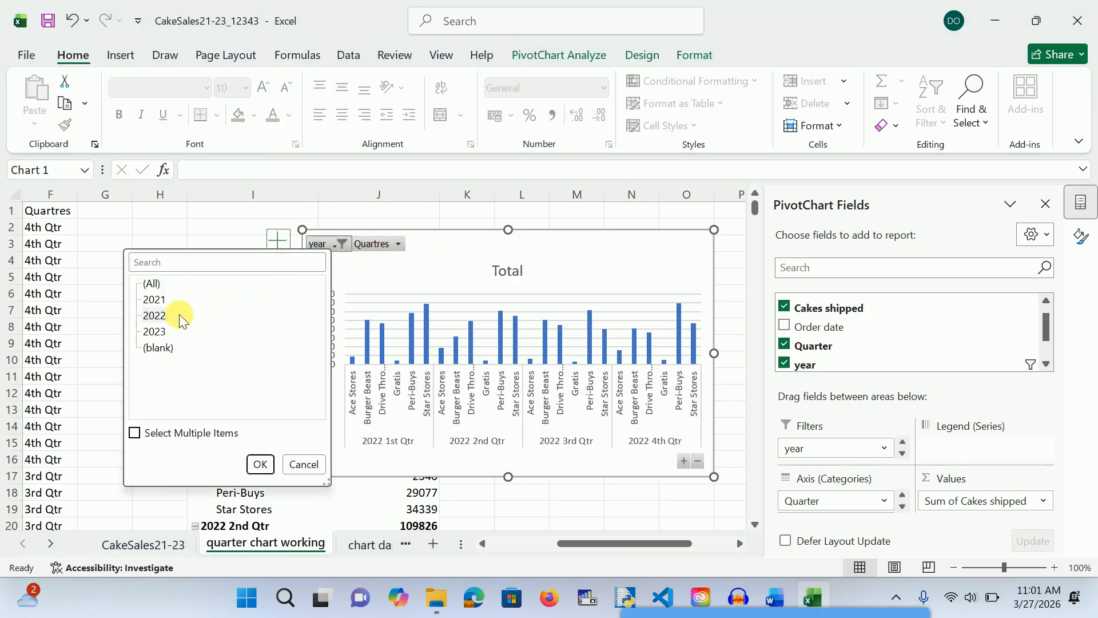
left_click(158, 318)
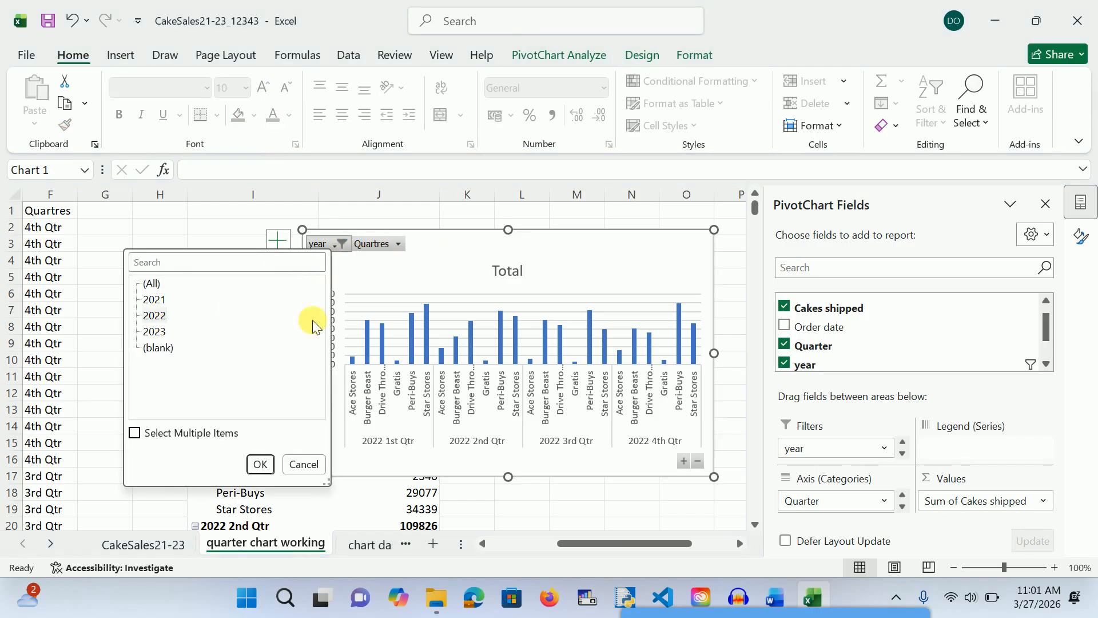
left_click(260, 463)
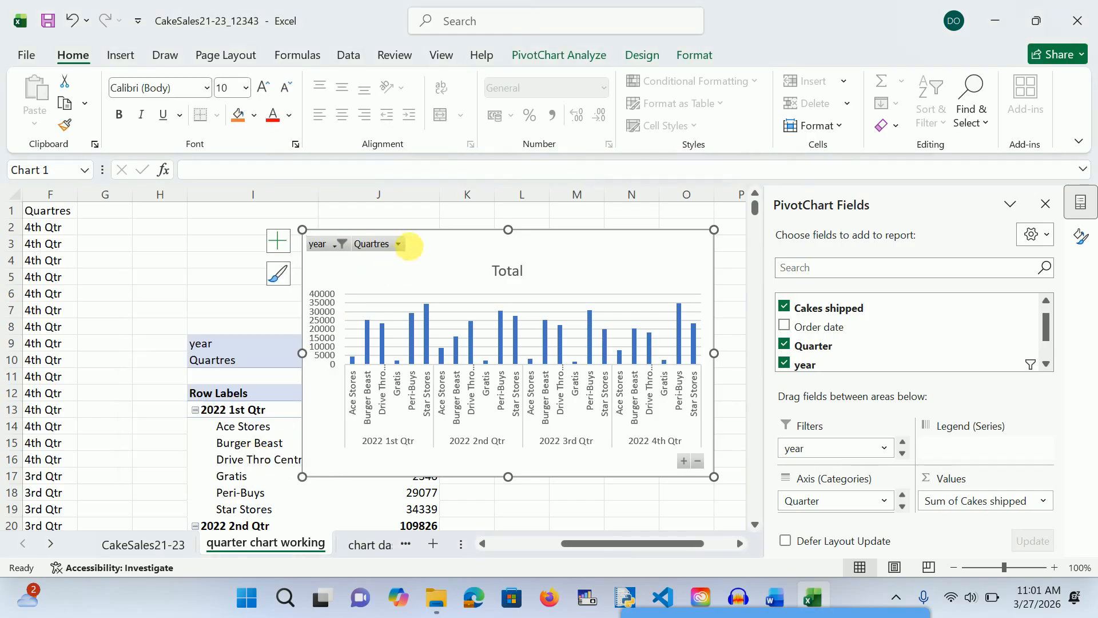
left_click(399, 246)
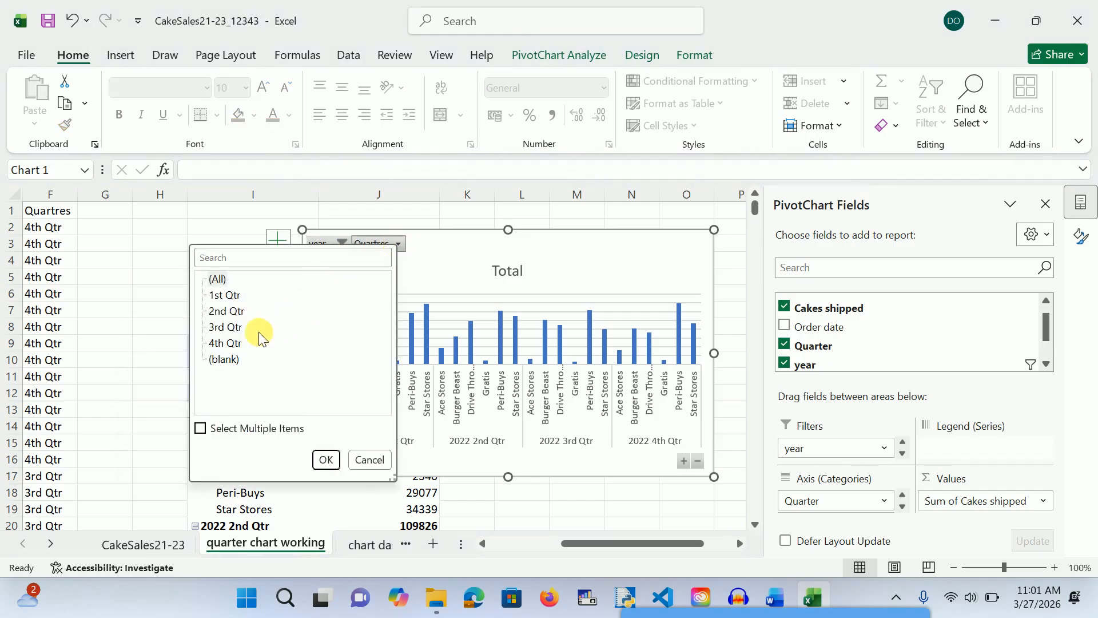
left_click(224, 295)
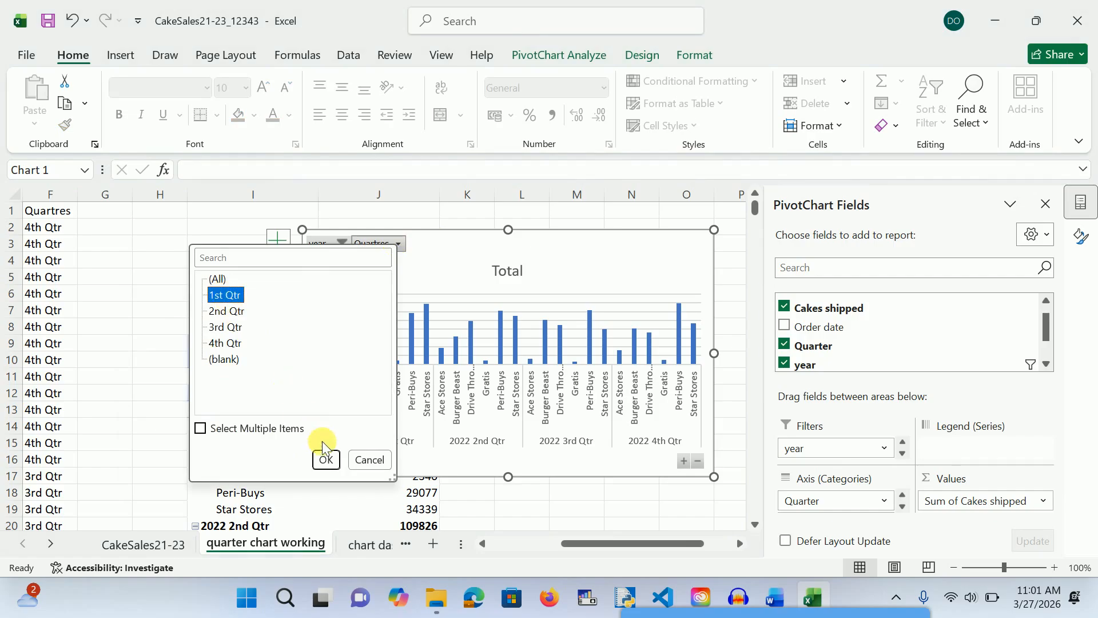
left_click(325, 461)
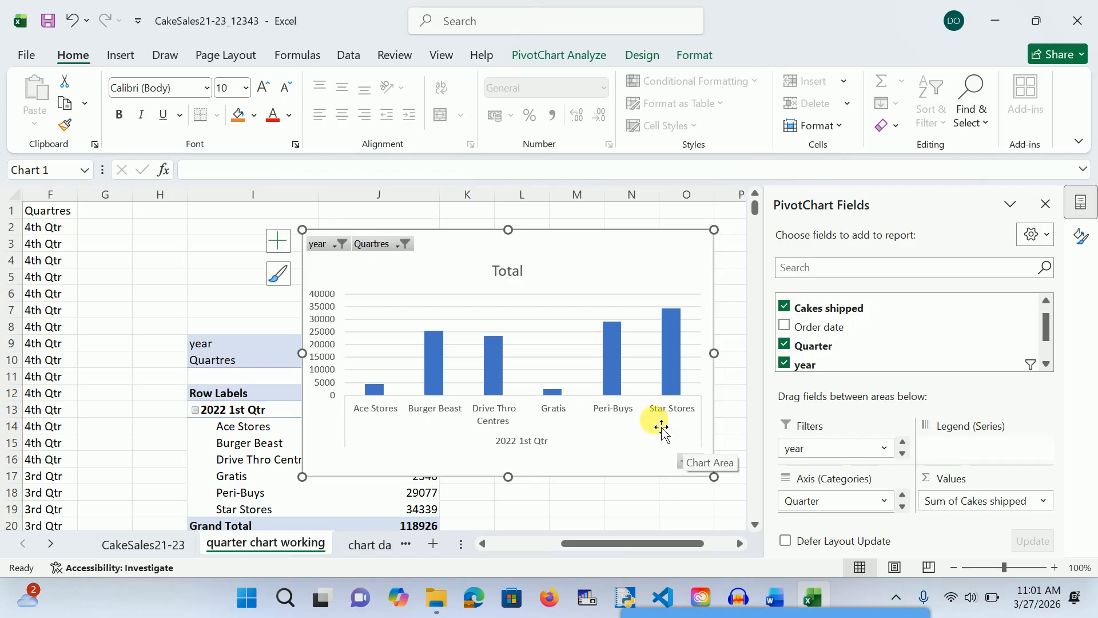
left_click(520, 277)
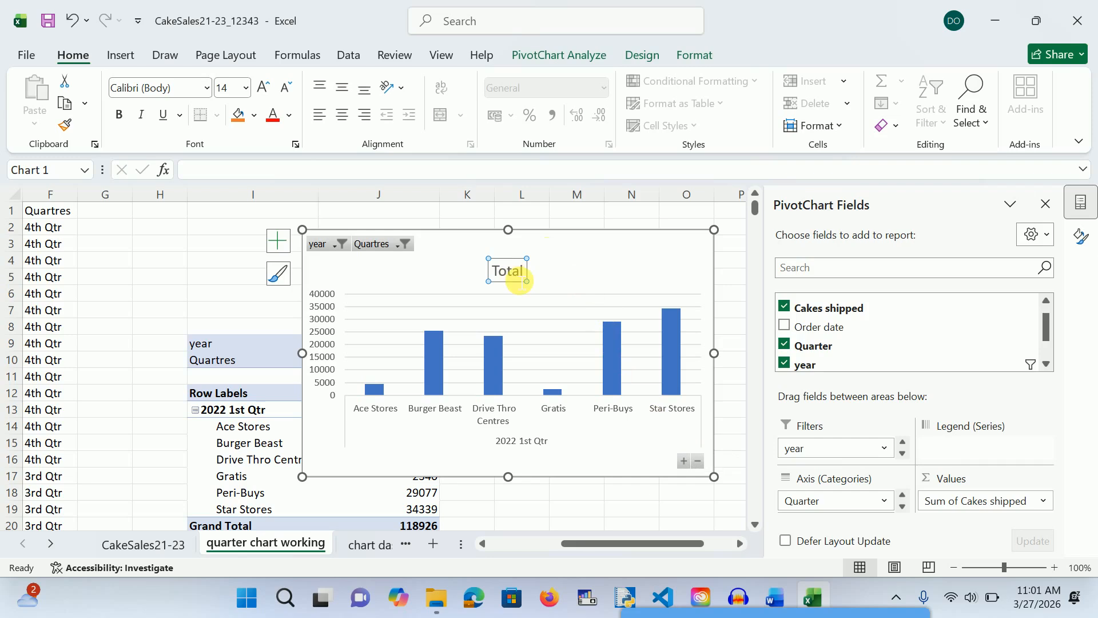
left_click(602, 257)
Step: Drag the PivotChart down and right to uncover the PivotTable's filter cells
left_click_drag(602, 258, 662, 433)
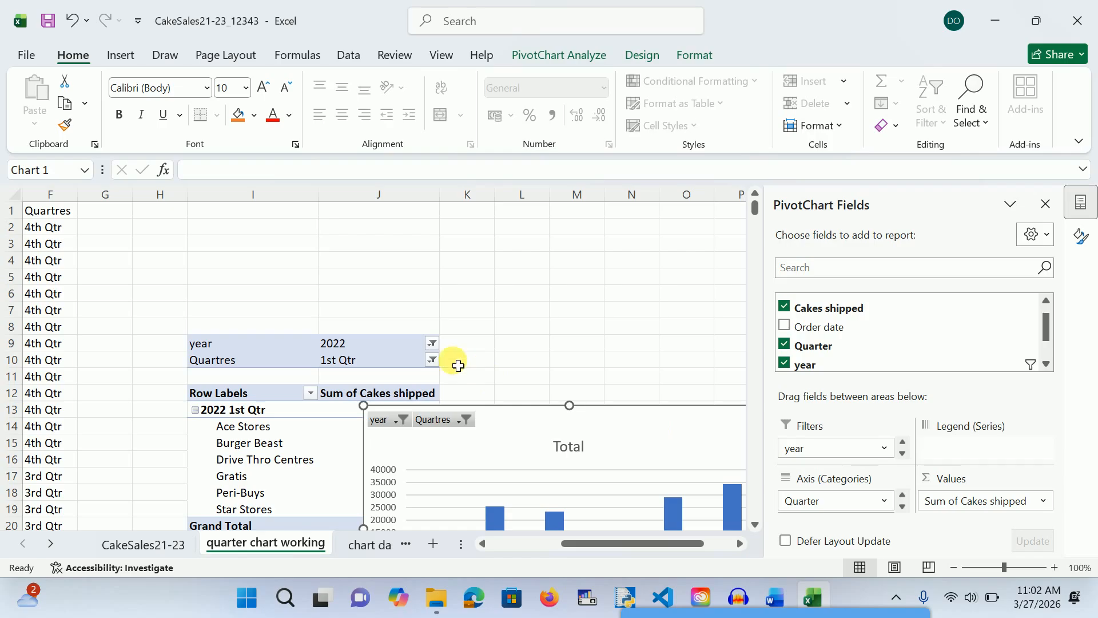
left_click(369, 326)
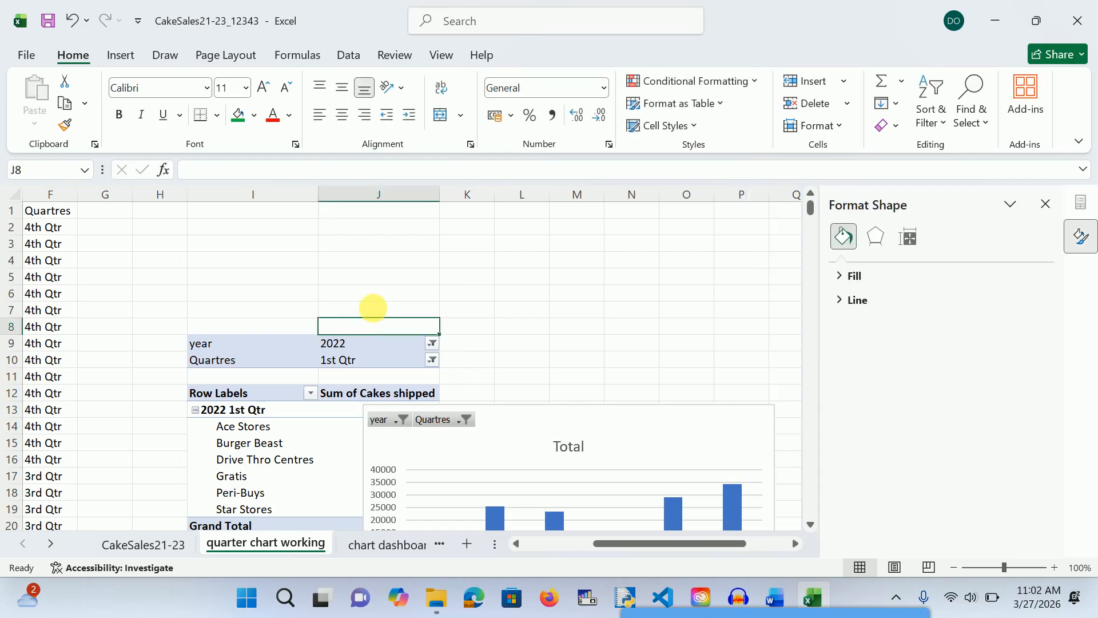
left_click(375, 309)
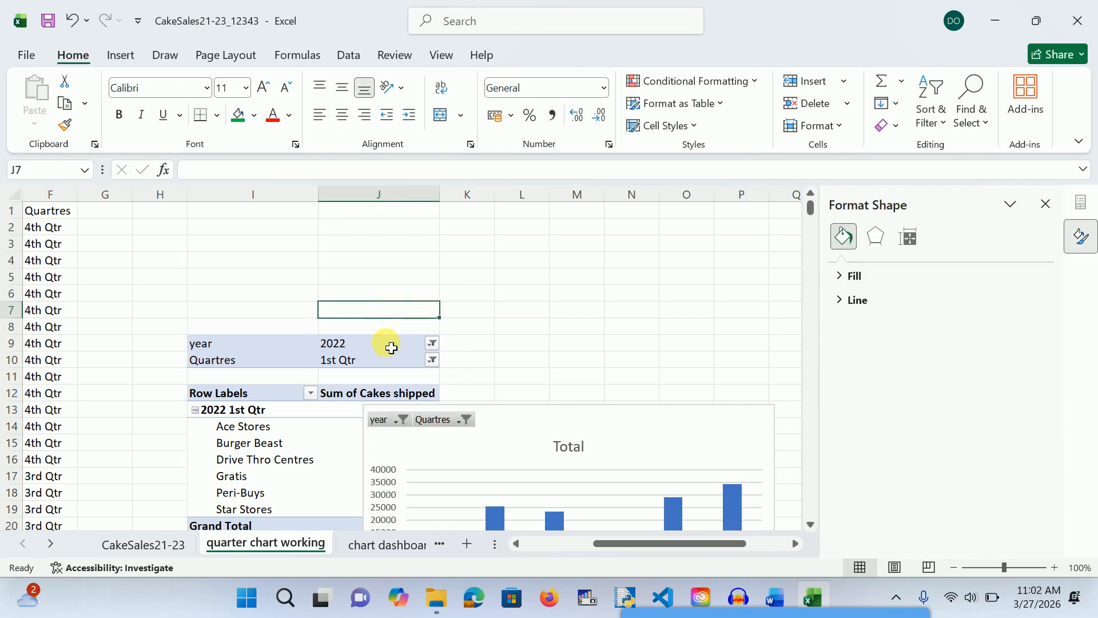
type("=")
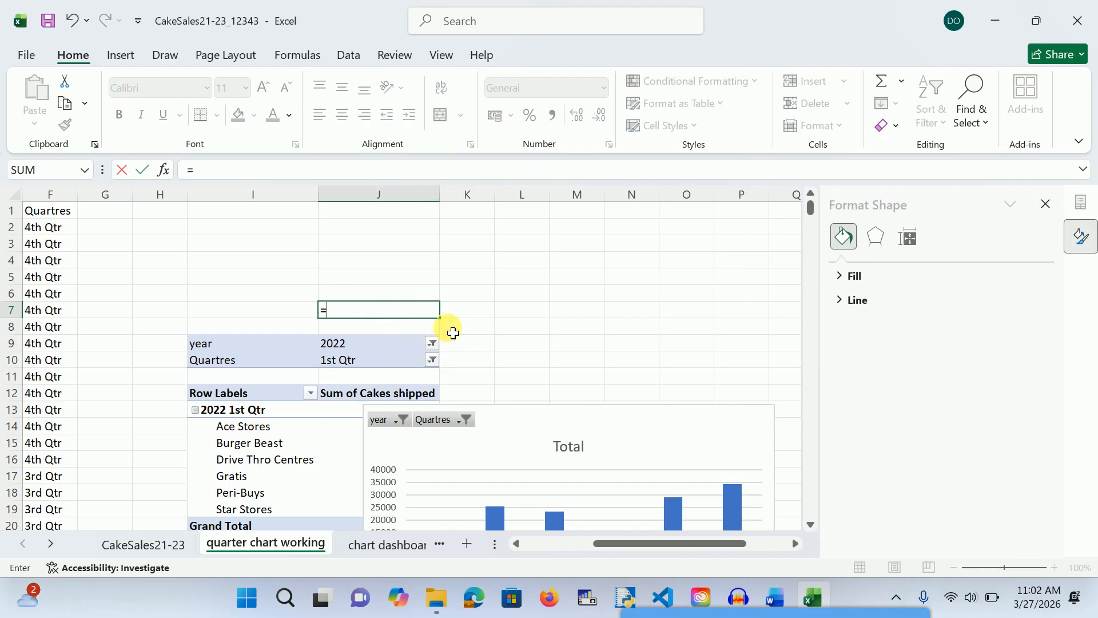
key("BackSpace")
left_click(495, 334)
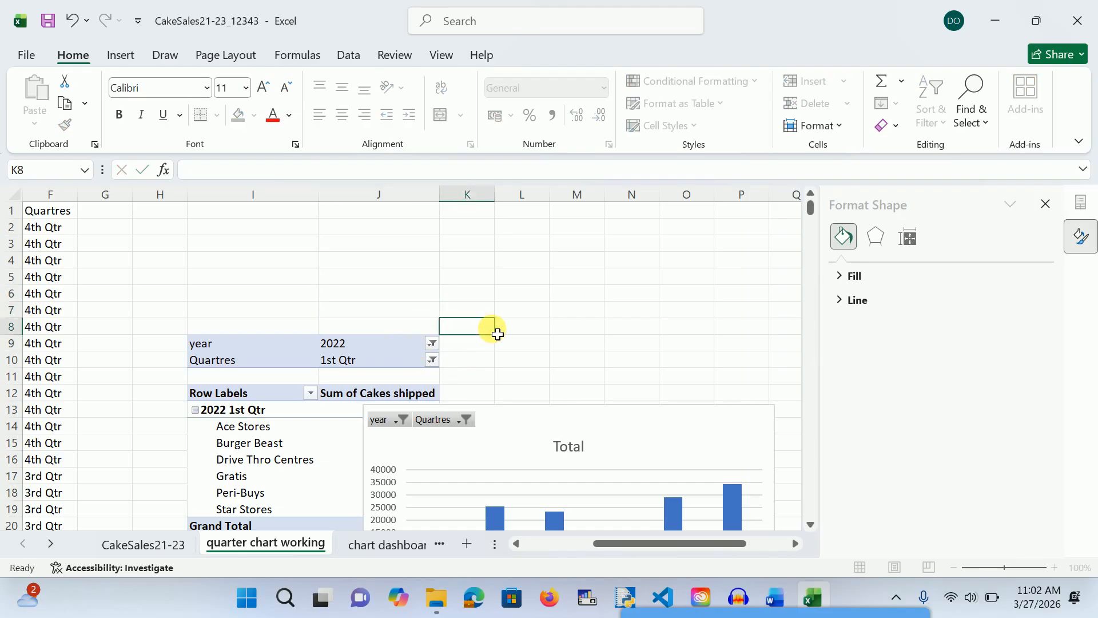
Step: Check the PivotTable's year and Quartres filters without changing them, then select J6
left_click(432, 345)
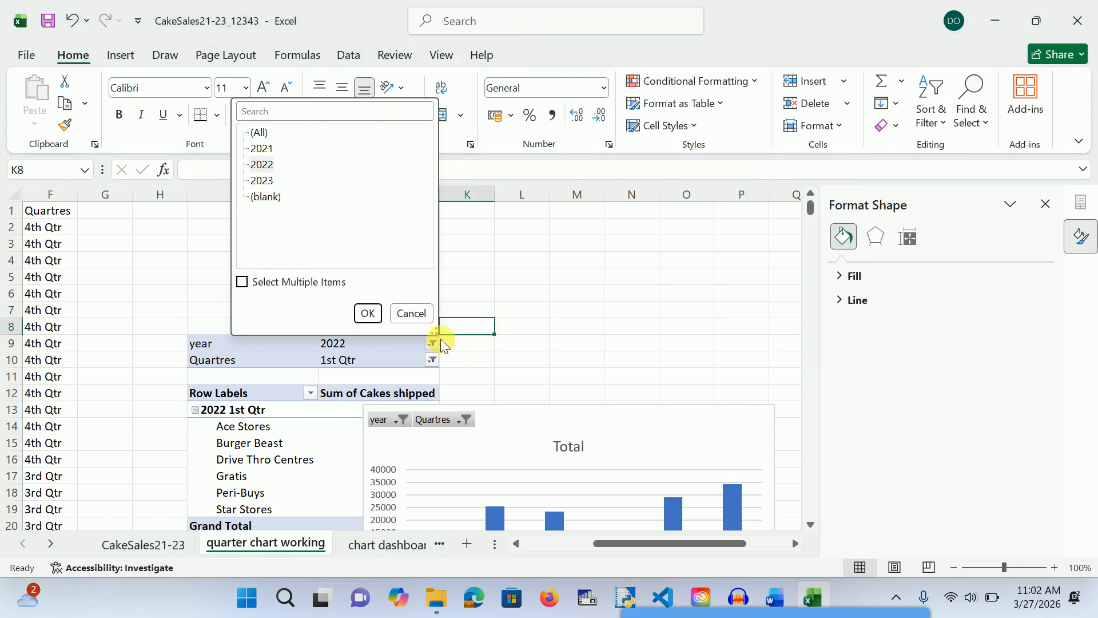
left_click(569, 300)
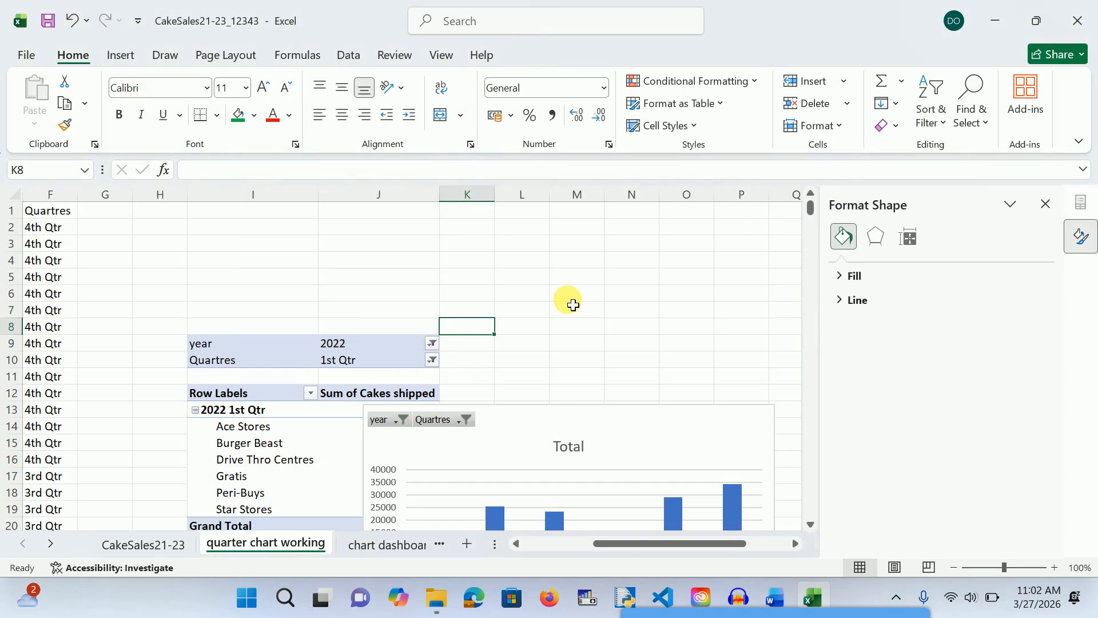
left_click(431, 360)
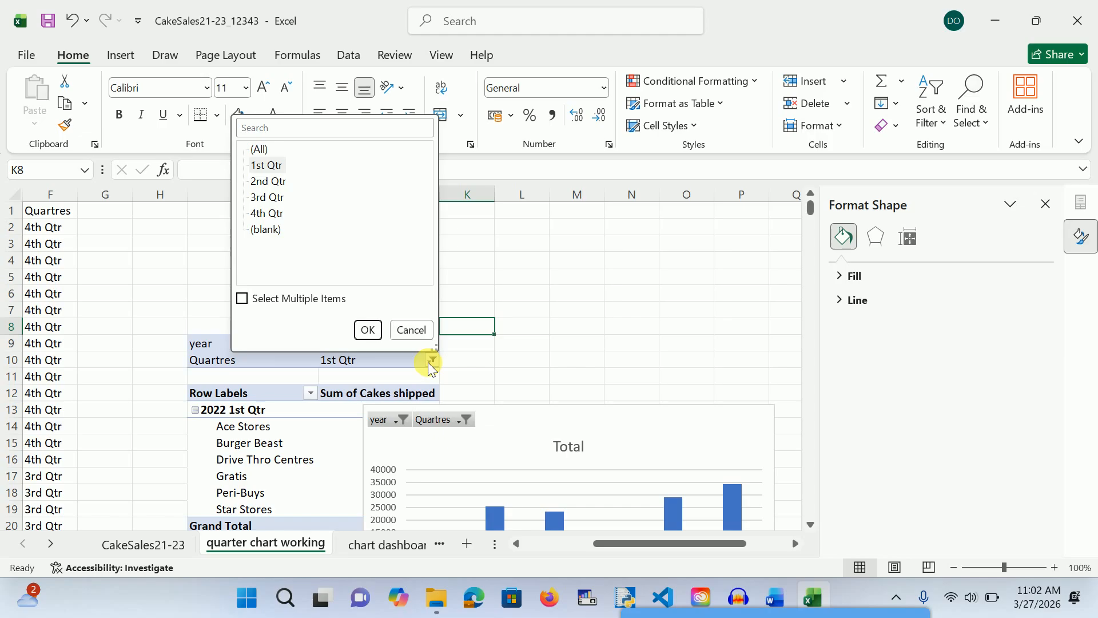
left_click(612, 314)
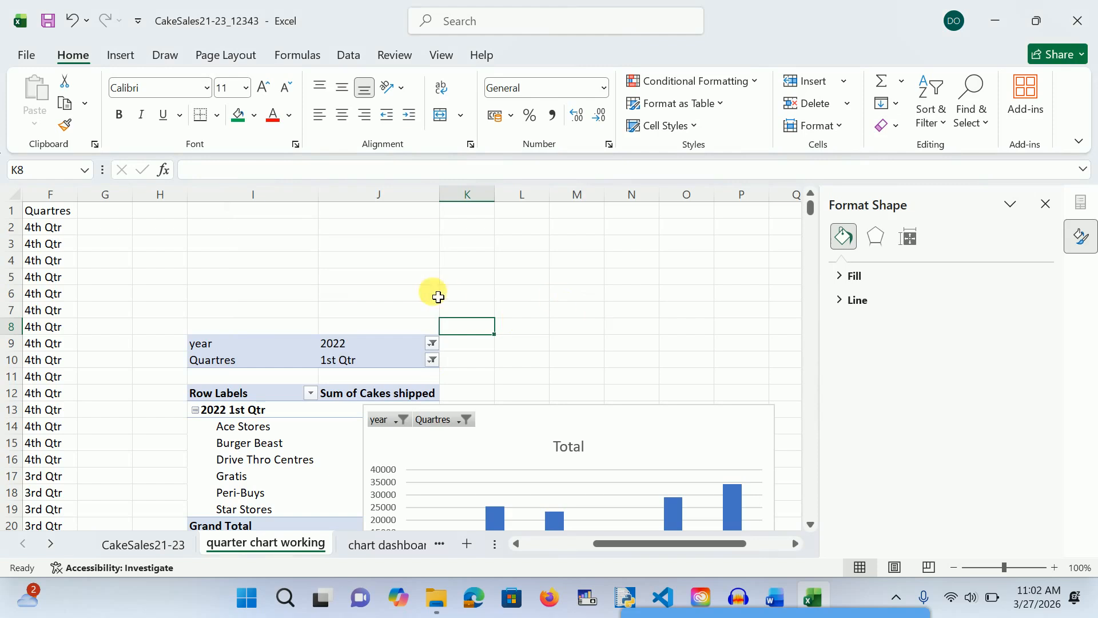
left_click(345, 301)
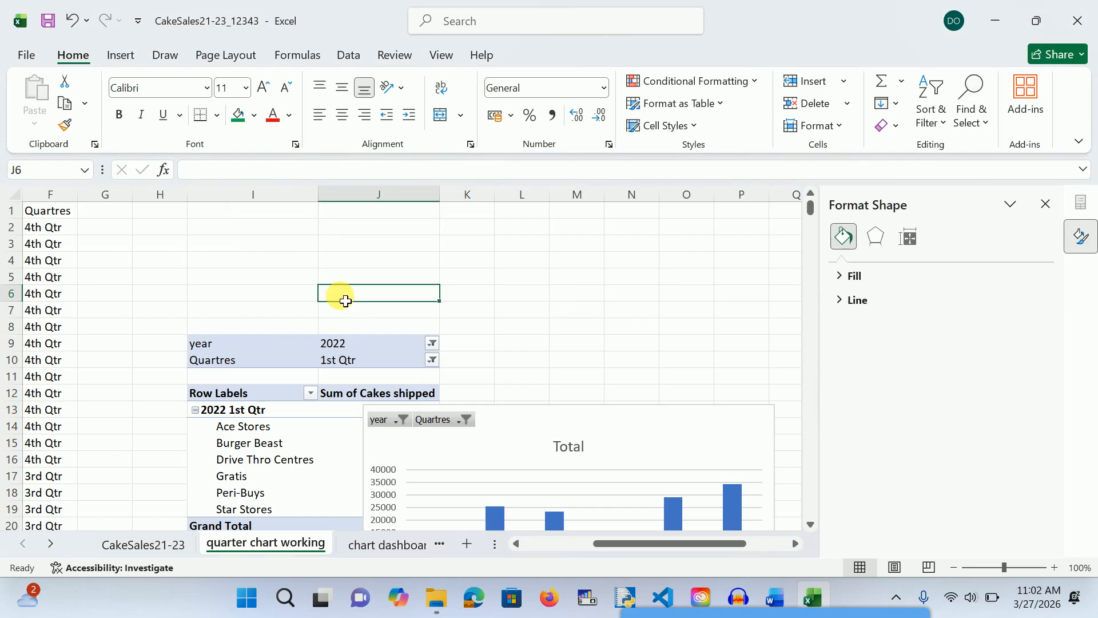
Step: Start J6's formula as =IF(AND( by inserting the IF and AND functions
type("i")
key("BackSpace")
type("=")
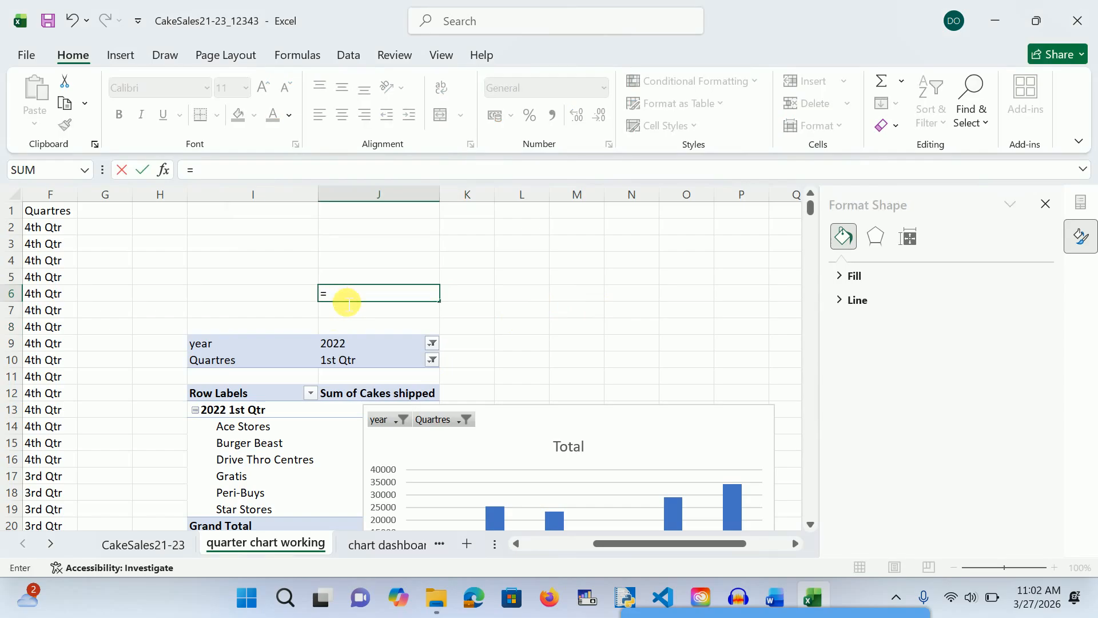
type("i")
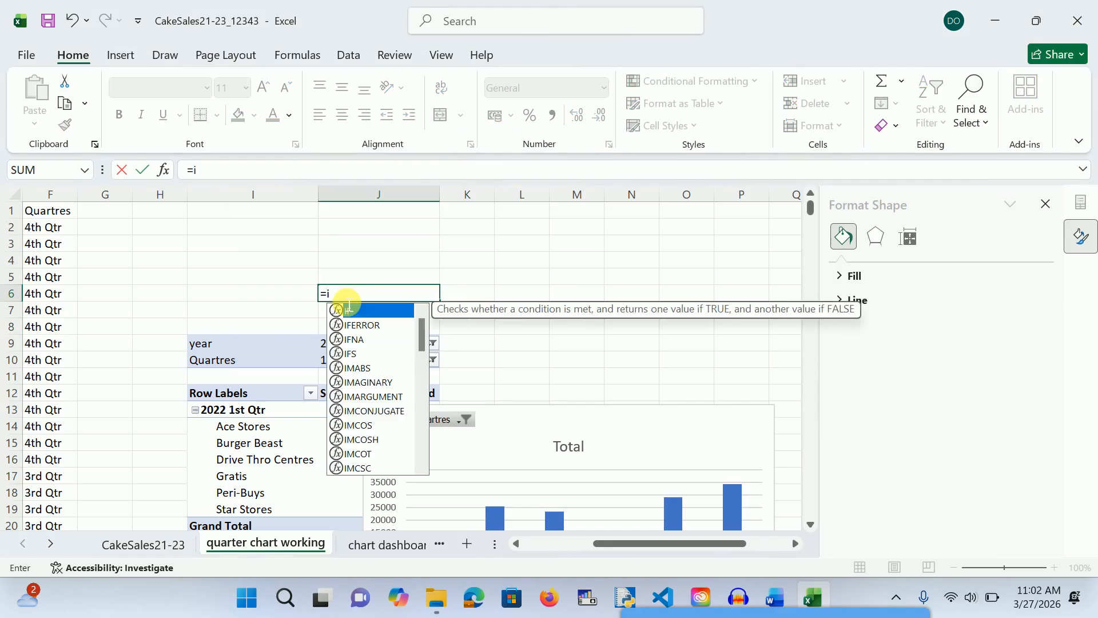
double_click(350, 309)
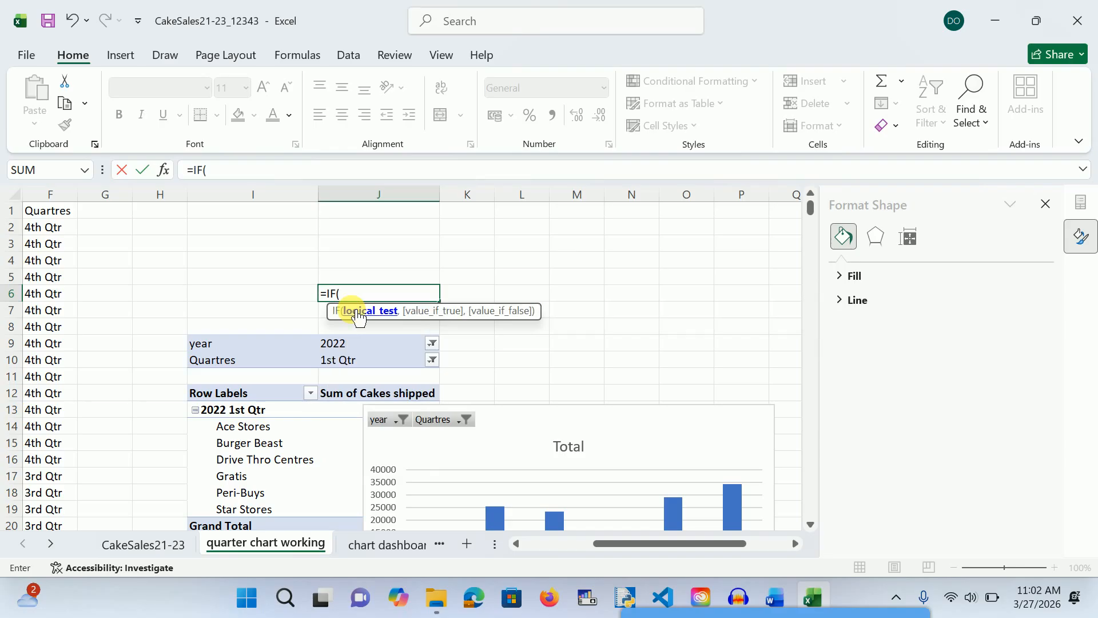
type("an")
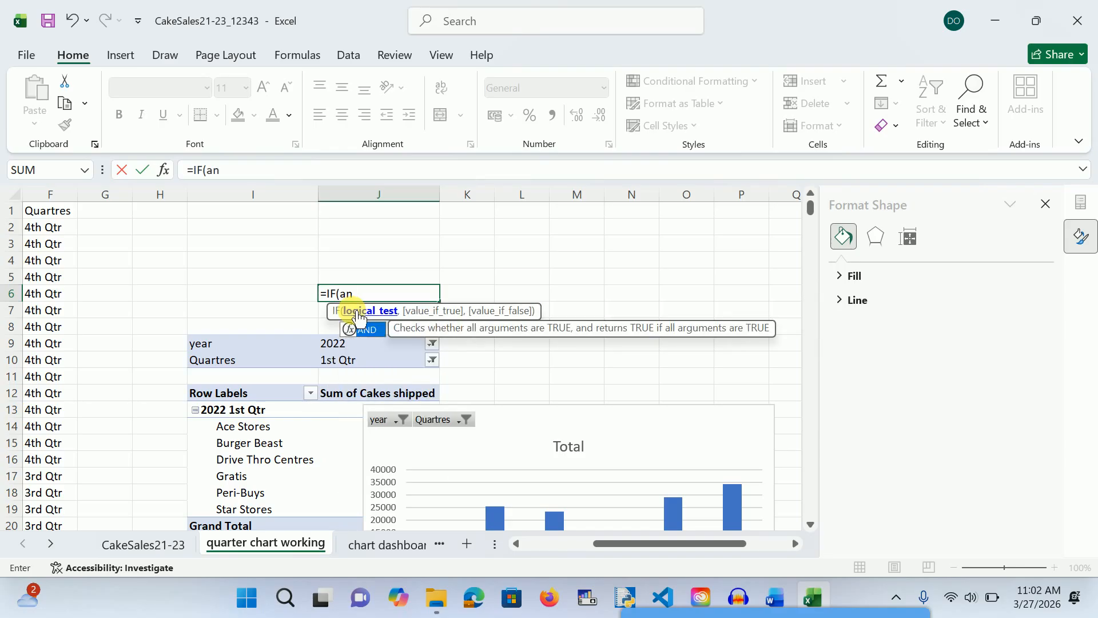
double_click(366, 330)
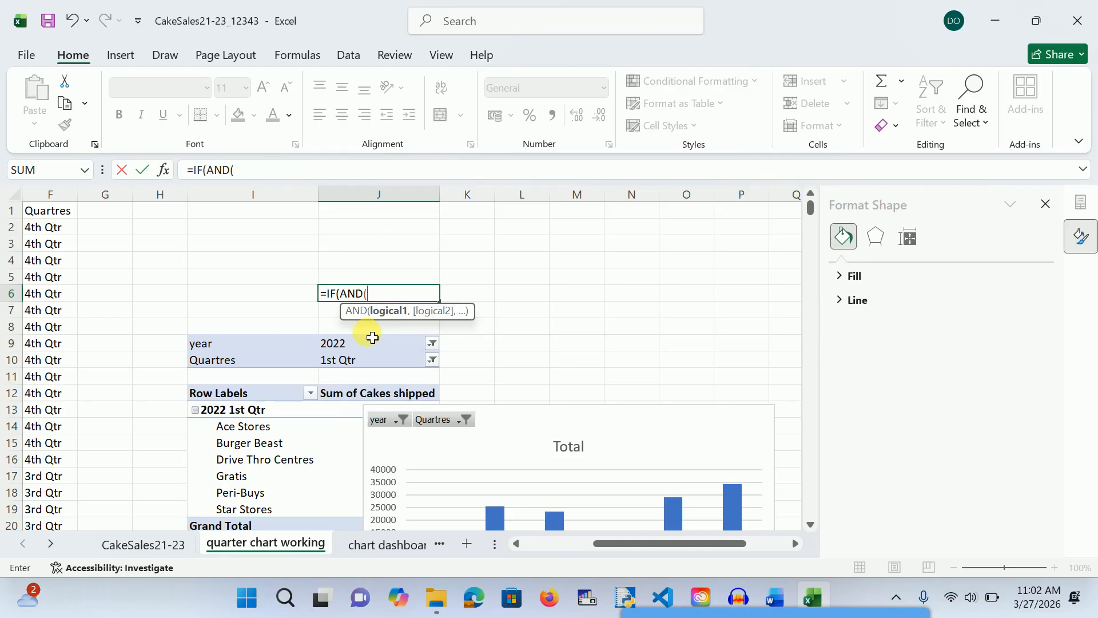
Step: Add the conditions J9="(All)" and J10="(All)" inside the AND
left_click(358, 350)
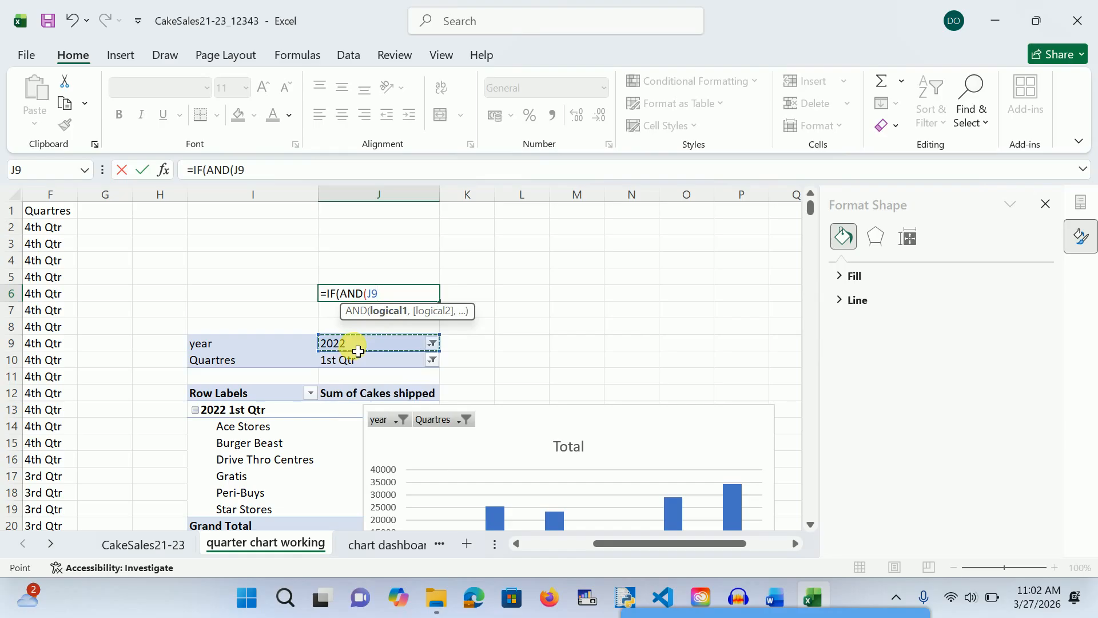
type("=\"")
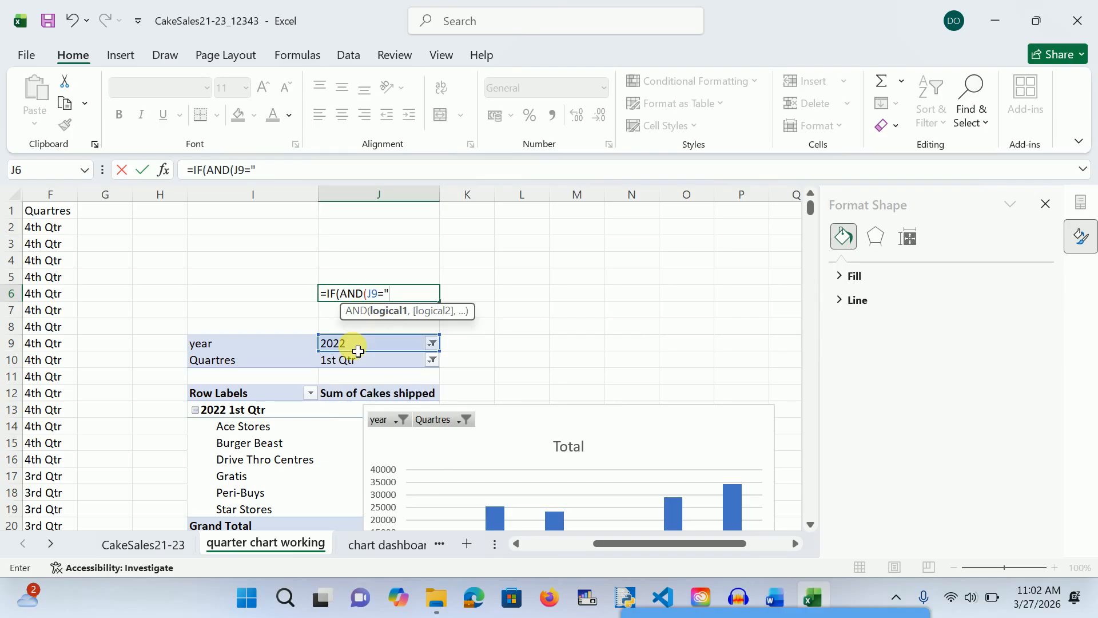
type("(All)")
type("\",")
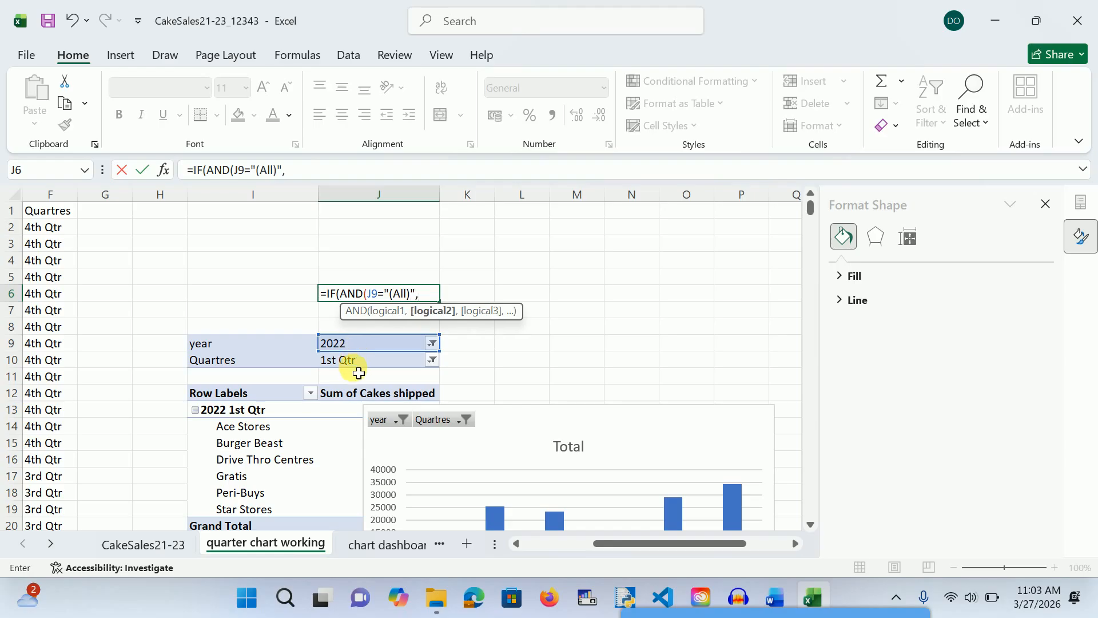
left_click(365, 366)
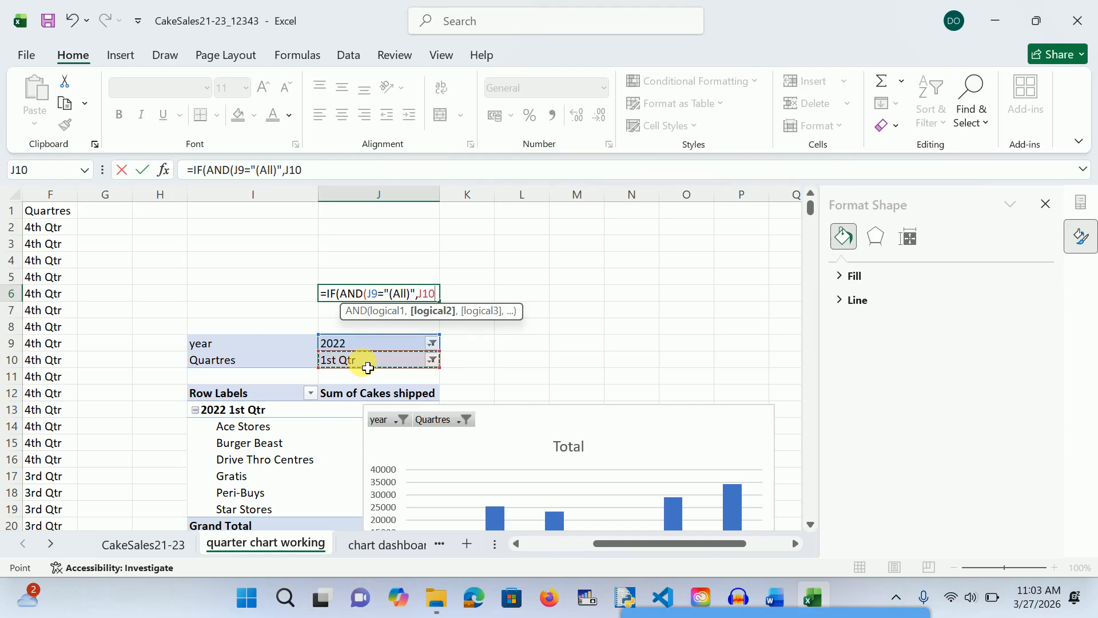
type("=")
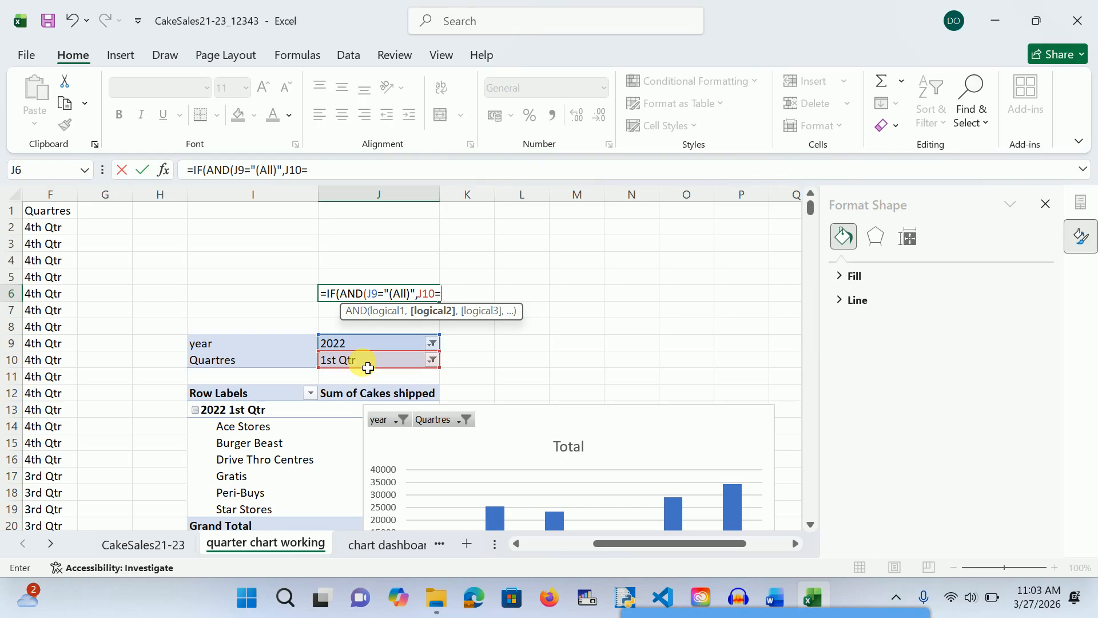
type("\"(All)")
type(",")
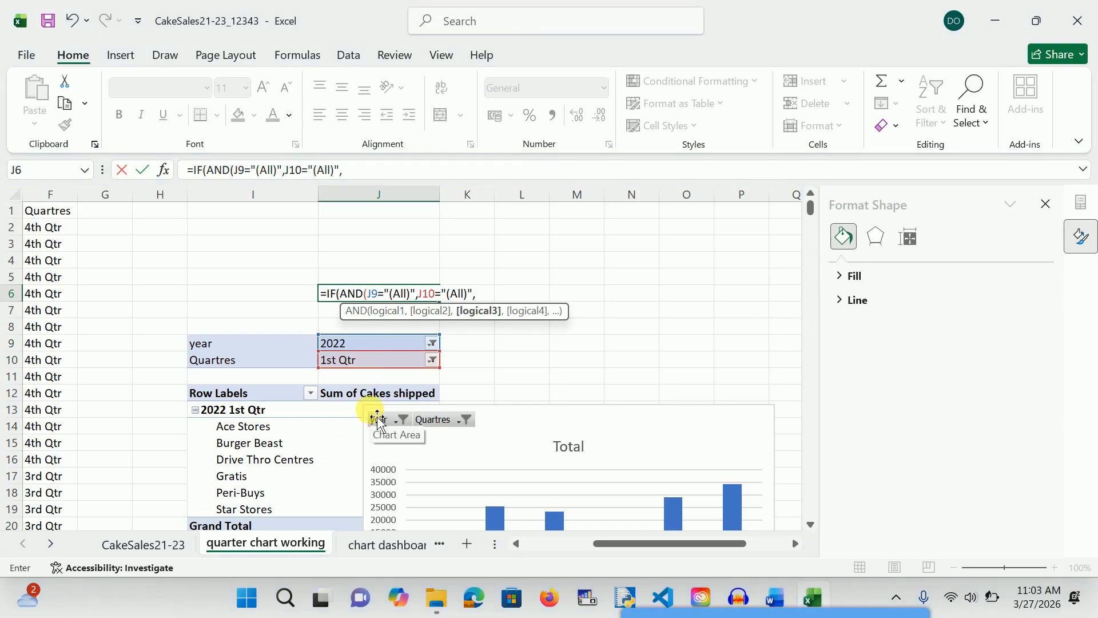
Step: Complete J6 with true text 'All qurters for all years' and false value J9&" "&J10, then commit
type("\"All qurters fo")
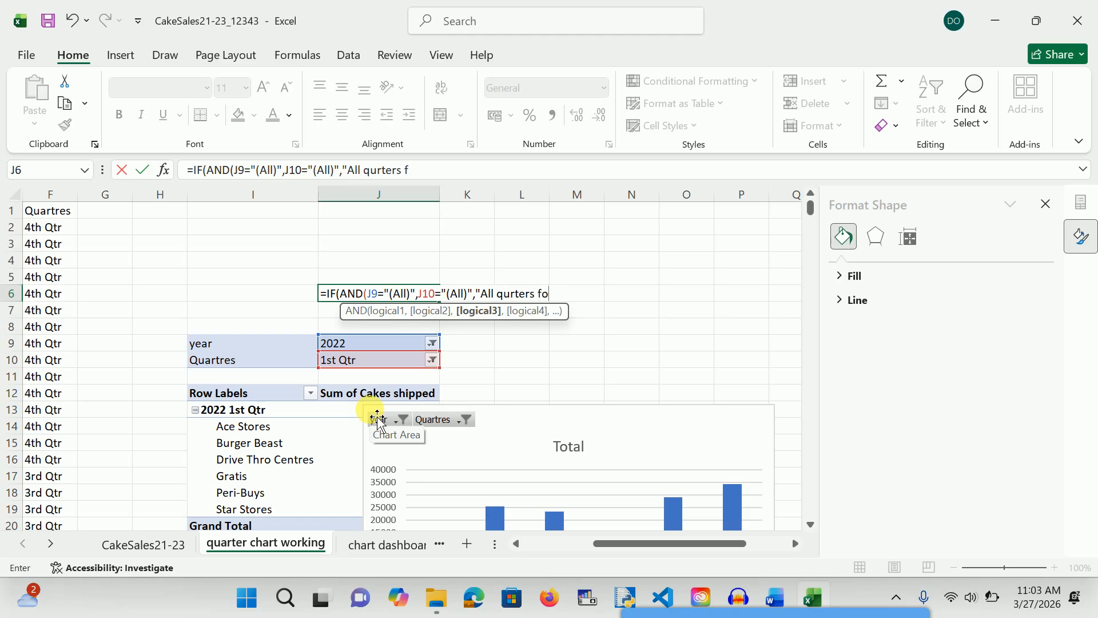
type("r all years\"")
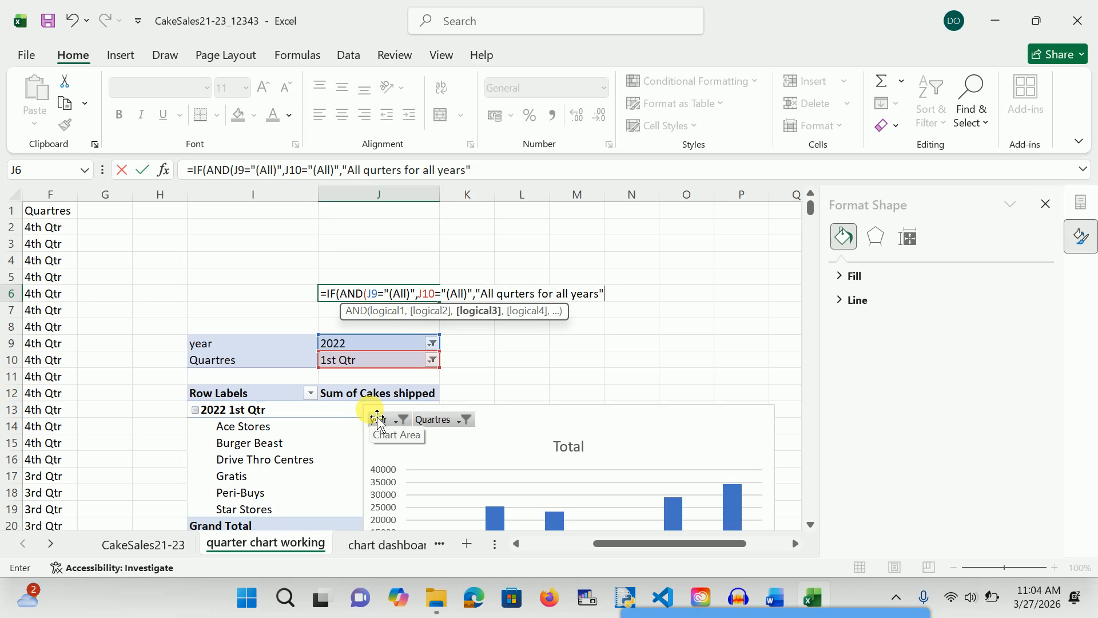
type(".")
key("BackSpace")
type(",")
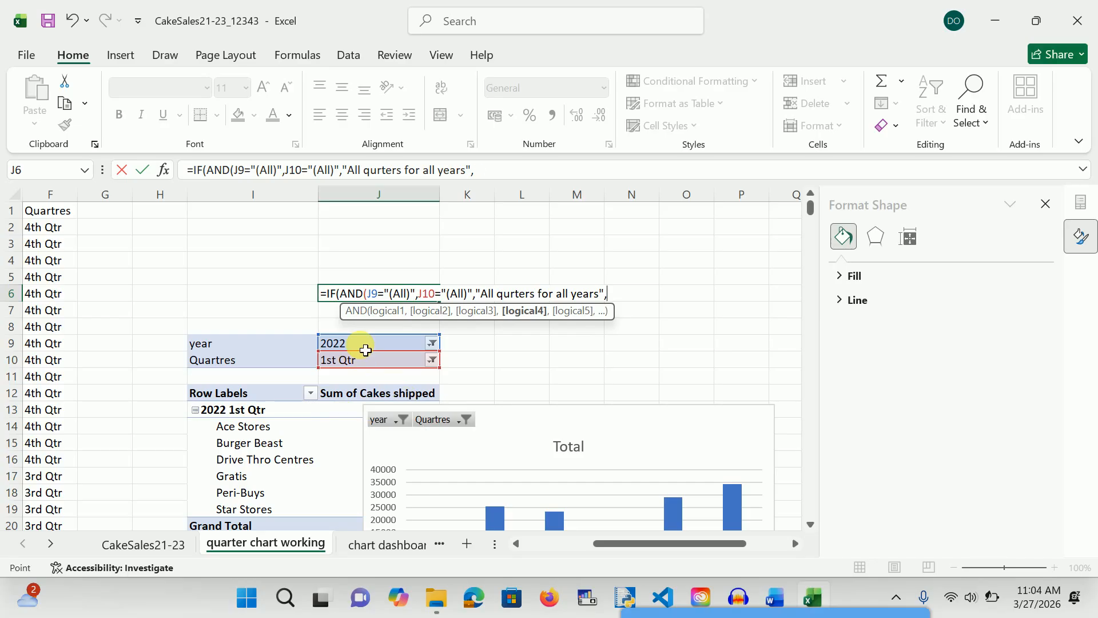
left_click(365, 348)
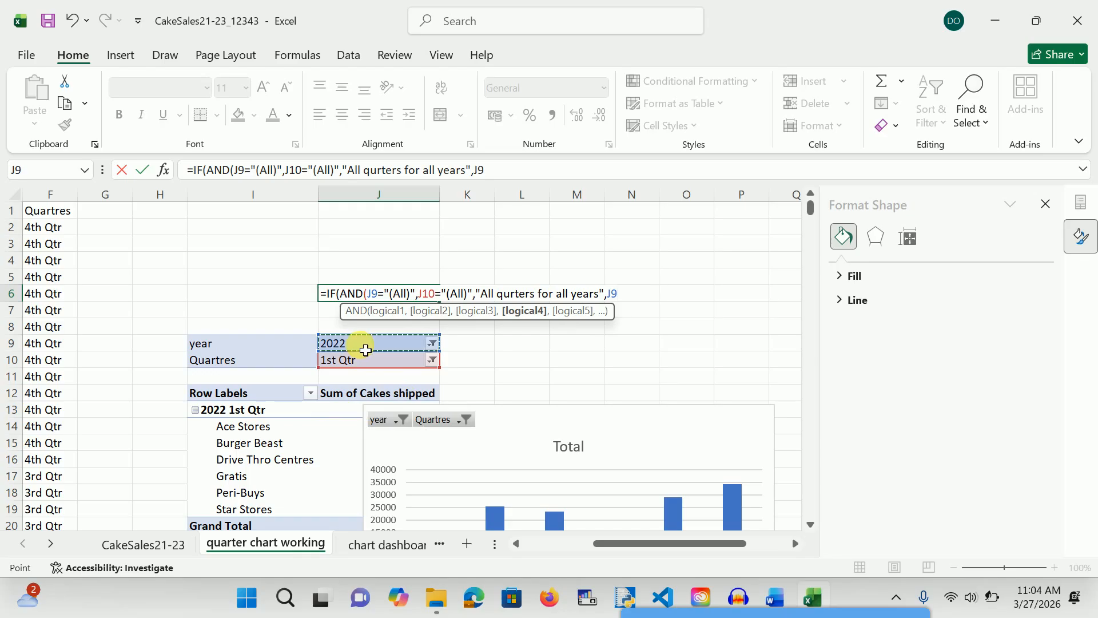
type("&\"")
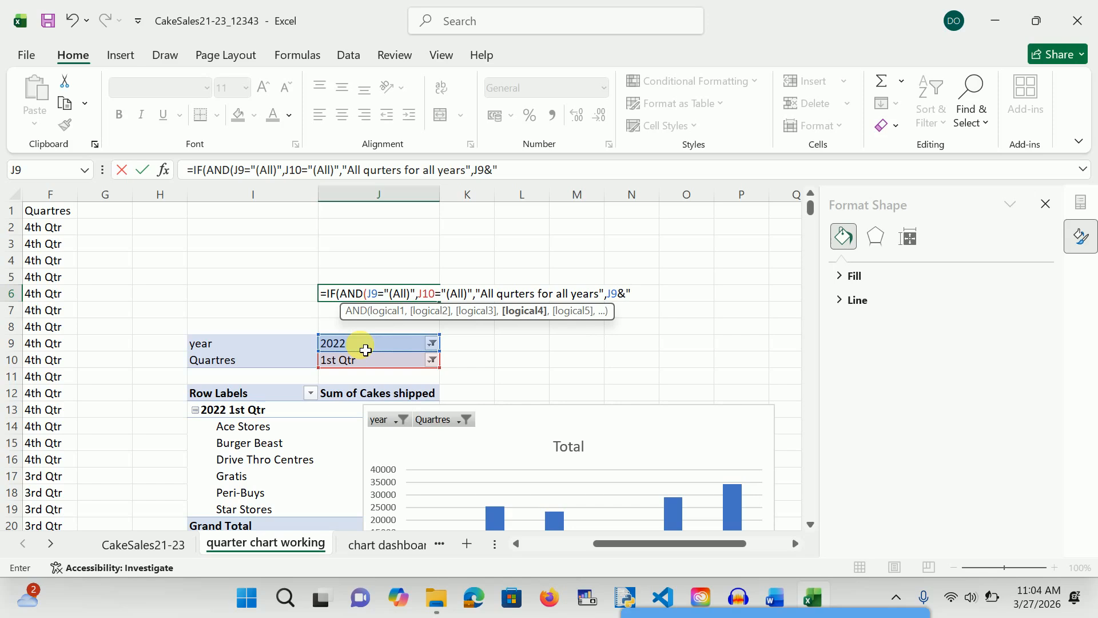
type(" \"")
type("&")
left_click(371, 369)
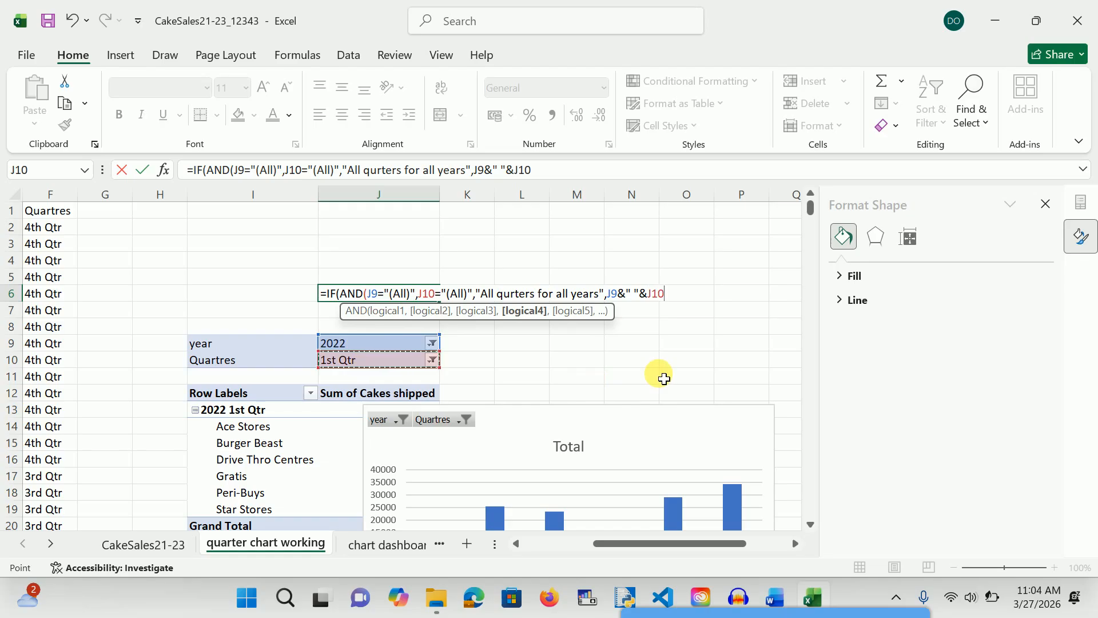
type(")")
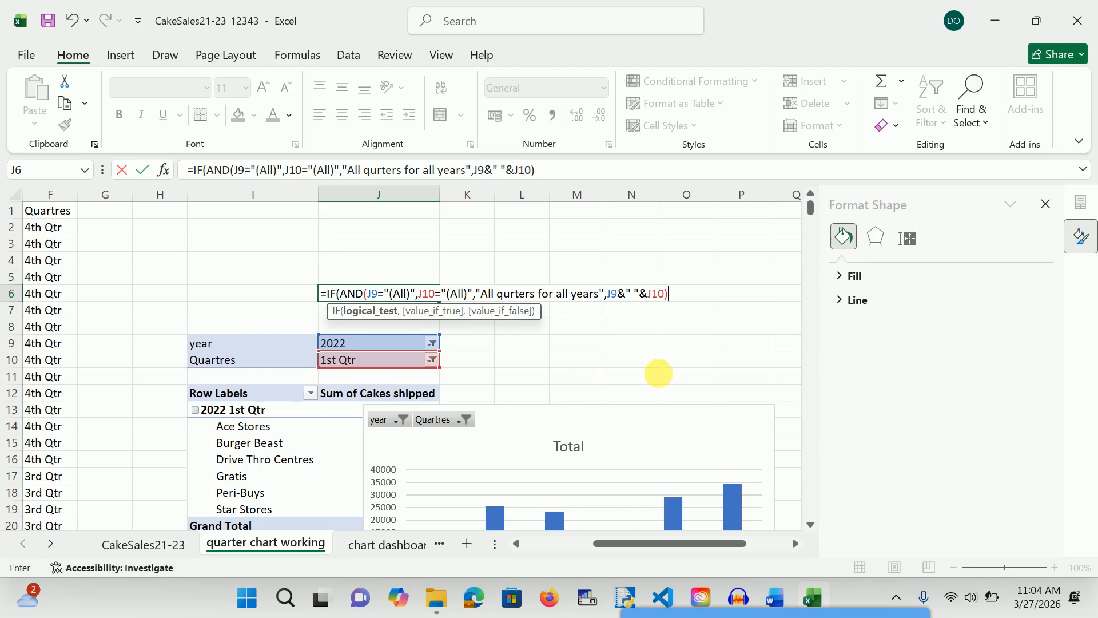
key("Return")
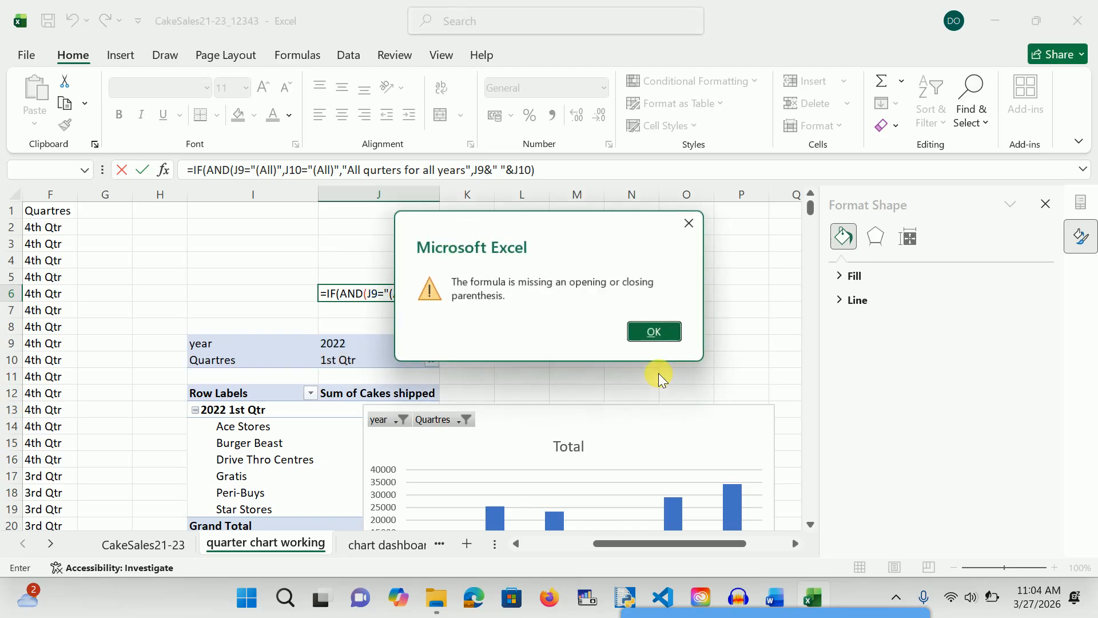
Step: Try an extra closing parenthesis on J6's formula, then remove it after Excel's warning
left_click(655, 333)
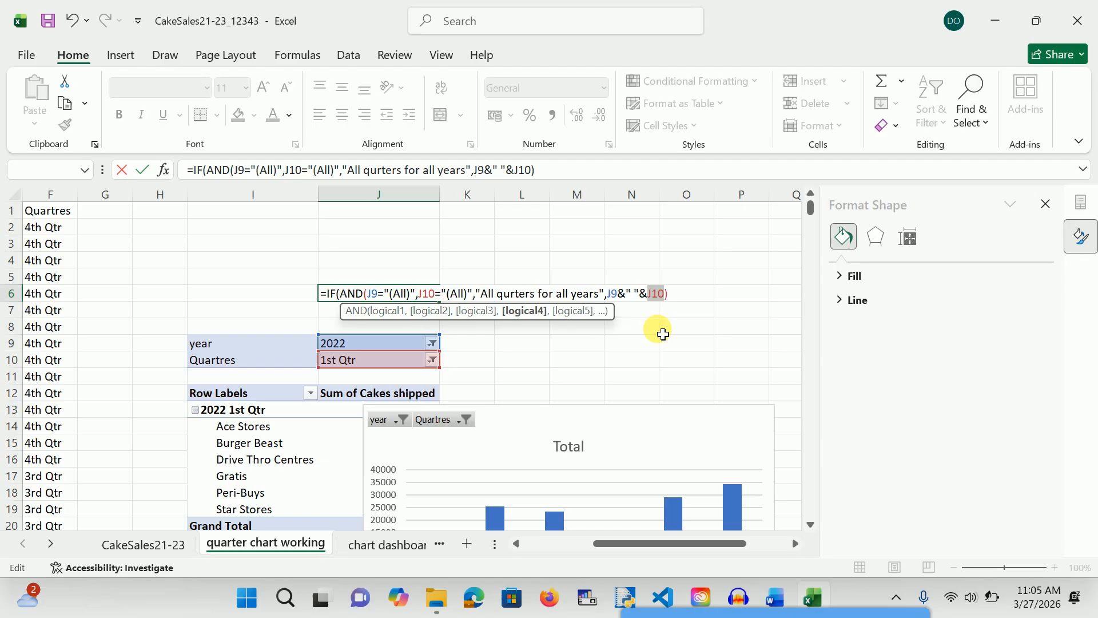
type(")")
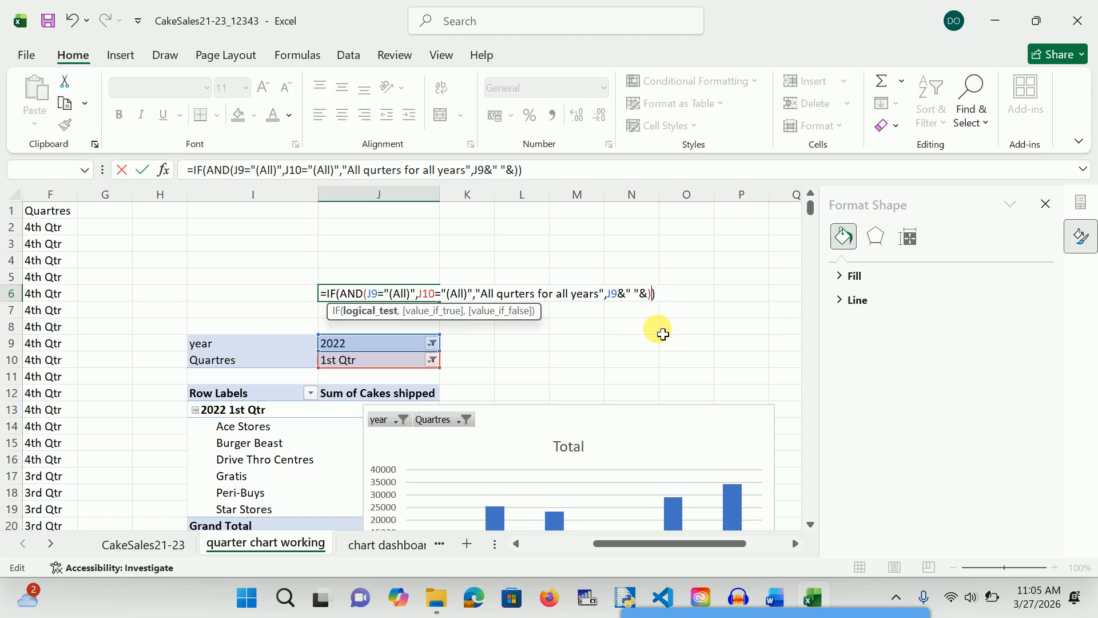
key("ctrl+z")
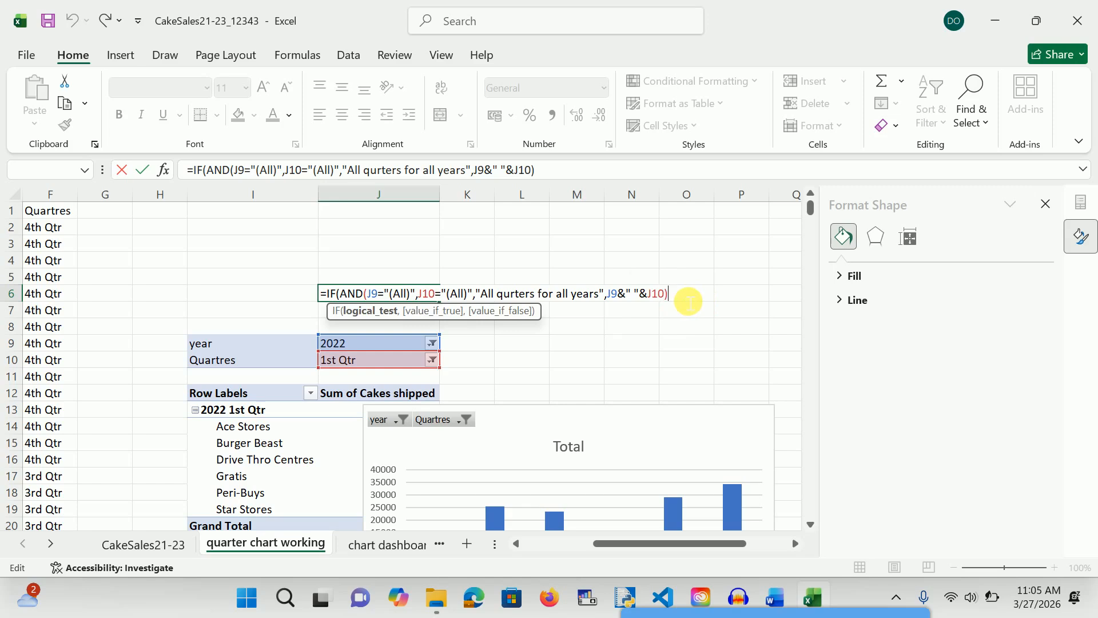
type(")")
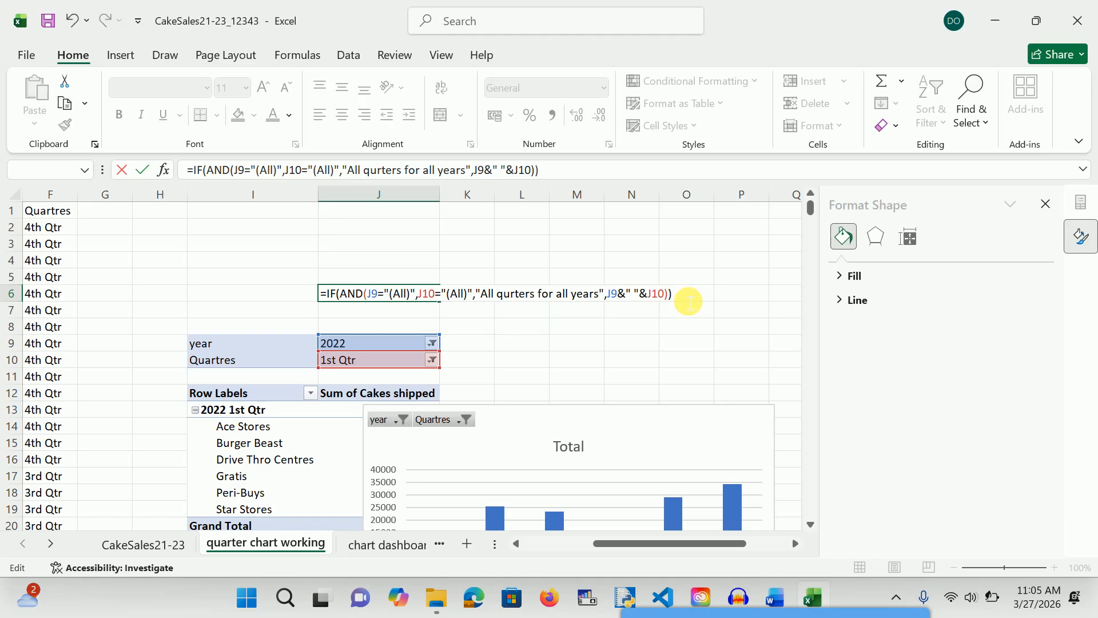
key("Return")
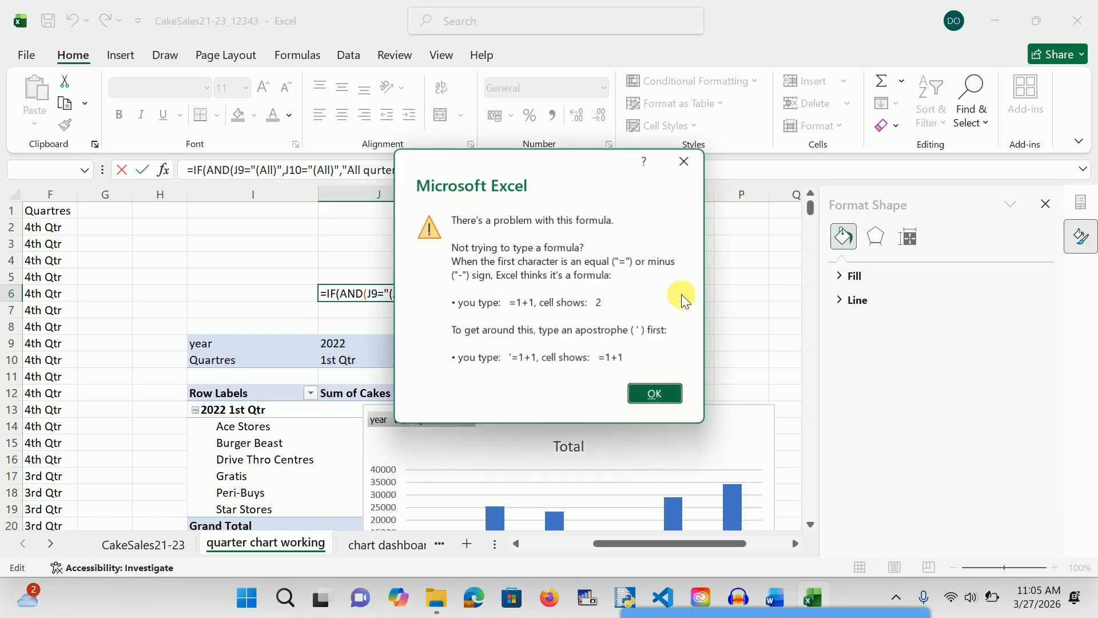
left_click(684, 162)
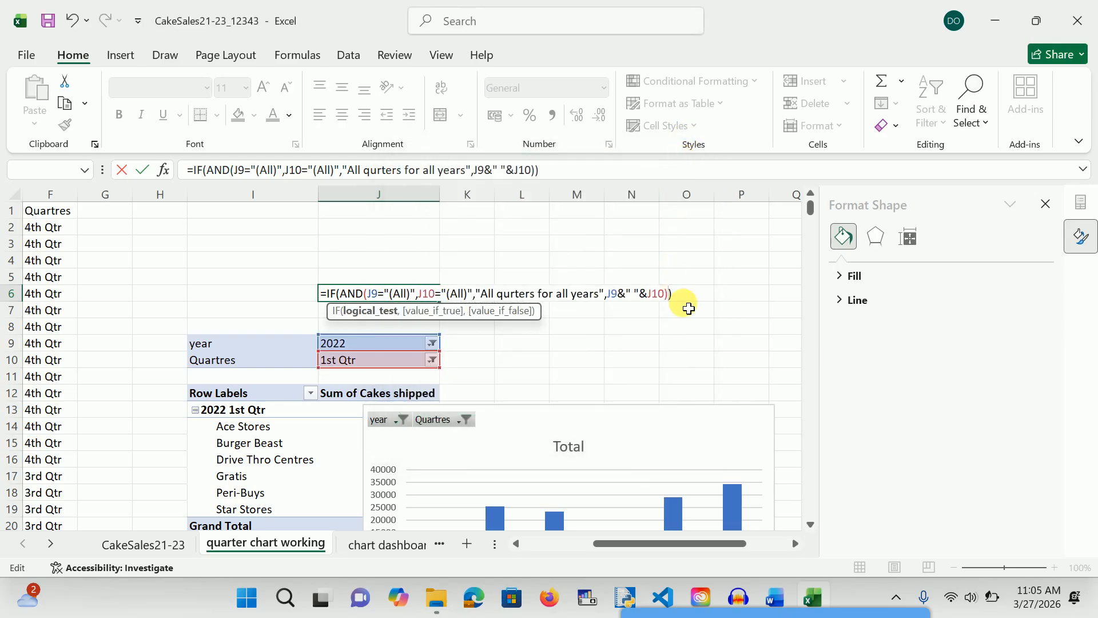
key("BackSpace")
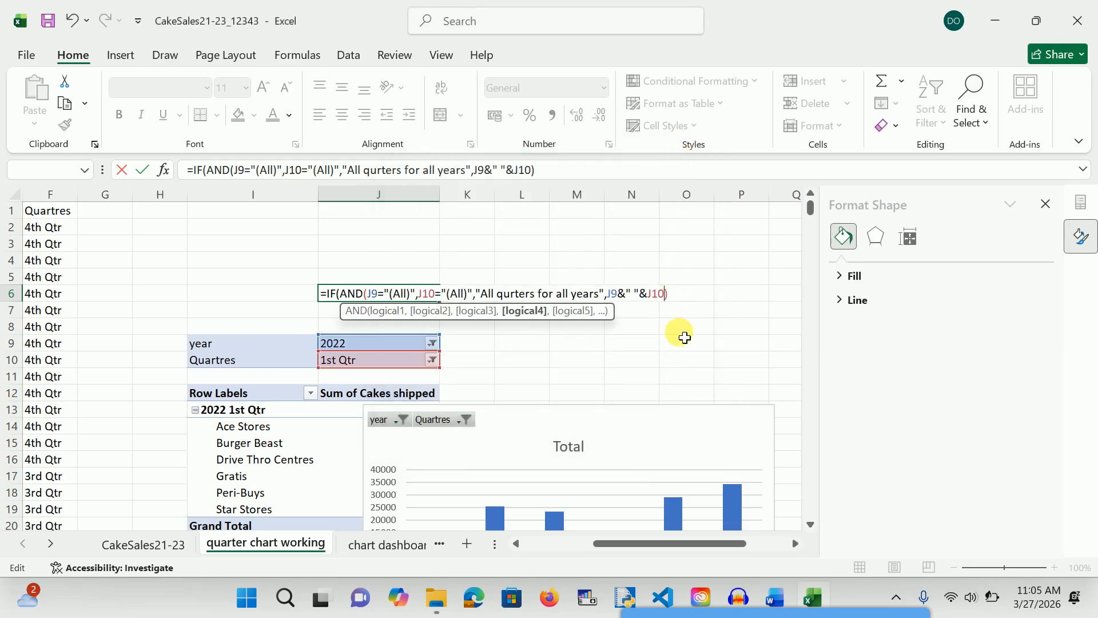
key("Return")
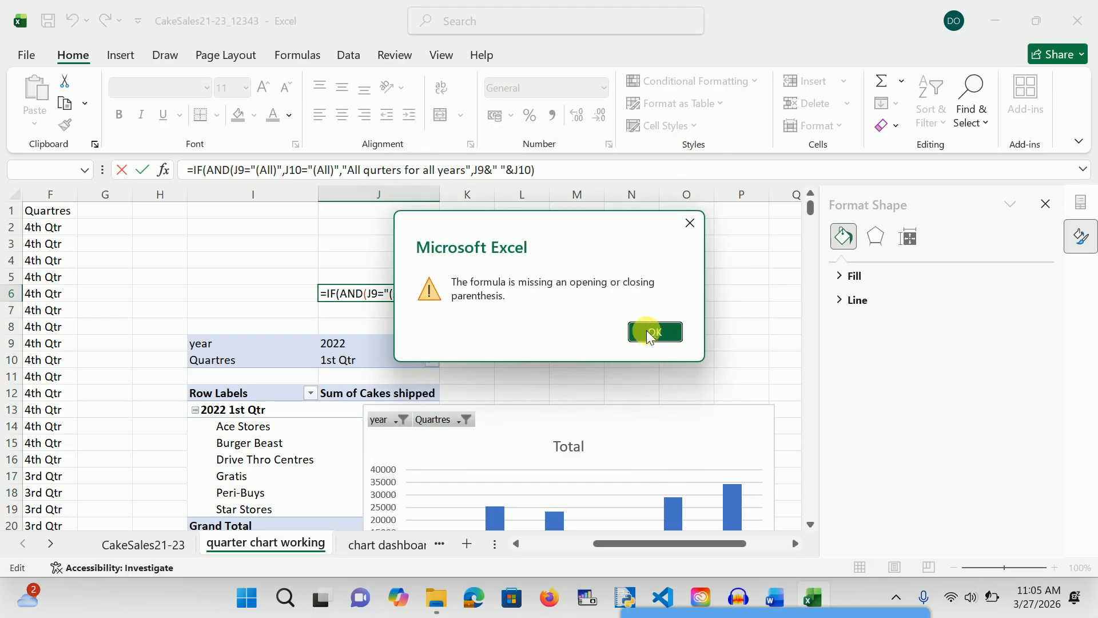
Step: Append a closing parenthesis at the formula's end again; Excel still reports a formula problem
left_click(650, 333)
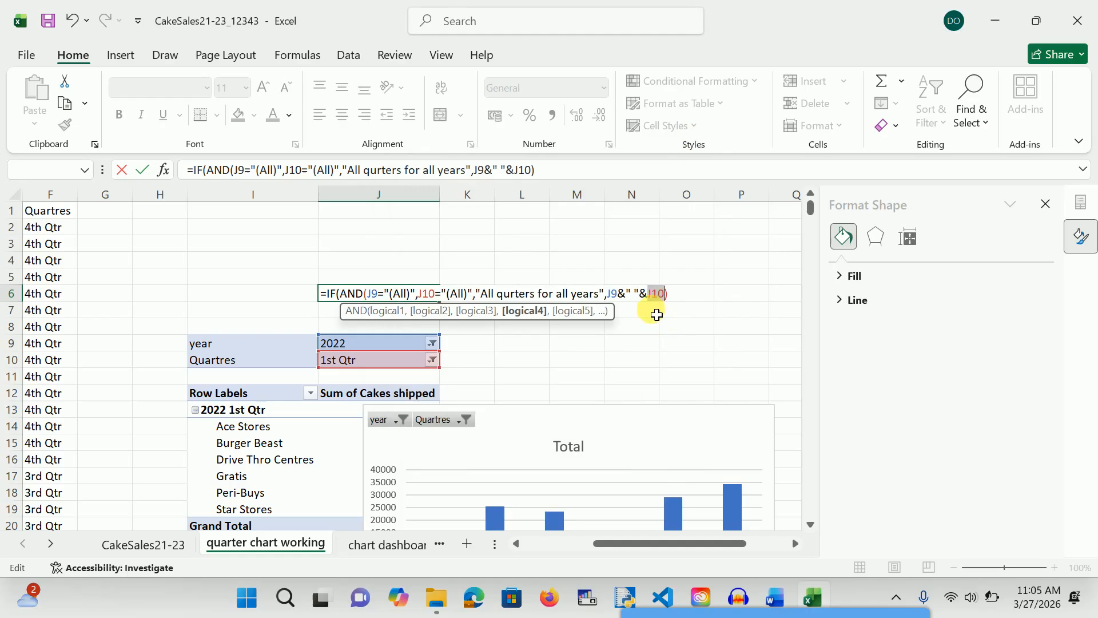
left_click(649, 294)
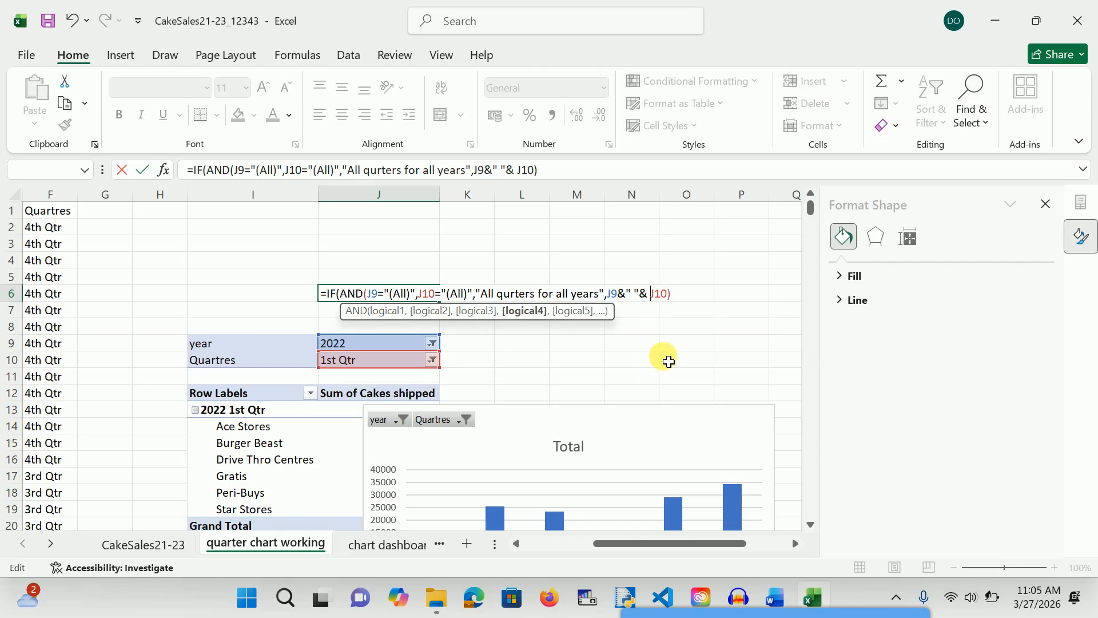
left_click(689, 304)
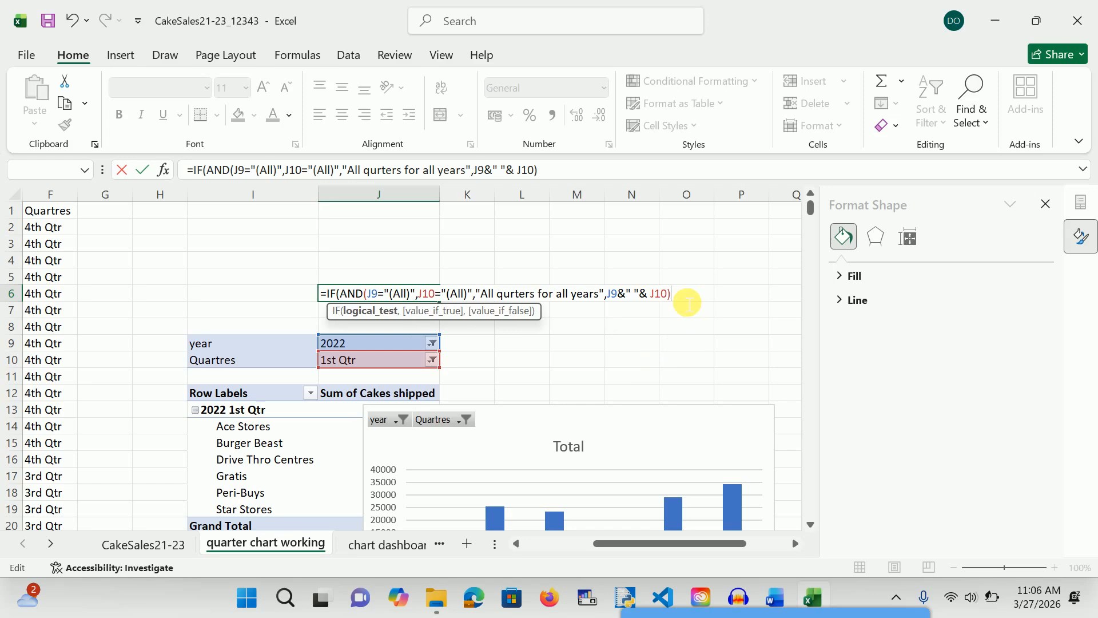
key("Return")
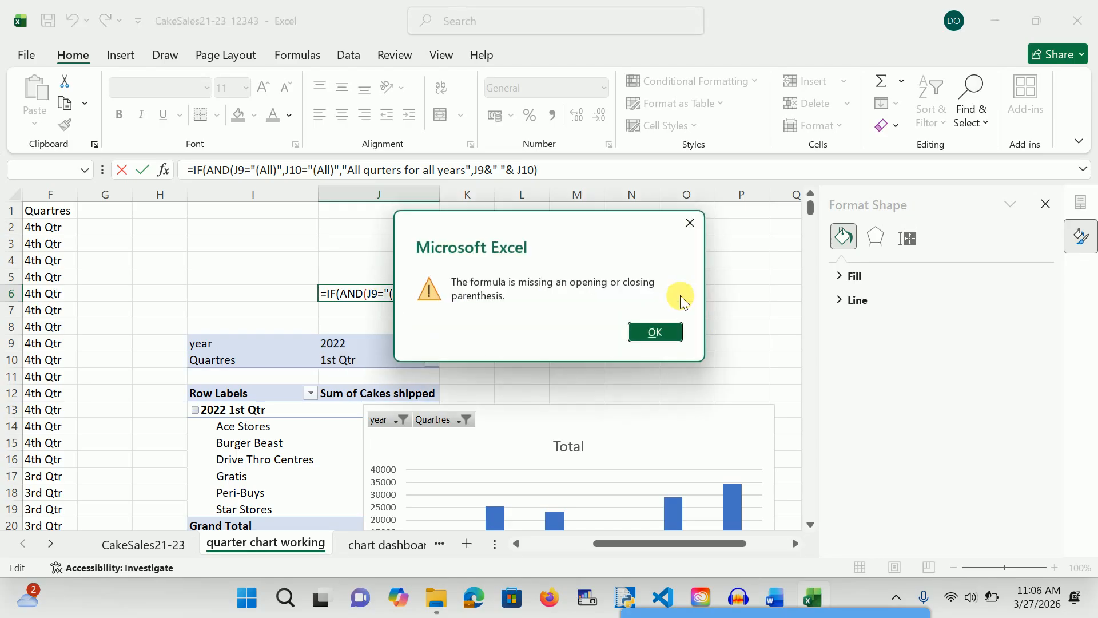
left_click(664, 331)
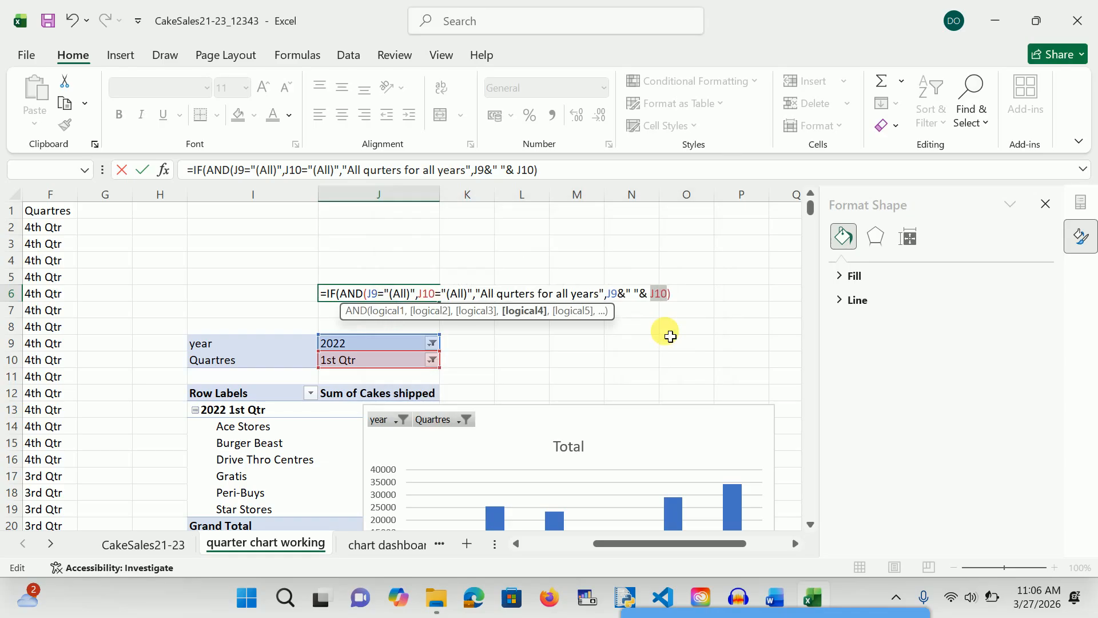
left_click(675, 299)
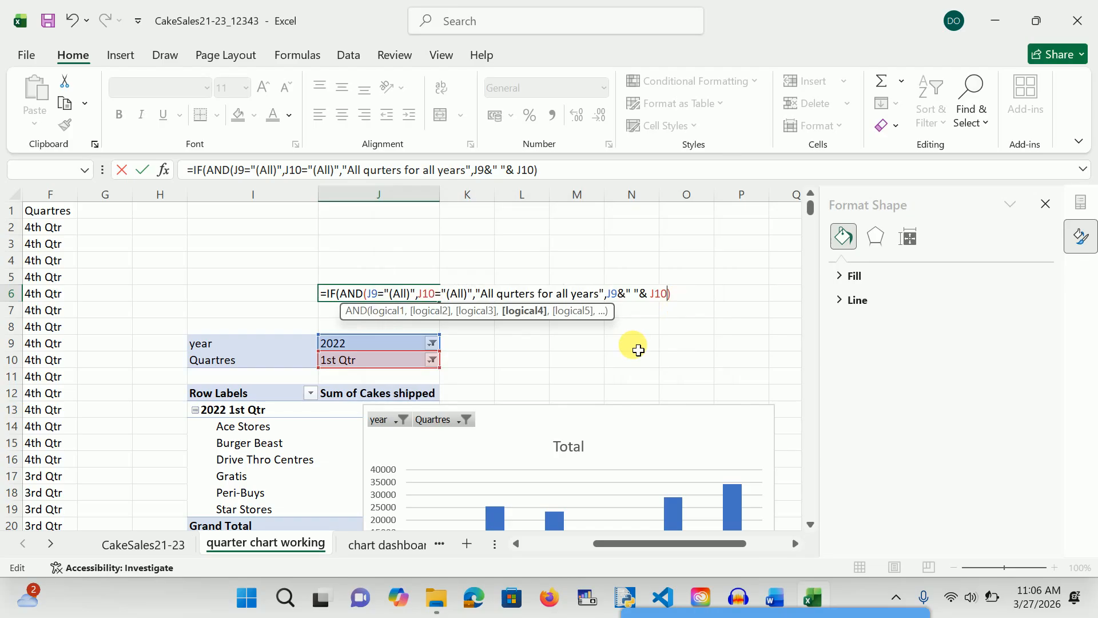
type(")")
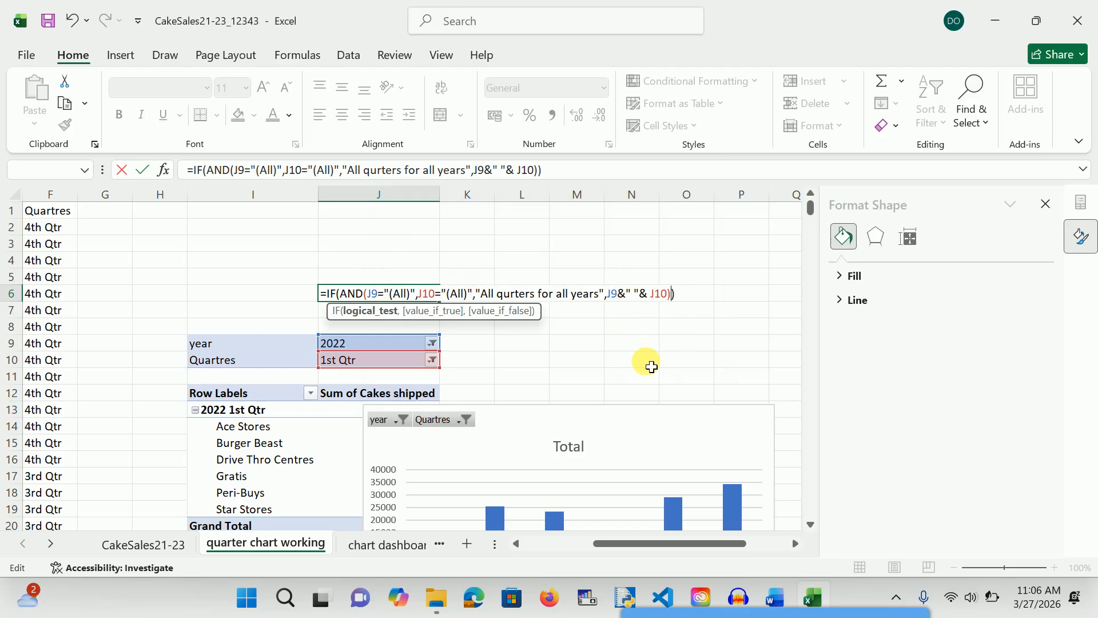
key("Return")
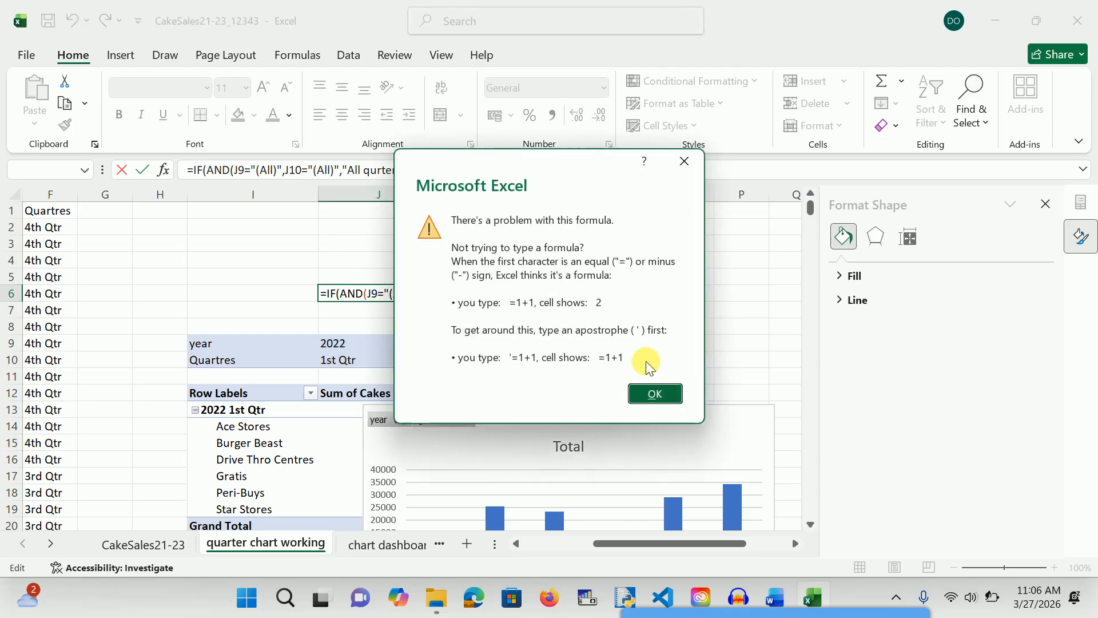
left_click(663, 392)
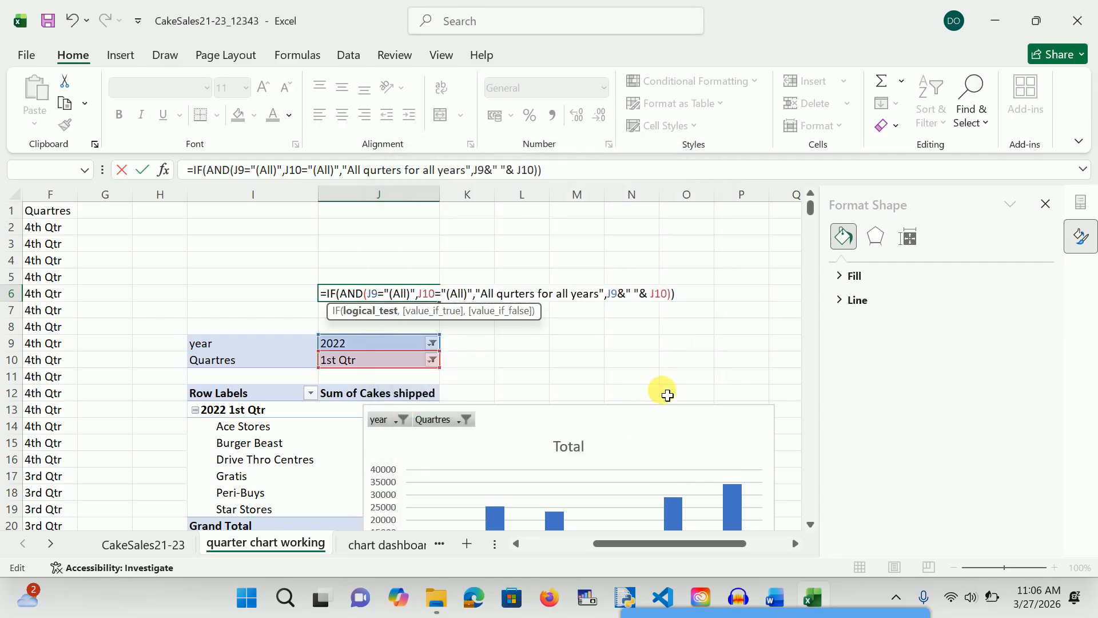
key("Return")
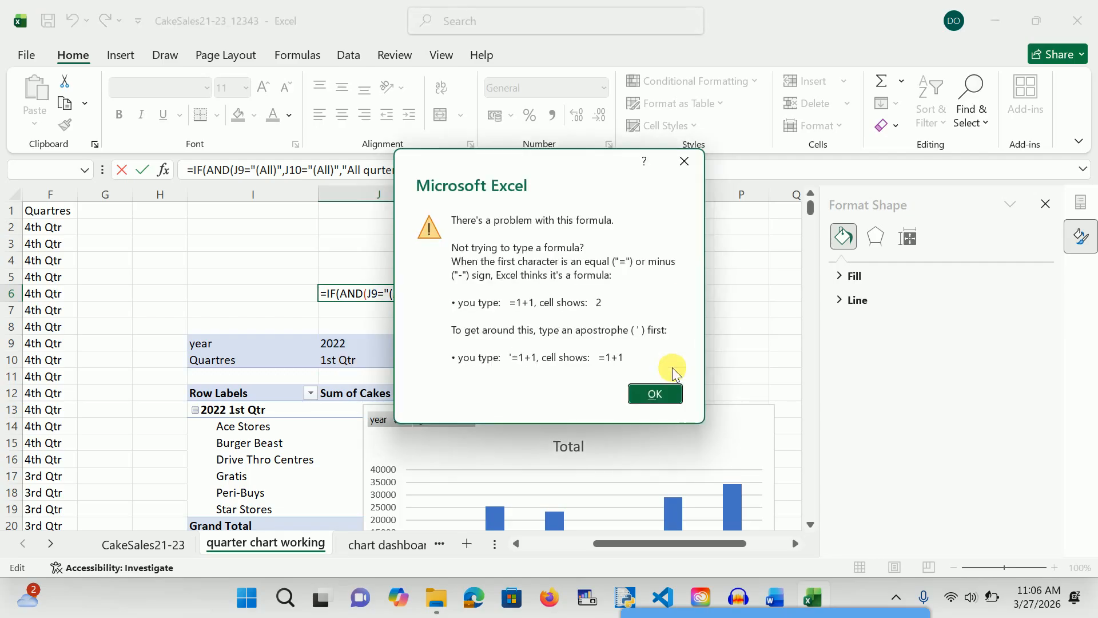
left_click(653, 393)
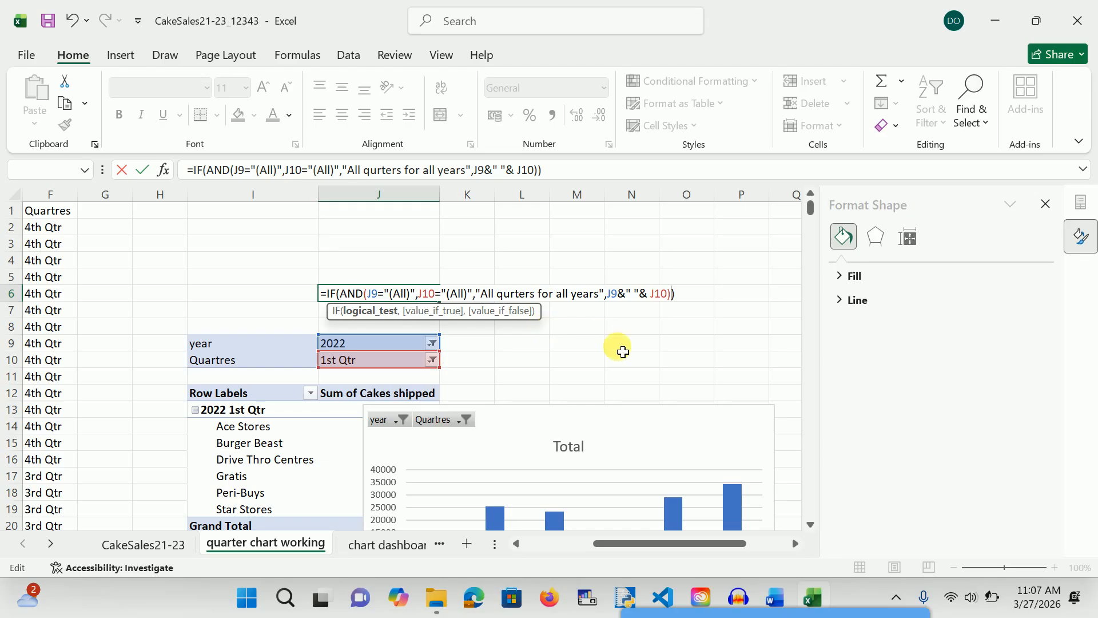
Step: Remove the trailing ')' and close AND after J10="(All)", so J6 shows 2022 1st Qtr
key("BackSpace")
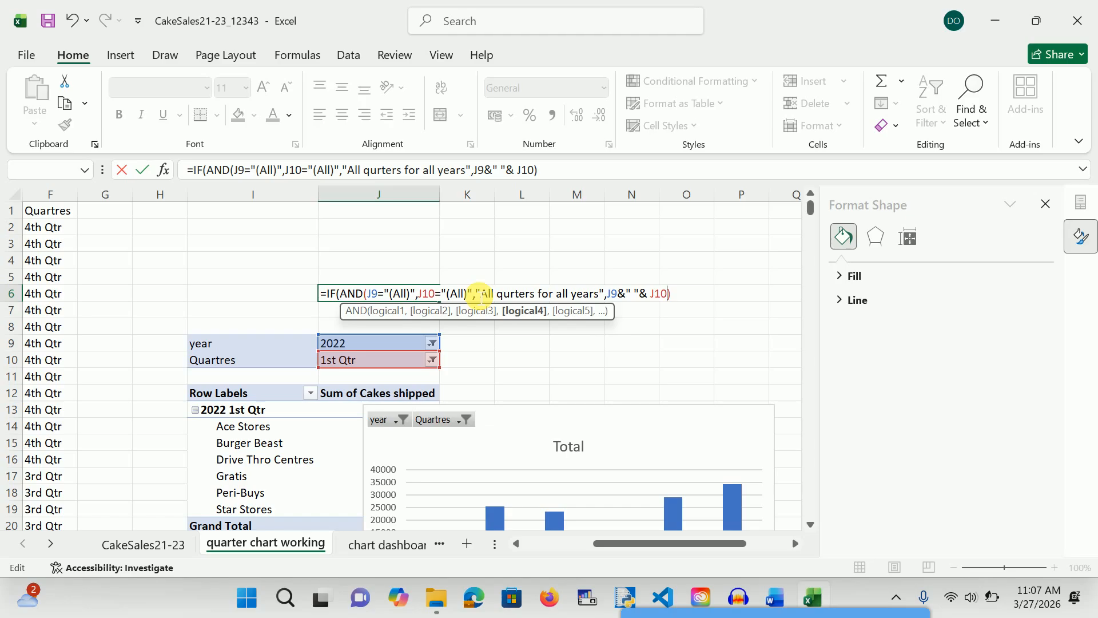
left_click(474, 294)
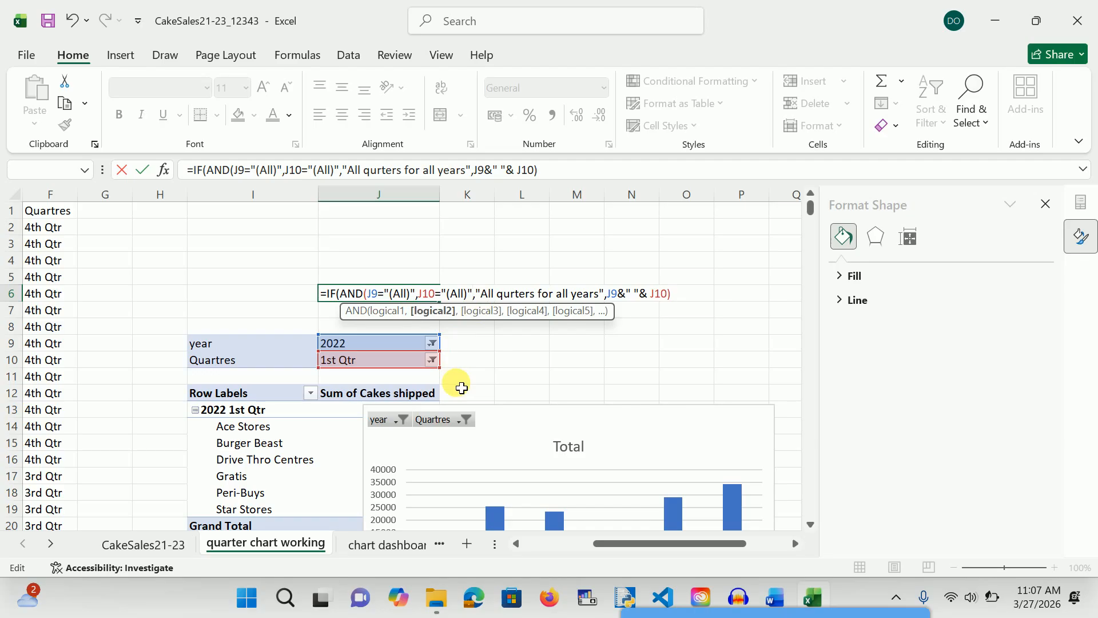
type(")")
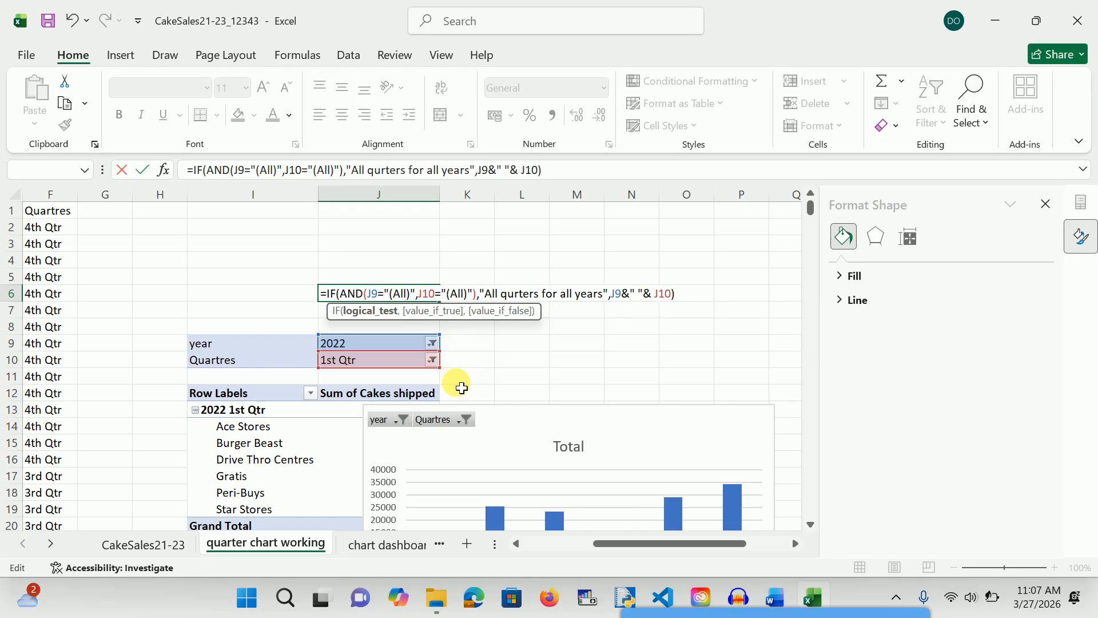
key("Return")
left_click(540, 343)
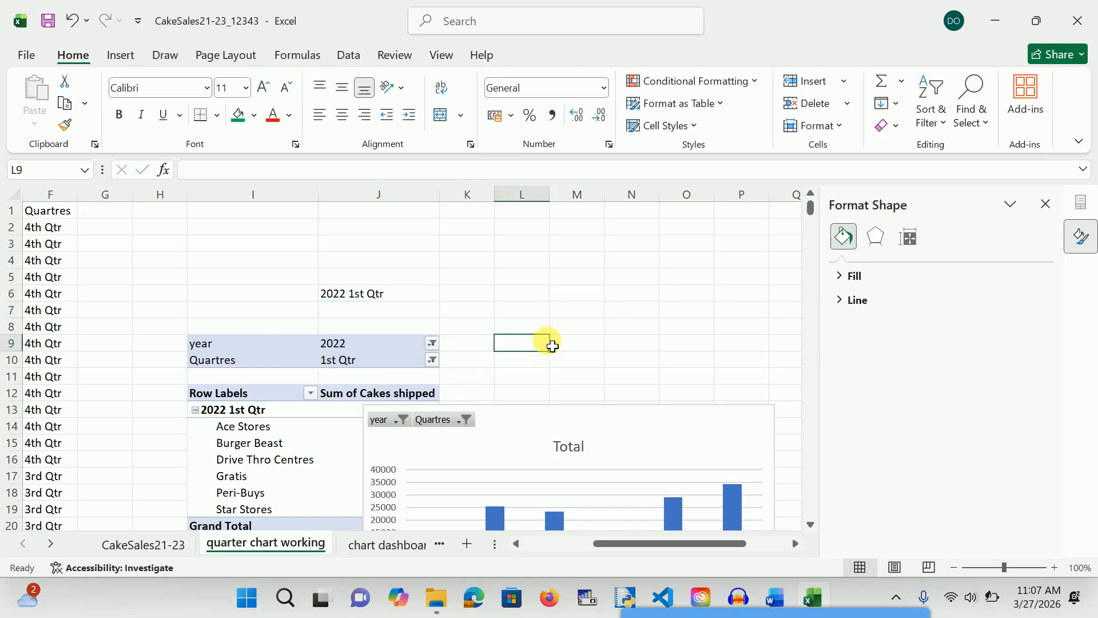
Step: Reset the J9 year and J10 Quartres filters to (All) and confirm J6's label updates
left_click(377, 294)
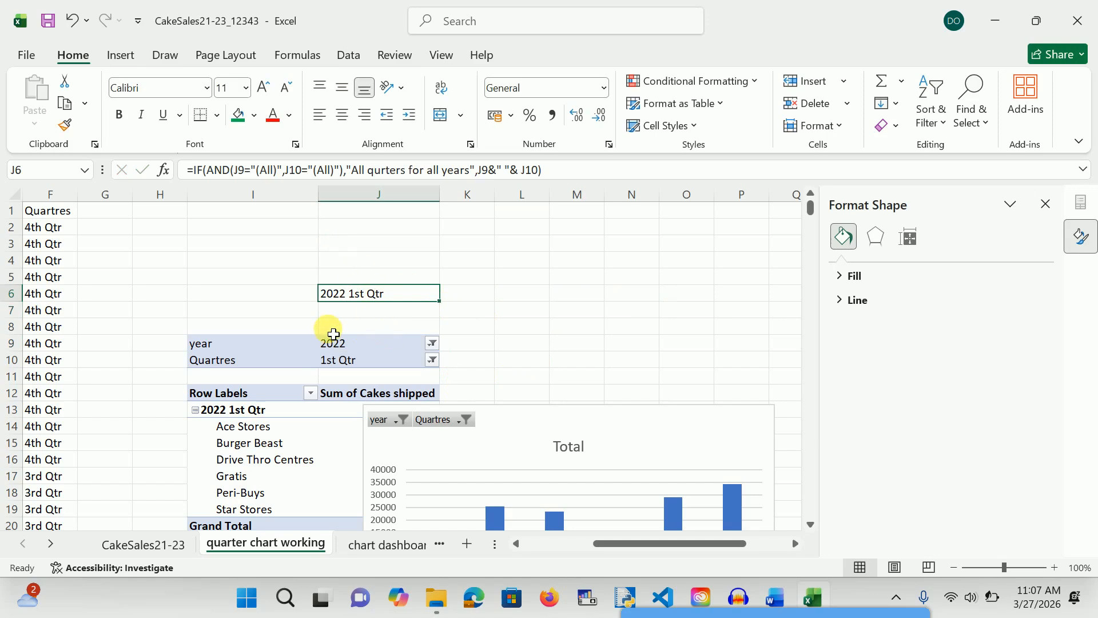
left_click(430, 344)
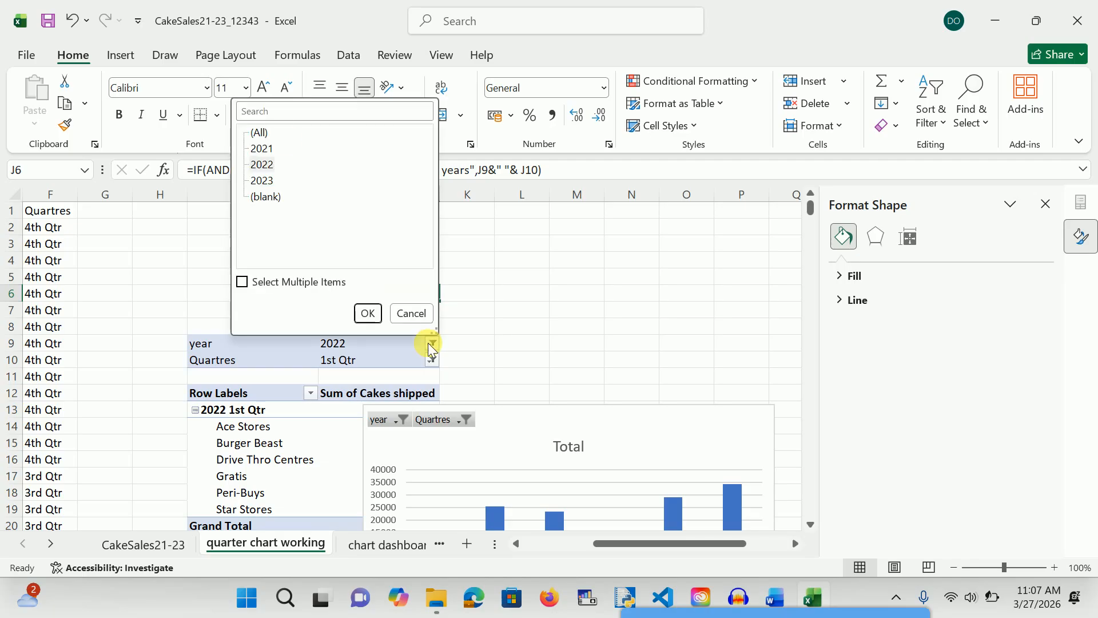
left_click(259, 133)
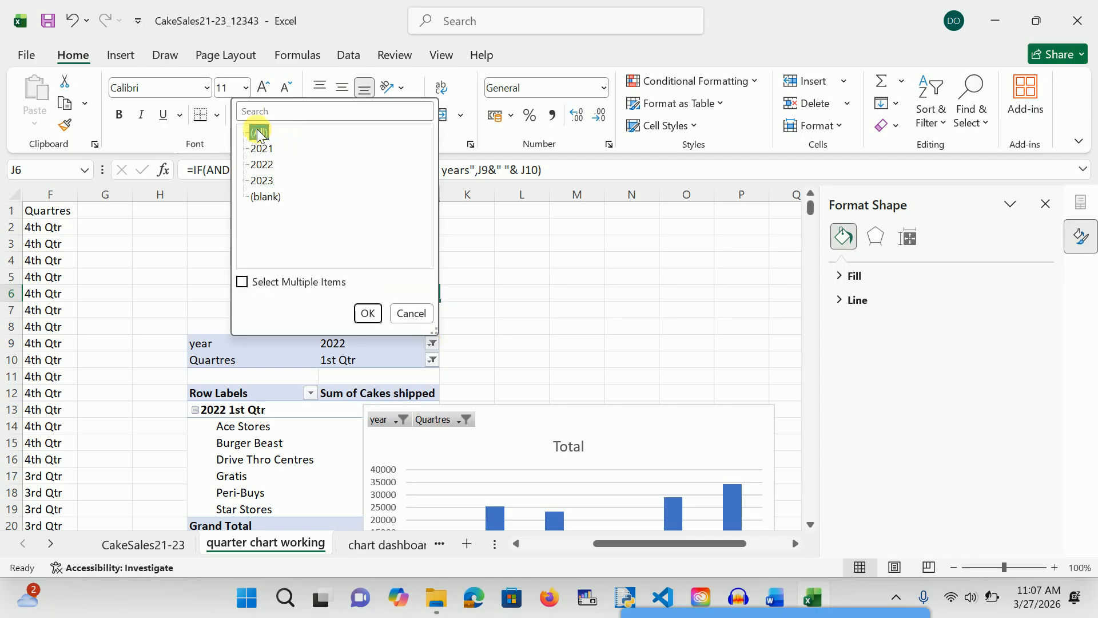
left_click(367, 312)
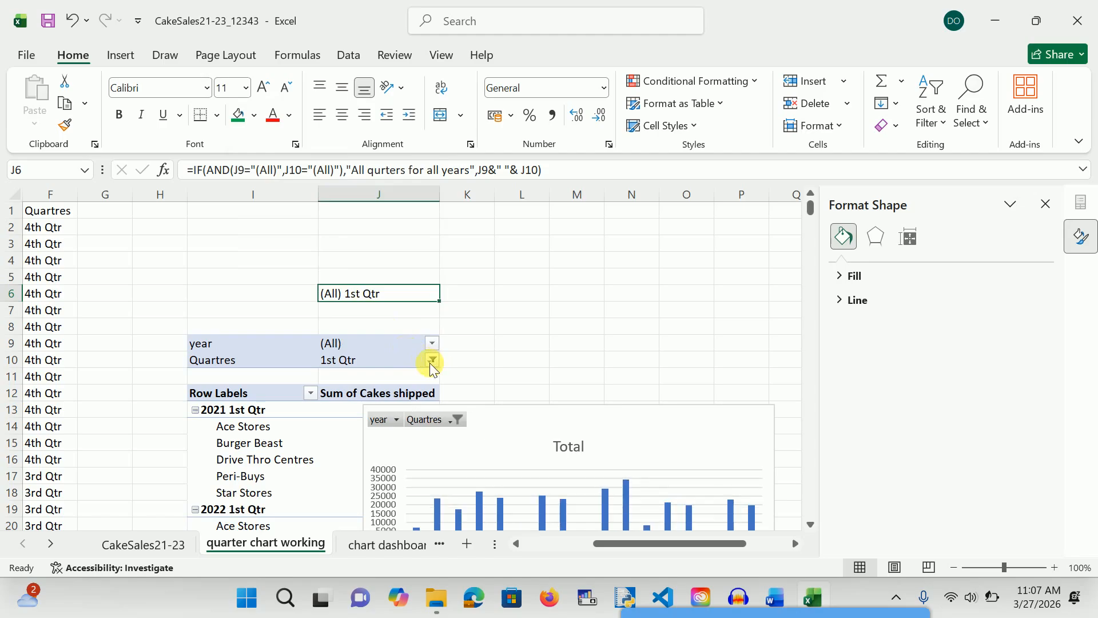
left_click(431, 361)
left_click(258, 148)
left_click(368, 330)
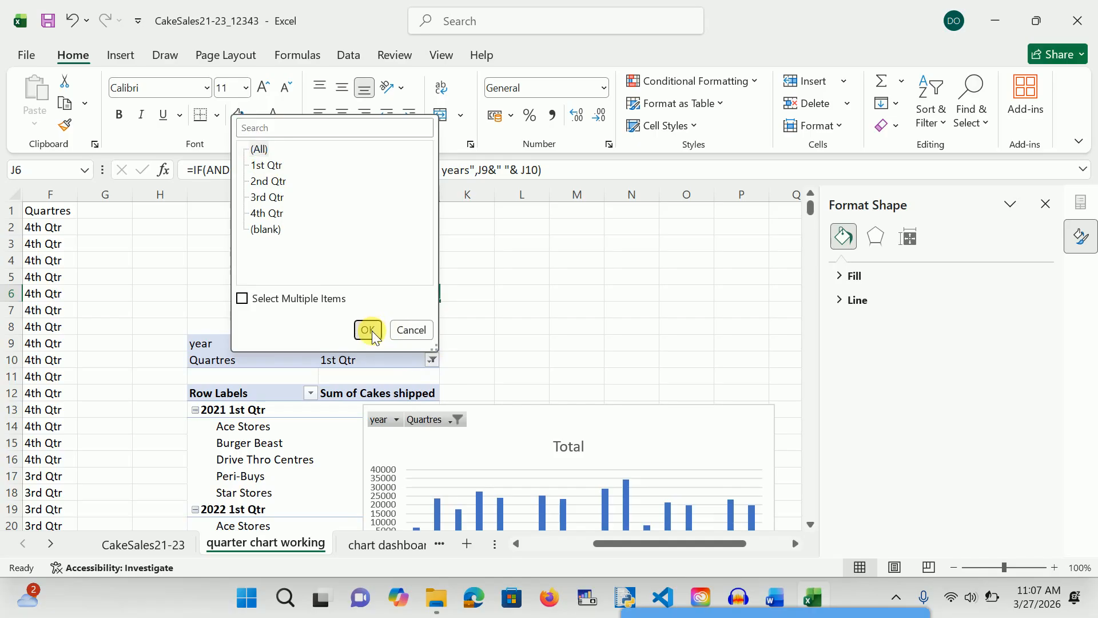
left_click(571, 353)
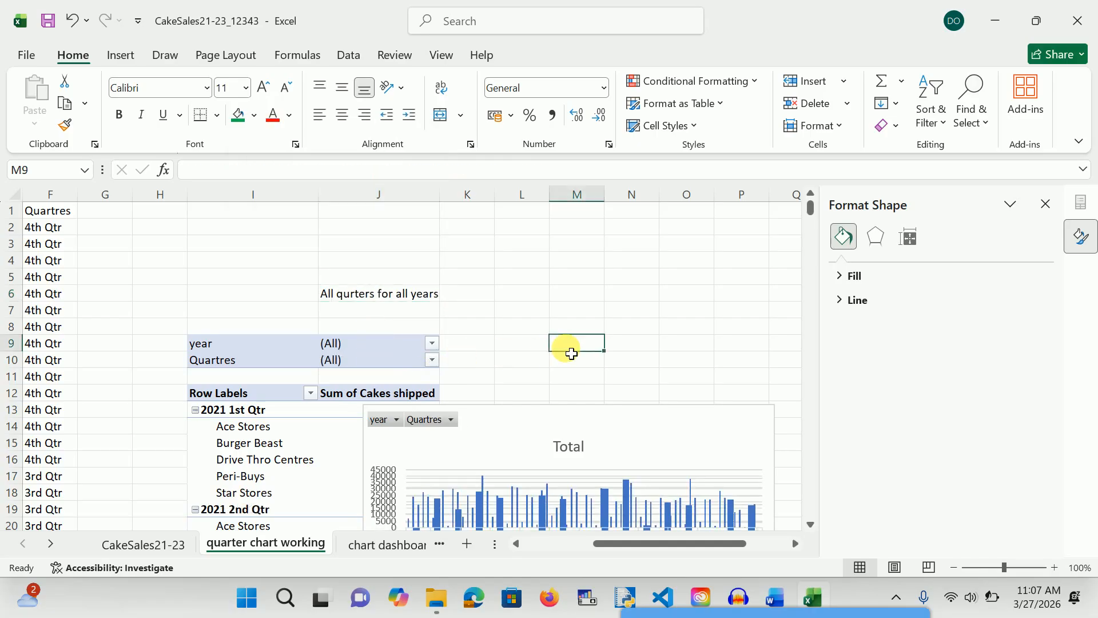
left_click(420, 304)
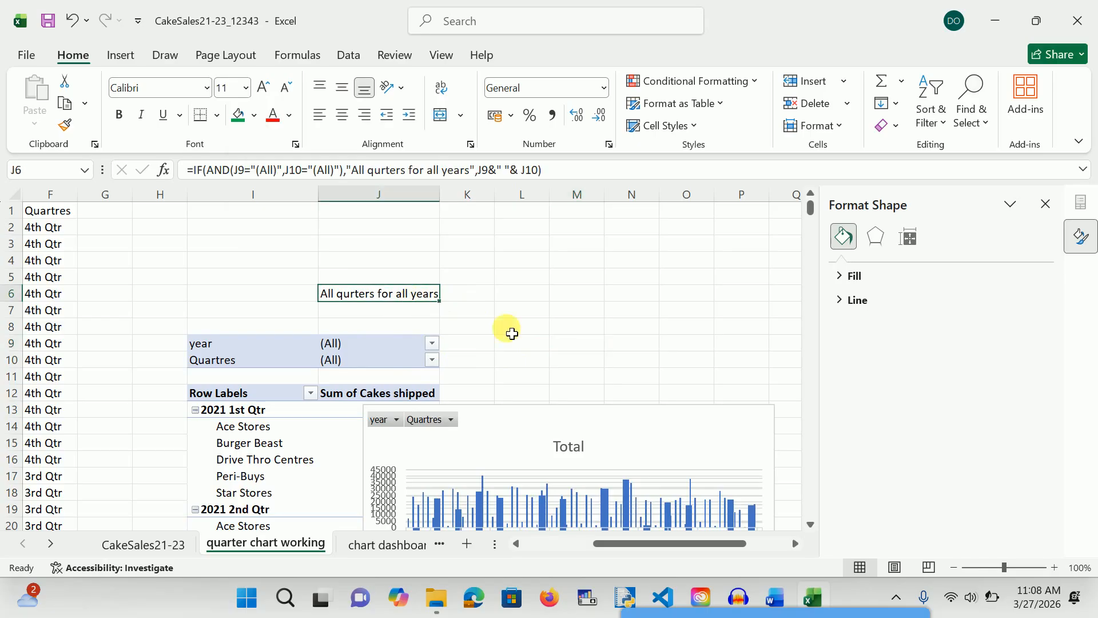
left_click(607, 395)
left_click(569, 446)
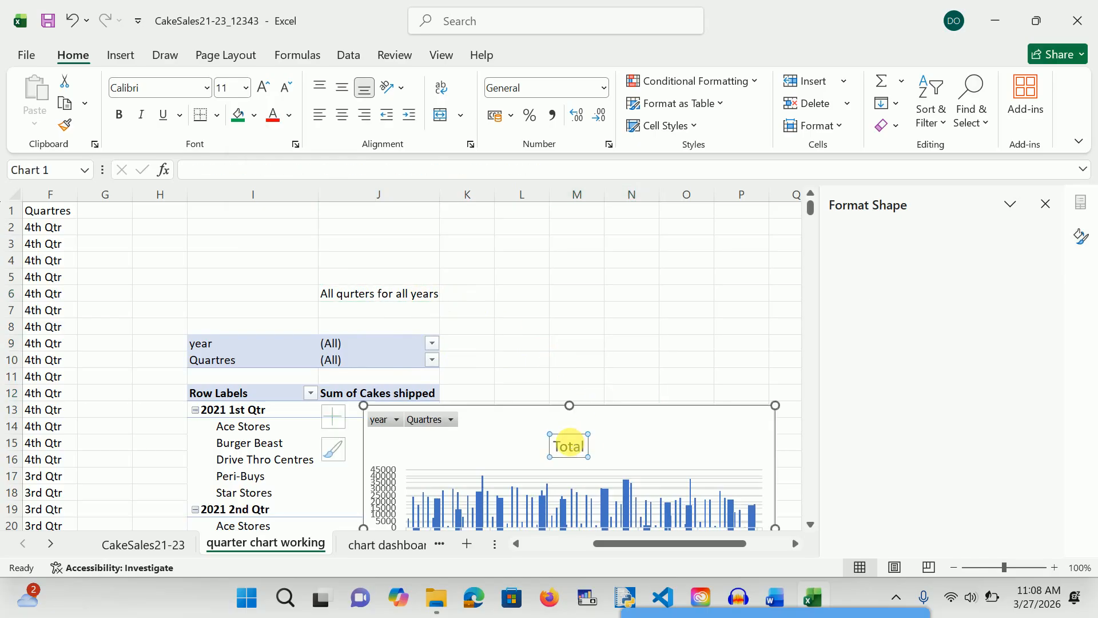
Step: Link the PivotChart title to cell J6 with =J6
left_click(246, 174)
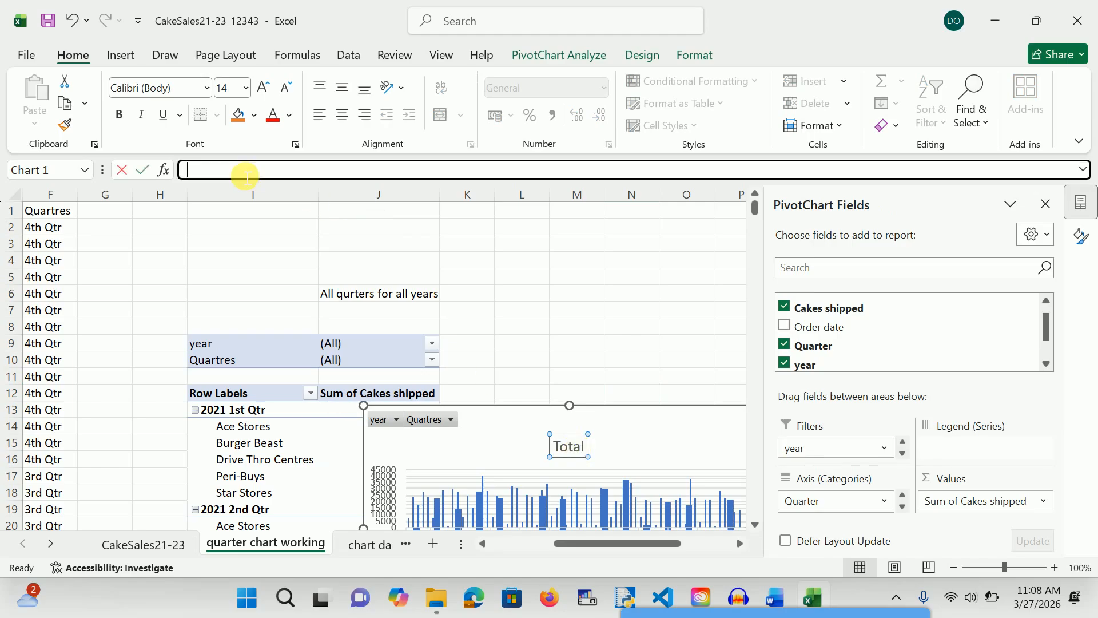
type("=")
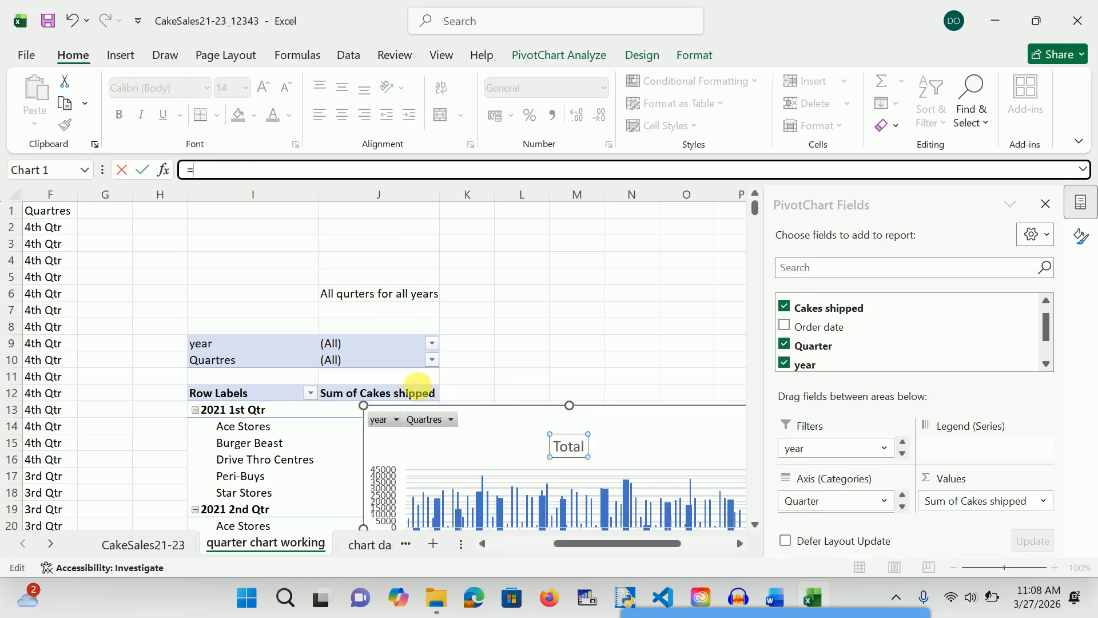
left_click(351, 295)
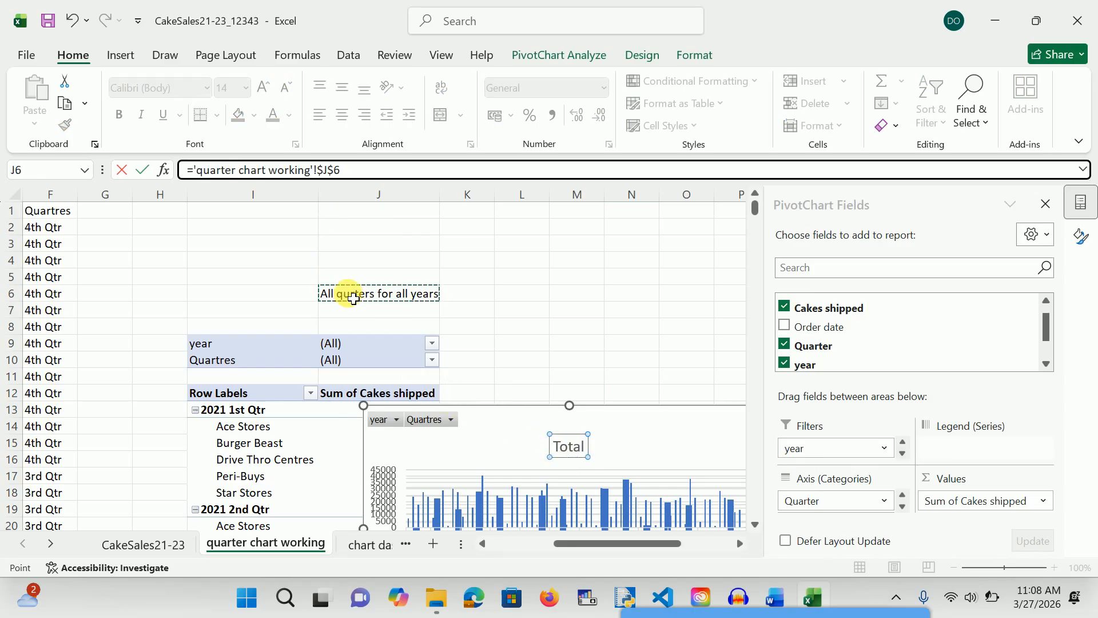
key("Return")
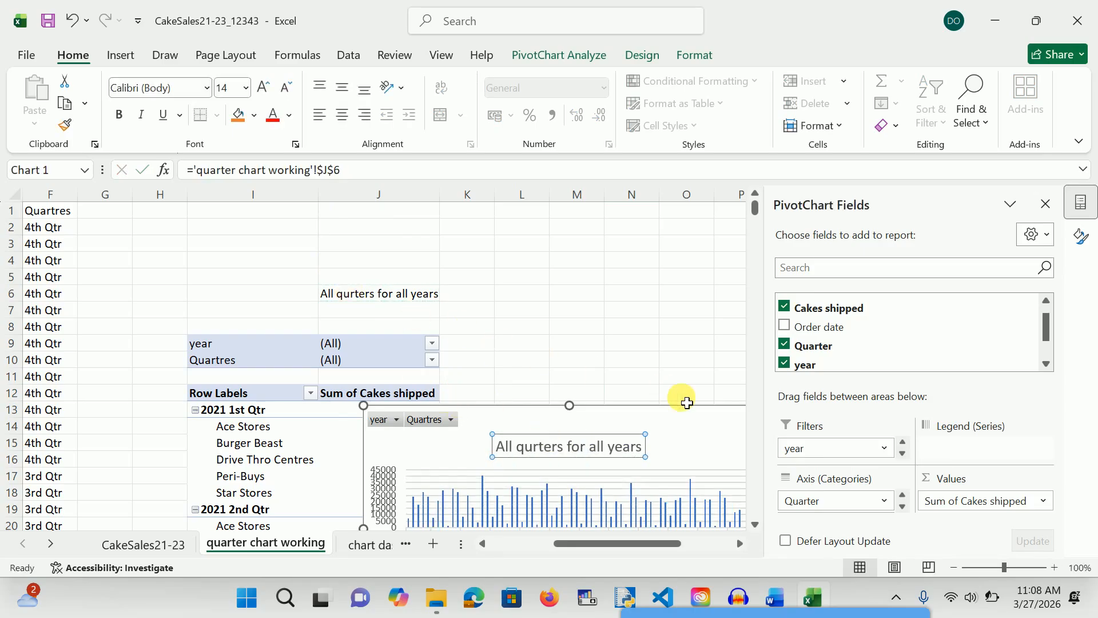
Step: Filter the chart to year 2023 and 4th Qtr
left_click(394, 422)
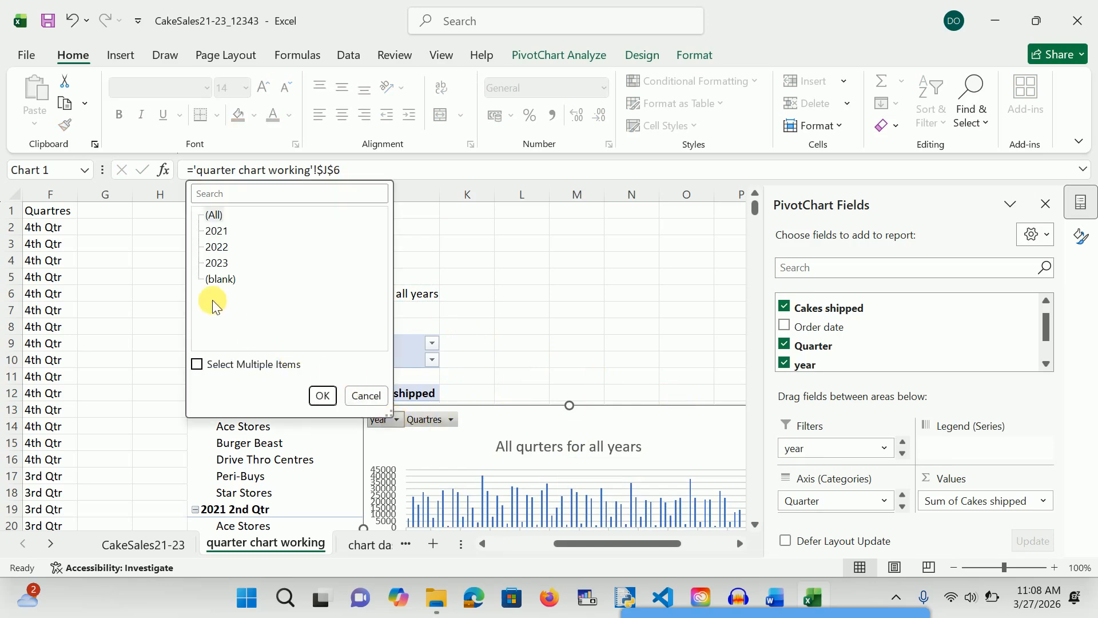
left_click(217, 262)
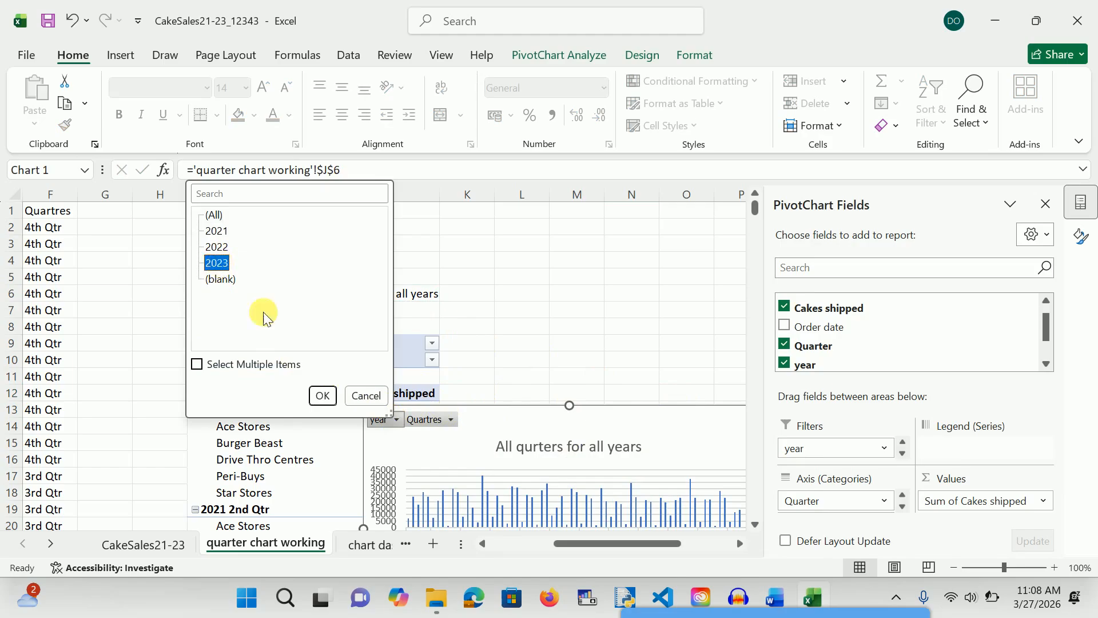
left_click(322, 395)
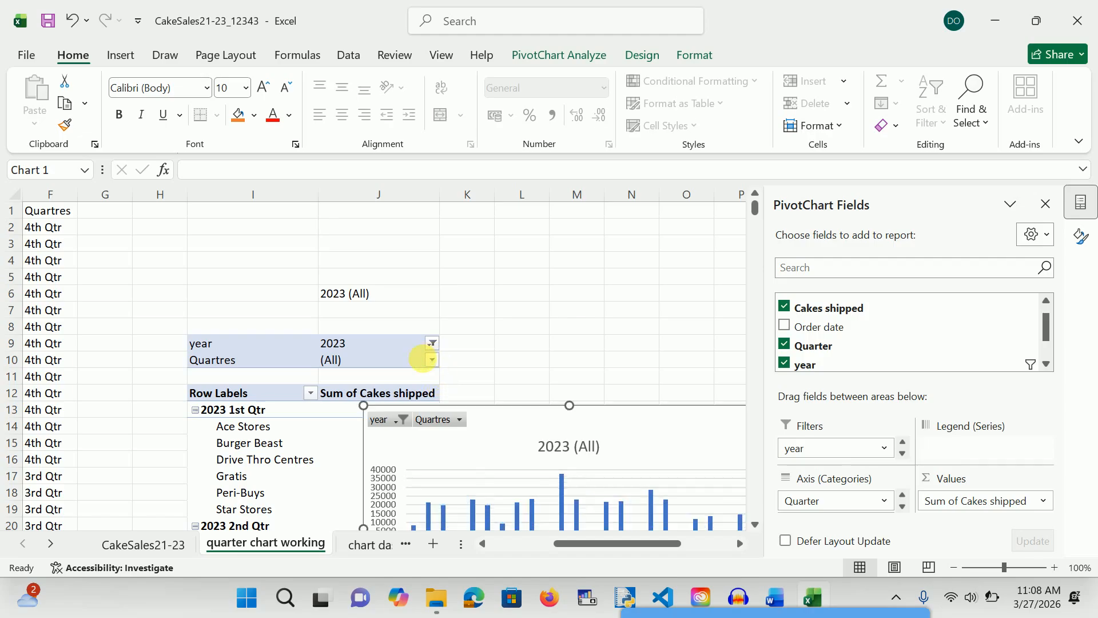
left_click(460, 421)
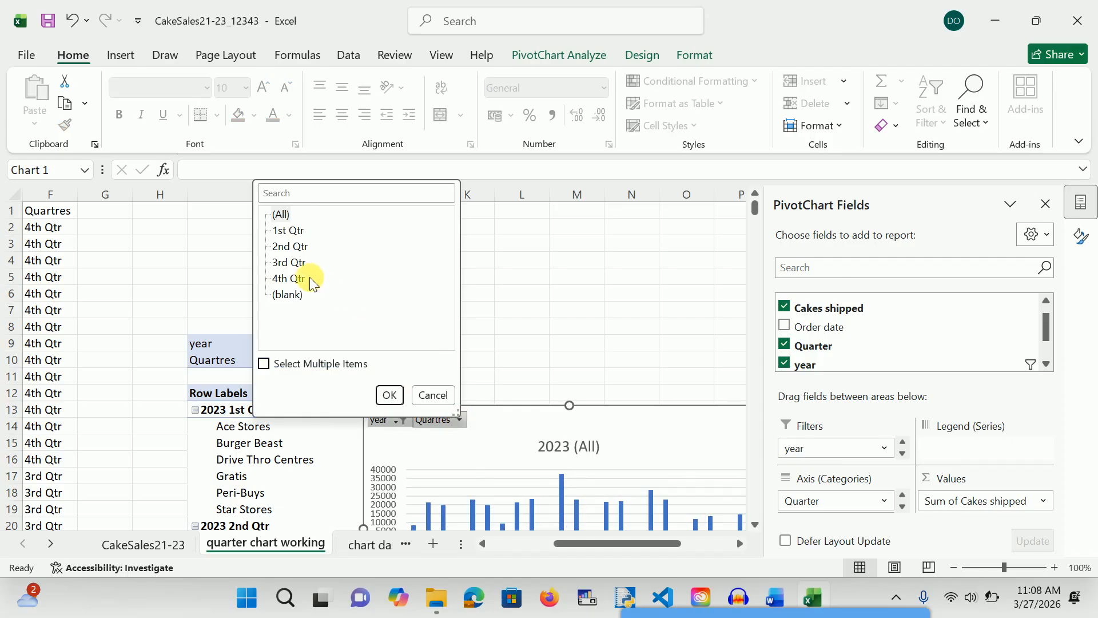
left_click(293, 279)
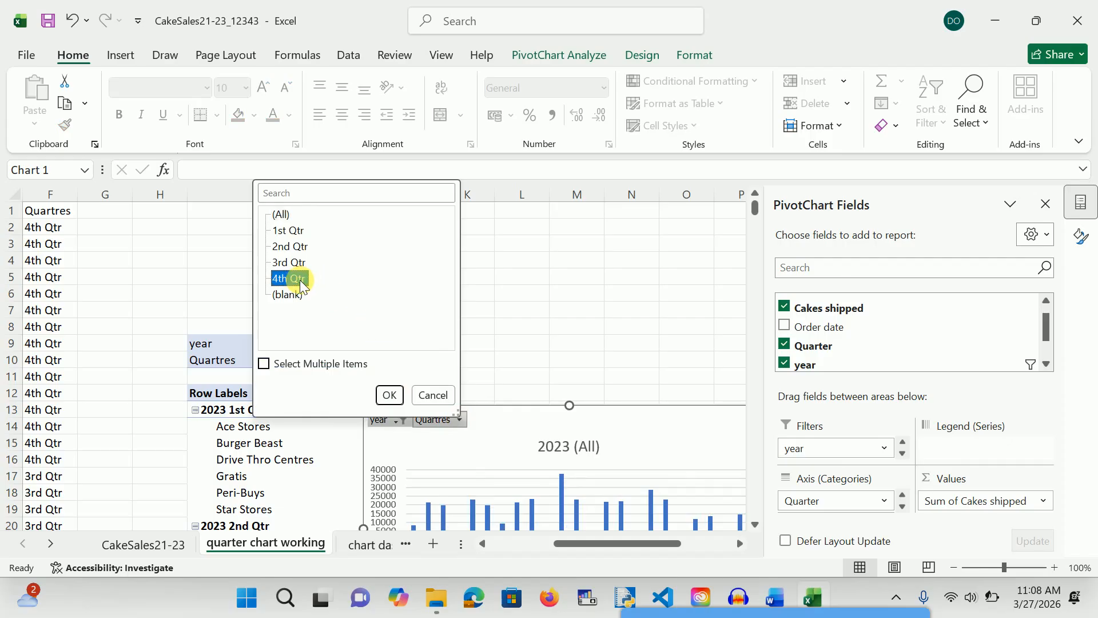
left_click(389, 394)
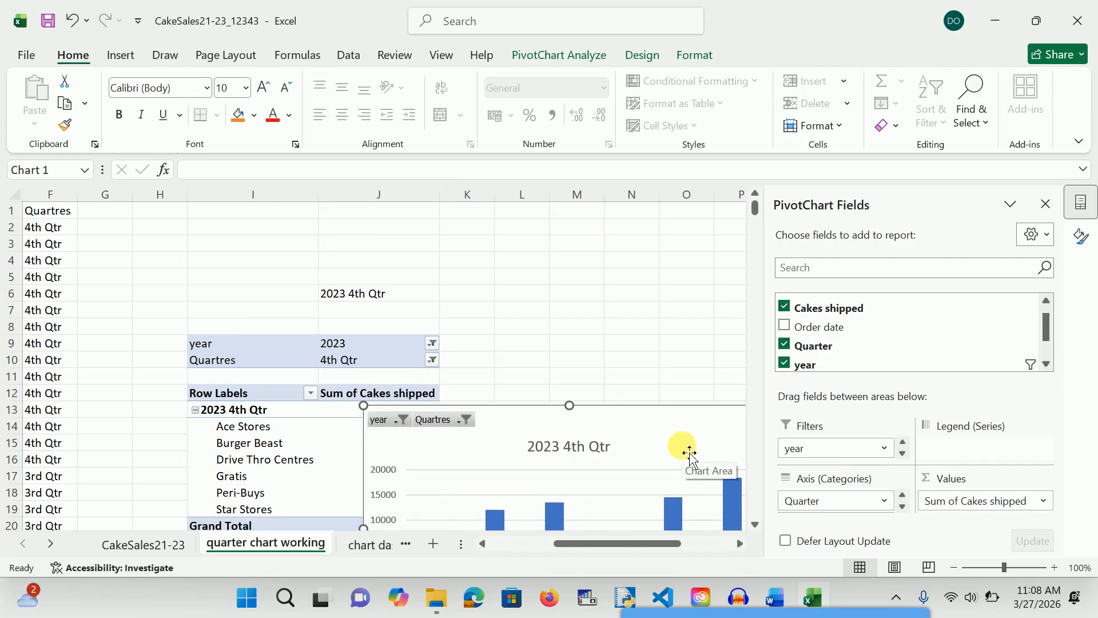
scroll(690, 459, "down", 4)
scroll(376, 367, "up", 1)
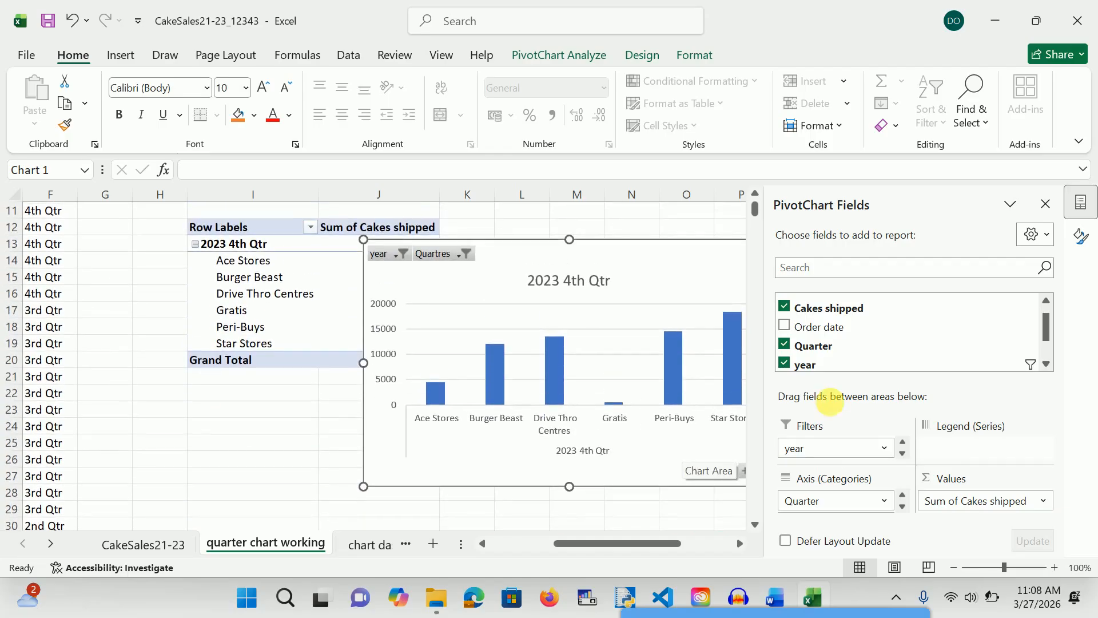
Step: Paste a copy of the PivotChart at F34 on the dashboard, under the yearly chart
right_click(669, 281)
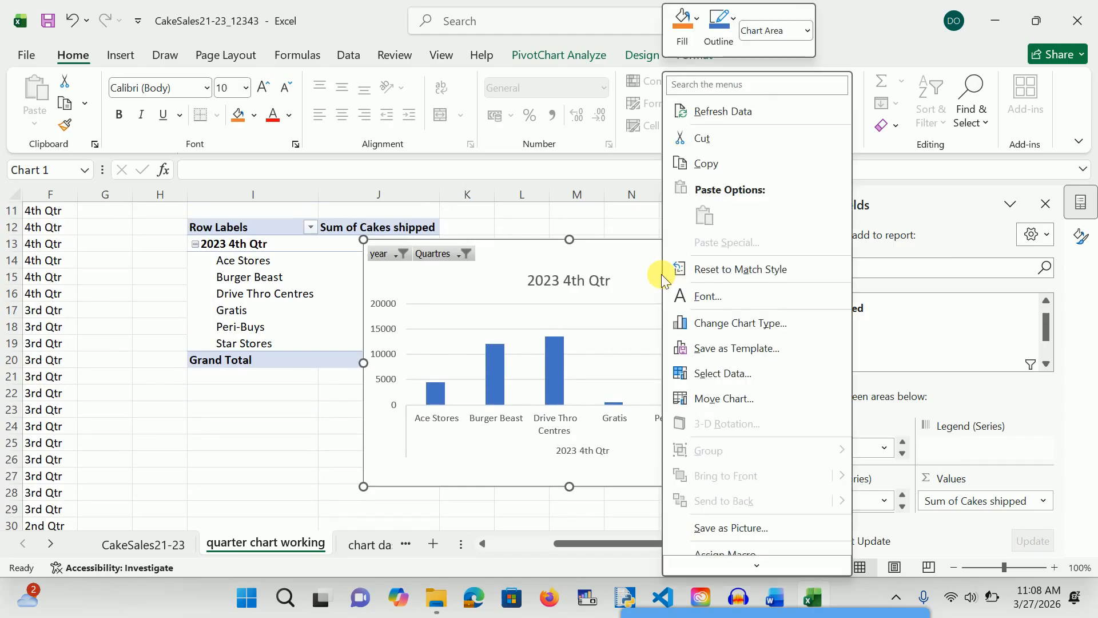
left_click(711, 166)
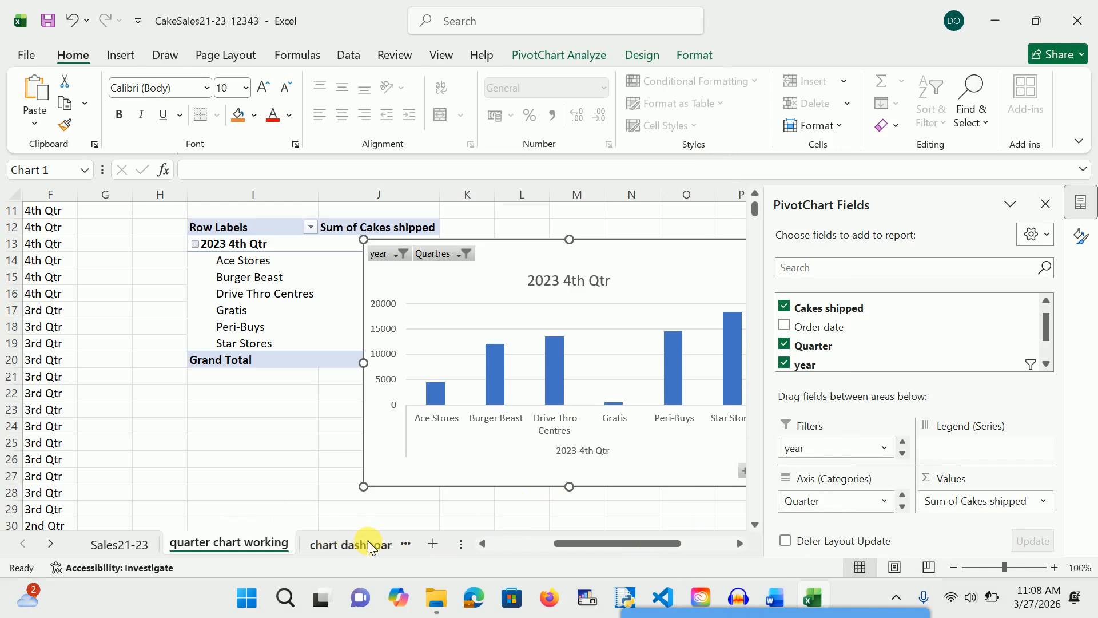
left_click(370, 545)
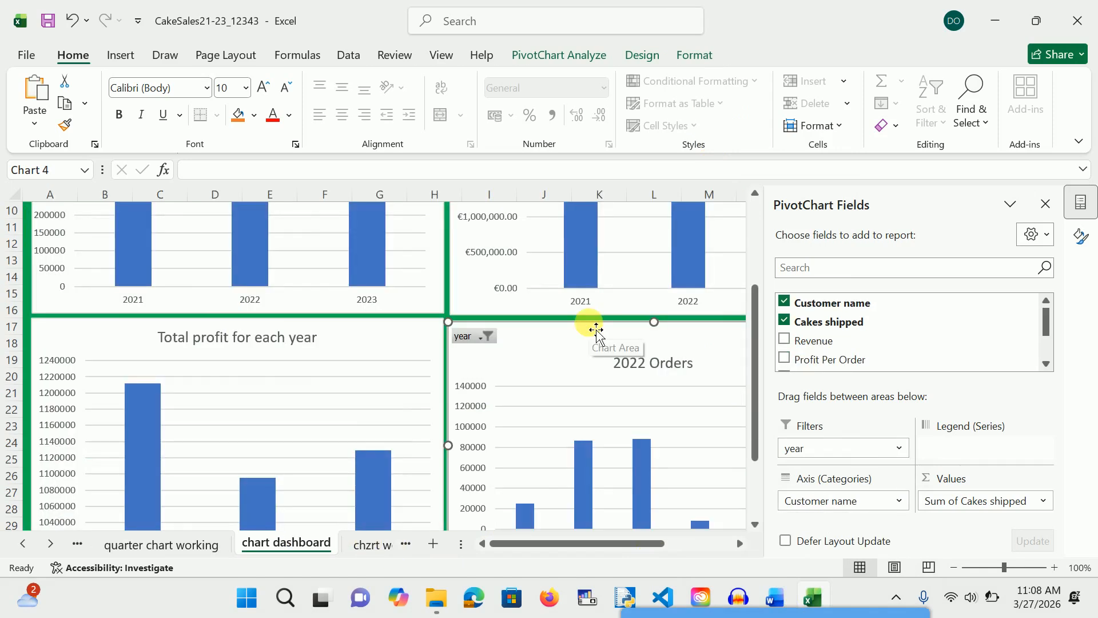
scroll(596, 330, "down", 7)
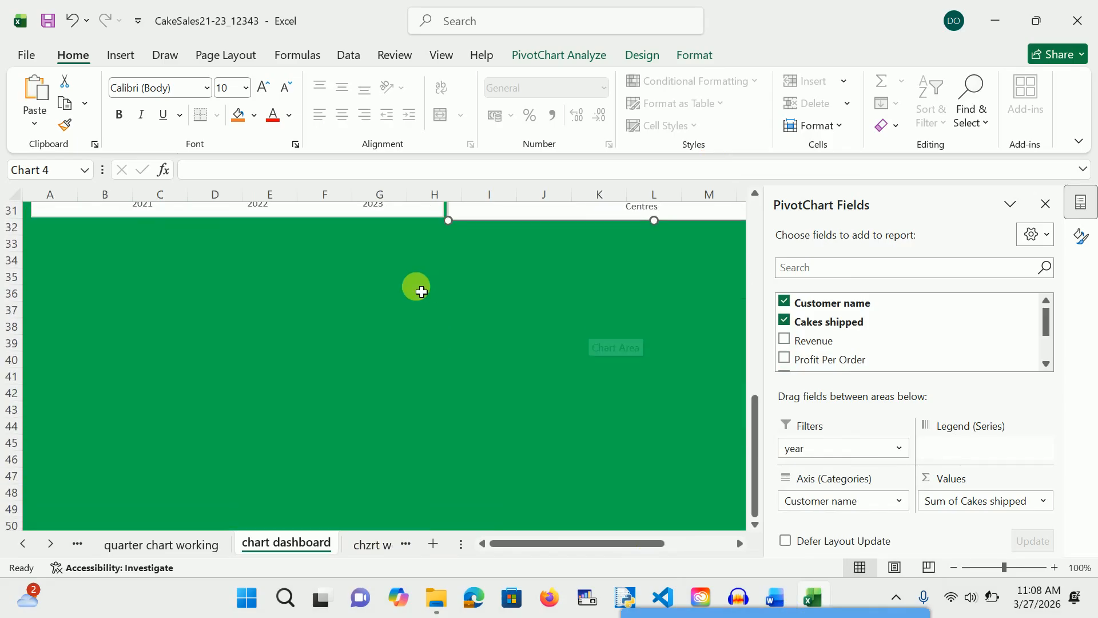
left_click(369, 282)
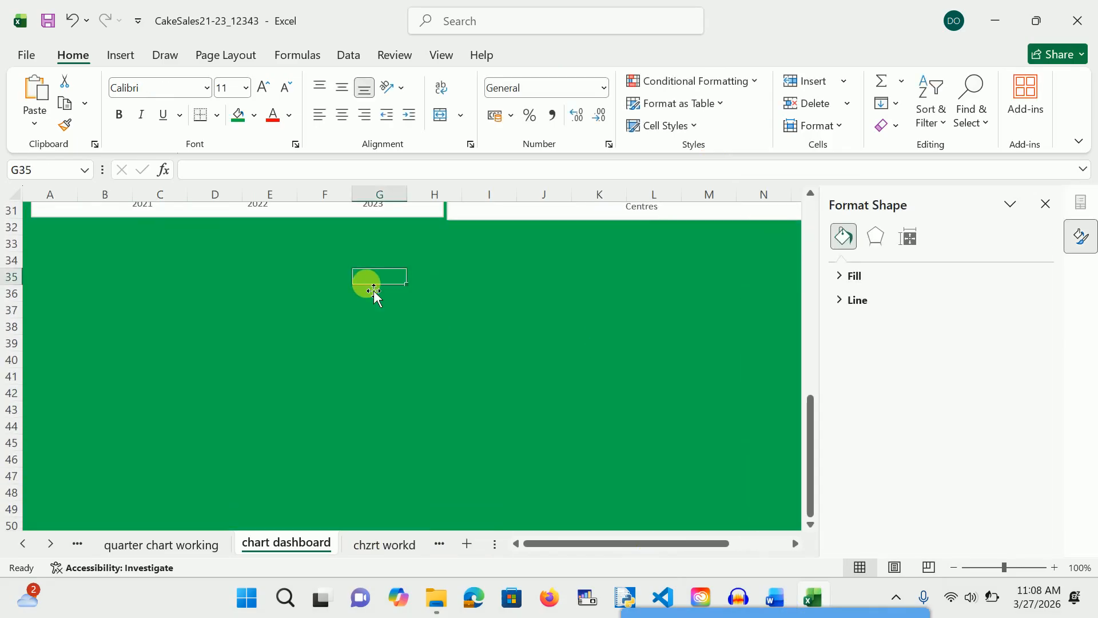
left_click(328, 257)
scroll(338, 264, "up", 1)
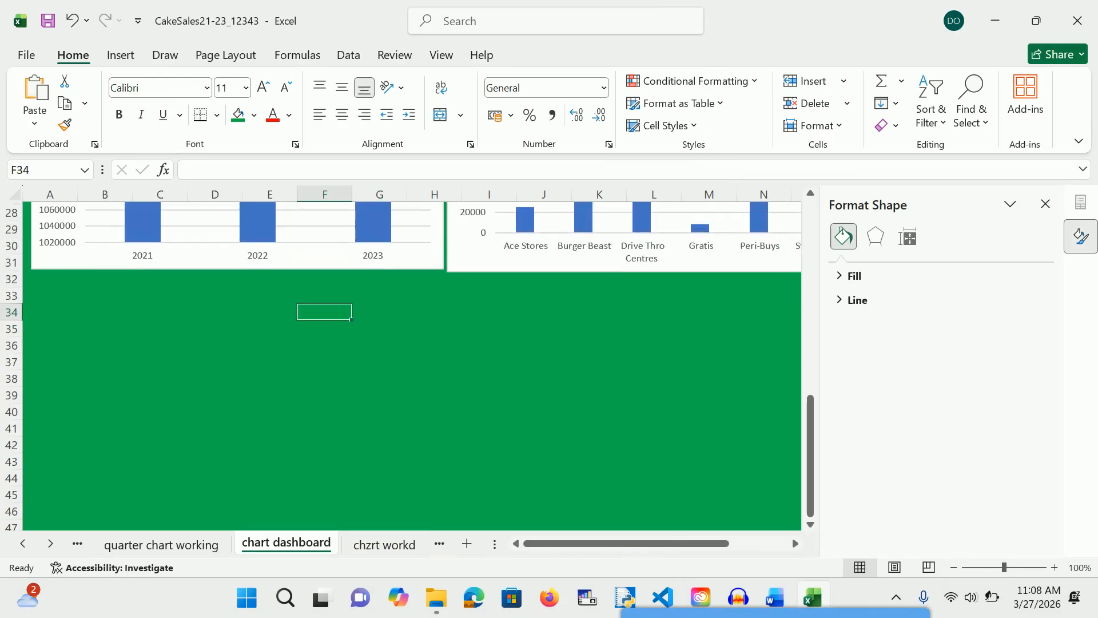
key("ctrl+v")
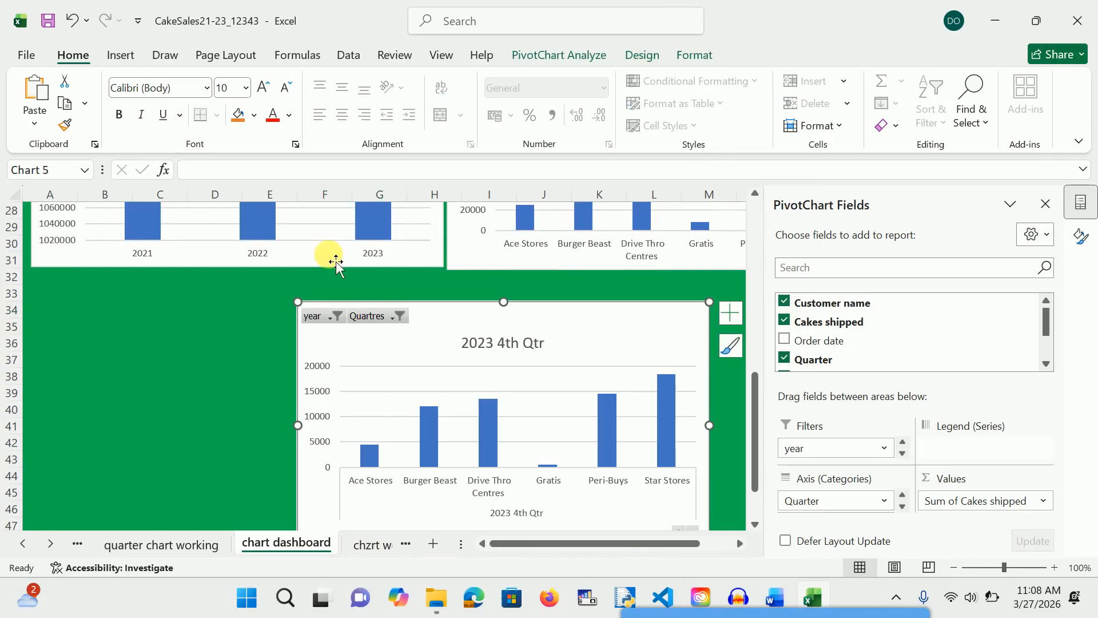
mouse_move(347, 355)
left_mouse_down()
mouse_move(277, 336)
mouse_move(166, 343)
mouse_move(171, 336)
left_mouse_up()
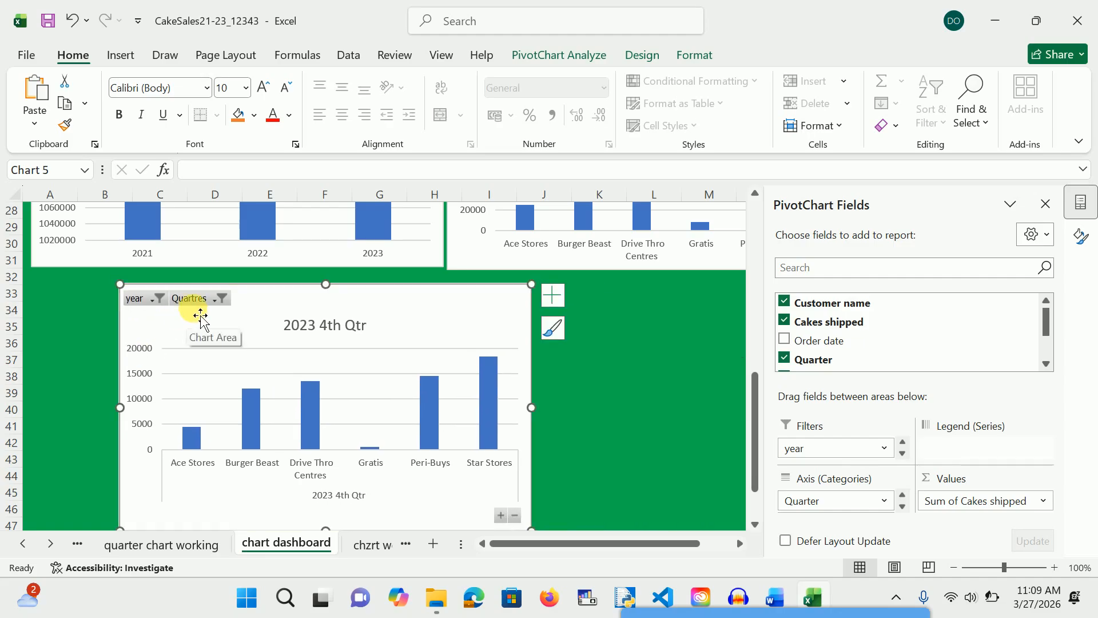
Step: Filter the pasted chart's year to 2021
left_click(155, 299)
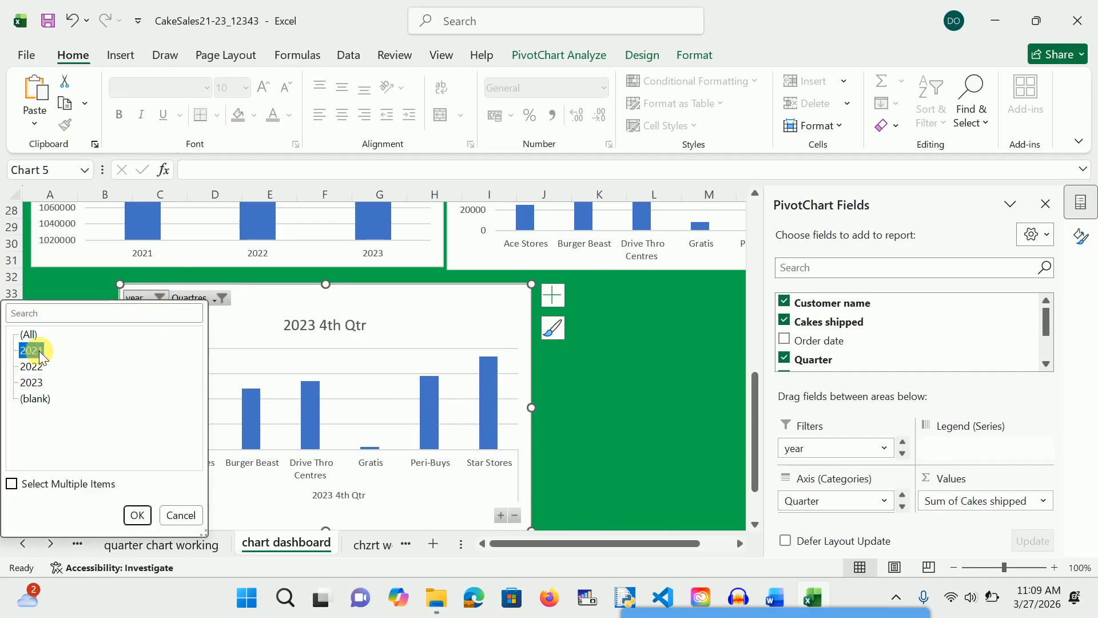
left_click(136, 514)
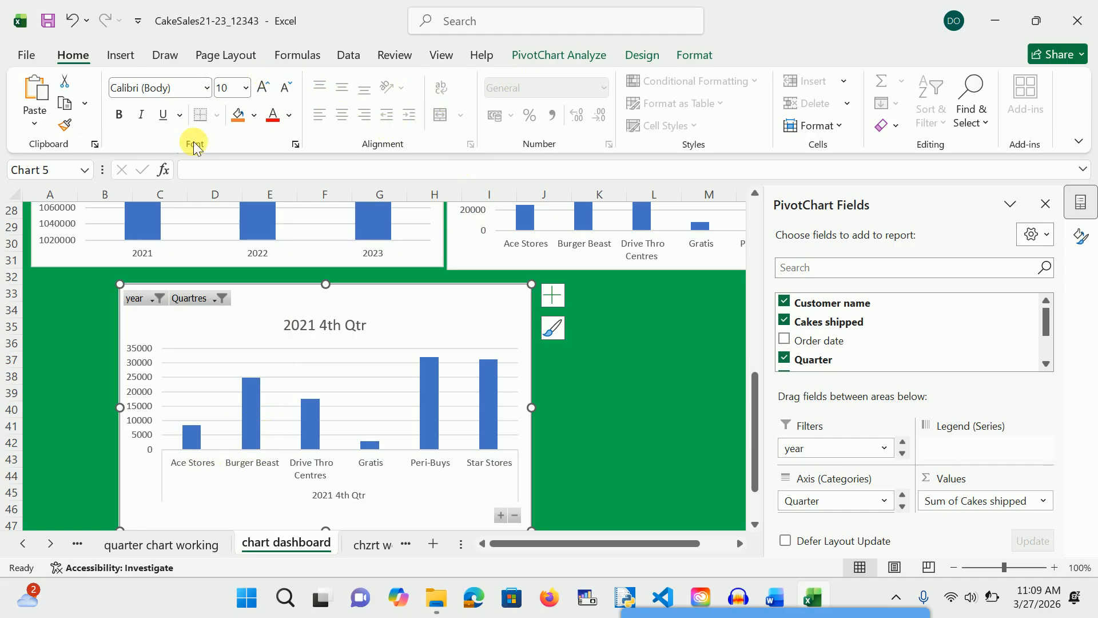
left_click(215, 299)
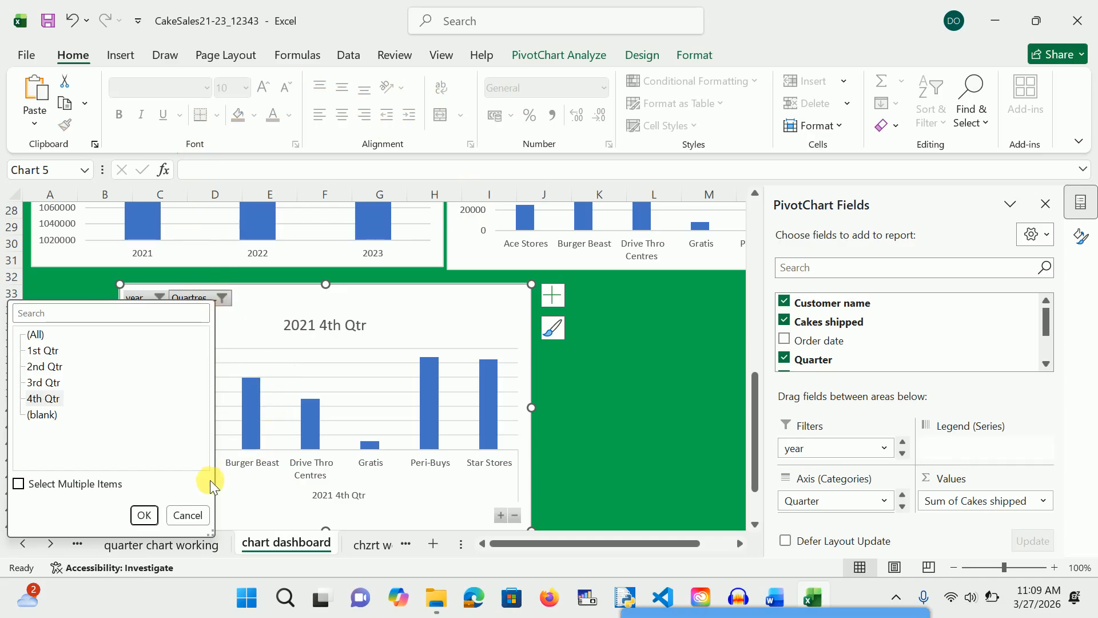
left_click(144, 515)
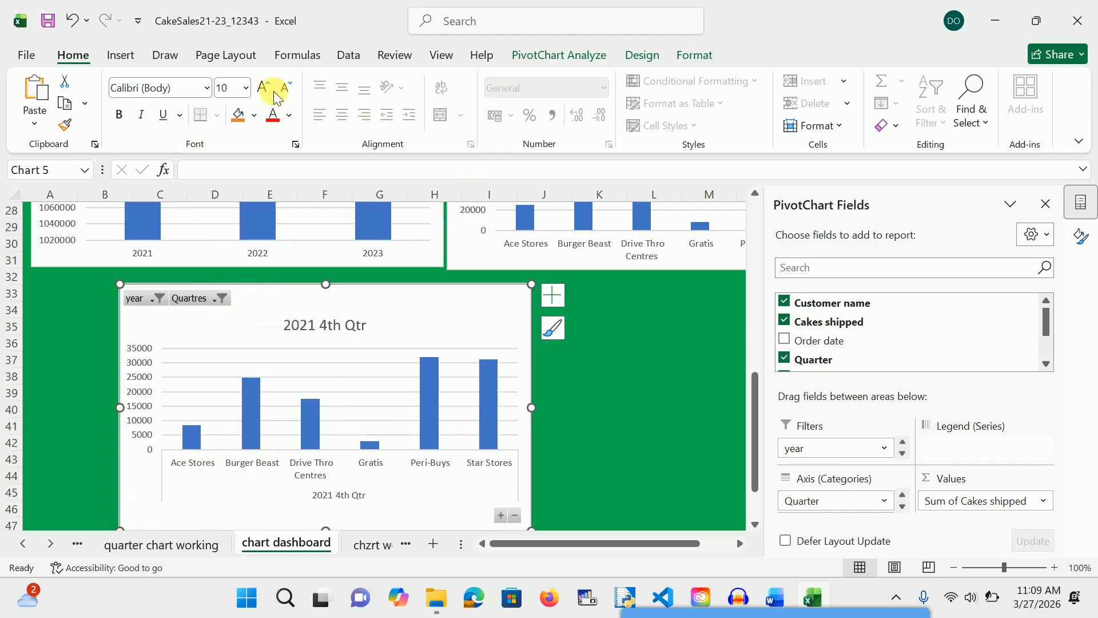
left_click(121, 56)
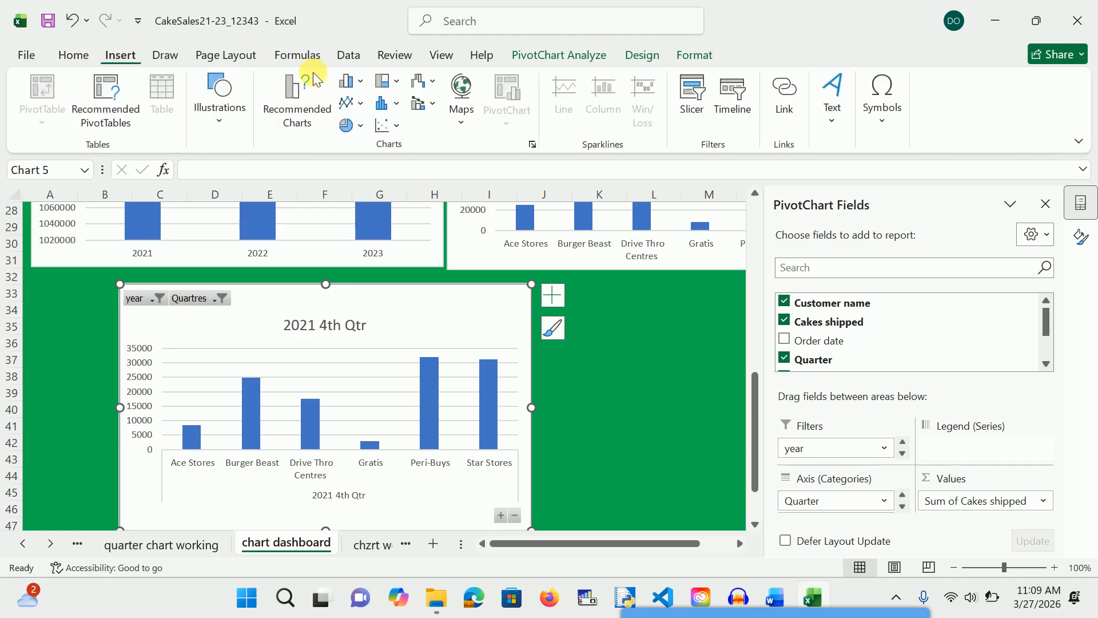
left_click(831, 130)
left_click(833, 176)
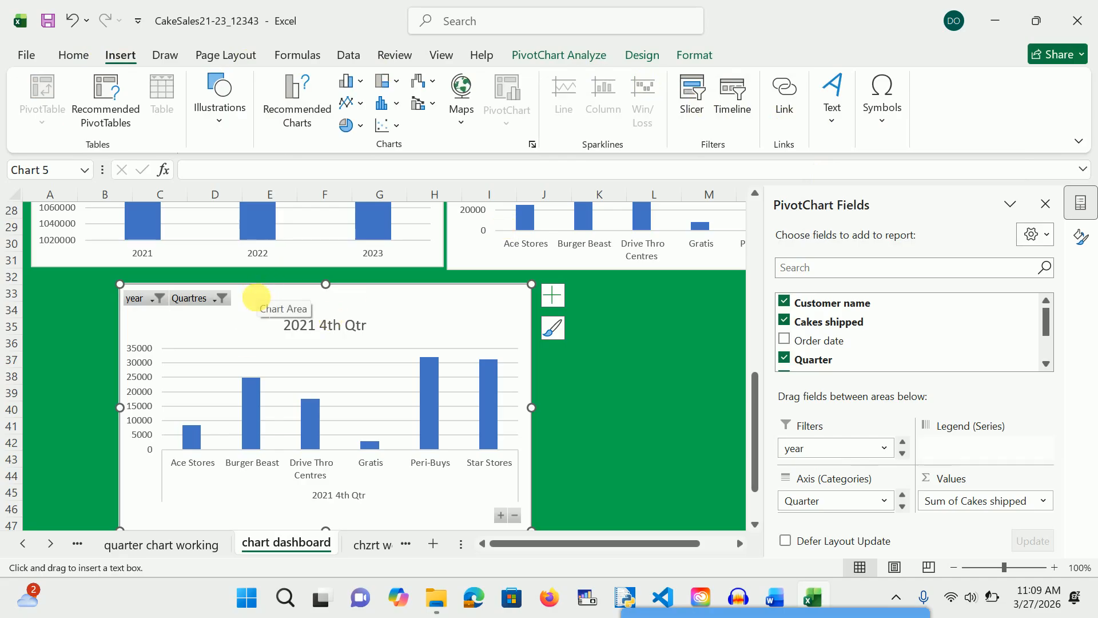
left_click_drag(246, 297, 431, 312)
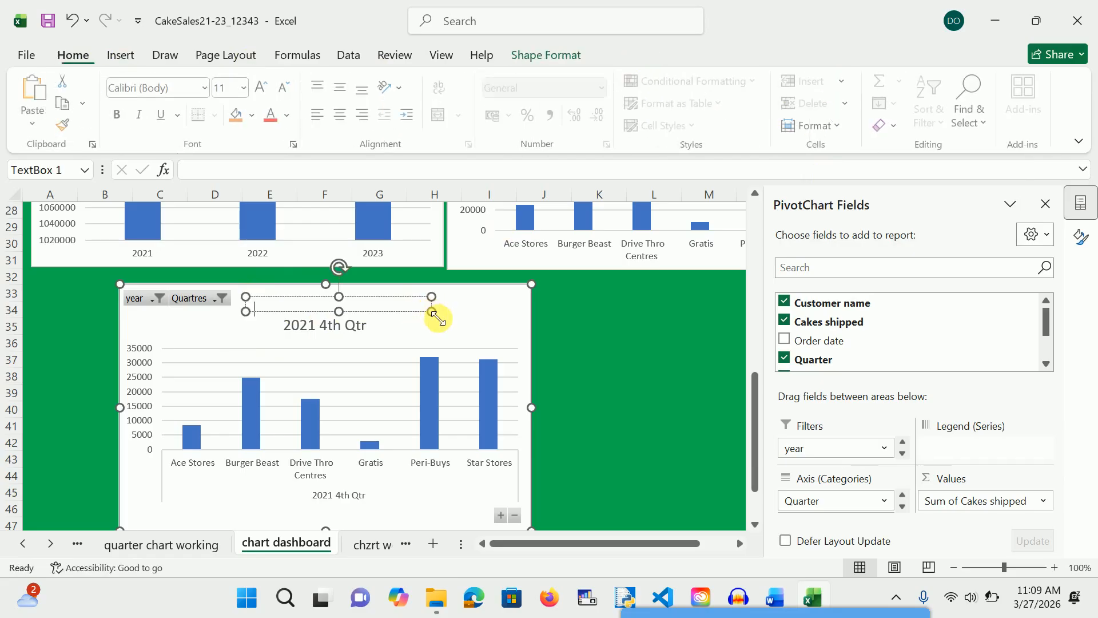
left_click_drag(338, 297, 329, 290)
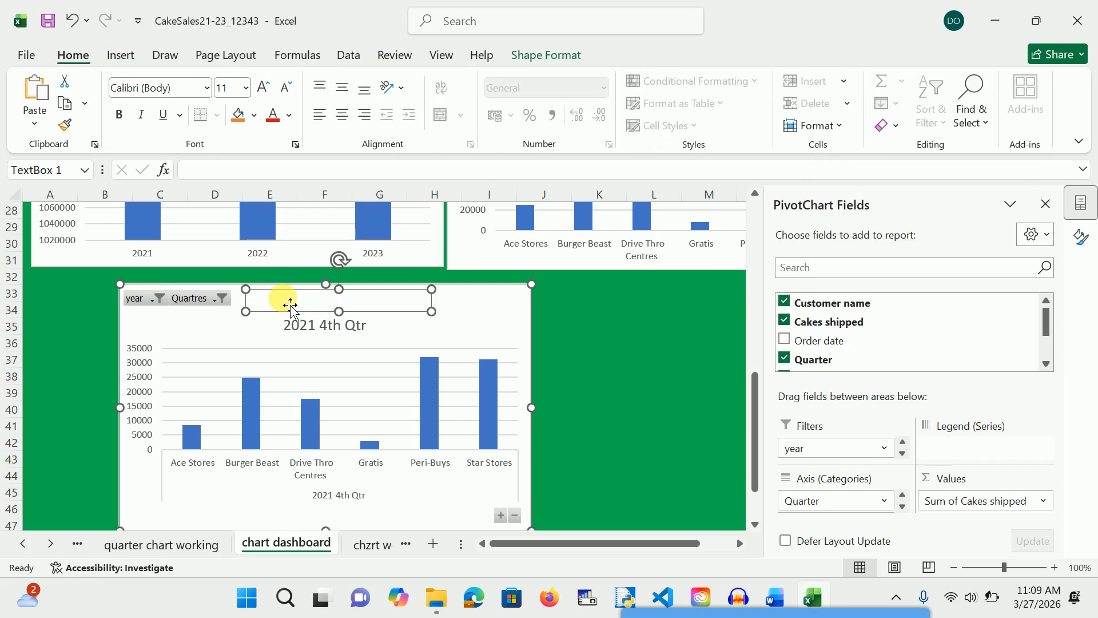
key("Delete")
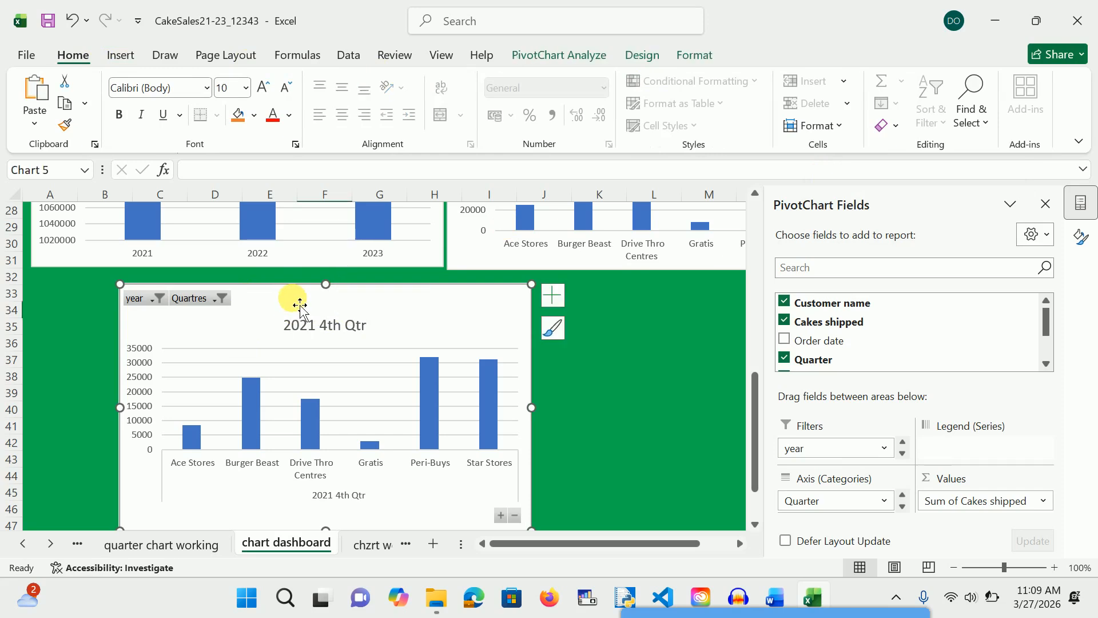
left_click_drag(397, 330, 374, 332)
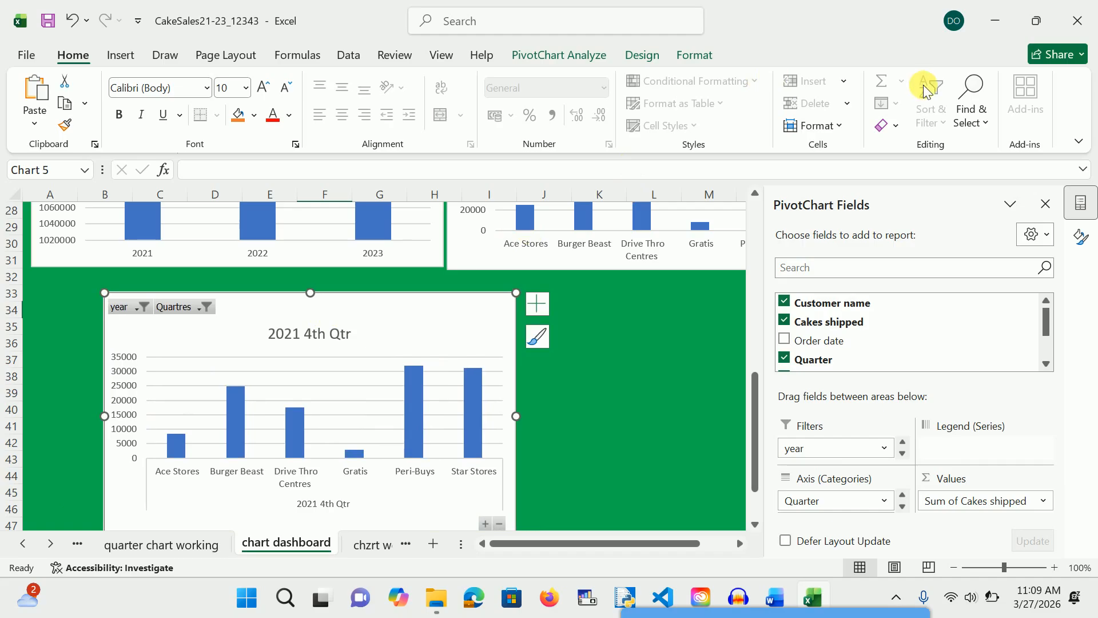
Step: Insert a text box above the chart title for the 'select year and Quarters' label
left_click(119, 54)
left_click(829, 123)
left_click(835, 184)
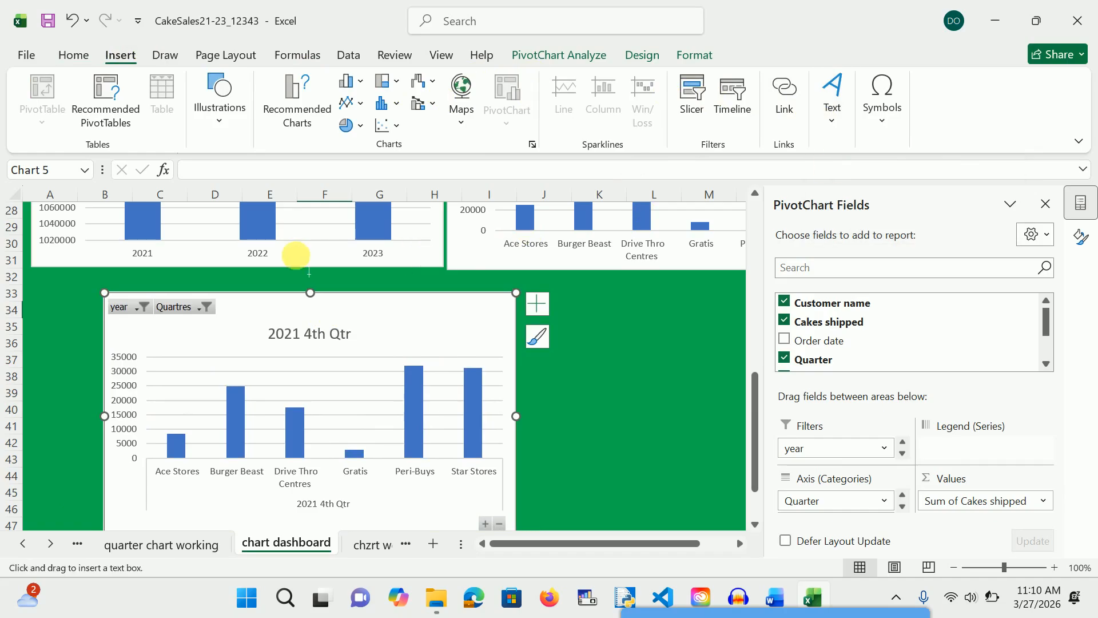
left_click_drag(223, 305, 414, 327)
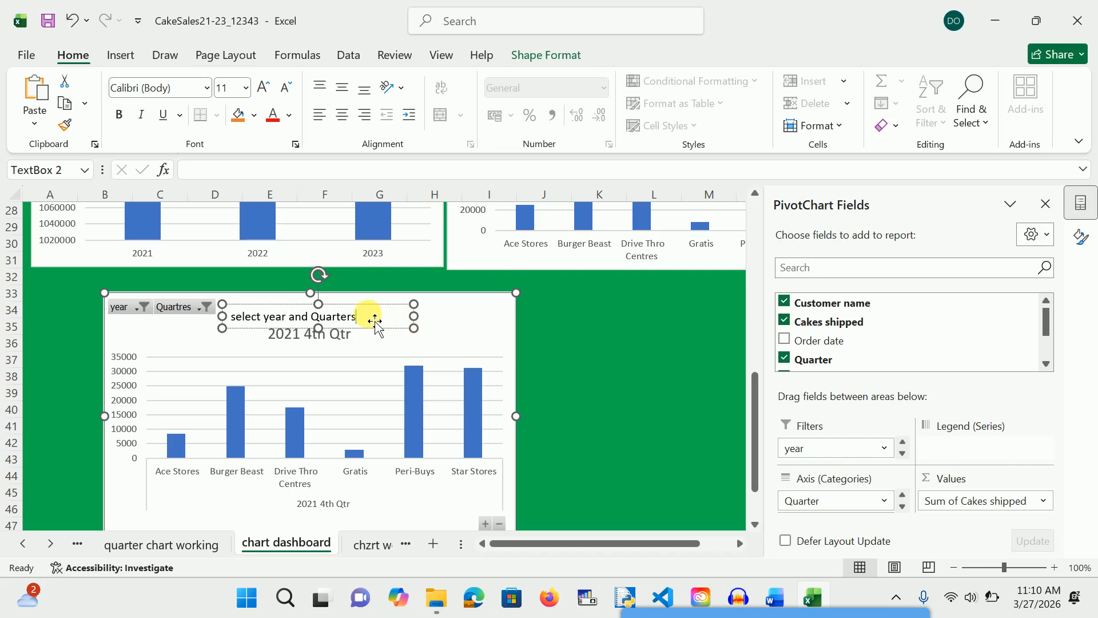
left_click_drag(361, 318, 349, 316)
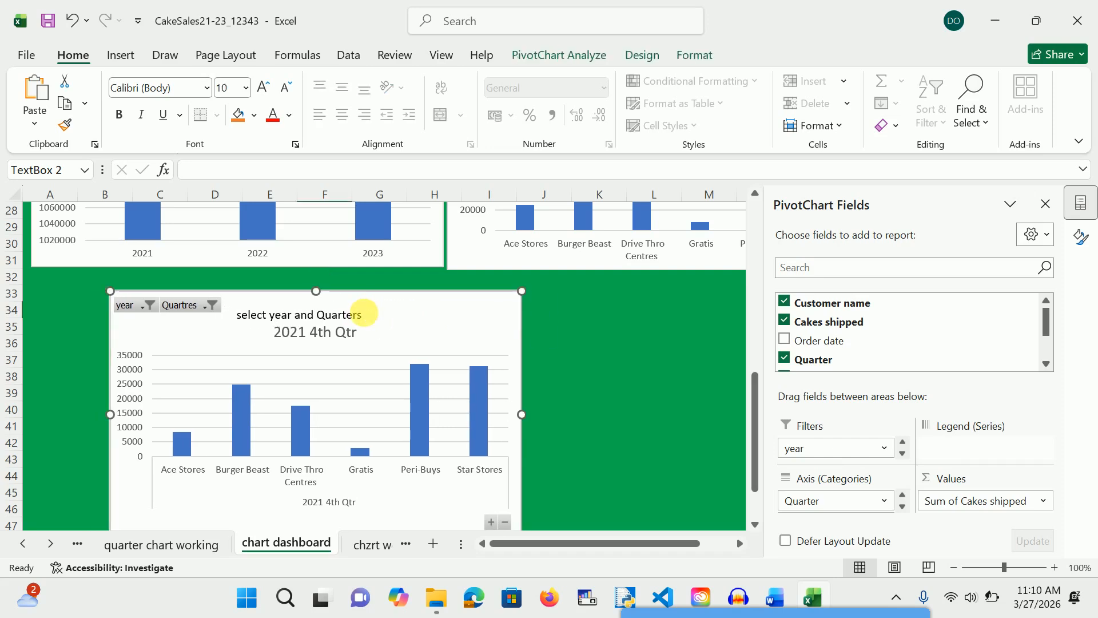
left_click(340, 316)
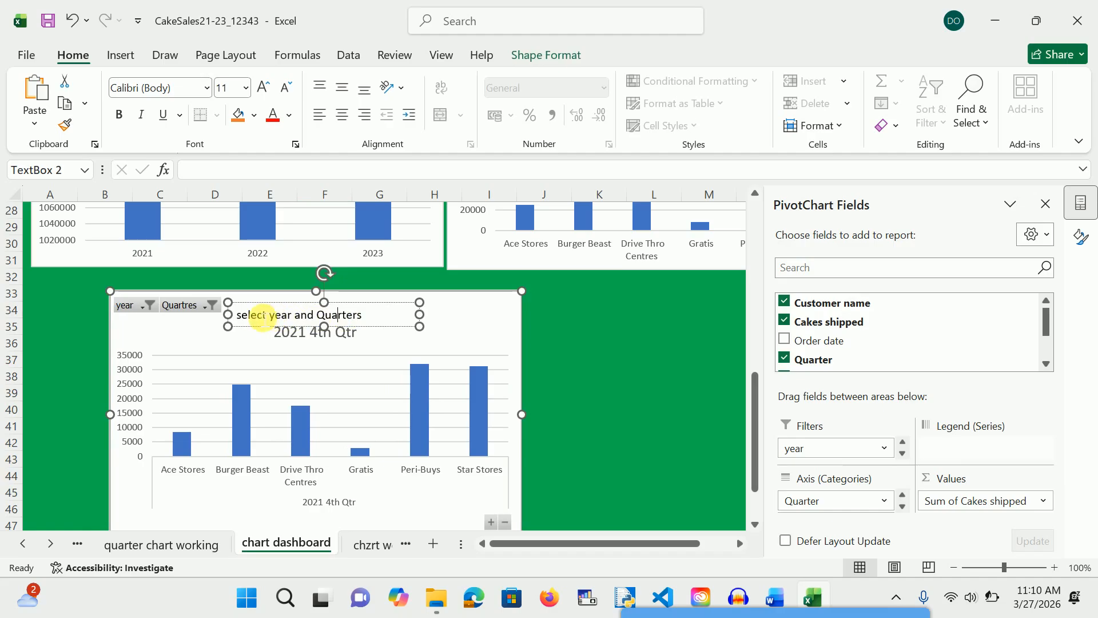
Step: Set the 2021 4th Qtr title just below the label and select the label's text
left_click_drag(229, 328, 231, 331)
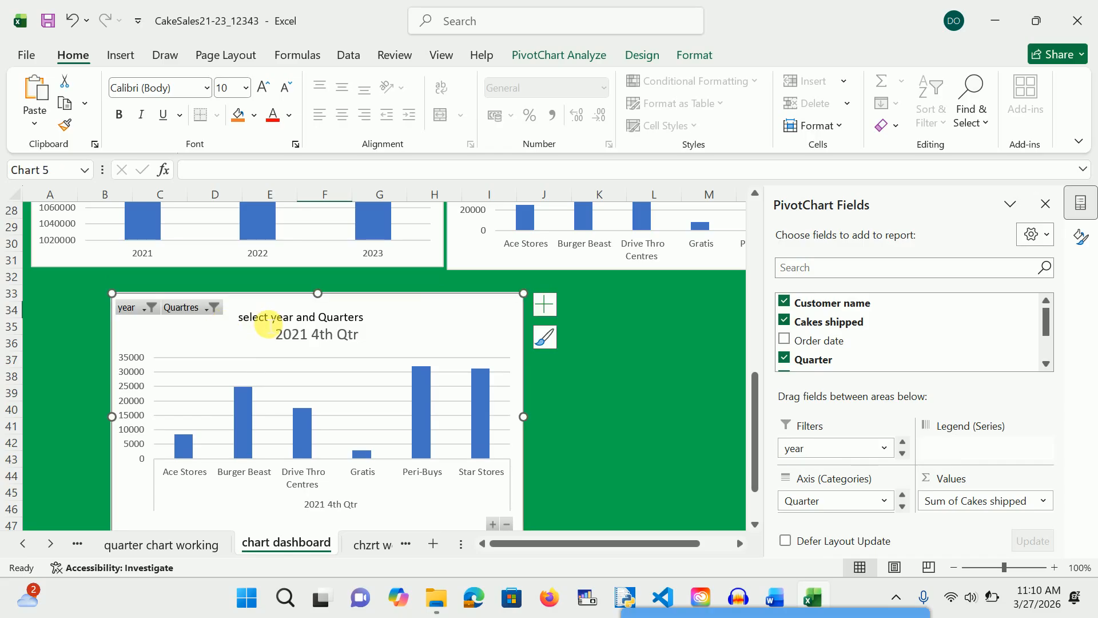
left_click(265, 317)
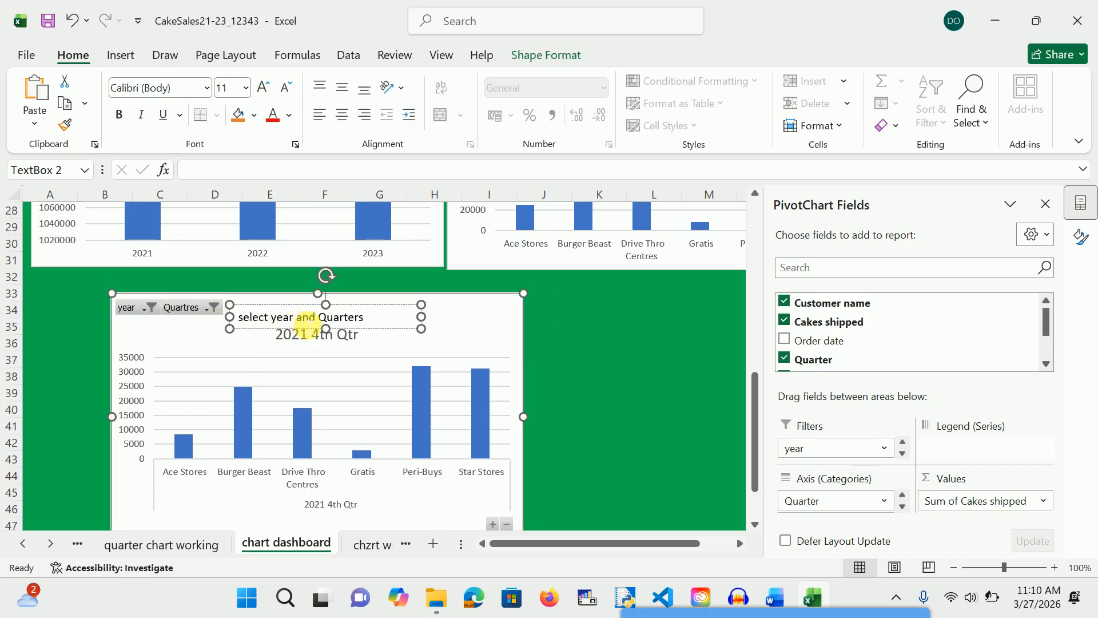
left_click(282, 333)
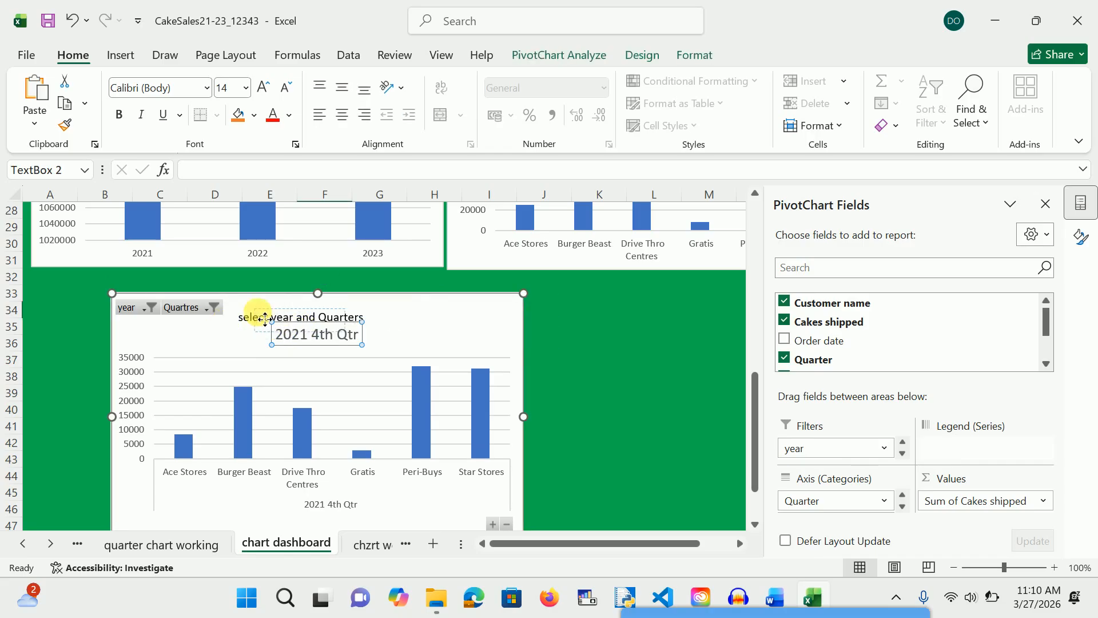
left_click_drag(265, 318, 264, 317)
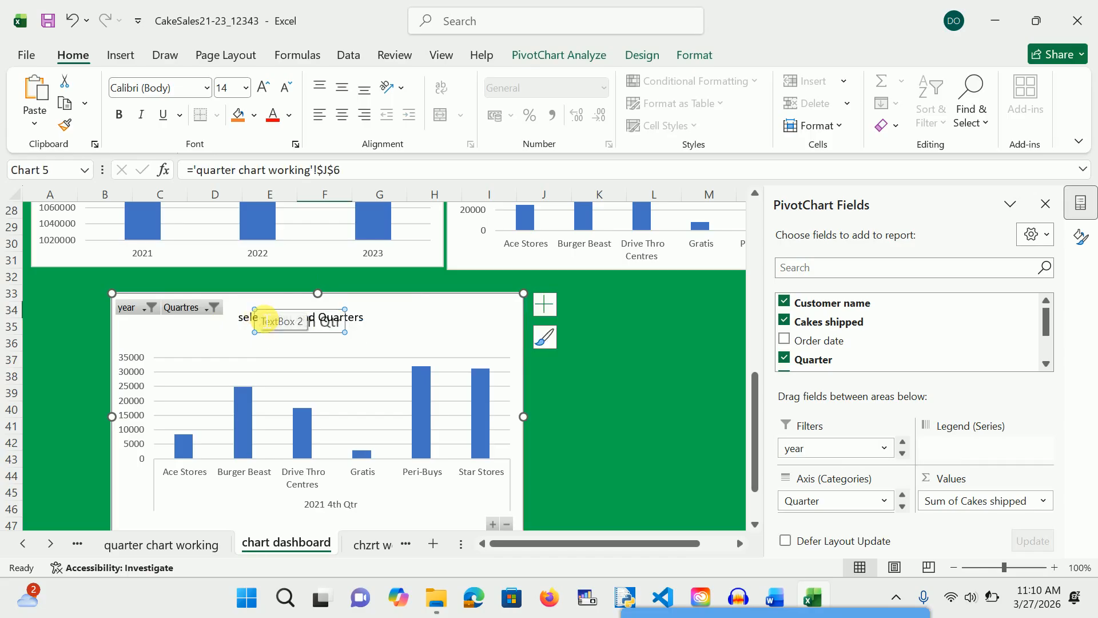
mouse_move(424, 326)
left_mouse_down()
mouse_move(345, 319)
mouse_move(429, 342)
left_mouse_up()
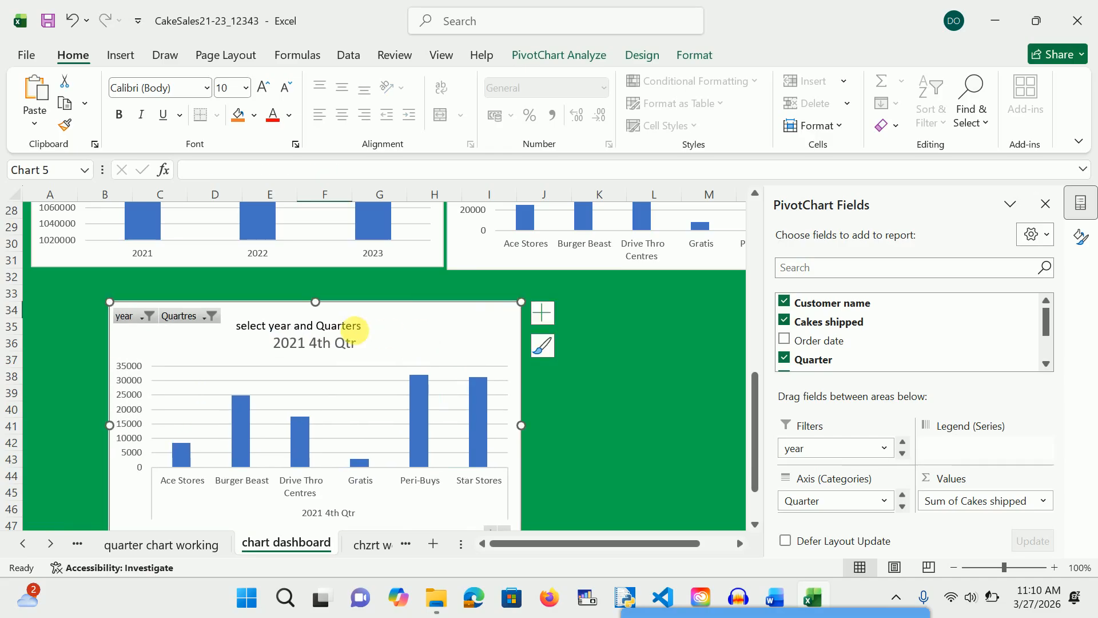
left_click(347, 326)
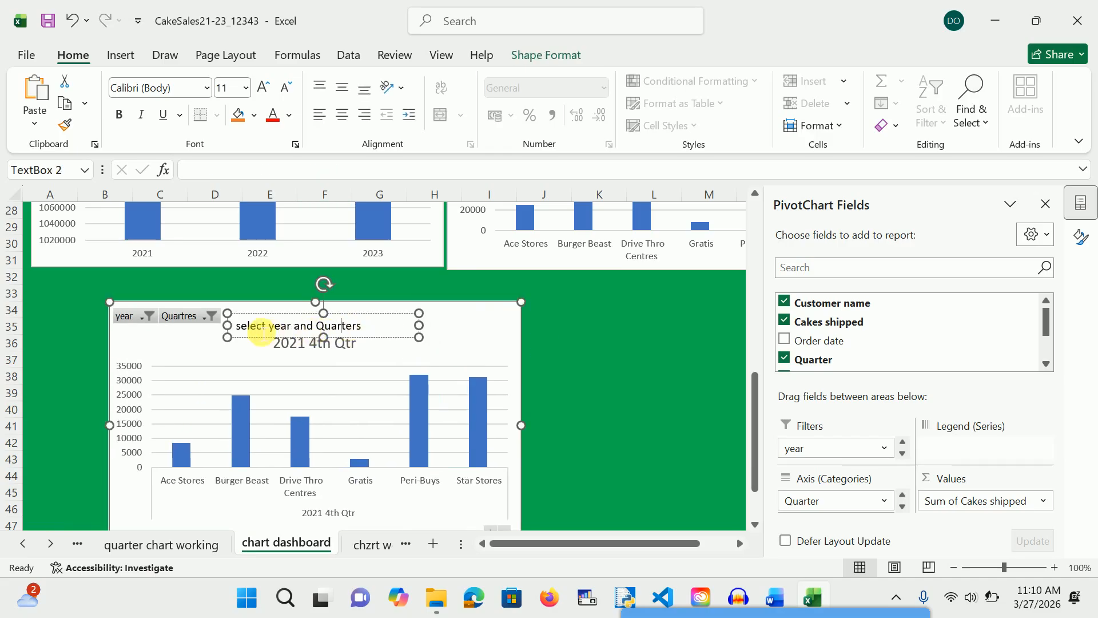
left_click_drag(227, 325, 222, 315)
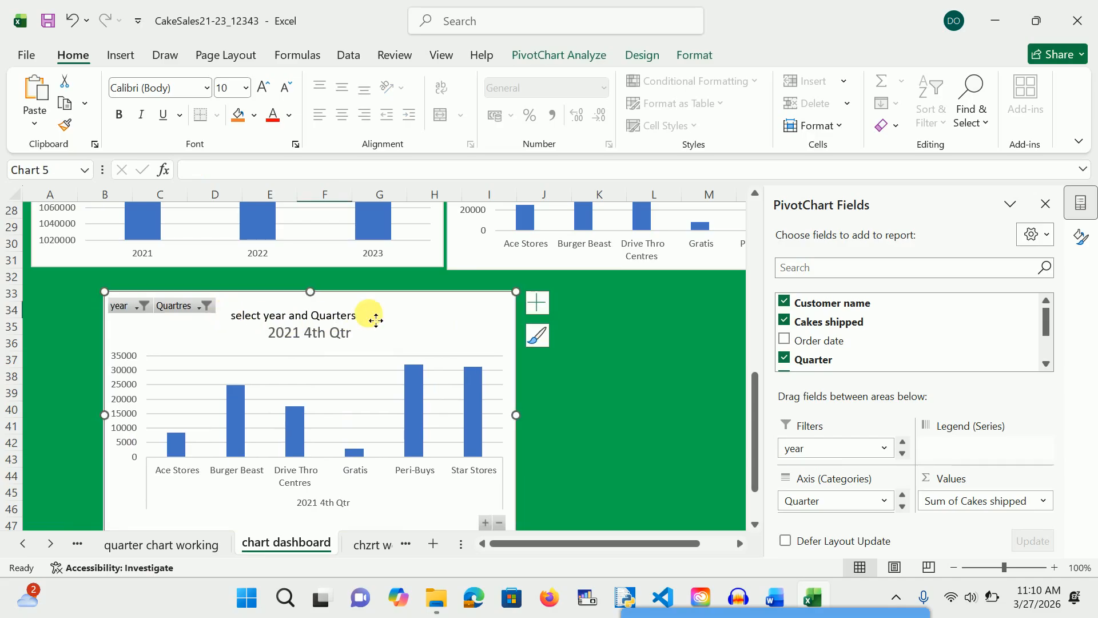
left_click(341, 322)
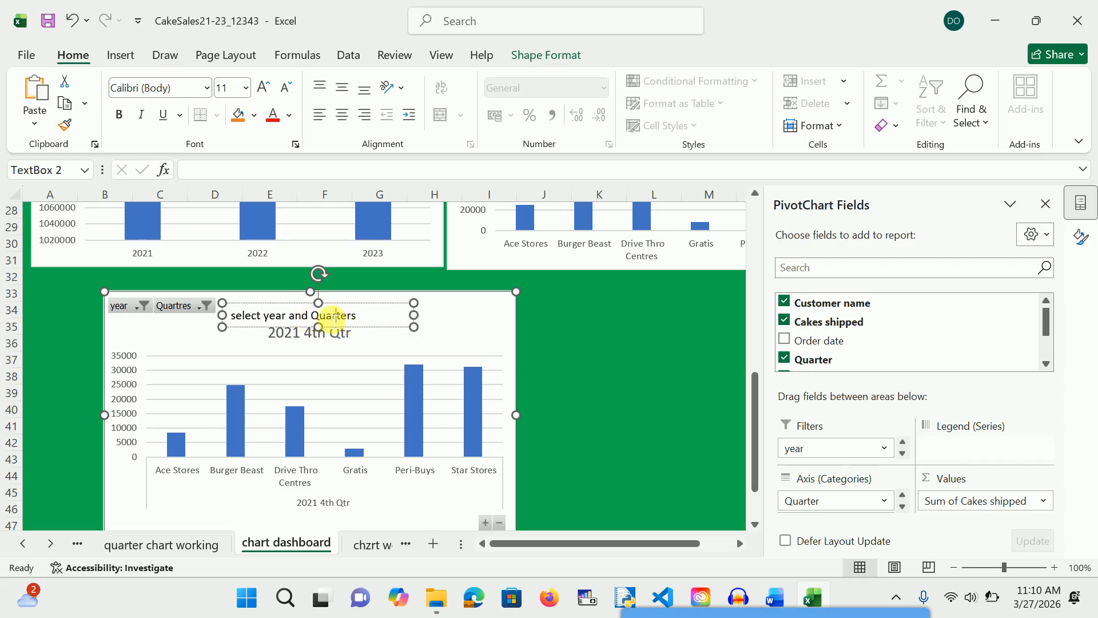
left_click_drag(365, 318, 232, 316)
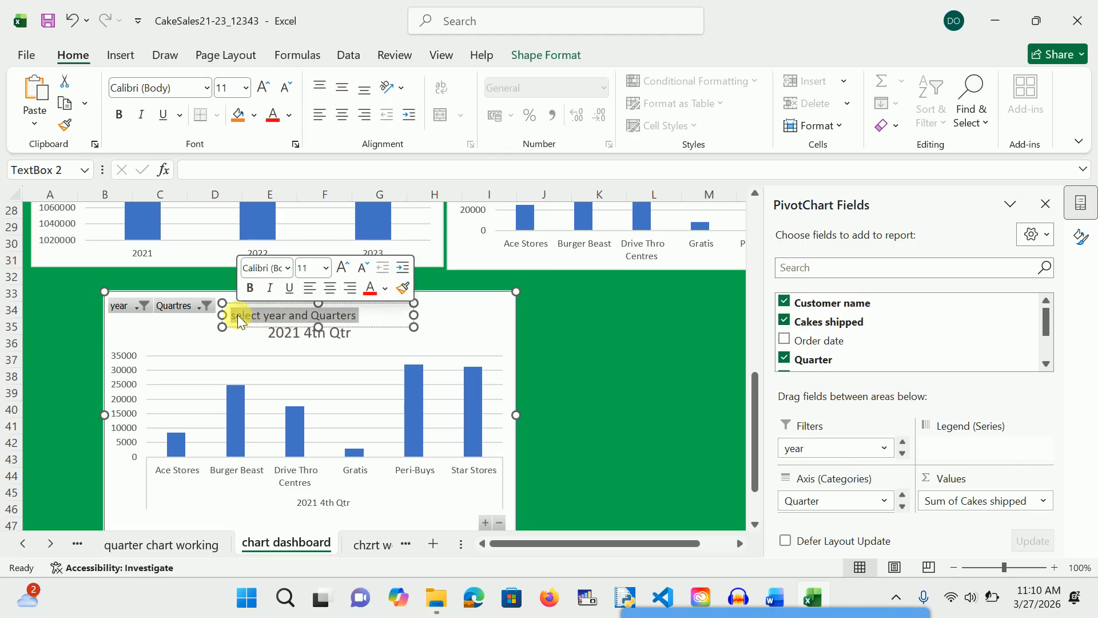
Step: Make the 'select year and Quarters' caption text bold and nudge the chart slightly left
left_click(254, 290)
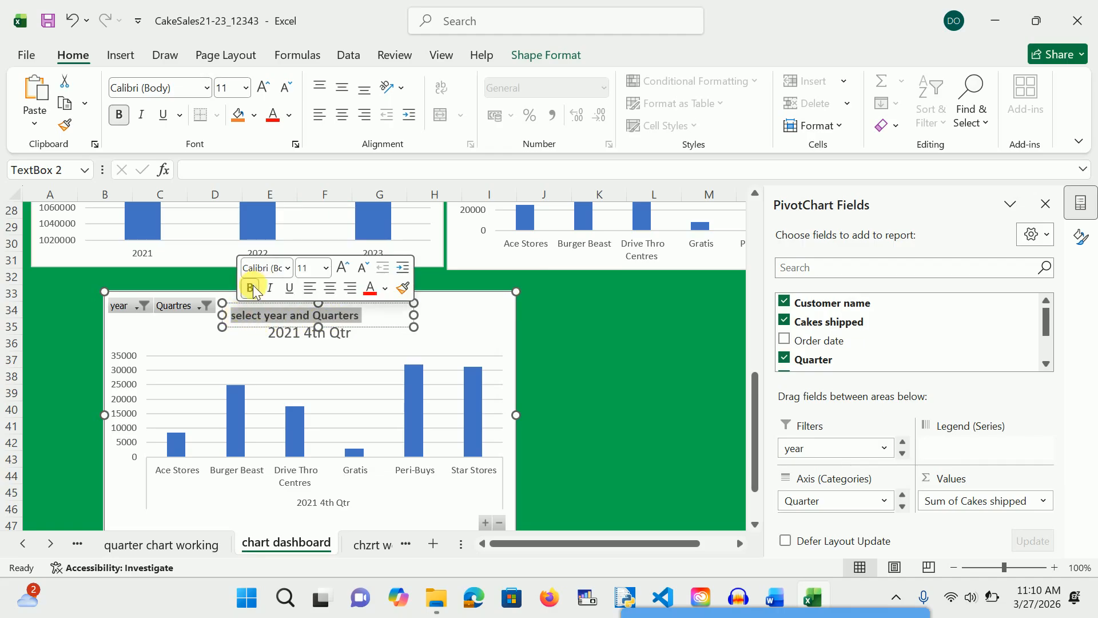
left_click(389, 368)
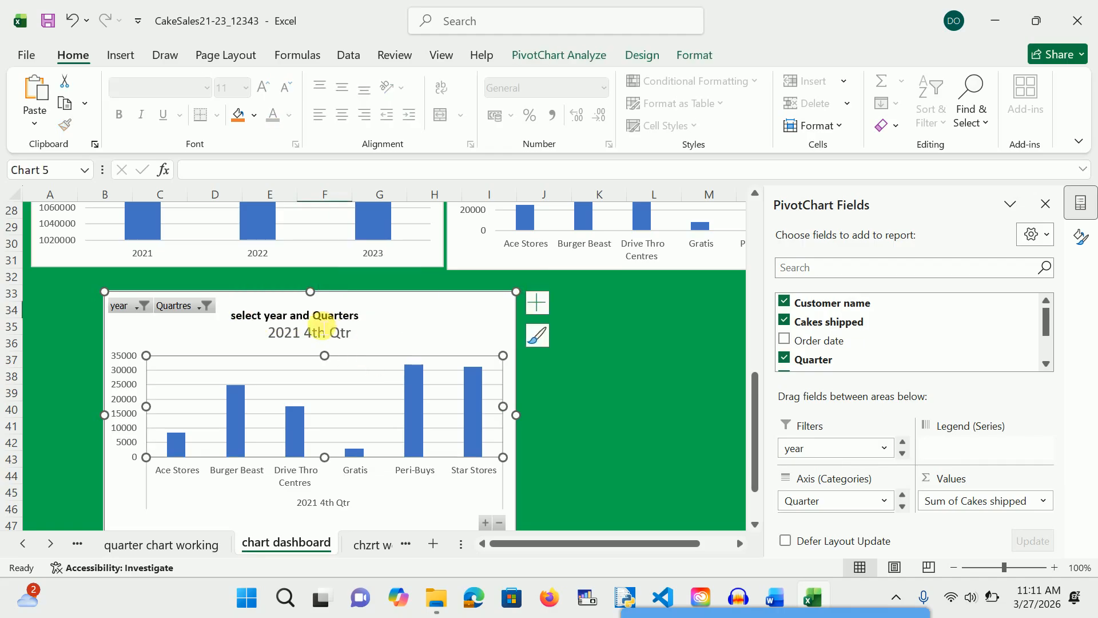
left_click(294, 315)
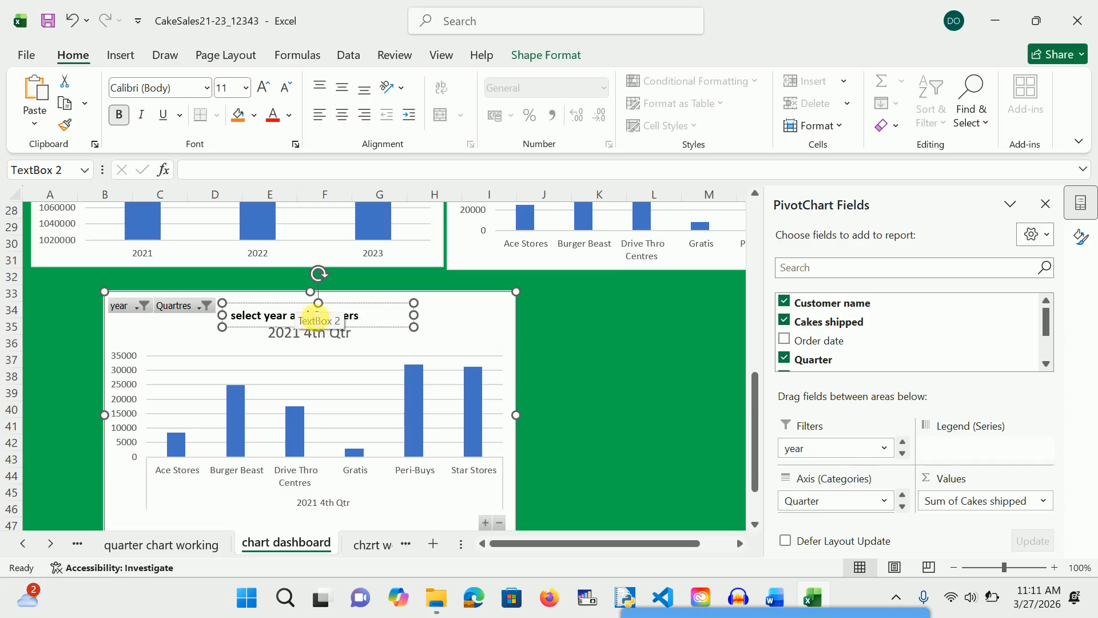
mouse_move(367, 313)
left_mouse_down()
mouse_move(354, 307)
mouse_move(365, 314)
left_mouse_up()
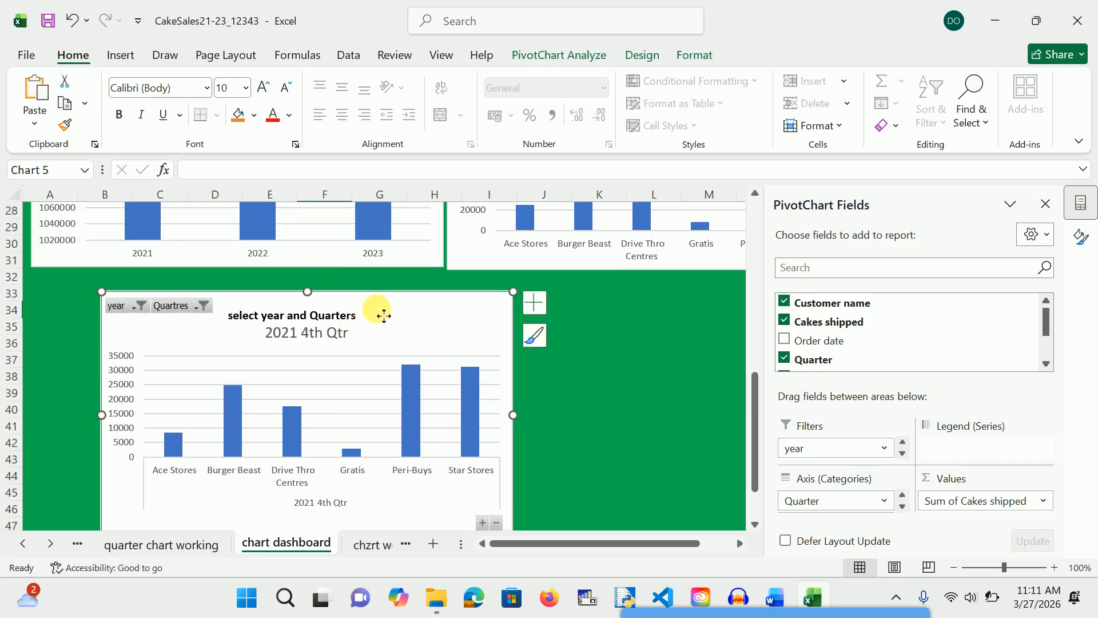
Step: Move the caption up onto the chart's top line beside the year and quarter filter buttons
left_click(341, 317)
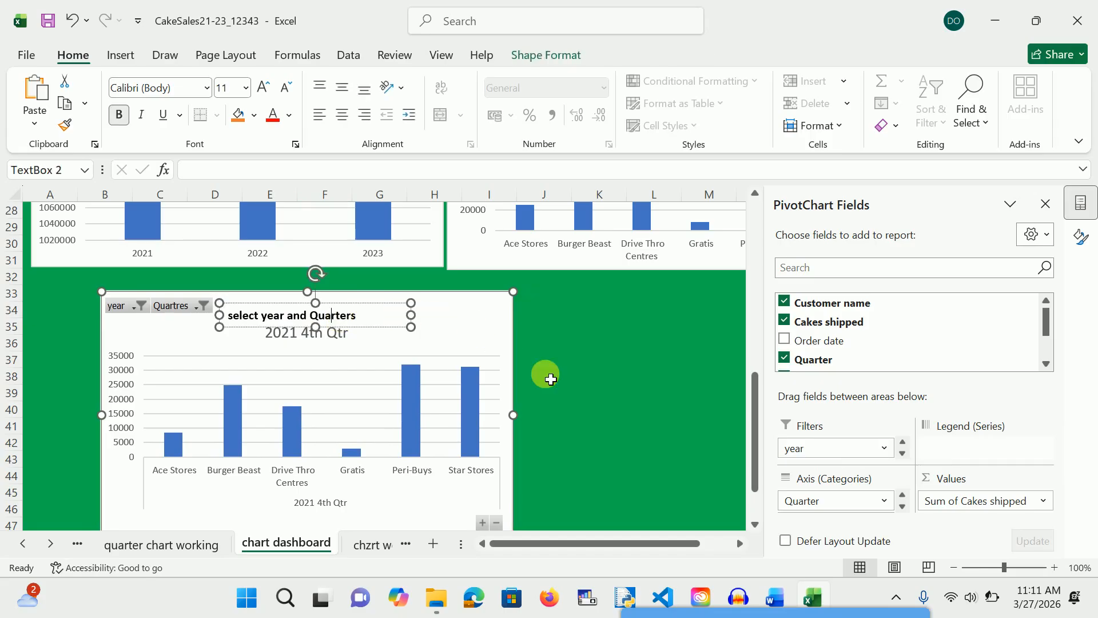
left_click(544, 374)
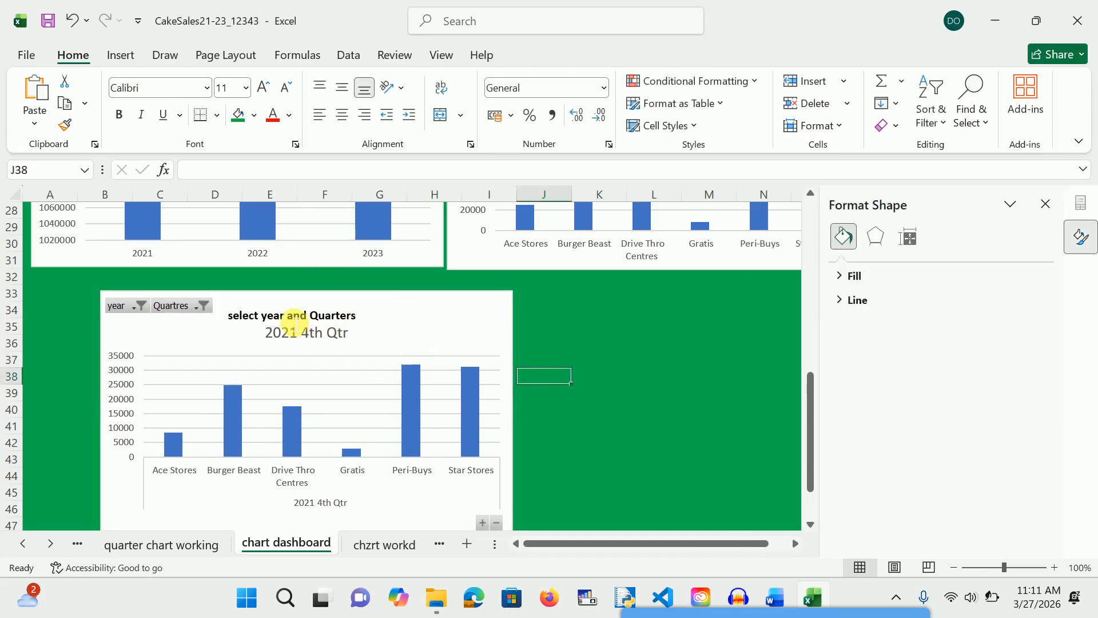
left_click(289, 318)
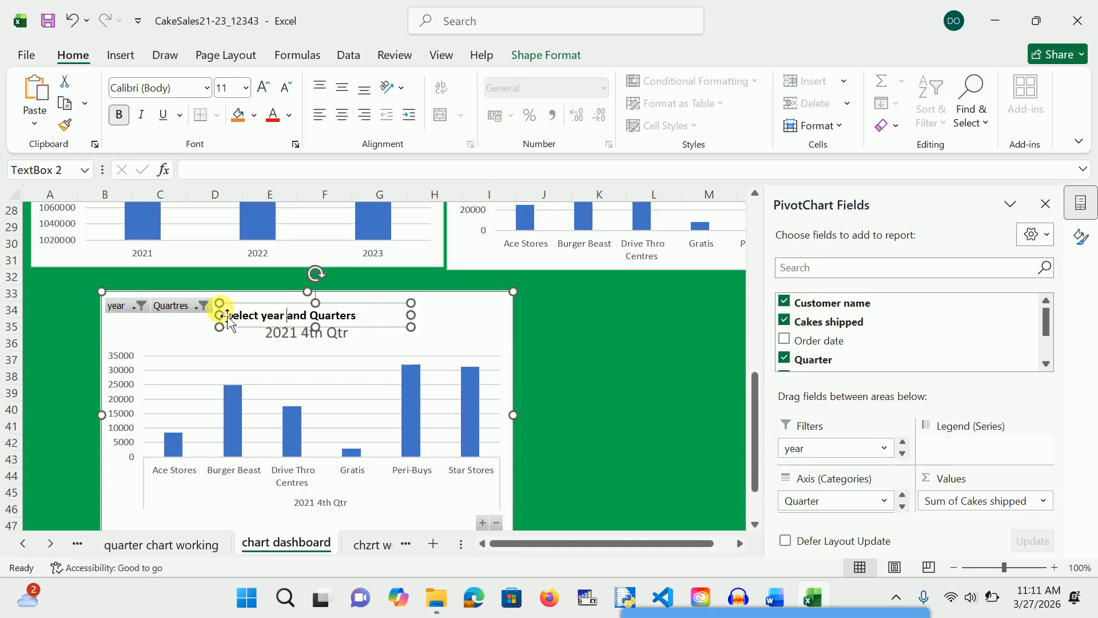
left_click_drag(227, 314, 215, 303)
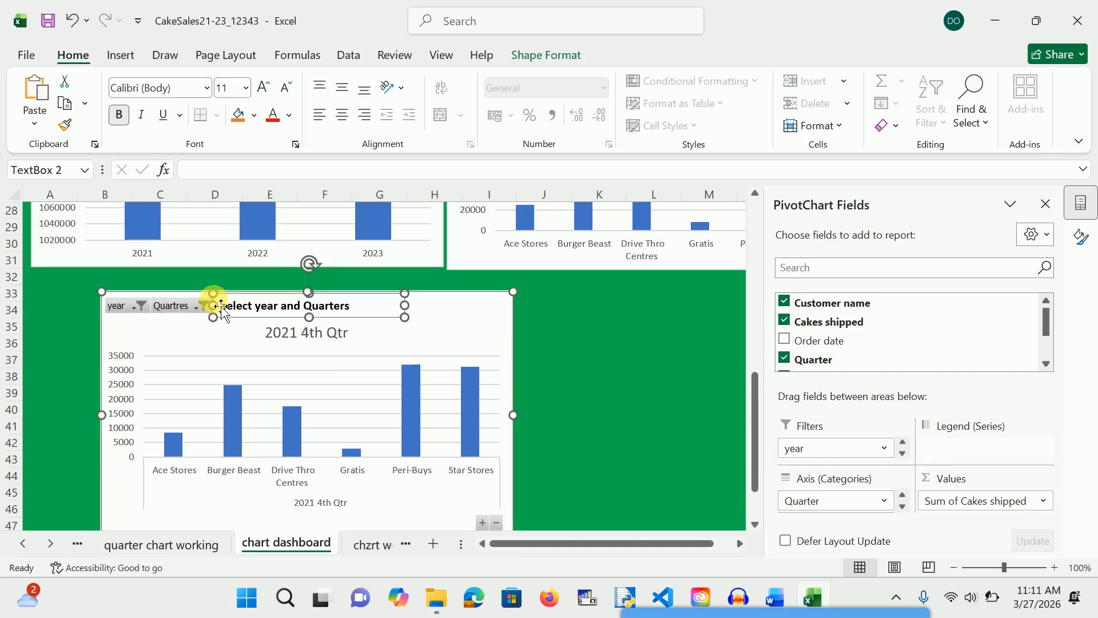
left_click(593, 360)
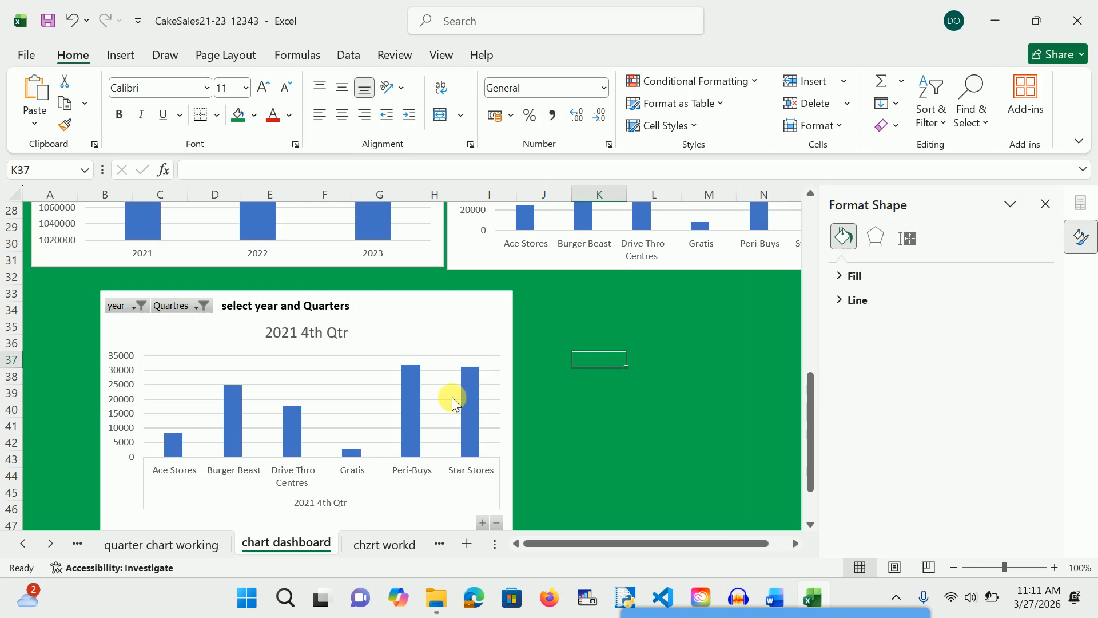
Step: Move the quarterly chart (Chart 5) up and left to align beneath the profit chart
scroll(452, 400, "down", 3)
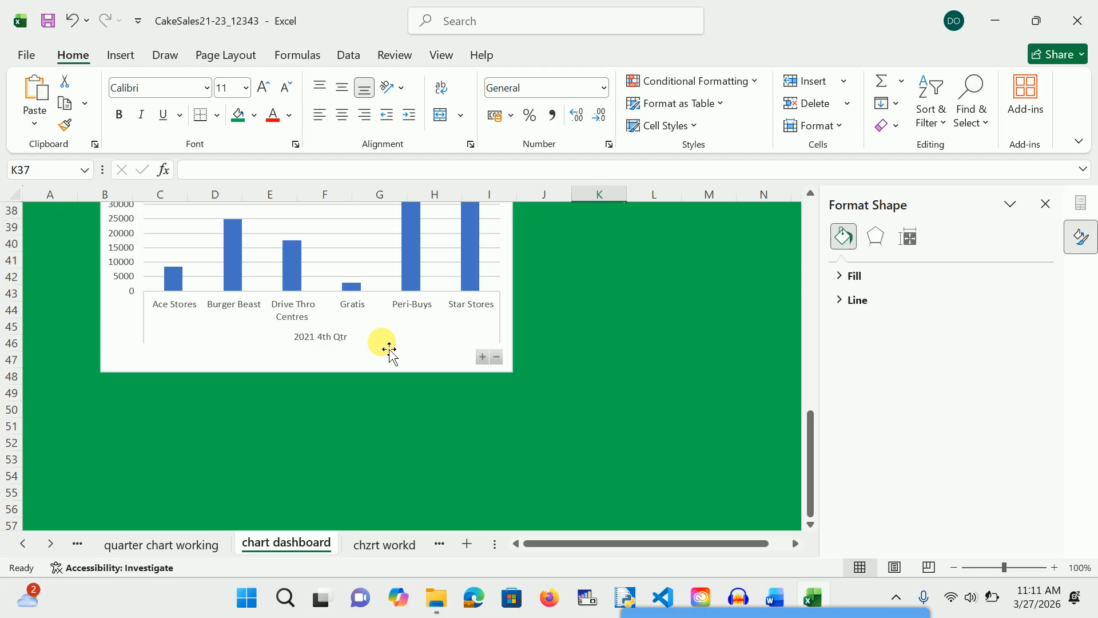
scroll(389, 349, "up", 6)
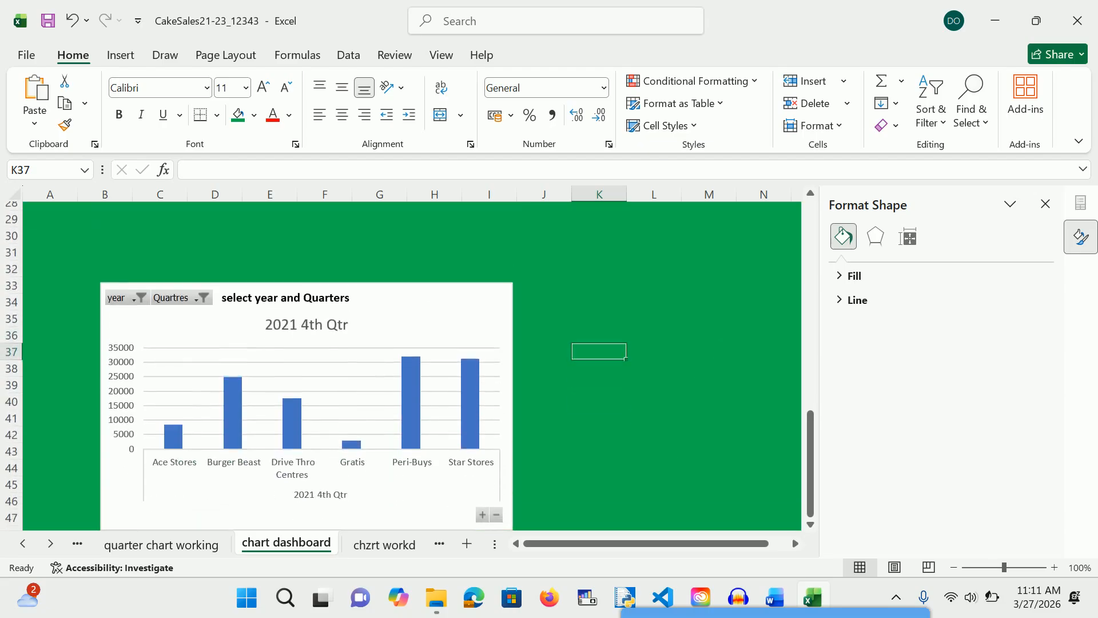
scroll(412, 366, "up", 3)
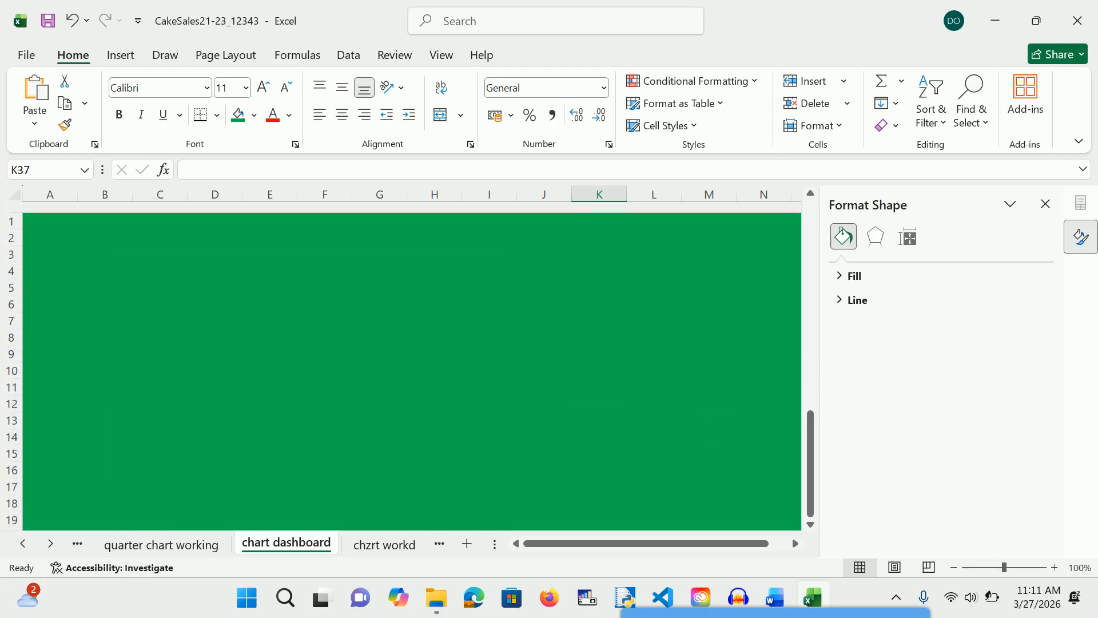
scroll(412, 366, "down", 20)
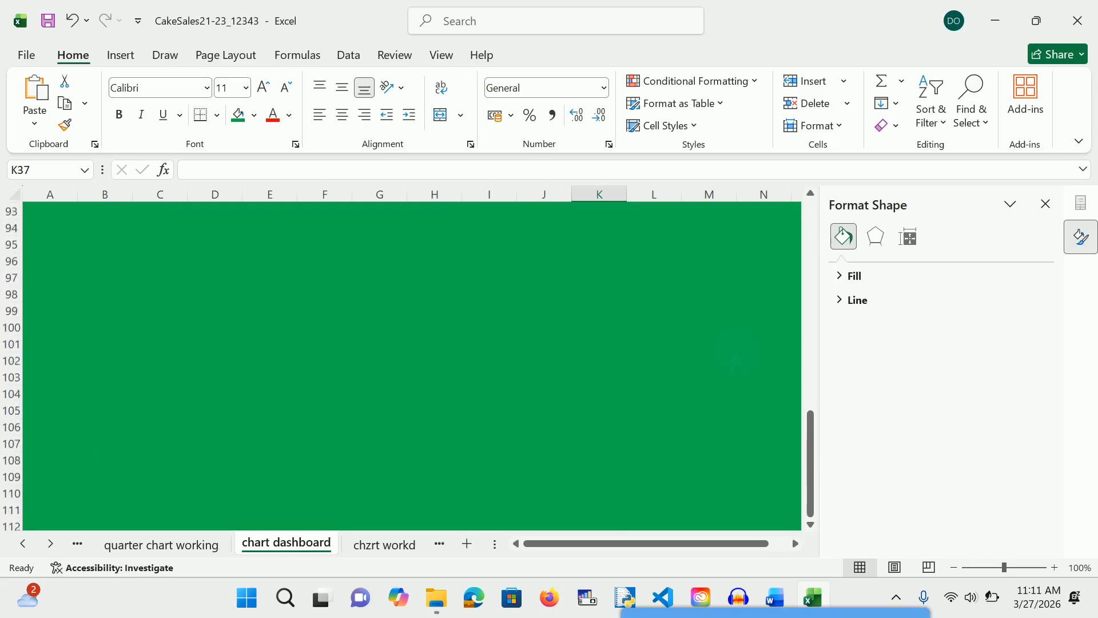
scroll(412, 366, "down", 20)
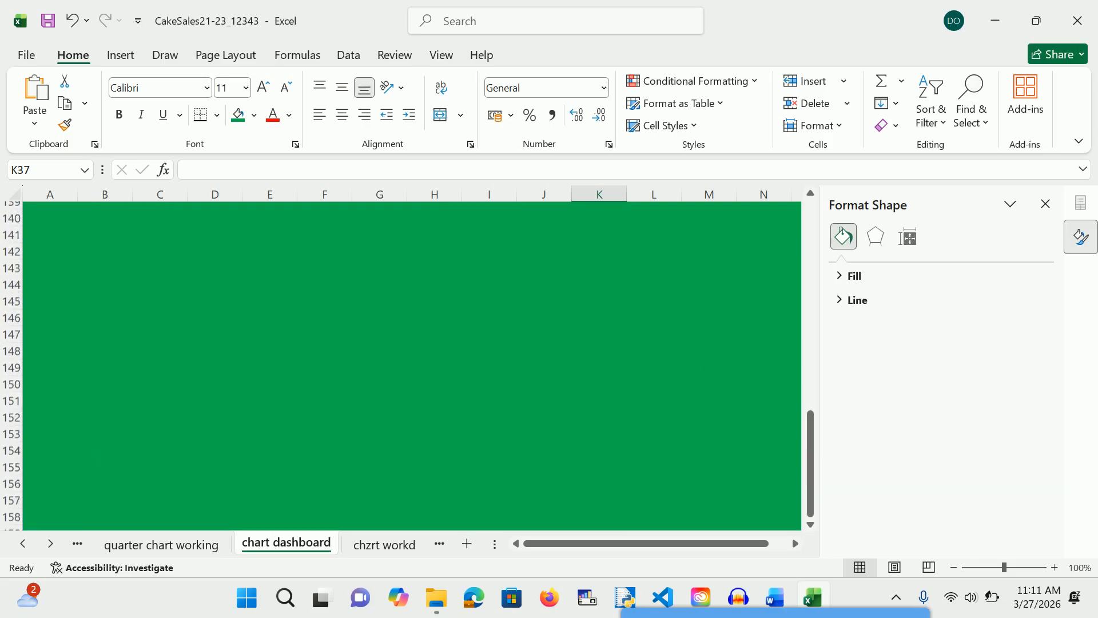
scroll(411, 366, "down", 8)
scroll(412, 366, "up", 15)
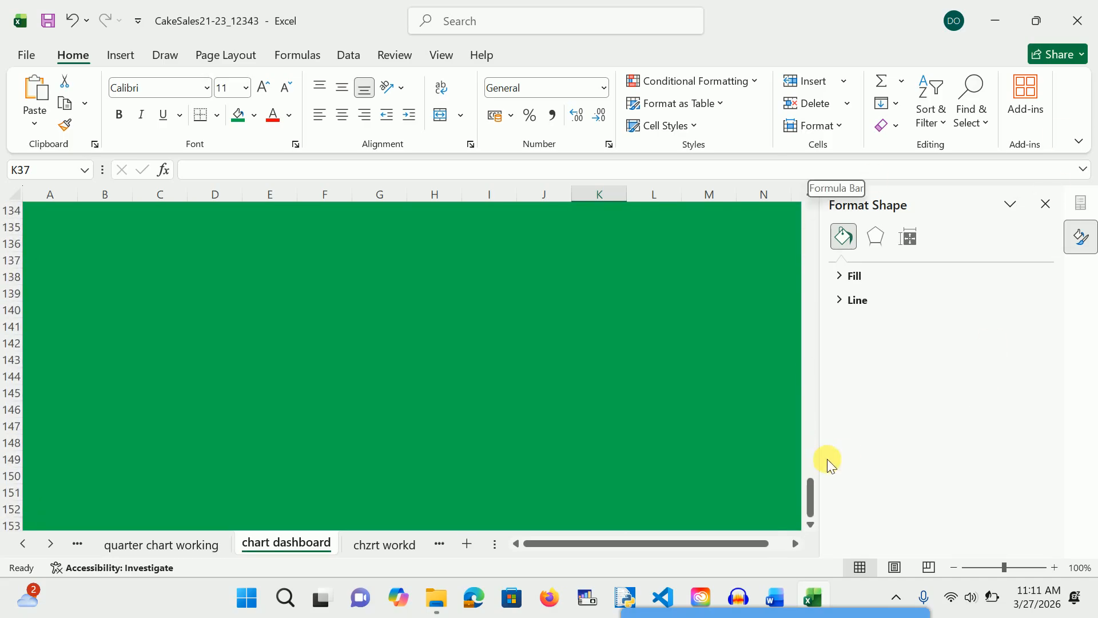
left_click_drag(810, 485, 806, 289)
left_click_drag(823, 186, 828, 262)
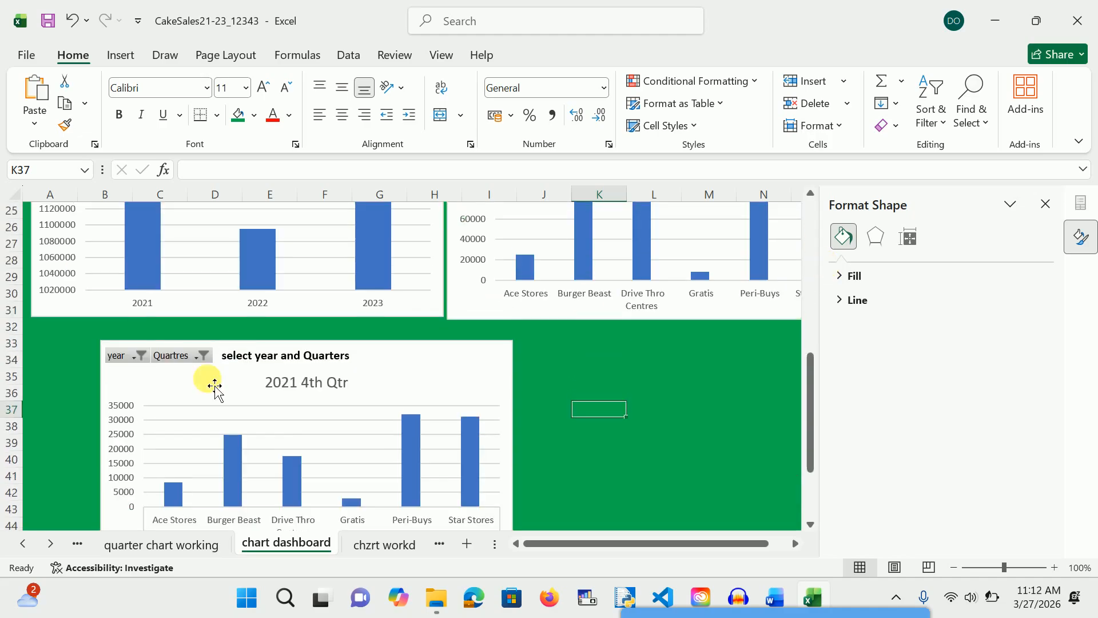
left_click_drag(148, 391, 81, 368)
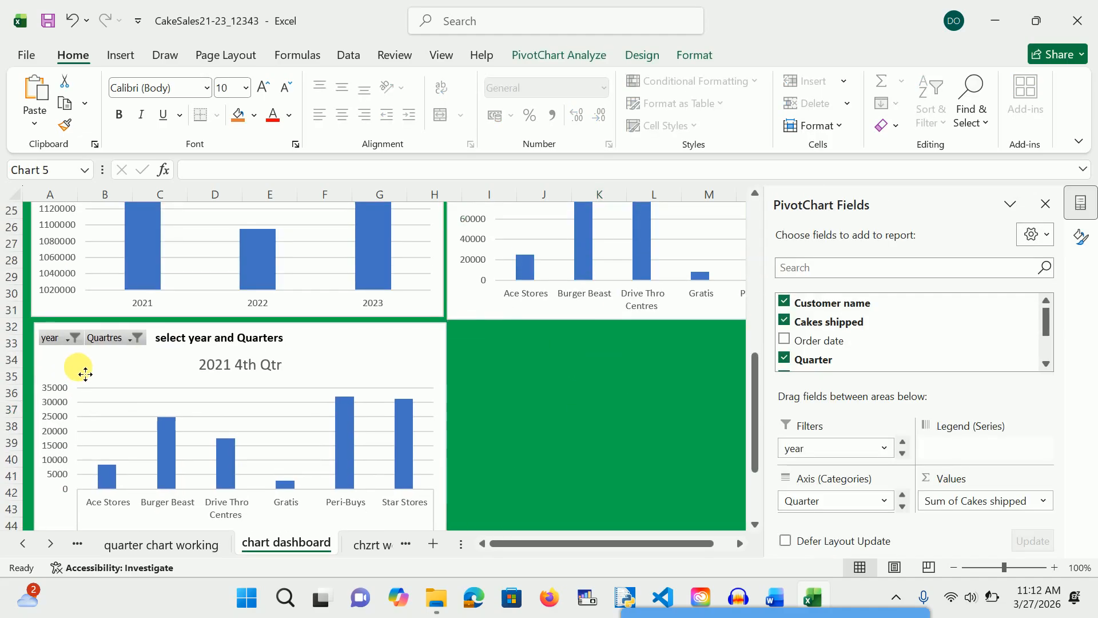
left_click(534, 447)
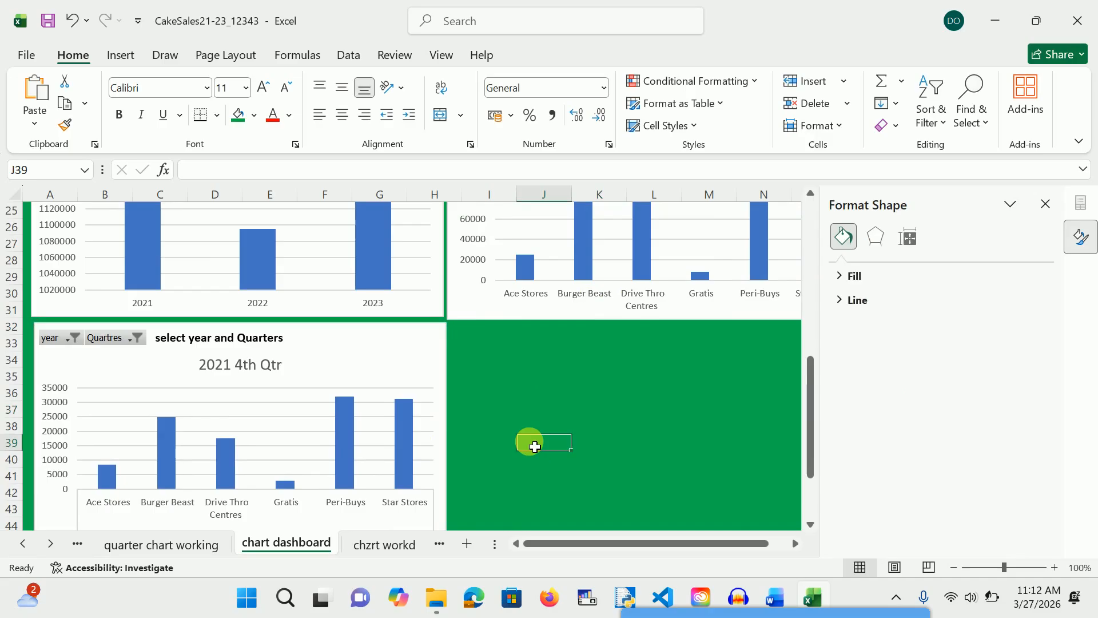
scroll(534, 446, "up", 8)
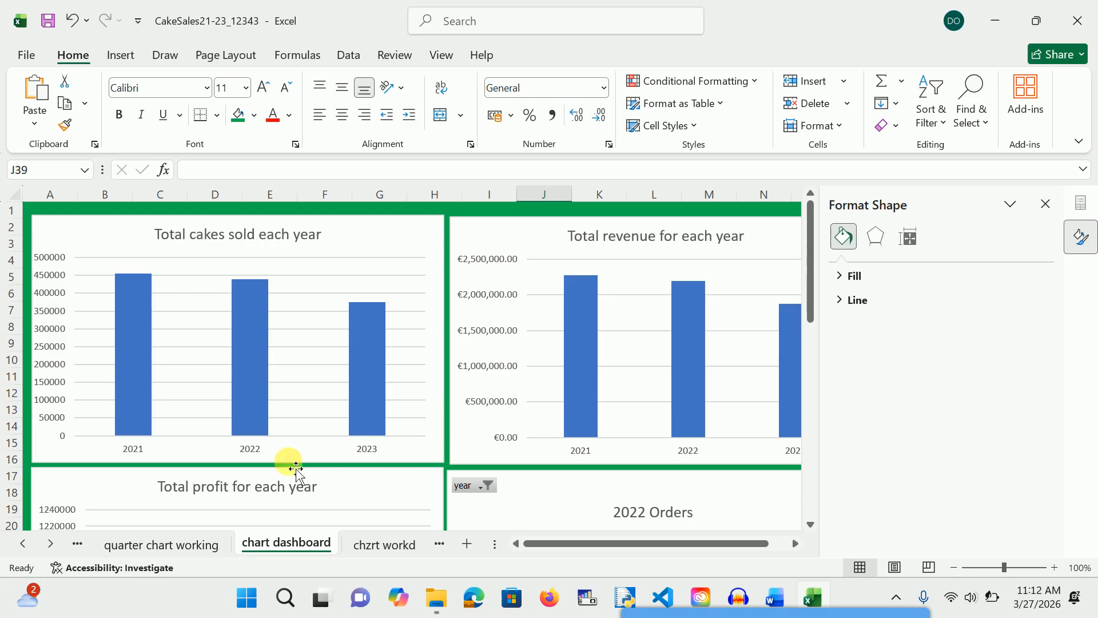
Step: Go to the CakeSales21-23 order data sheet via the 'quarter chart working' sheet, selecting cell L12
left_click(165, 549)
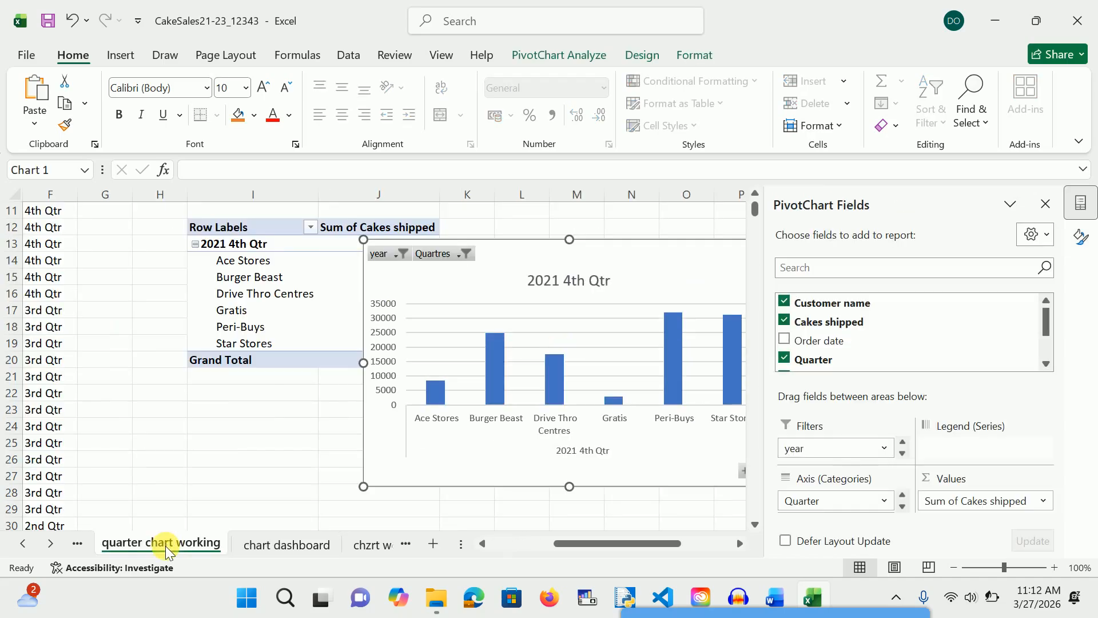
left_click(83, 543)
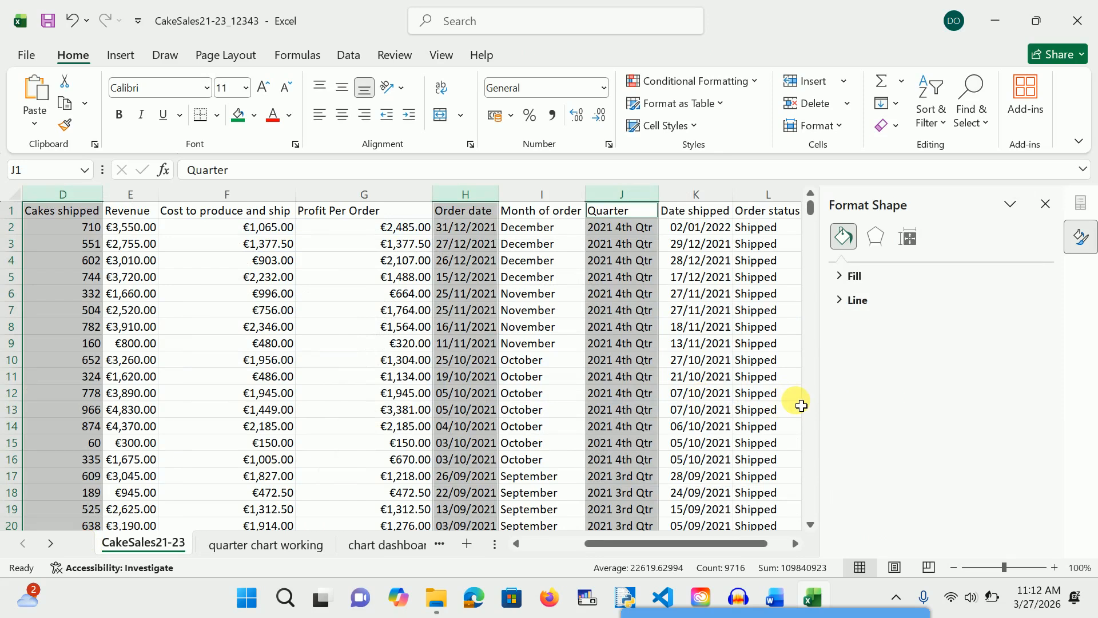
left_click(784, 398)
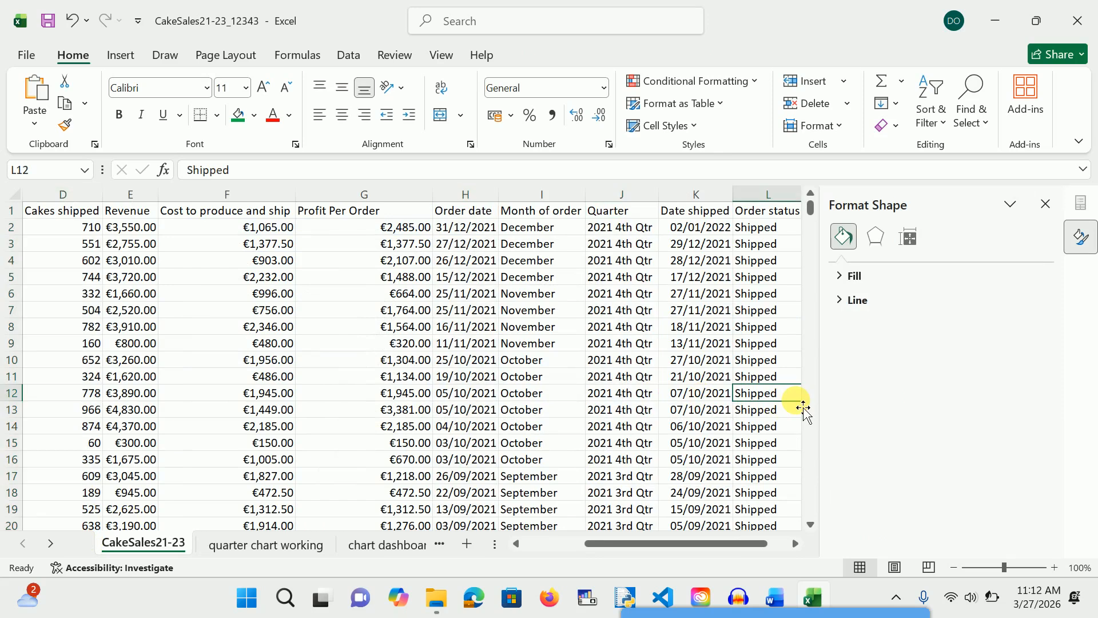